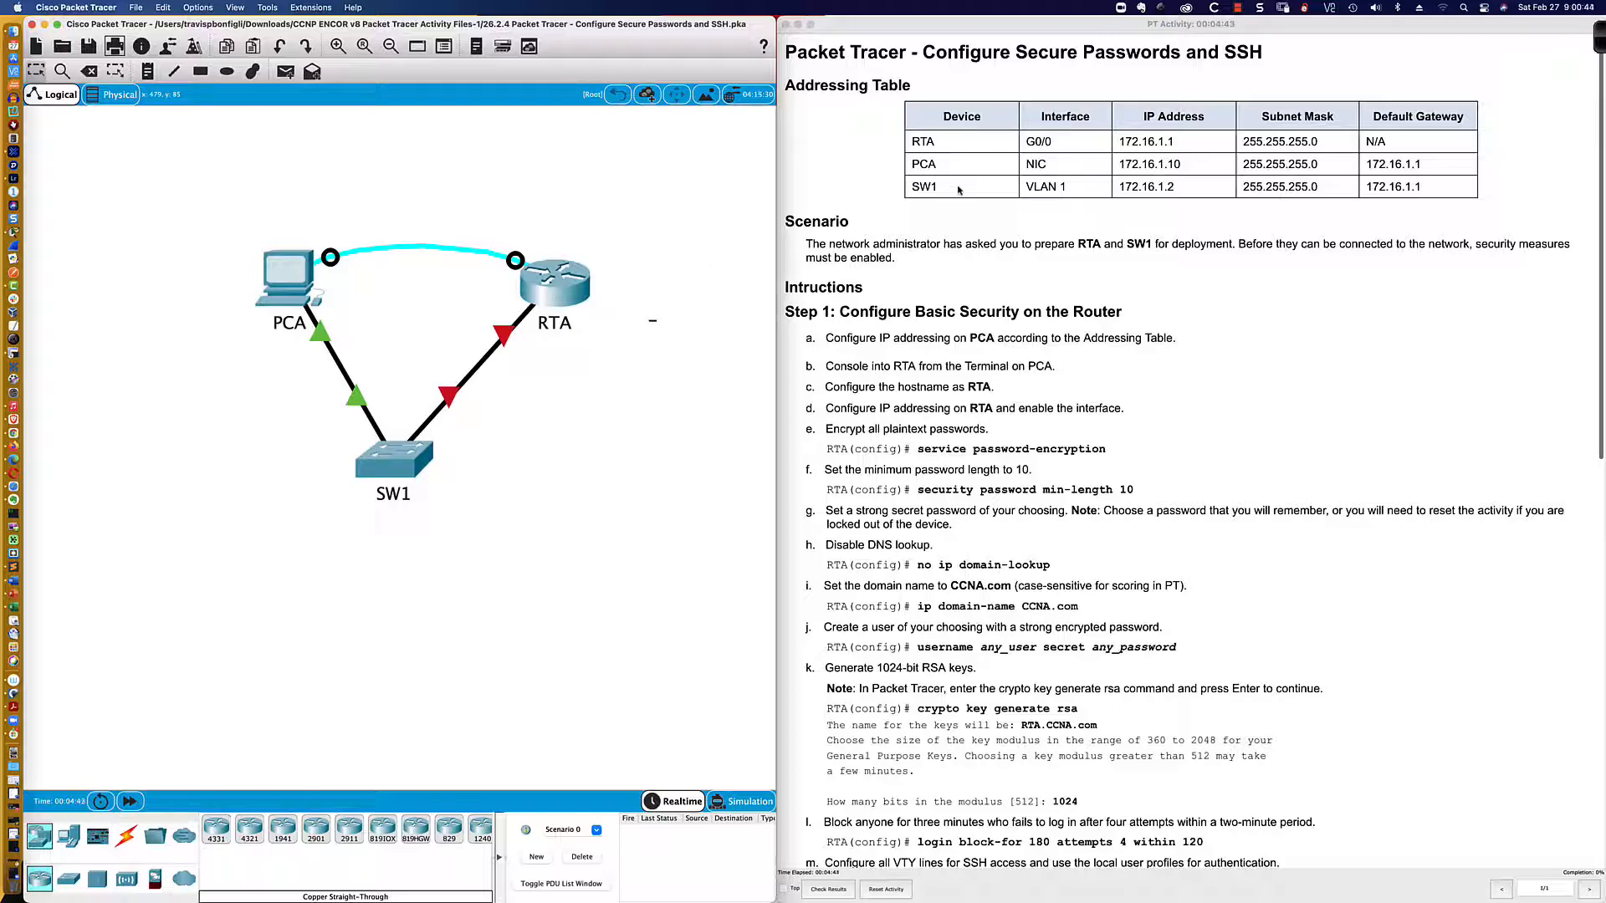
# Step: Open PCA's IP Configuration panel on its Desktop tab
pyautogui.scroll(-5, 959, 190)
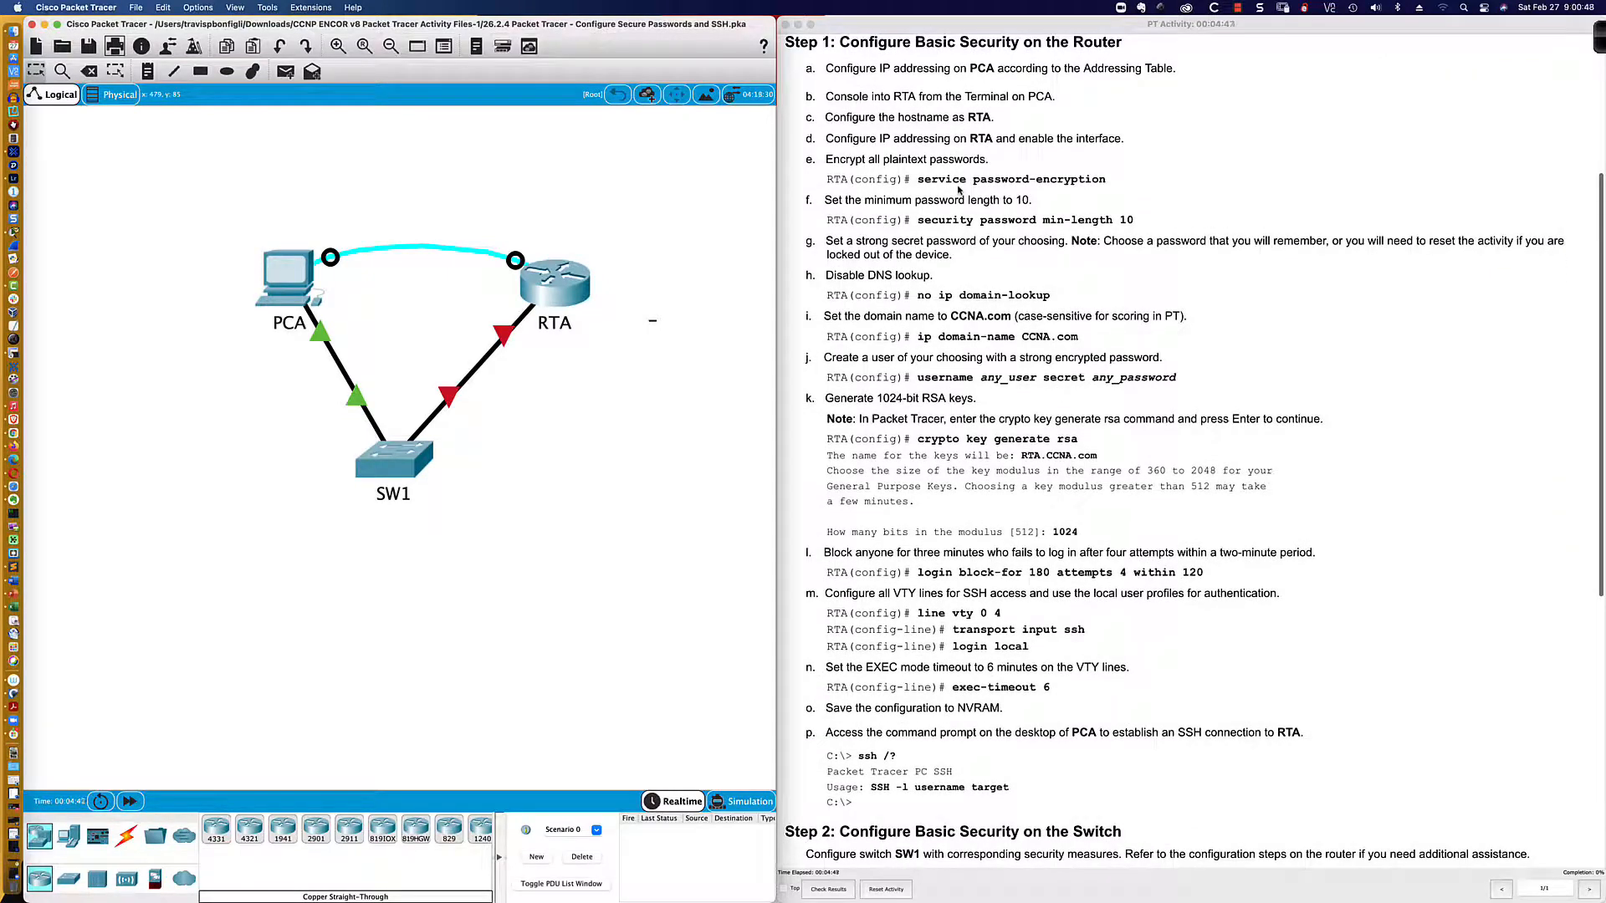
pyautogui.scroll(1, 958, 190)
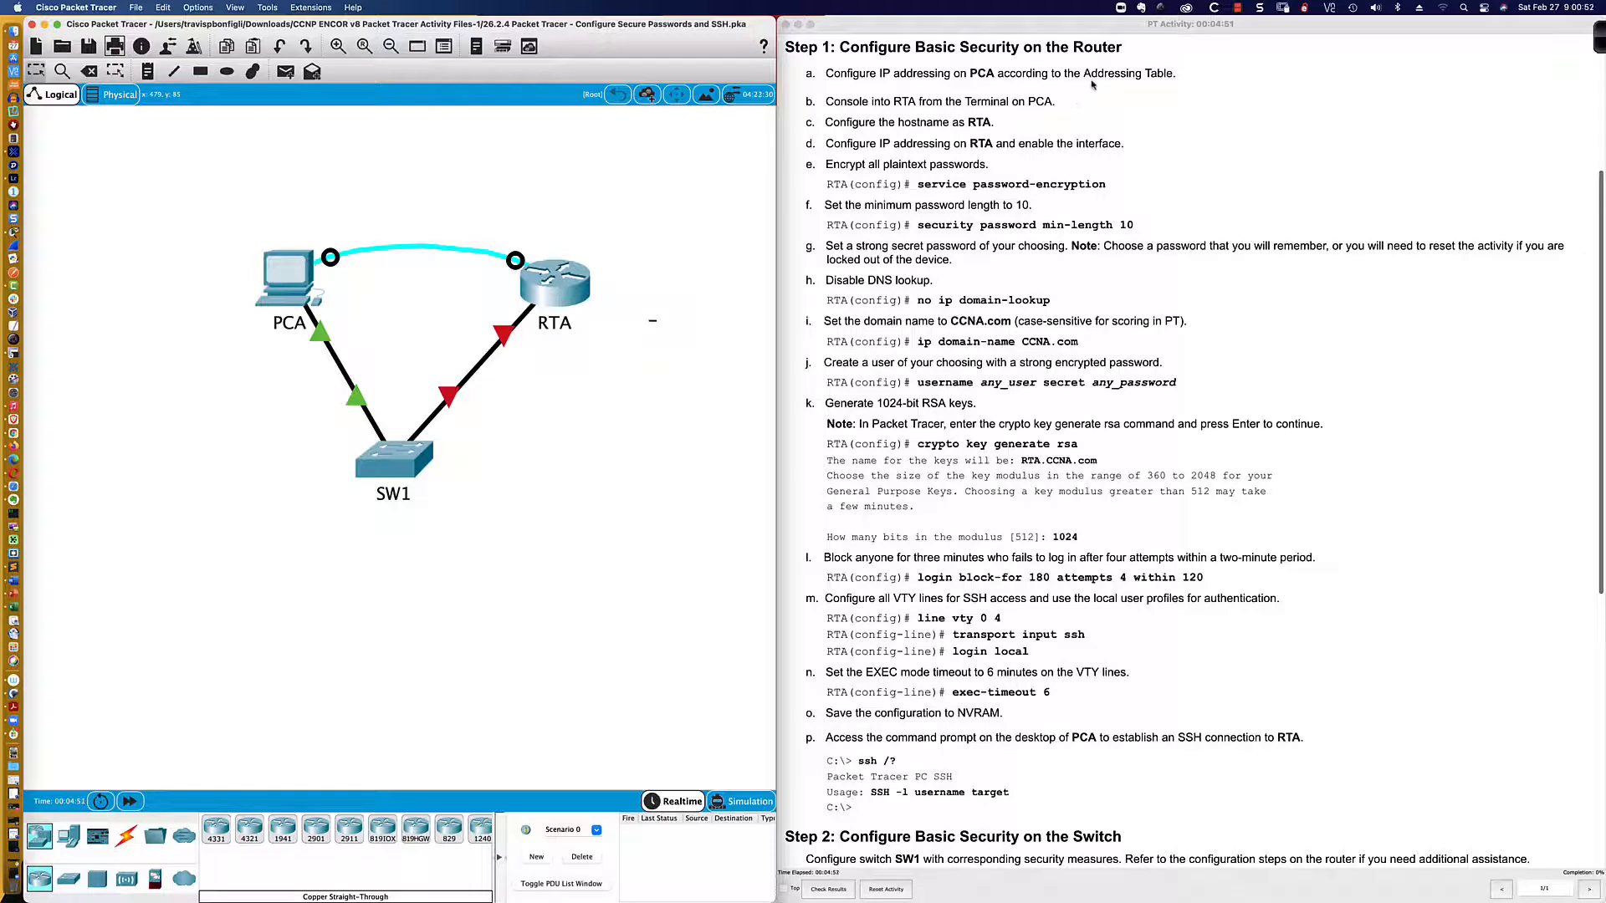
pyautogui.scroll(4, 998, 86)
pyautogui.scroll(-1, 990, 141)
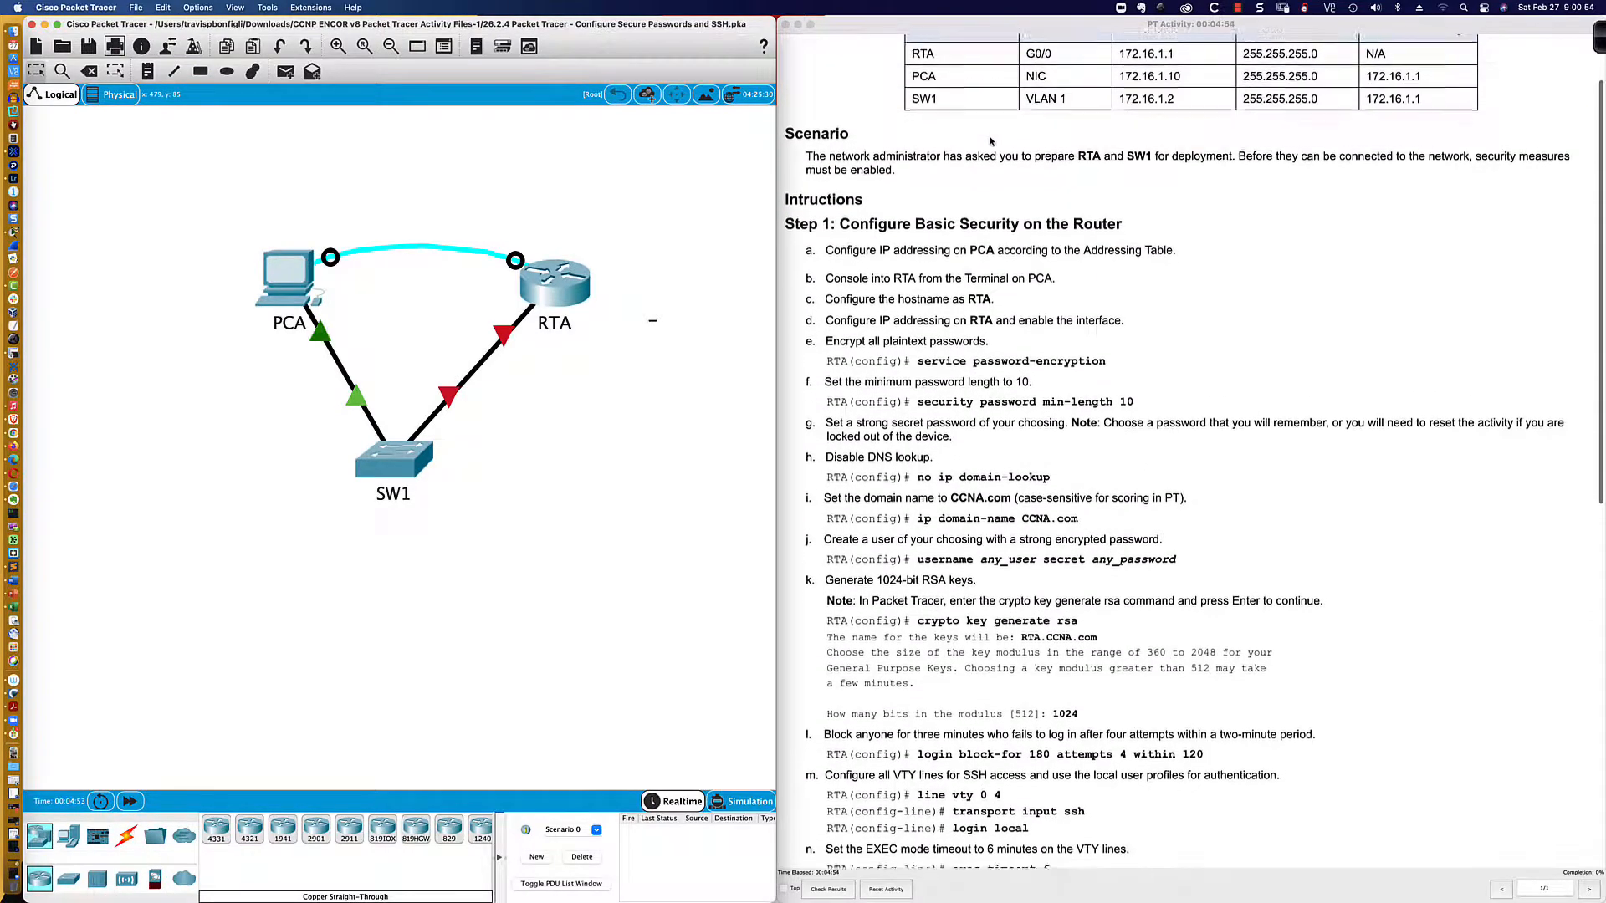
pyautogui.click(291, 280)
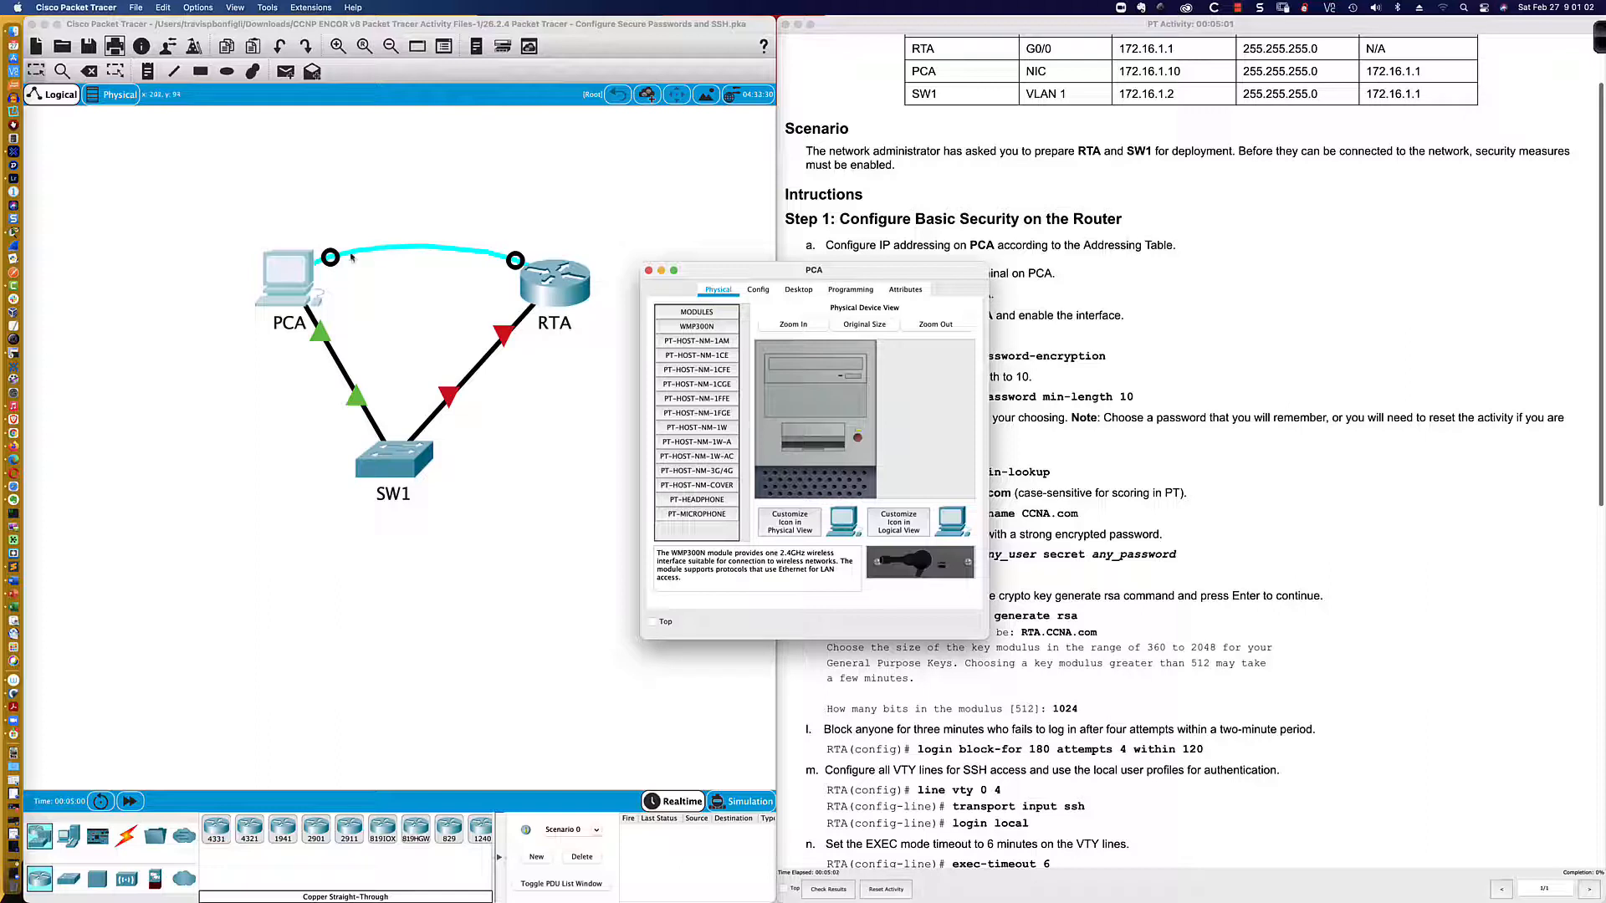
pyautogui.click(758, 290)
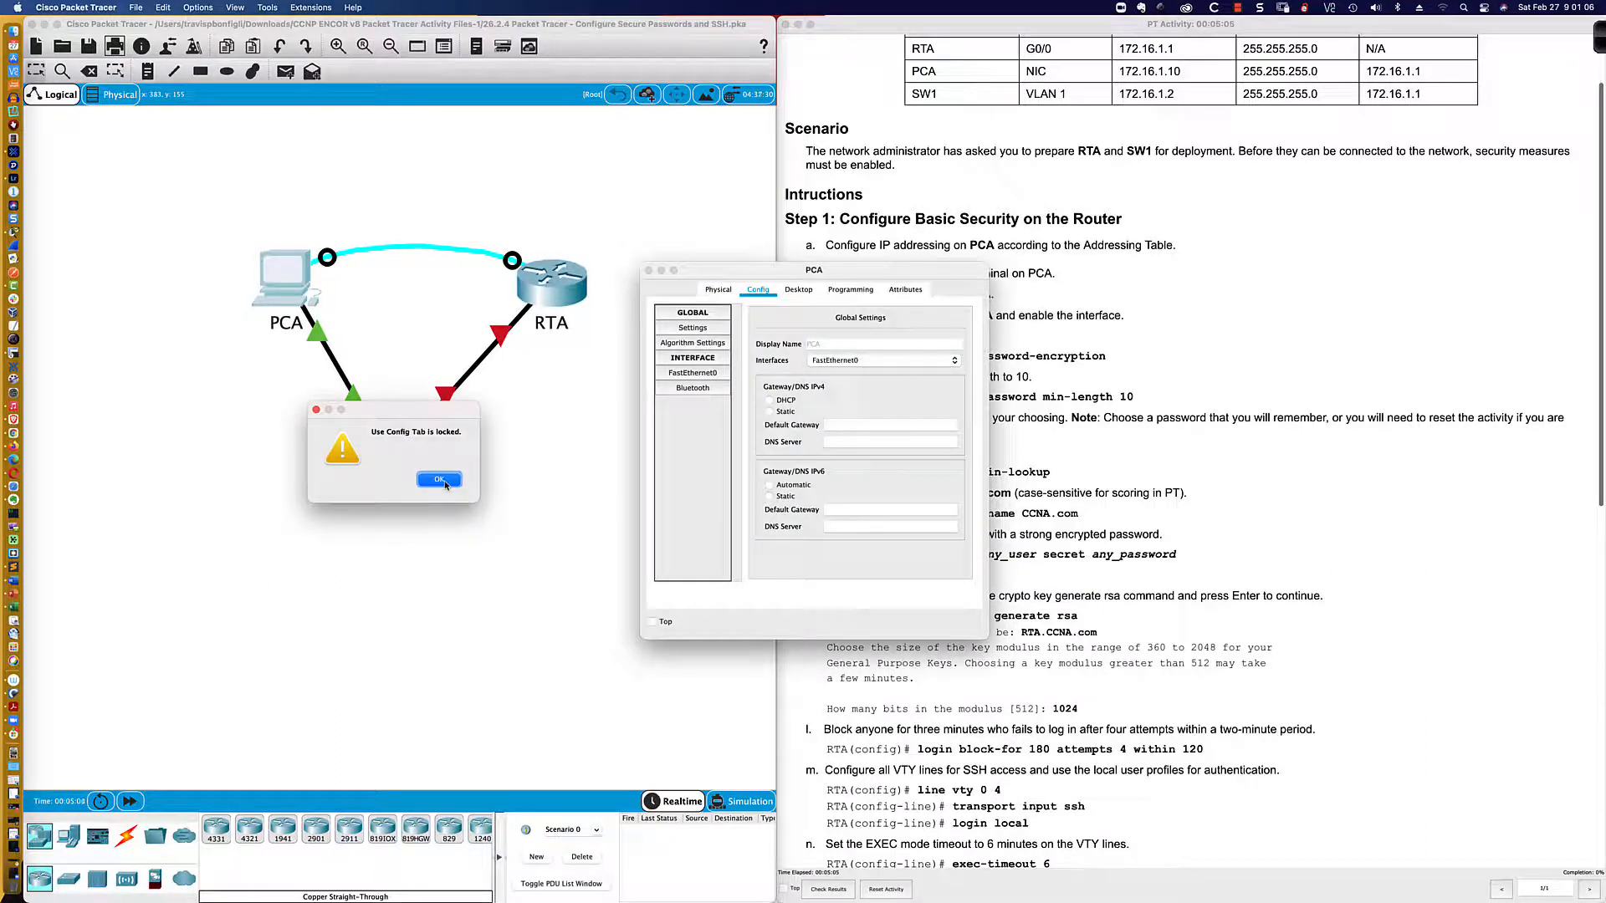
pyautogui.click(439, 479)
pyautogui.click(799, 289)
pyautogui.click(705, 355)
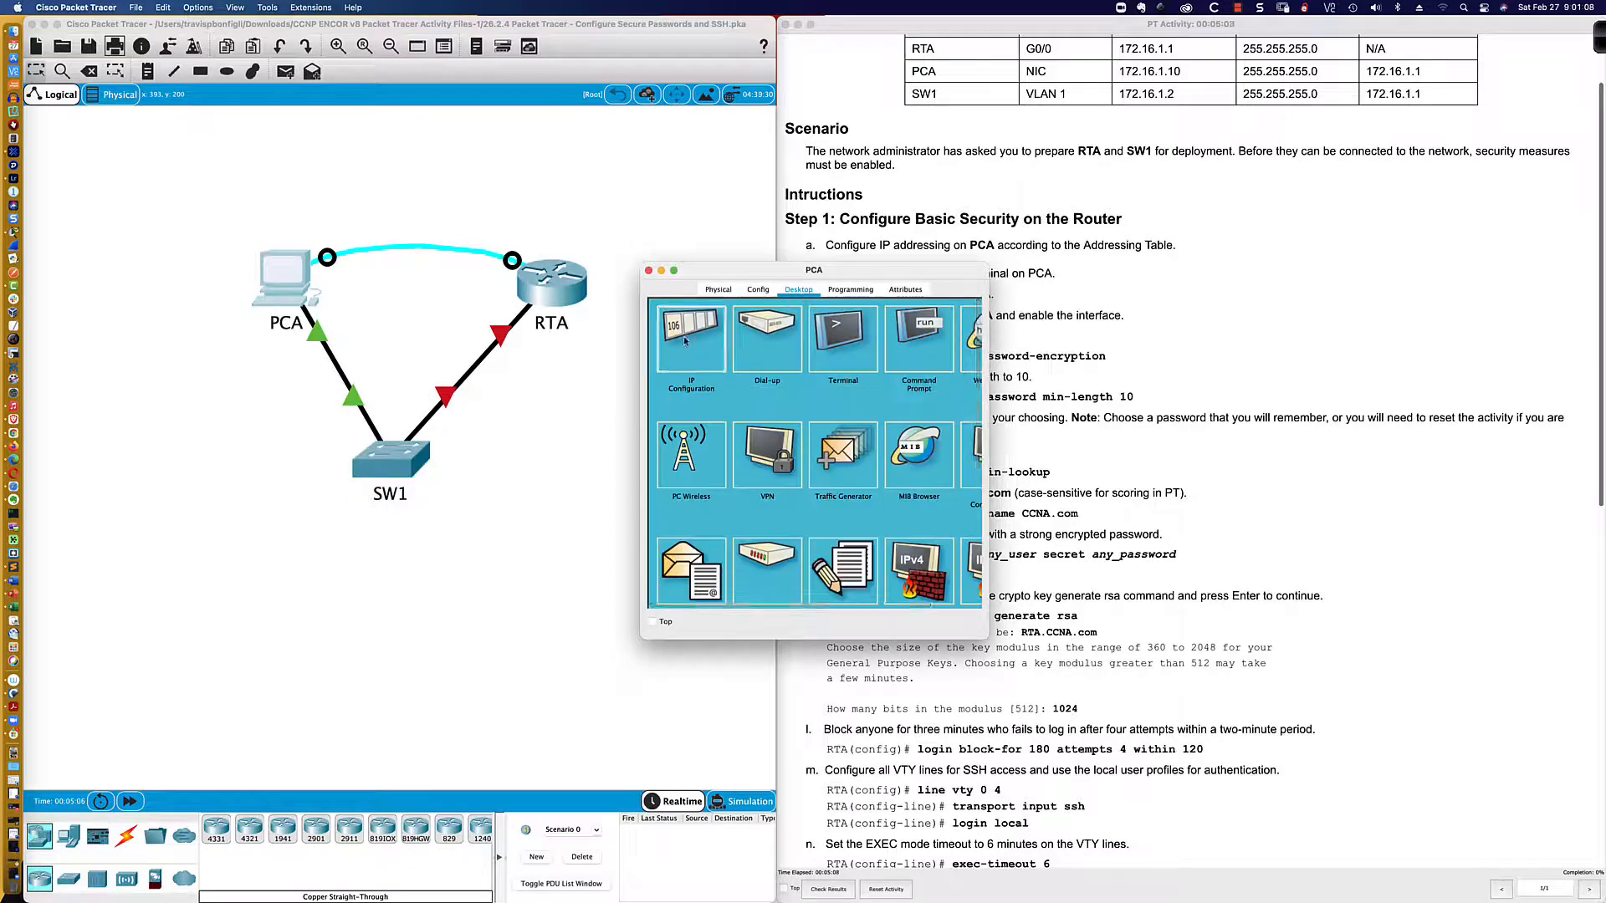
# Step: Enter IP 172.16.1.10, mask 255.255.255.0 and gateway 172.16.1.1, then close the panel
pyautogui.click(769, 392)
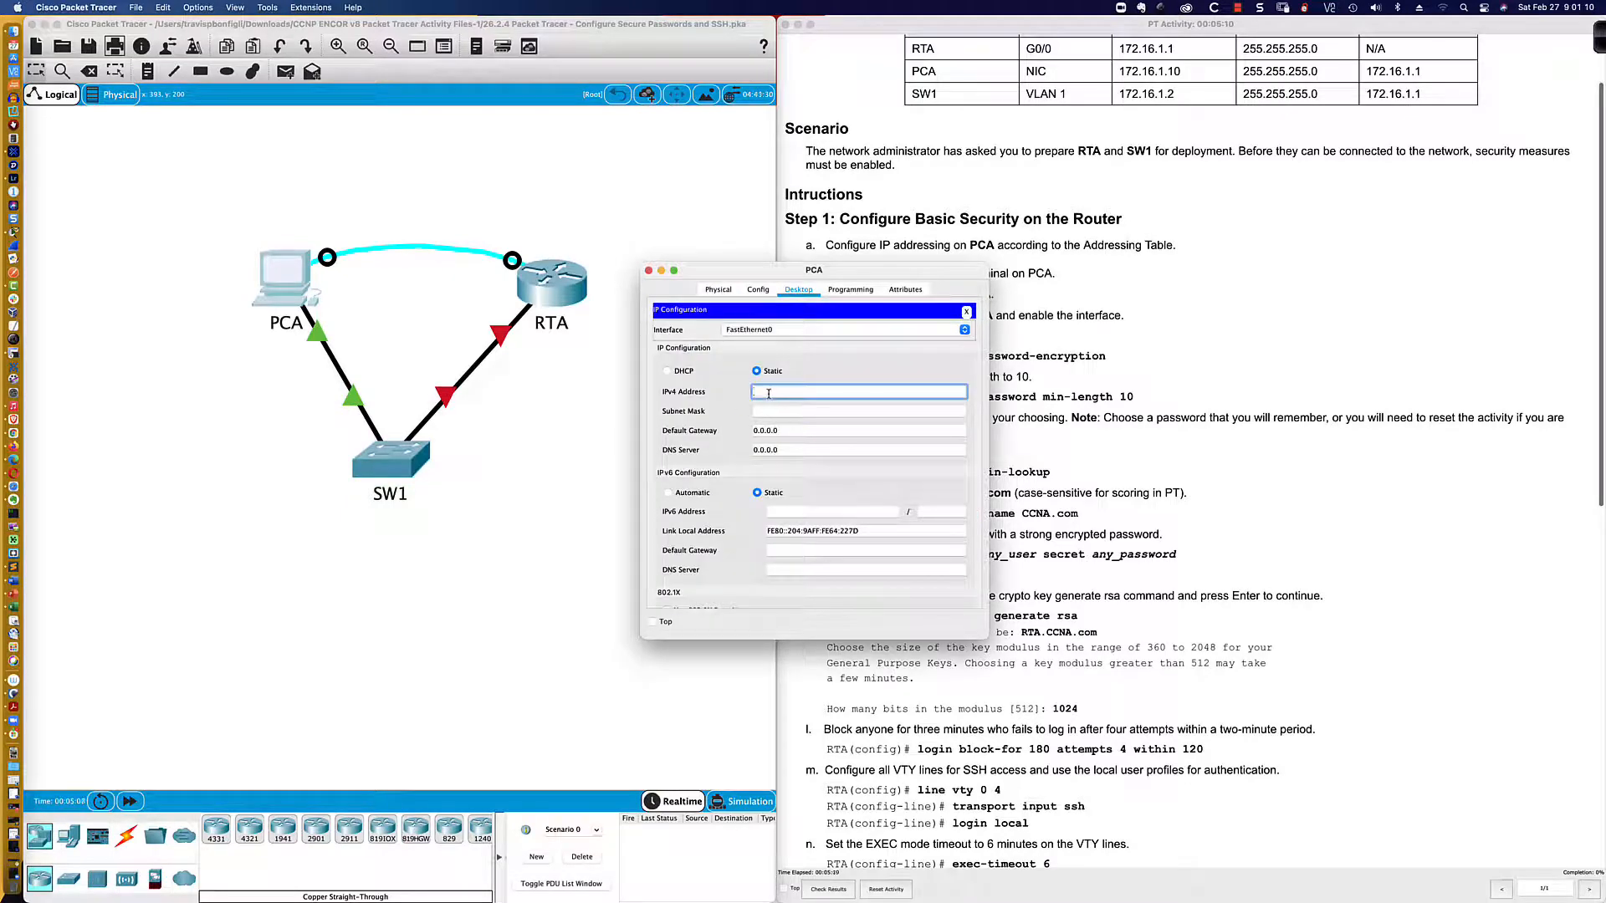
pyautogui.write('172.16.1.10')
pyautogui.press('Tab')
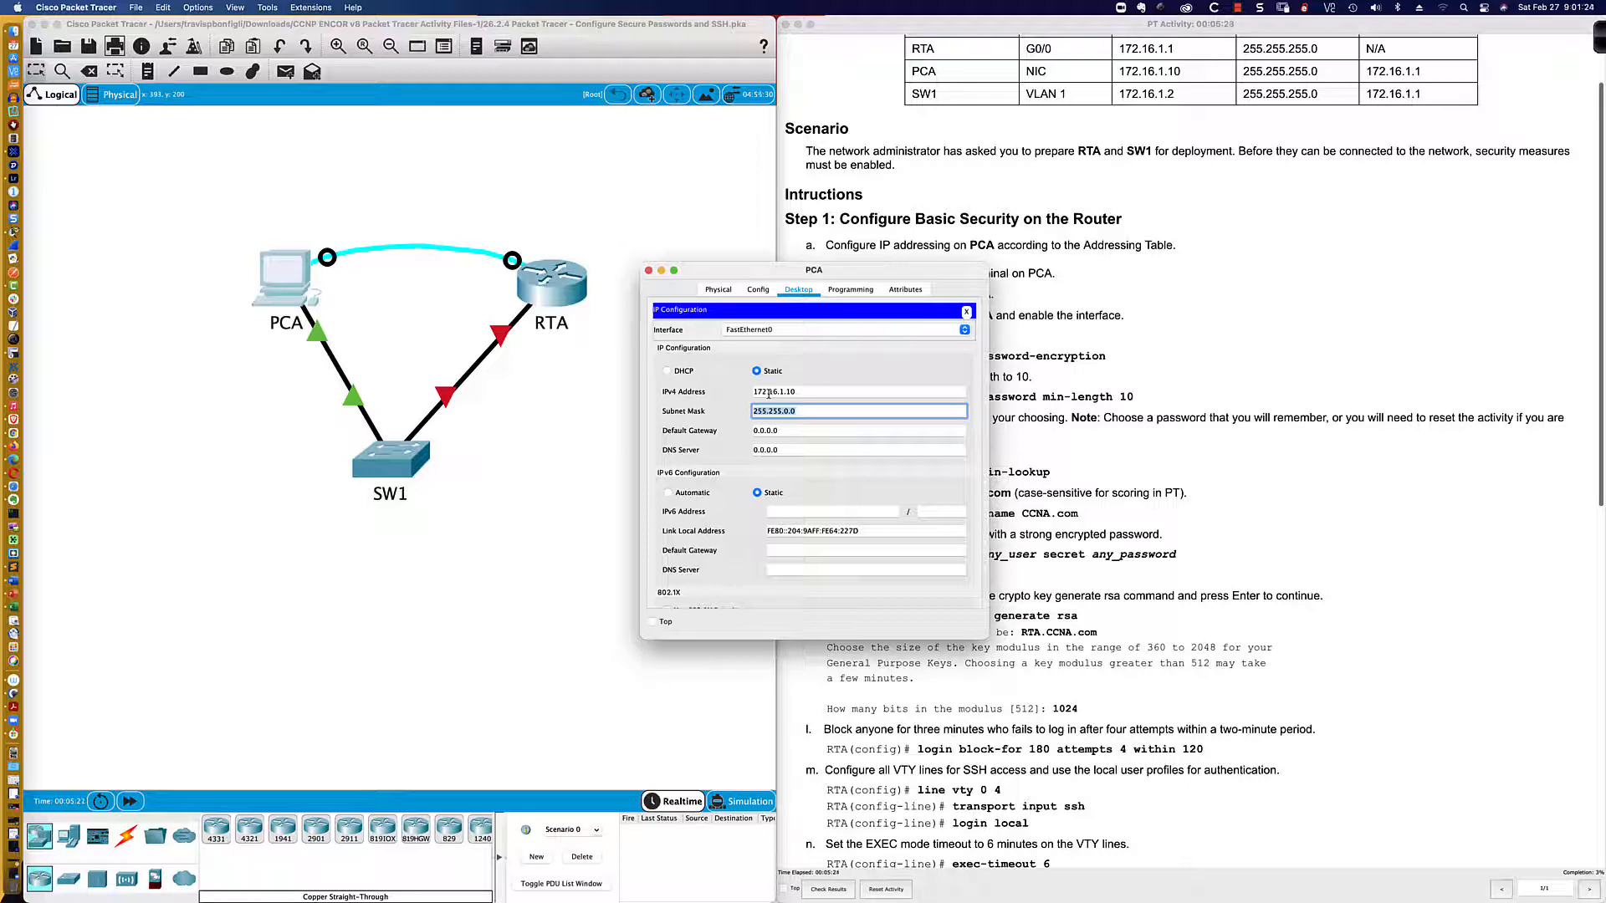
pyautogui.write('255.255.255.0')
pyautogui.doubleClick(785, 411)
pyautogui.click(782, 431)
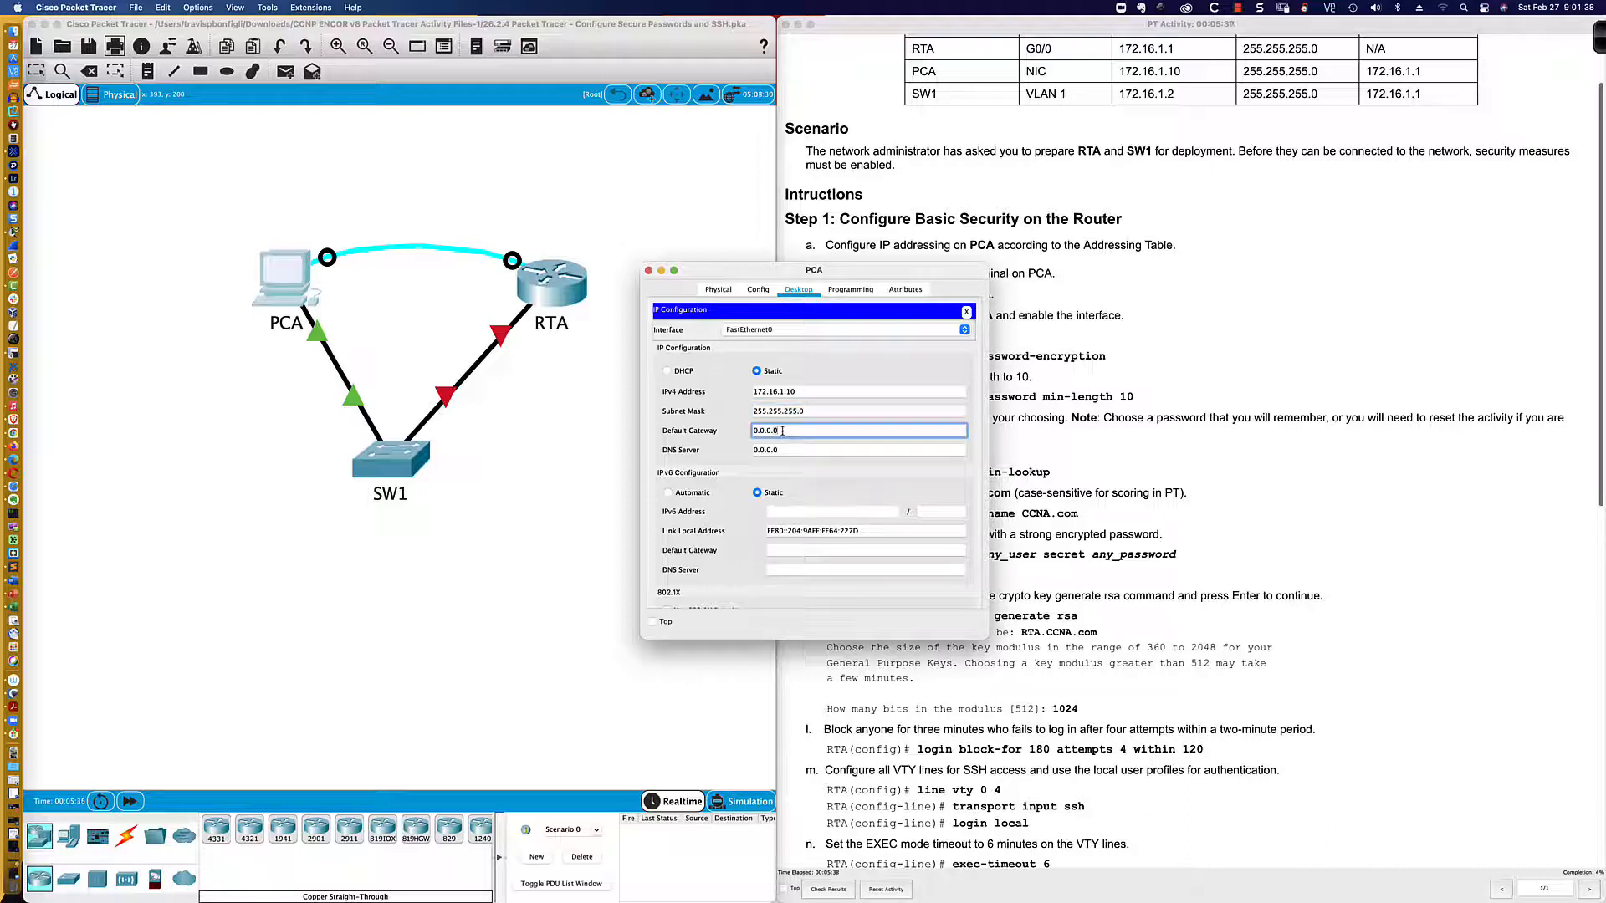
pyautogui.press('BackSpace')
pyautogui.press('BackSpace')
pyautogui.press('BackSpace')
pyautogui.press('BackSpace')
pyautogui.press('BackSpace')
pyautogui.press('BackSpace')
pyautogui.write('172.16.1.1')
pyautogui.press('Tab')
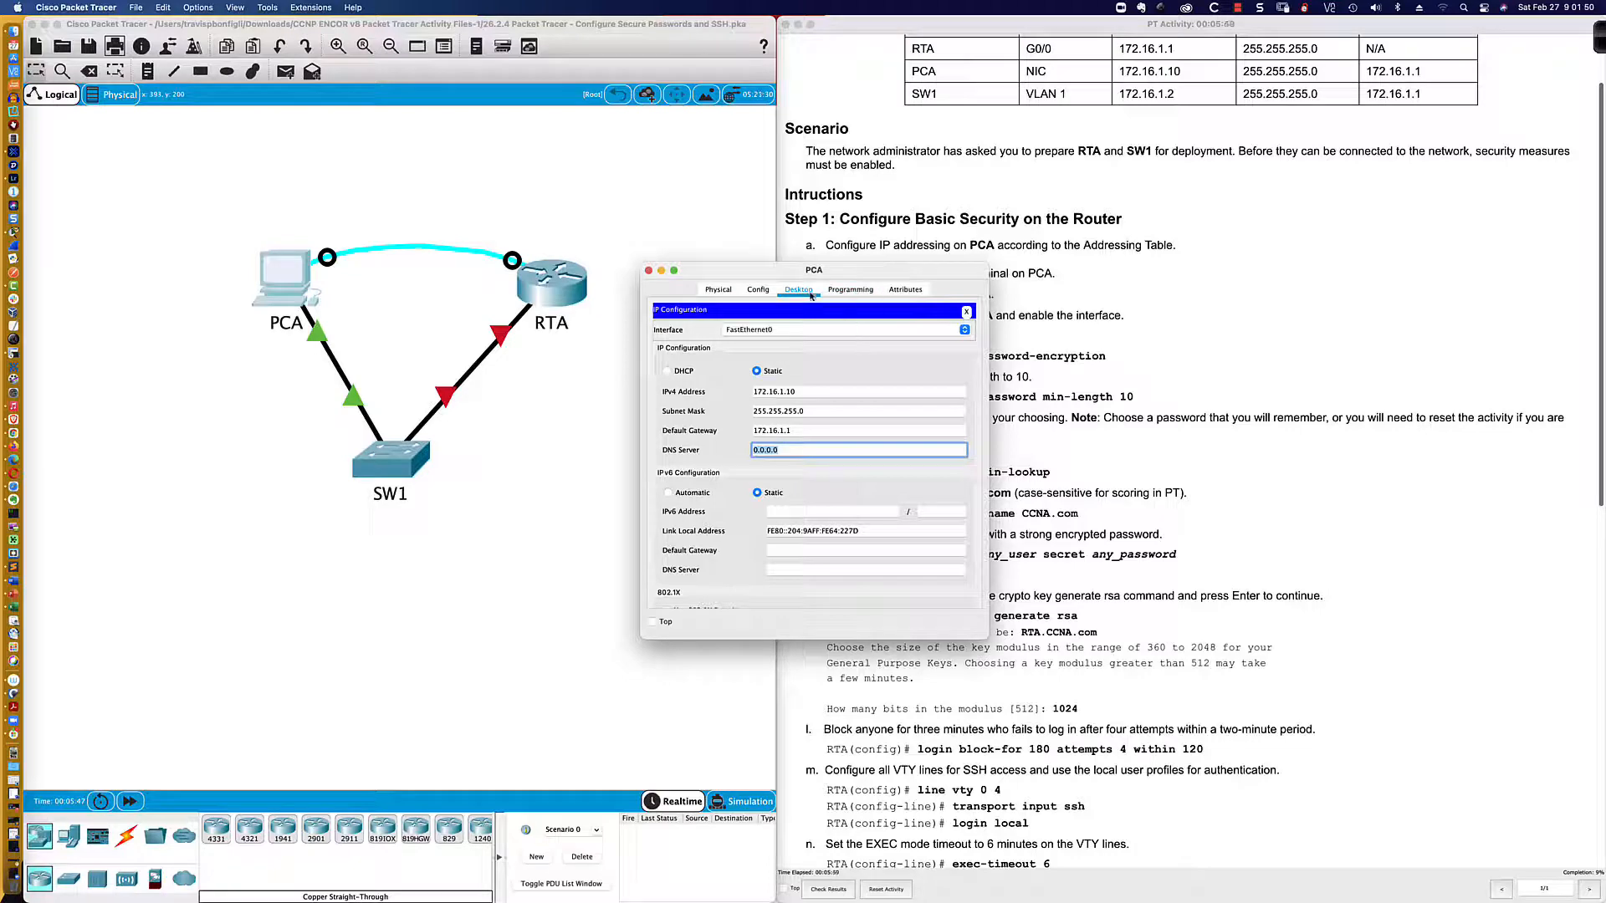
pyautogui.click(966, 313)
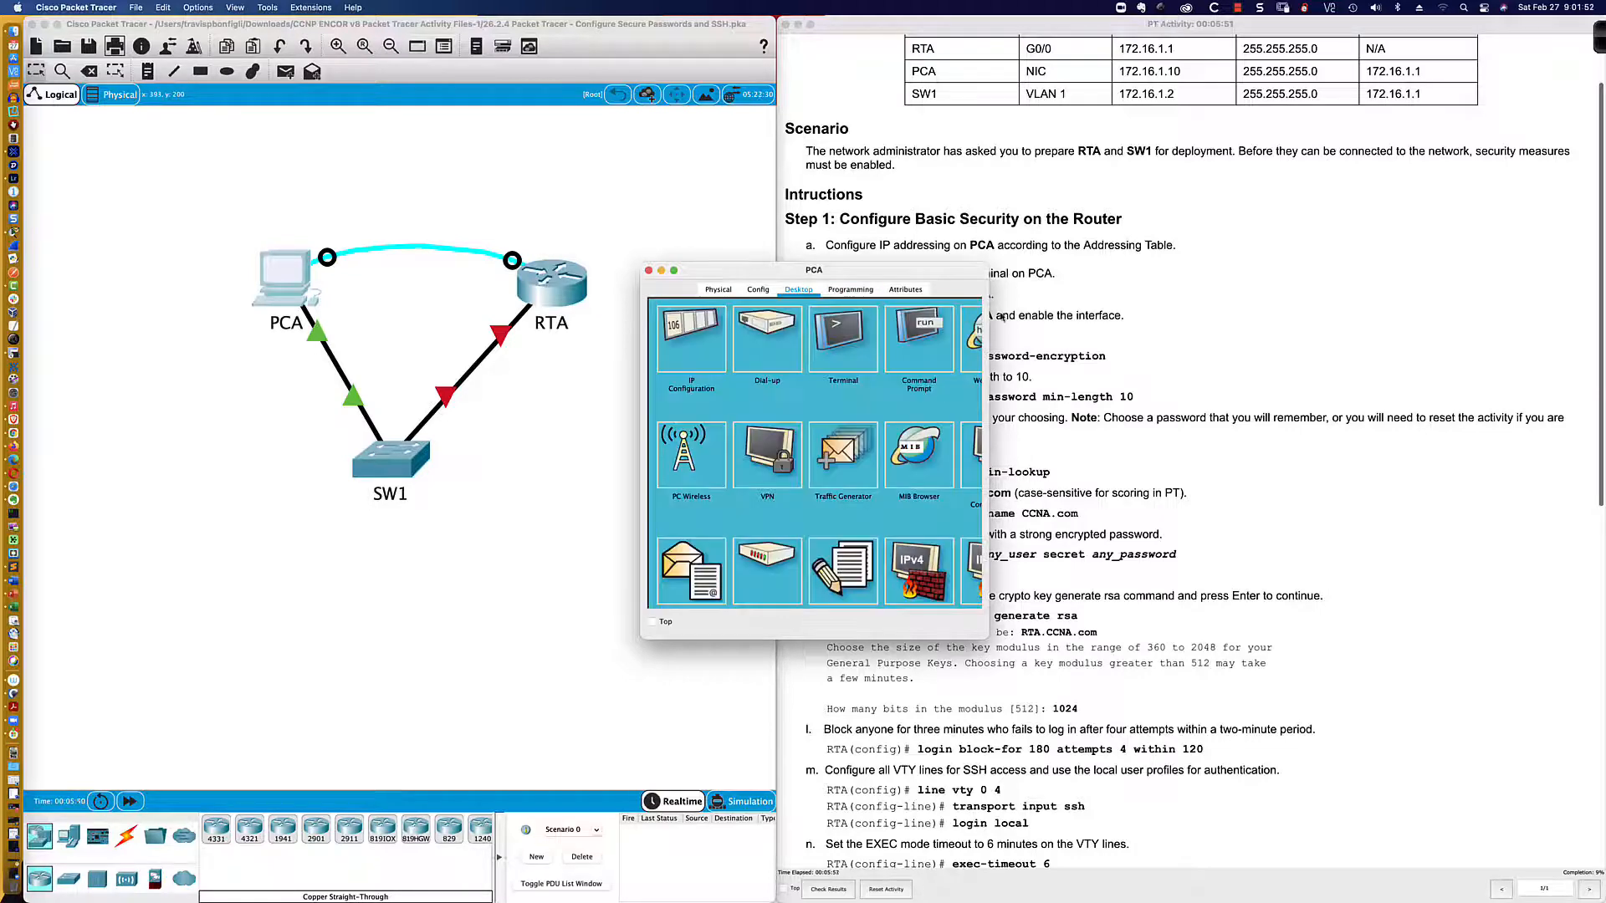
# Step: Reposition and enlarge PCA's window, then start its Terminal with the default 9600-baud settings
pyautogui.click(1093, 303)
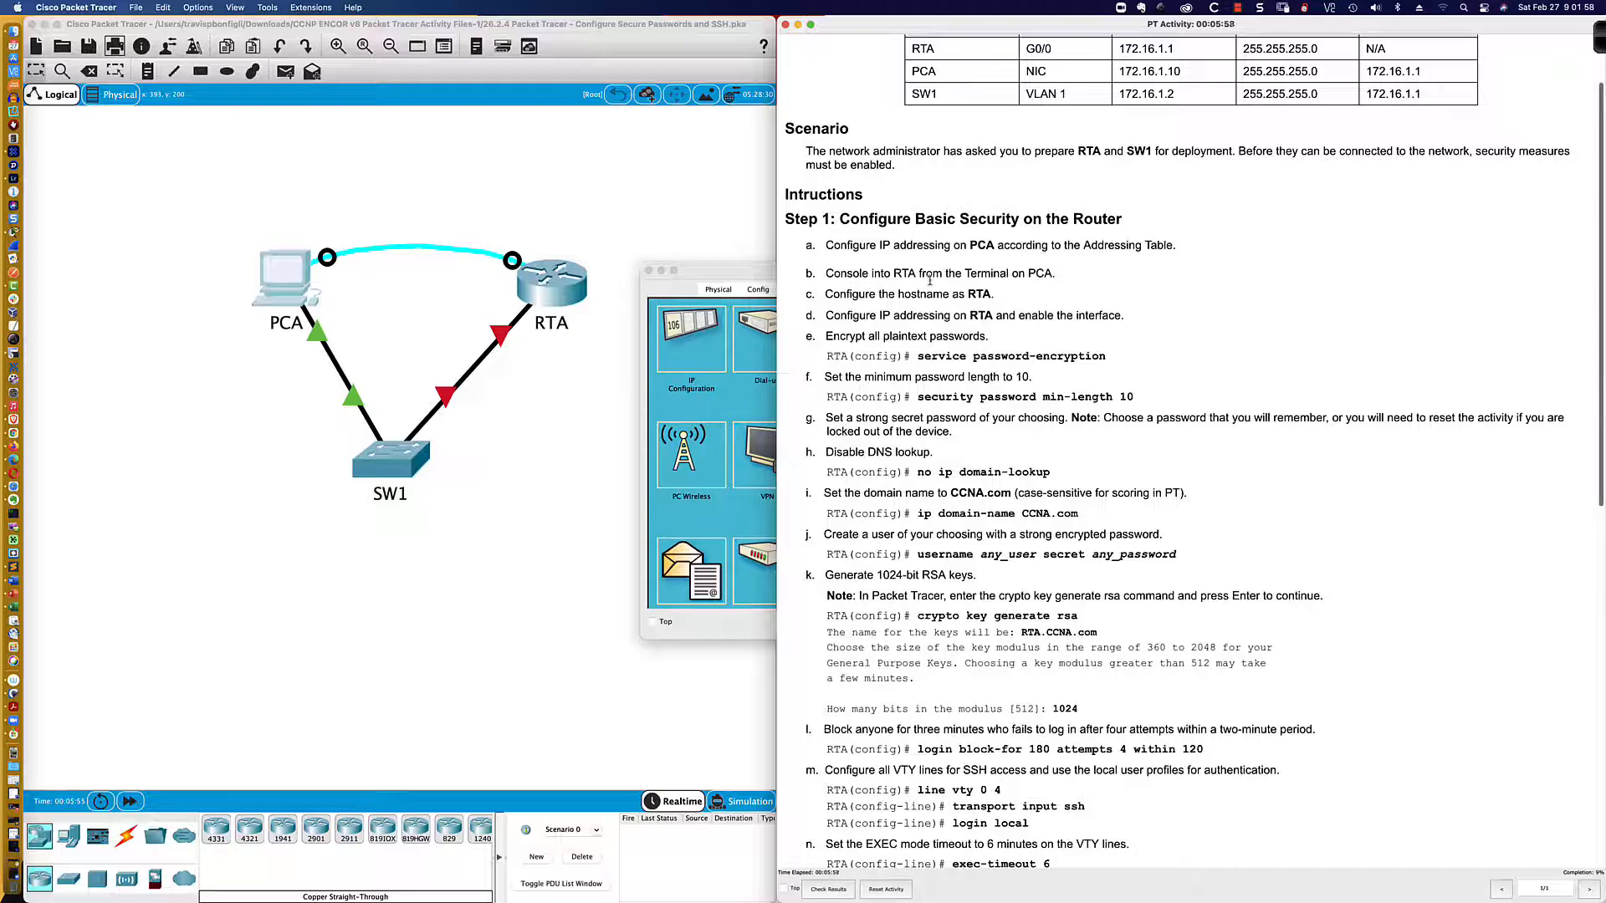
pyautogui.moveTo(728, 285); pyautogui.dragTo(473, 484)
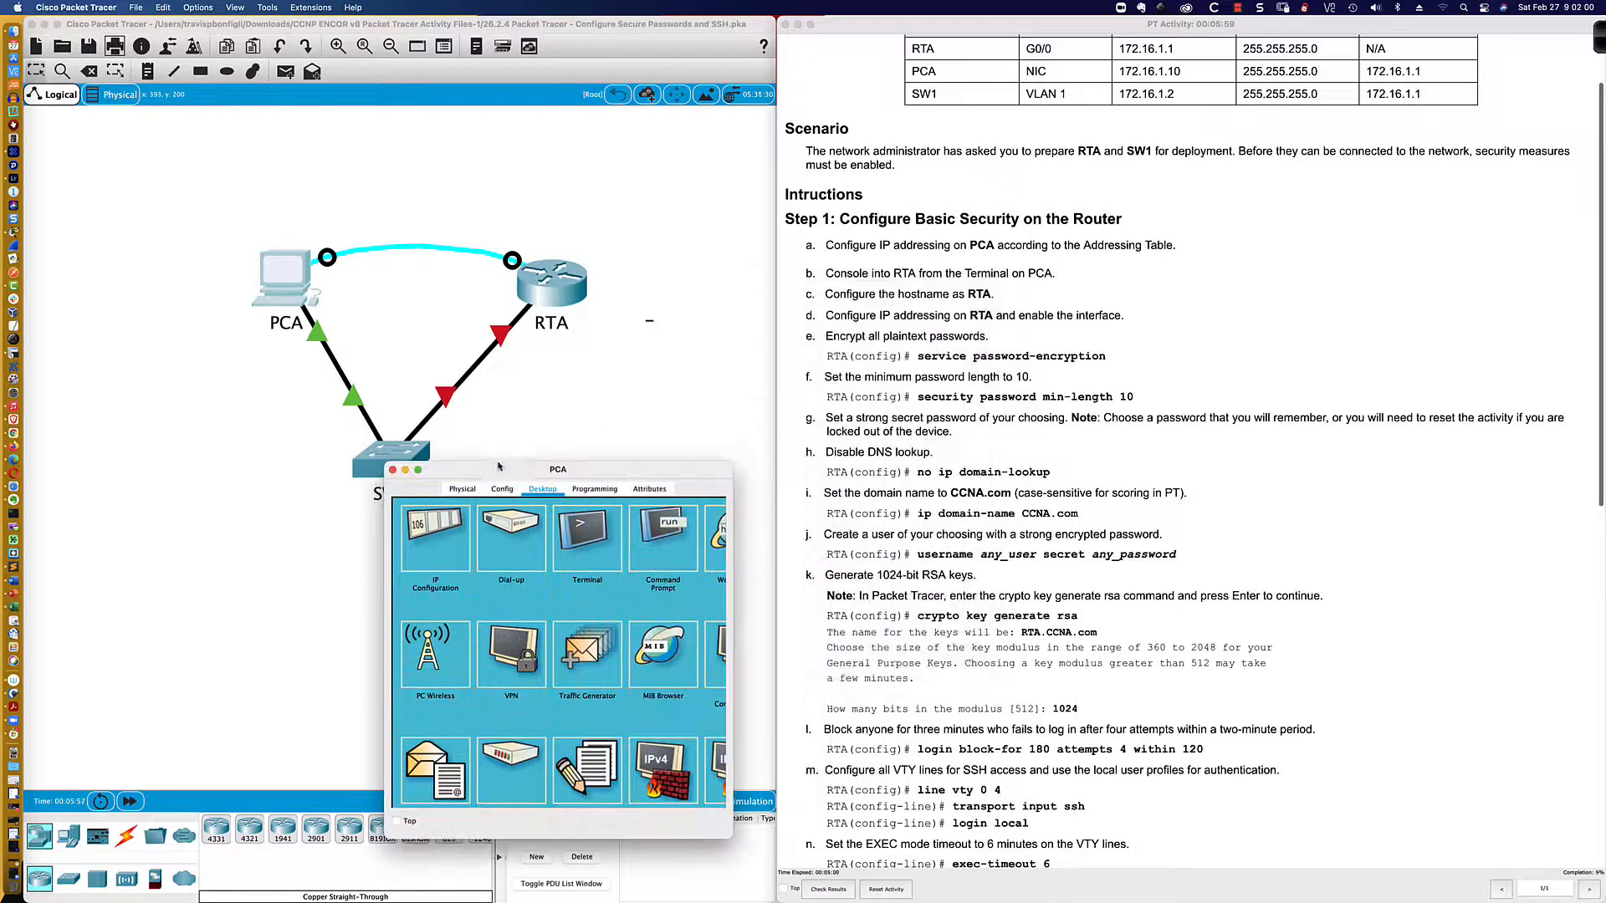
pyautogui.scroll(-2, 507, 426)
pyautogui.scroll(-2, 507, 426)
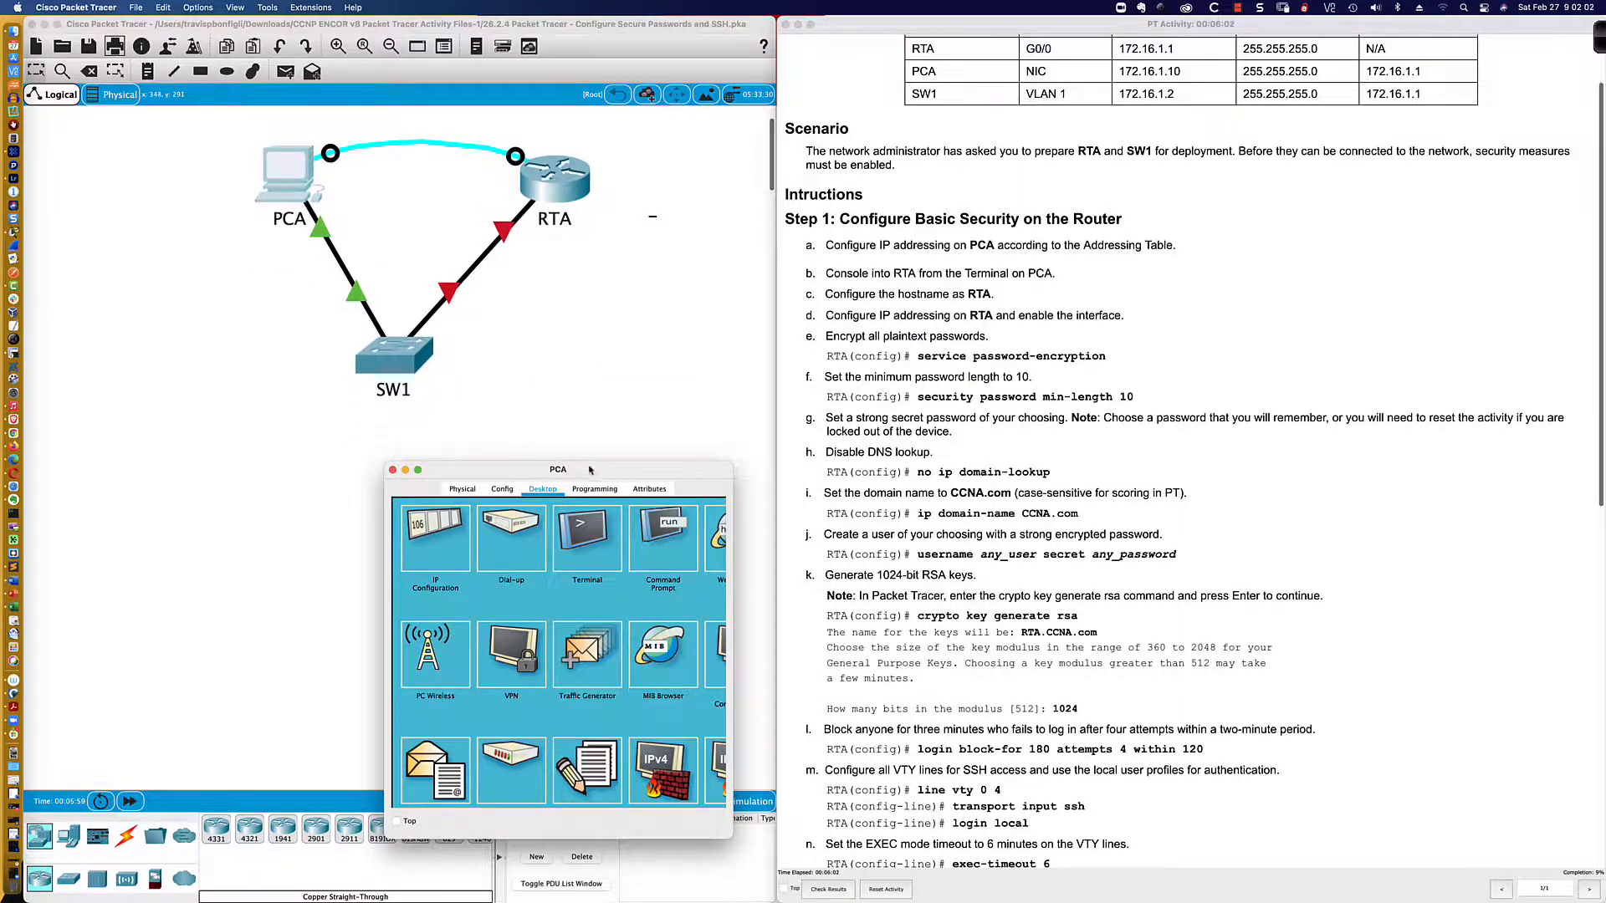
pyautogui.moveTo(608, 470); pyautogui.dragTo(249, 534)
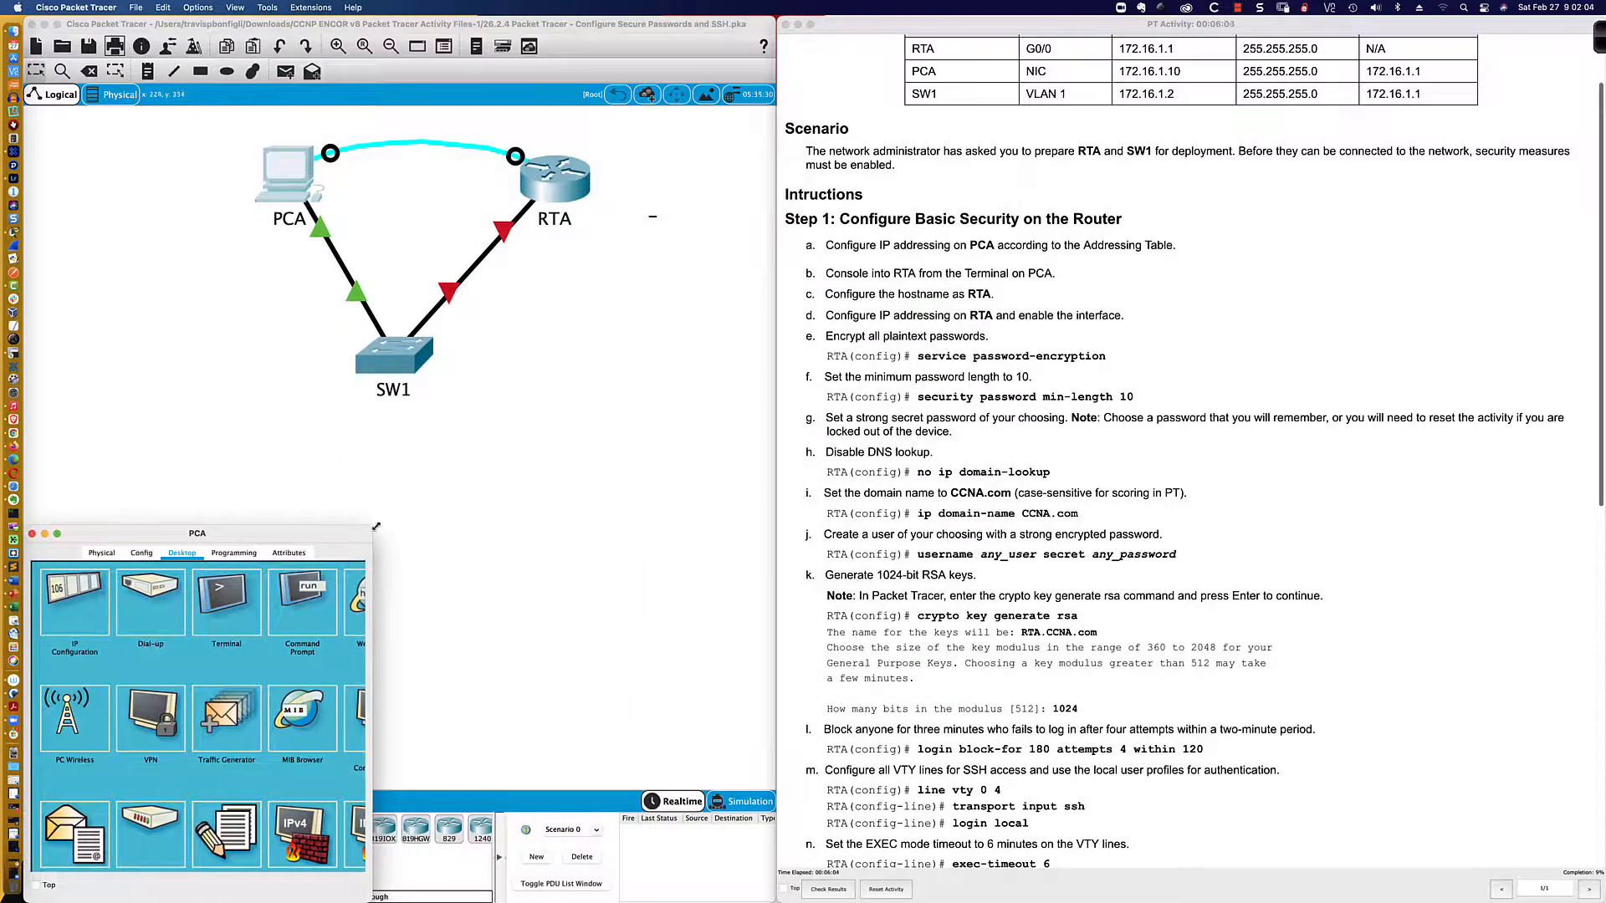
pyautogui.moveTo(373, 527); pyautogui.dragTo(773, 406)
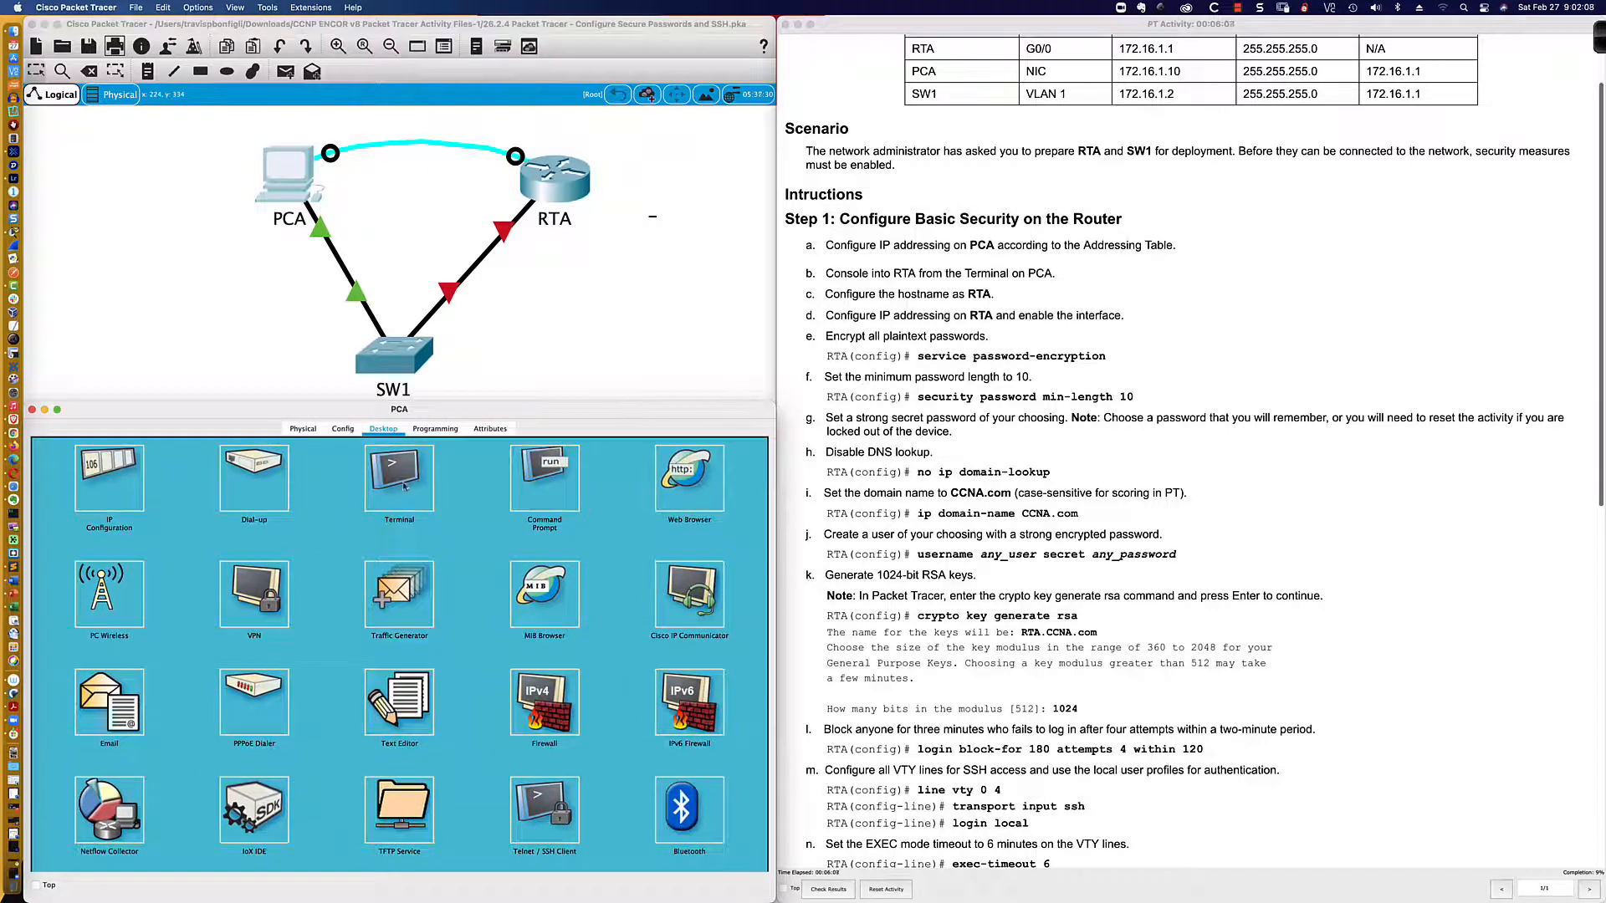
pyautogui.click(402, 491)
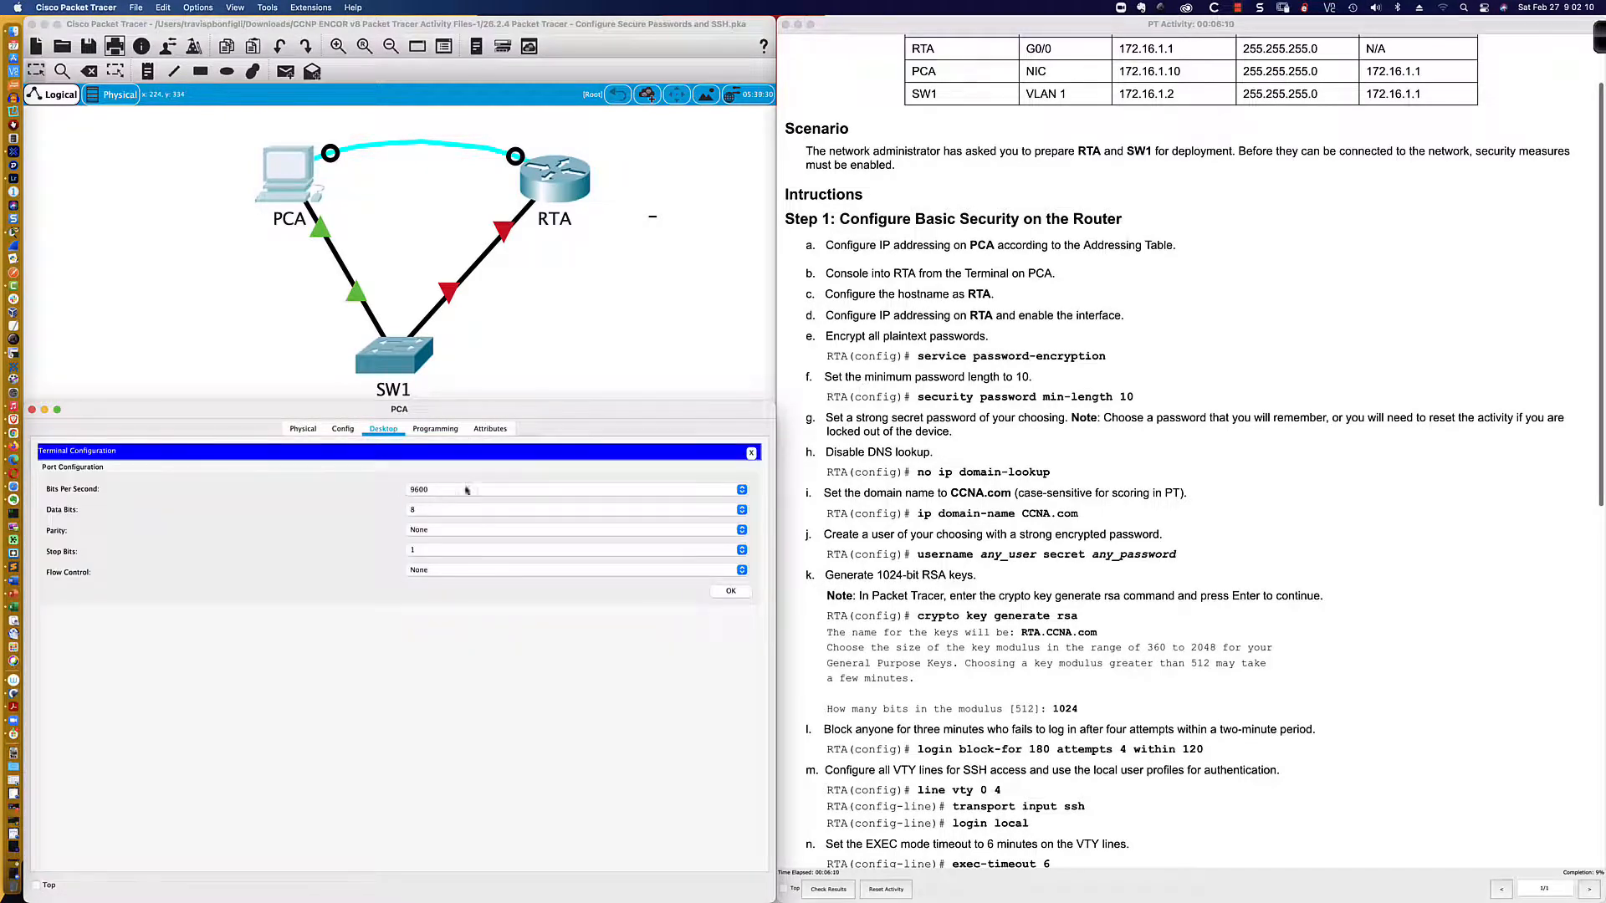
pyautogui.click(730, 591)
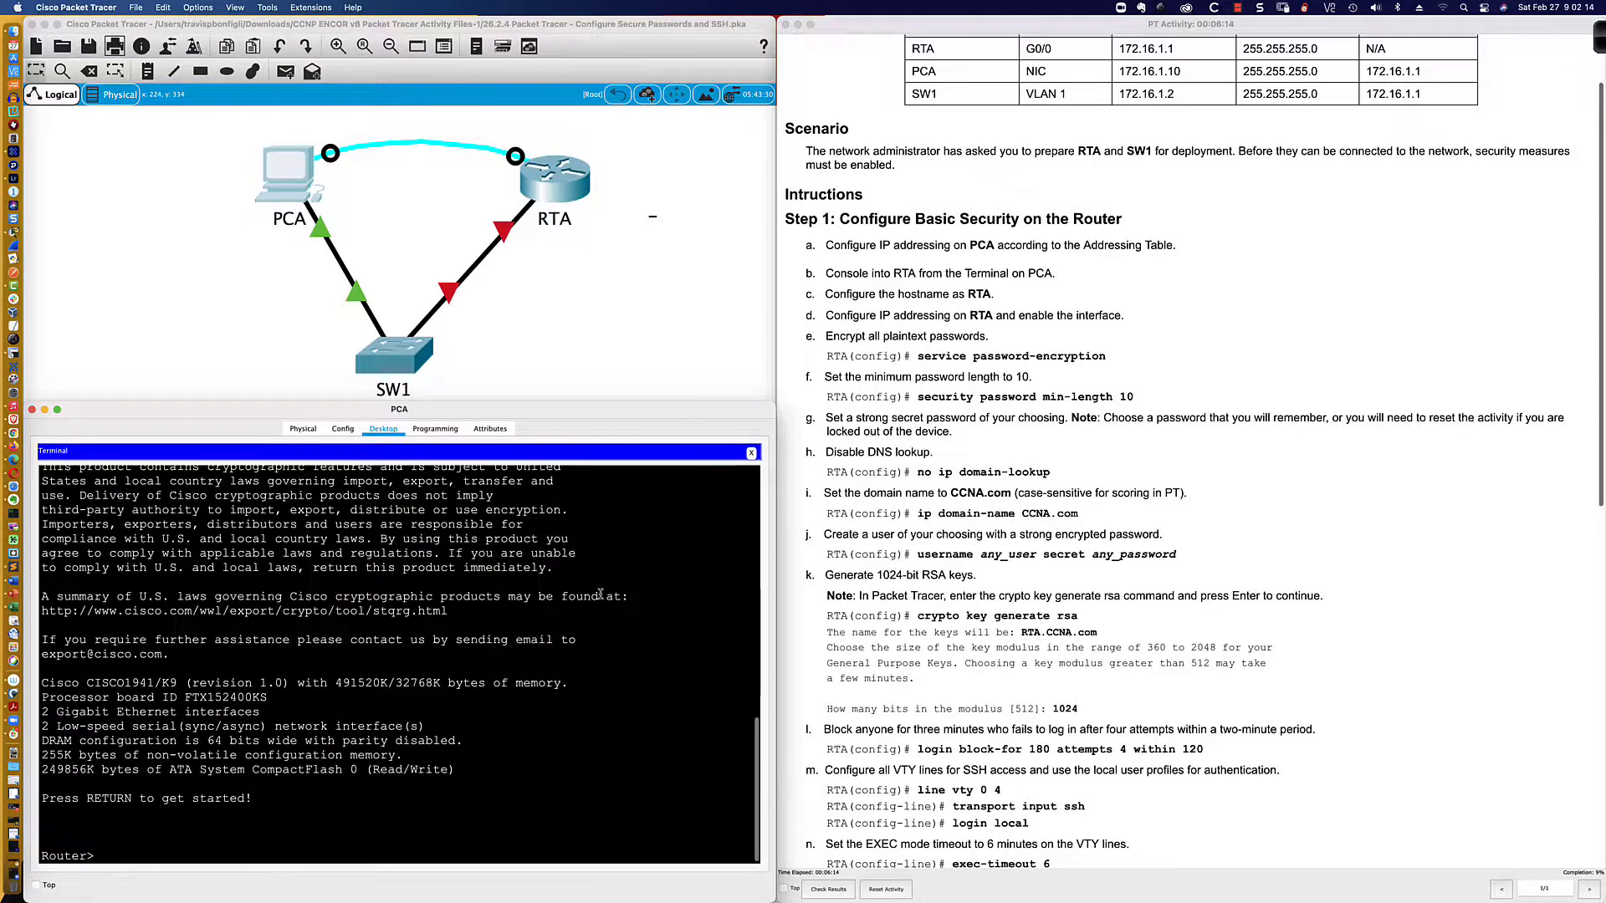
# Step: Enter enable and global config mode, then bring interface gi0/0 up with no shut
pyautogui.press('Return')
pyautogui.press('Return')
pyautogui.press('Return')
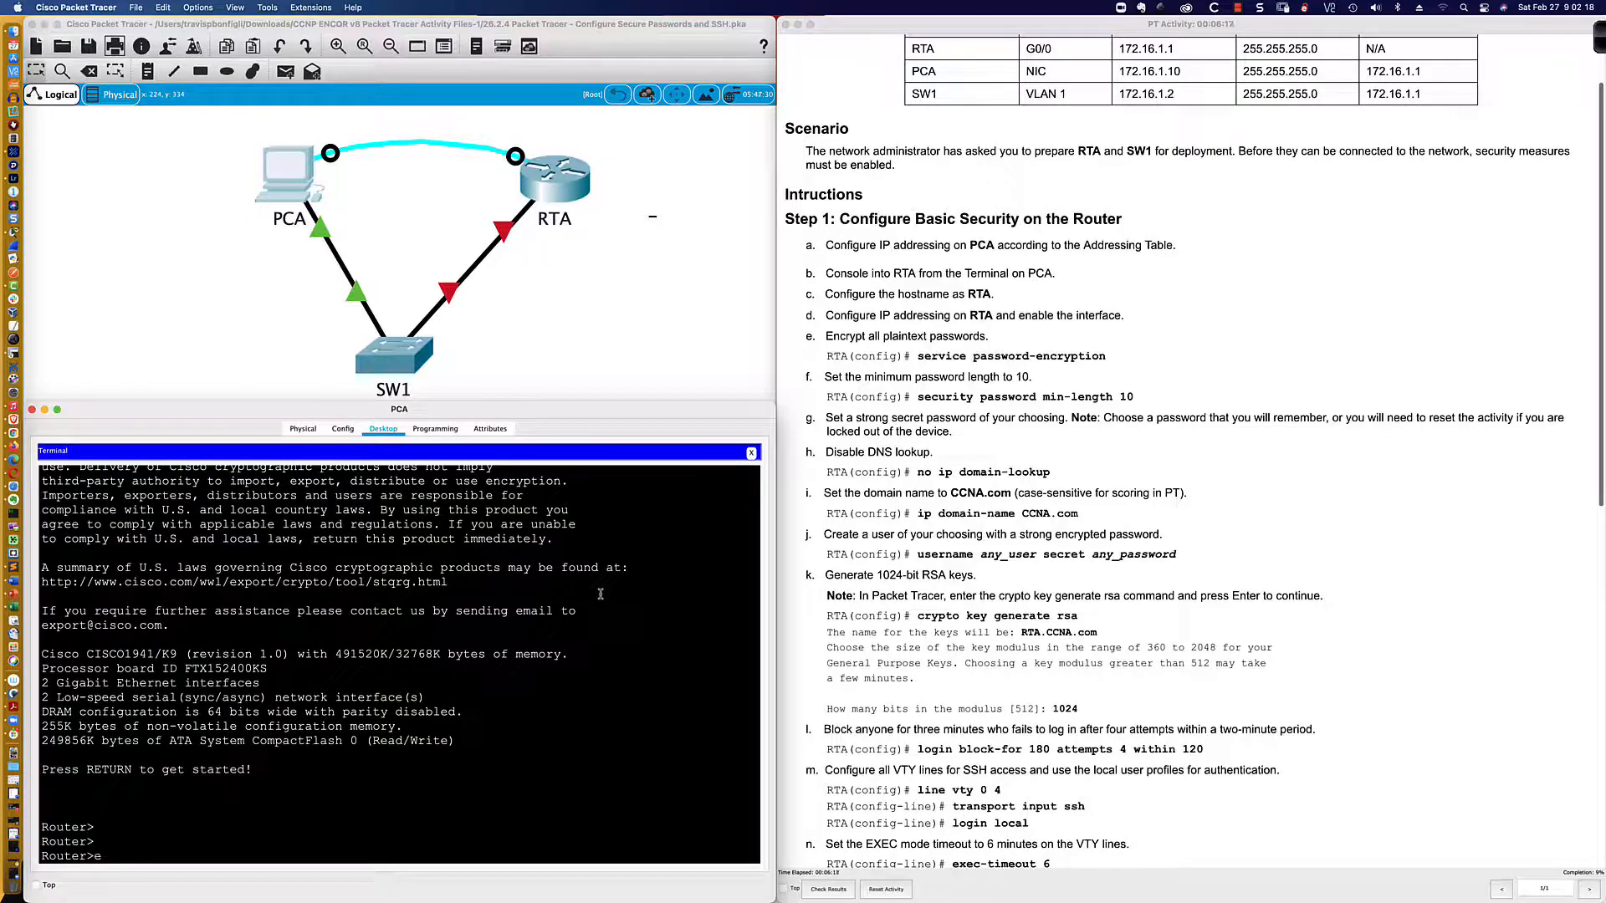
pyautogui.write('en')
pyautogui.press('Tab')
pyautogui.press('Return')
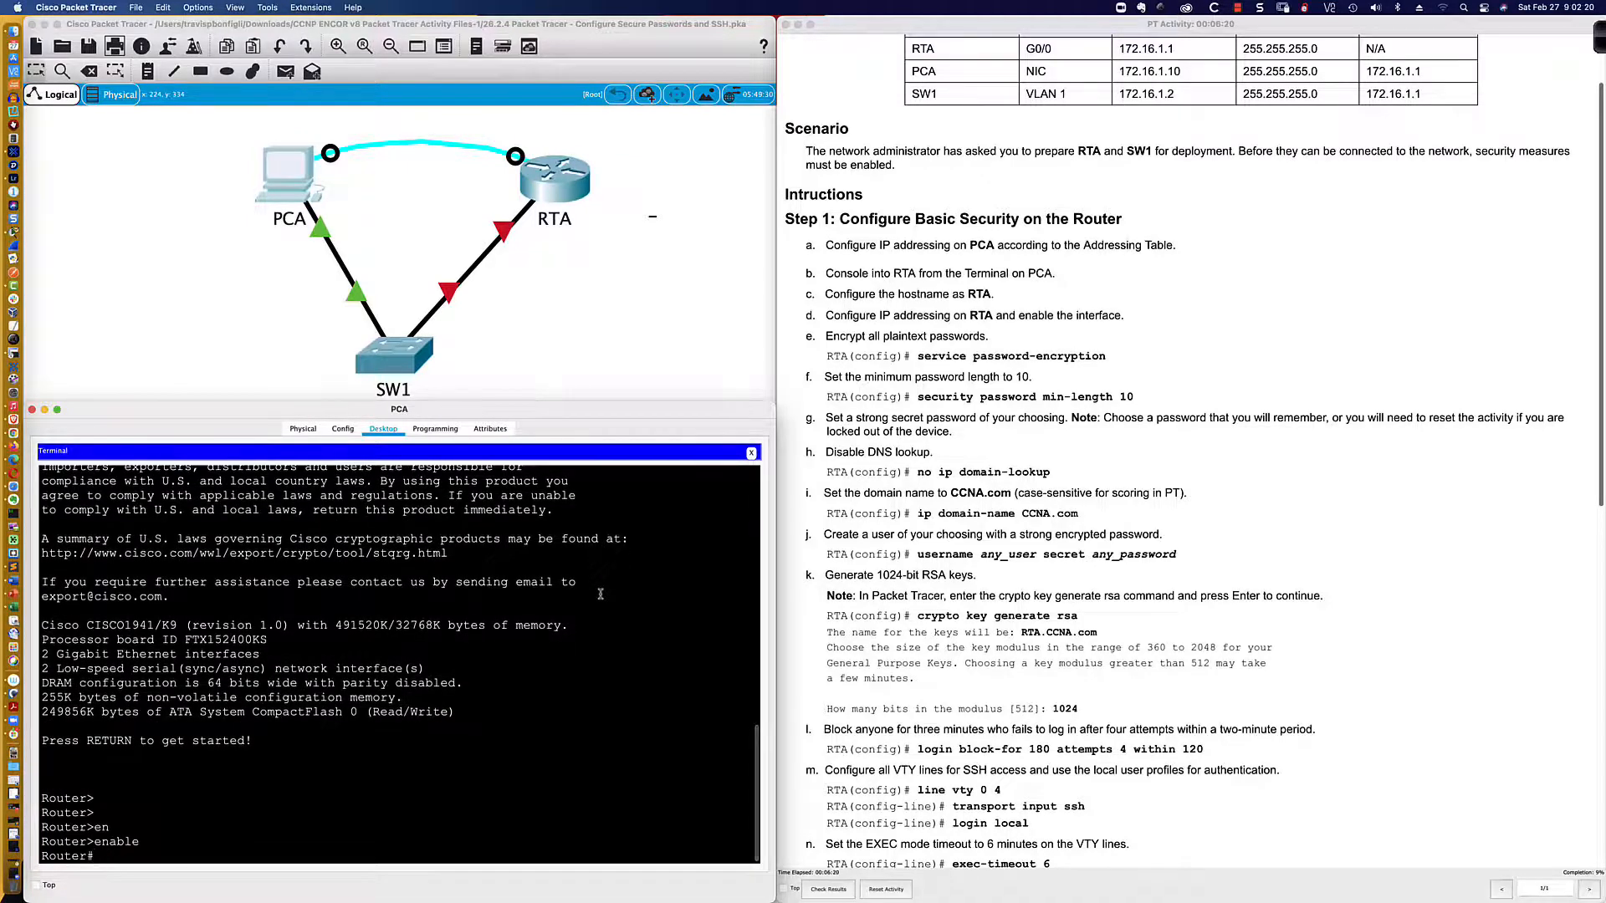
pyautogui.write('conf t')
pyautogui.press('Return')
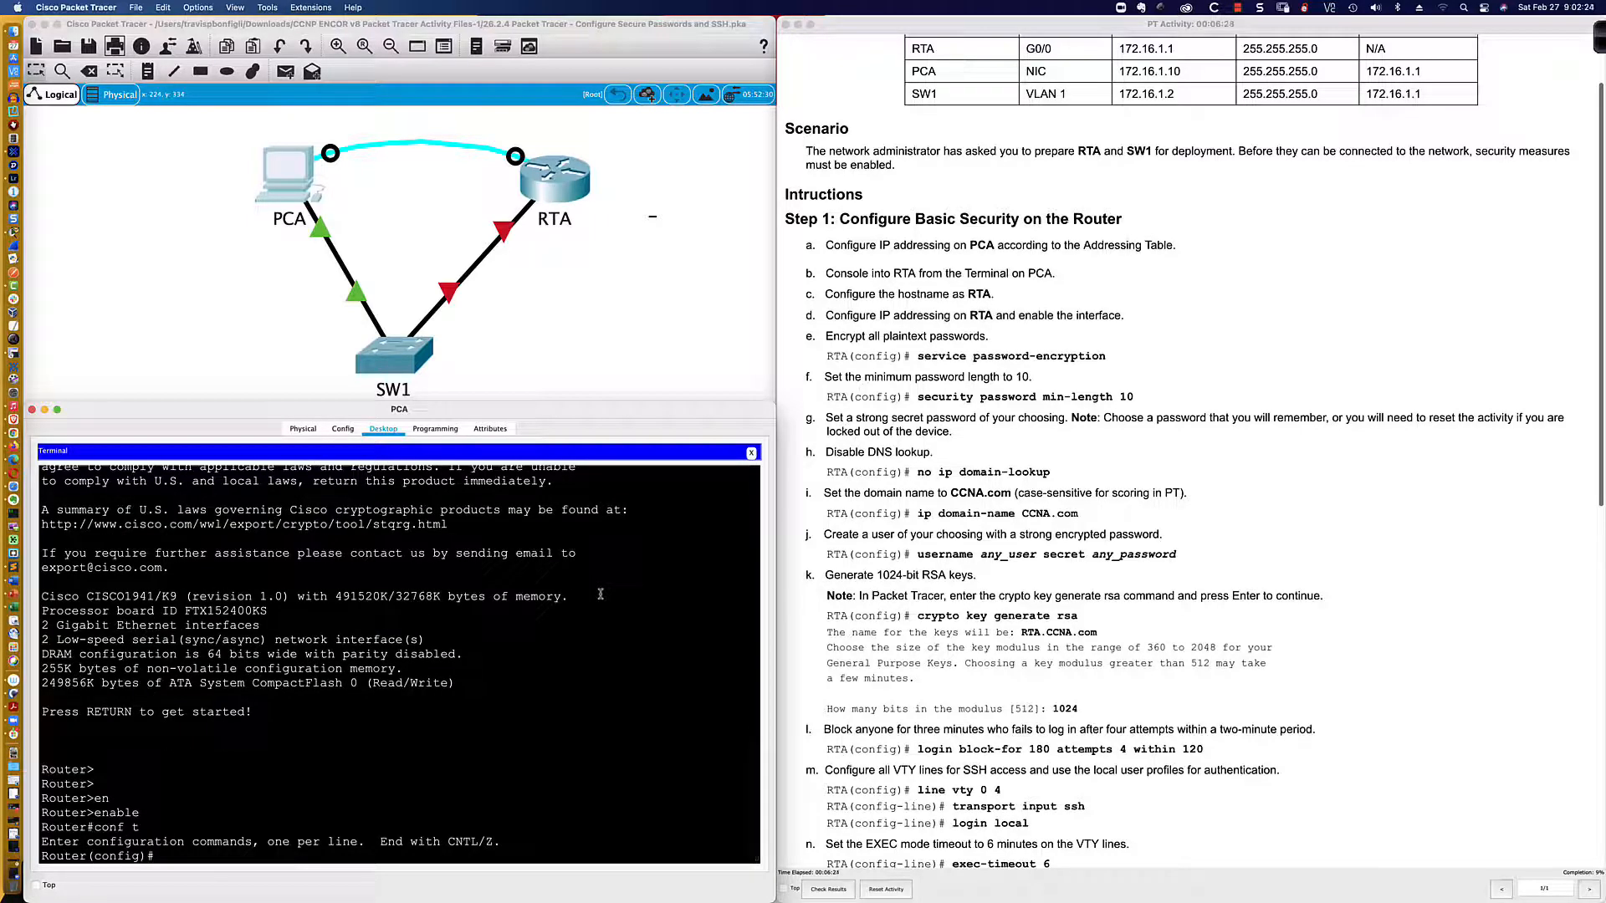
pyautogui.write('int gi0/0')
pyautogui.press('Return')
pyautogui.write('no shut')
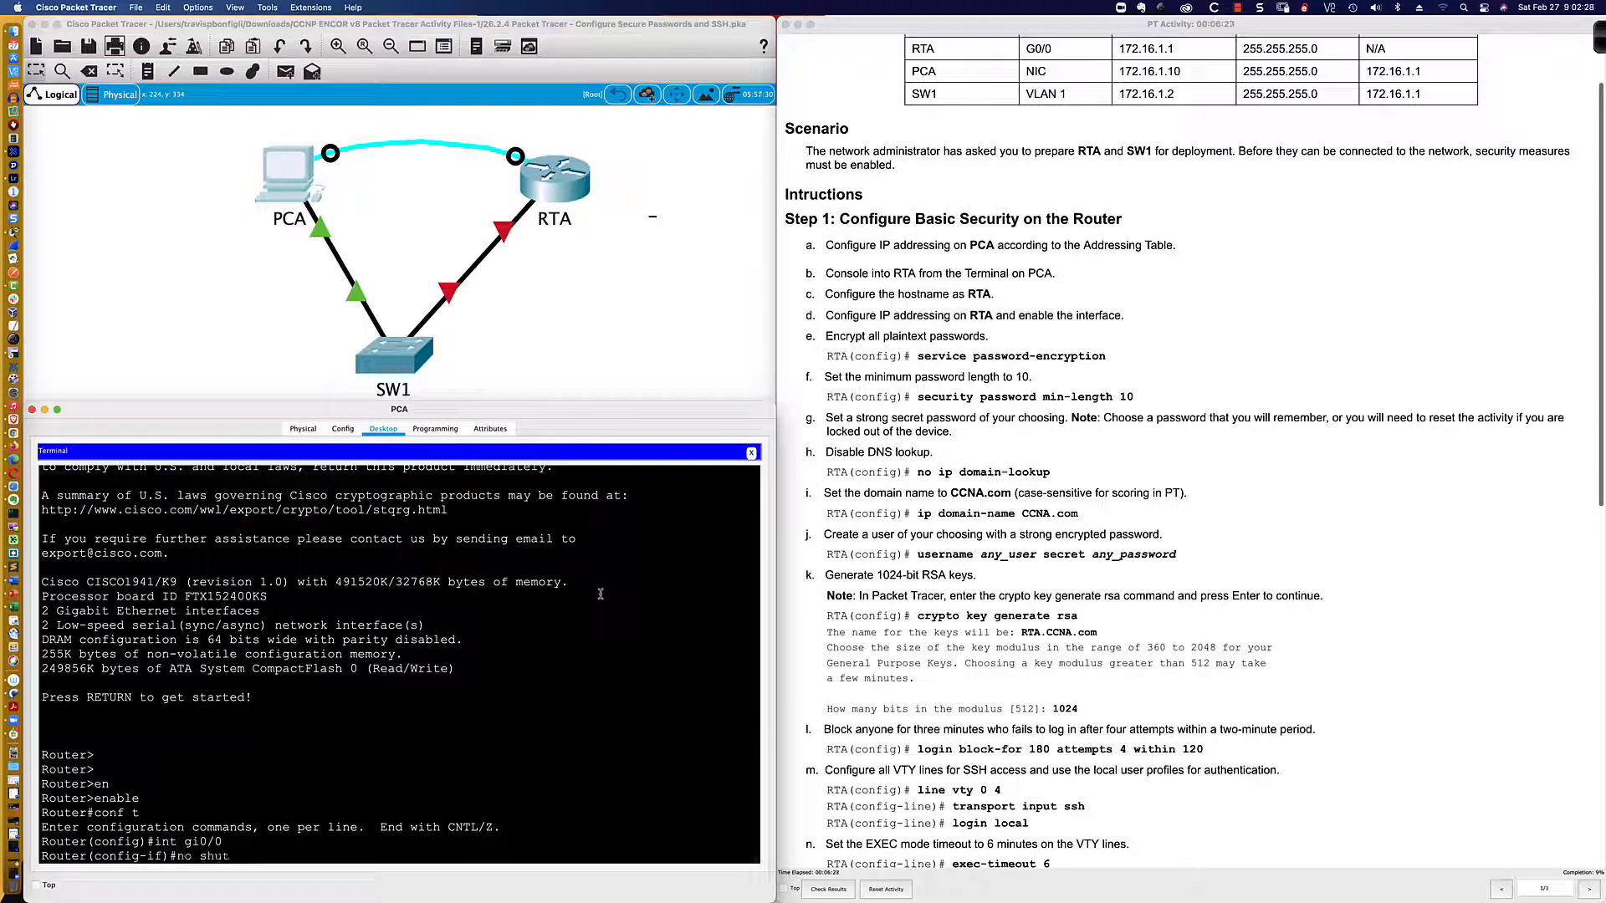
pyautogui.press('Return')
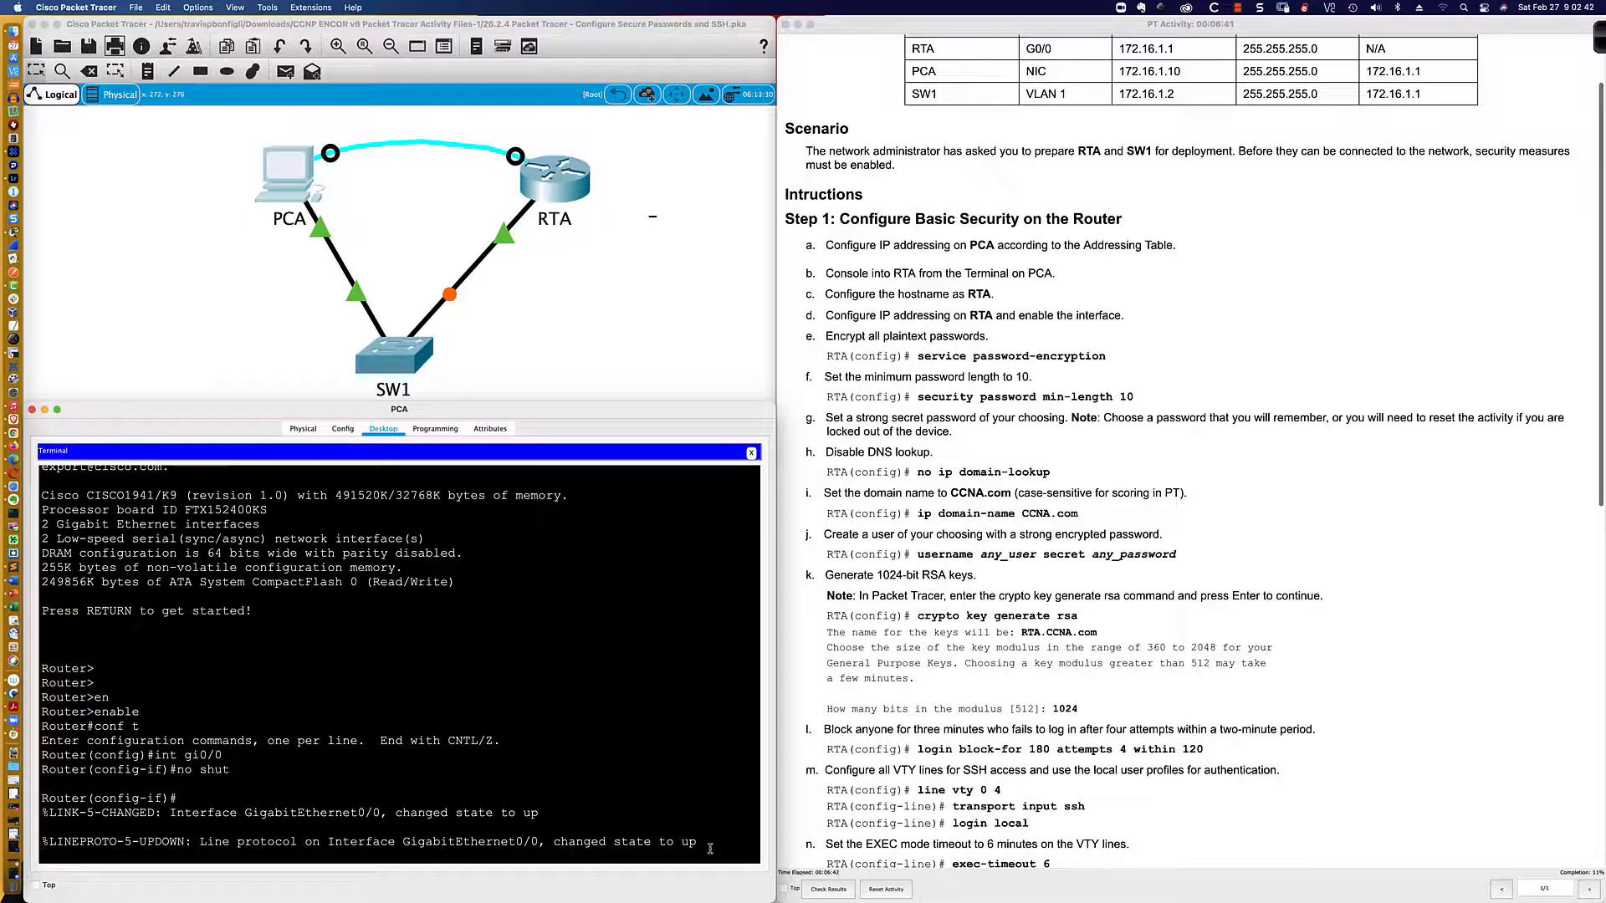
# Step: Assign G0/0 the address 172.16.1.1 255.255.255.0
pyautogui.press('Return')
pyautogui.press('Return')
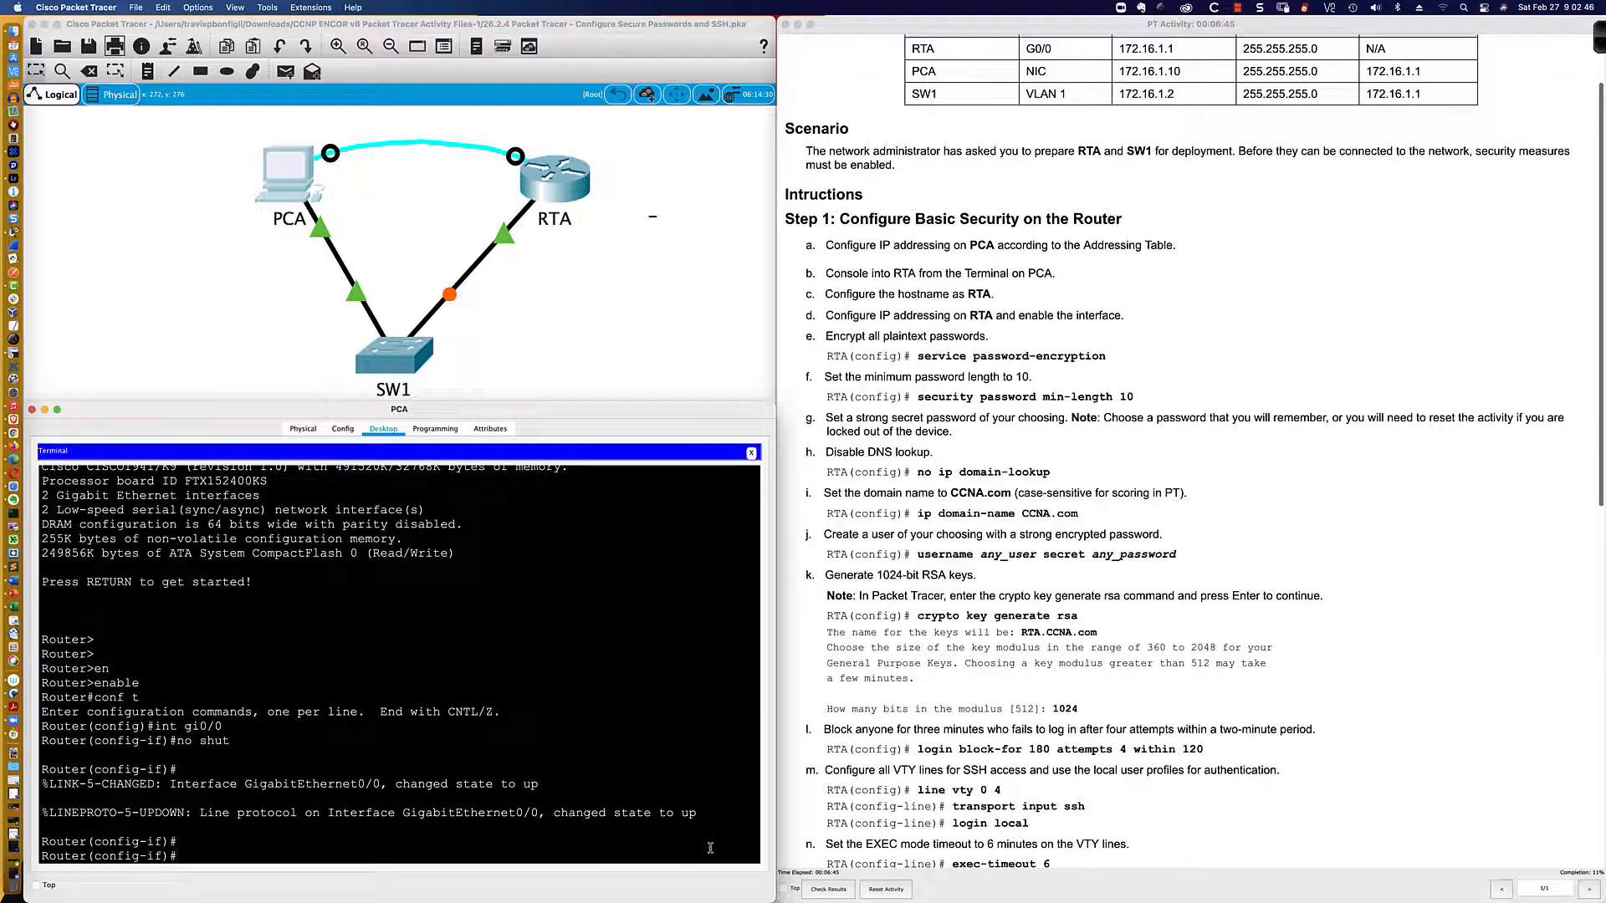
pyautogui.write('ip add 182')
pyautogui.press('BackSpace')
pyautogui.press('BackSpace')
pyautogui.press('BackSpace')
pyautogui.press('BackSpace')
pyautogui.write('72.16.1.1 255.255.255.0')
pyautogui.press('Return')
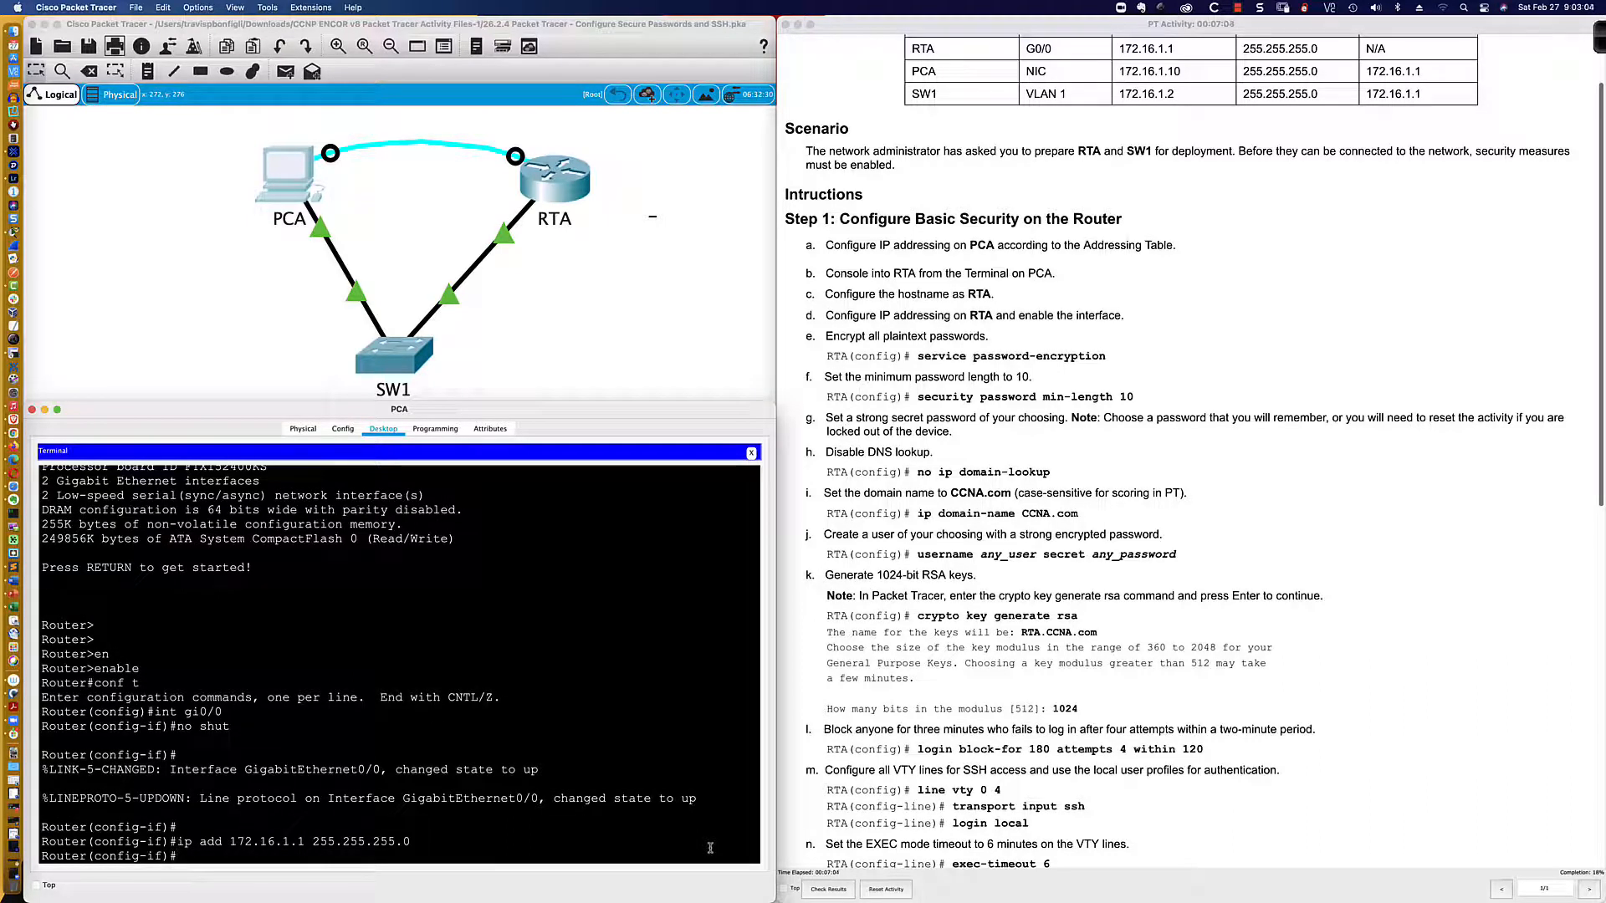
# Step: Exit interface mode and set the router hostname to RTA
pyautogui.write('exit')
pyautogui.press('Return')
pyautogui.write('host')
pyautogui.press('Tab')
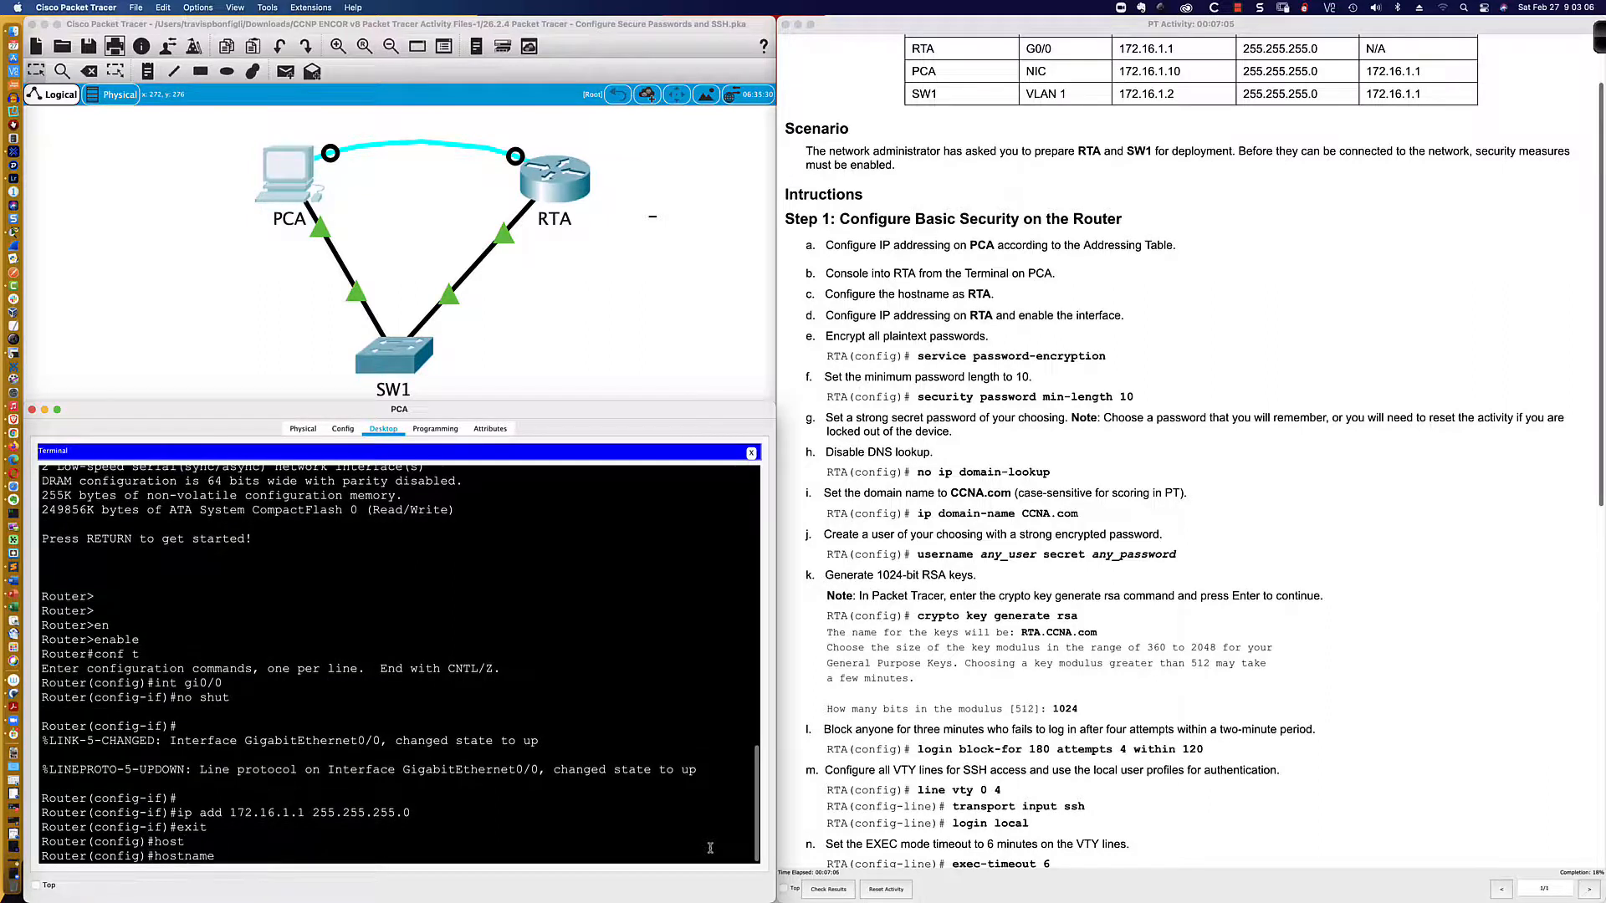
pyautogui.write('R1')
pyautogui.press('BackSpace')
pyautogui.write('TA')
pyautogui.press('Return')
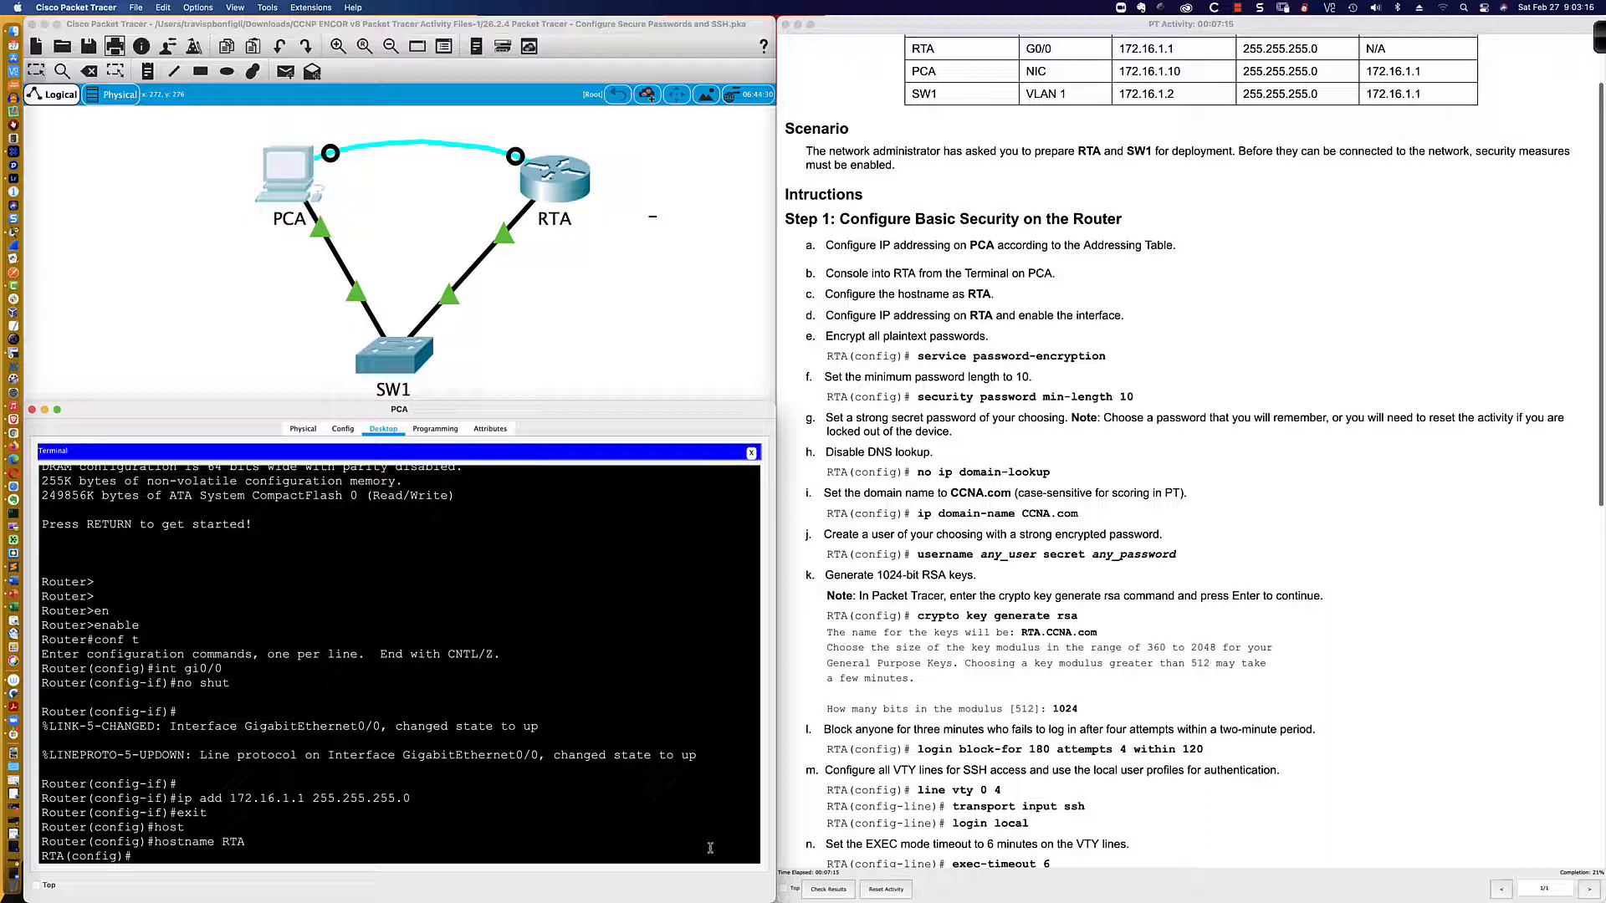
# Step: Enable service password-encryption on RTA
pyautogui.press('Return')
pyautogui.press('Return')
pyautogui.press('Return')
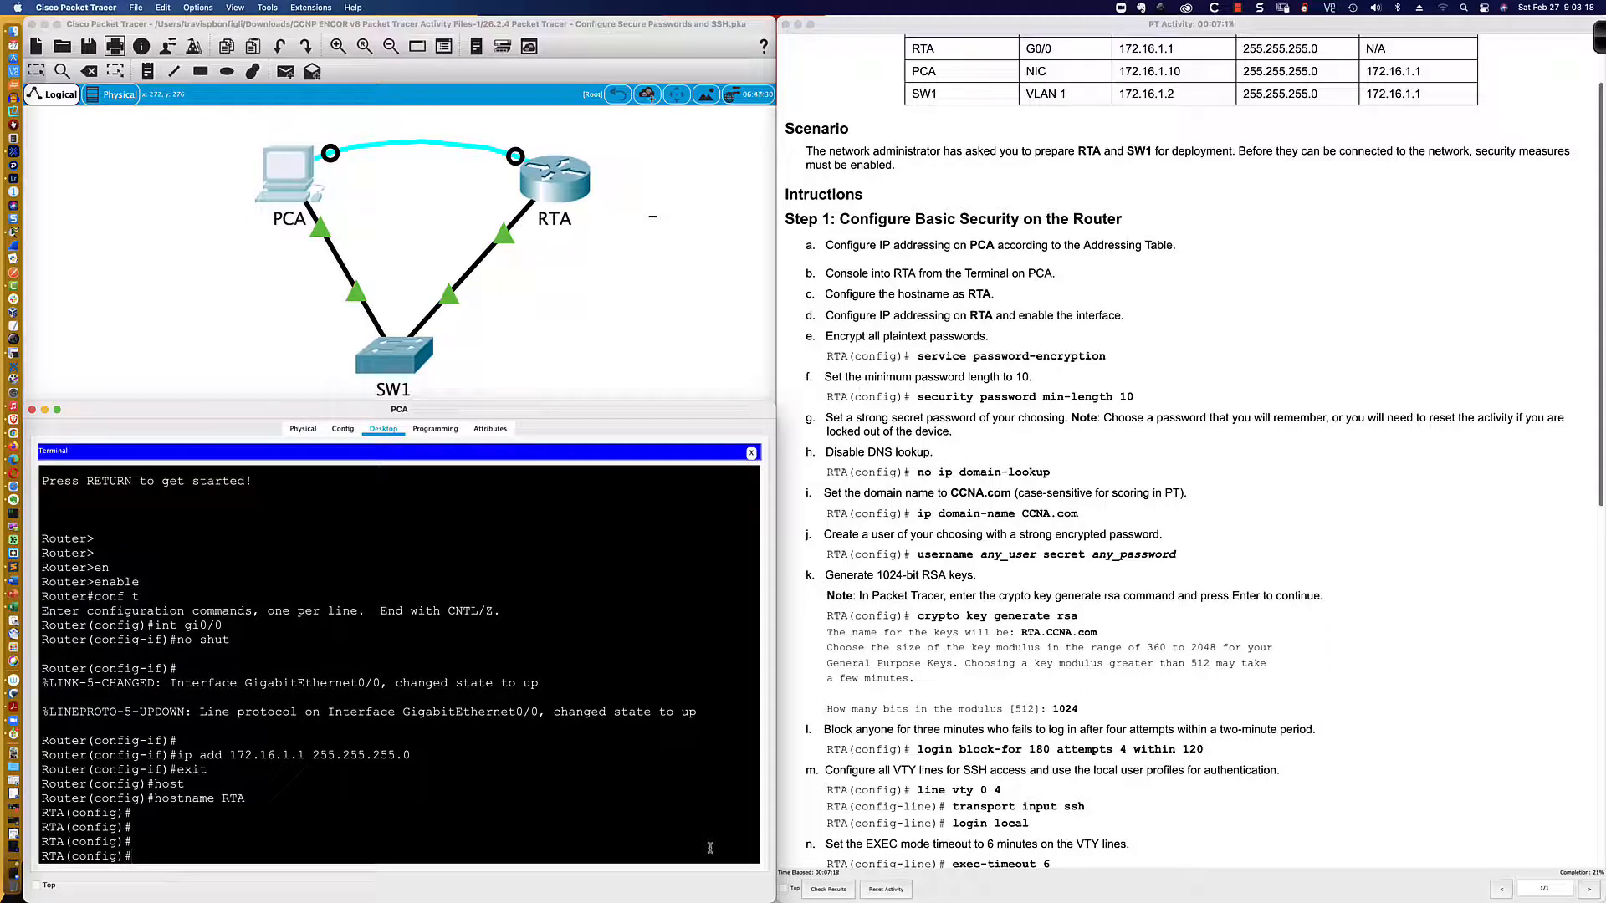
pyautogui.write('ser')
pyautogui.press('Tab')
pyautogui.write('pas')
pyautogui.press('Tab')
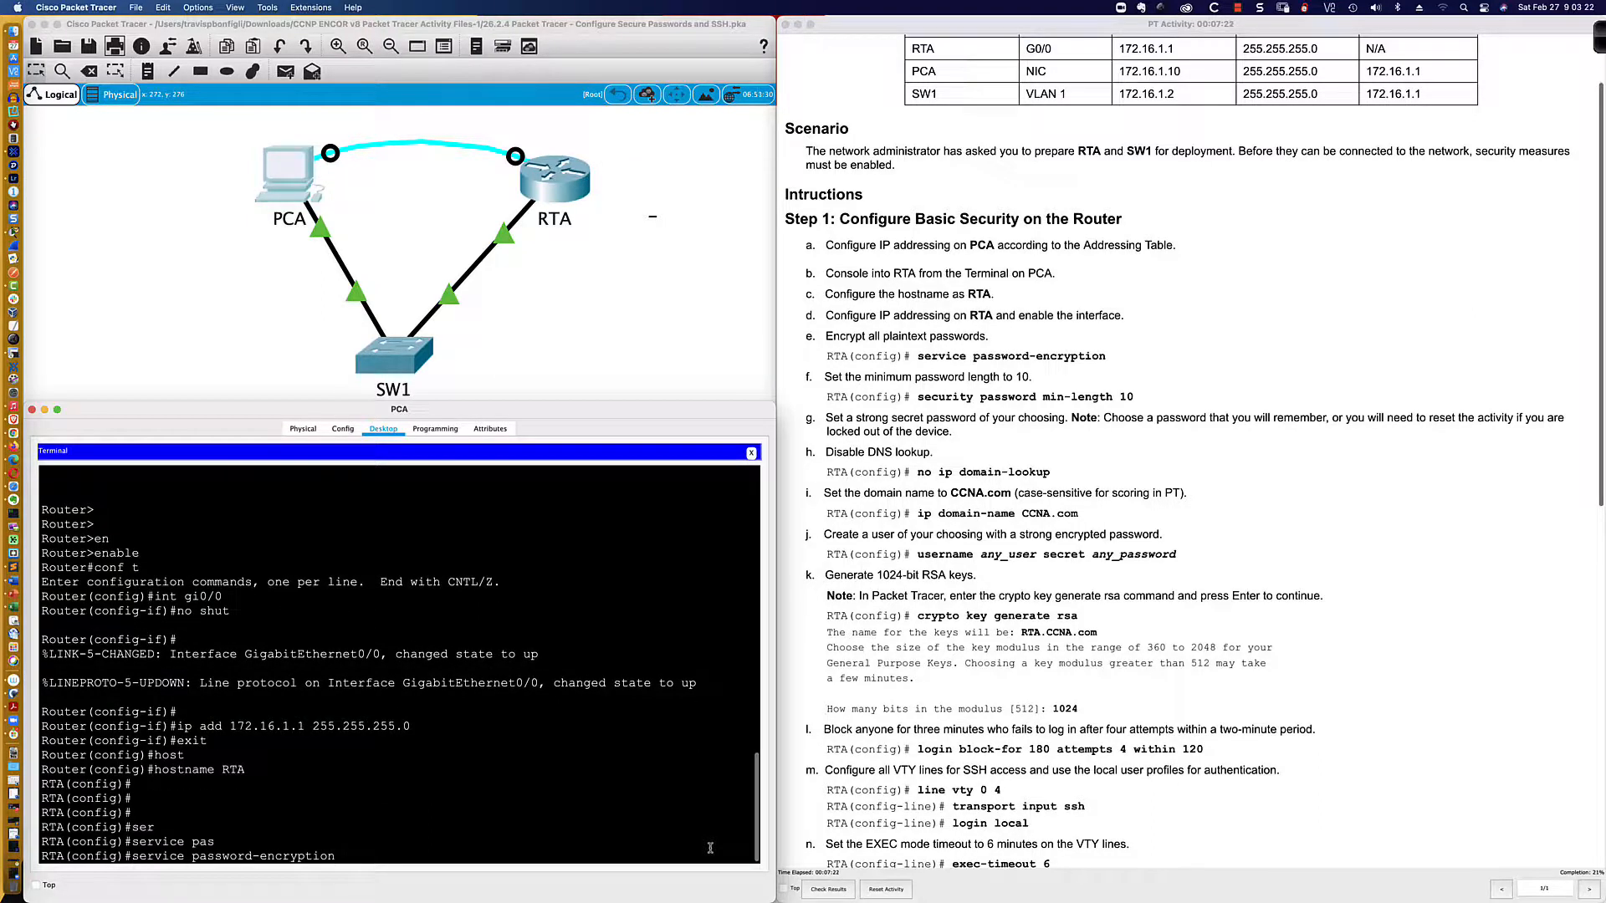
pyautogui.press('Return')
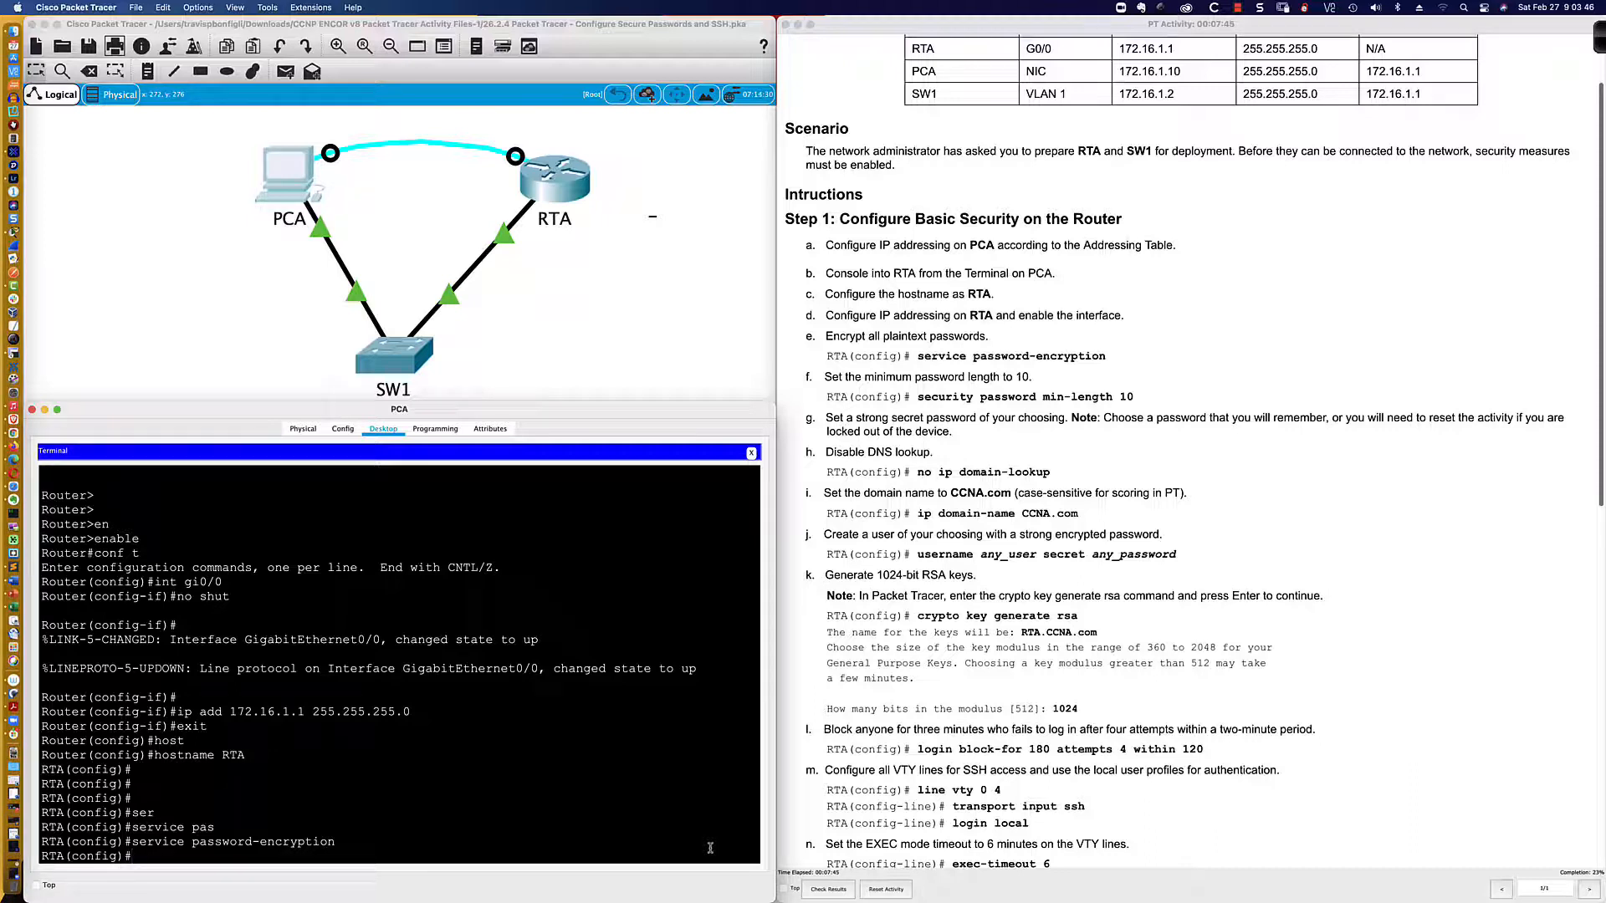
# Step: Set security passwords min-length 10 on RTA
pyautogui.write('ri')
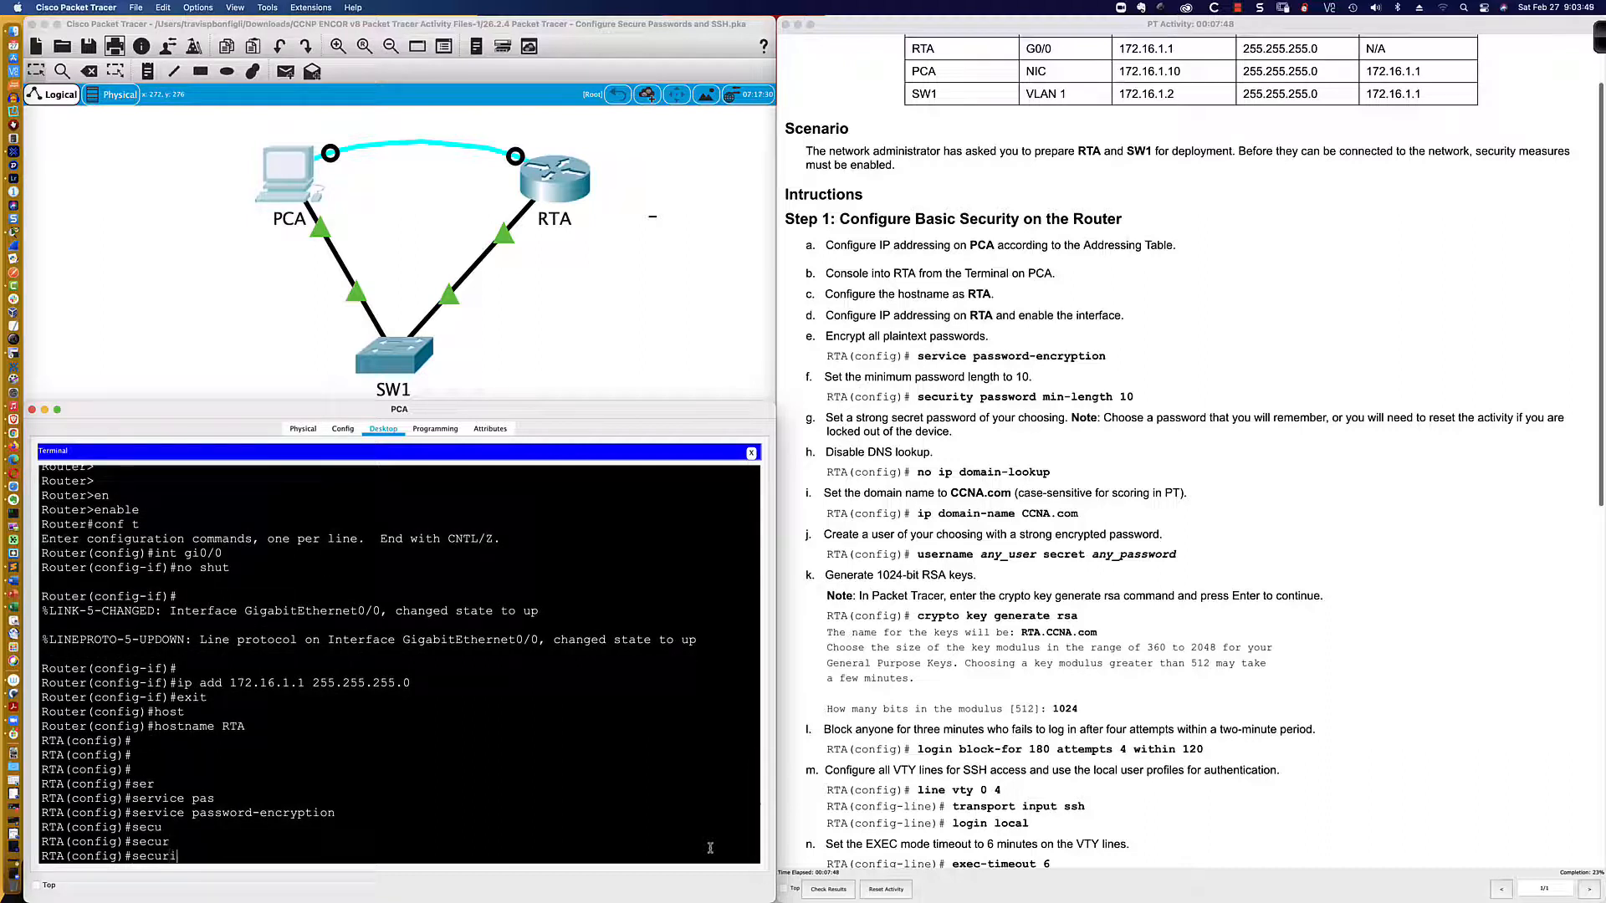
pyautogui.press('Tab')
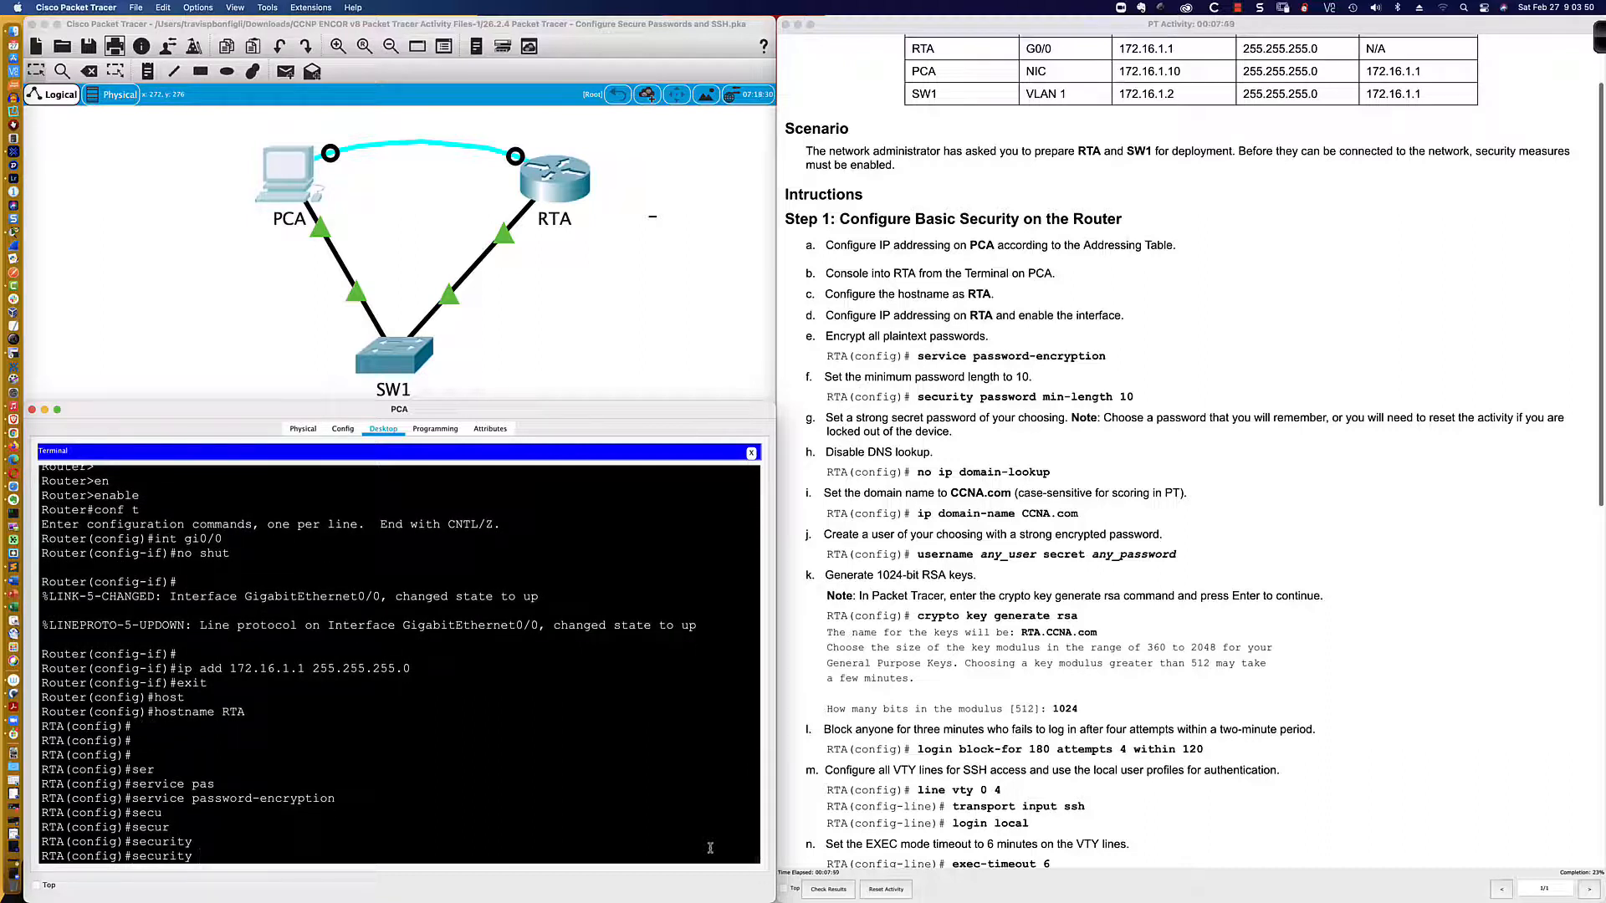
pyautogui.write('pas')
pyautogui.press('Tab')
pyautogui.write('mi')
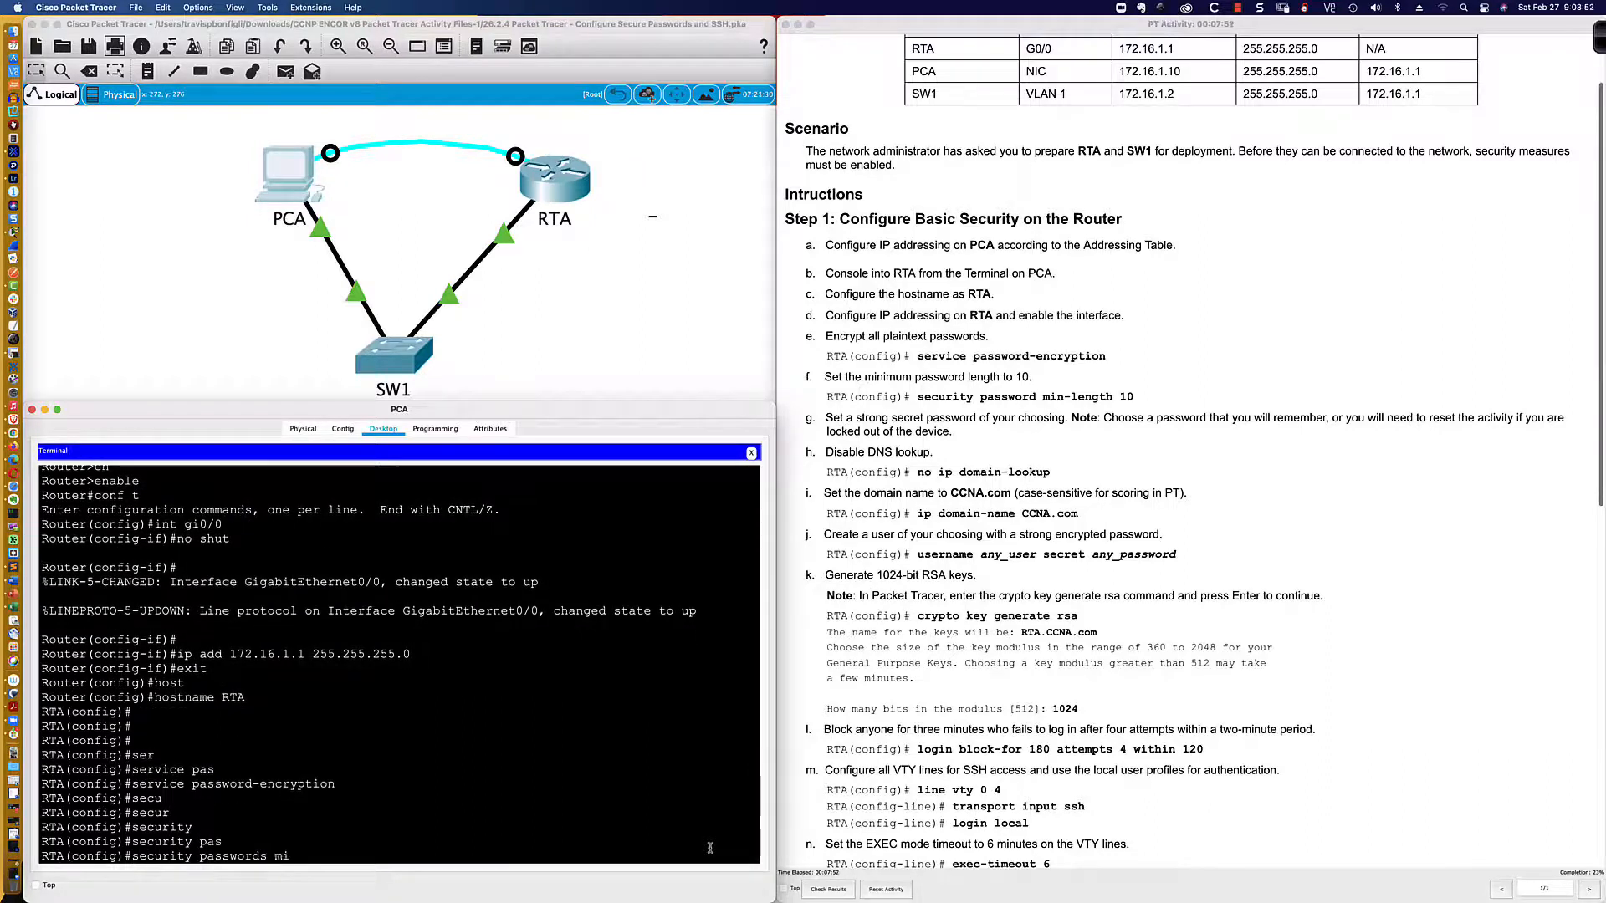
pyautogui.press('Tab')
pyautogui.write('?')
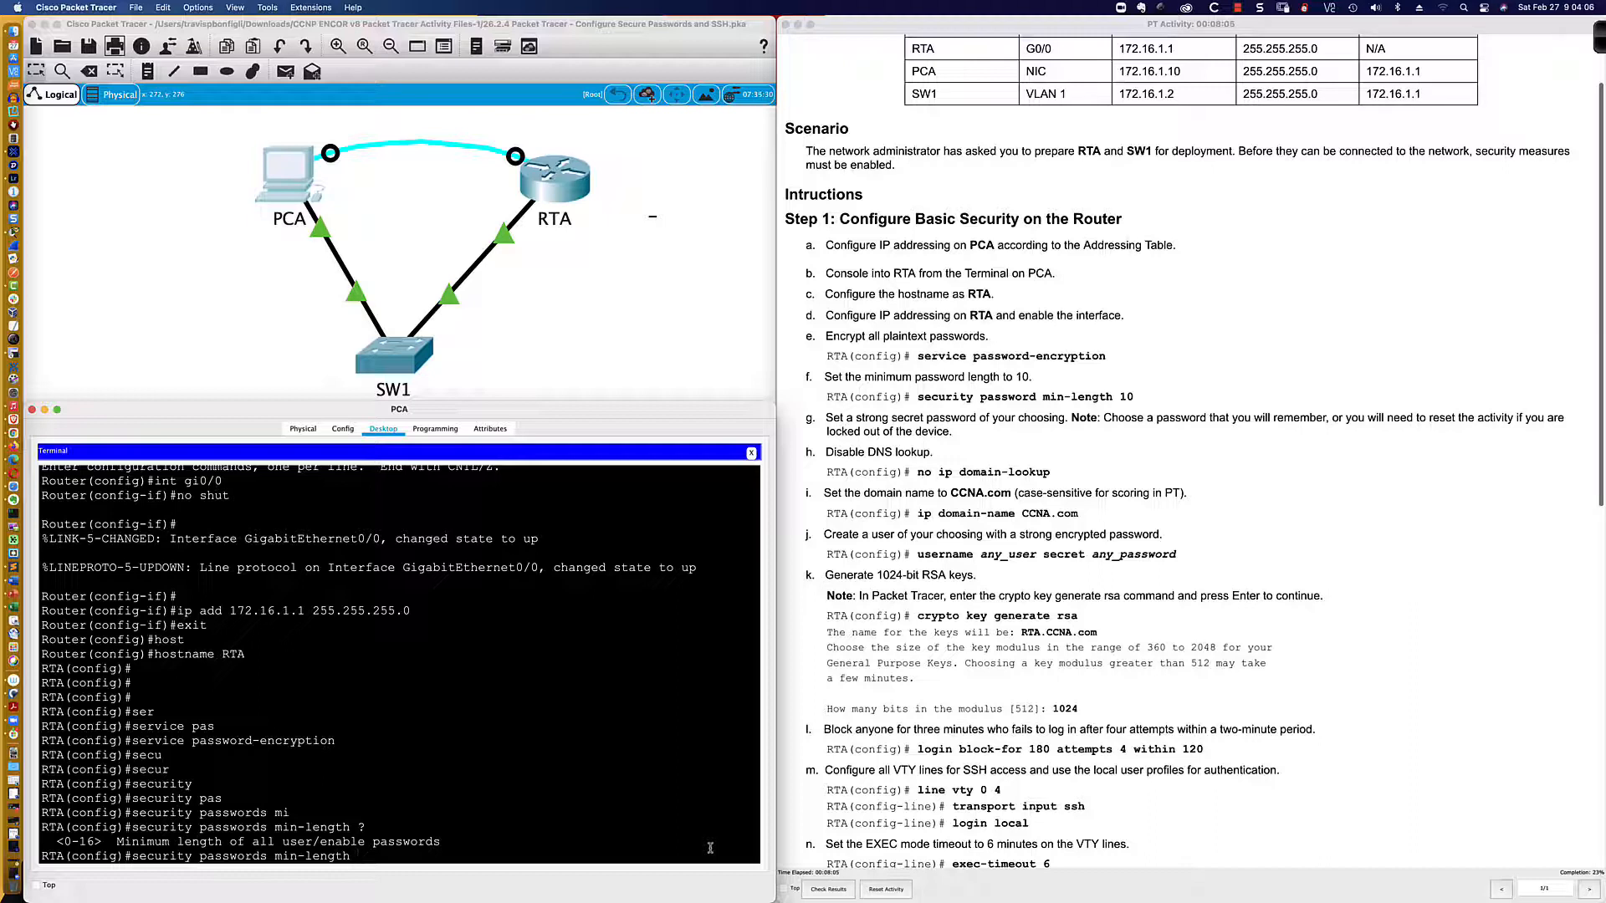
pyautogui.write('10')
pyautogui.press('Return')
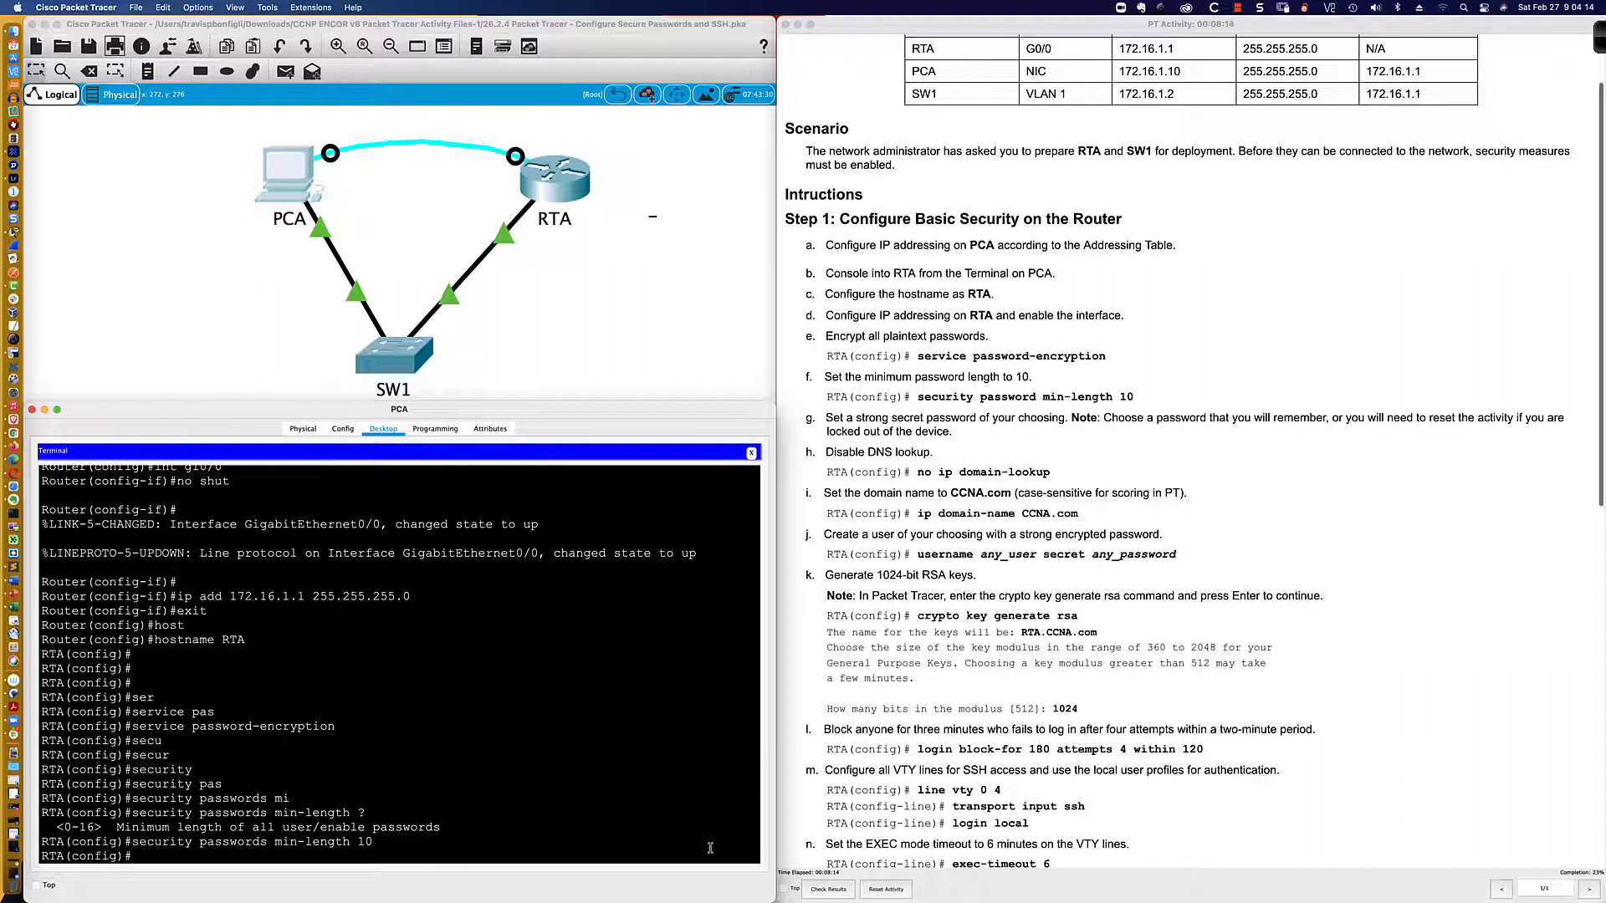
# Step: Disable DNS lookup on RTA with no ip domain-lookup
pyautogui.press('Return')
pyautogui.press('Return')
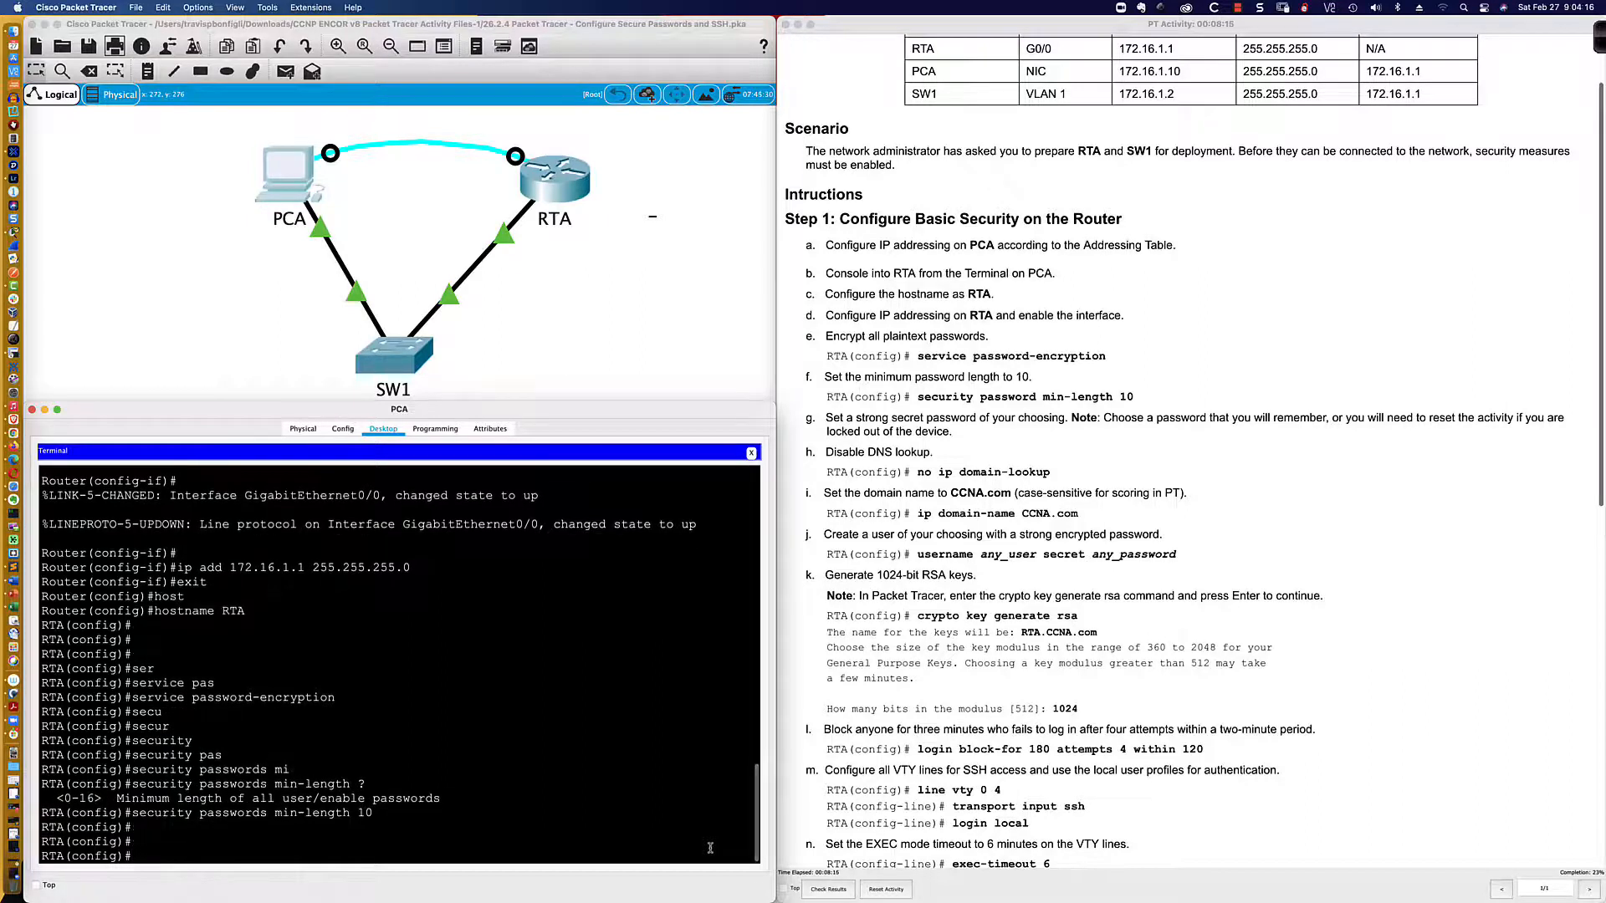
pyautogui.write('no ip domain')
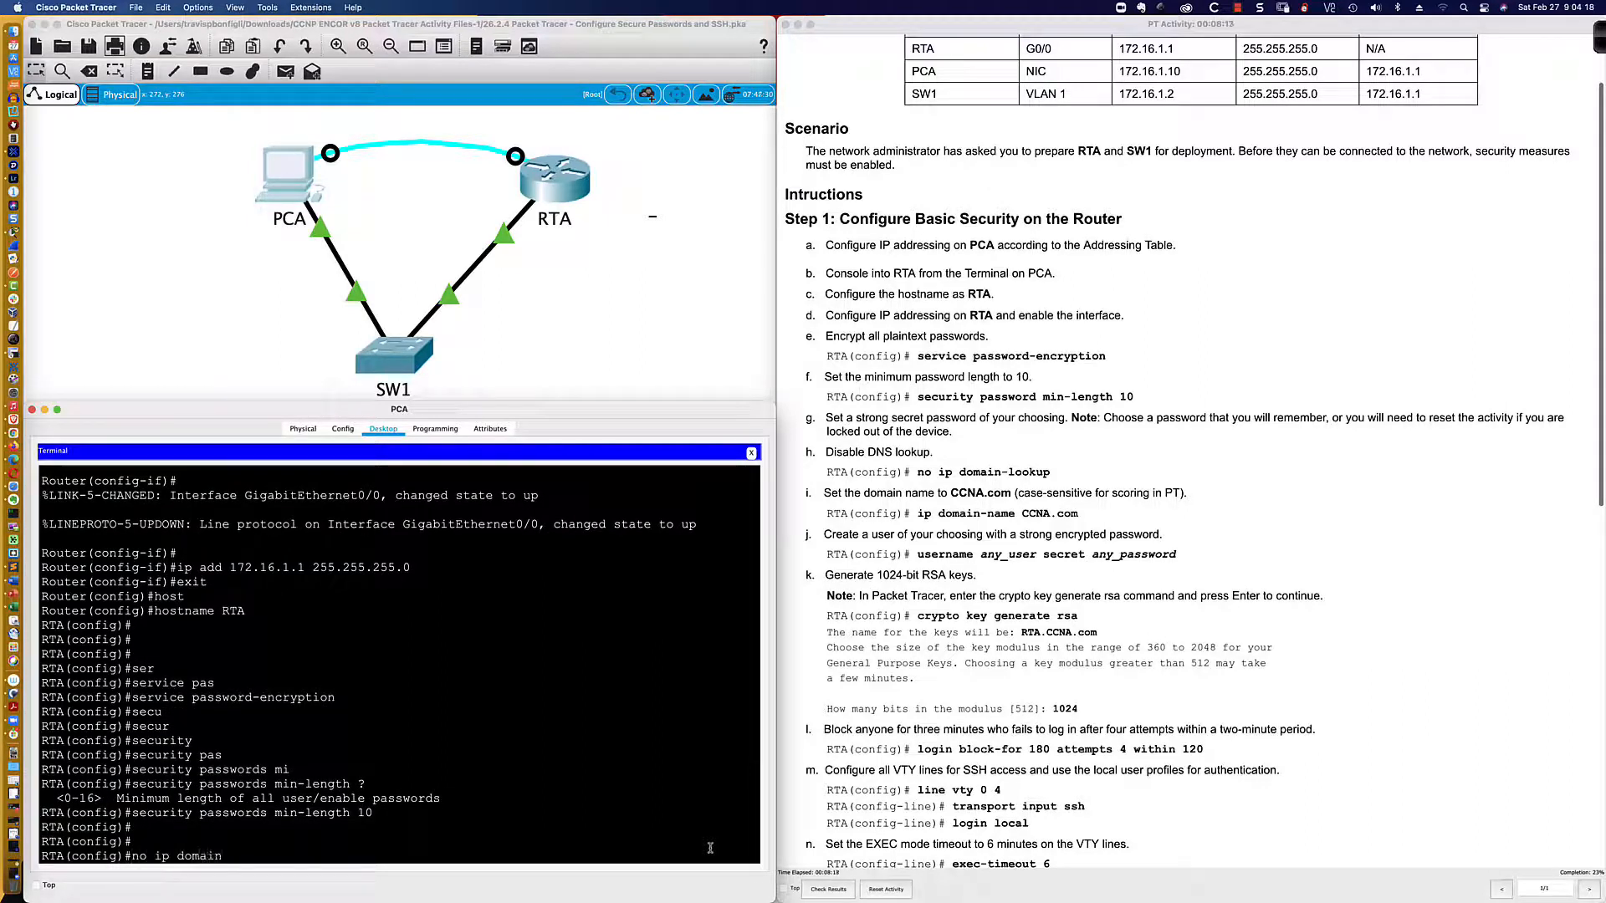
pyautogui.write('-look')
pyautogui.press('Return')
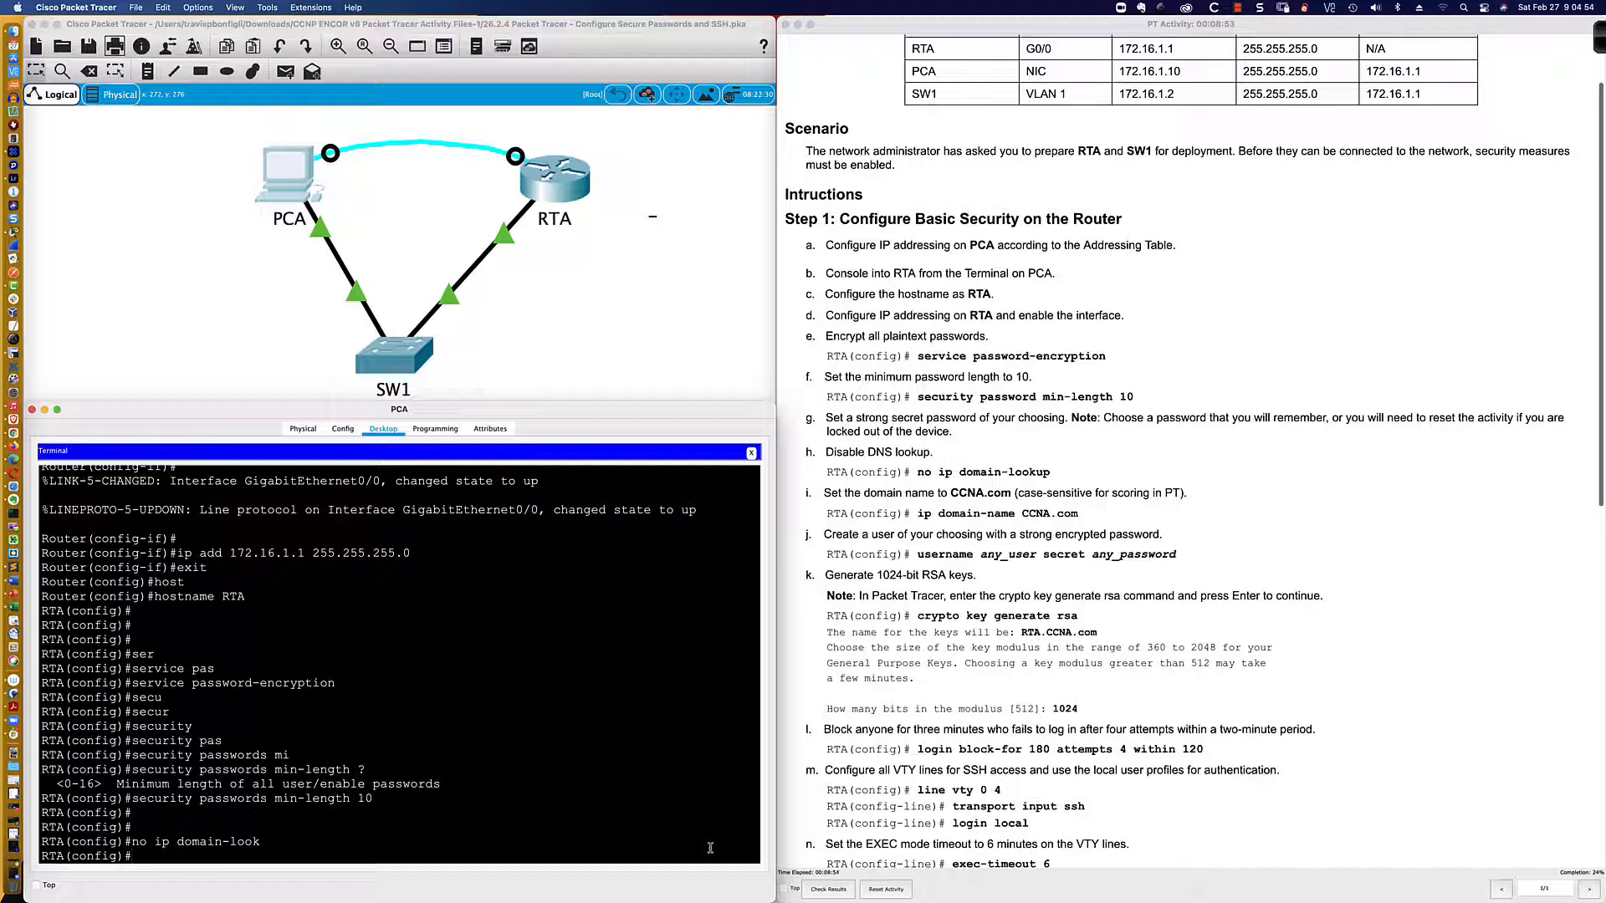
pyautogui.write('cryp')
pyautogui.press('Tab')
# Step: Attempt crypto key generate rsa, which fails for lack of a domain name
pyautogui.write('key g')
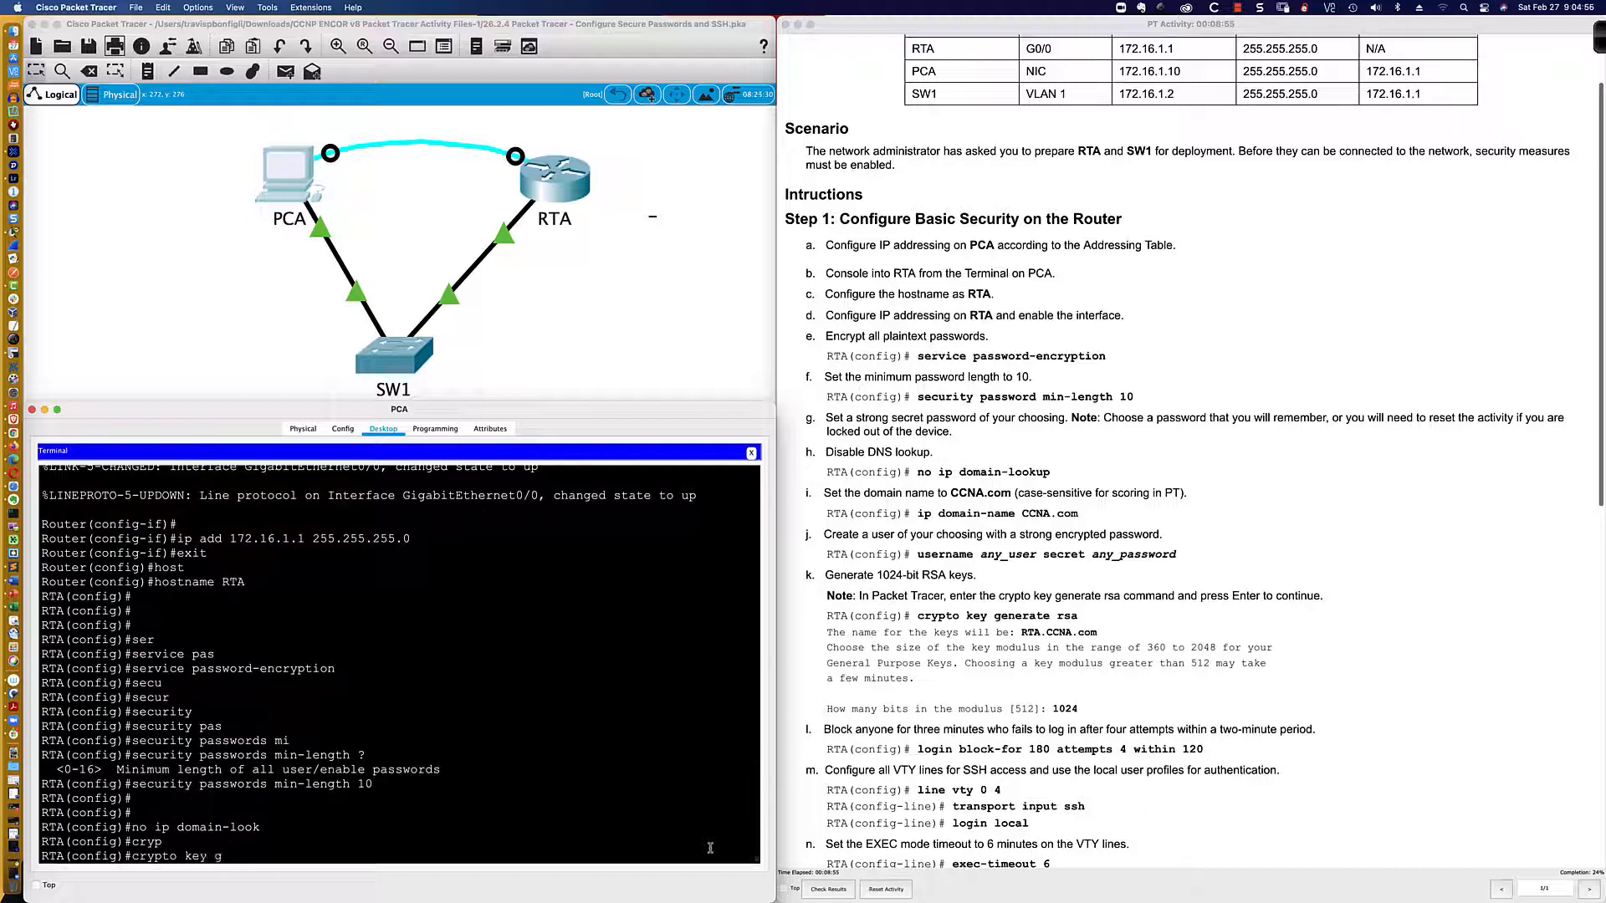
pyautogui.write('ener')
pyautogui.press('Tab')
pyautogui.write('rsa')
pyautogui.press('Return')
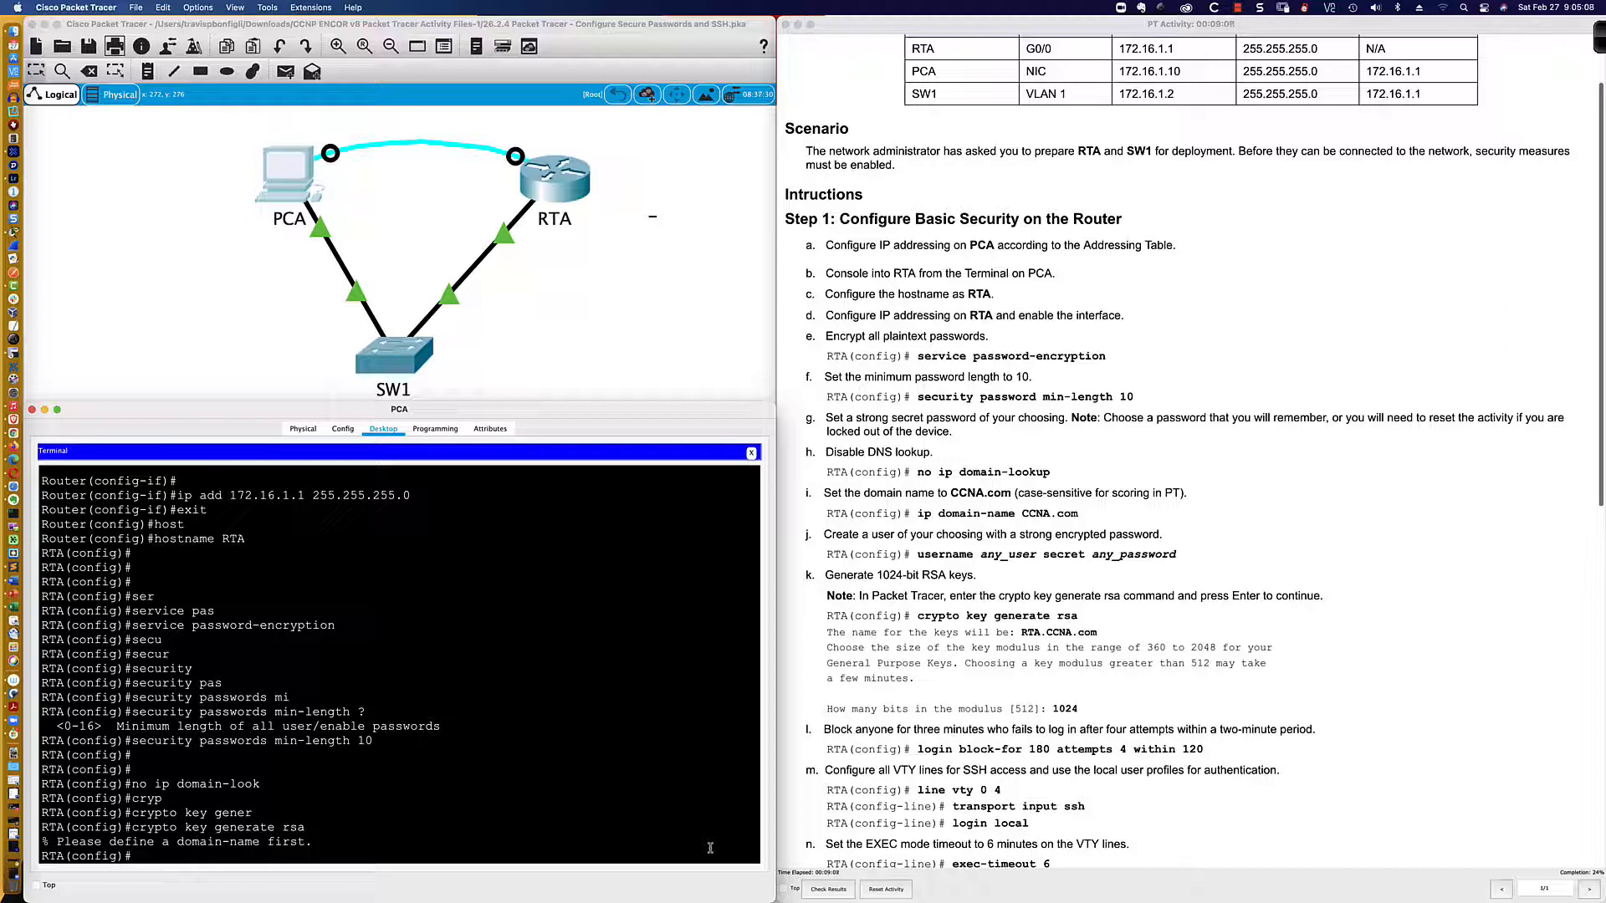
# Step: Set the ip domain-name to CCNA.com
pyautogui.write('ip domain')
pyautogui.press('Tab')
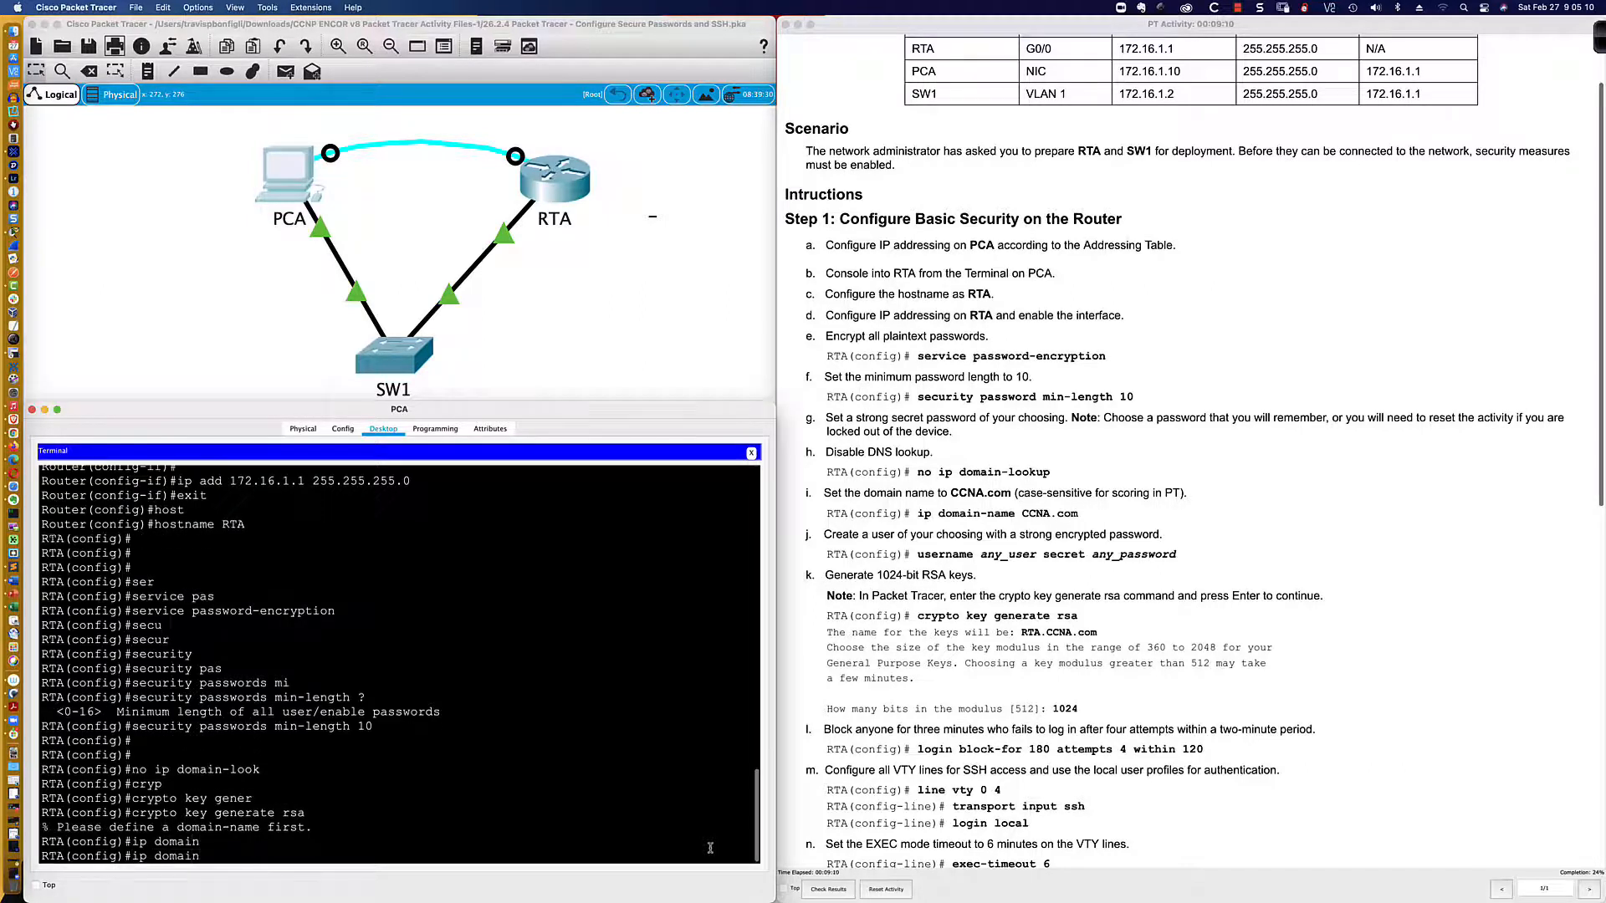
pyautogui.write('-na')
pyautogui.press('Tab')
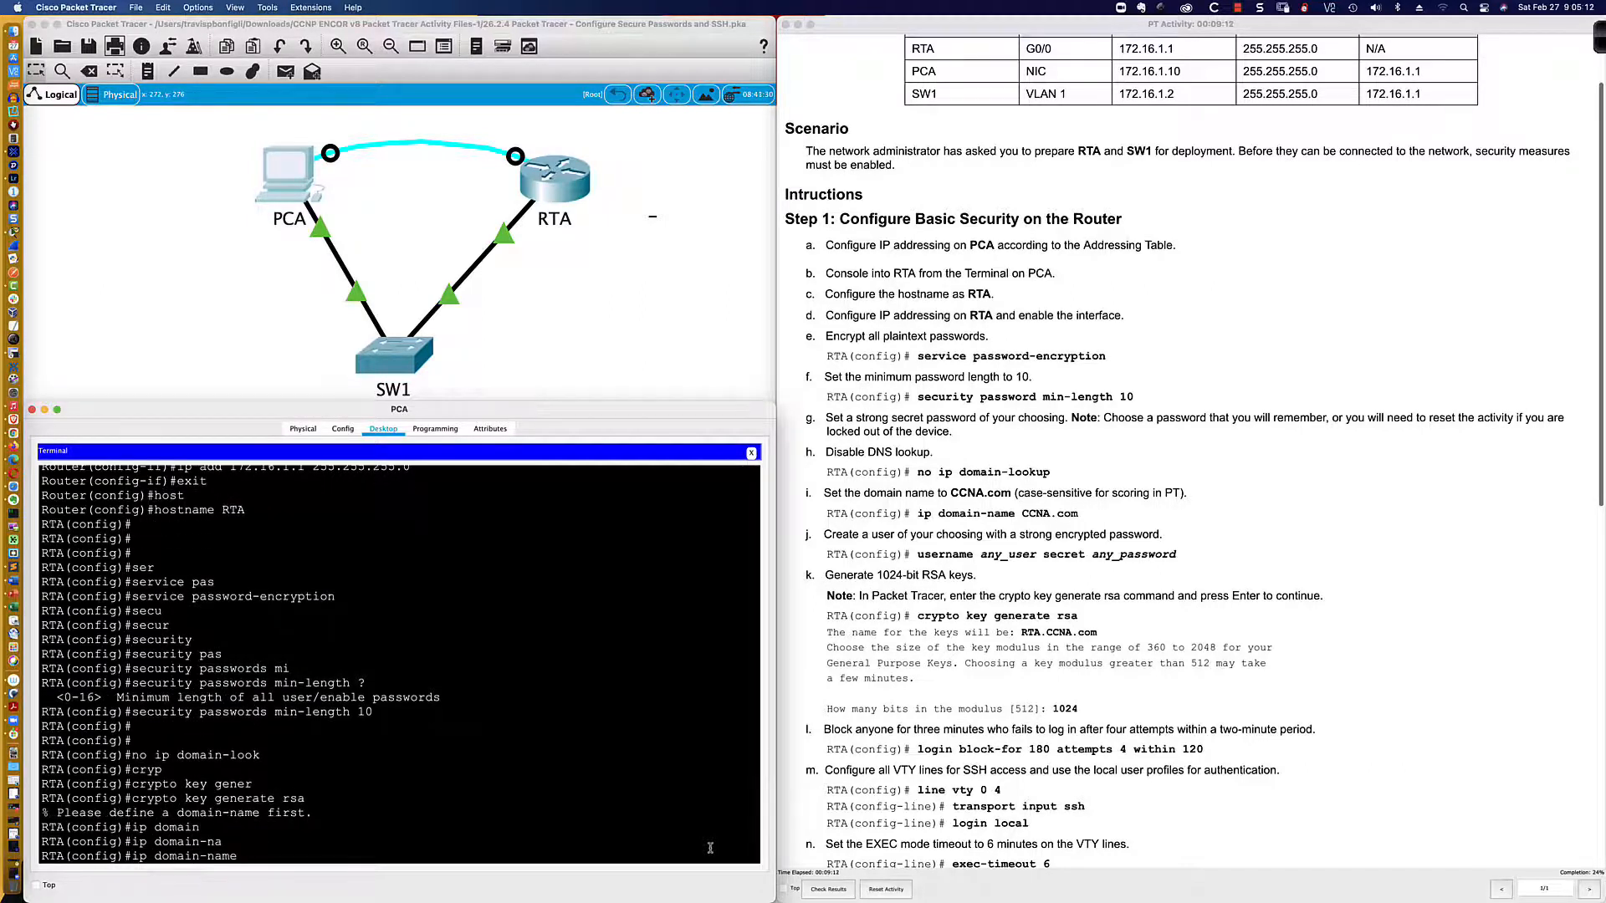
pyautogui.write('CCNA.com')
pyautogui.press('Return')
pyautogui.press('Return')
pyautogui.press('Return')
pyautogui.press('Return')
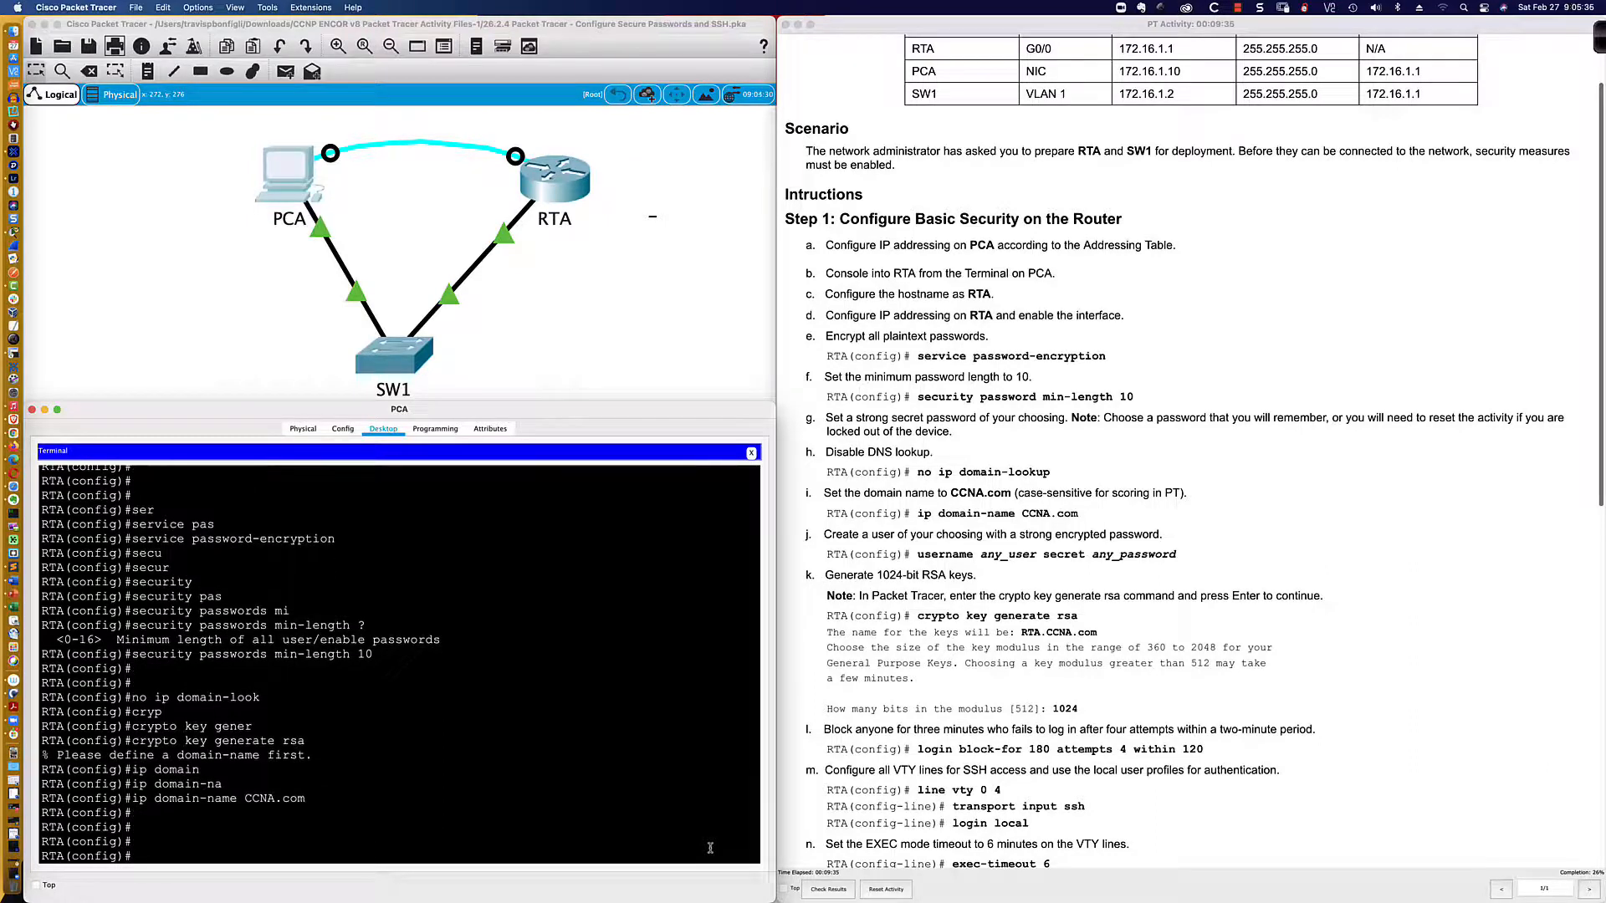
# Step: List the username admin options, then submit a short secret that RTA rejects
pyautogui.write('user')
pyautogui.press('Tab')
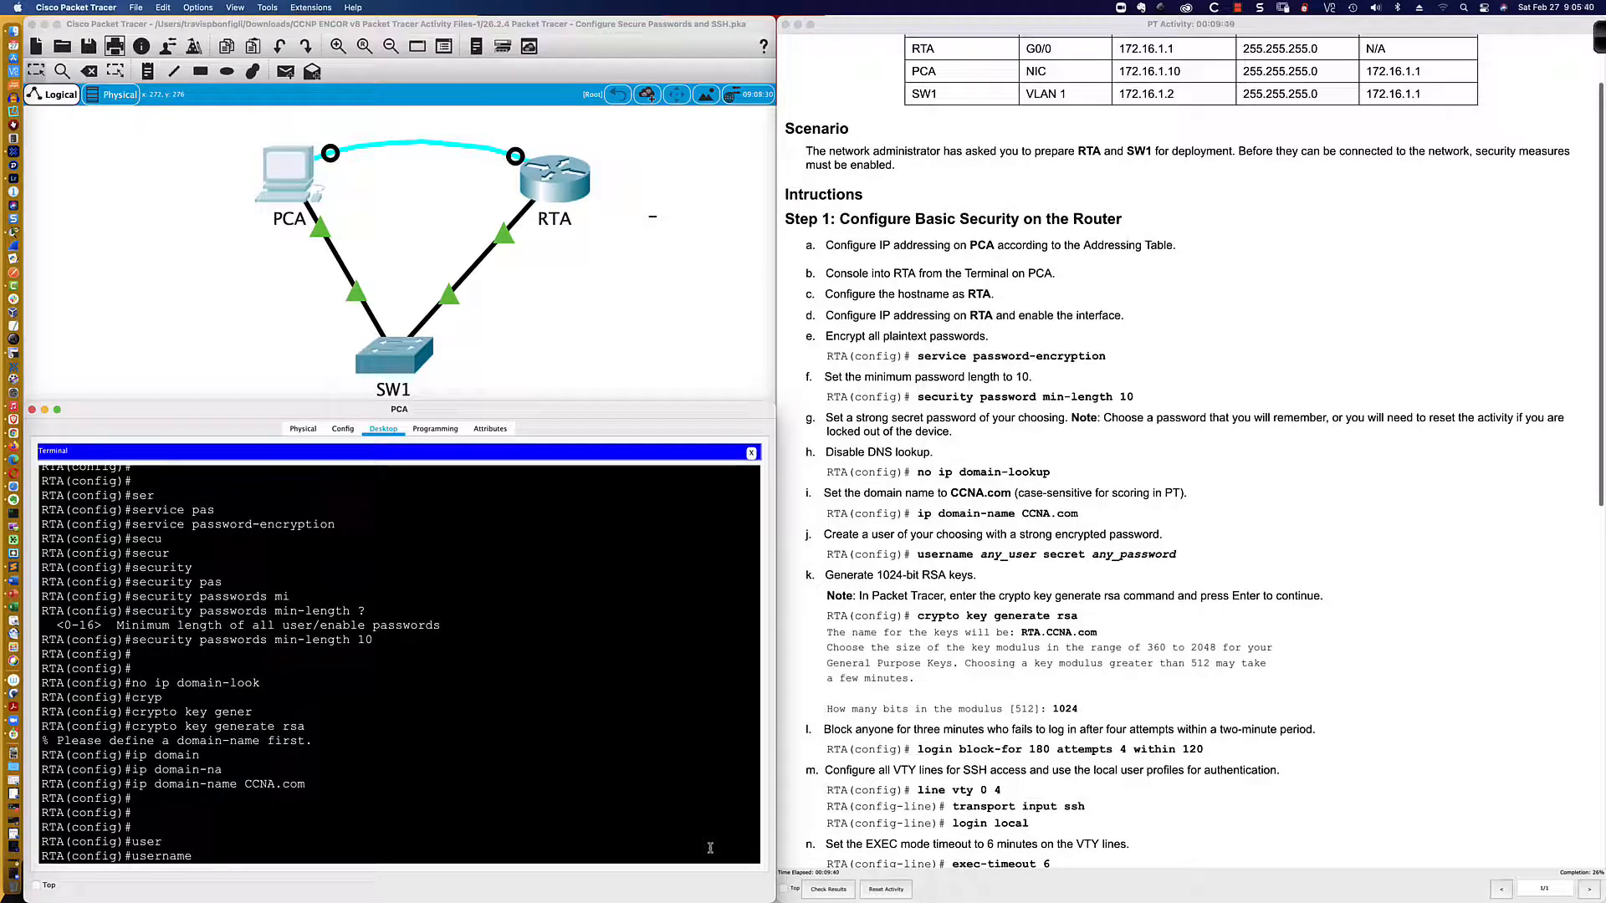
pyautogui.write('admin ?')
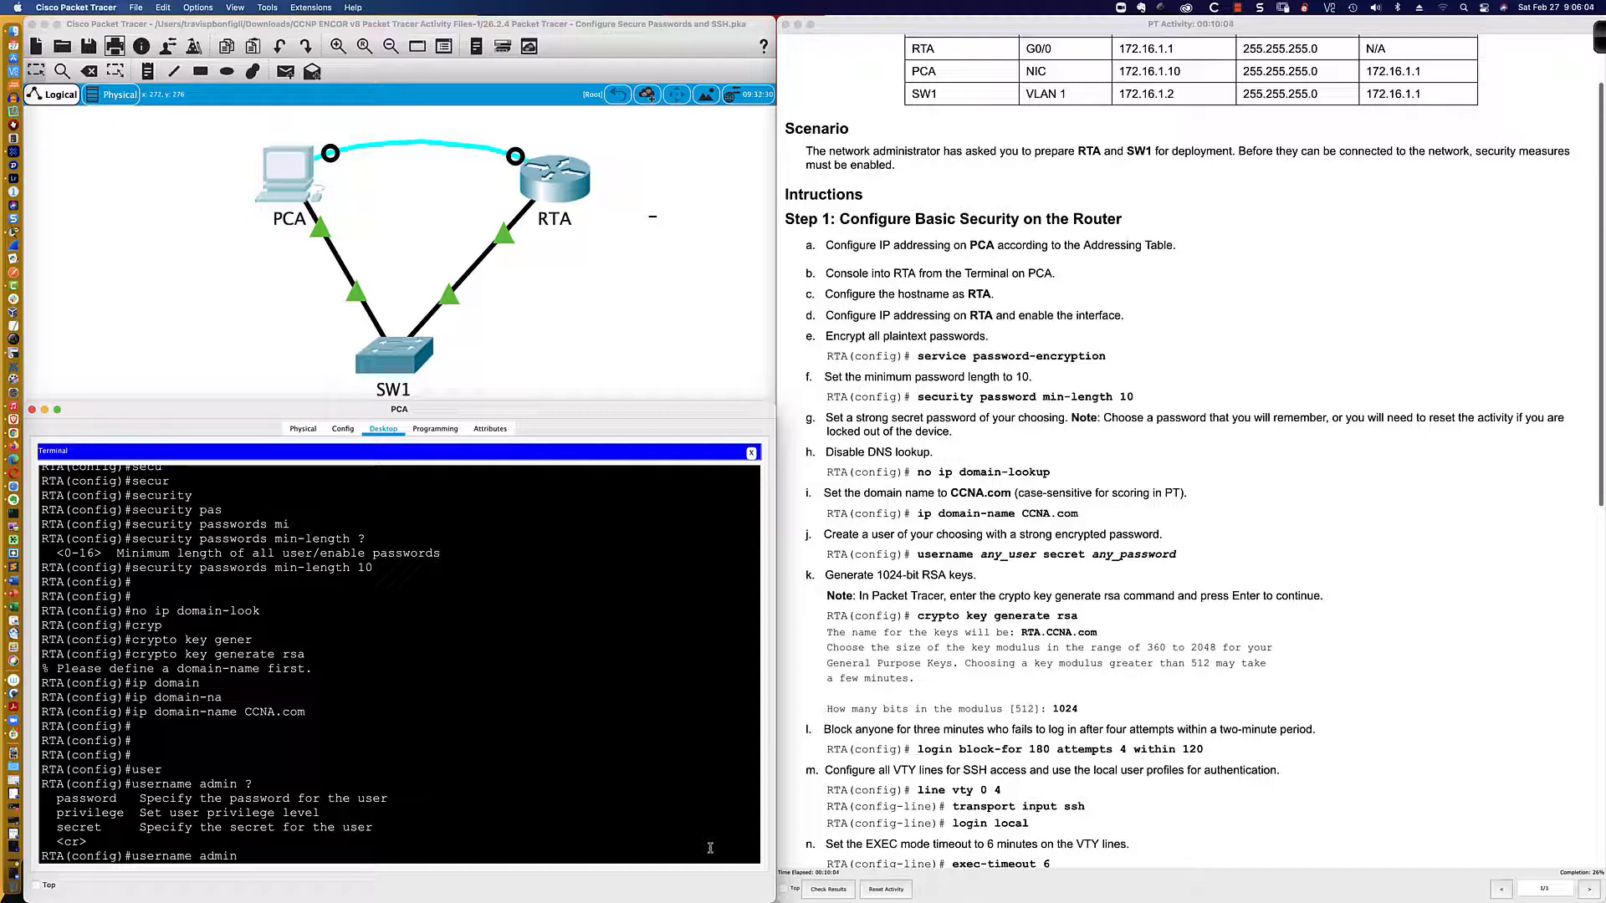
pyautogui.write('secre')
pyautogui.press('Tab')
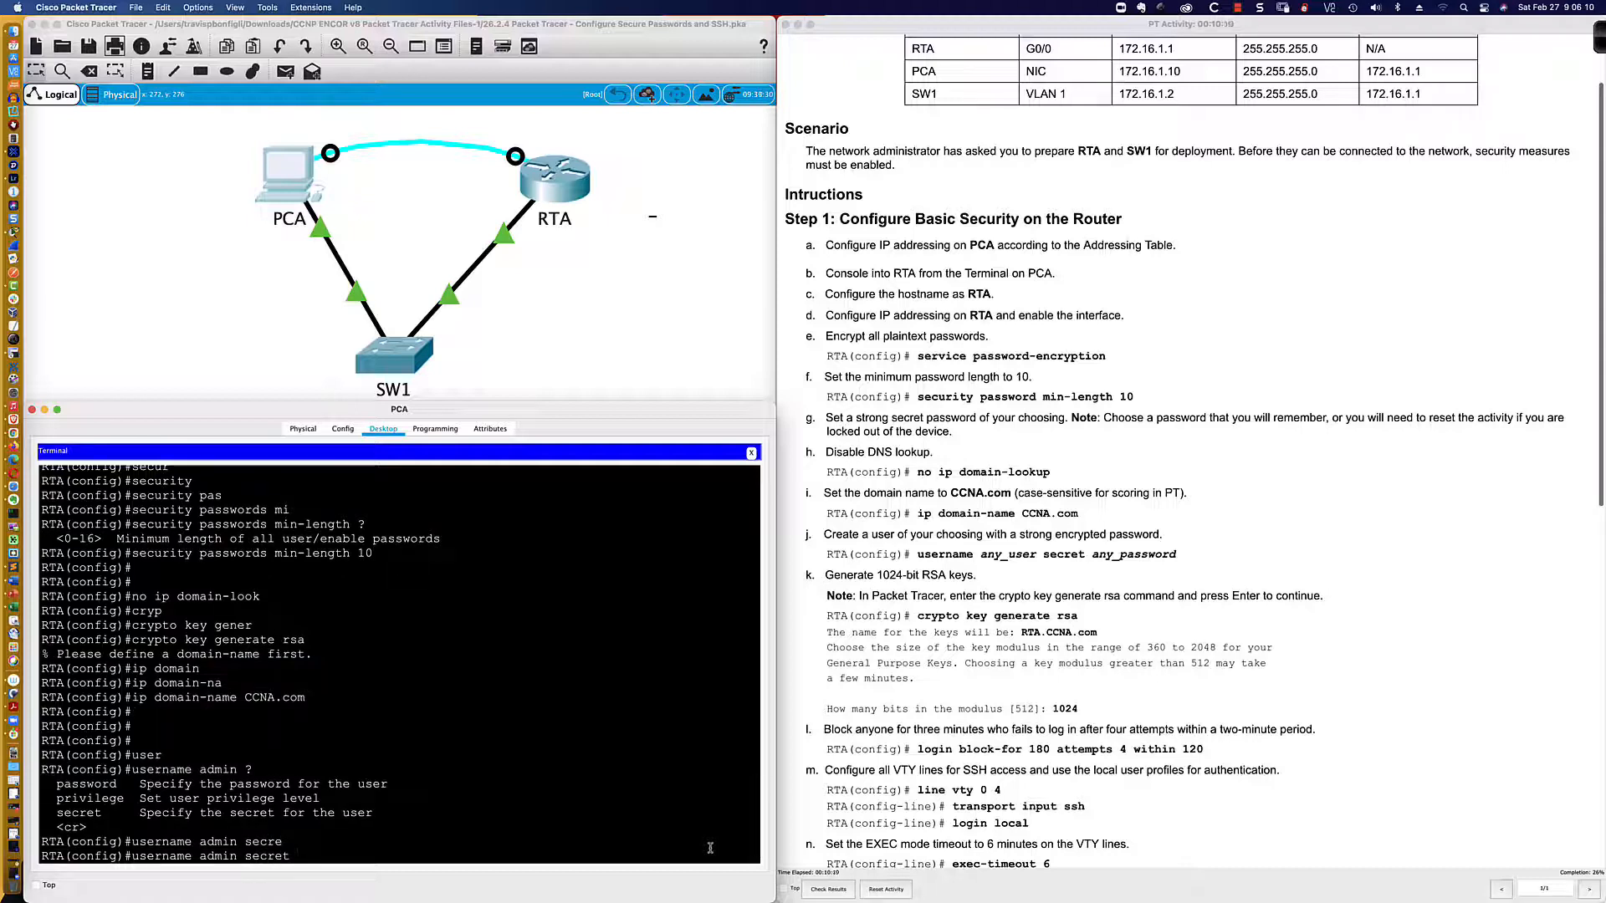
pyautogui.write('abc123')
pyautogui.press('Return')
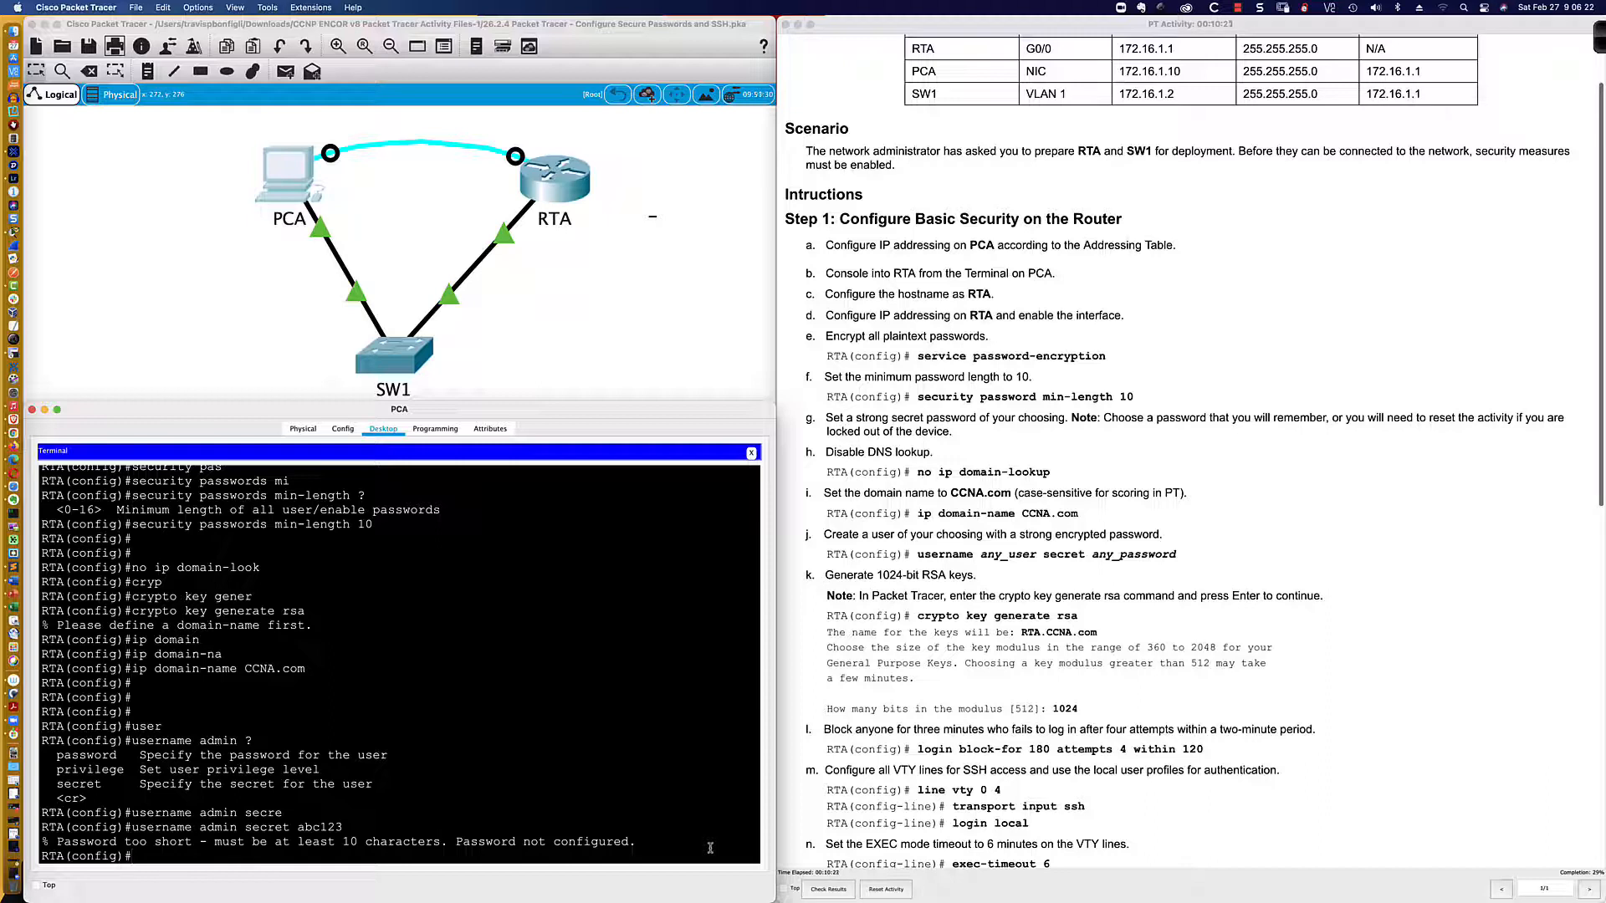
# Step: Recall the username admin secret command and lengthen the secret to 10 characters
pyautogui.press('Up')
pyautogui.press('BackSpace')
pyautogui.press('BackSpace')
pyautogui.press('BackSpace')
pyautogui.write('d1234')
pyautogui.press('Return')
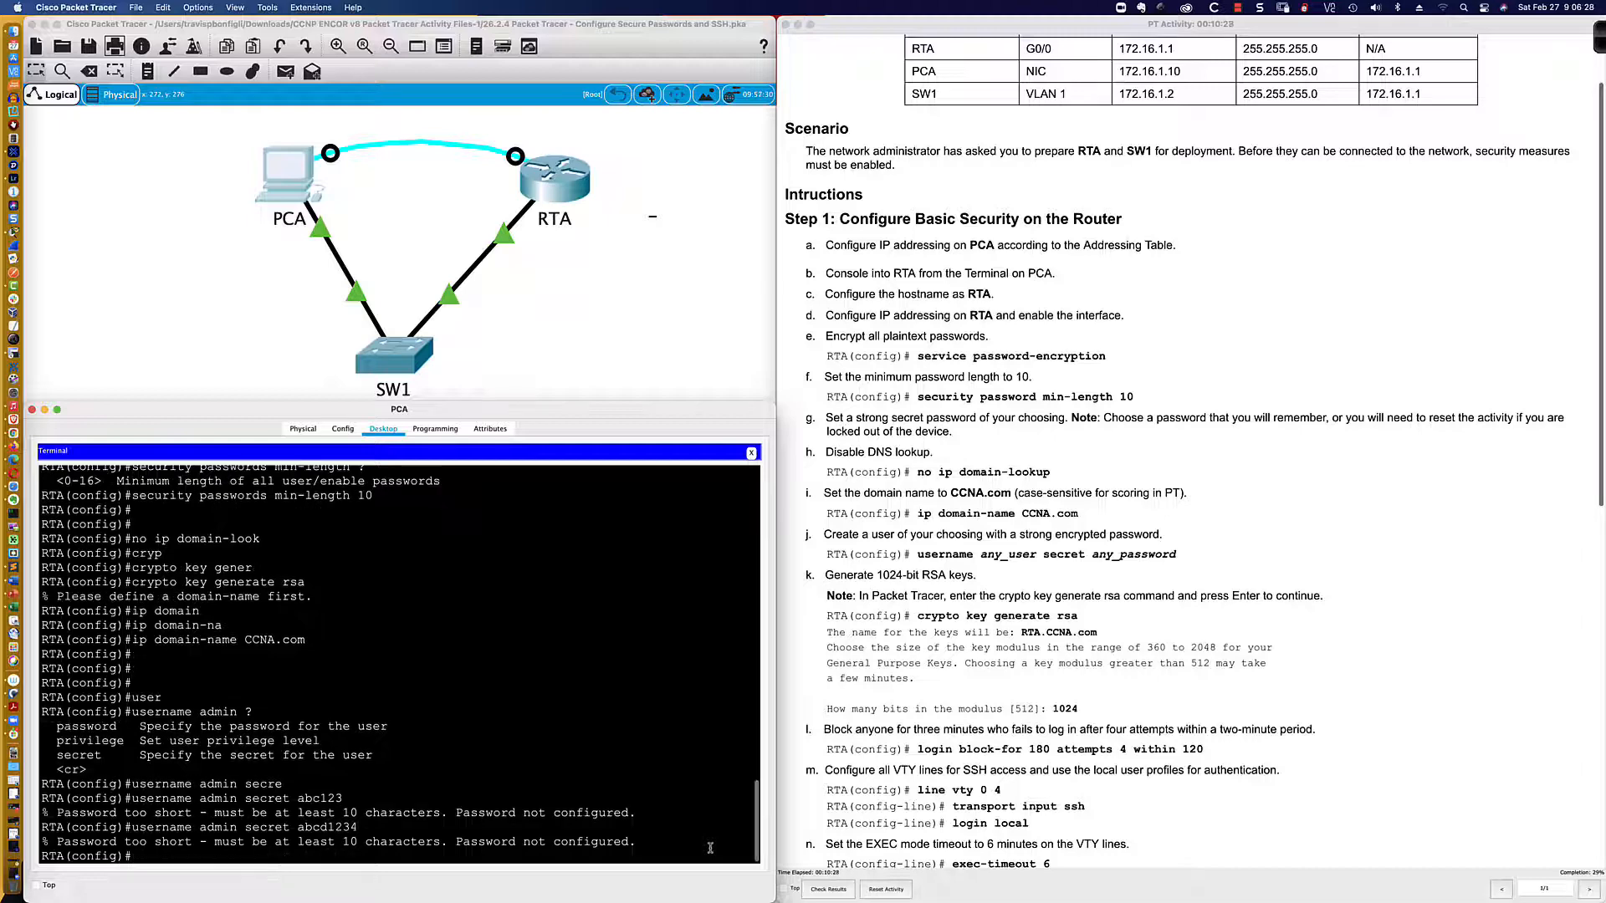
pyautogui.press('Up')
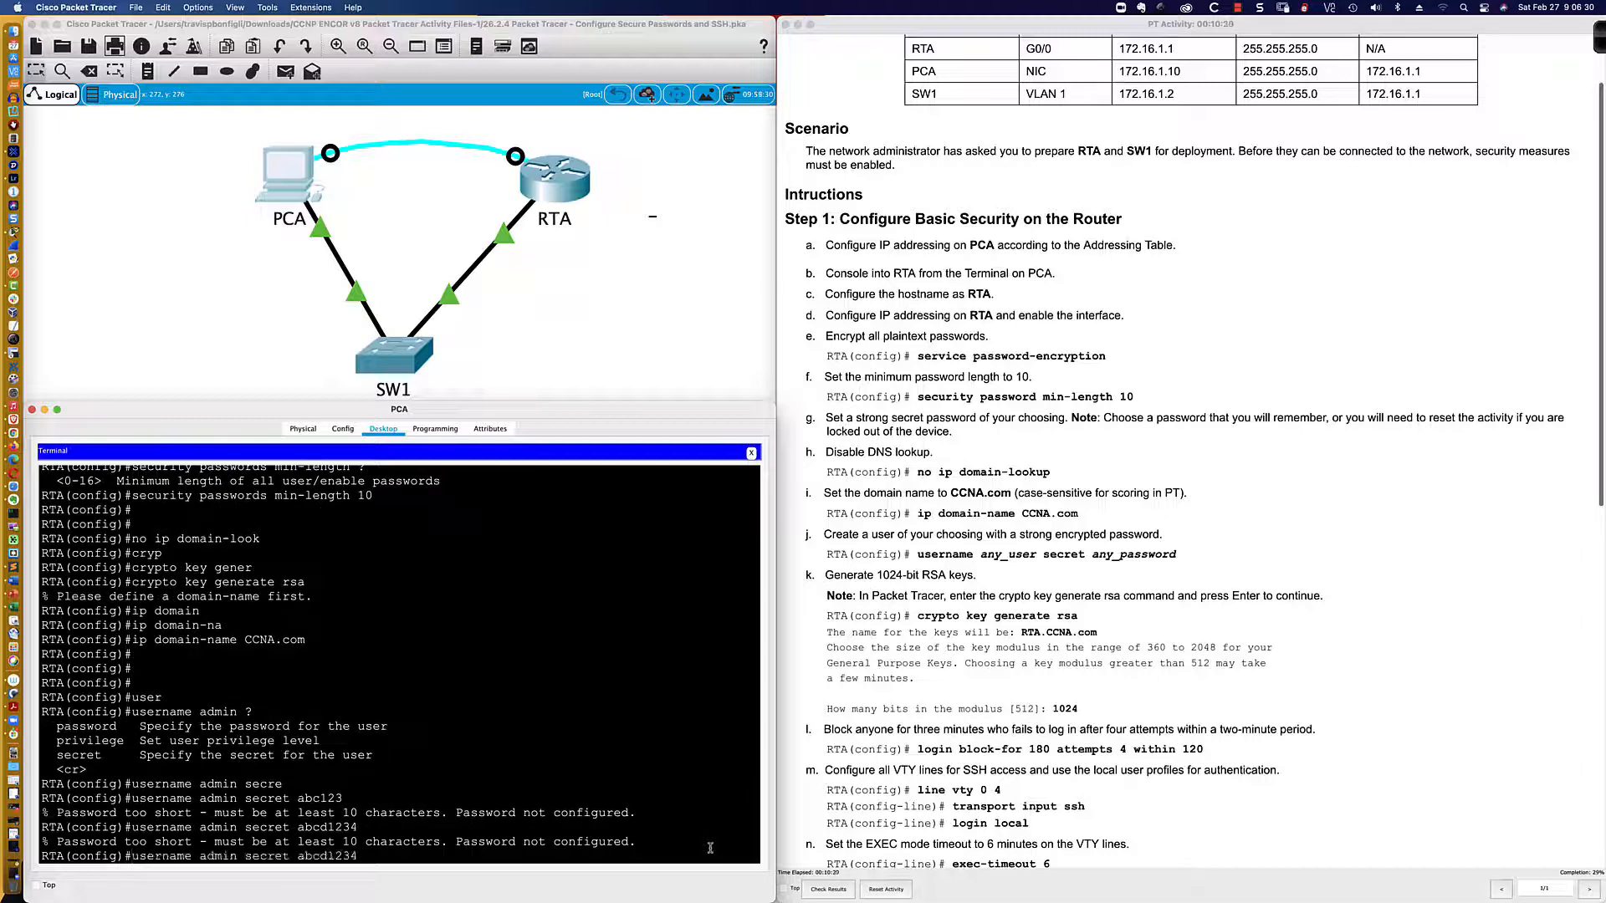
pyautogui.write('e12345')
pyautogui.press('Return')
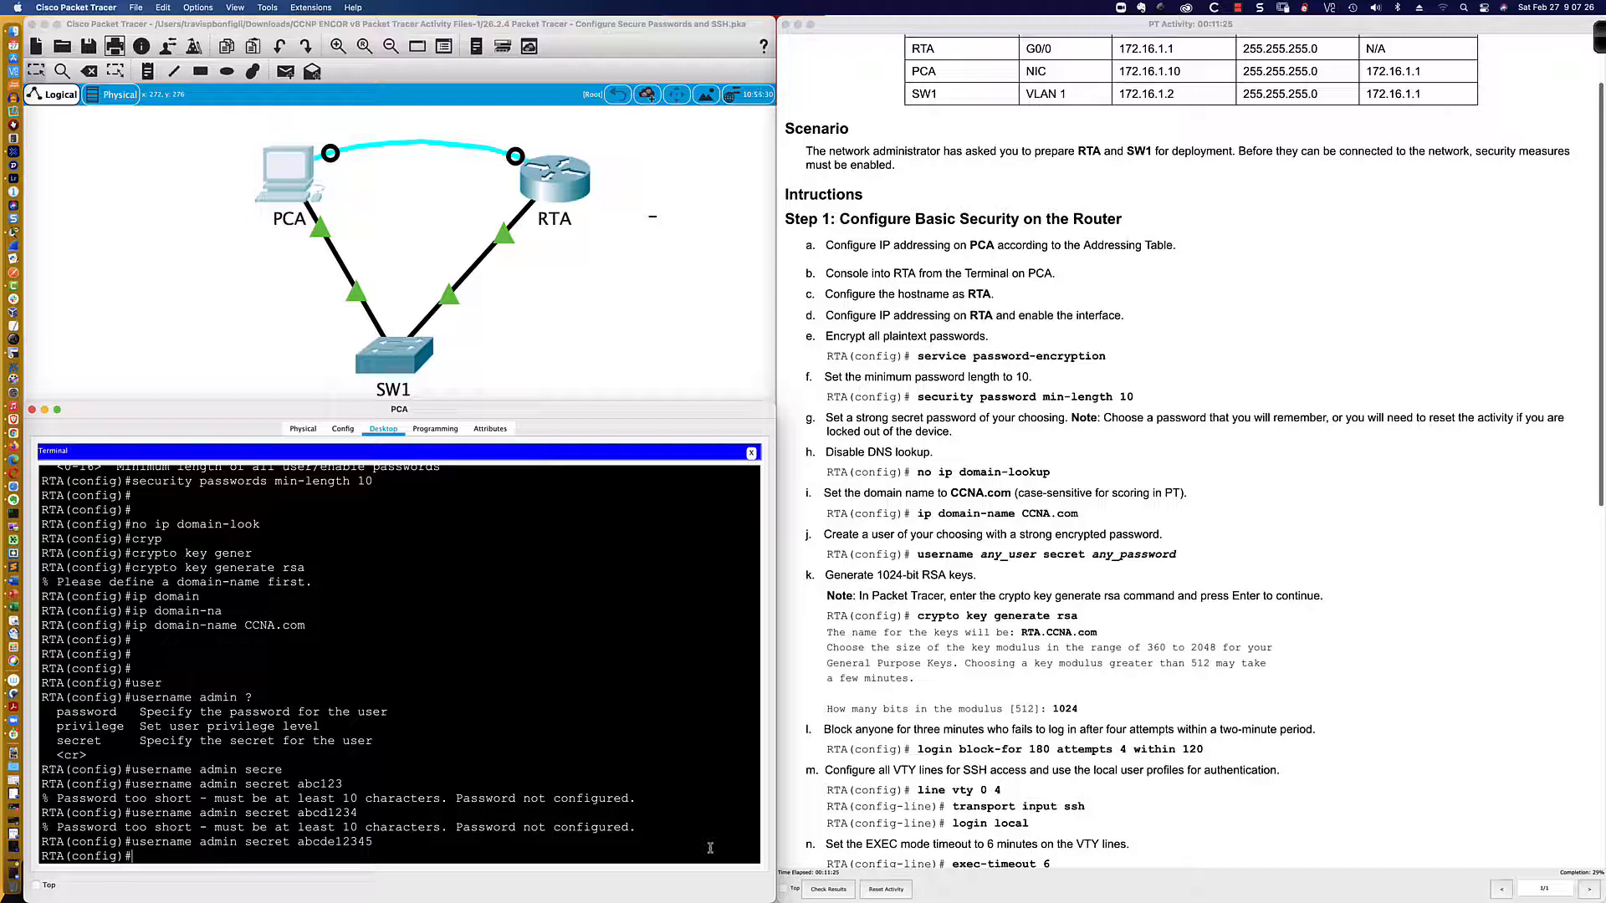
# Step: Switch from Packet Tracer to Adobe Acrobat showing the ENCOR 350-401 cert guide
pyautogui.press('Return')
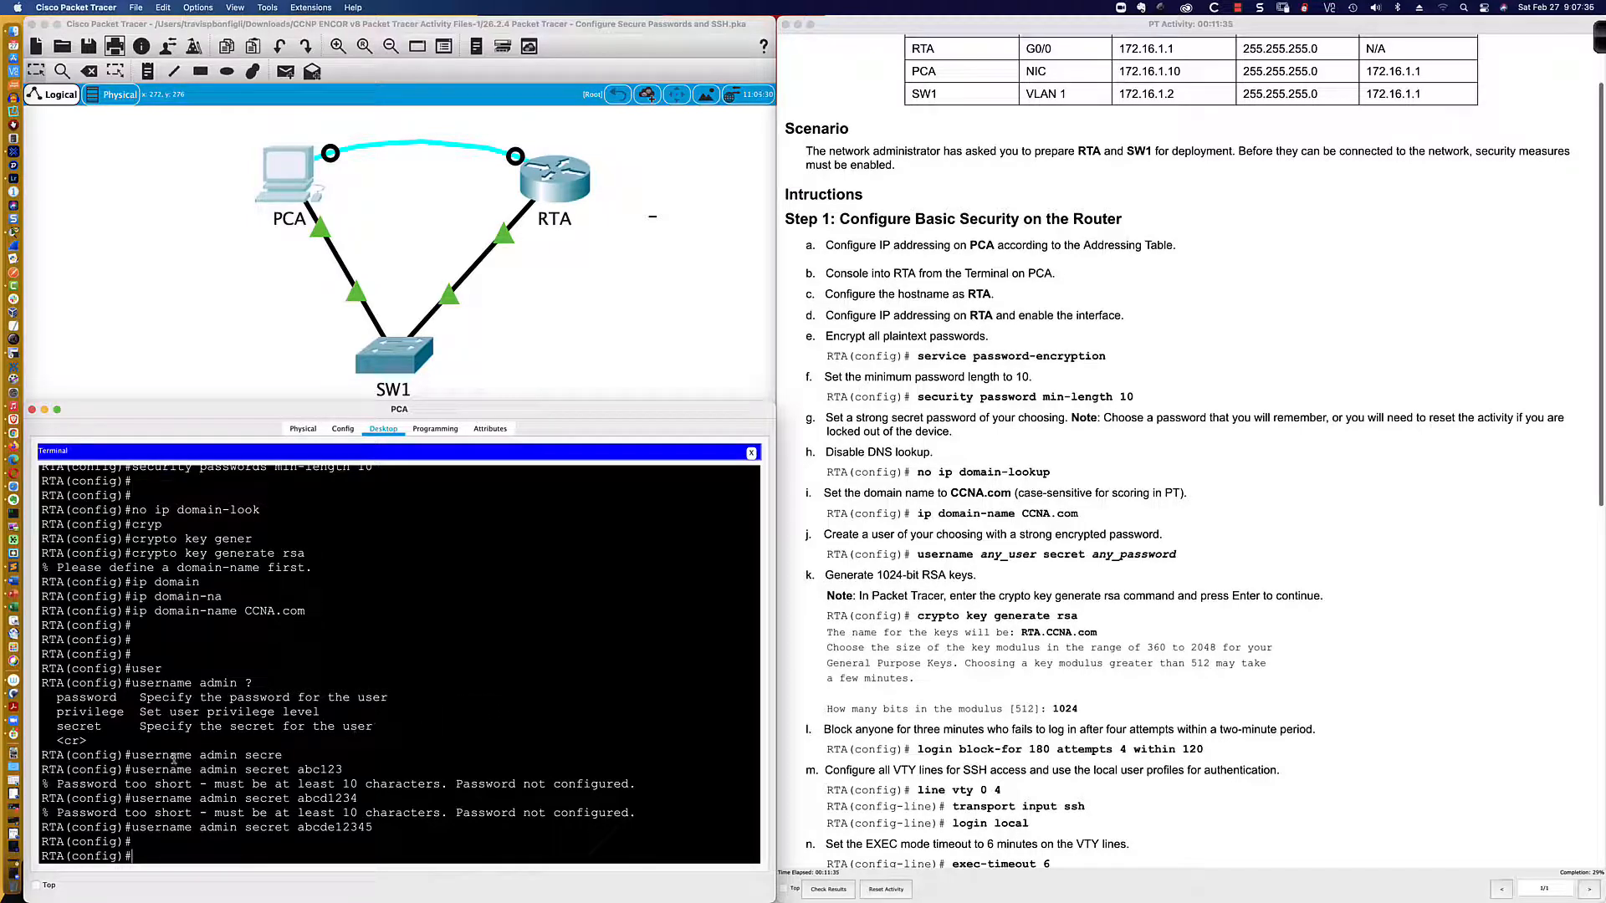
pyautogui.moveTo(136, 755); pyautogui.dragTo(287, 753)
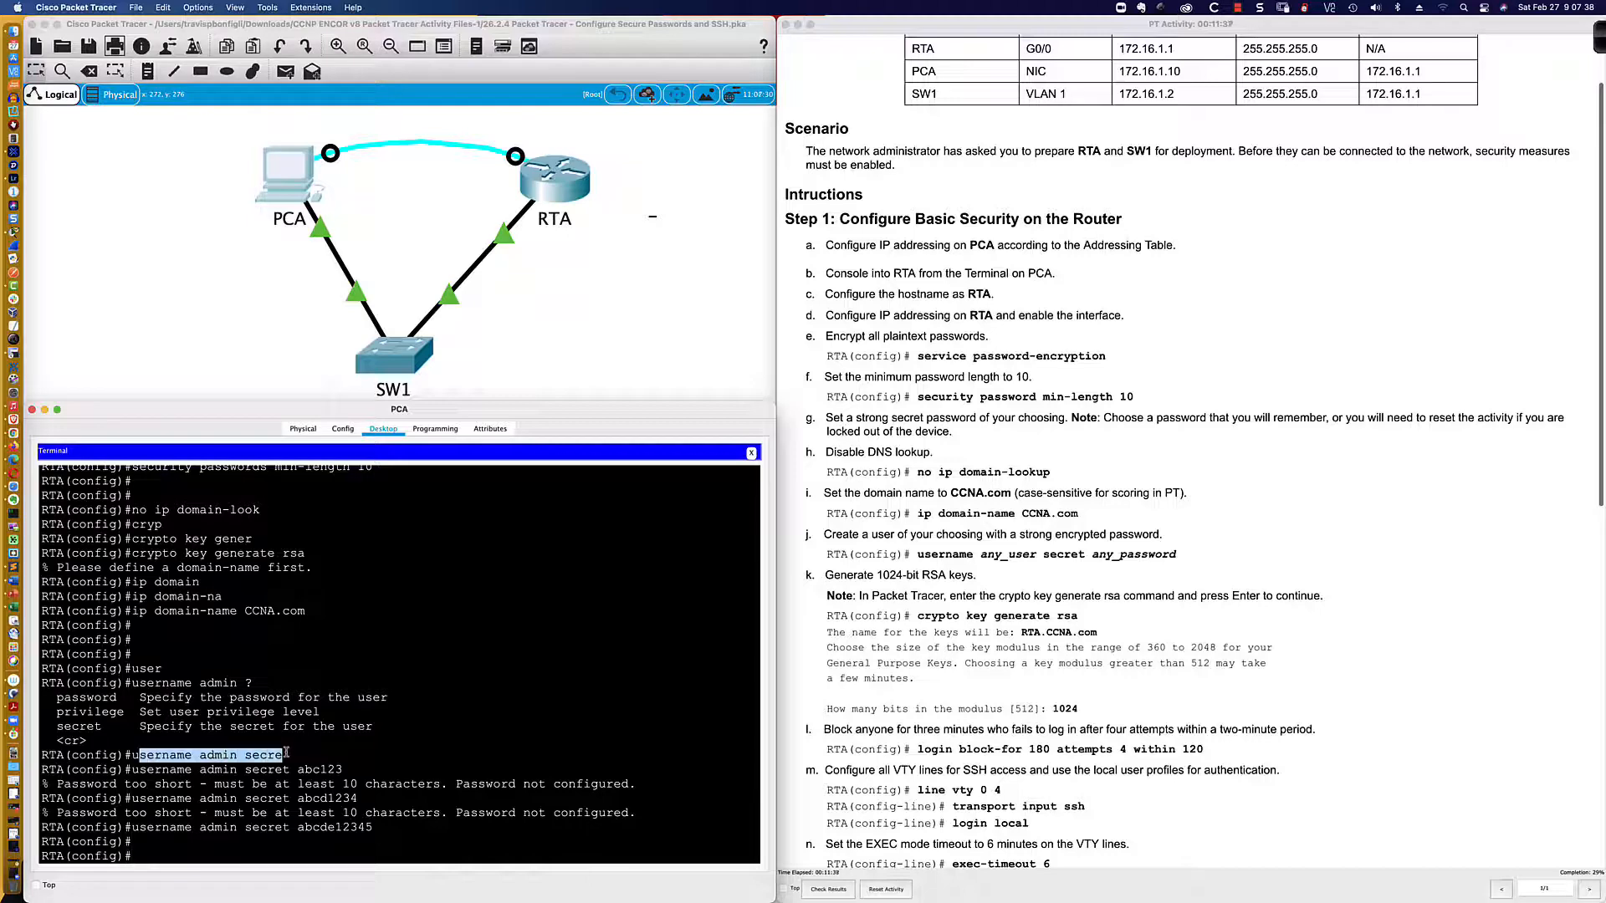
pyautogui.click(303, 755)
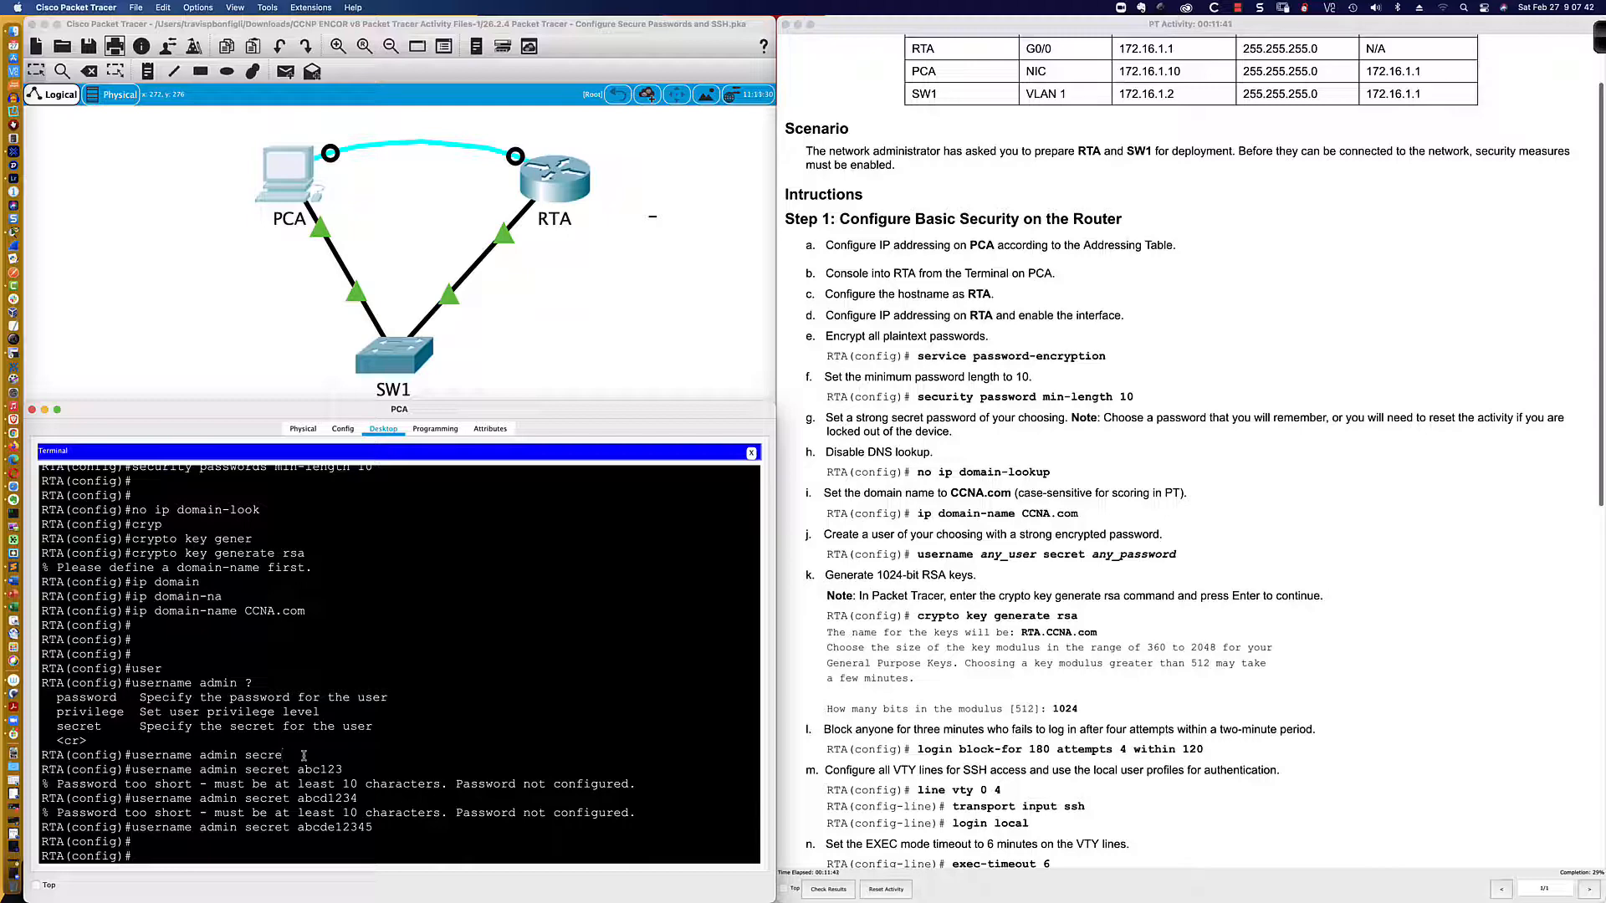
pyautogui.press('super+Tab')
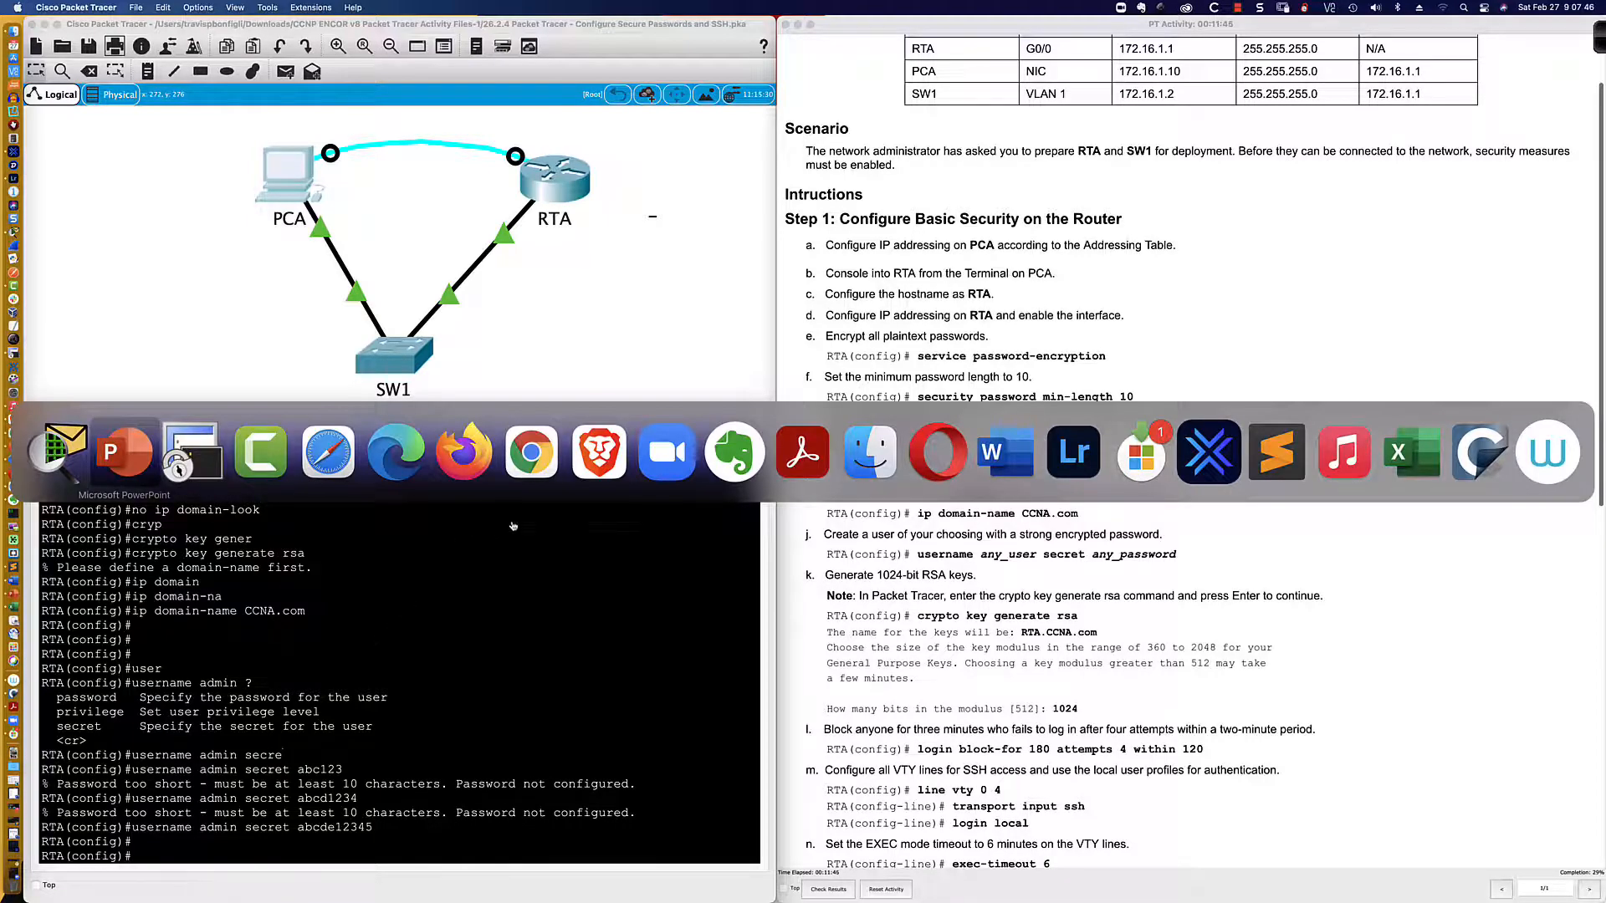
pyautogui.click(784, 465)
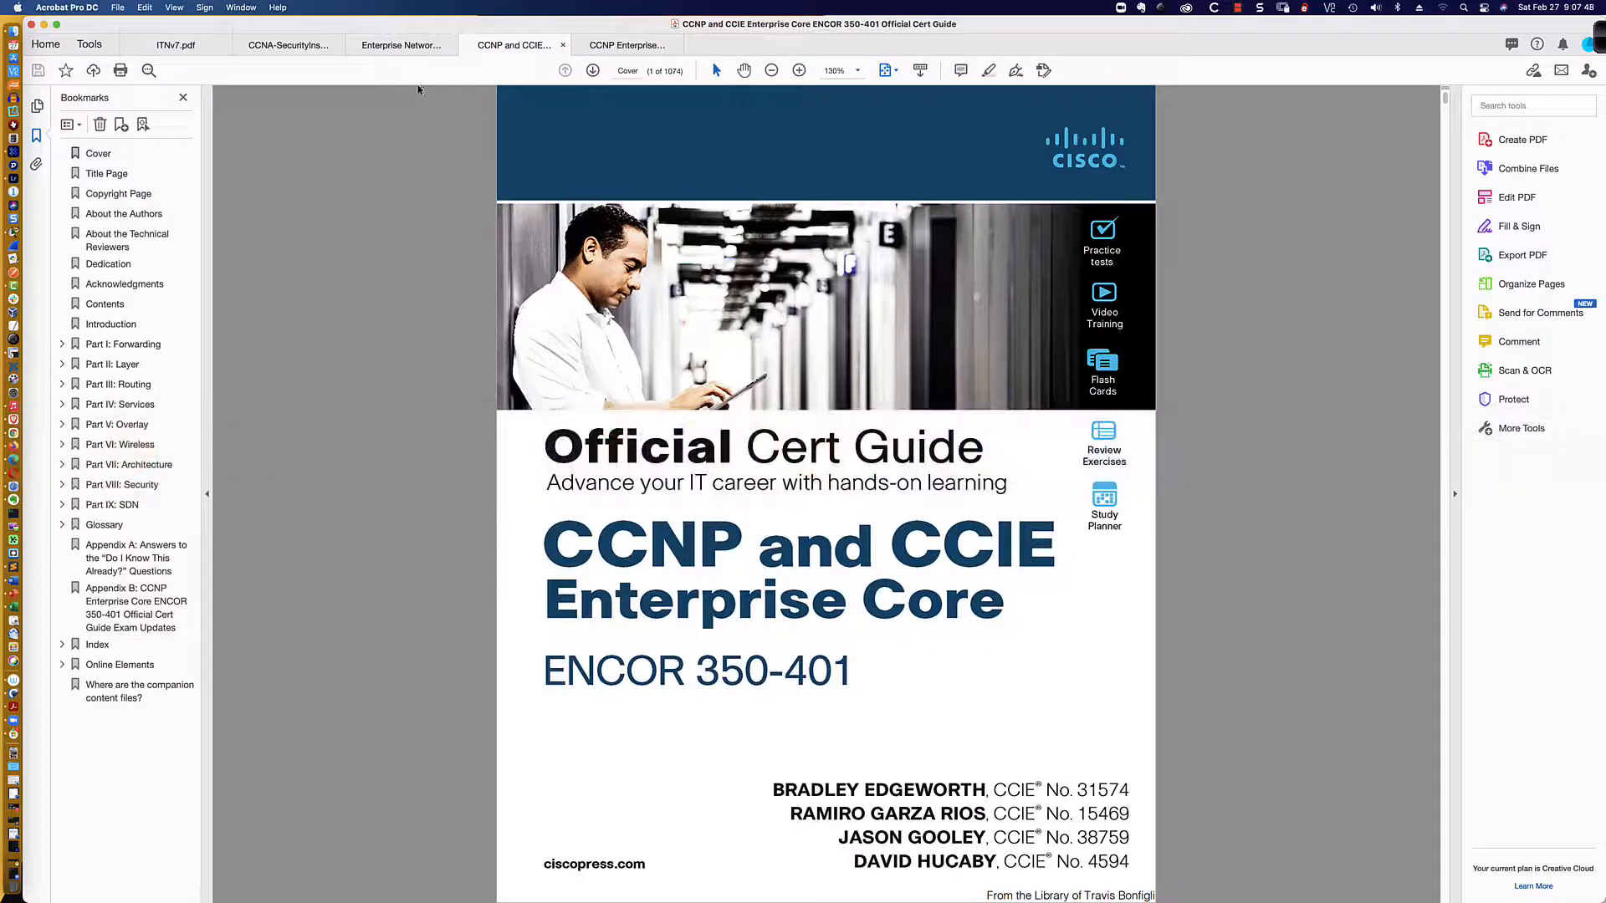
# Step: Select the 'enable algorithm-type scrypt secret' command in the CCNA Security lab manual, then go to SecureCRT
pyautogui.click(302, 46)
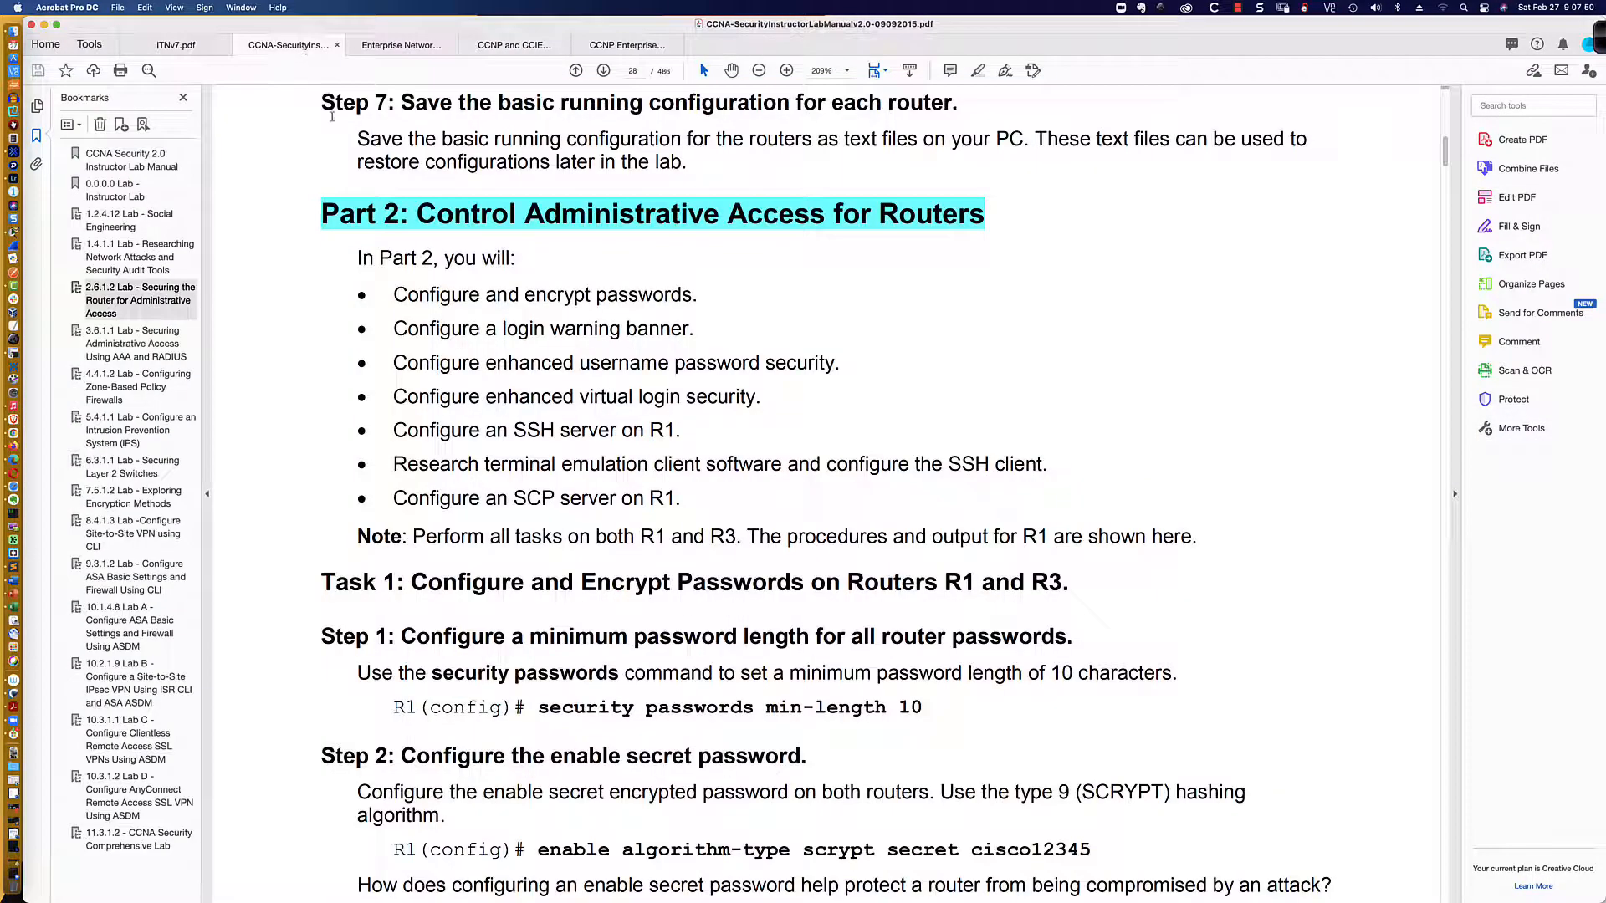
pyautogui.scroll(-5, 394, 213)
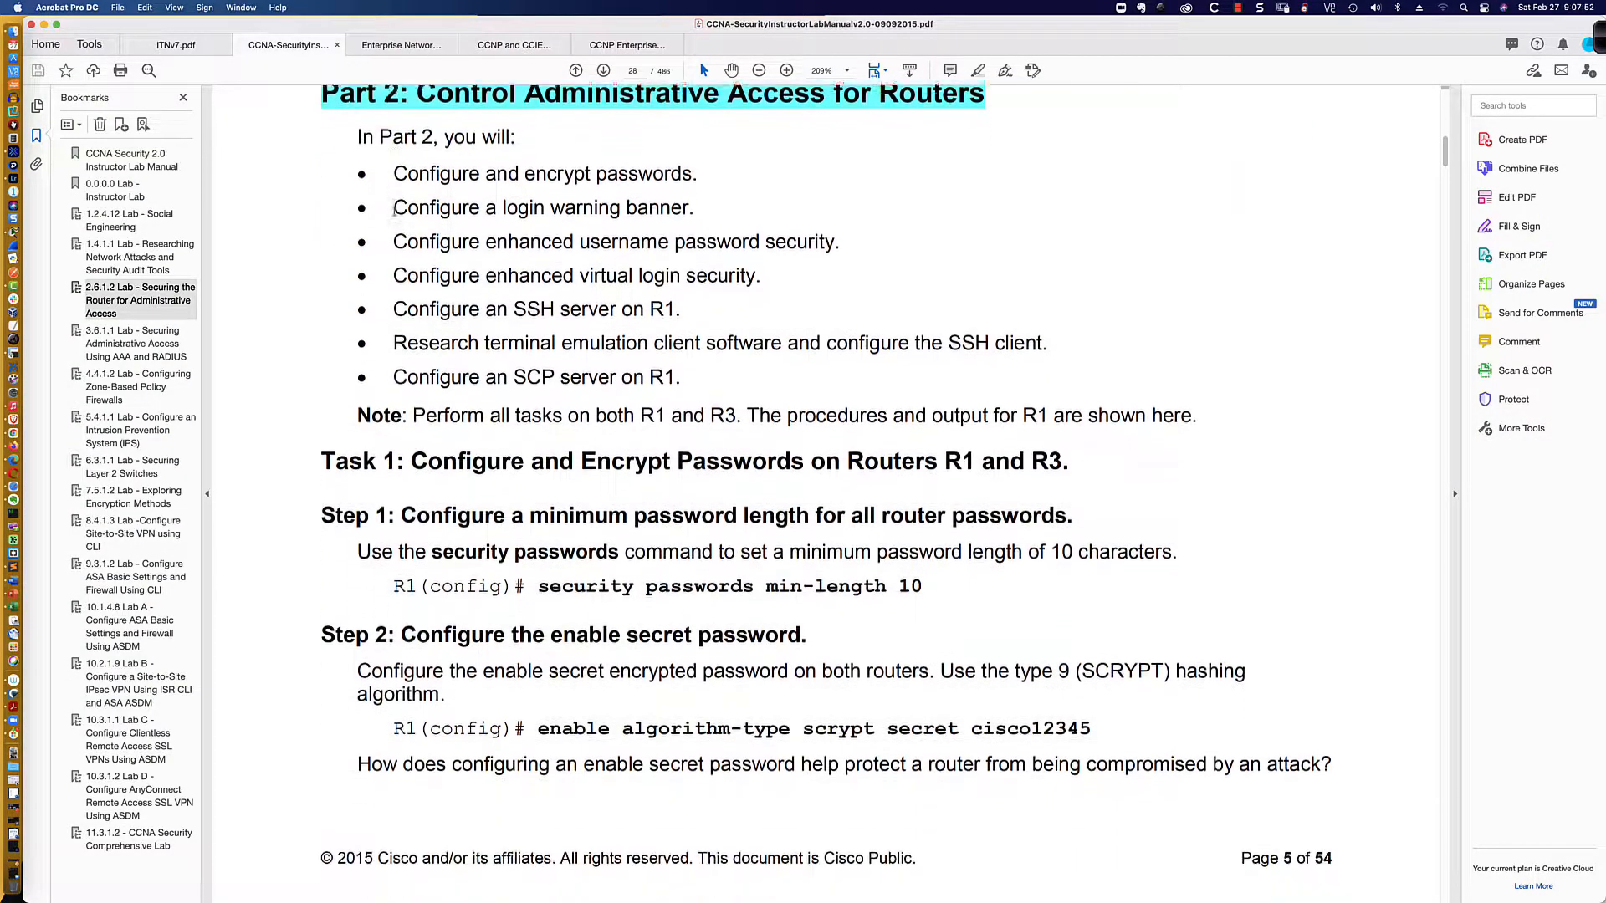
pyautogui.scroll(-4, 394, 210)
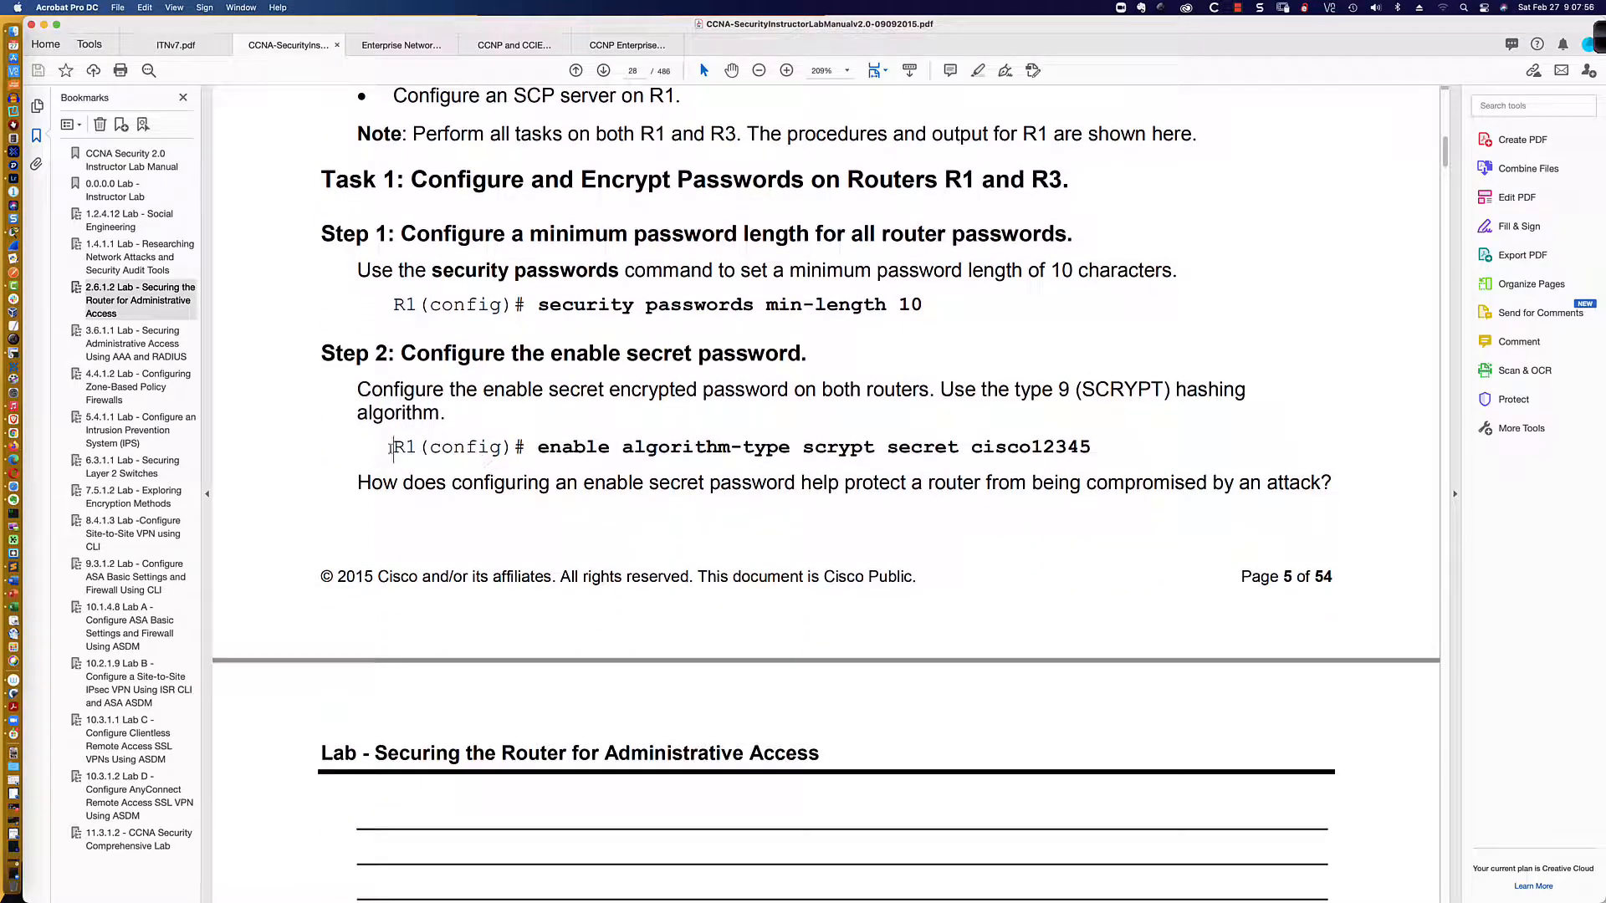
pyautogui.moveTo(390, 448); pyautogui.dragTo(1092, 452)
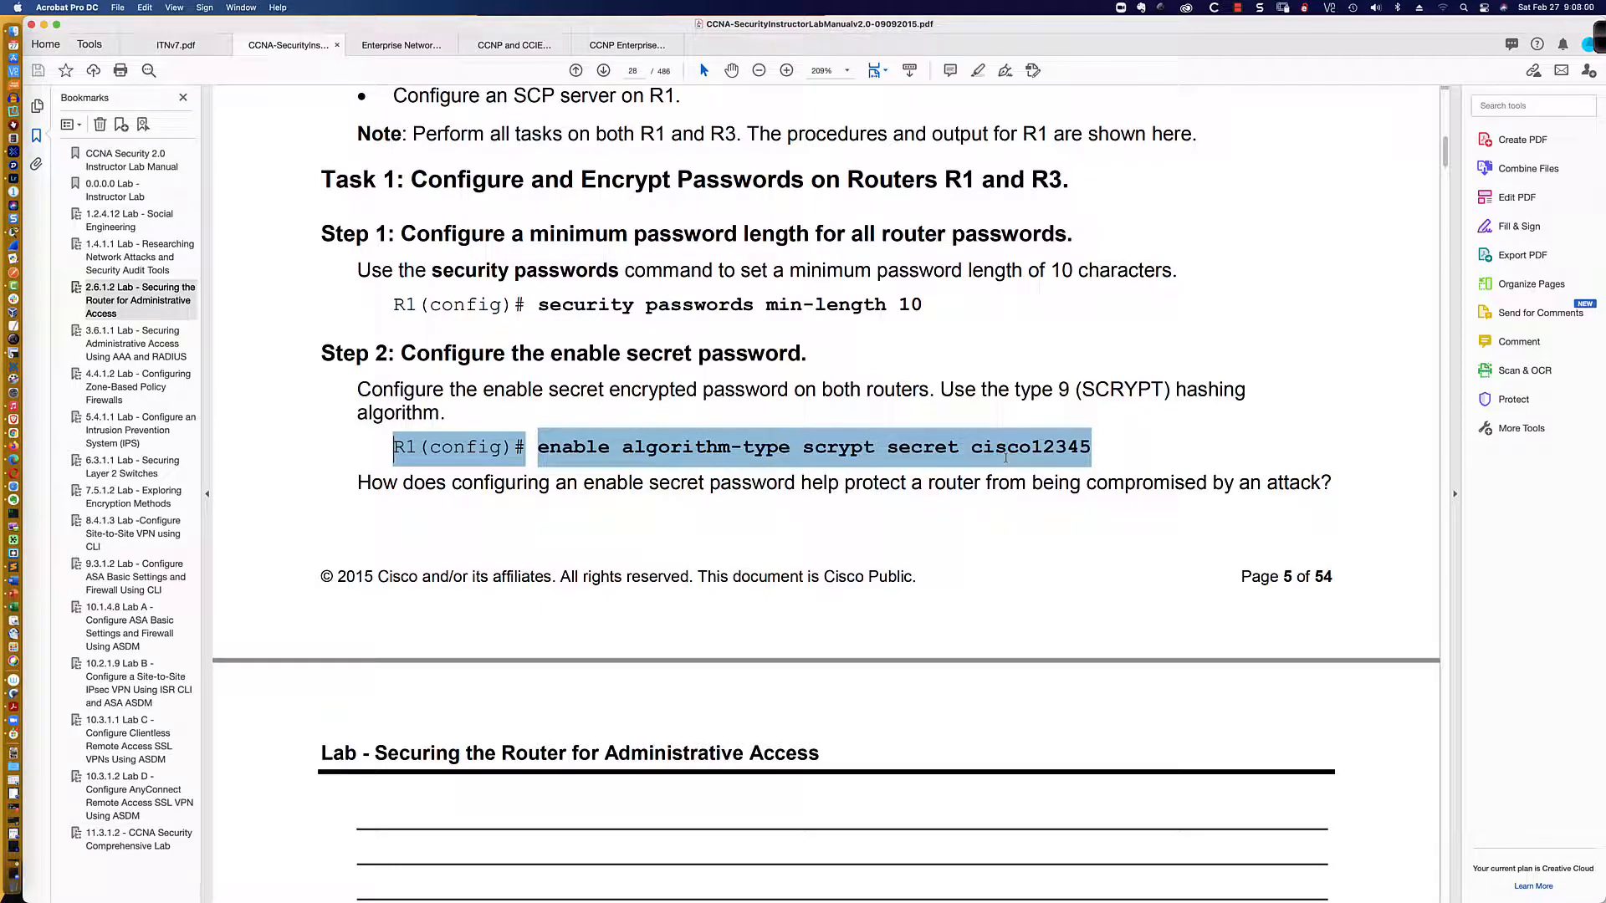
pyautogui.click(601, 456)
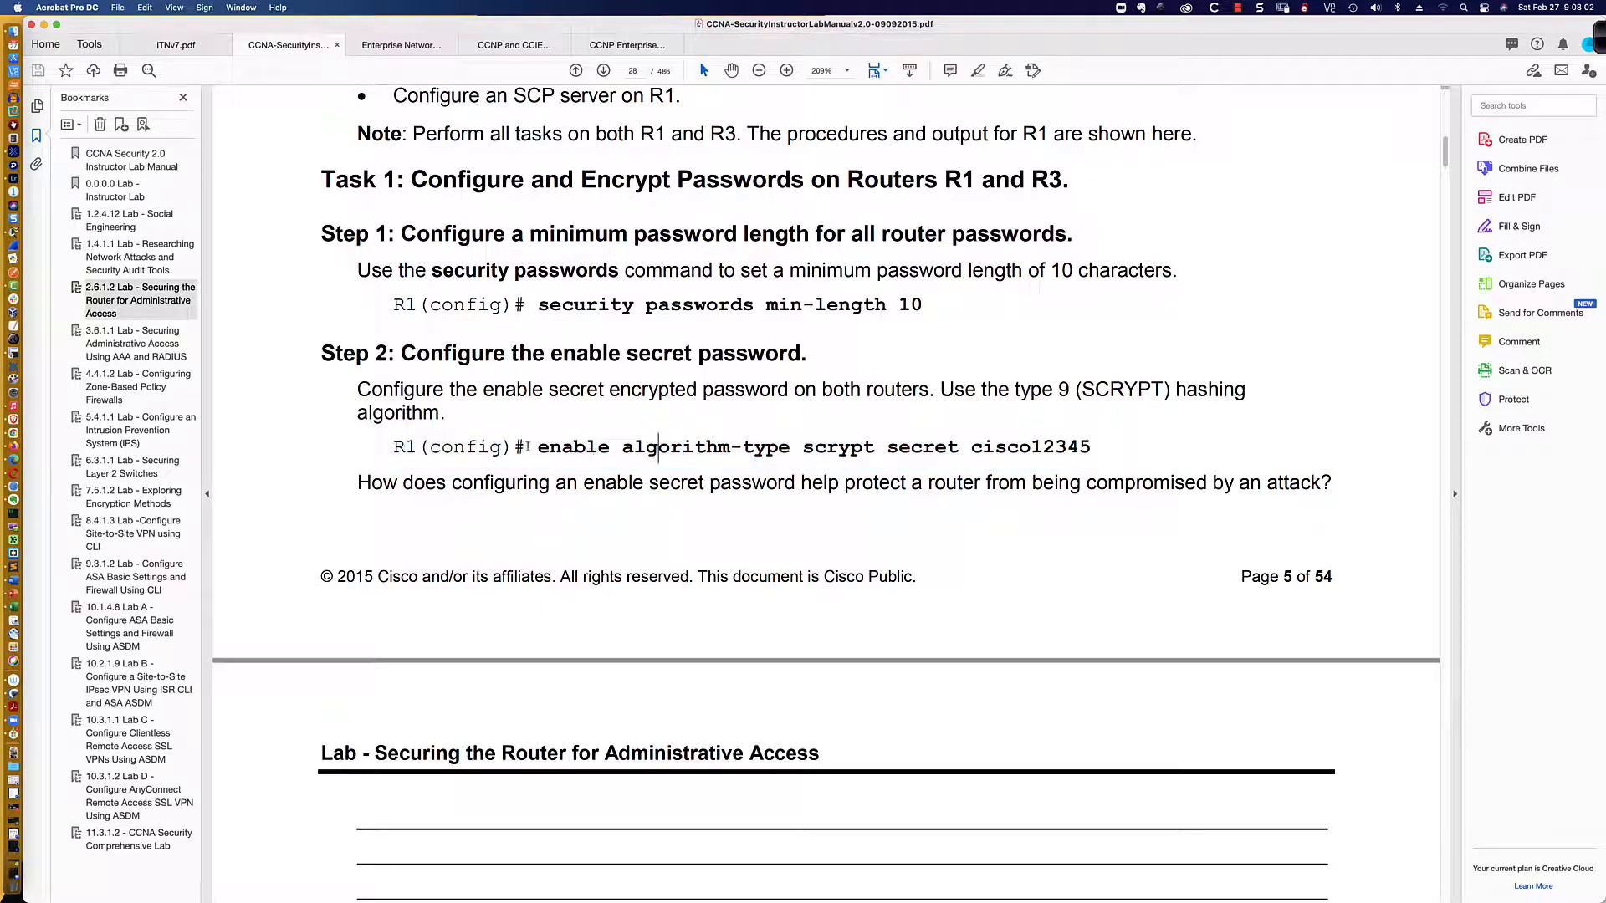
pyautogui.moveTo(535, 448); pyautogui.dragTo(1092, 451)
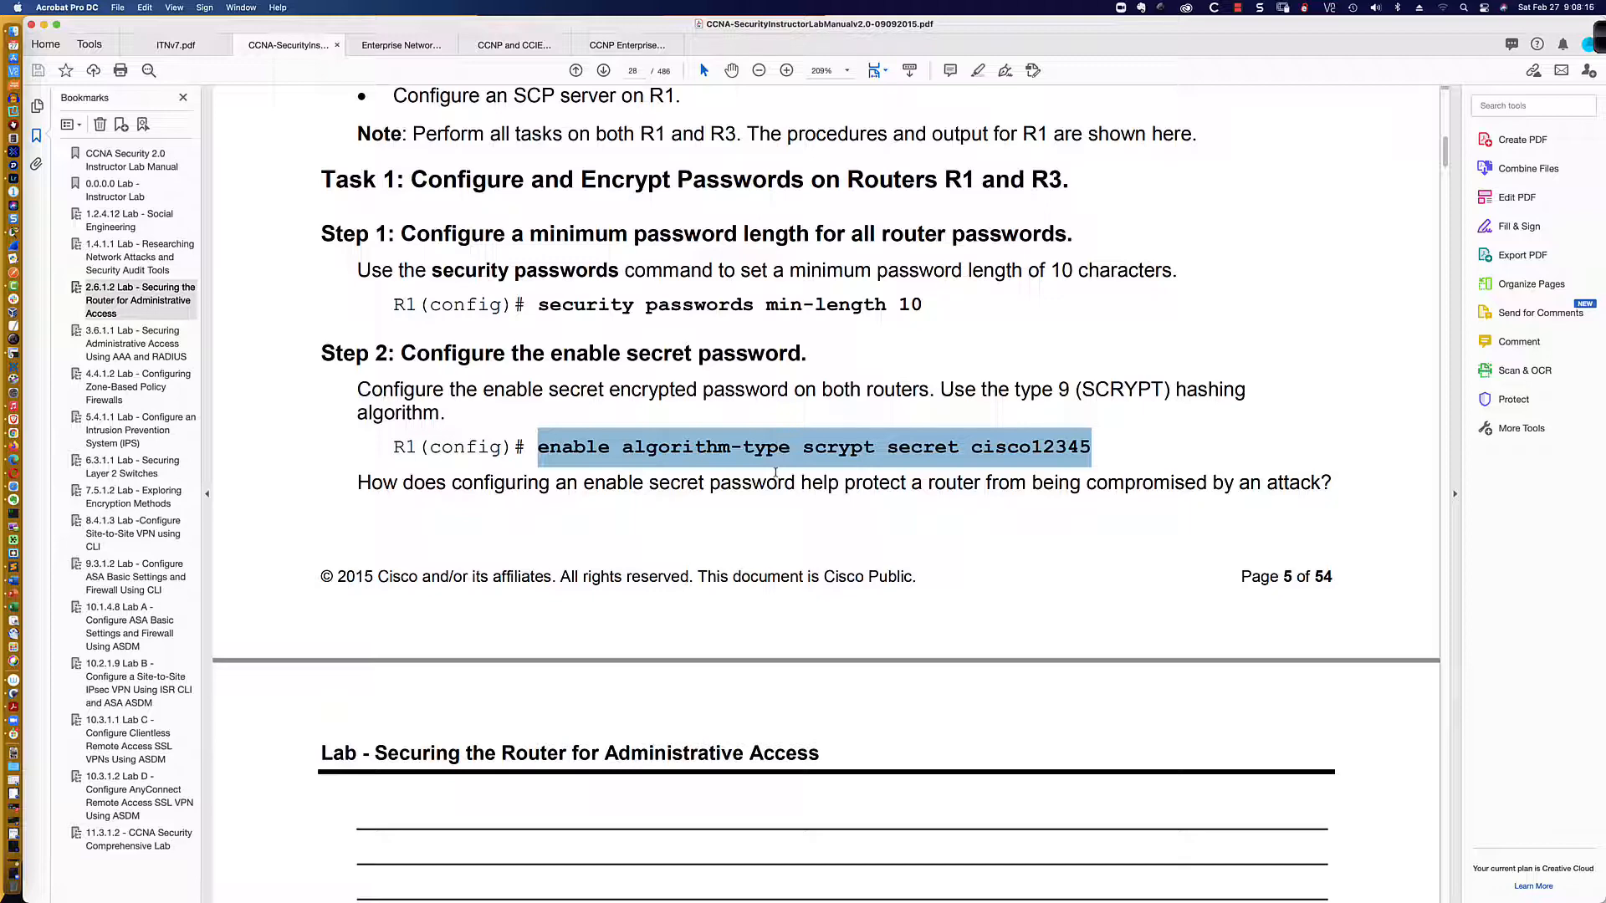
pyautogui.press('super+Tab')
pyautogui.press('super+Tab')
pyautogui.press('super+Tab')
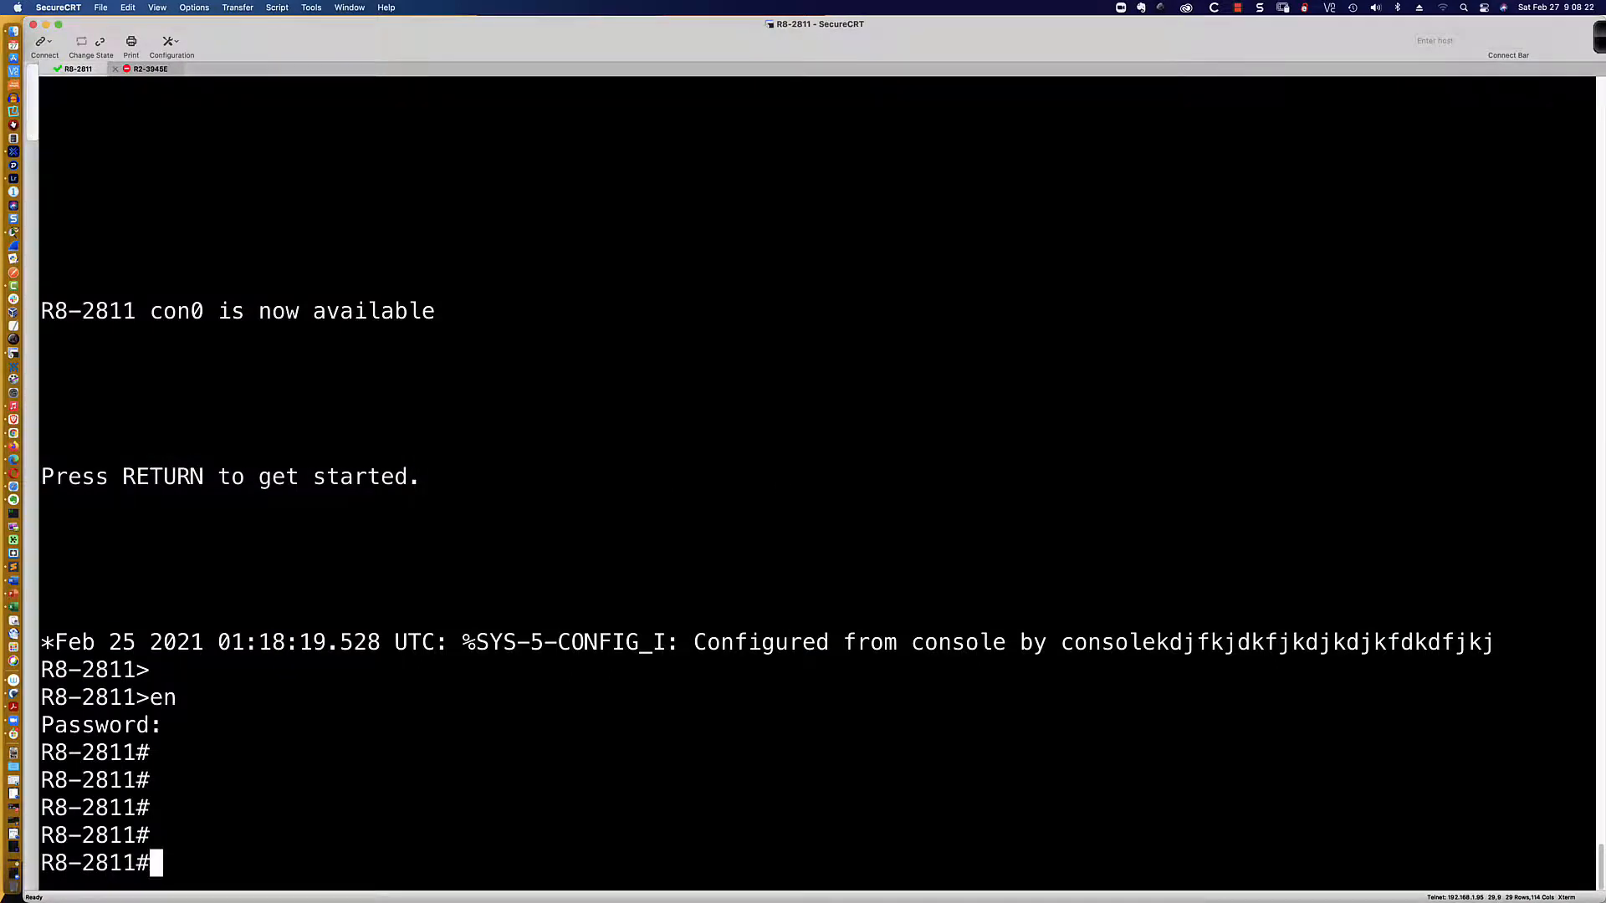
# Step: In global config, set an enable secret hashed with algorithm-type scrypt
pyautogui.press('Return')
pyautogui.press('Return')
pyautogui.press('Return')
pyautogui.write('conf t')
pyautogui.press('Return')
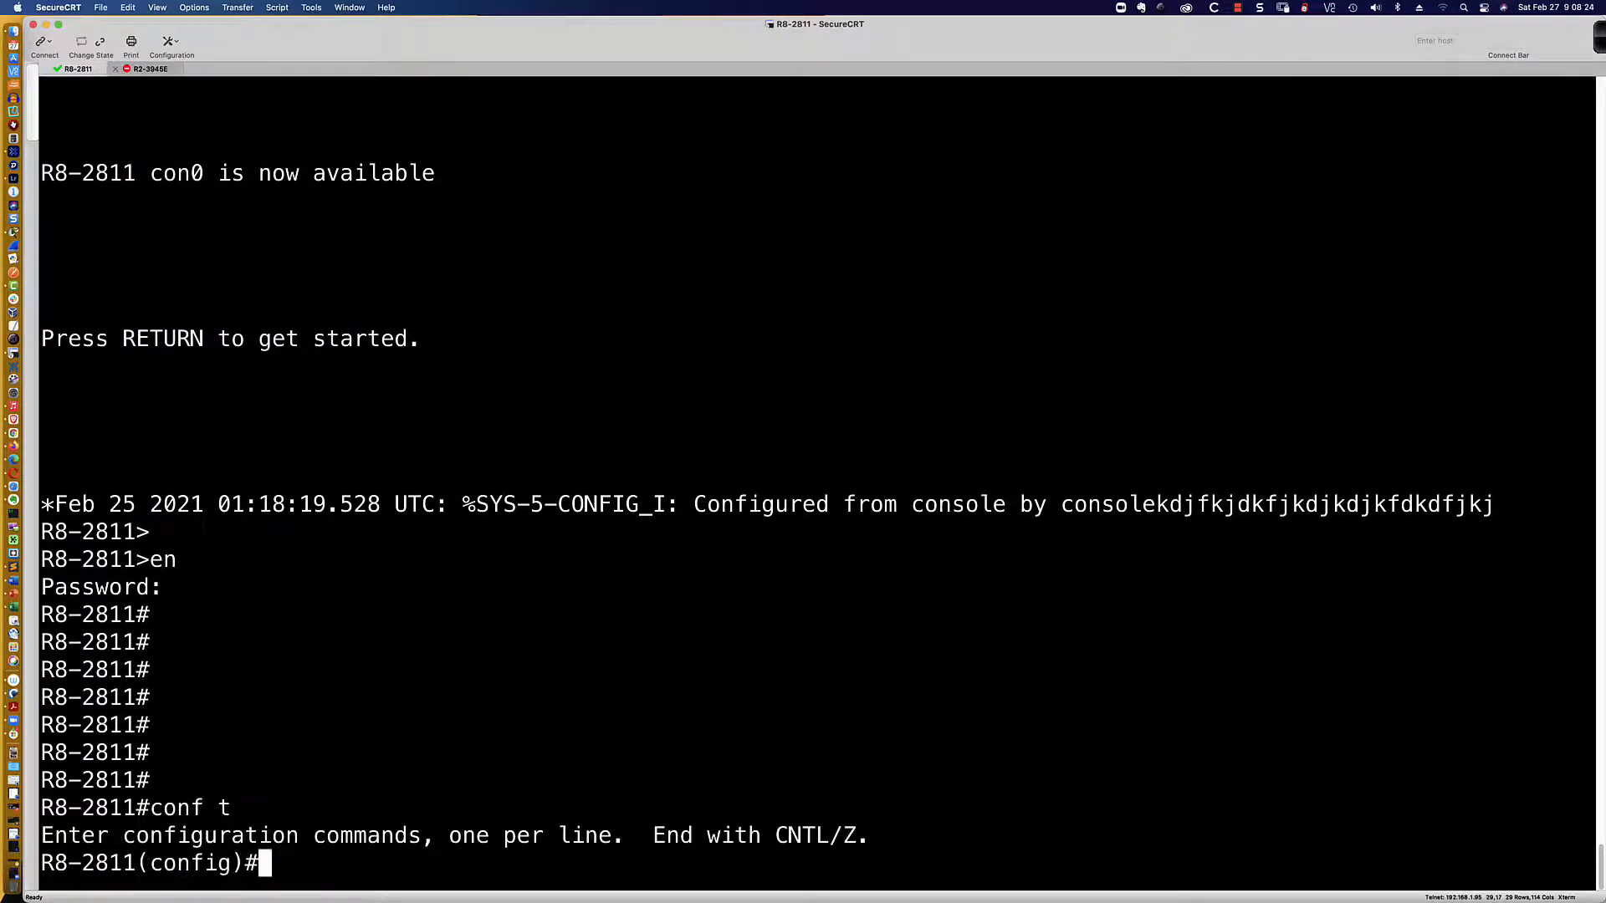
pyautogui.write('enable')
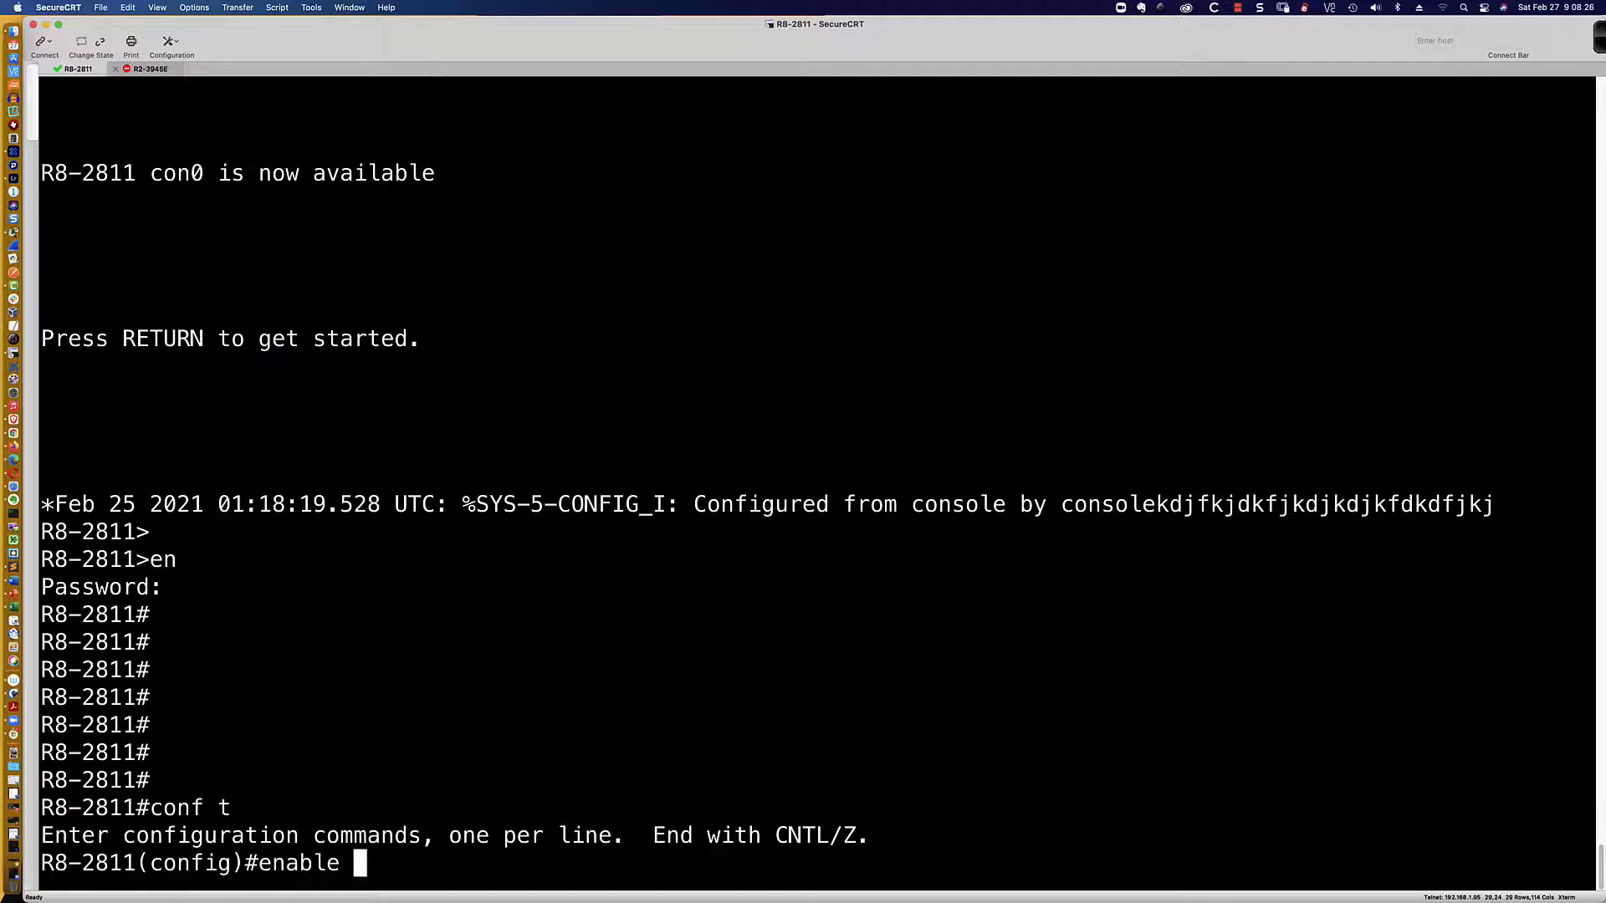
pyautogui.write(' ?')
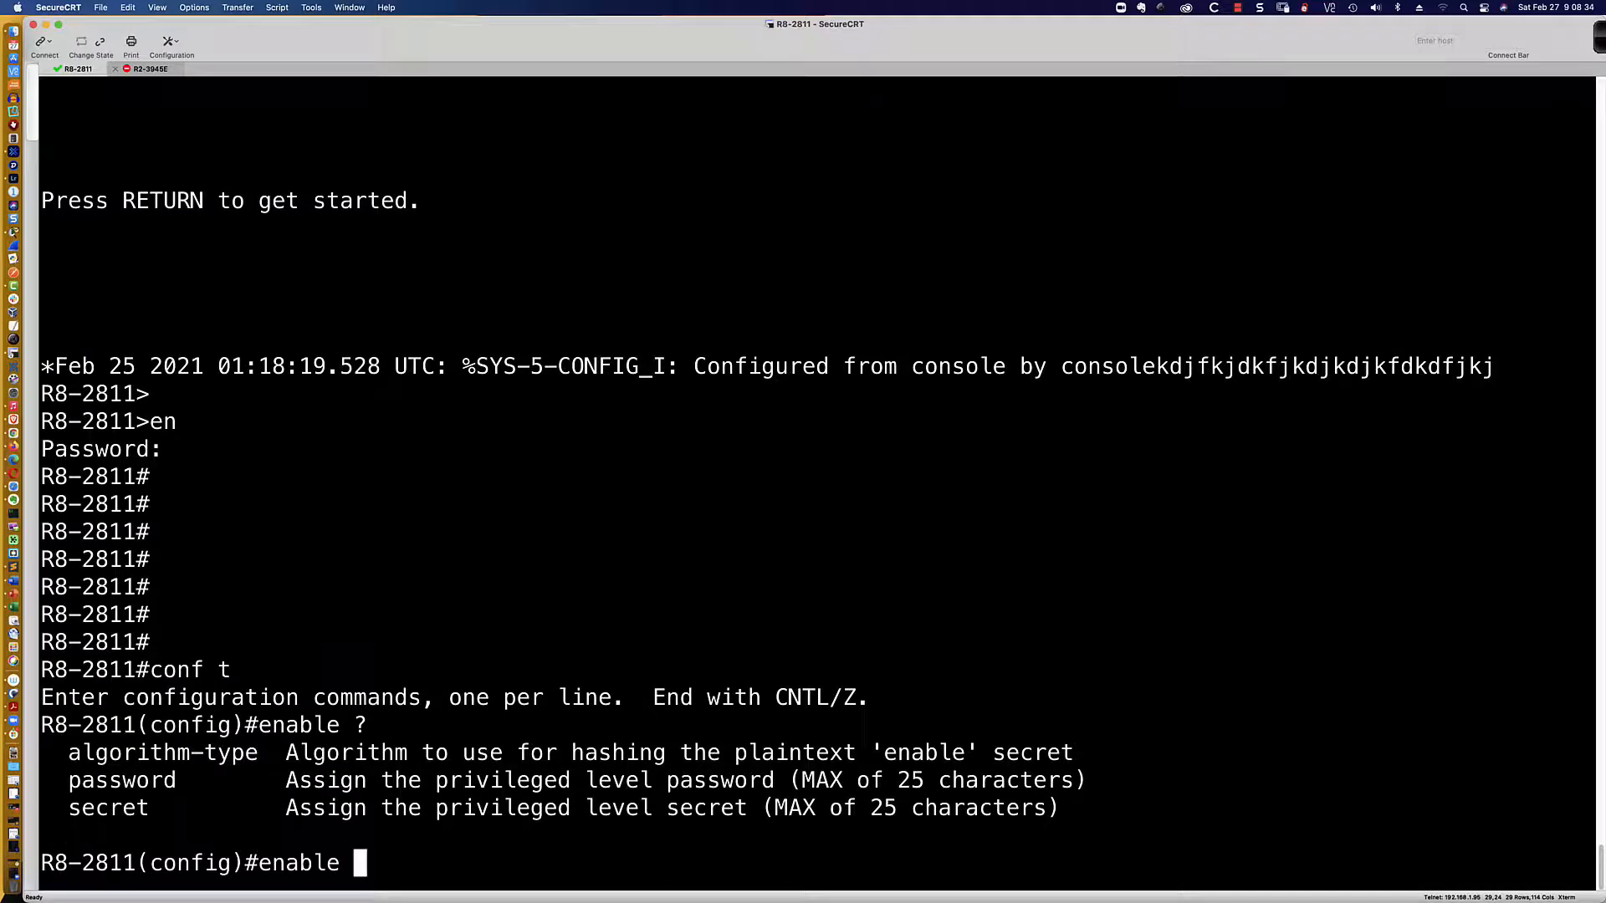
pyautogui.write('algor')
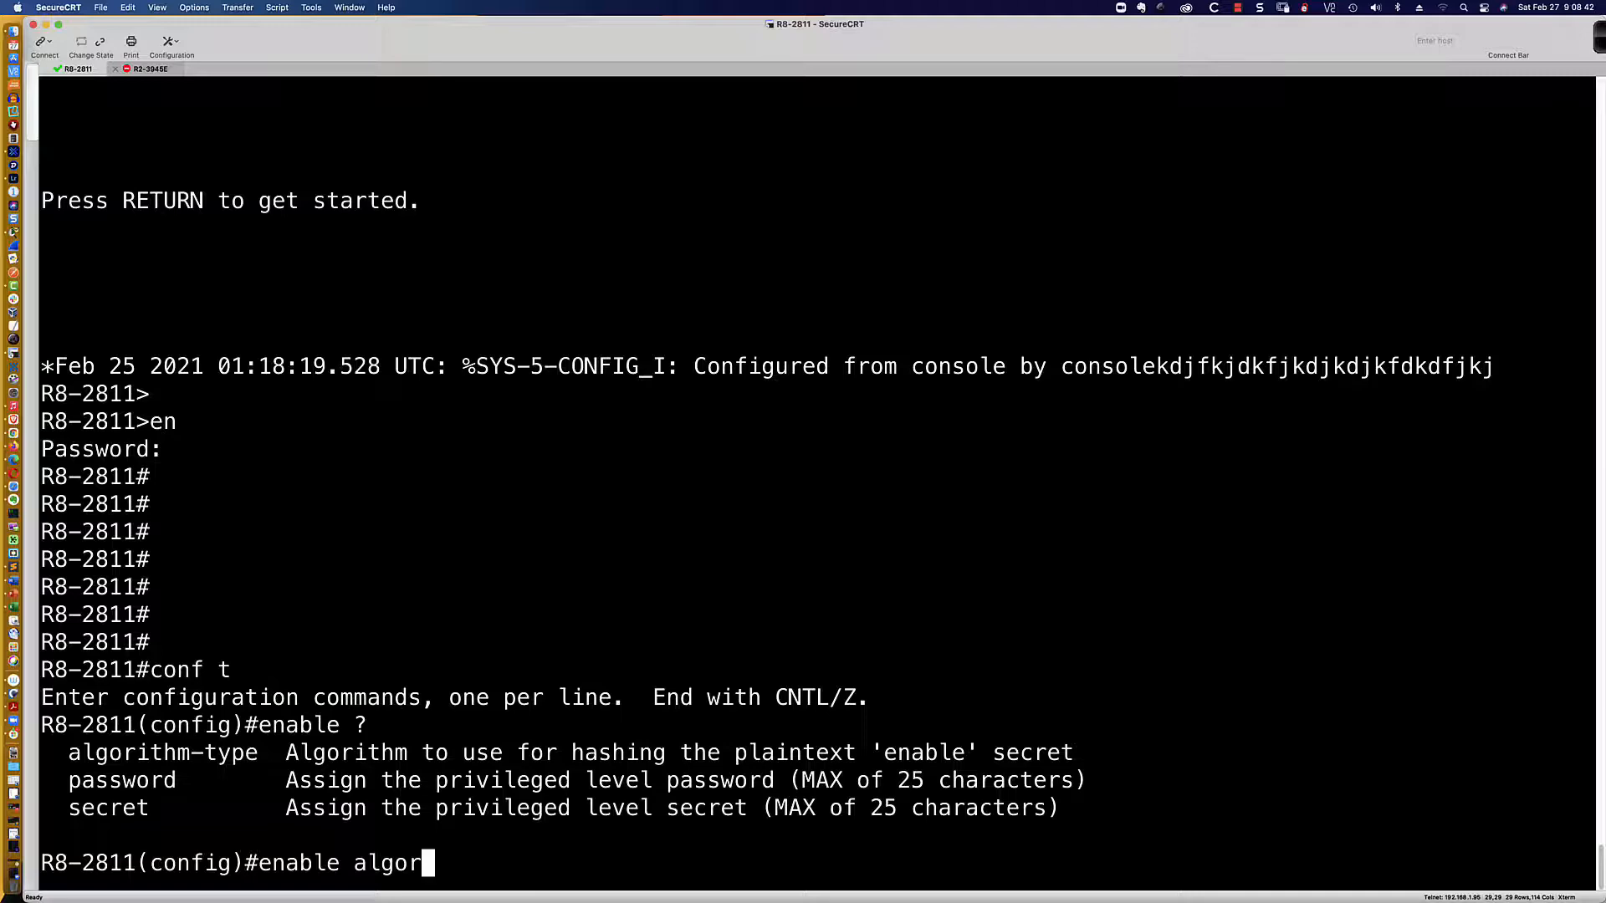
pyautogui.press('Tab')
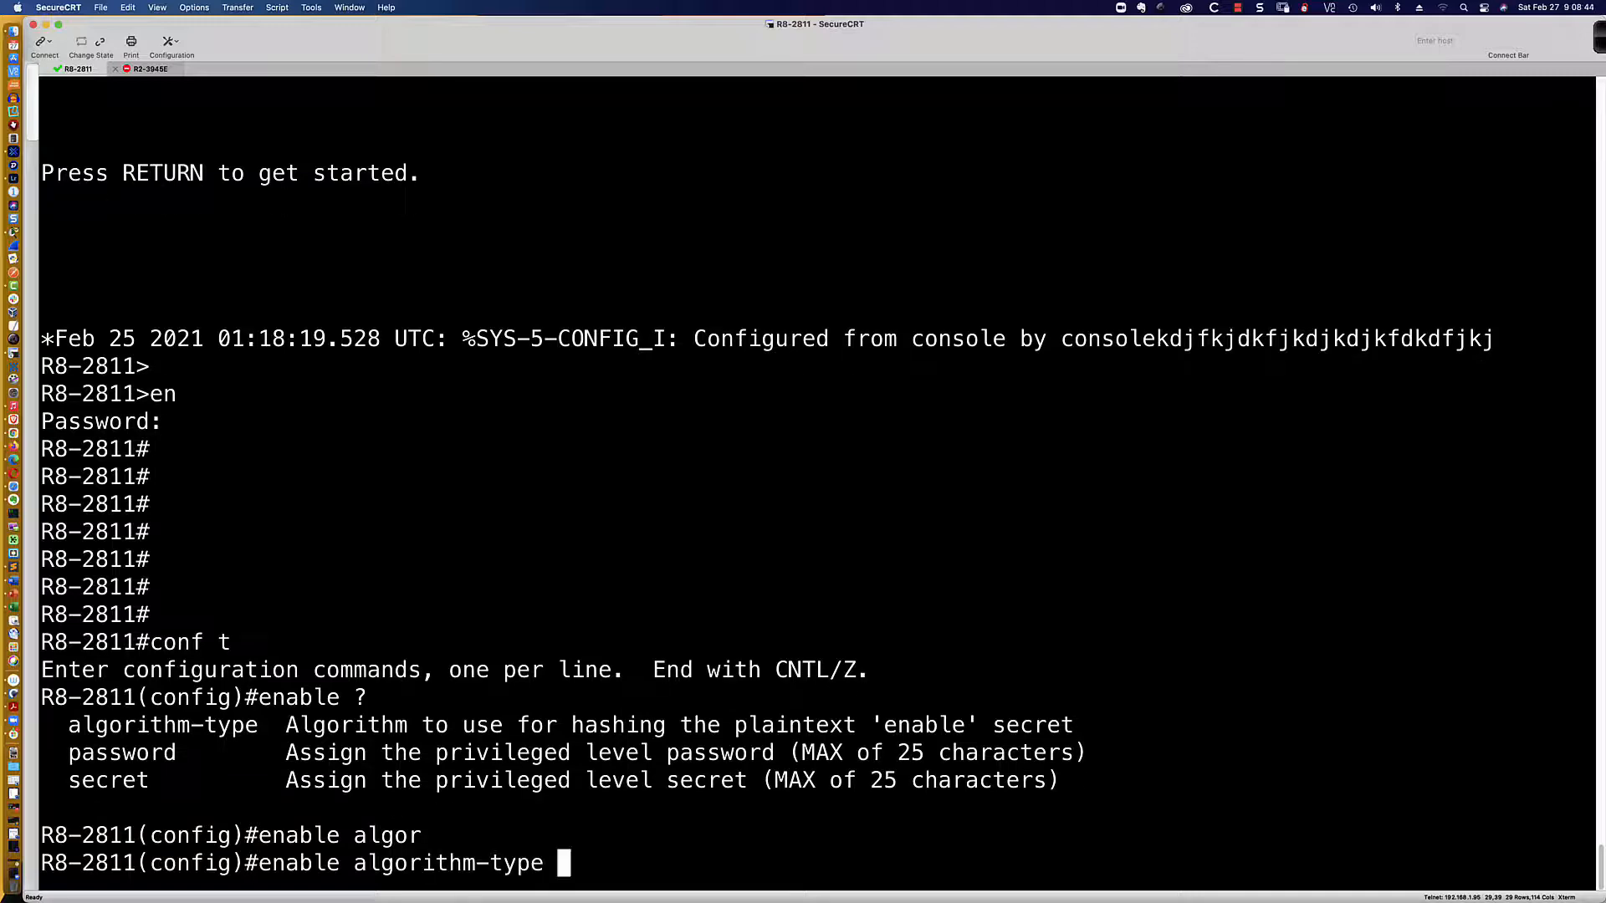
pyautogui.write('?')
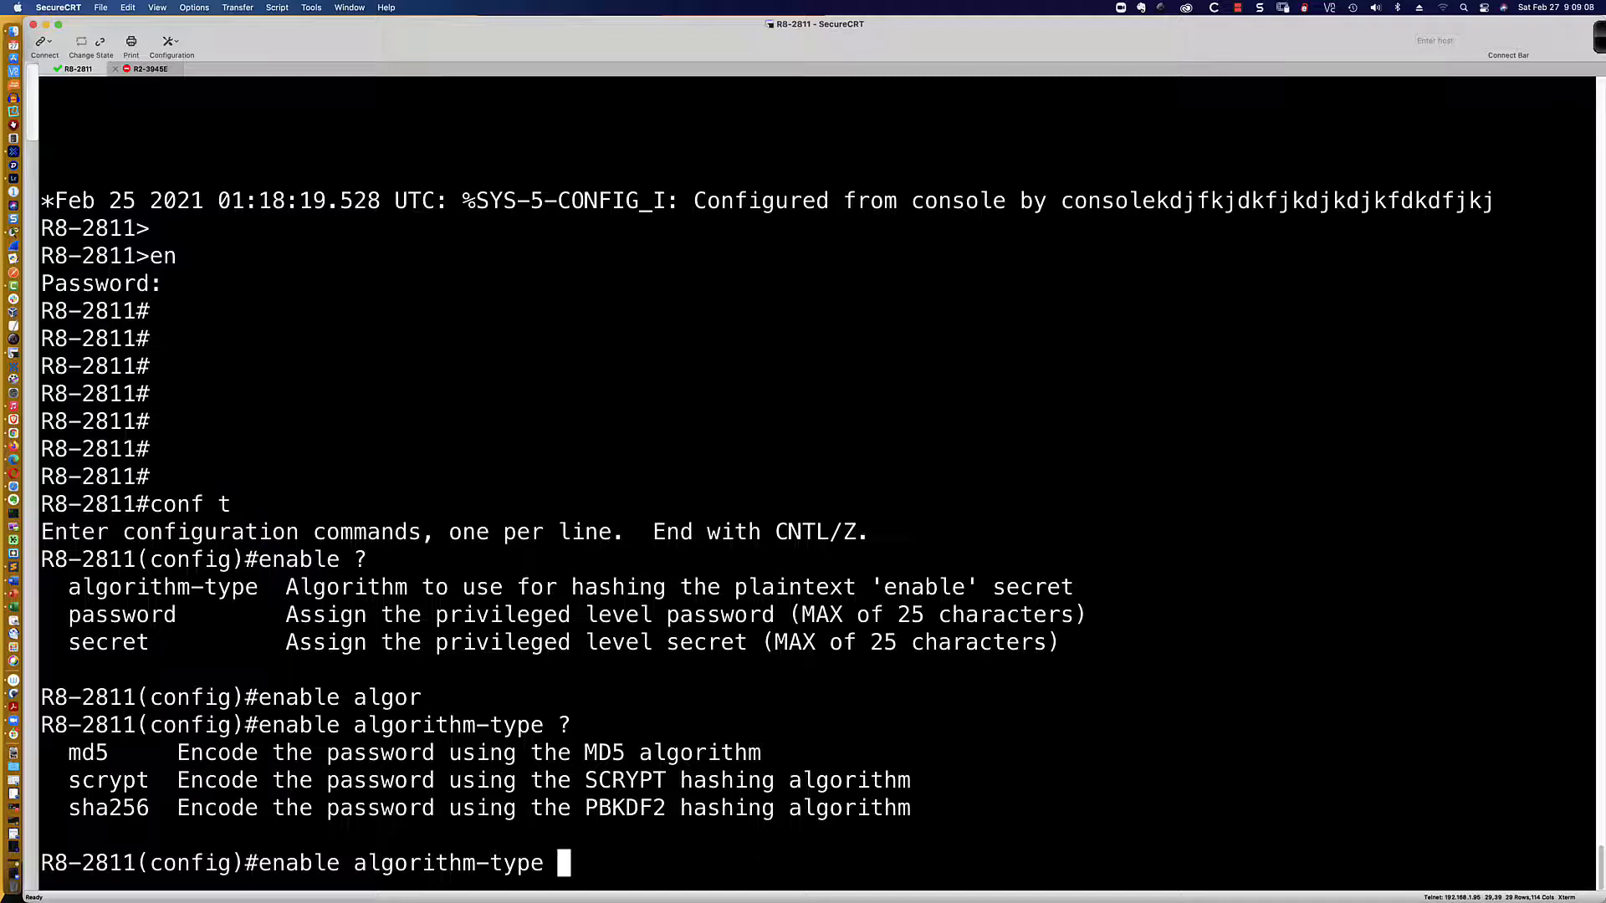
pyautogui.write('scr')
pyautogui.press('Tab')
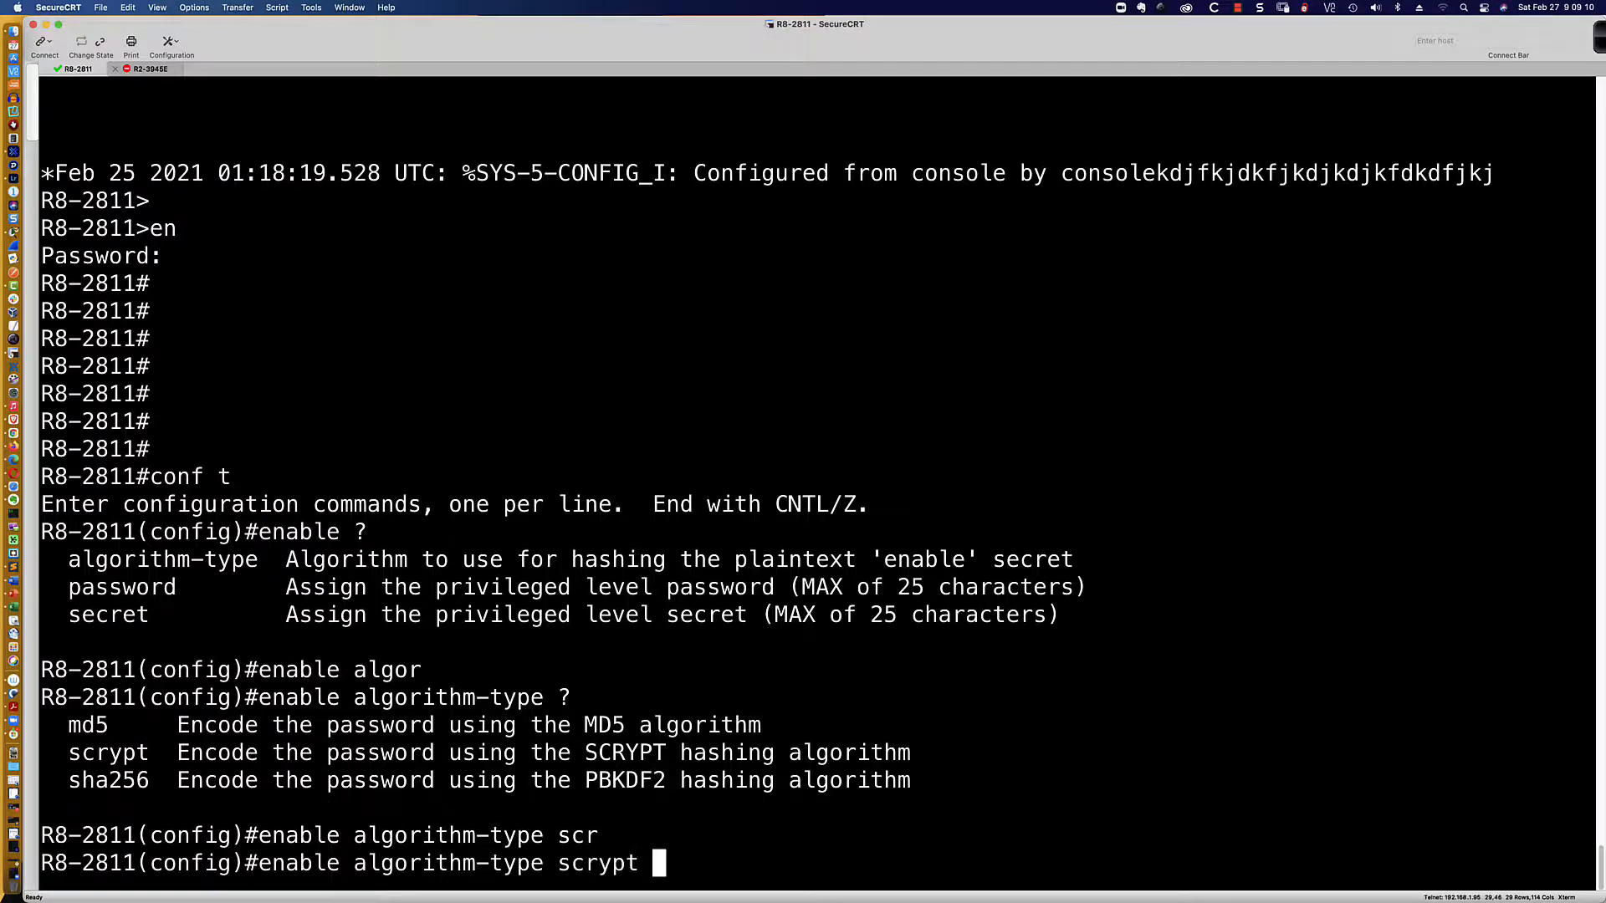
pyautogui.write('?secre')
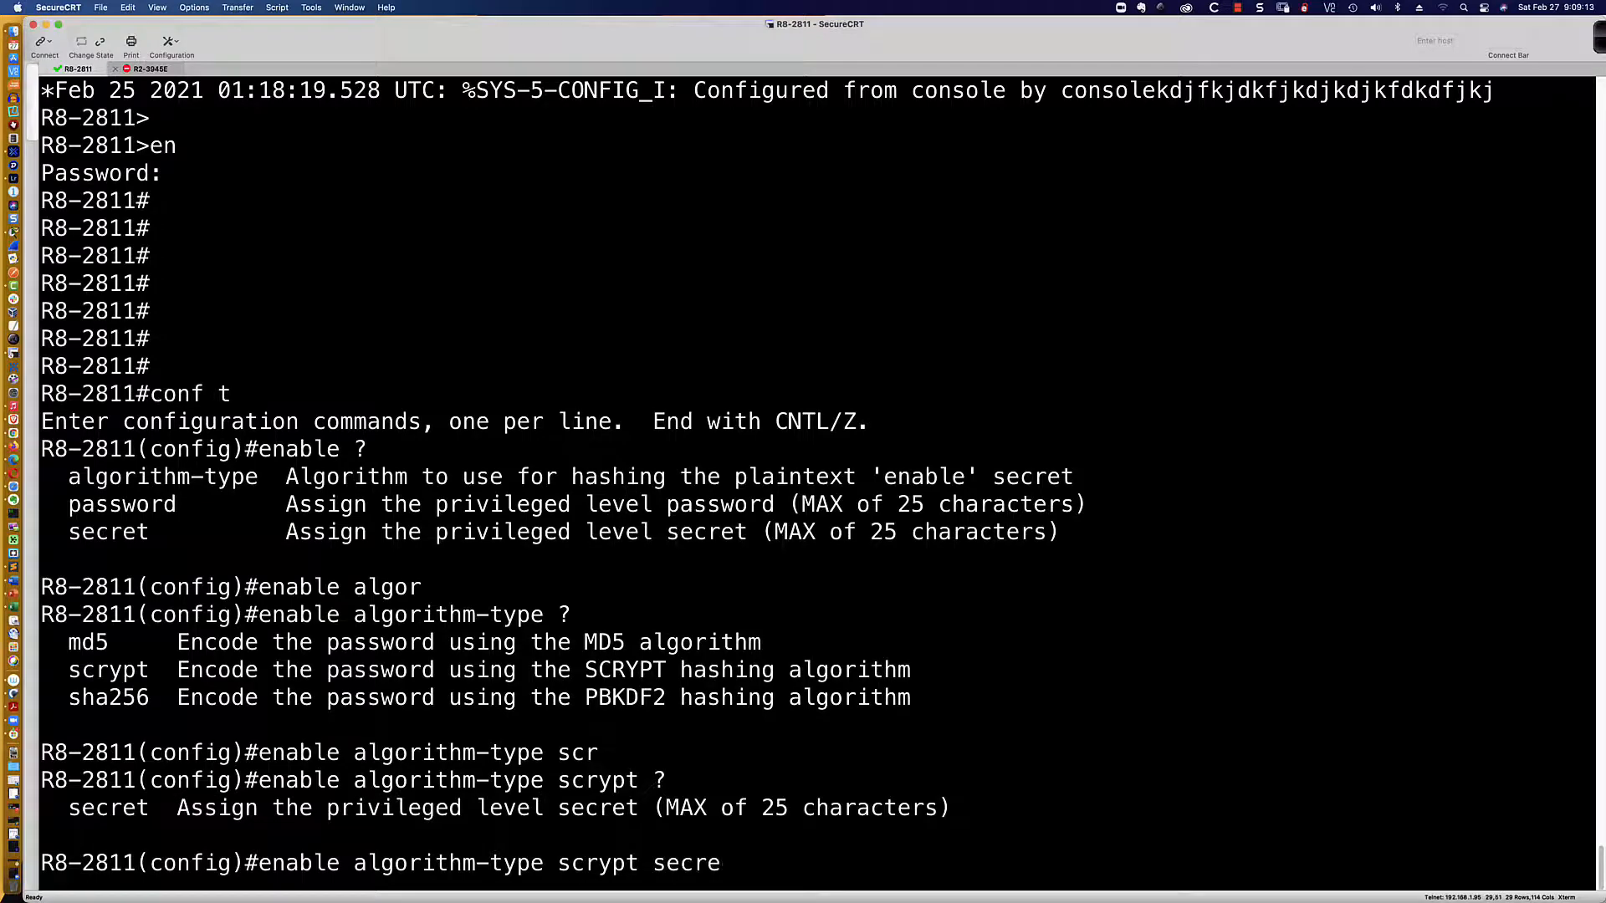
pyautogui.press('Tab')
pyautogui.write('?')
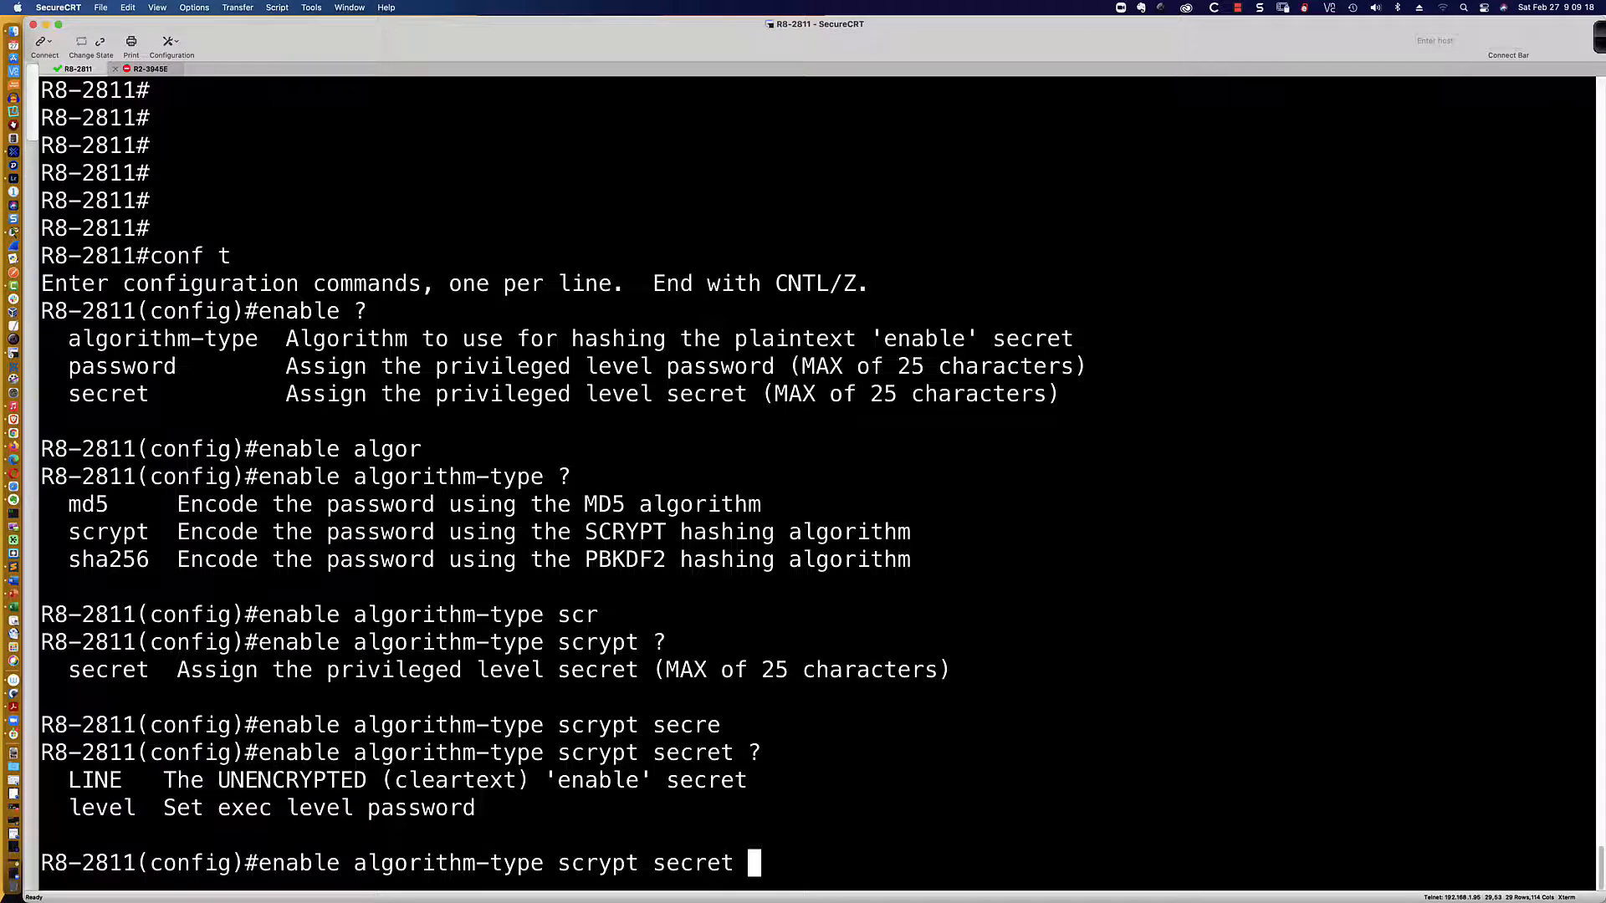
pyautogui.write('abc123')
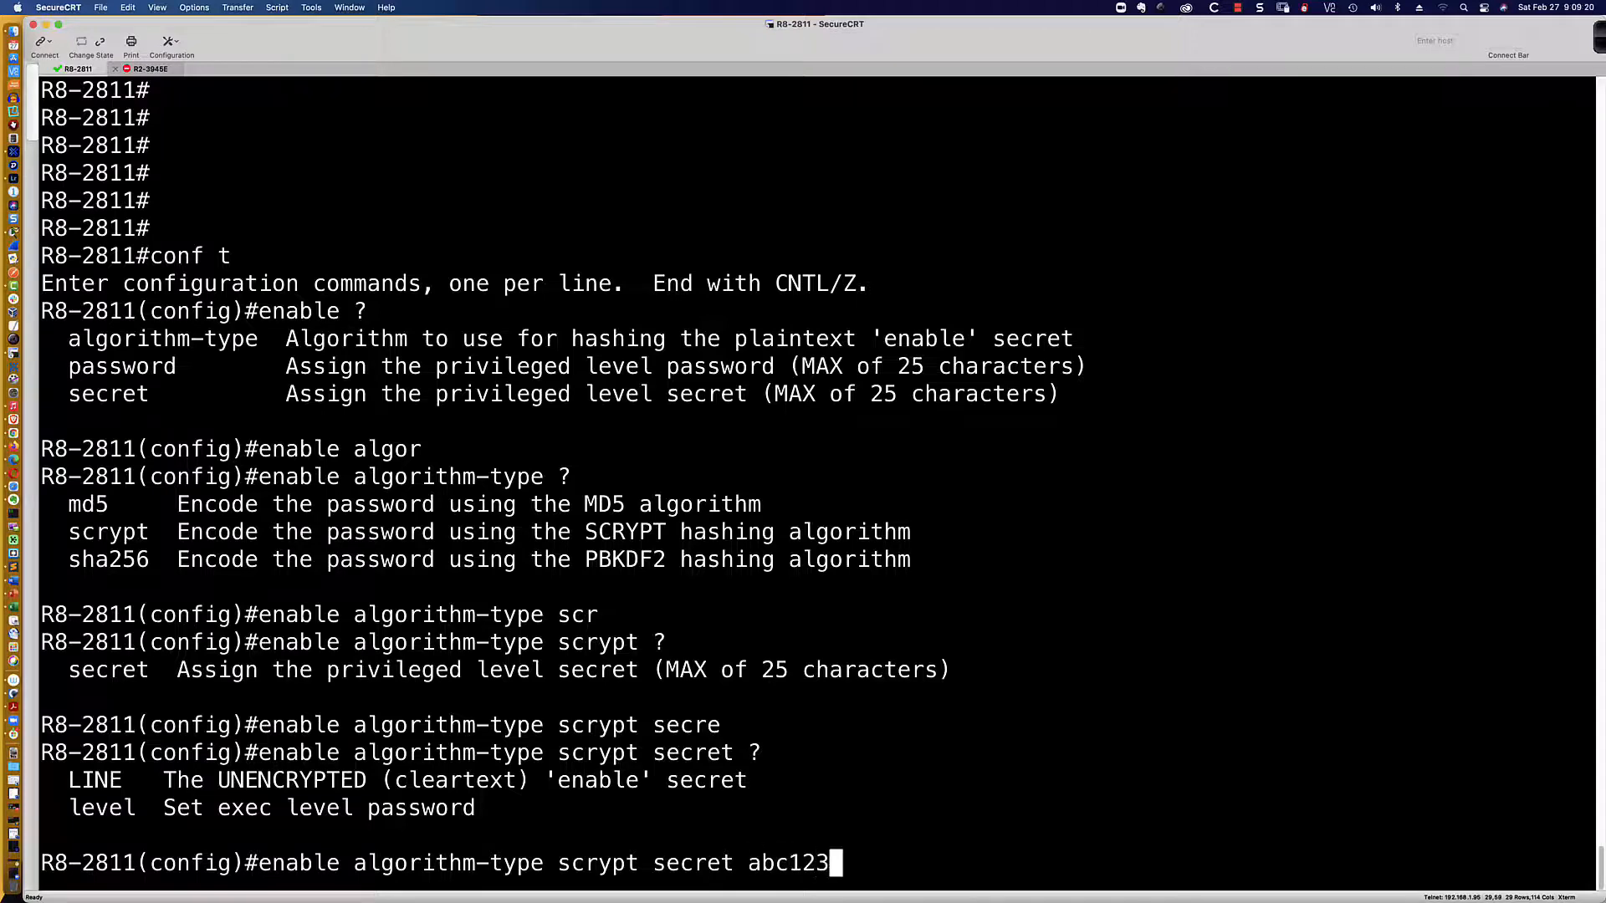
pyautogui.press('Return')
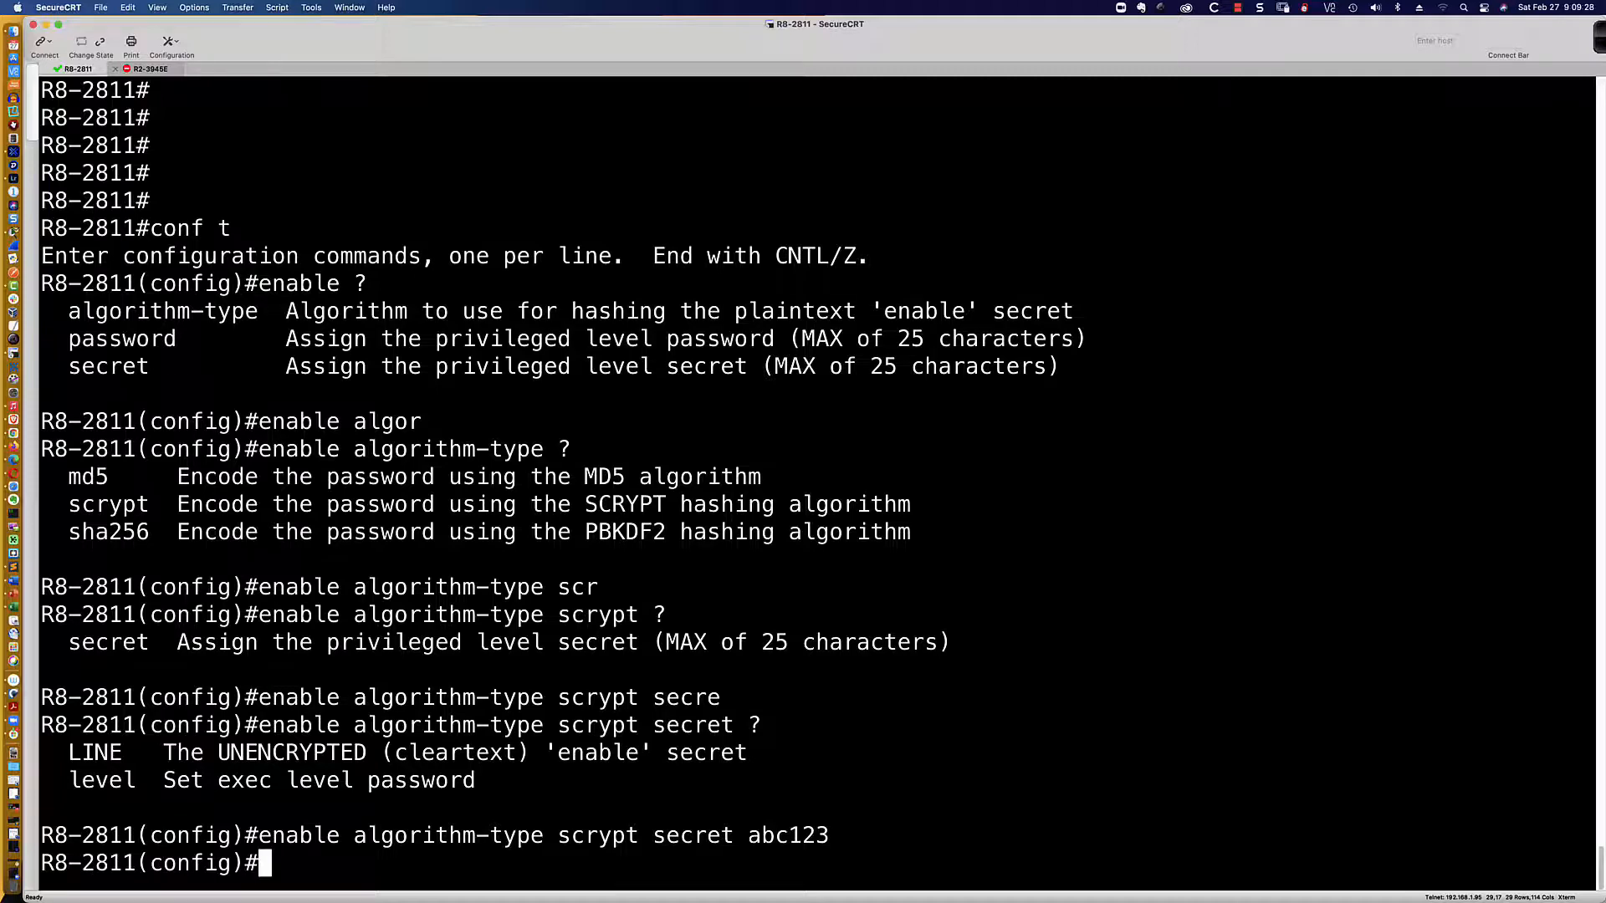
# Step: List the options available for the username admin command
pyautogui.write('username')
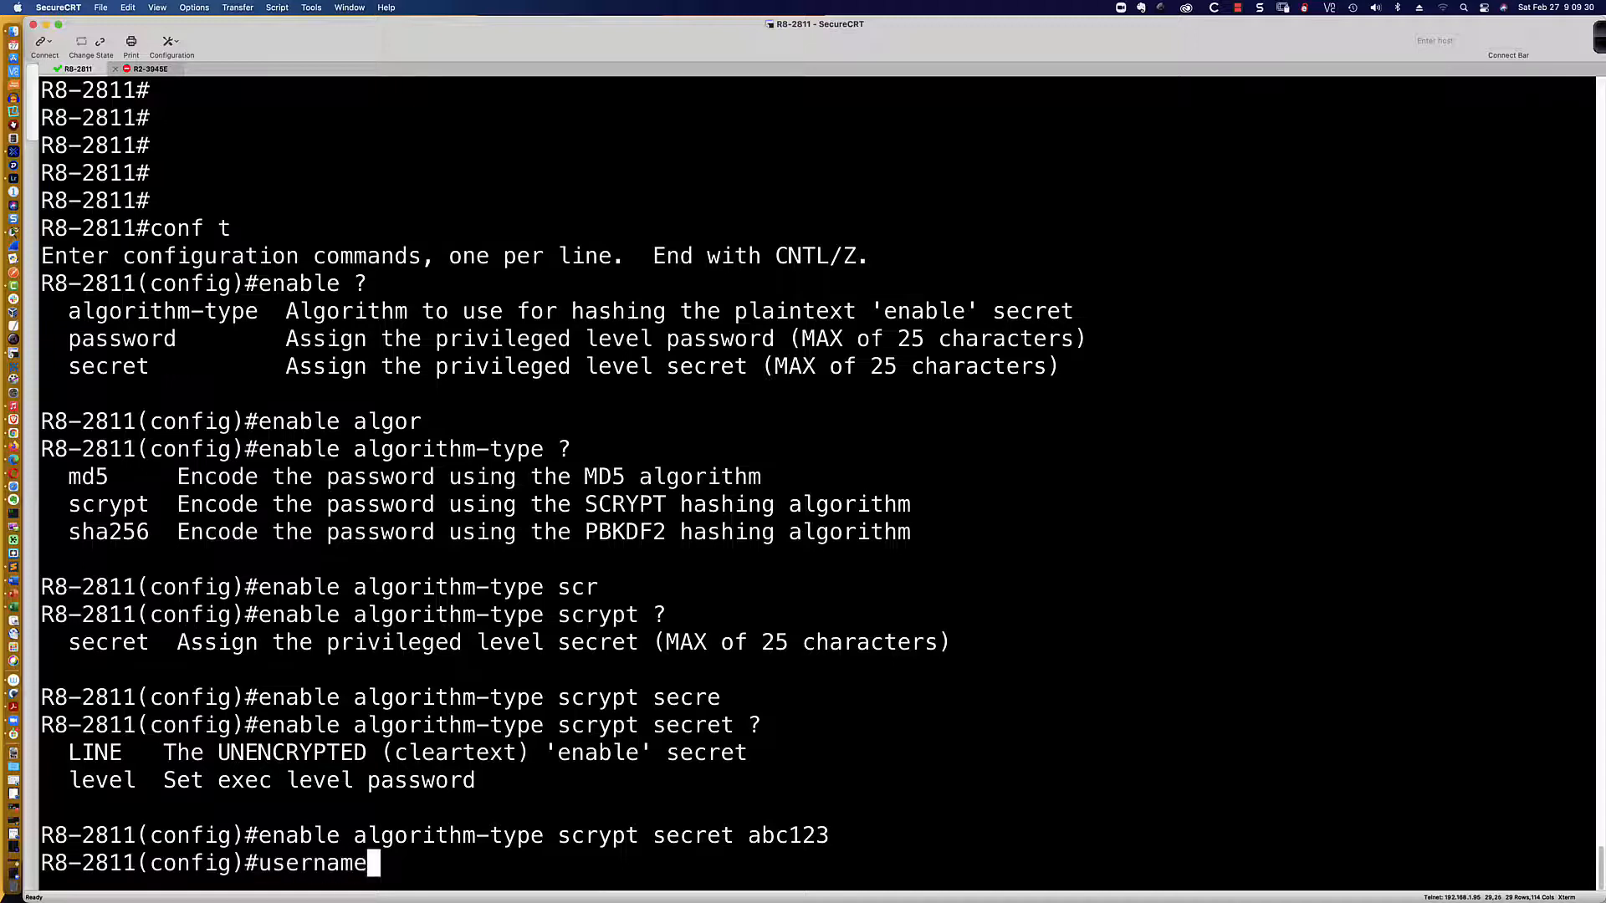
pyautogui.write(' admin pass')
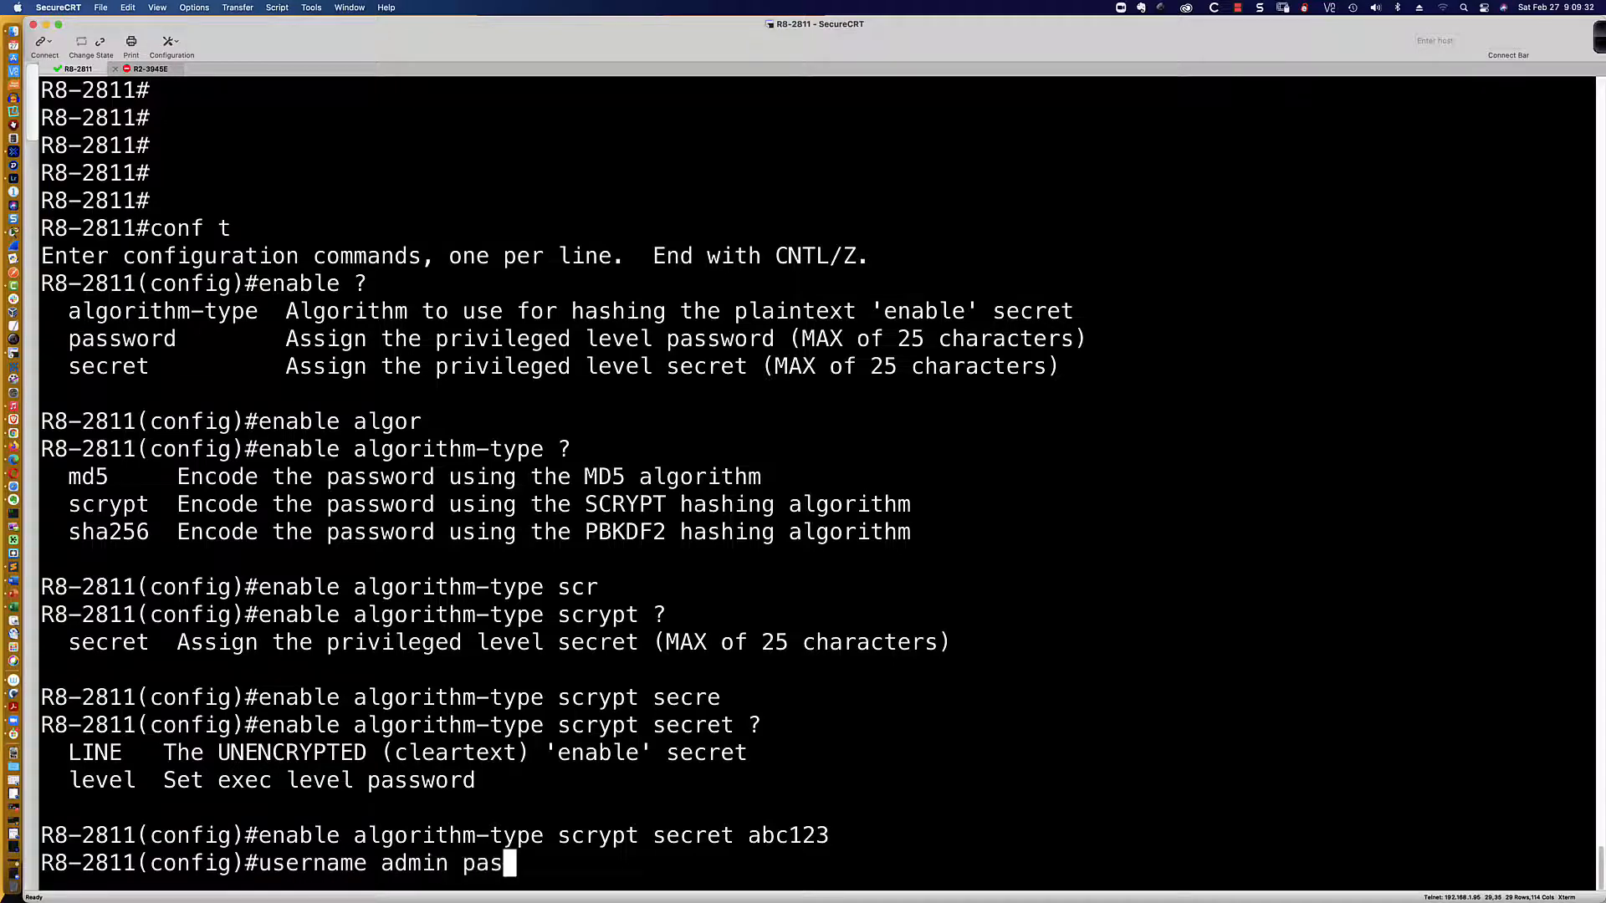
pyautogui.press('Tab')
pyautogui.press('BackSpace')
pyautogui.press('BackSpace')
pyautogui.press('BackSpace')
pyautogui.press('BackSpace')
pyautogui.press('BackSpace')
pyautogui.press('BackSpace')
pyautogui.press('BackSpace')
pyautogui.press('BackSpace')
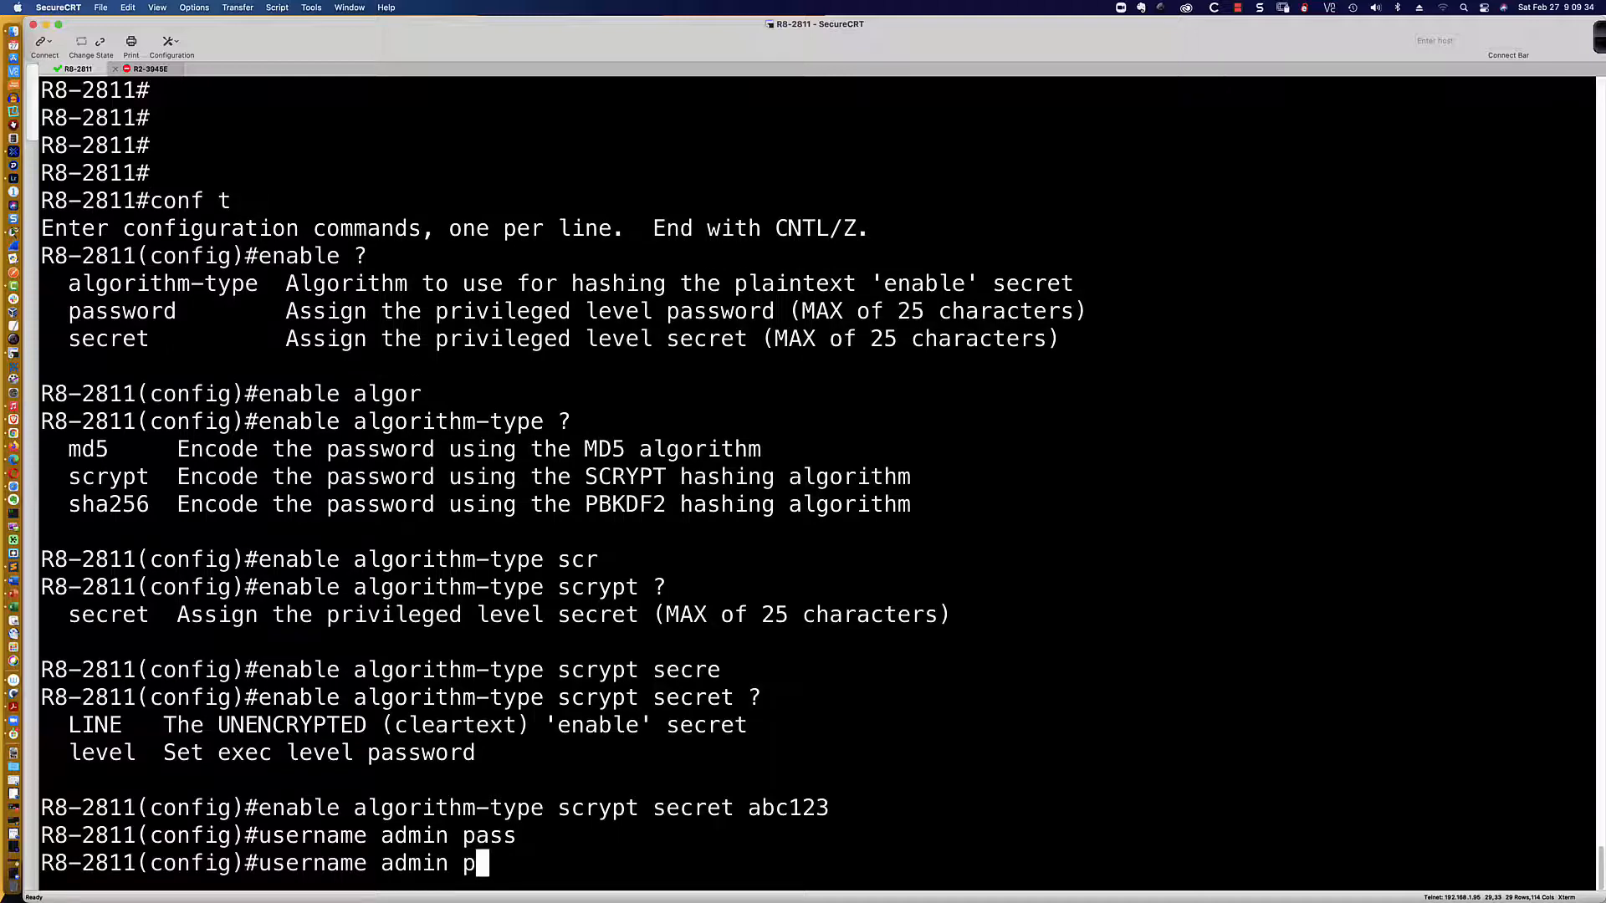
pyautogui.write('?')
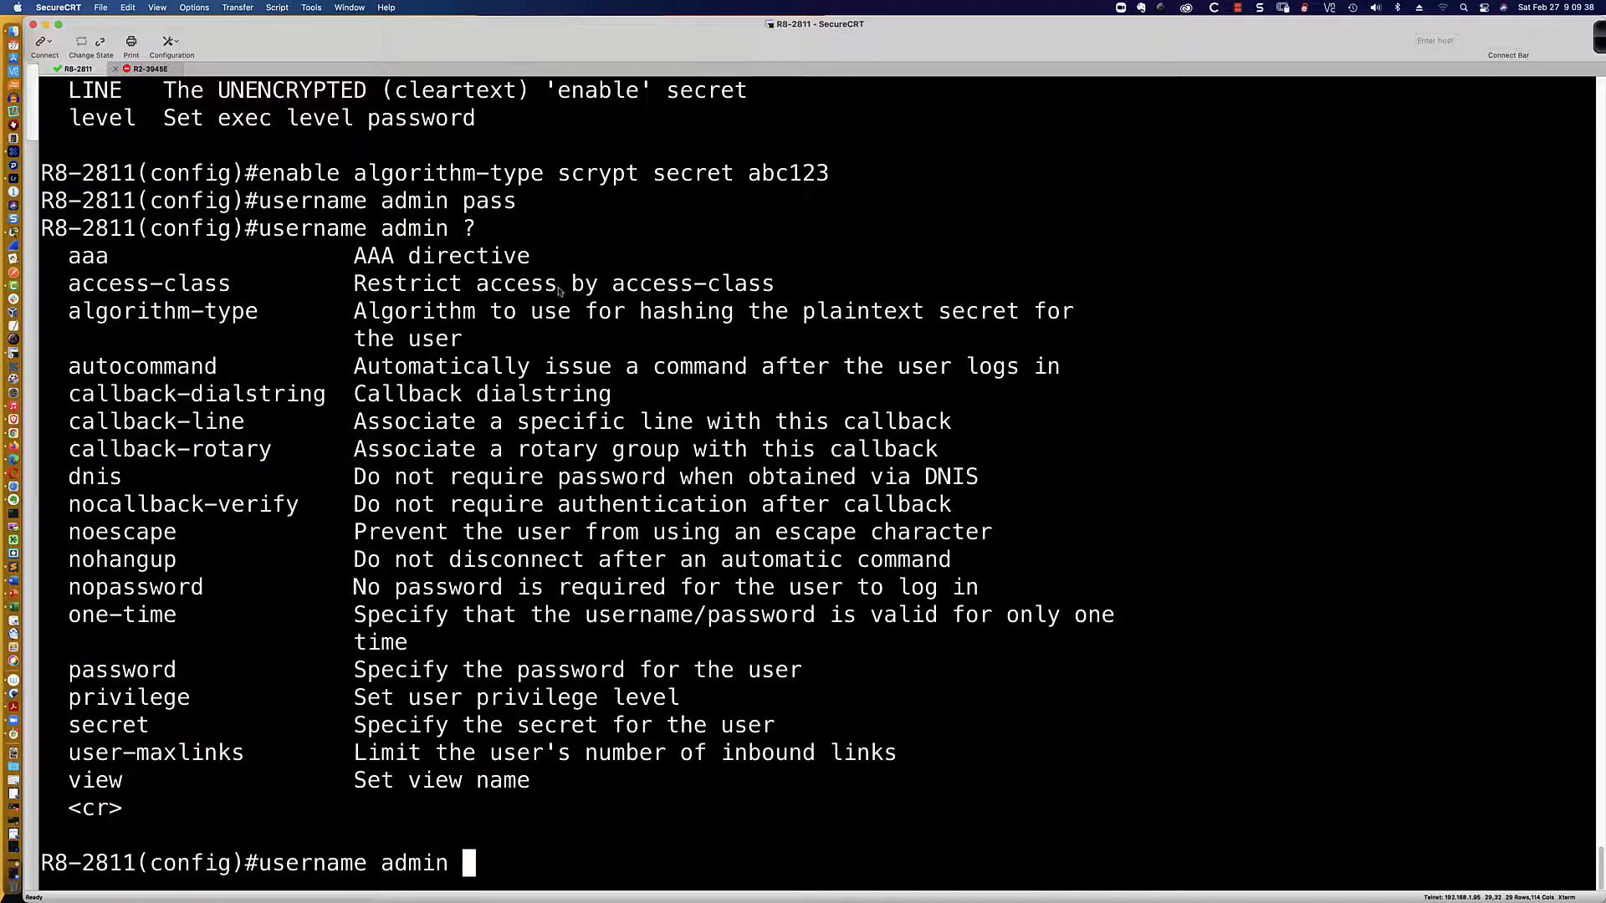
# Step: Highlight the algorithm-type help entry, then extend the admin user command with algorithm-type sha256
pyautogui.moveTo(57, 314); pyautogui.dragTo(259, 316)
pyautogui.moveTo(444, 320); pyautogui.dragTo(465, 342)
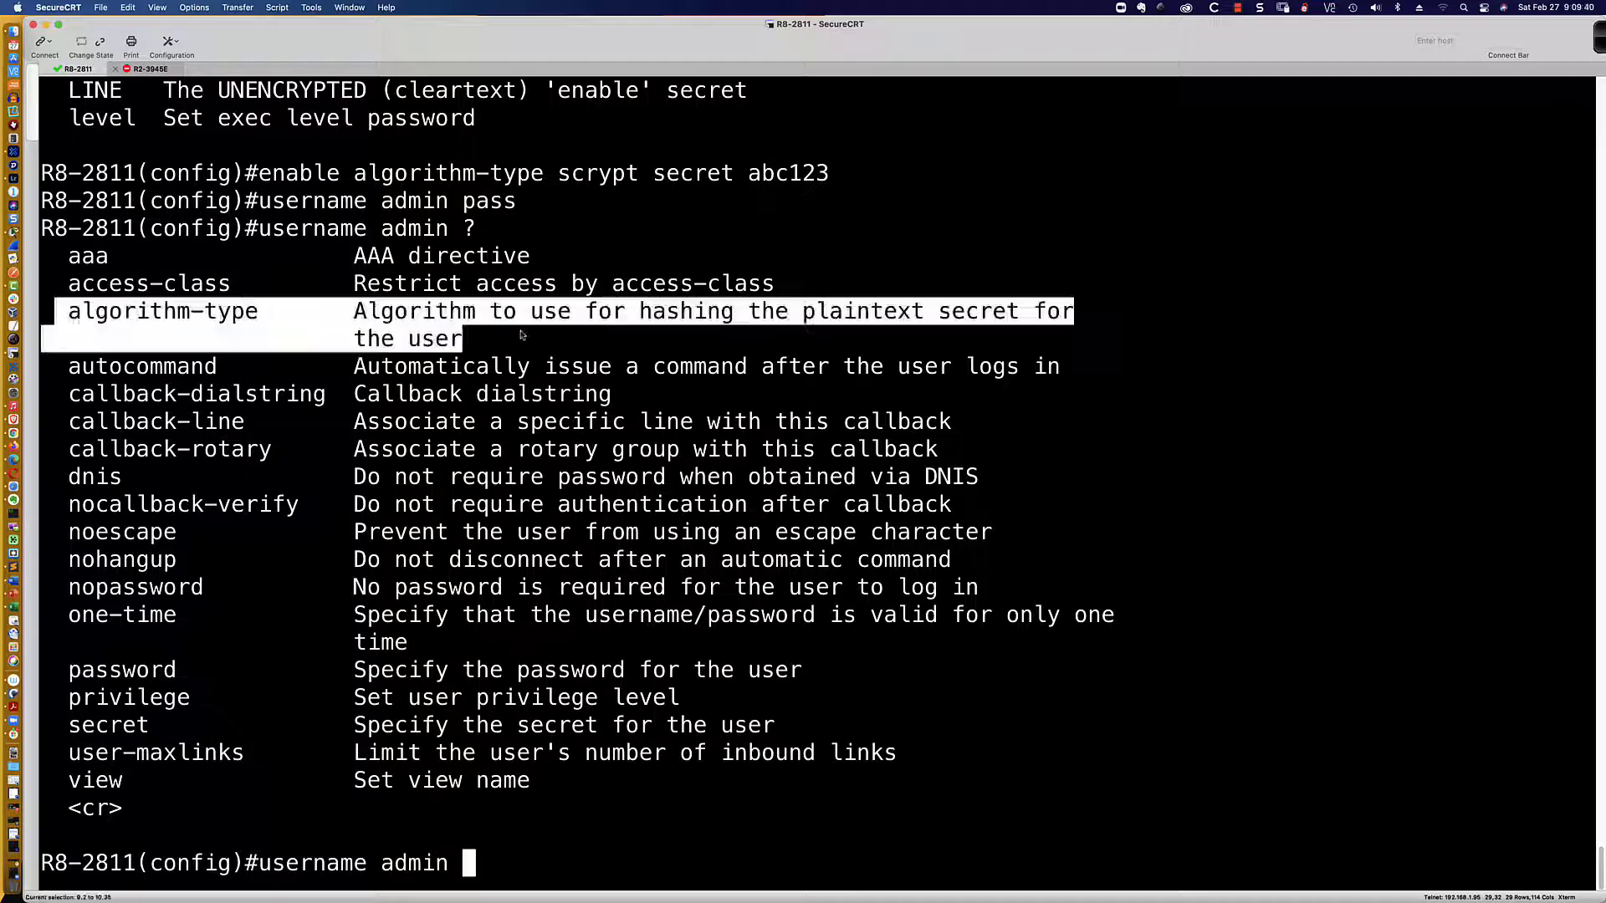
pyautogui.click(506, 866)
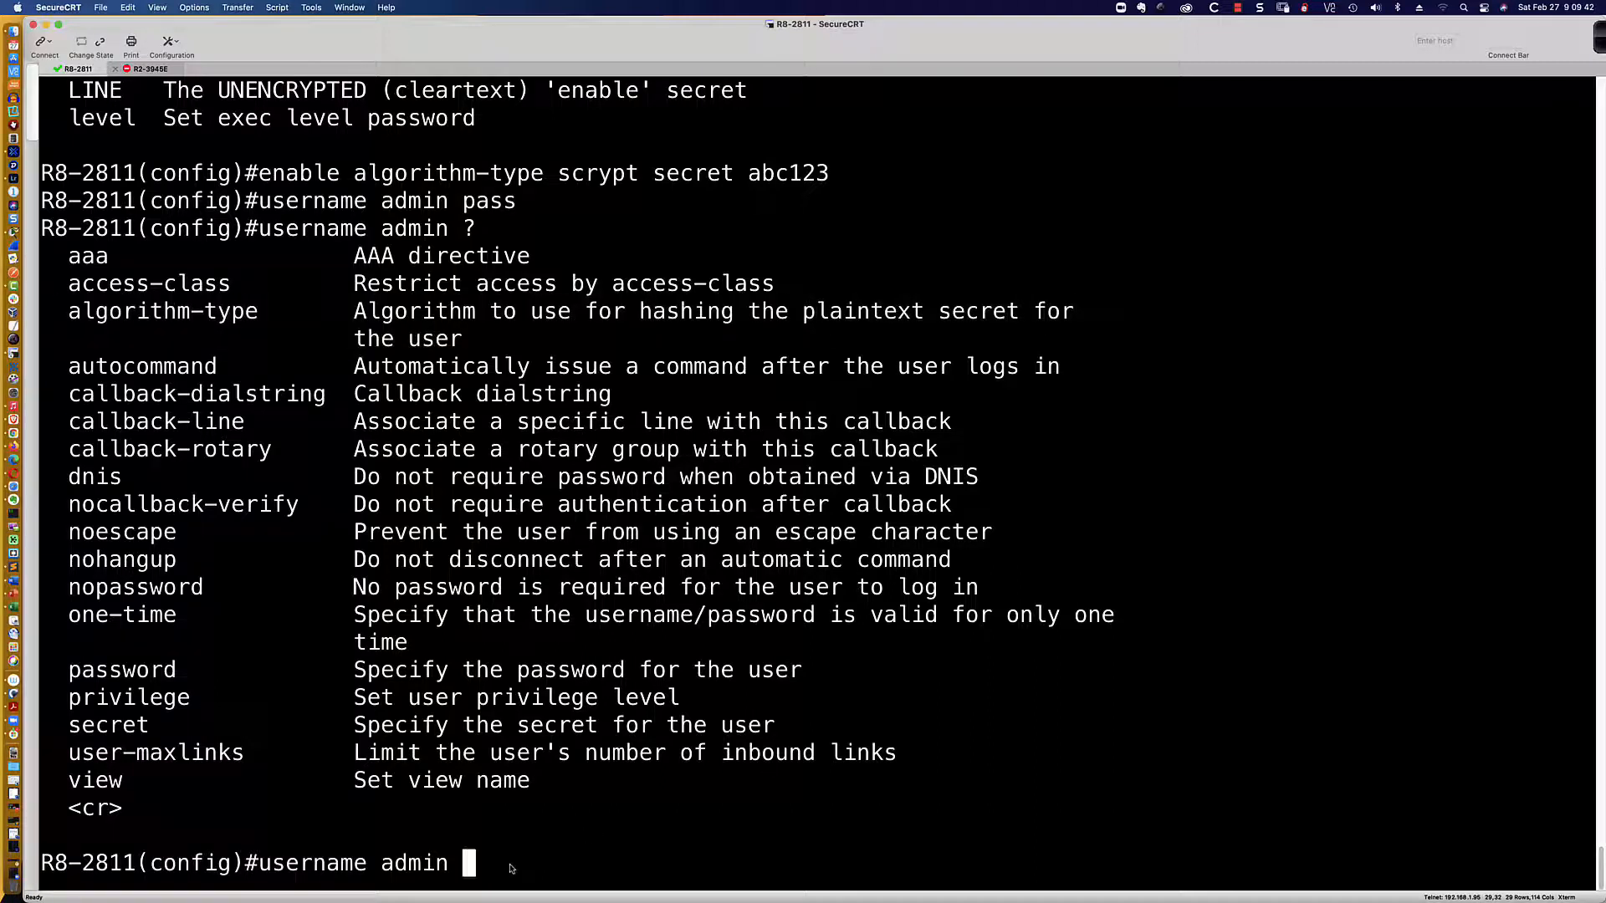
pyautogui.write('alro')
pyautogui.press('Tab')
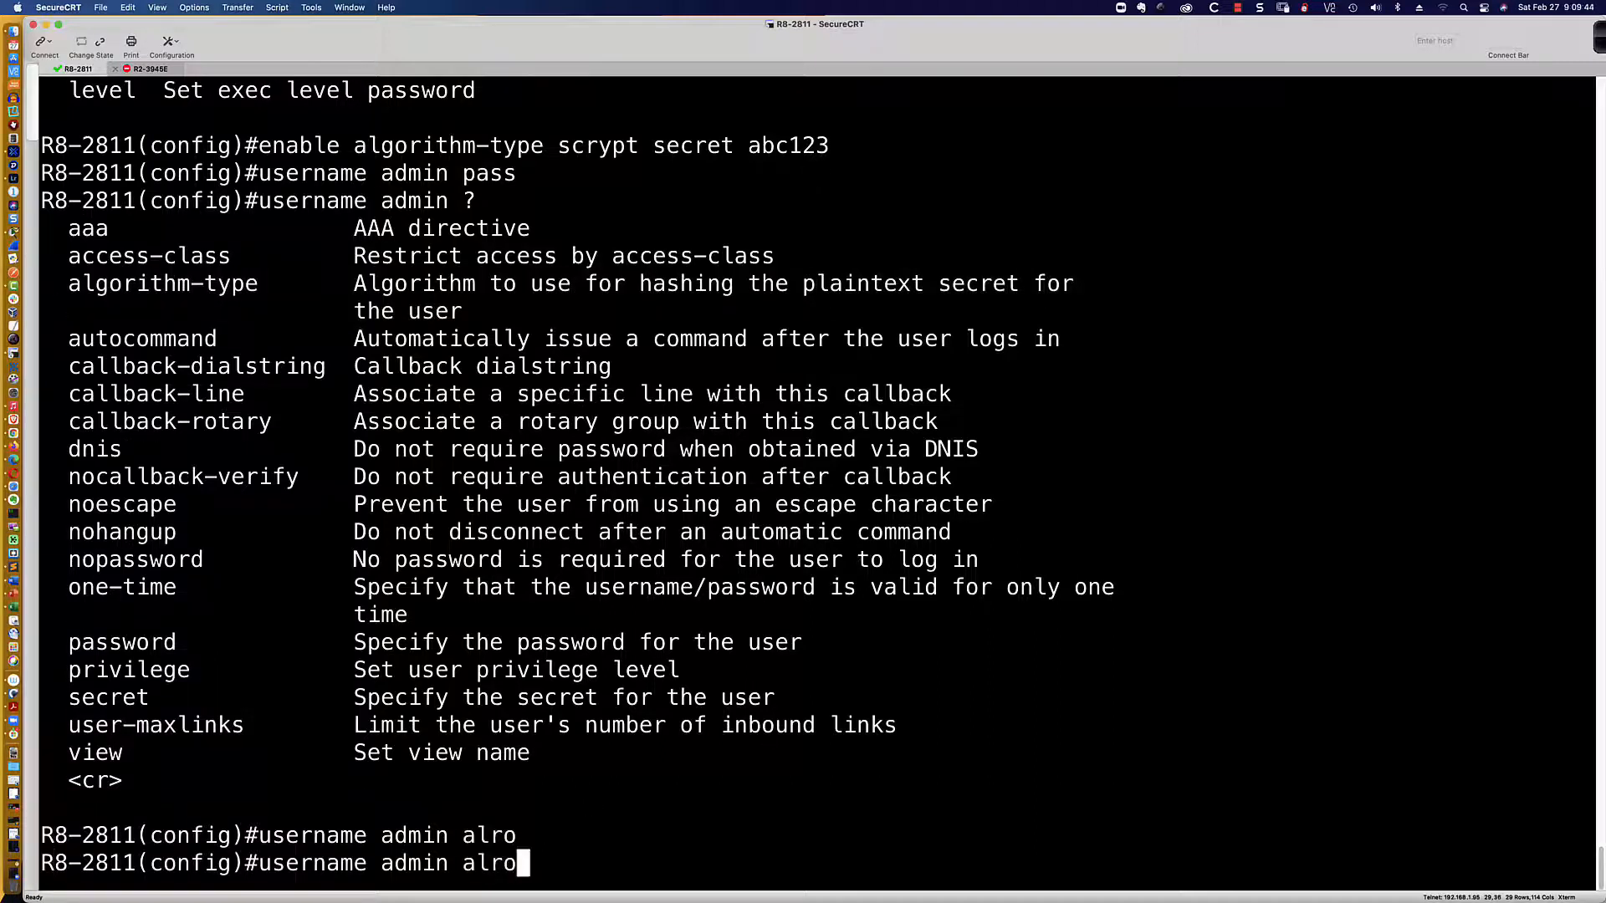
pyautogui.press('BackSpace')
pyautogui.press('BackSpace')
pyautogui.write('go')
pyautogui.press('Tab')
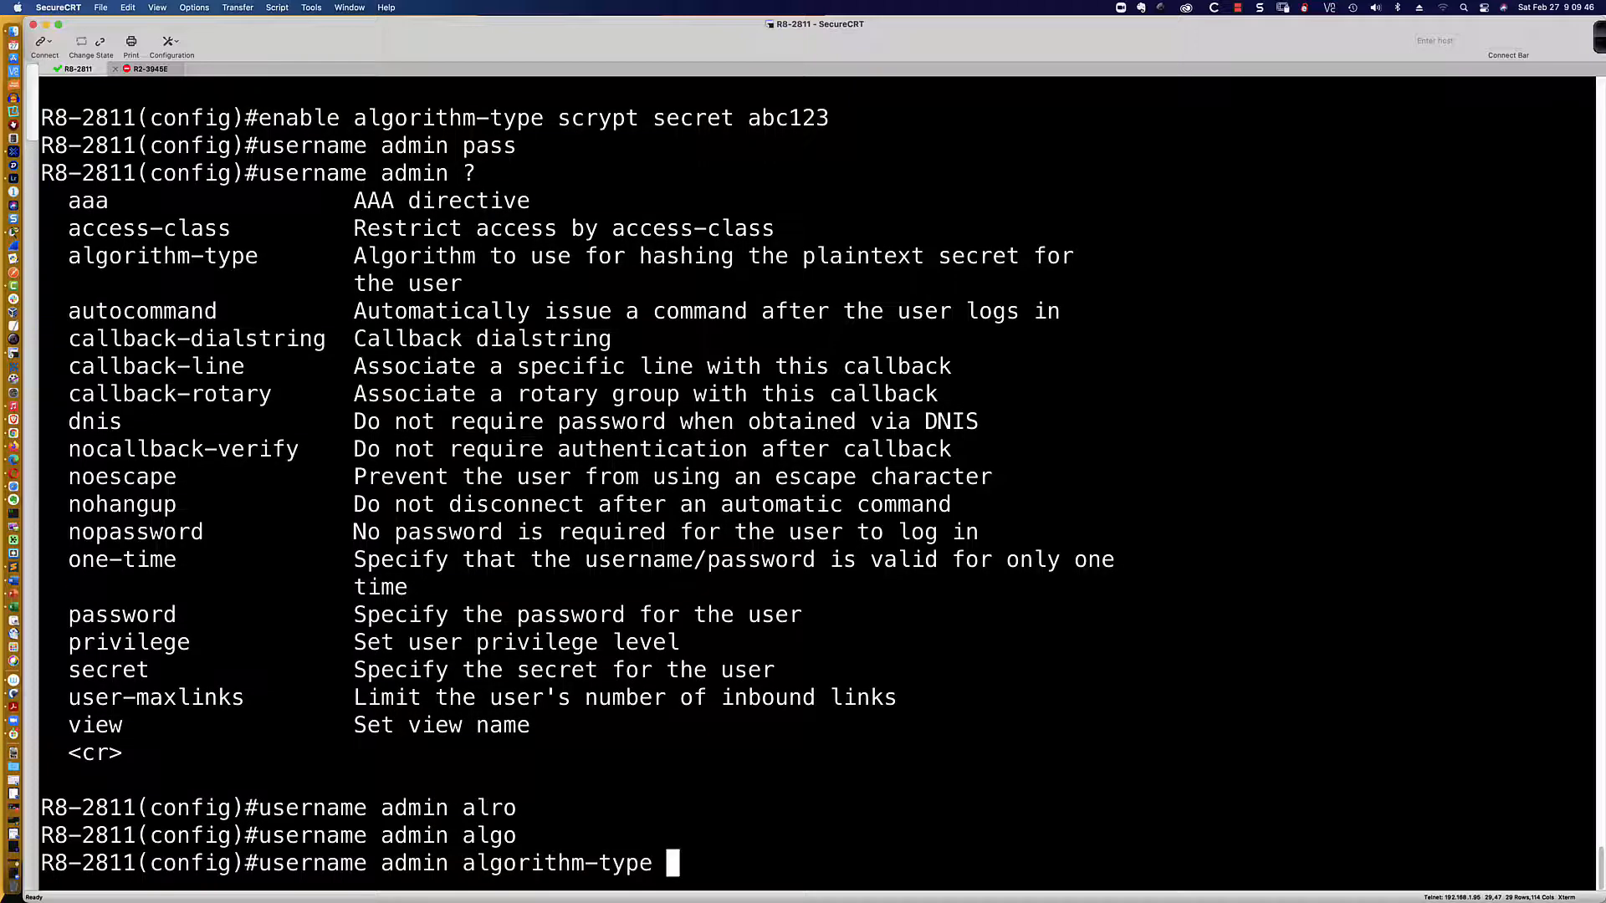
pyautogui.write('sh')
pyautogui.press('Tab')
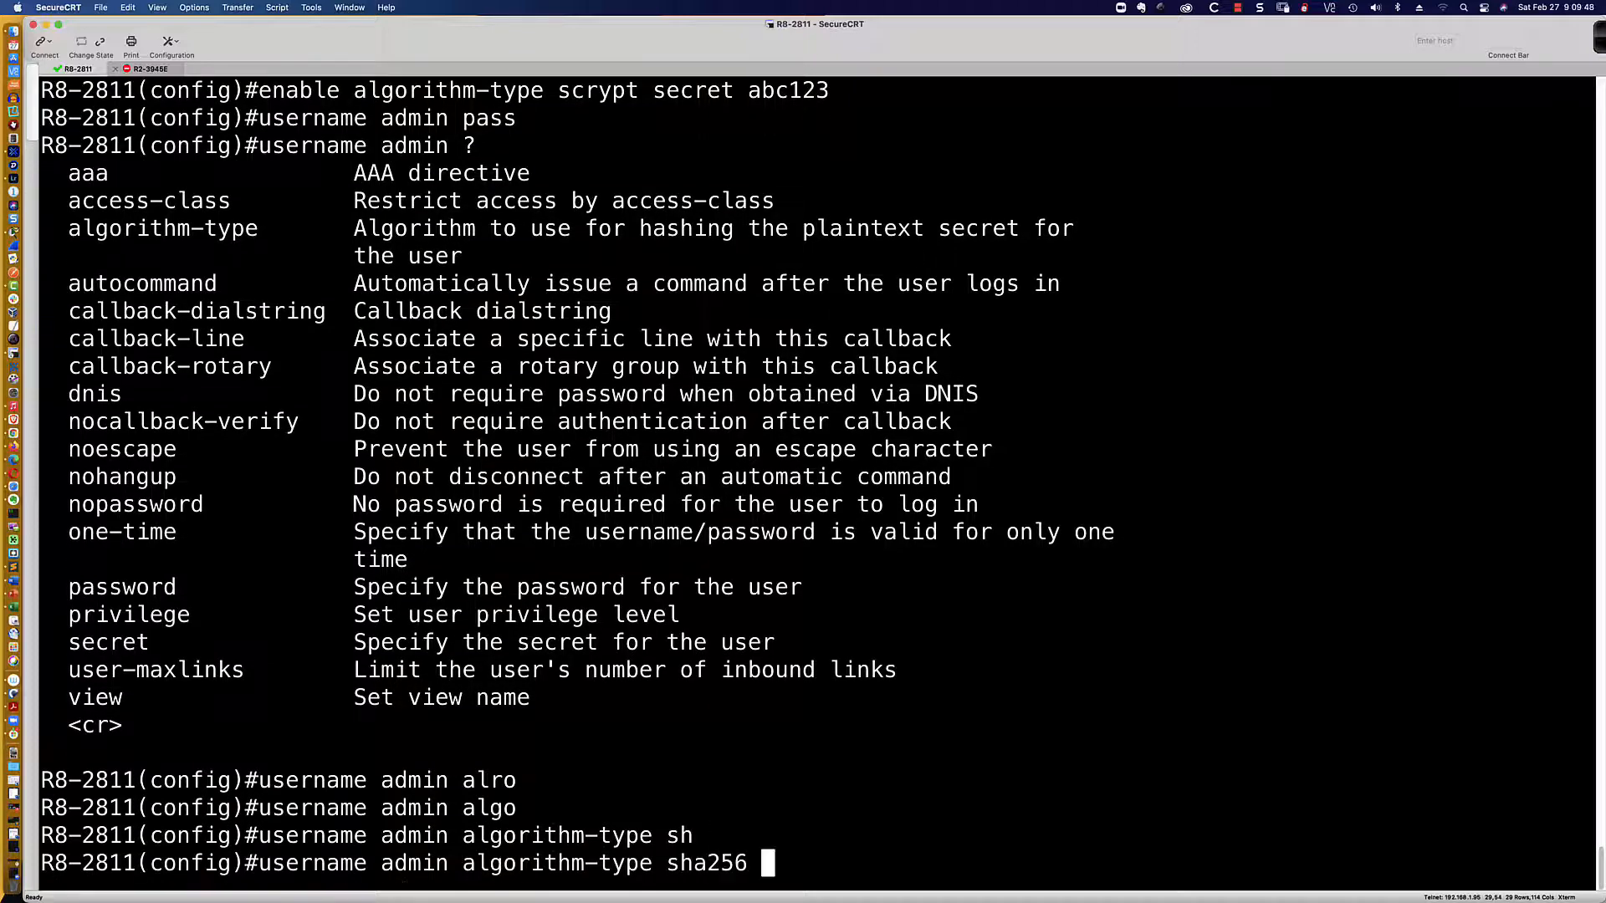
# Step: Complete the command with a secret password, creating admin with a type 8 SHA-256 secret
pyautogui.write('?')
pyautogui.write('sec')
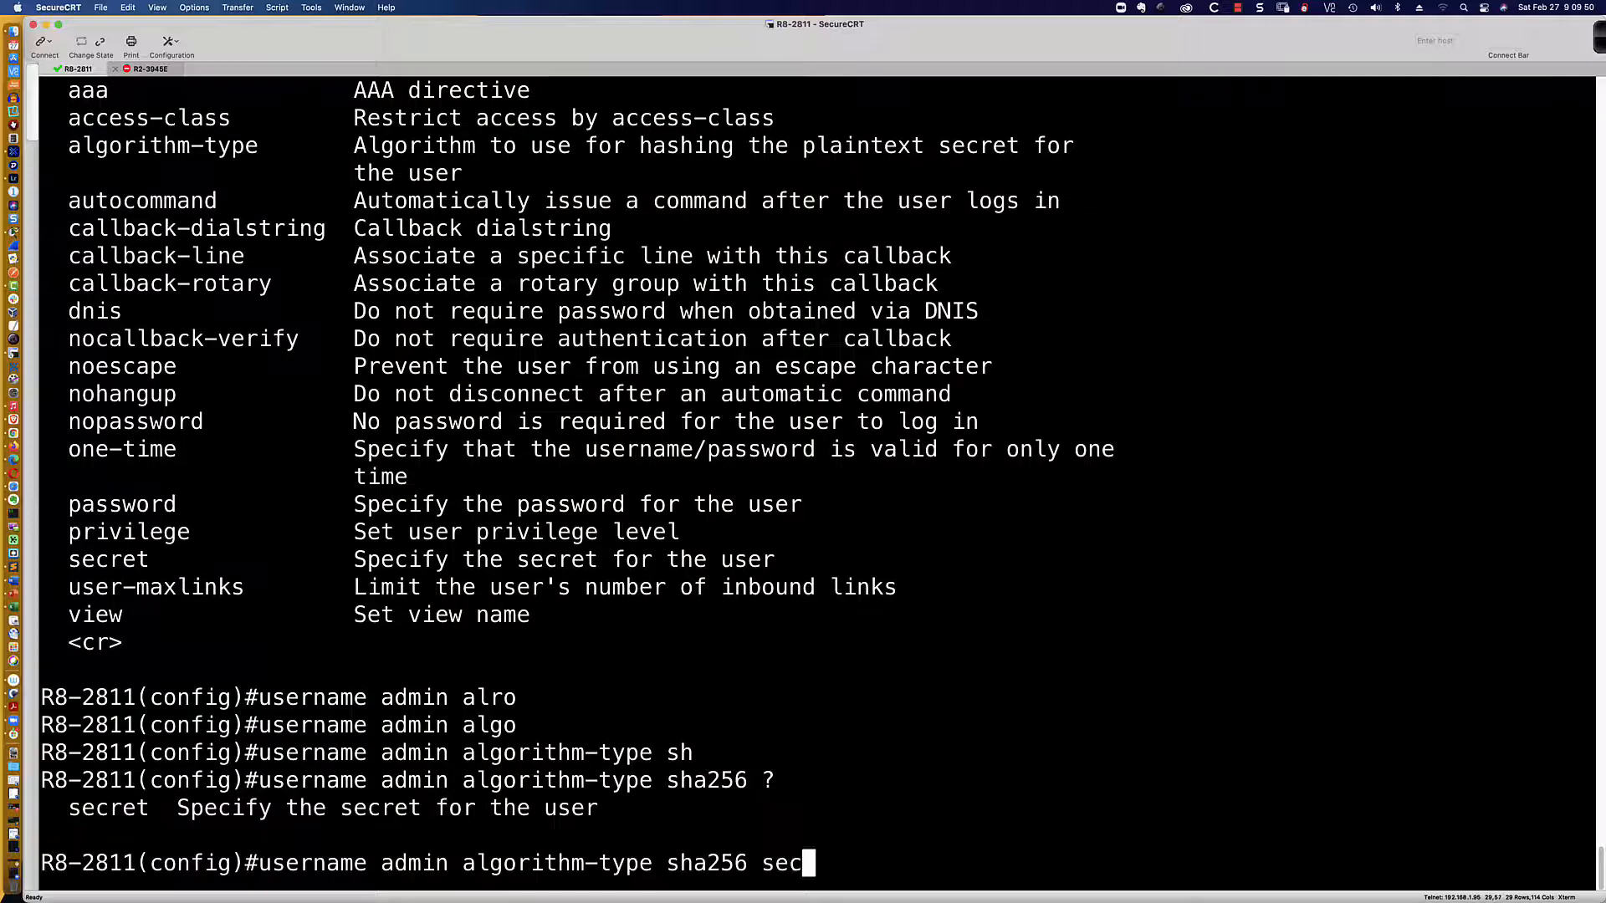
pyautogui.press('Tab')
pyautogui.write('?')
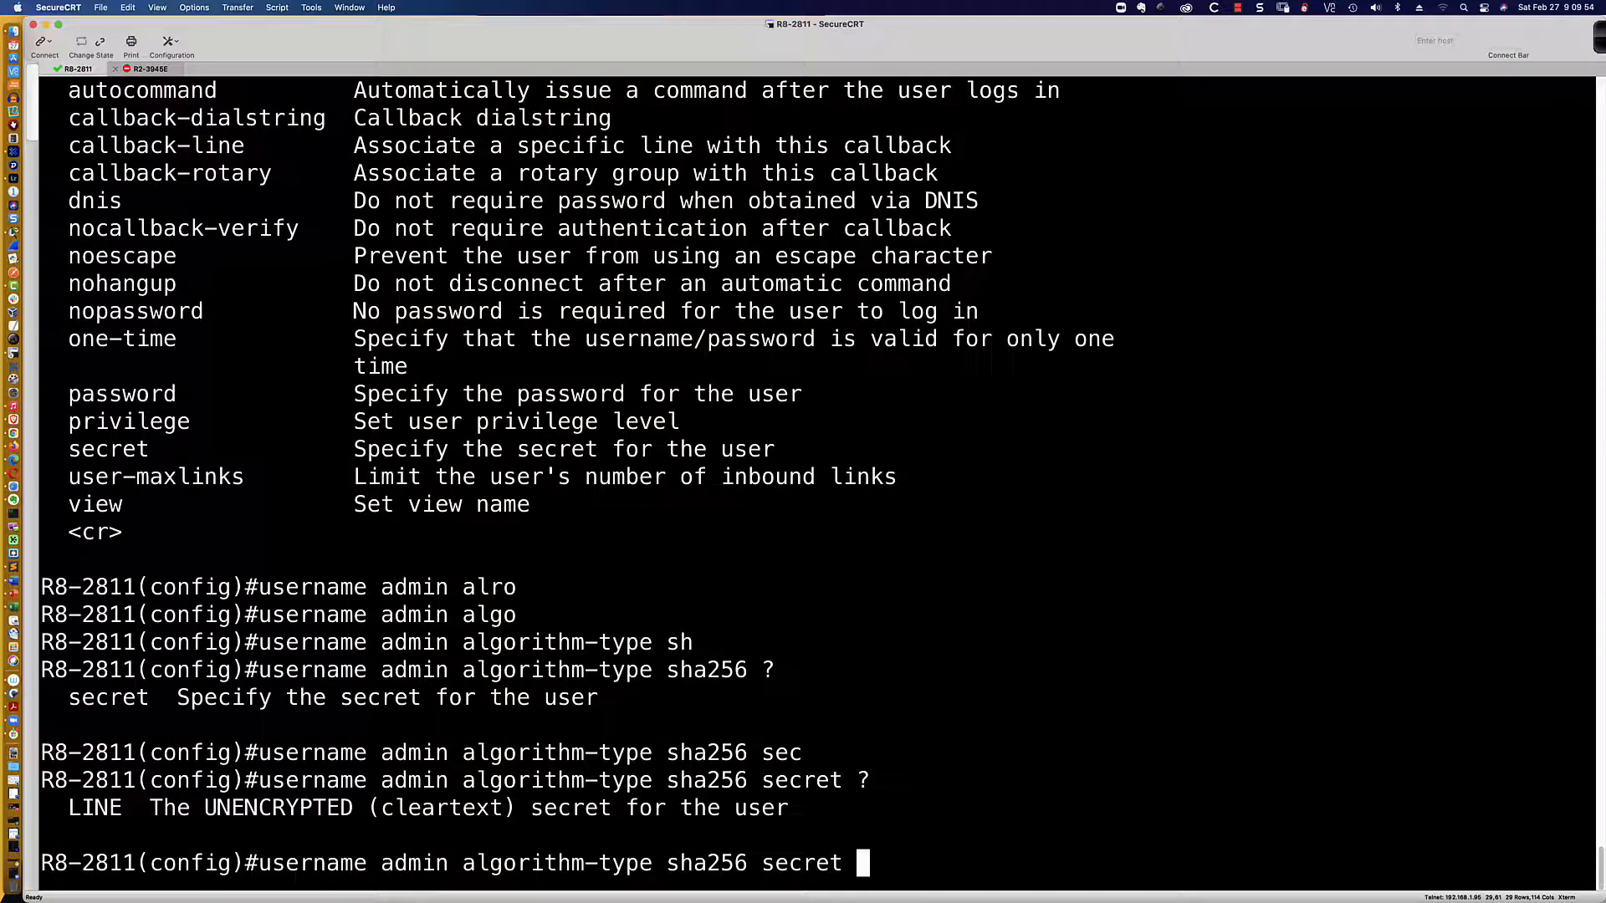
pyautogui.write('abc13')
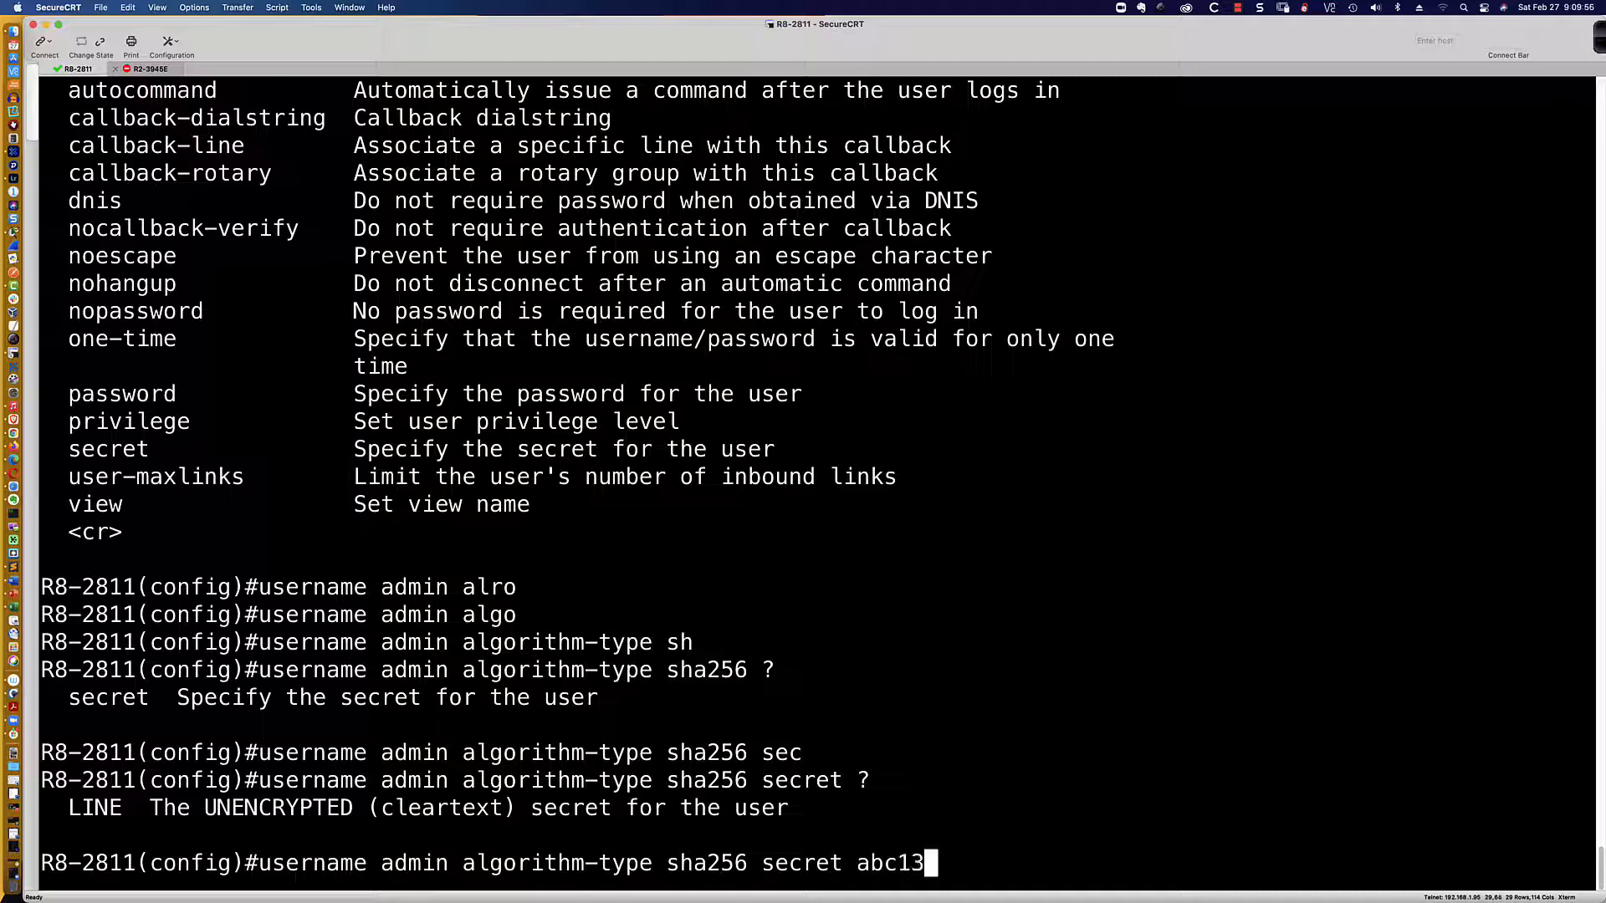
pyautogui.press('BackSpace')
pyautogui.press('BackSpace')
pyautogui.write('123')
pyautogui.press('Return')
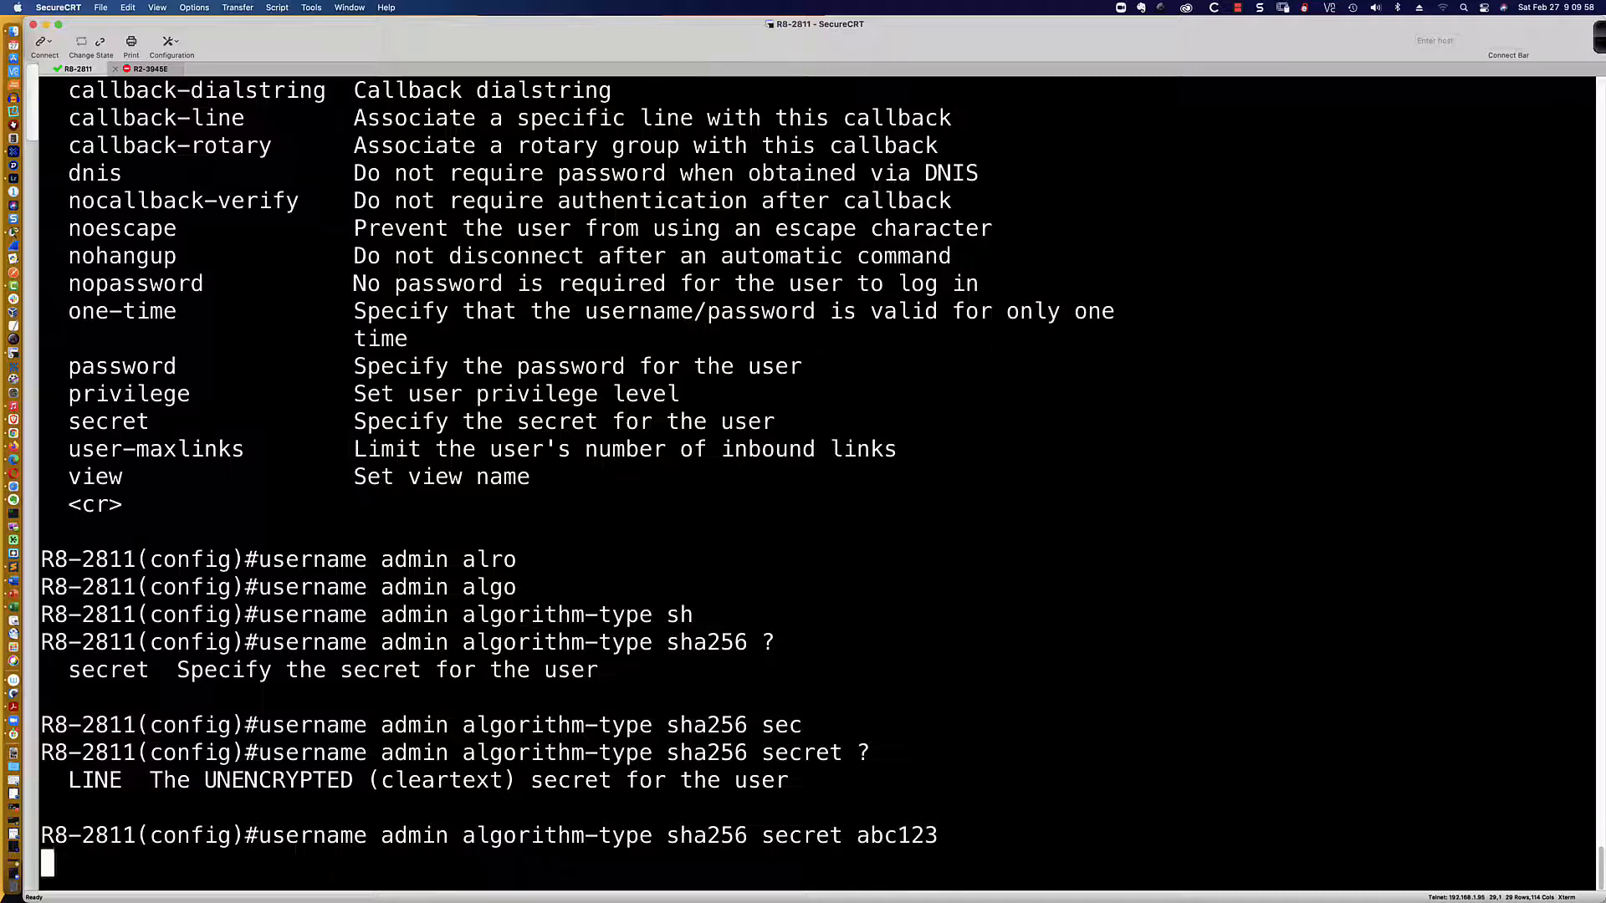
# Step: Begin entering 'do sh run | inc secret' to list the stored secrets
pyautogui.press('Return')
pyautogui.press('Return')
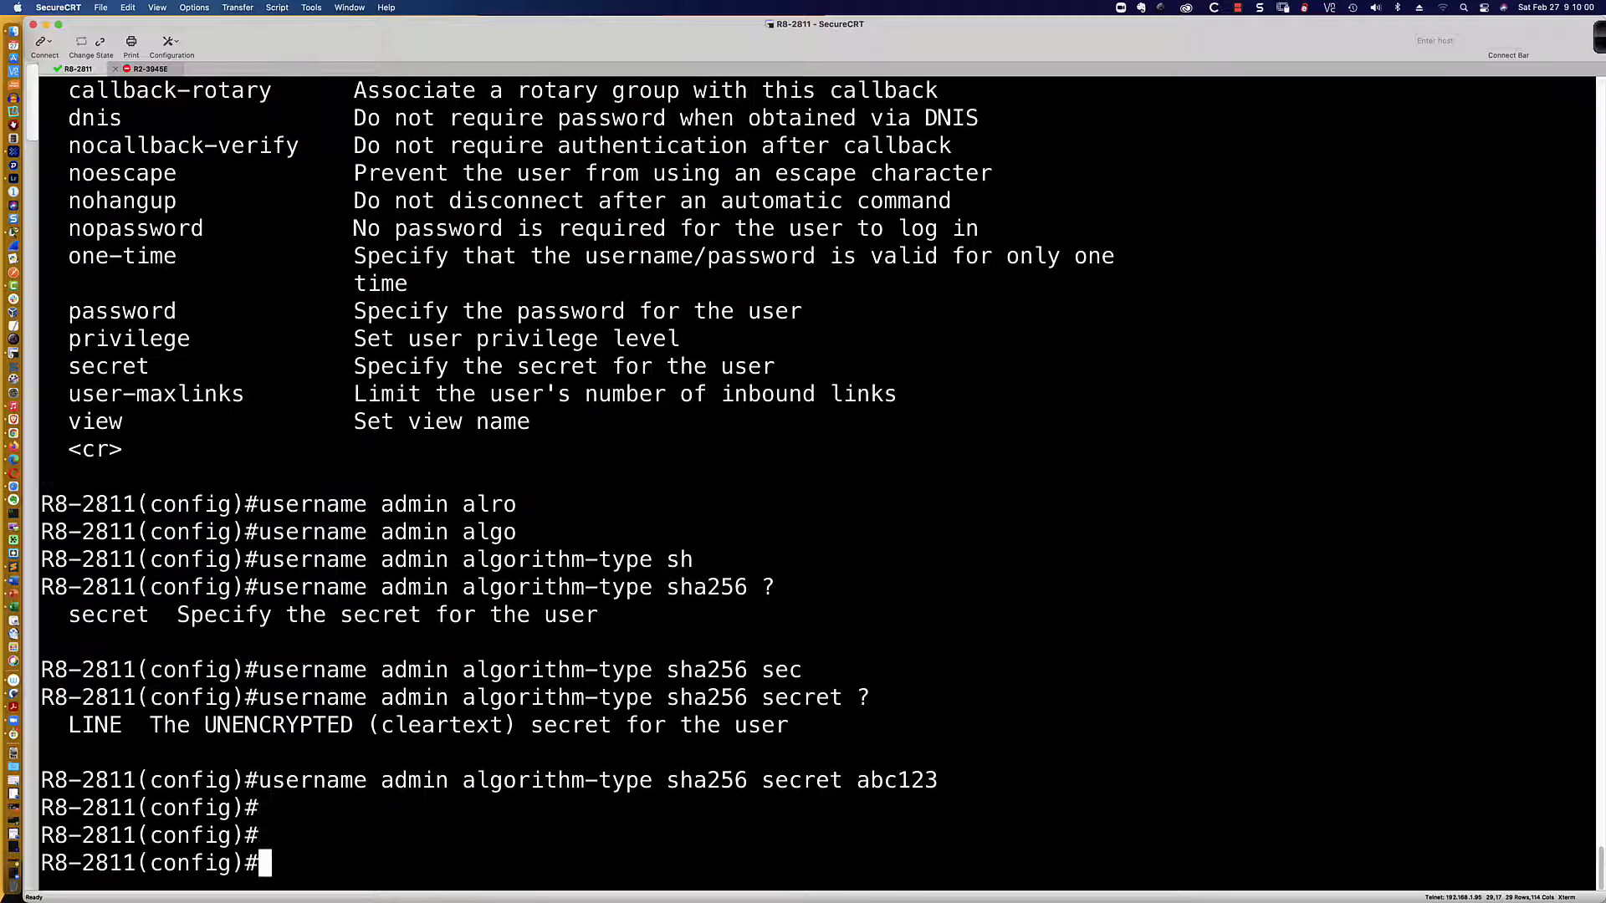
pyautogui.write('do sh run | inc')
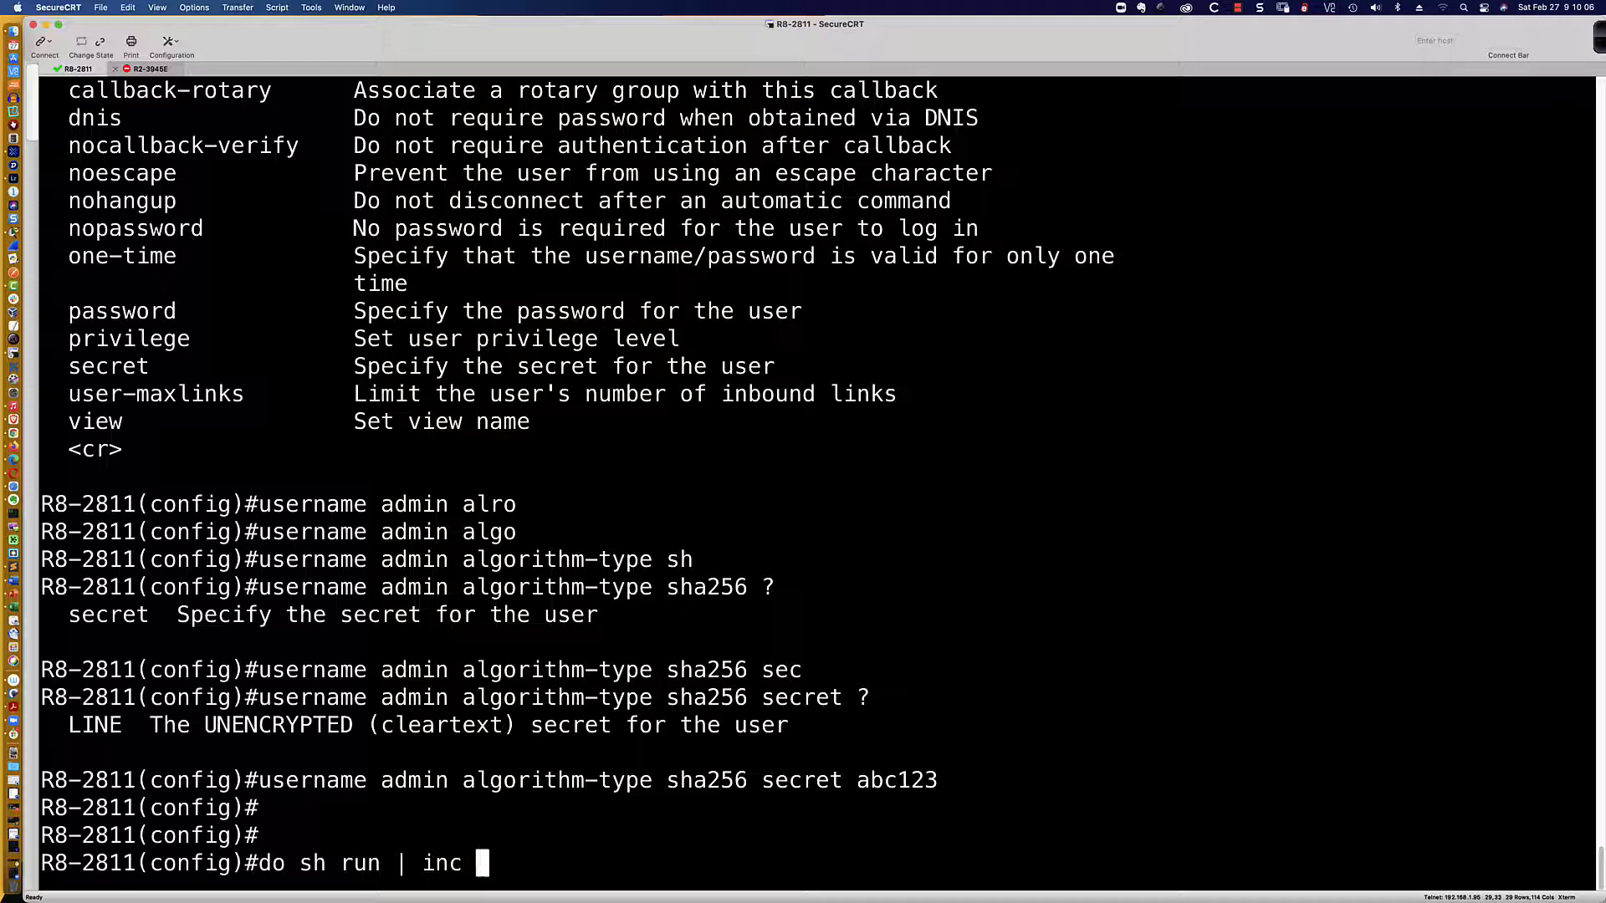
pyautogui.write('secret')
pyautogui.press('Return')
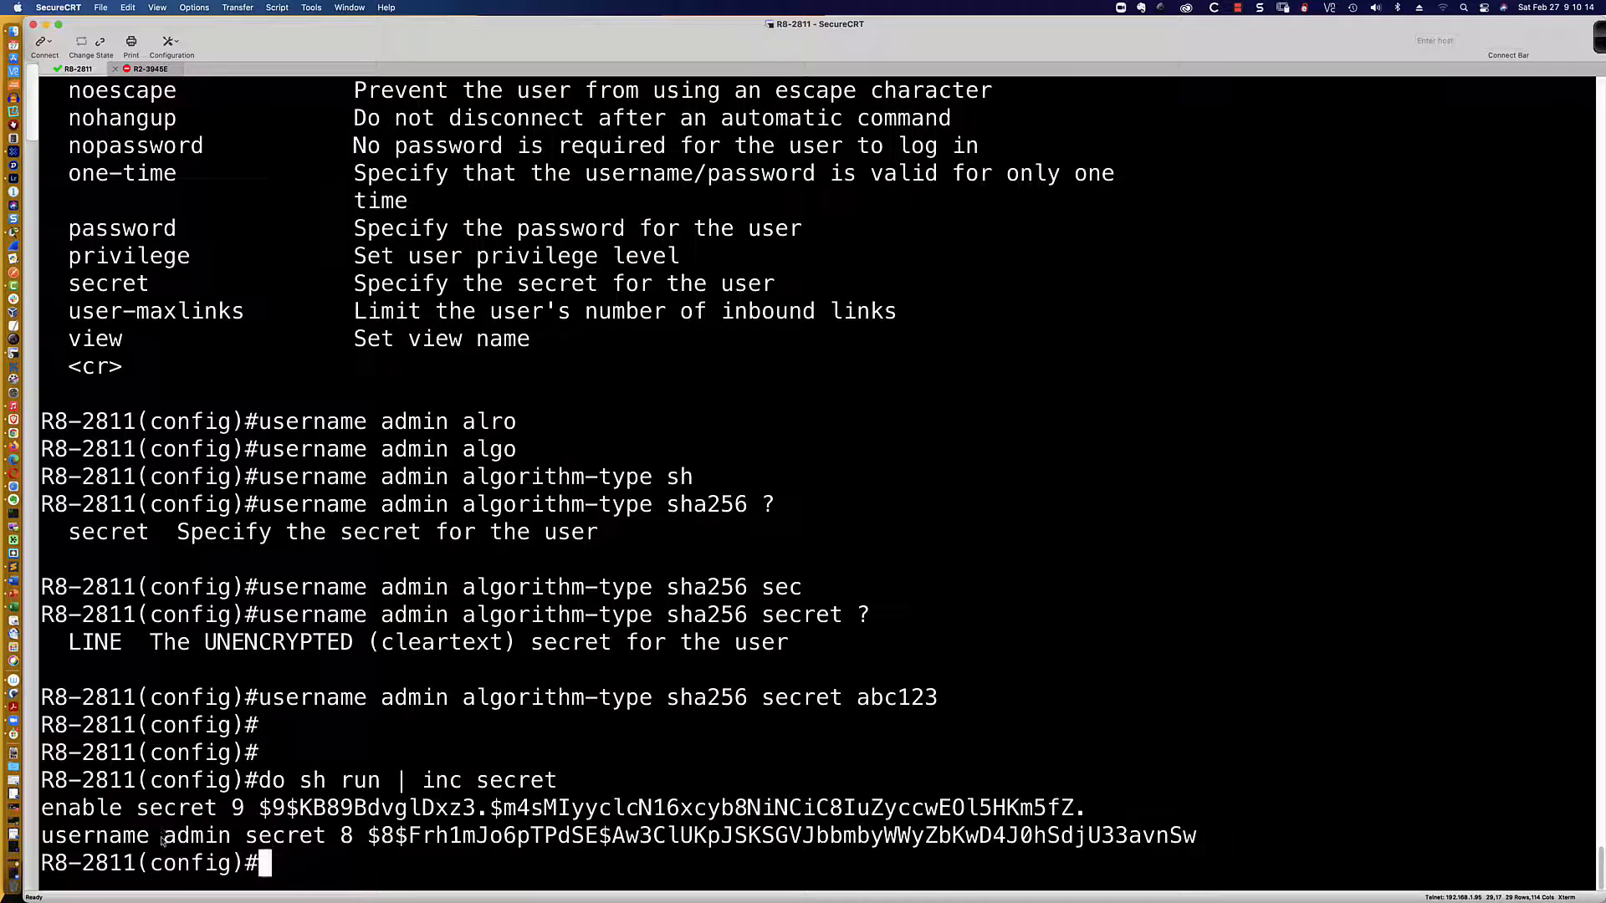
pyautogui.doubleClick(346, 836)
pyautogui.moveTo(346, 835); pyautogui.dragTo(1198, 838)
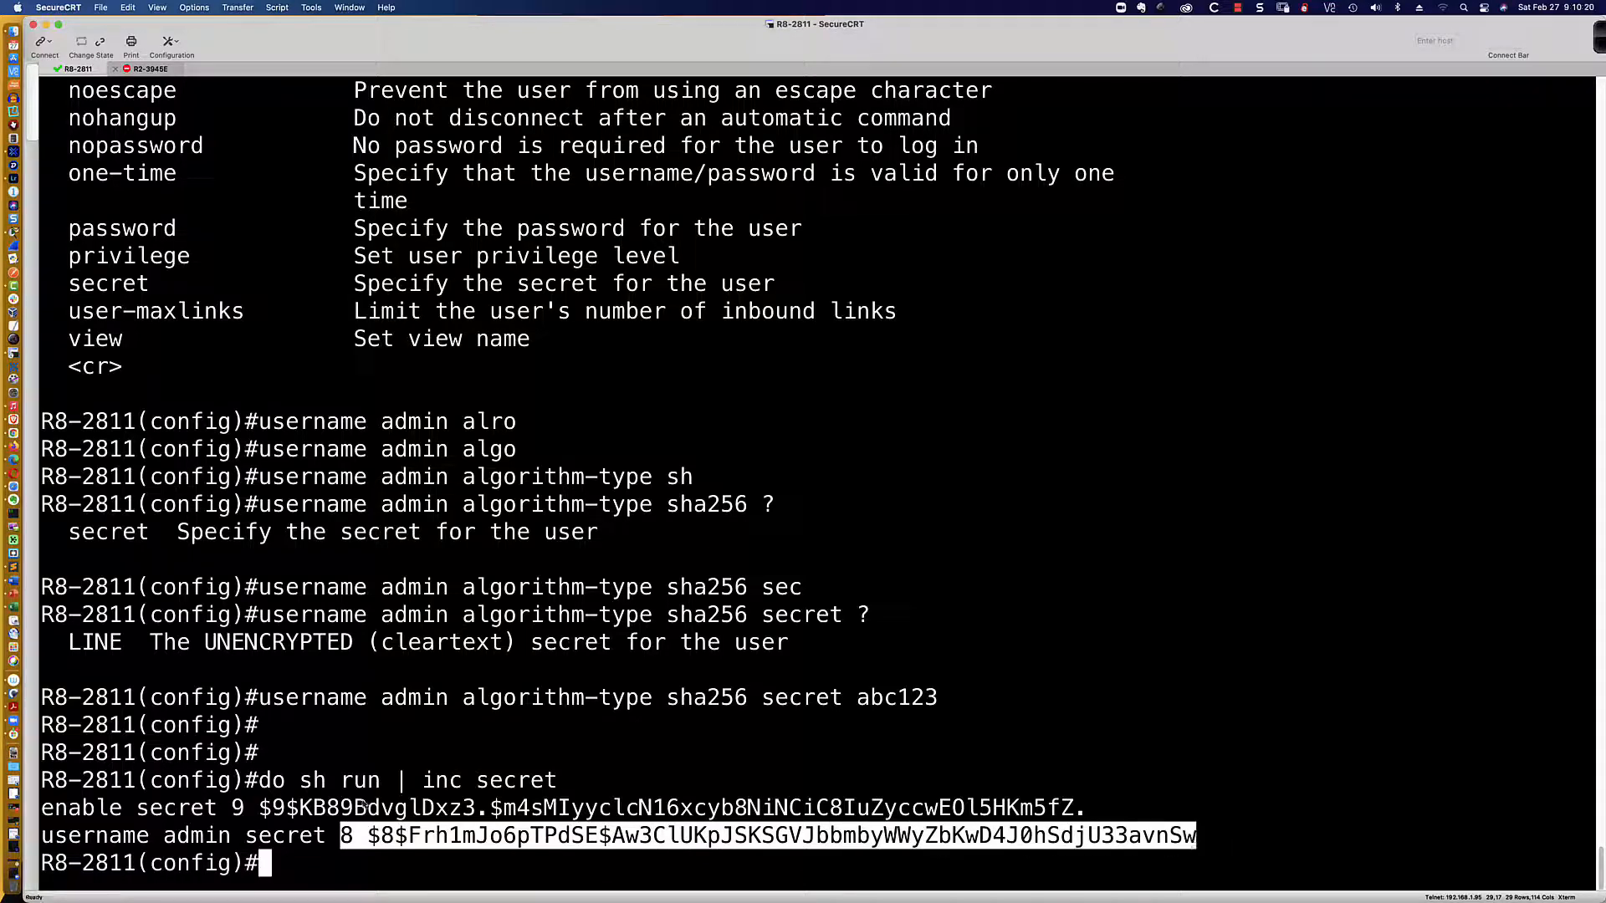
pyautogui.click(237, 807)
pyautogui.doubleClick(238, 807)
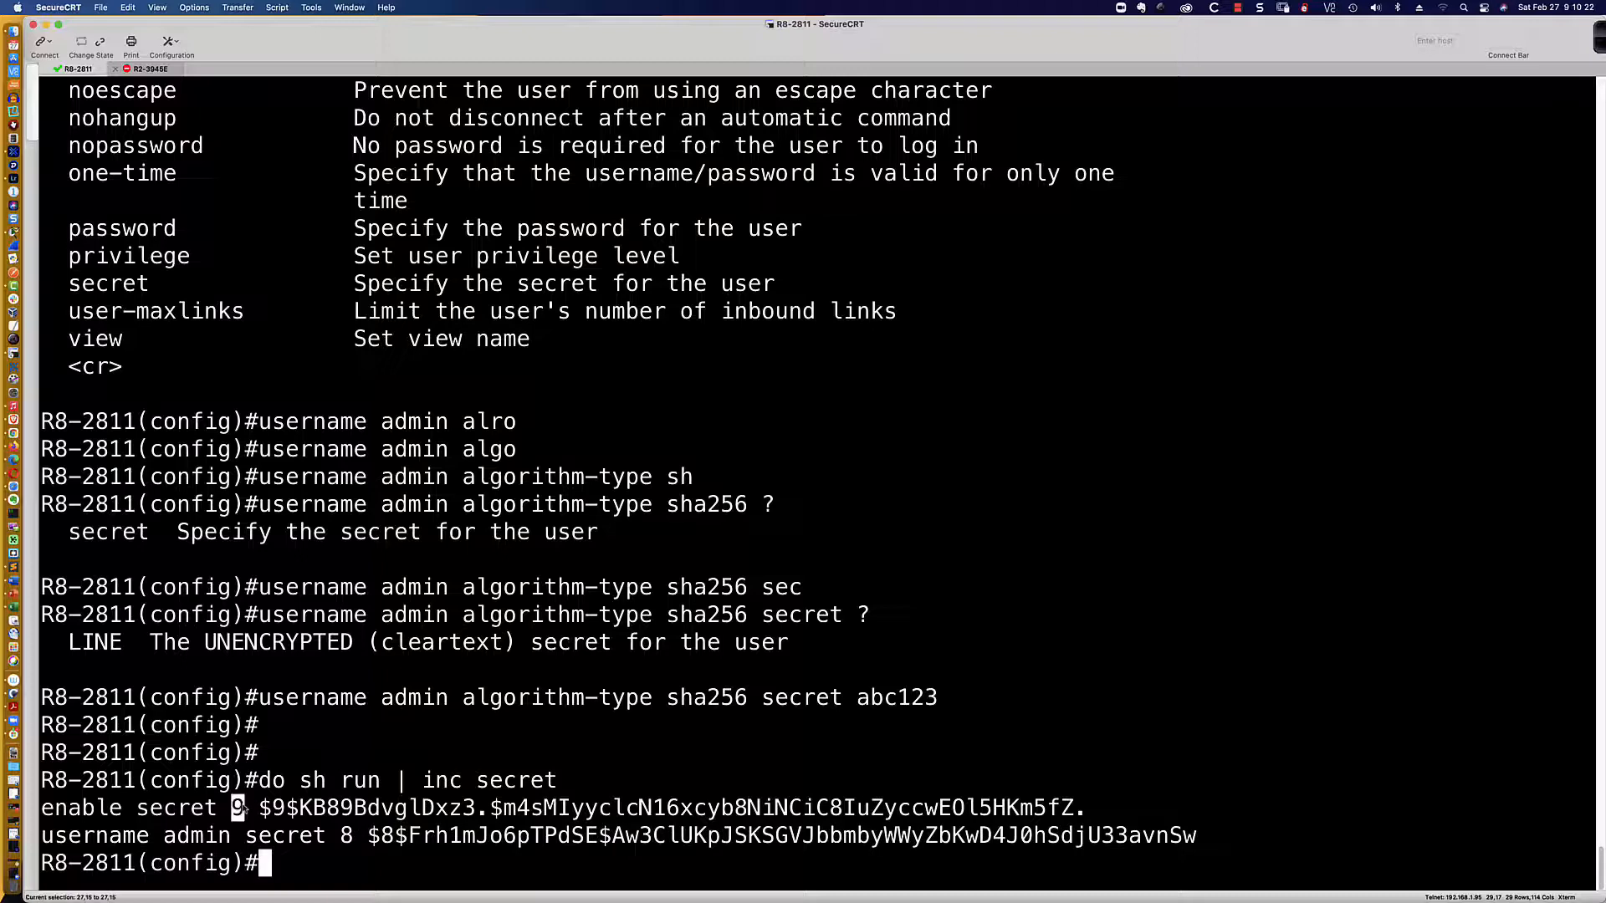
pyautogui.doubleClick(345, 835)
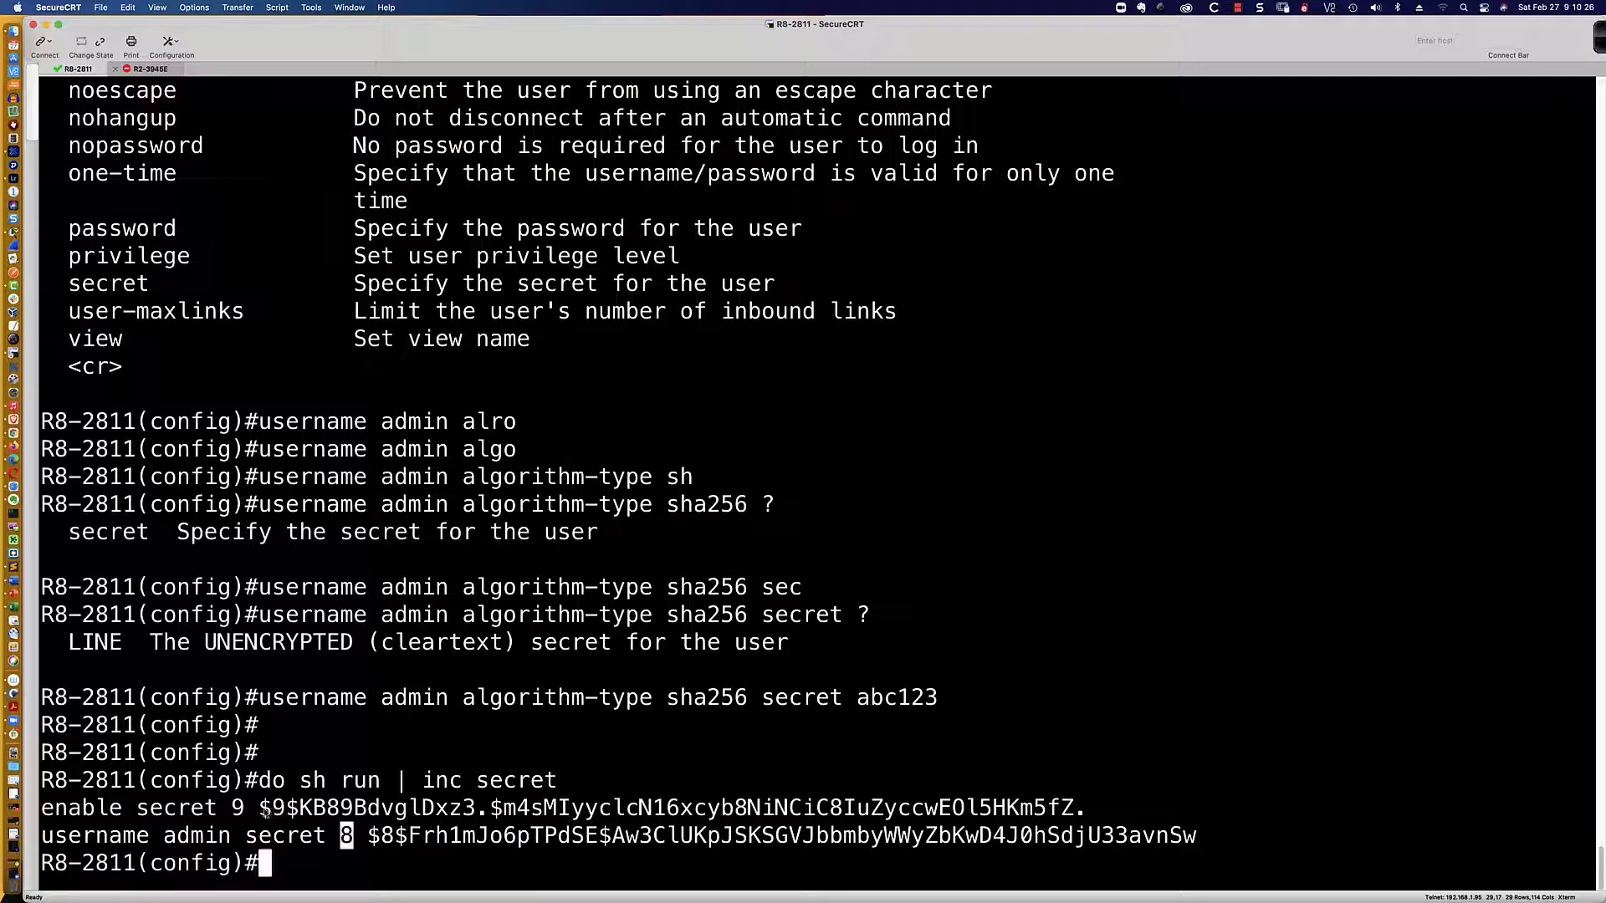
pyautogui.moveTo(262, 809); pyautogui.dragTo(1083, 824)
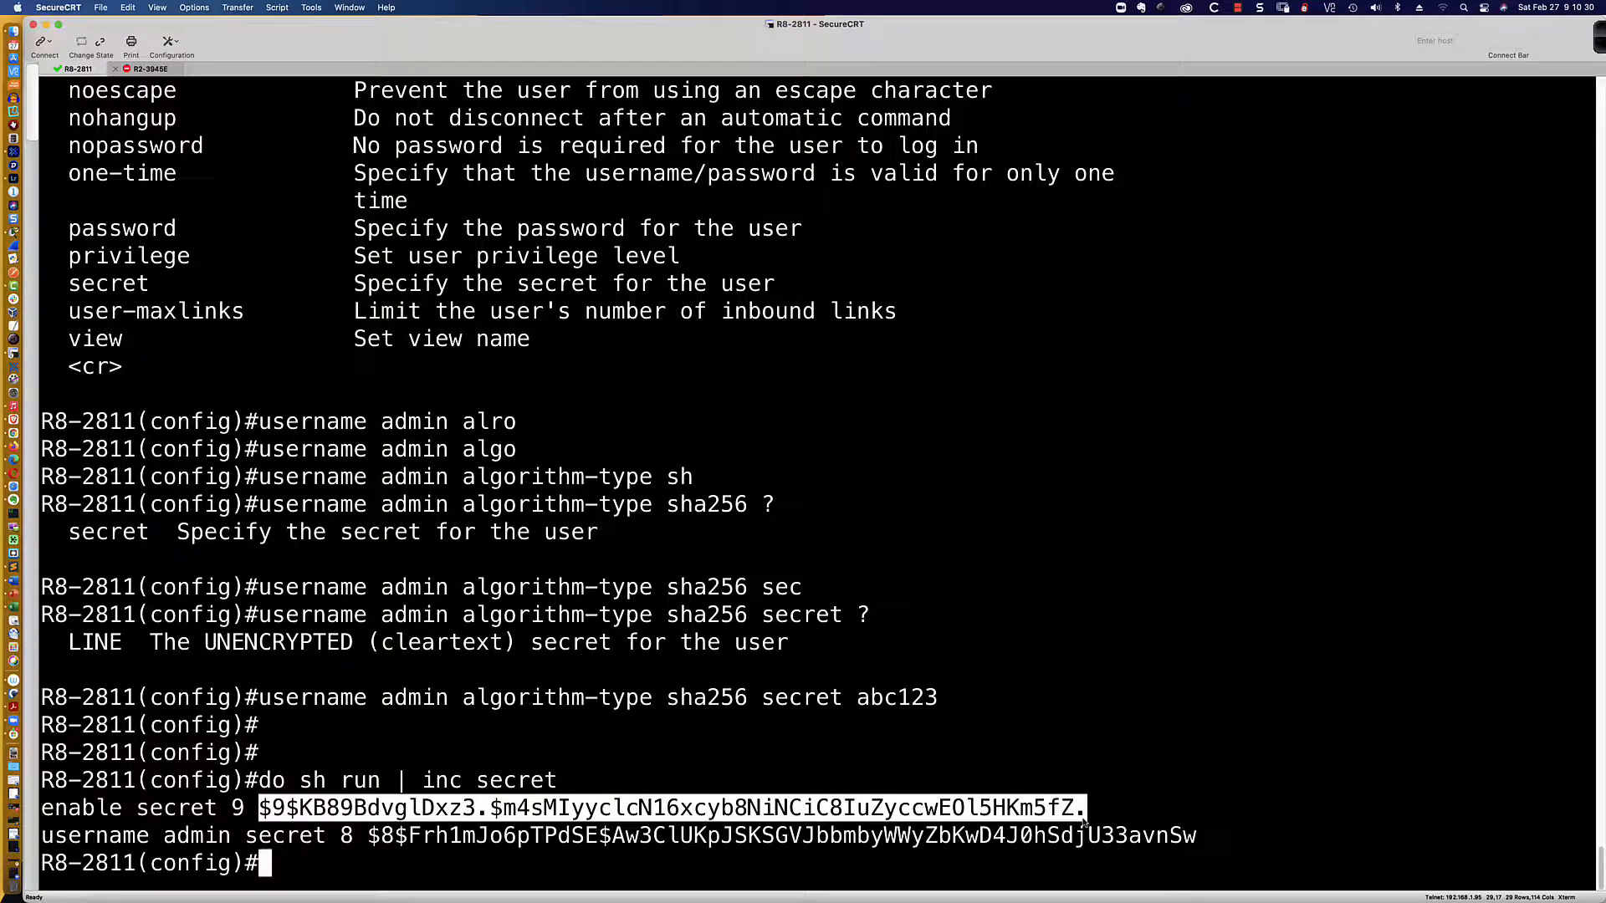
pyautogui.click(1090, 815)
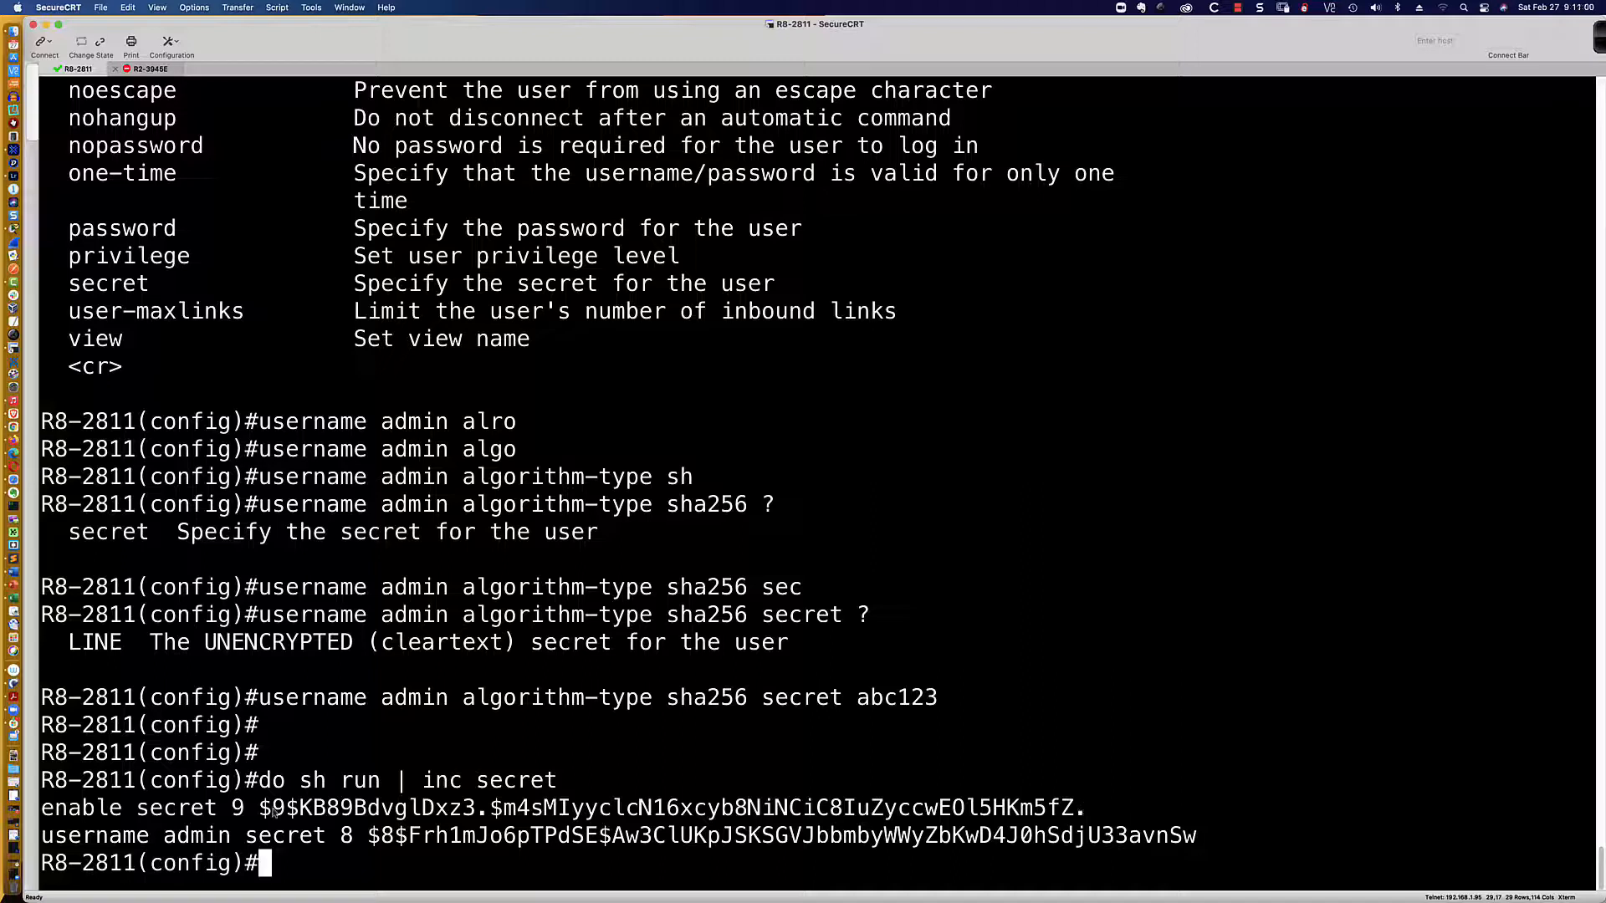
pyautogui.moveTo(219, 809); pyautogui.dragTo(1088, 812)
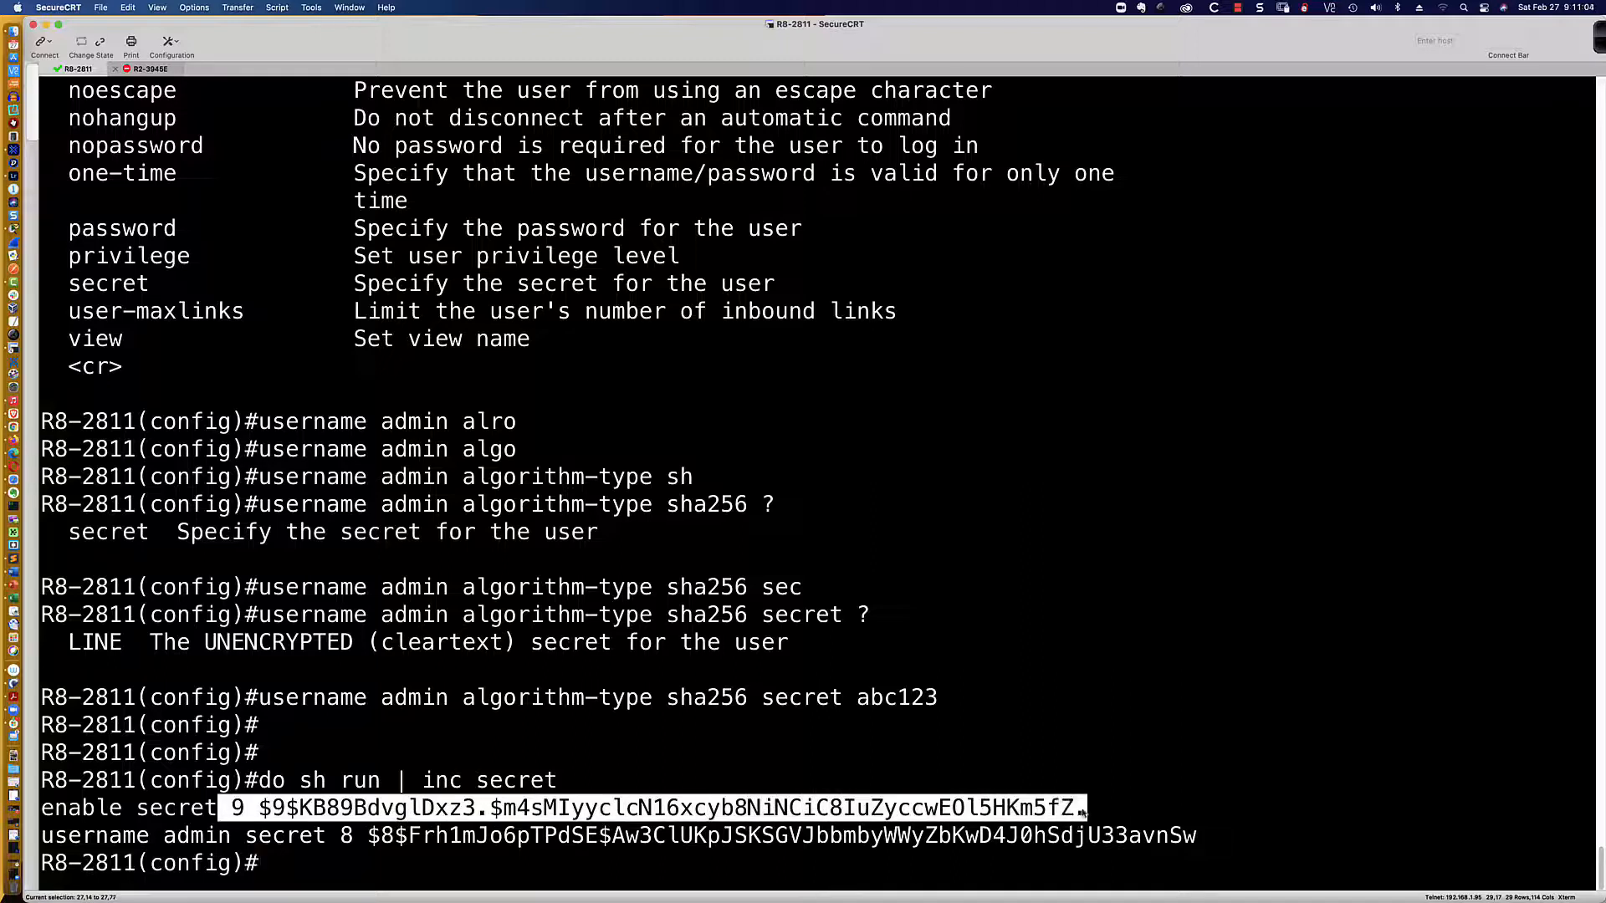
pyautogui.click(376, 851)
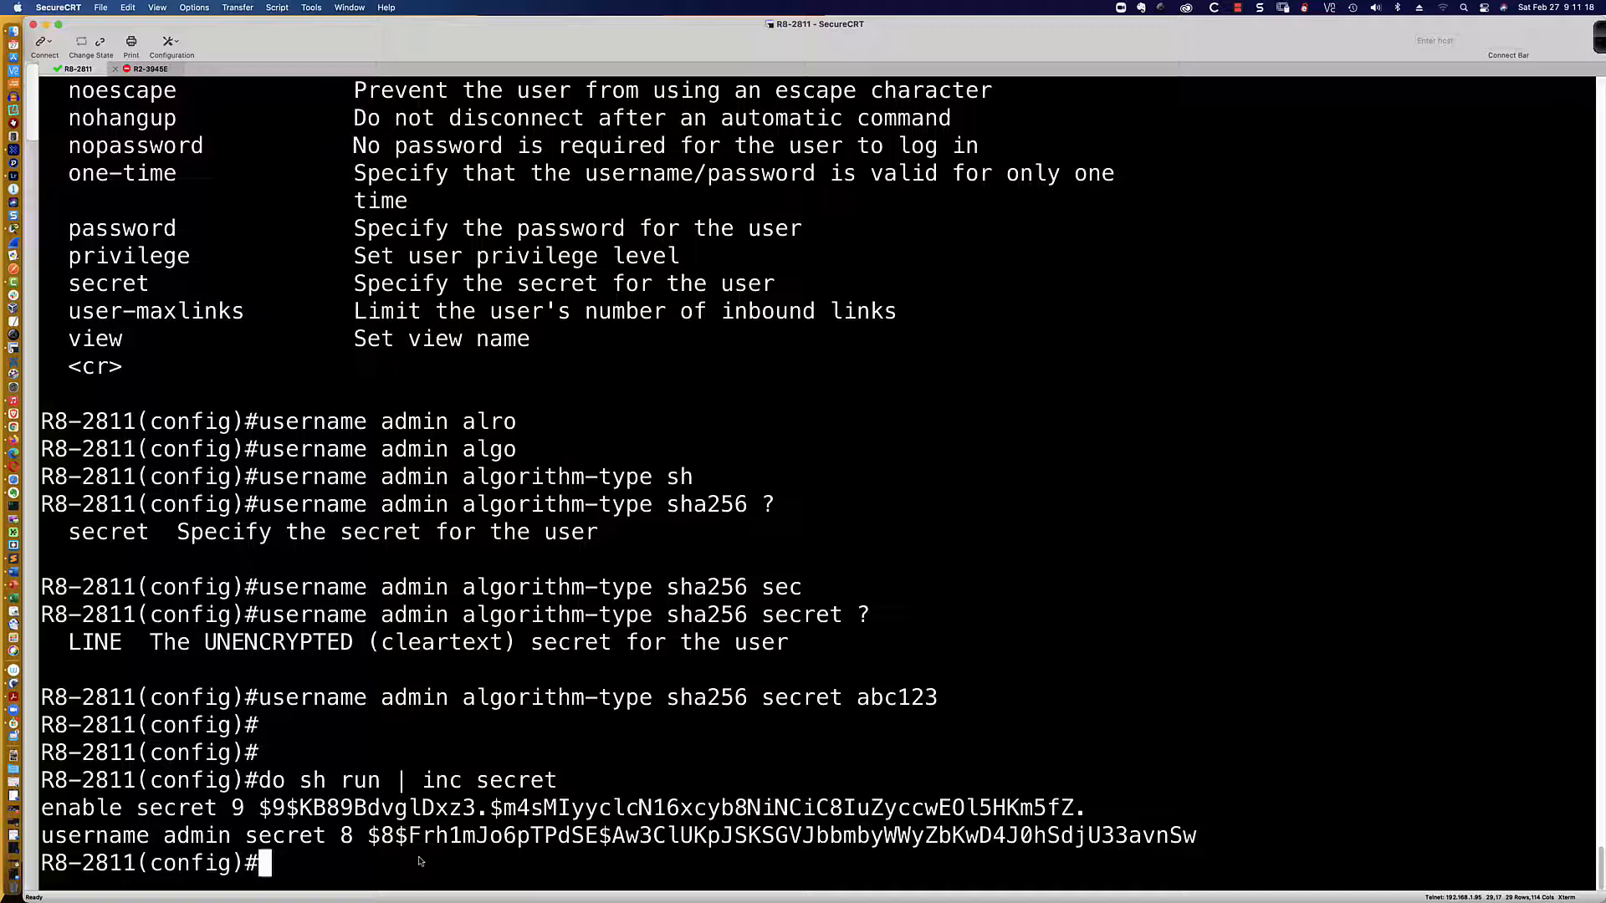
pyautogui.moveTo(260, 808); pyautogui.dragTo(1081, 821)
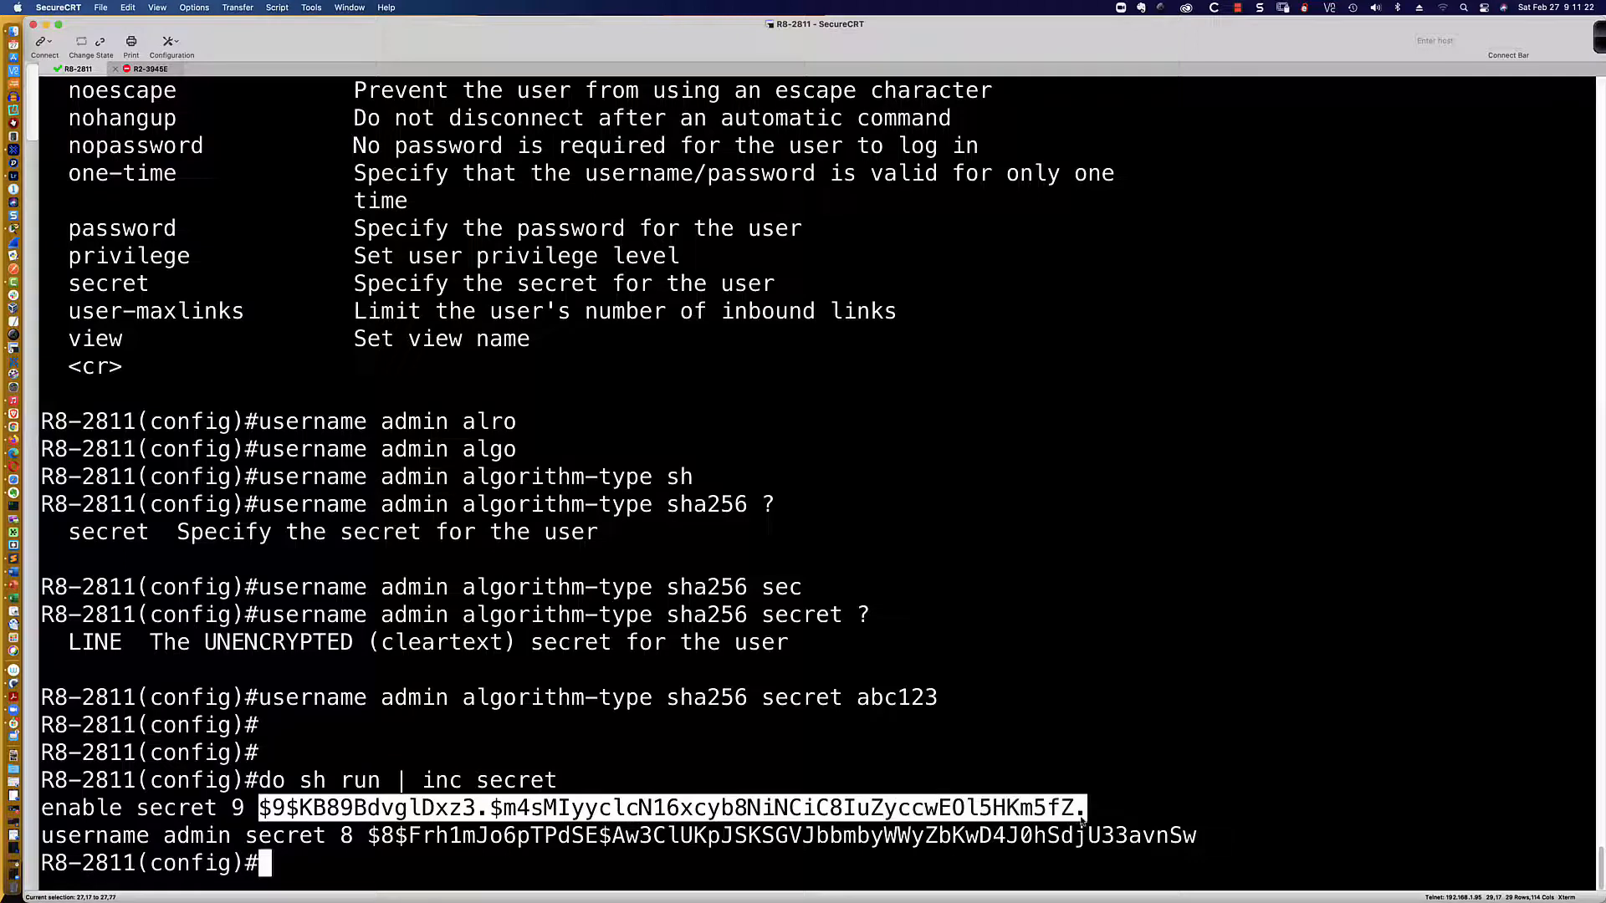
pyautogui.click(663, 866)
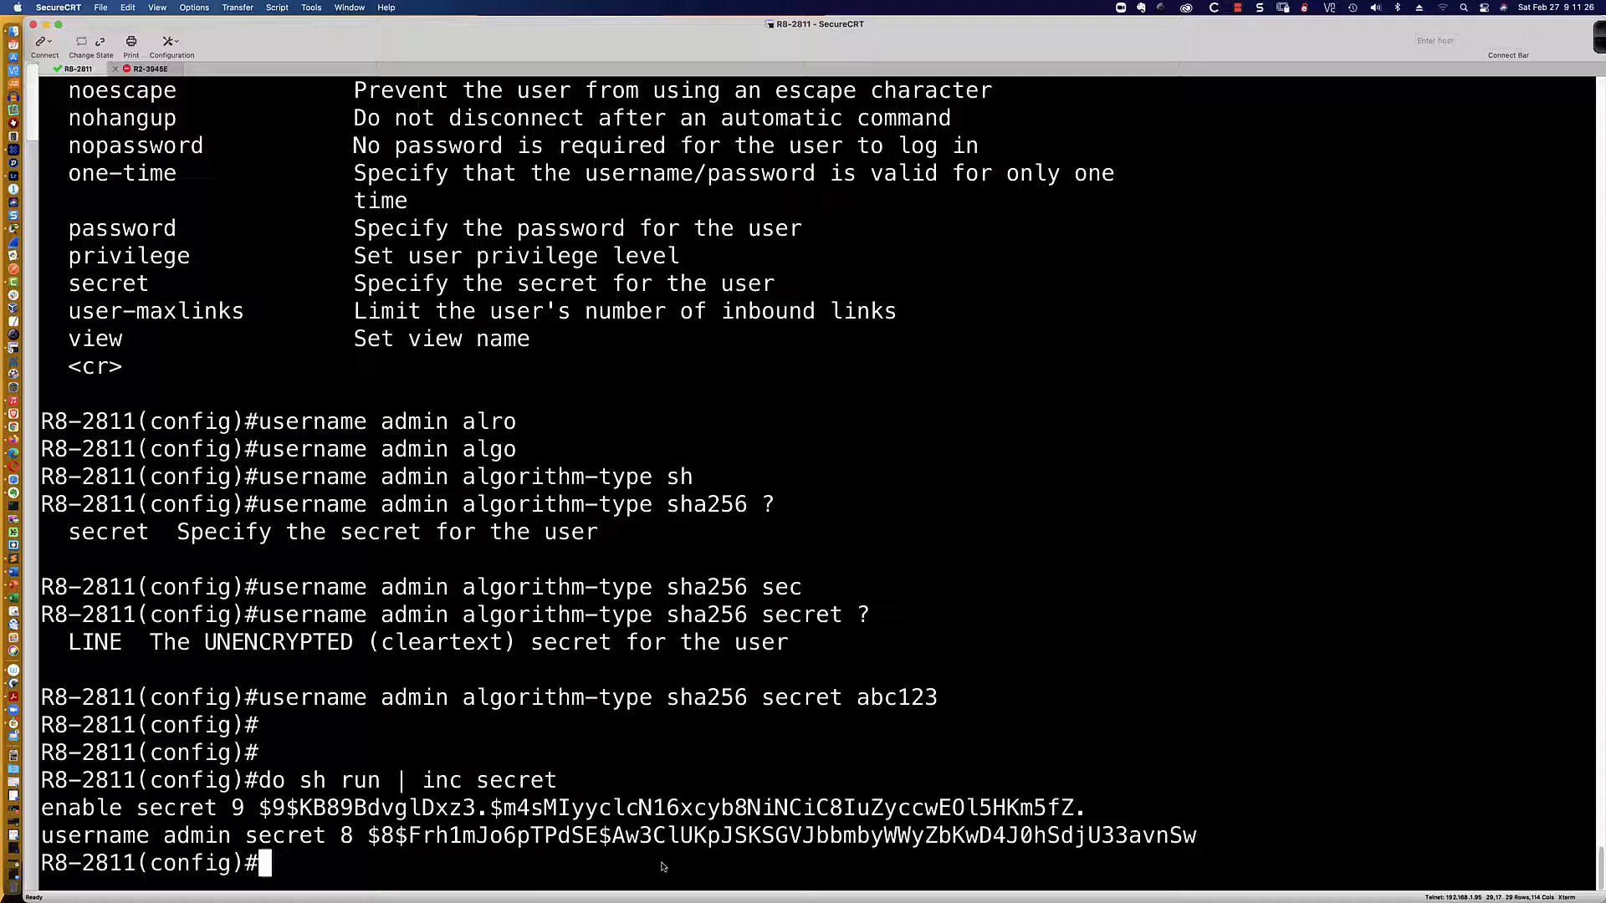
# Step: Create user admin1 with a plain-text password
pyautogui.write('usernam')
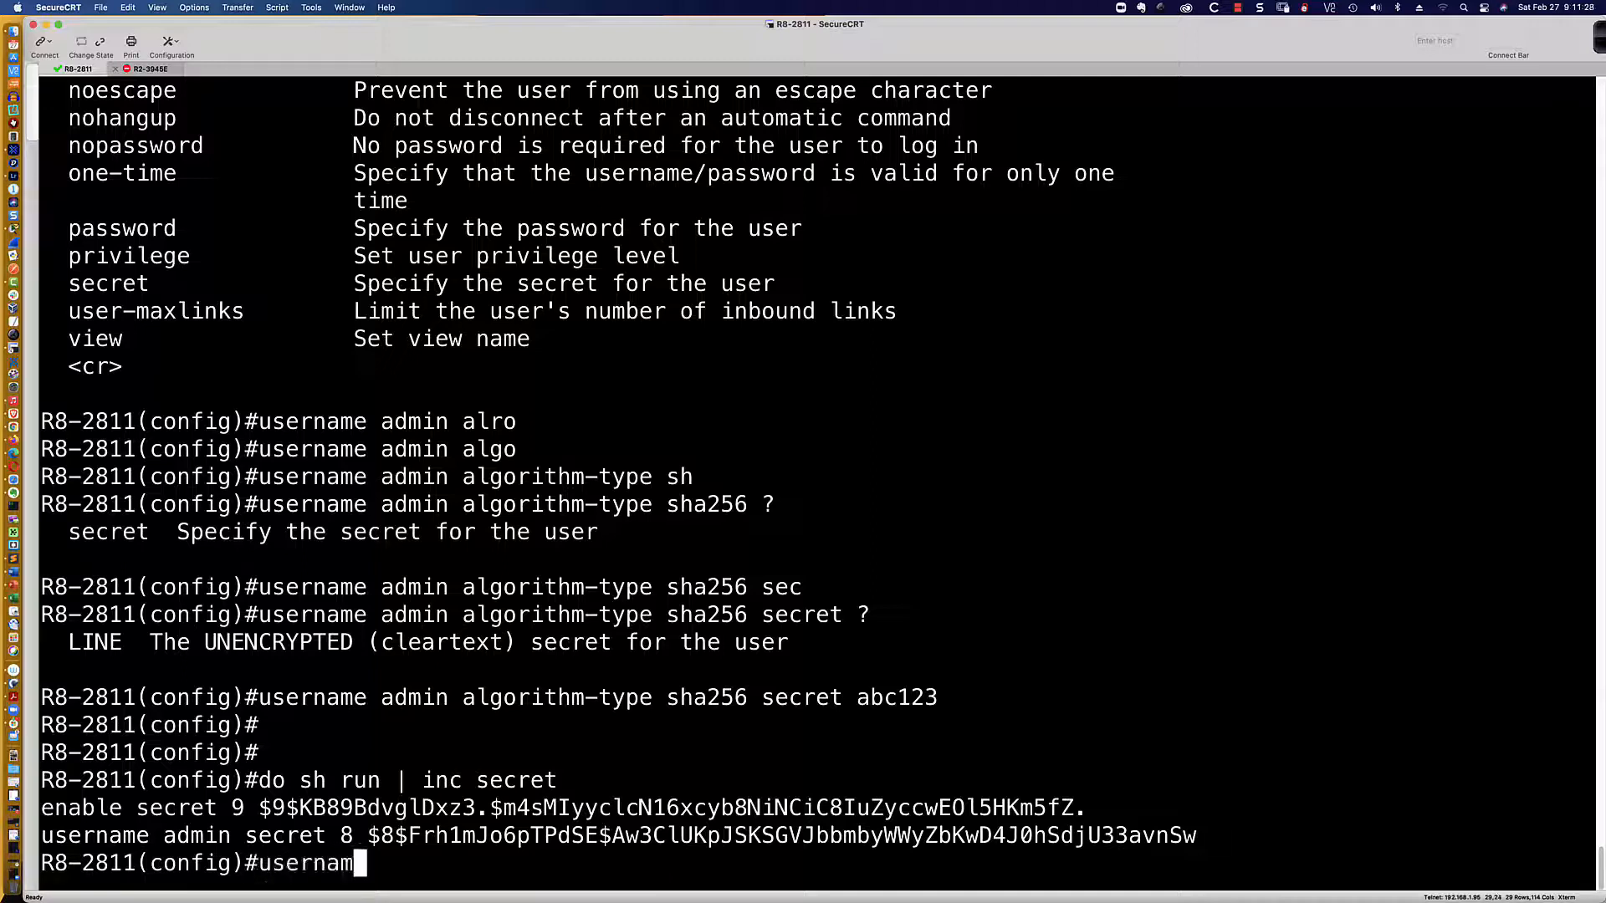
pyautogui.write('e admin1 pa')
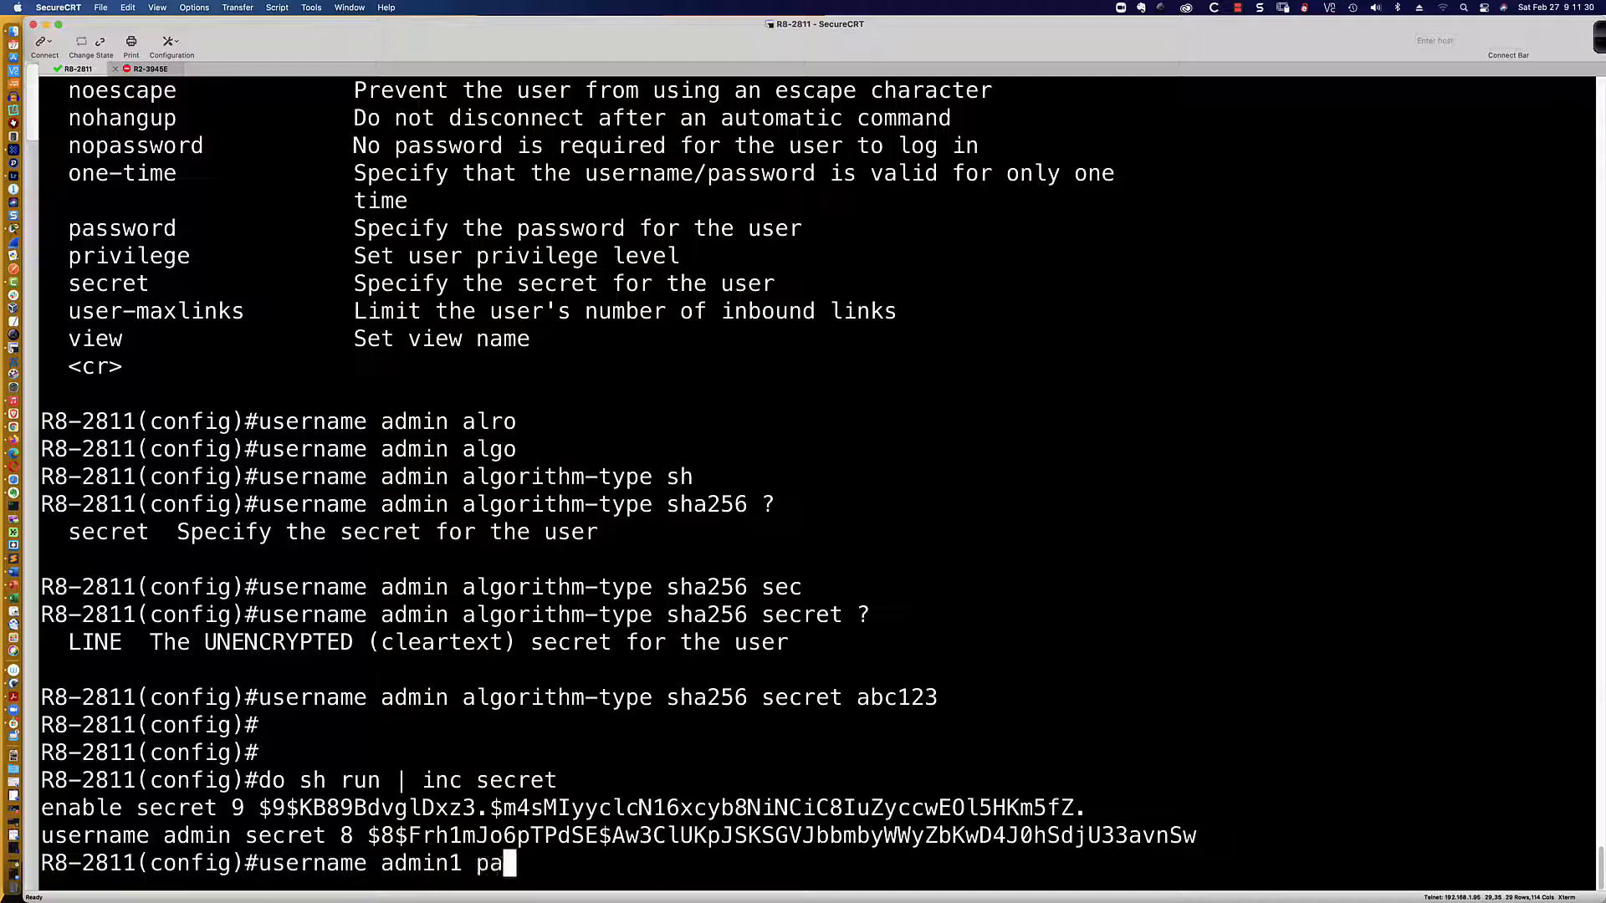
pyautogui.write('ss')
pyautogui.press('Tab')
pyautogui.write('abc')
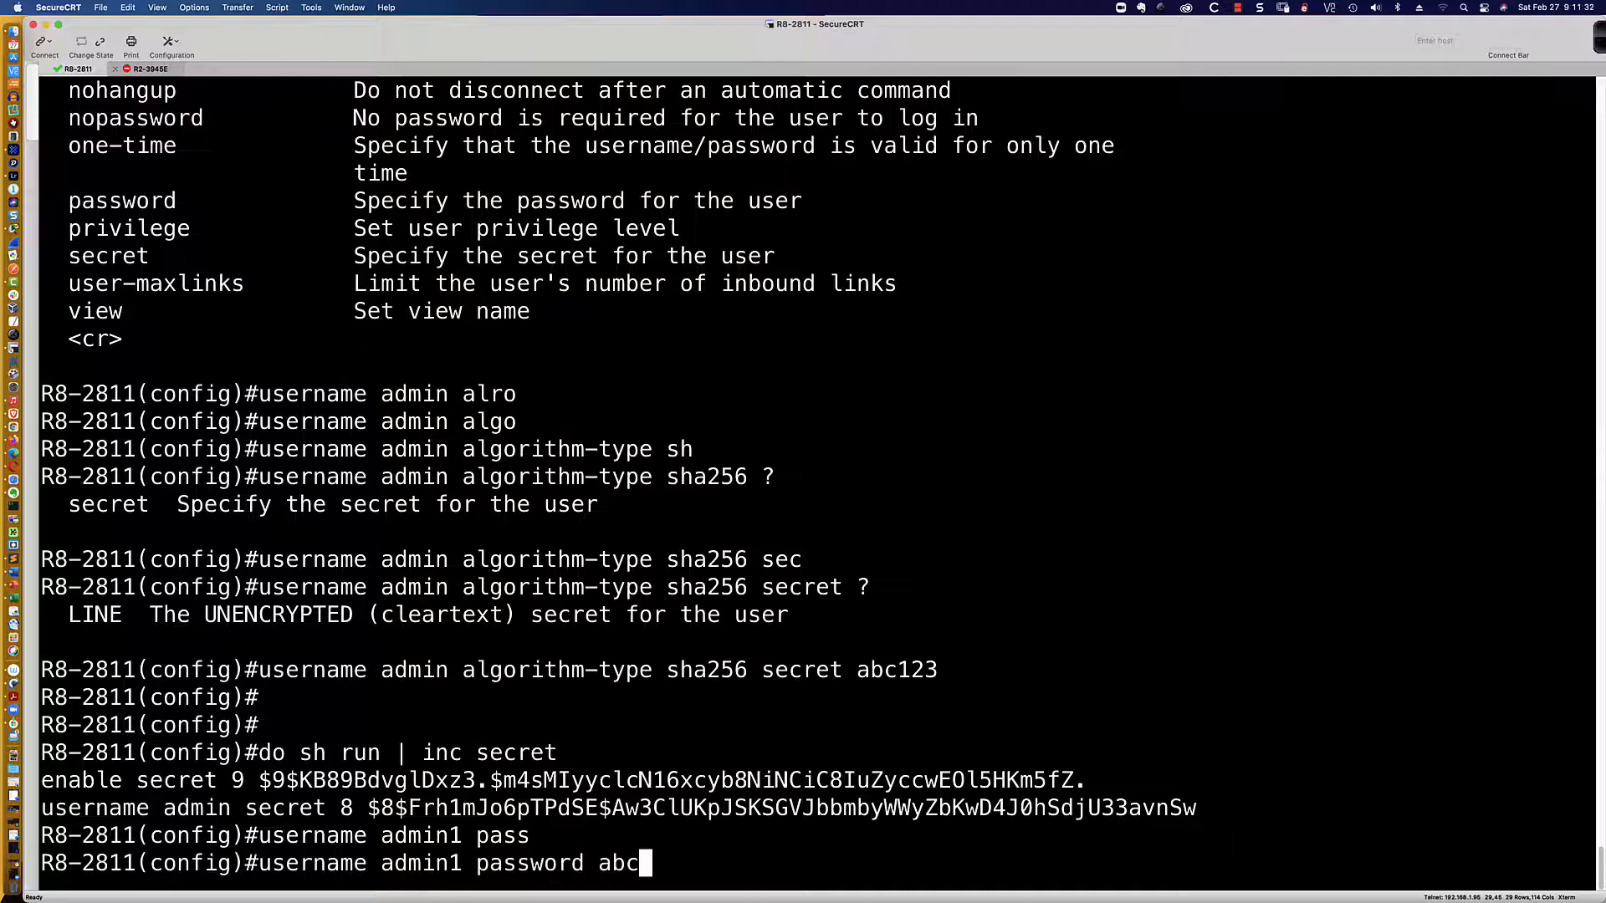
pyautogui.write('123')
pyautogui.press('Return')
# Step: Turn on service password-encryption
pyautogui.write('ser')
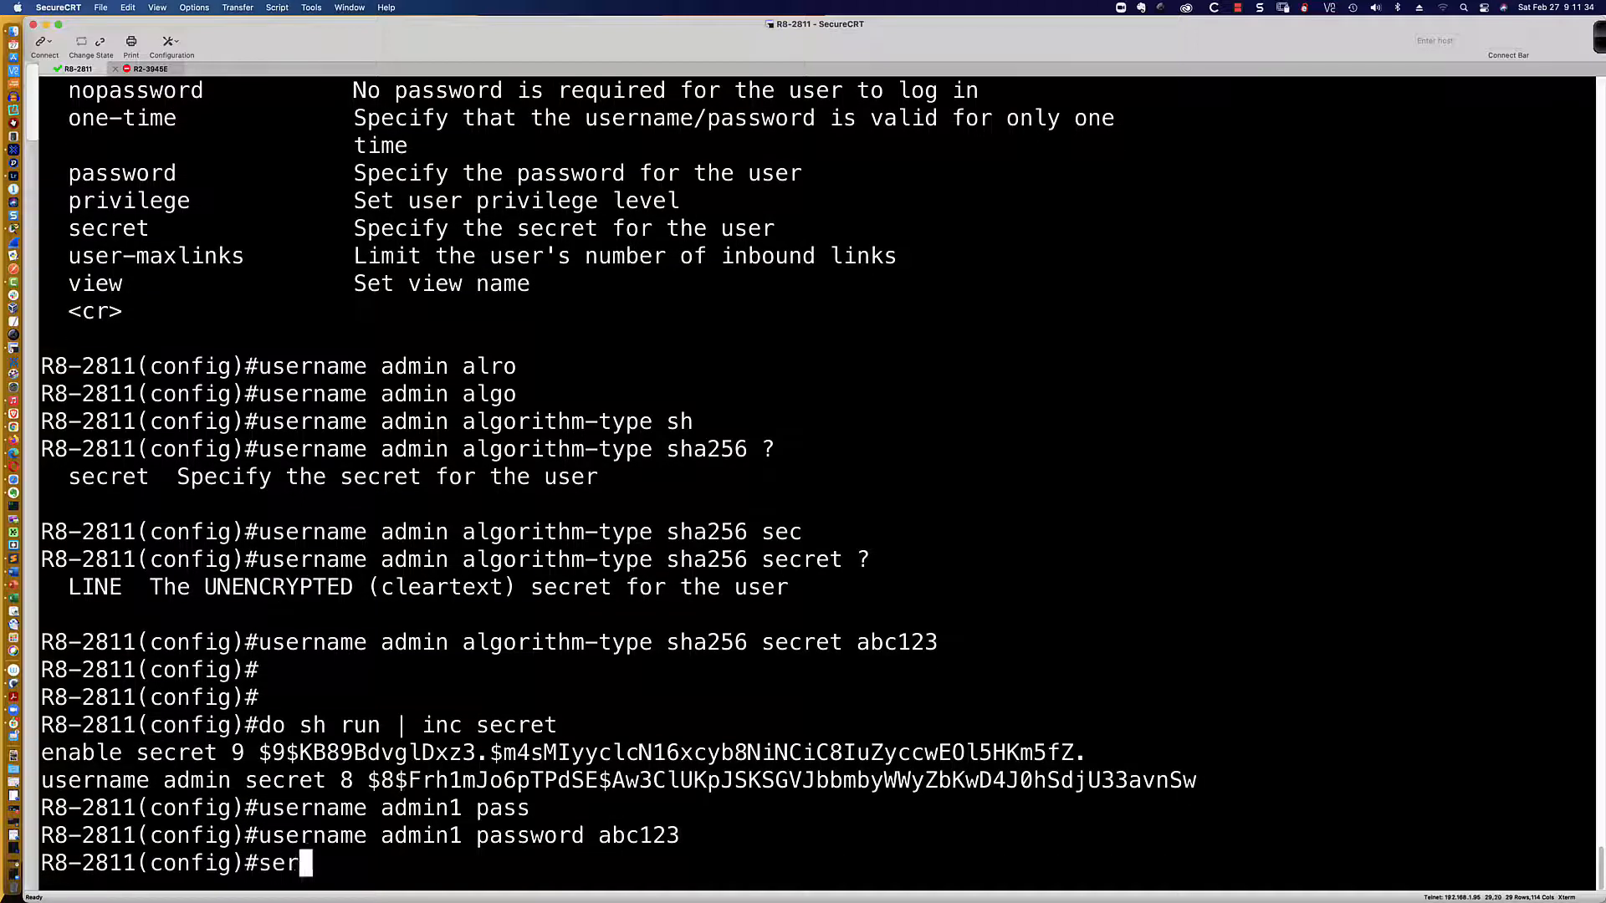
pyautogui.press('Tab')
pyautogui.write('pass')
pyautogui.press('BackSpace')
pyautogui.press('BackSpace')
pyautogui.press('BackSpace')
pyautogui.press('BackSpace')
pyautogui.write('pa')
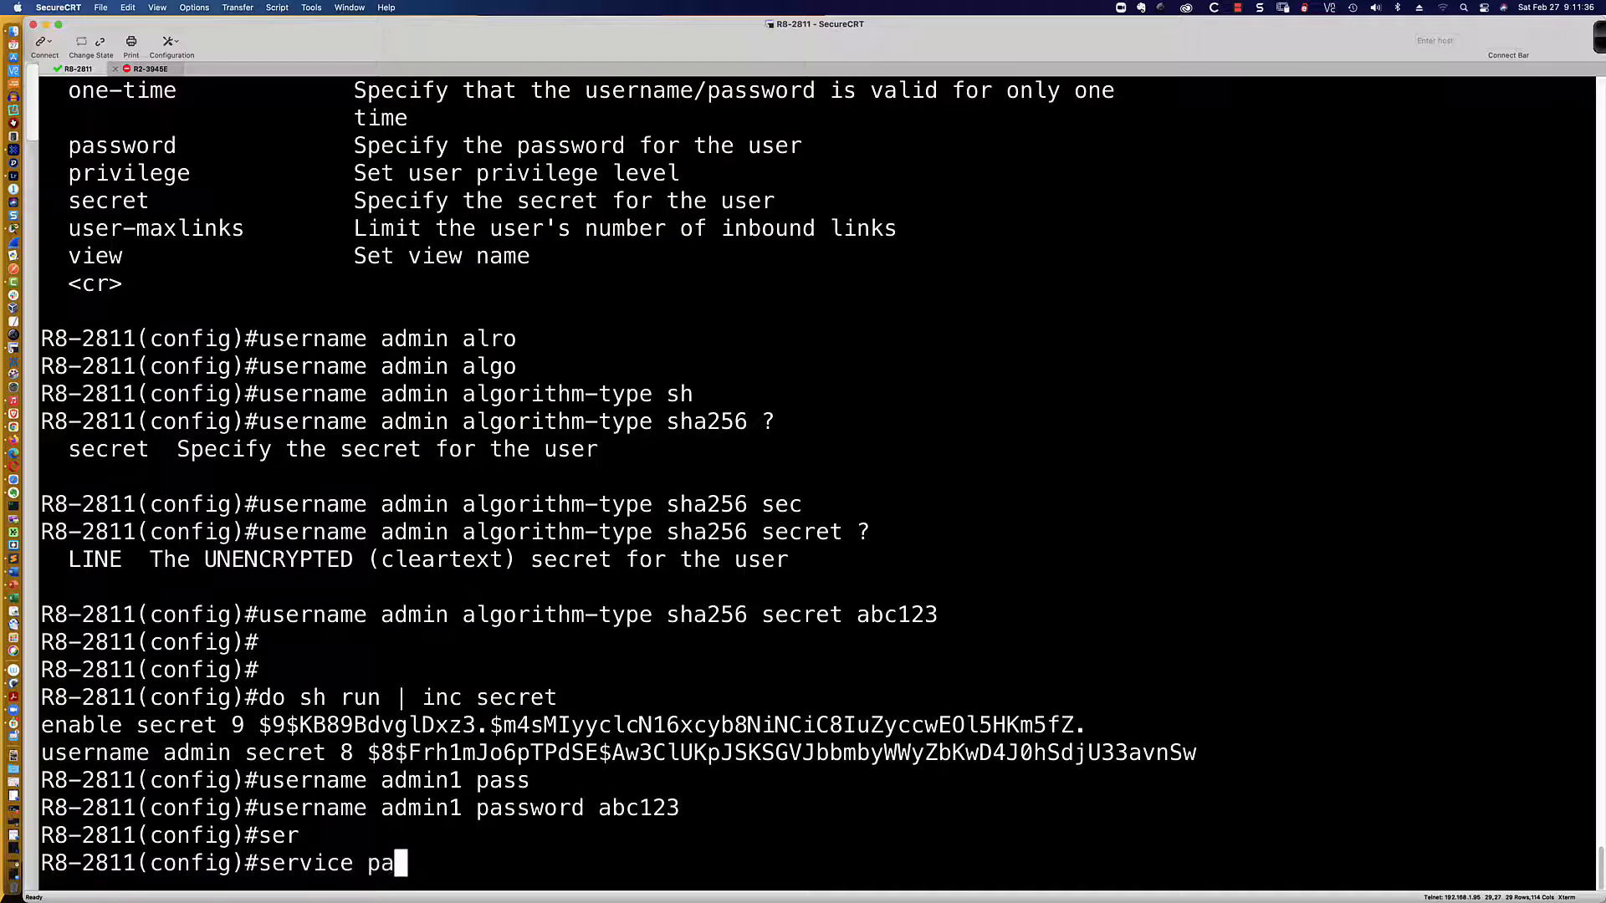
pyautogui.write('ss')
pyautogui.press('Tab')
pyautogui.press('Return')
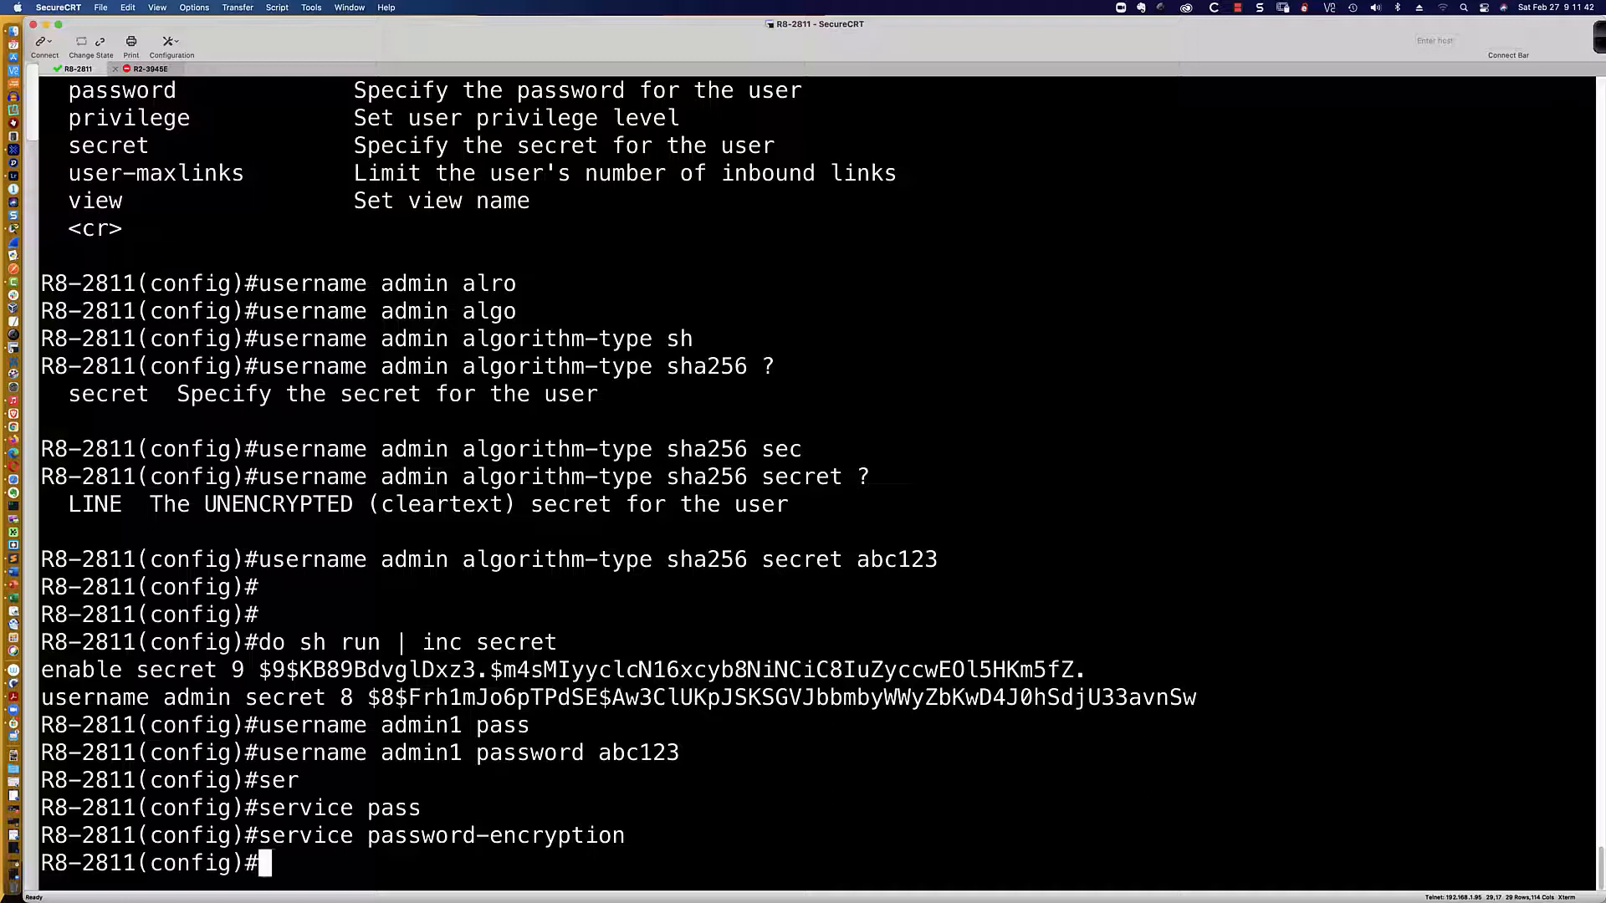
# Step: Create user admin2 with an algorithm-type md5 secret
pyautogui.write('username admin')
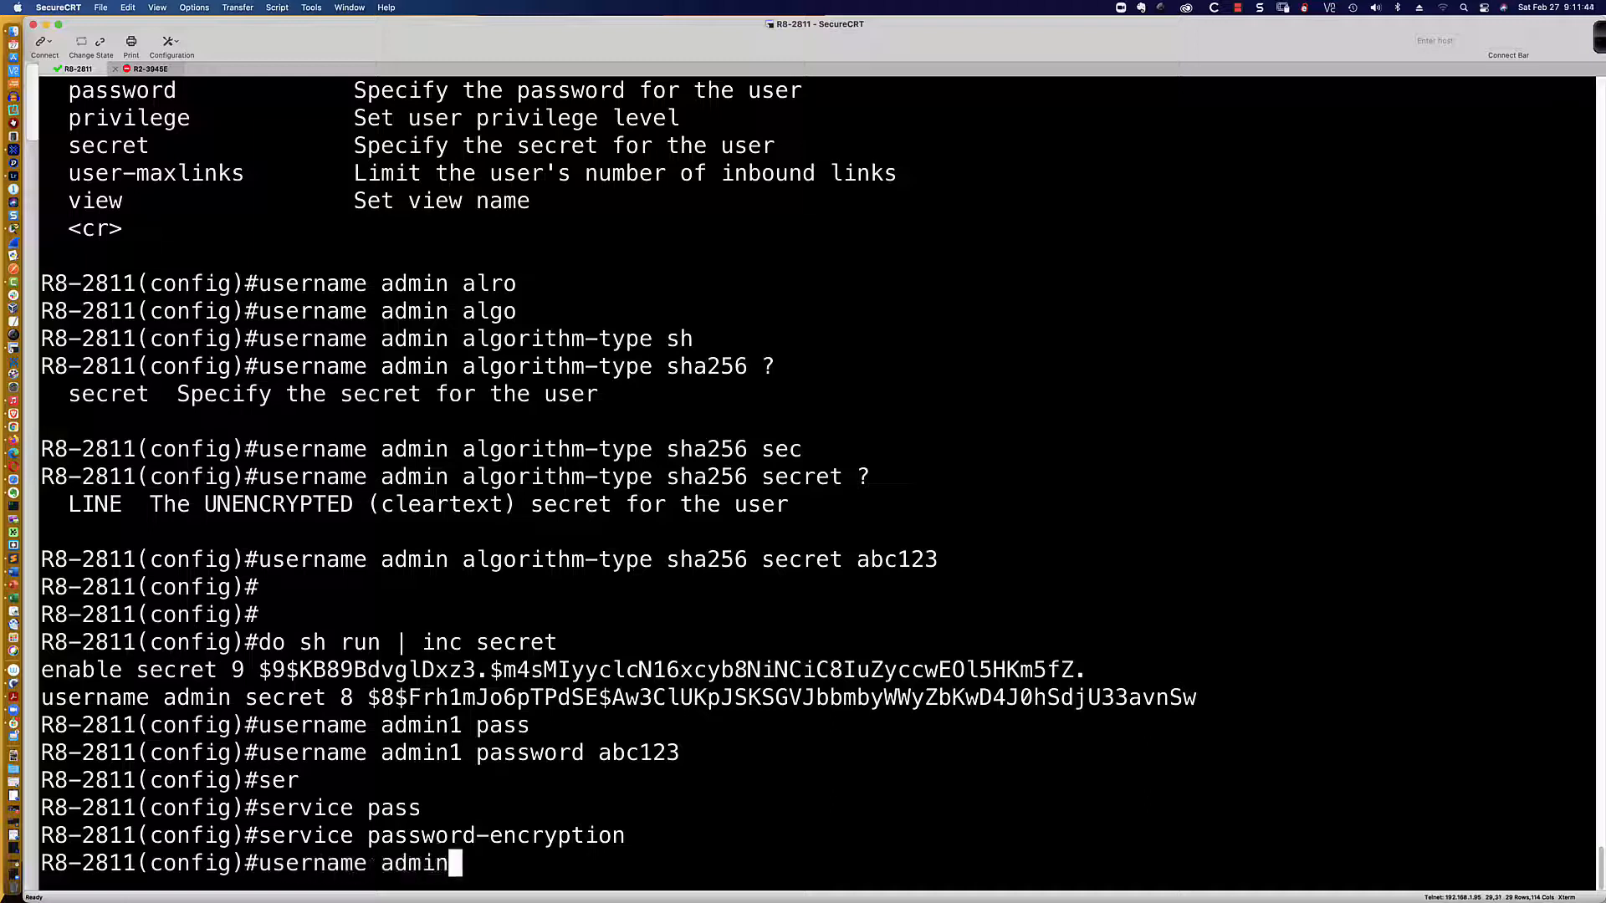
pyautogui.write('2 alg')
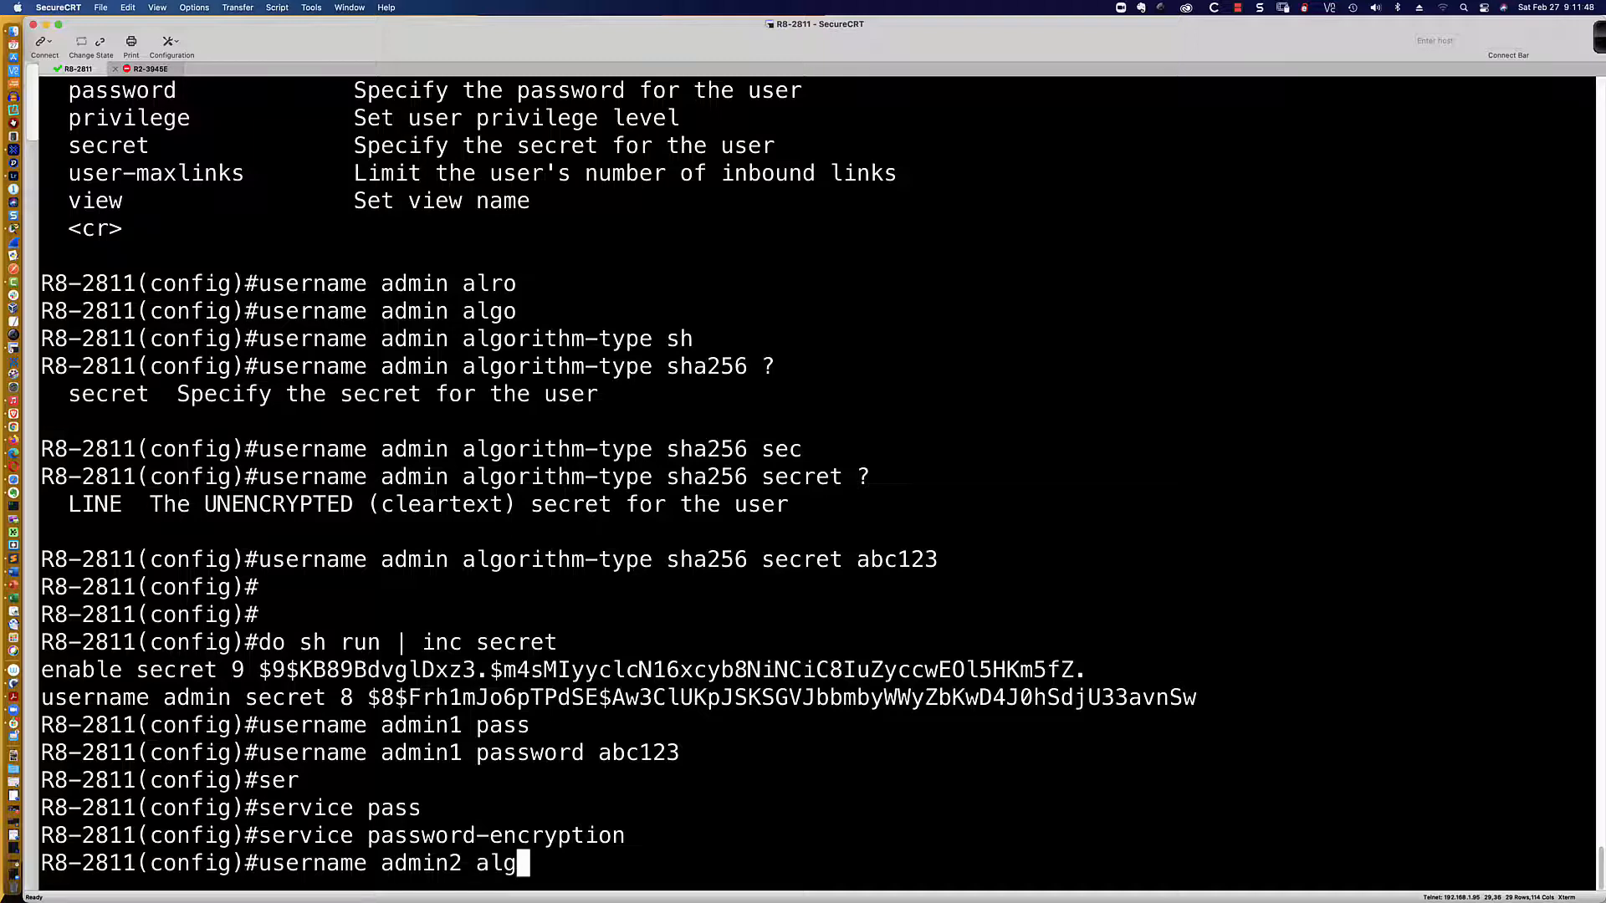
pyautogui.press('Tab')
pyautogui.write('md5 s')
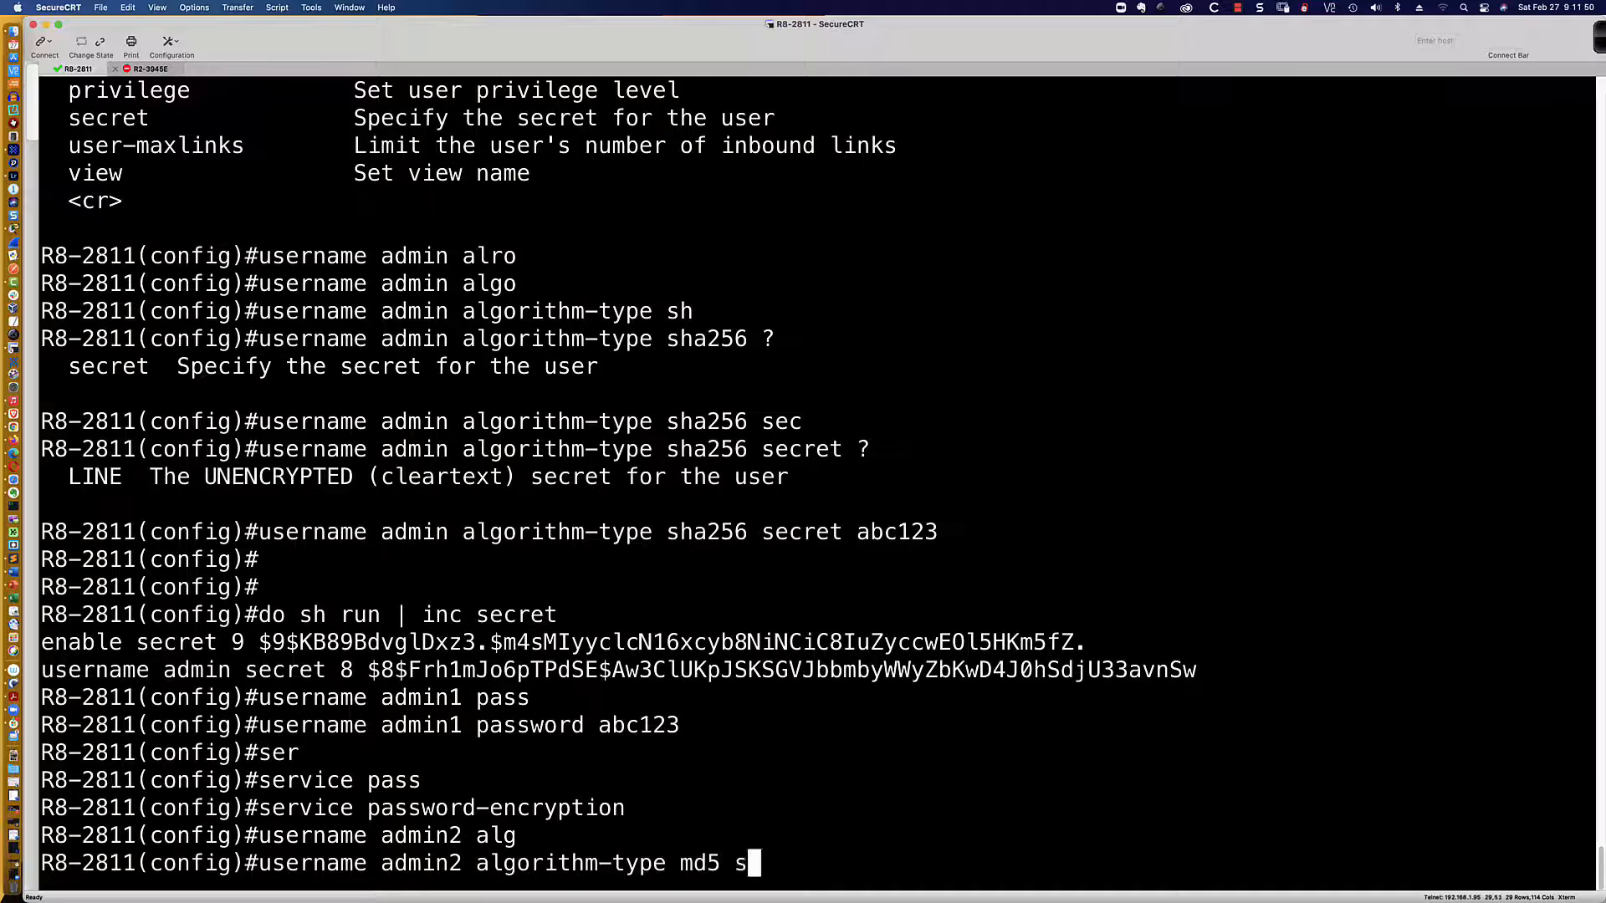
pyautogui.write('ecret abc')
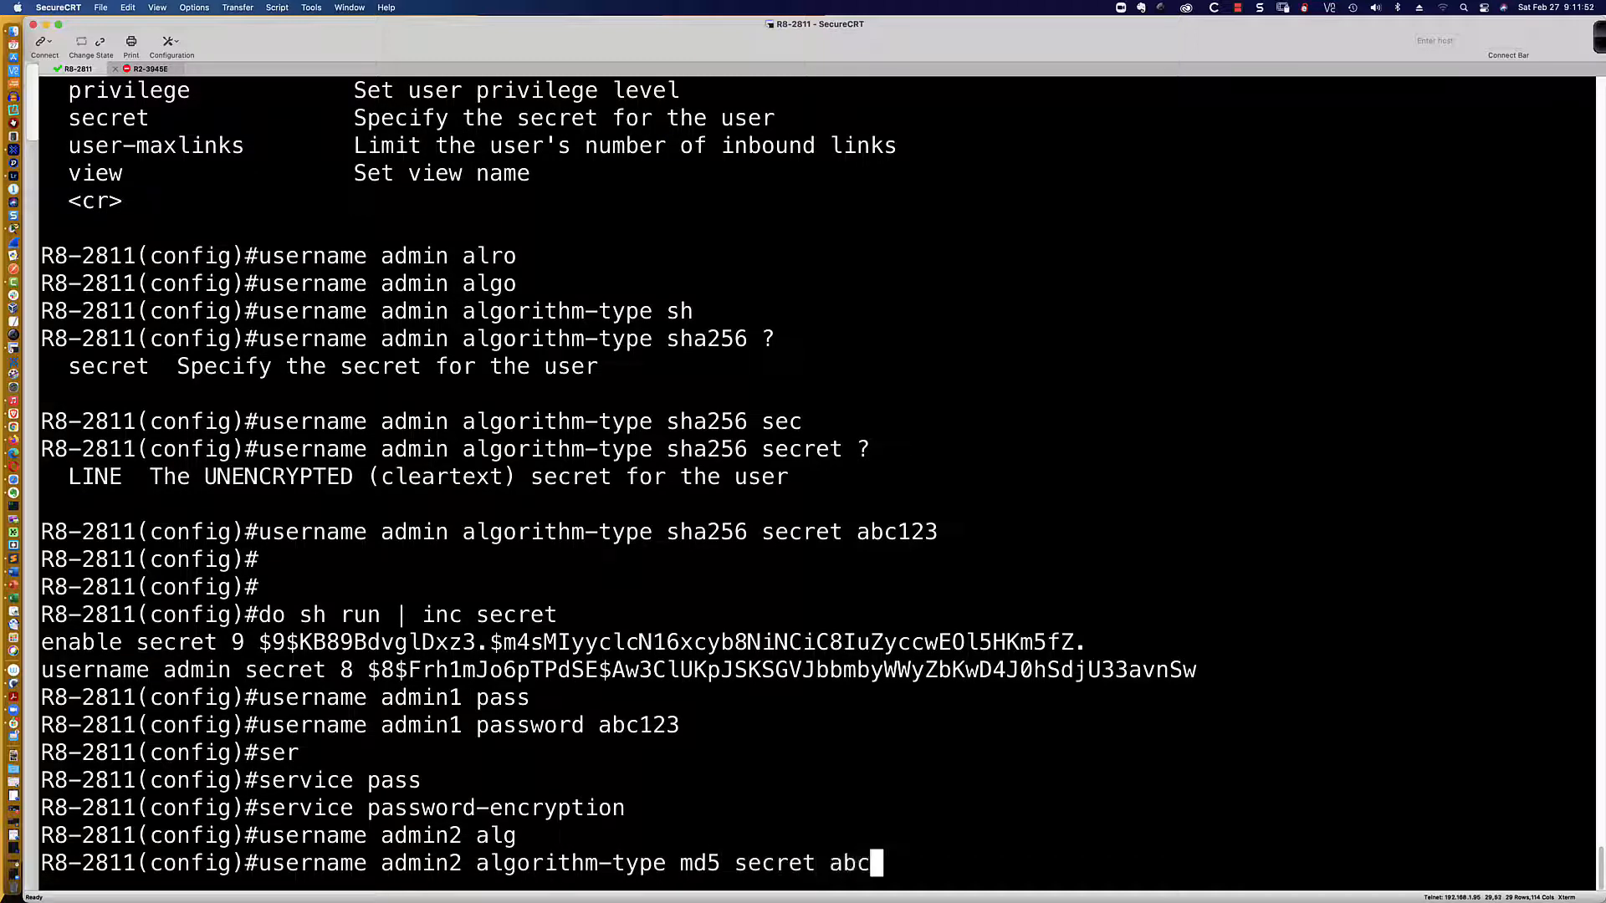
pyautogui.write('123')
pyautogui.press('Return')
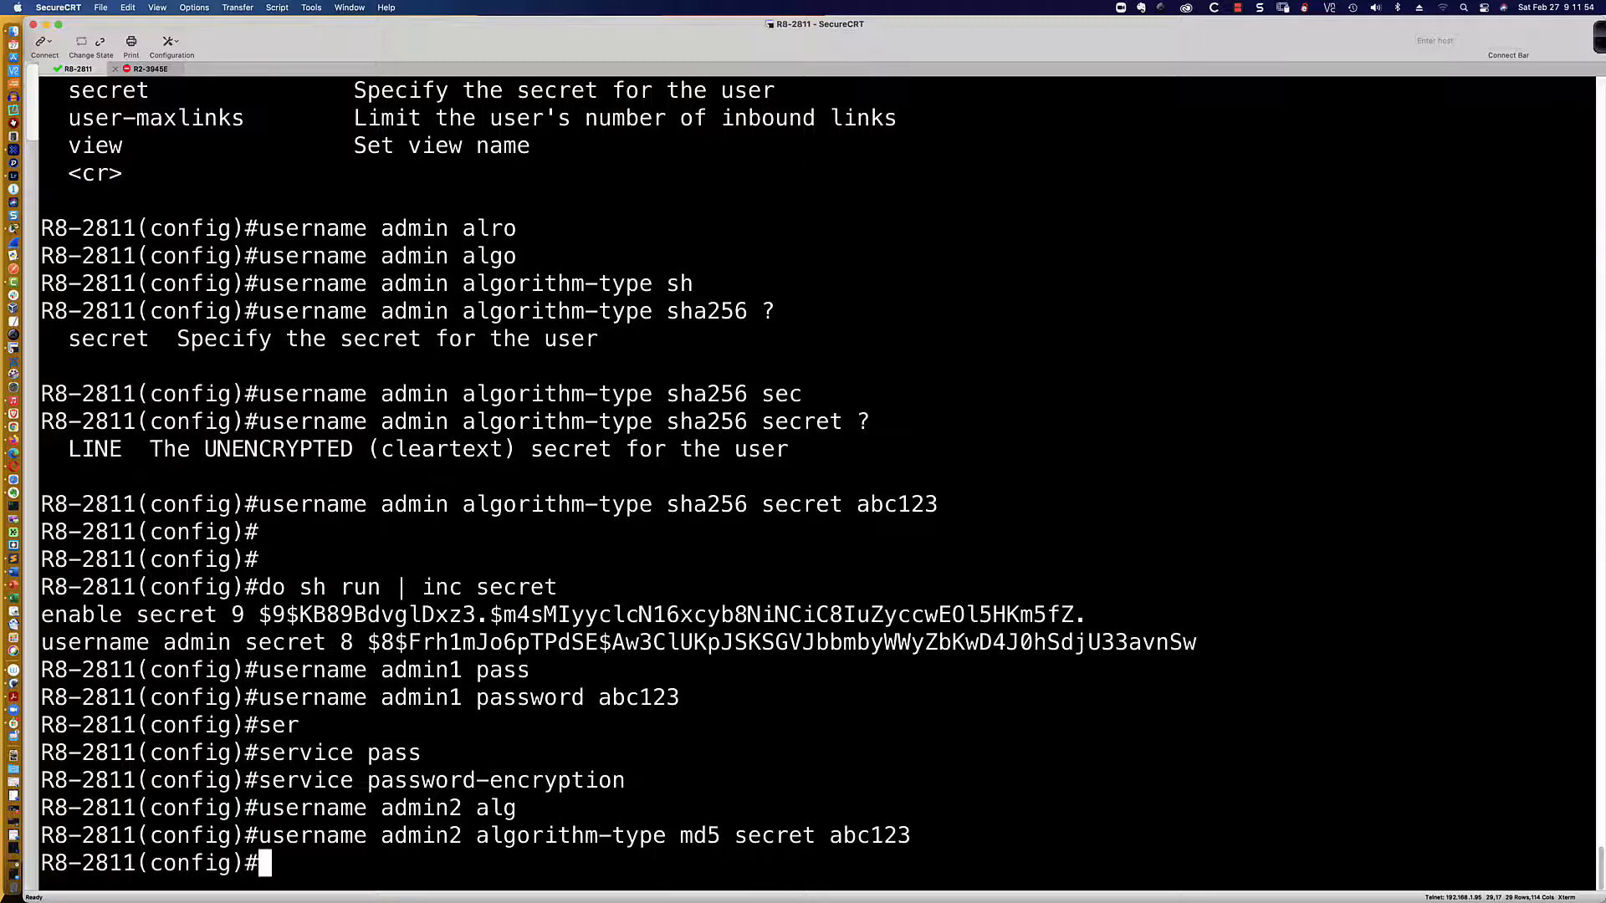
pyautogui.press('Return')
pyautogui.press('Return')
# Step: Recall the earlier 'do sh run | inc secret' command from history
pyautogui.press('Up')
pyautogui.hotkey('ctrl', 'a')
pyautogui.press('Right')
pyautogui.press('Right')
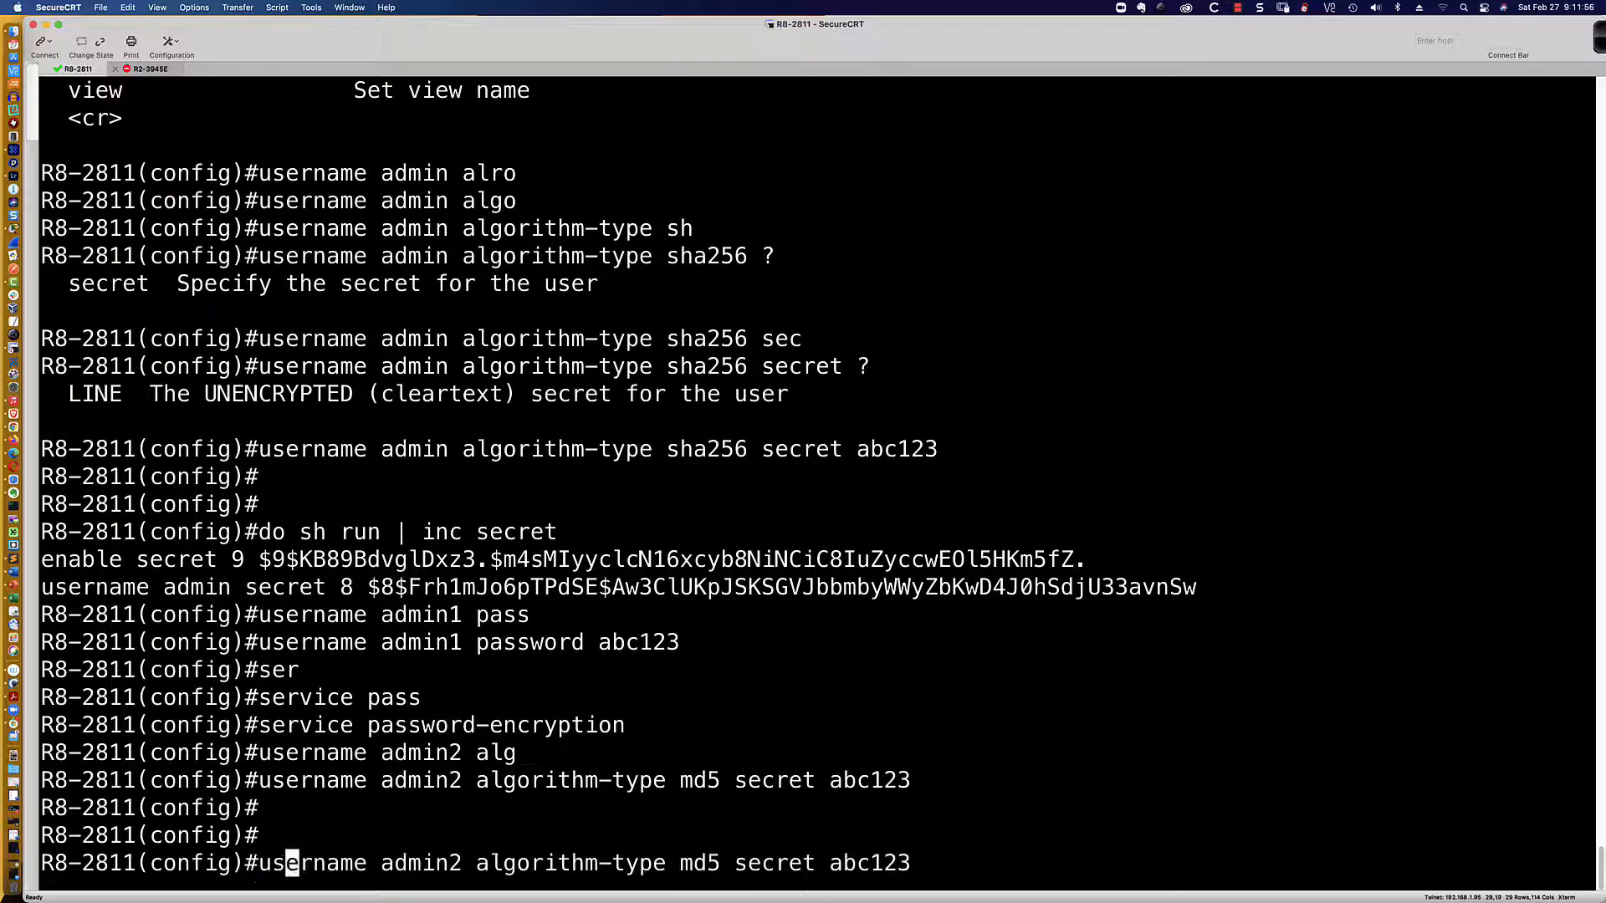
pyautogui.press('Up')
pyautogui.press('Up')
pyautogui.press('Up')
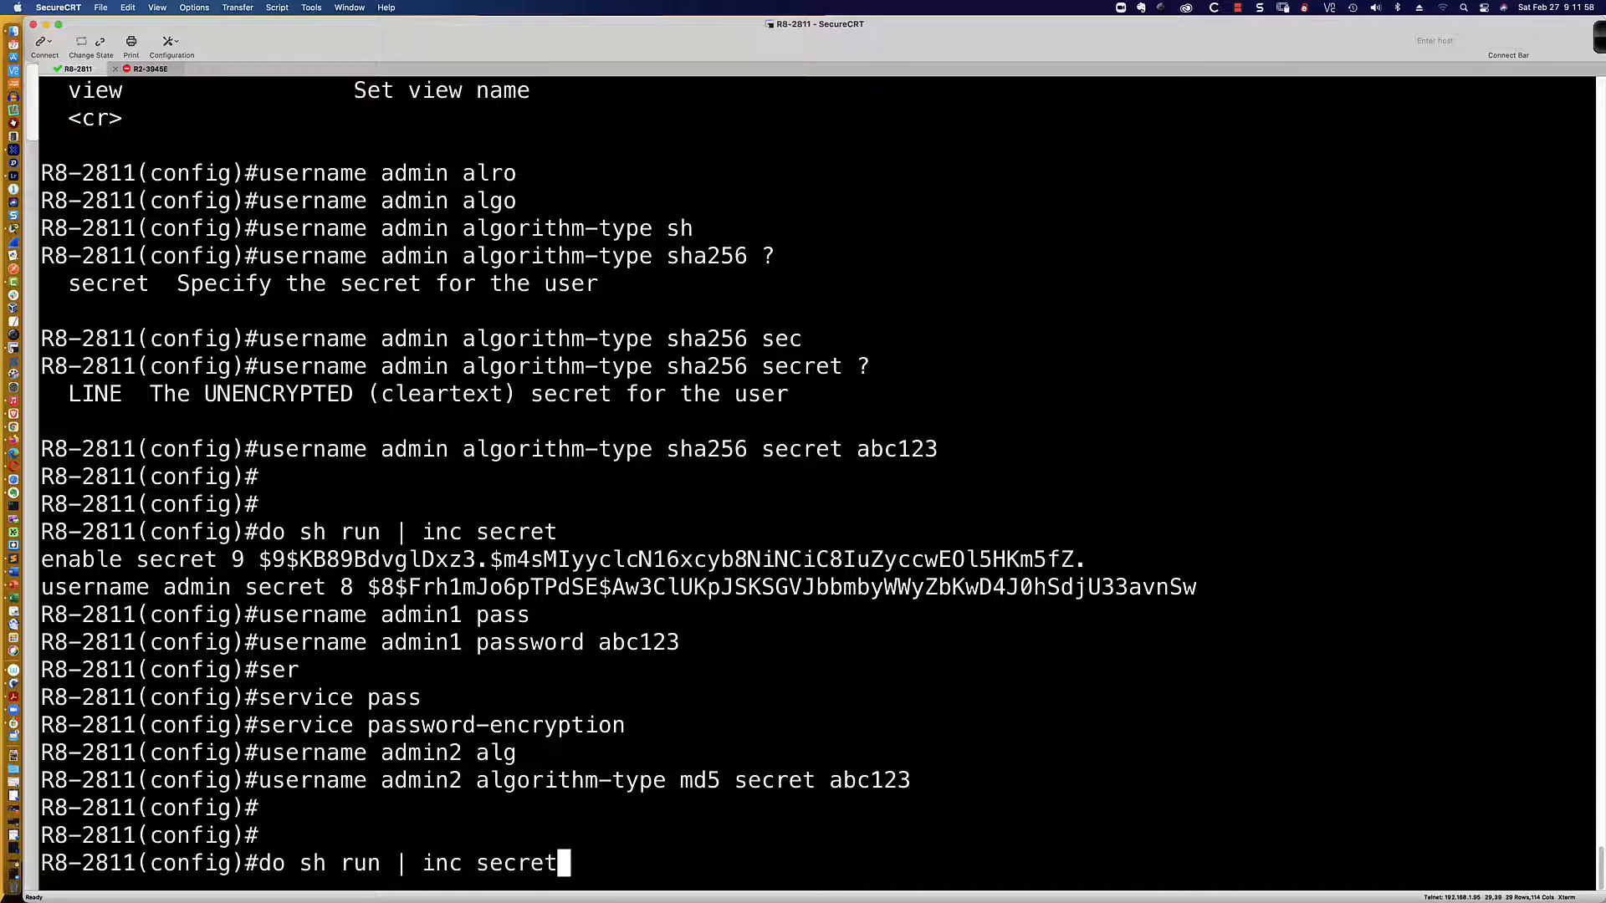
# Step: List the running-config secret lines, then filter with 'do sh run | inc admin1'
pyautogui.press('Return')
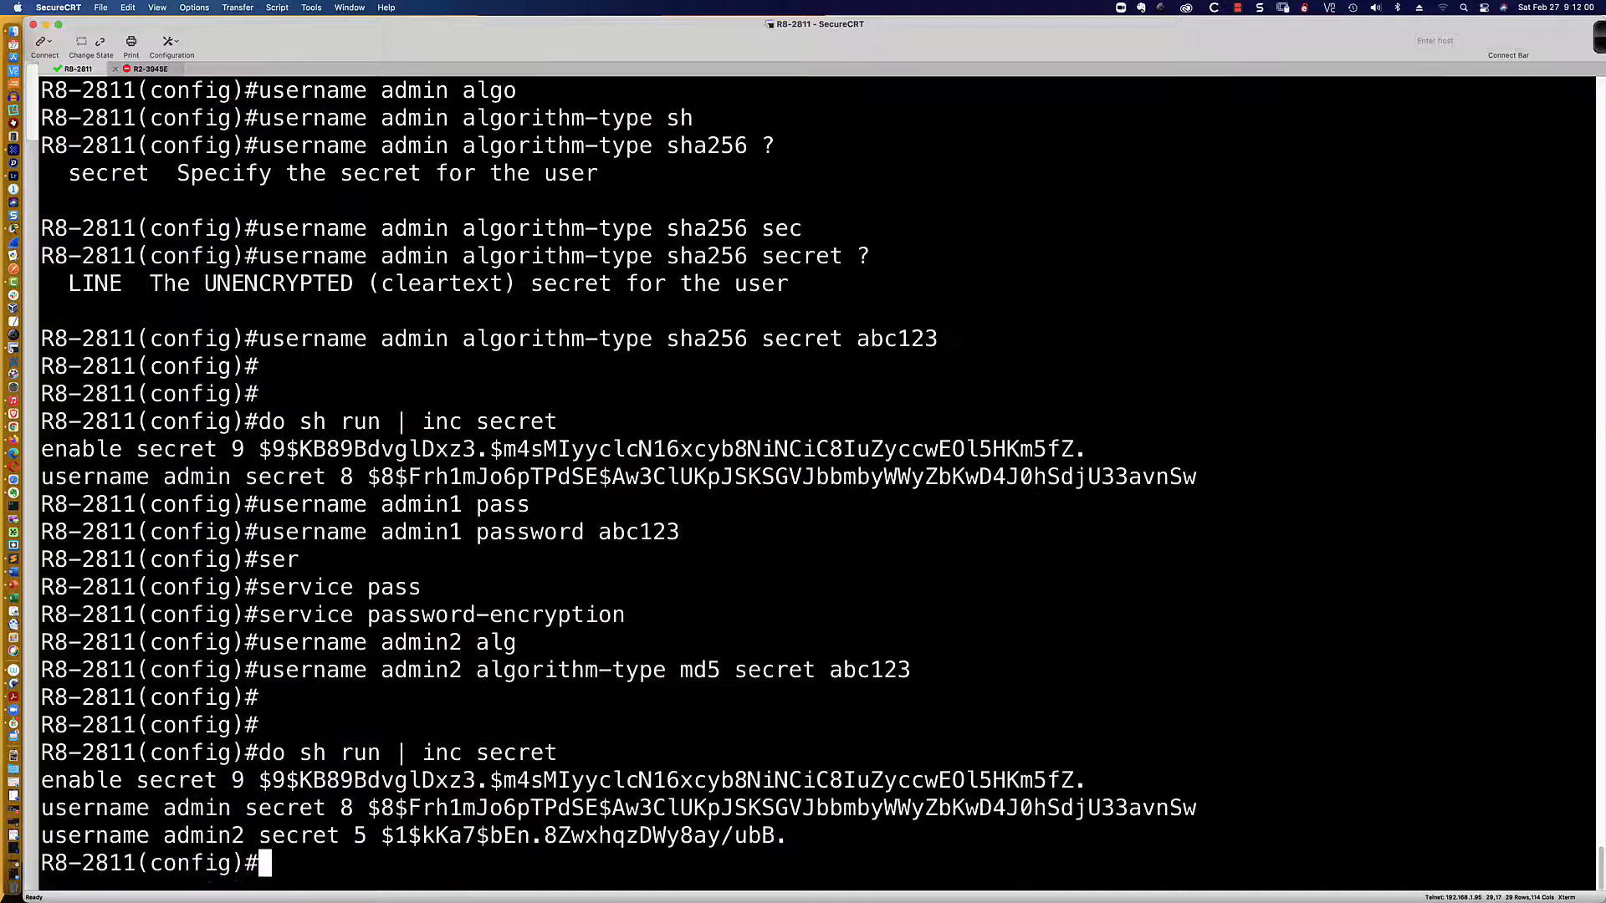
pyautogui.press('Up')
pyautogui.press('BackSpace')
pyautogui.press('BackSpace')
pyautogui.press('BackSpace')
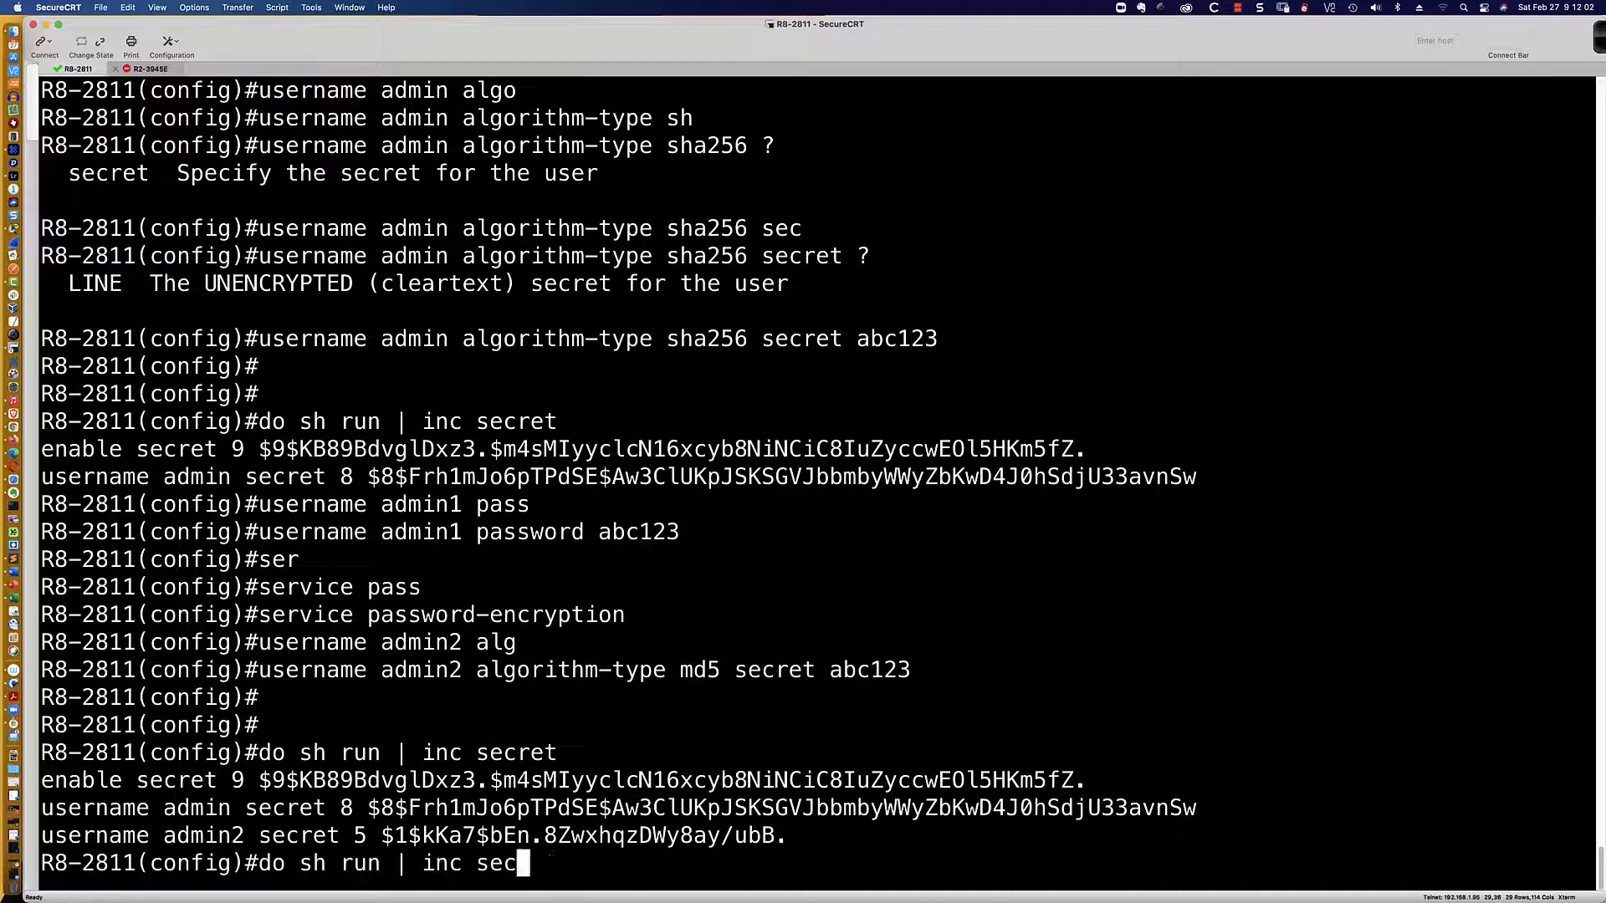
pyautogui.press('BackSpace')
pyautogui.press('BackSpace')
pyautogui.press('BackSpace')
pyautogui.write('admin1')
pyautogui.press('Return')
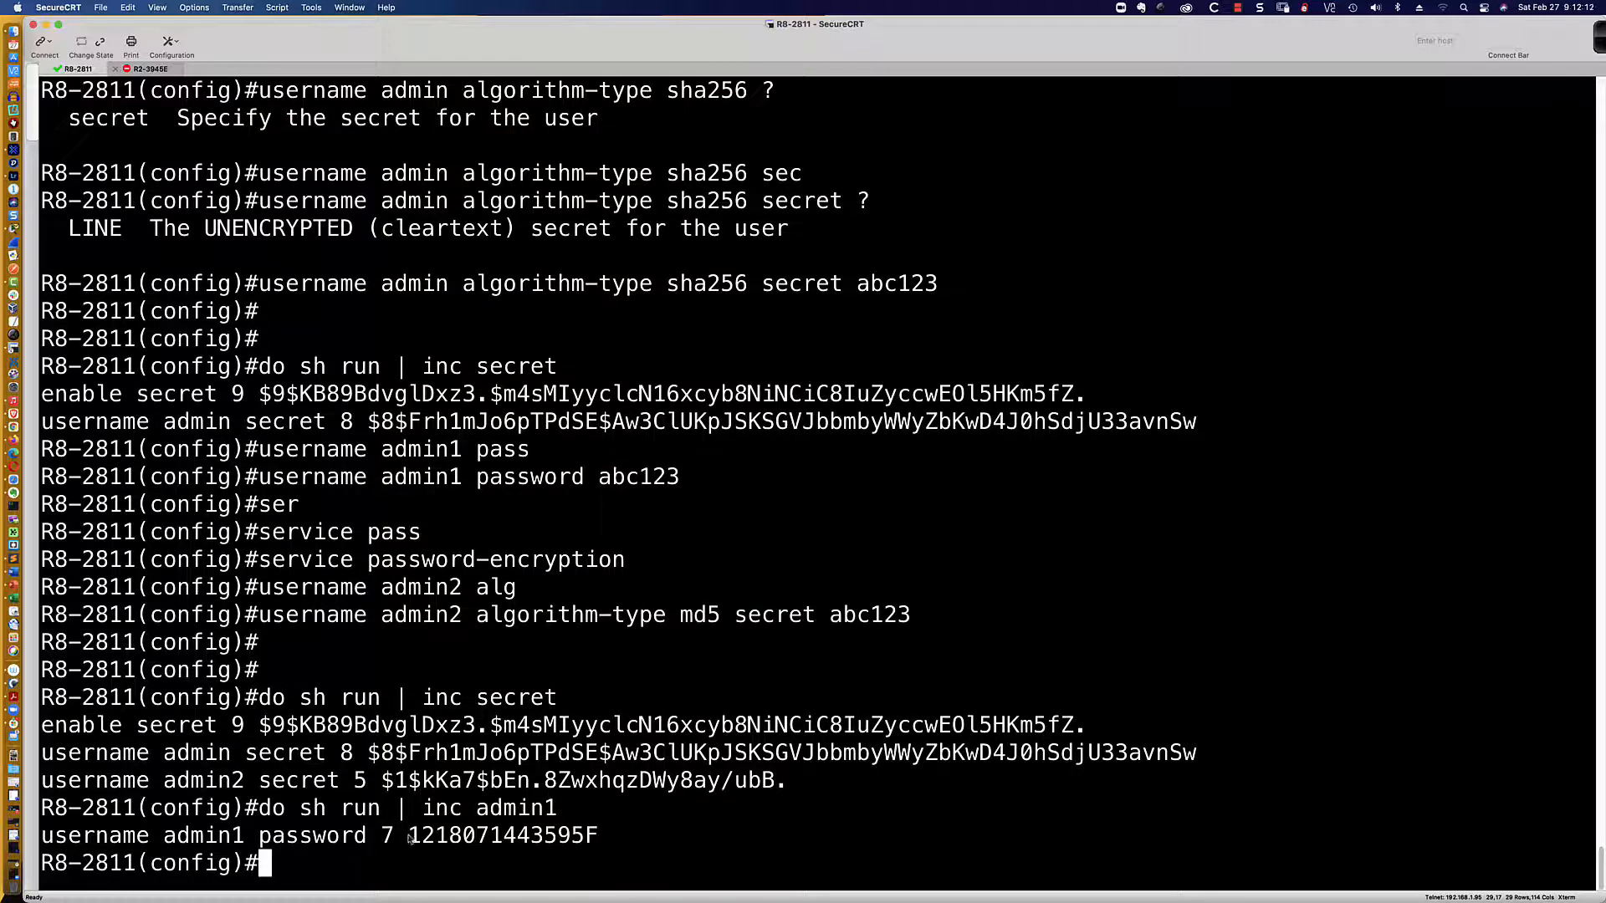
# Step: Select admin1's type 7 password hash and bring Firefox to the front
pyautogui.moveTo(409, 839); pyautogui.dragTo(599, 839)
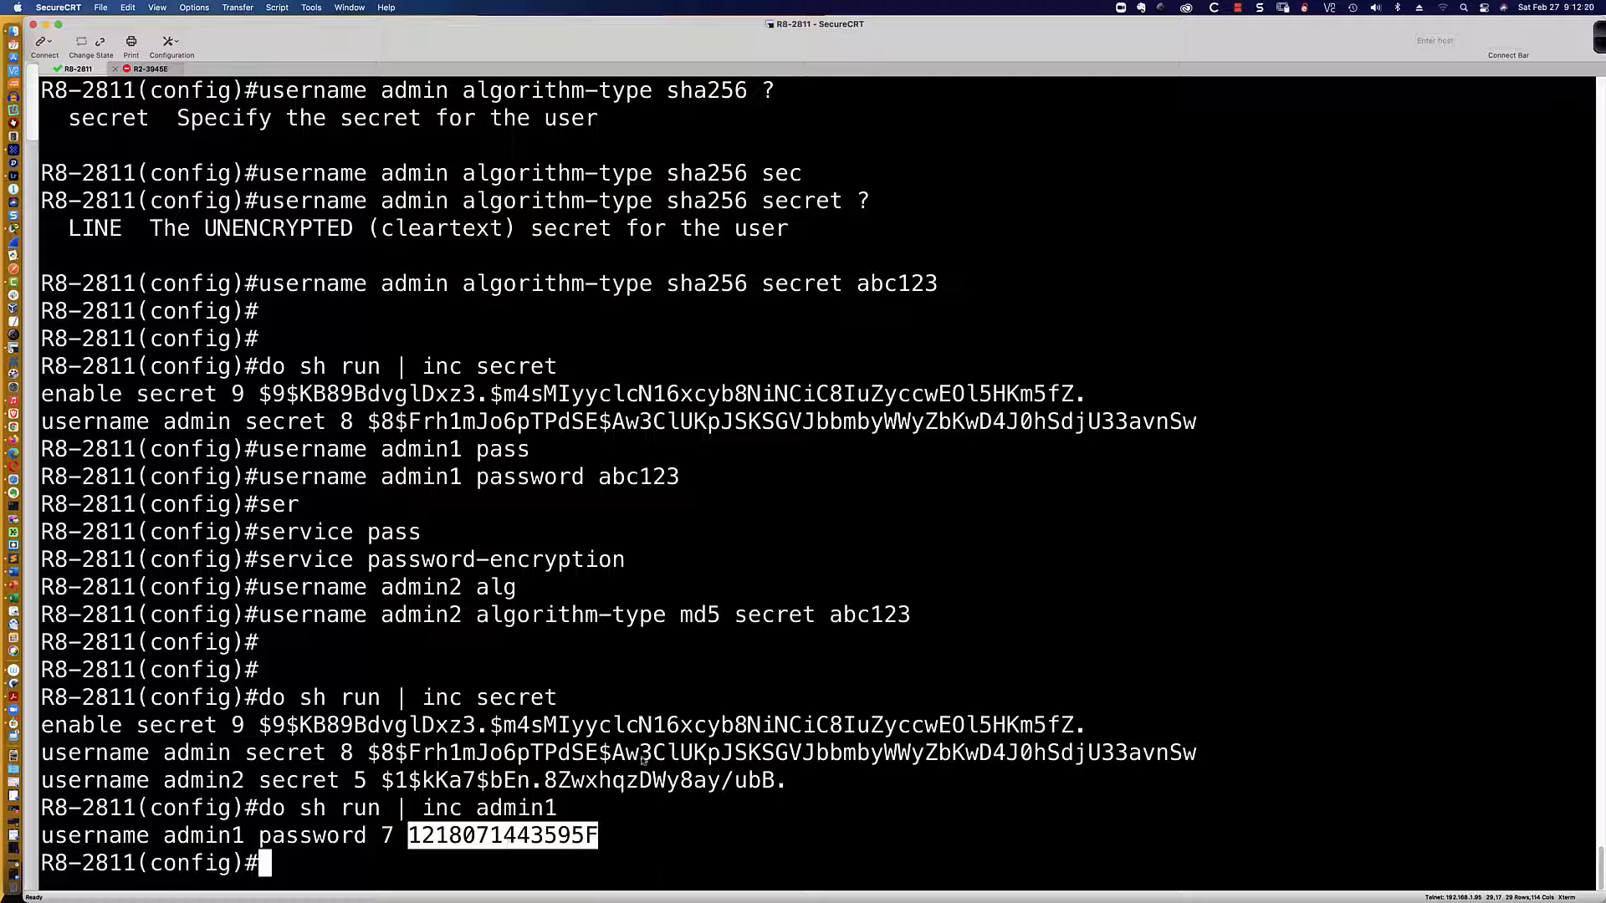
pyautogui.press('super+Tab')
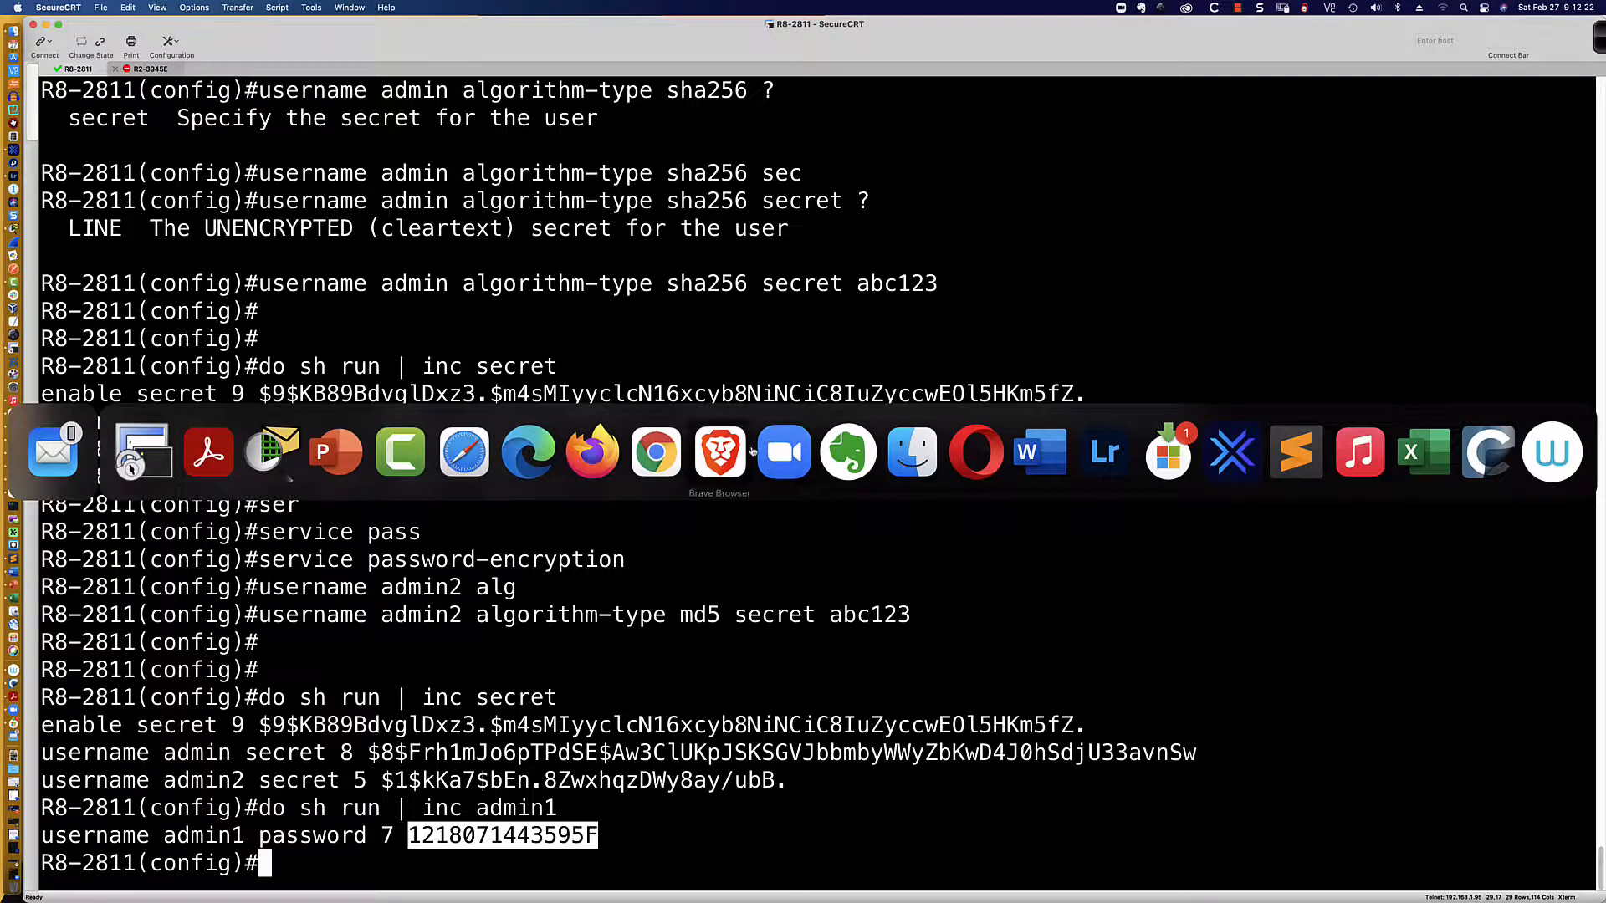
pyautogui.click(592, 452)
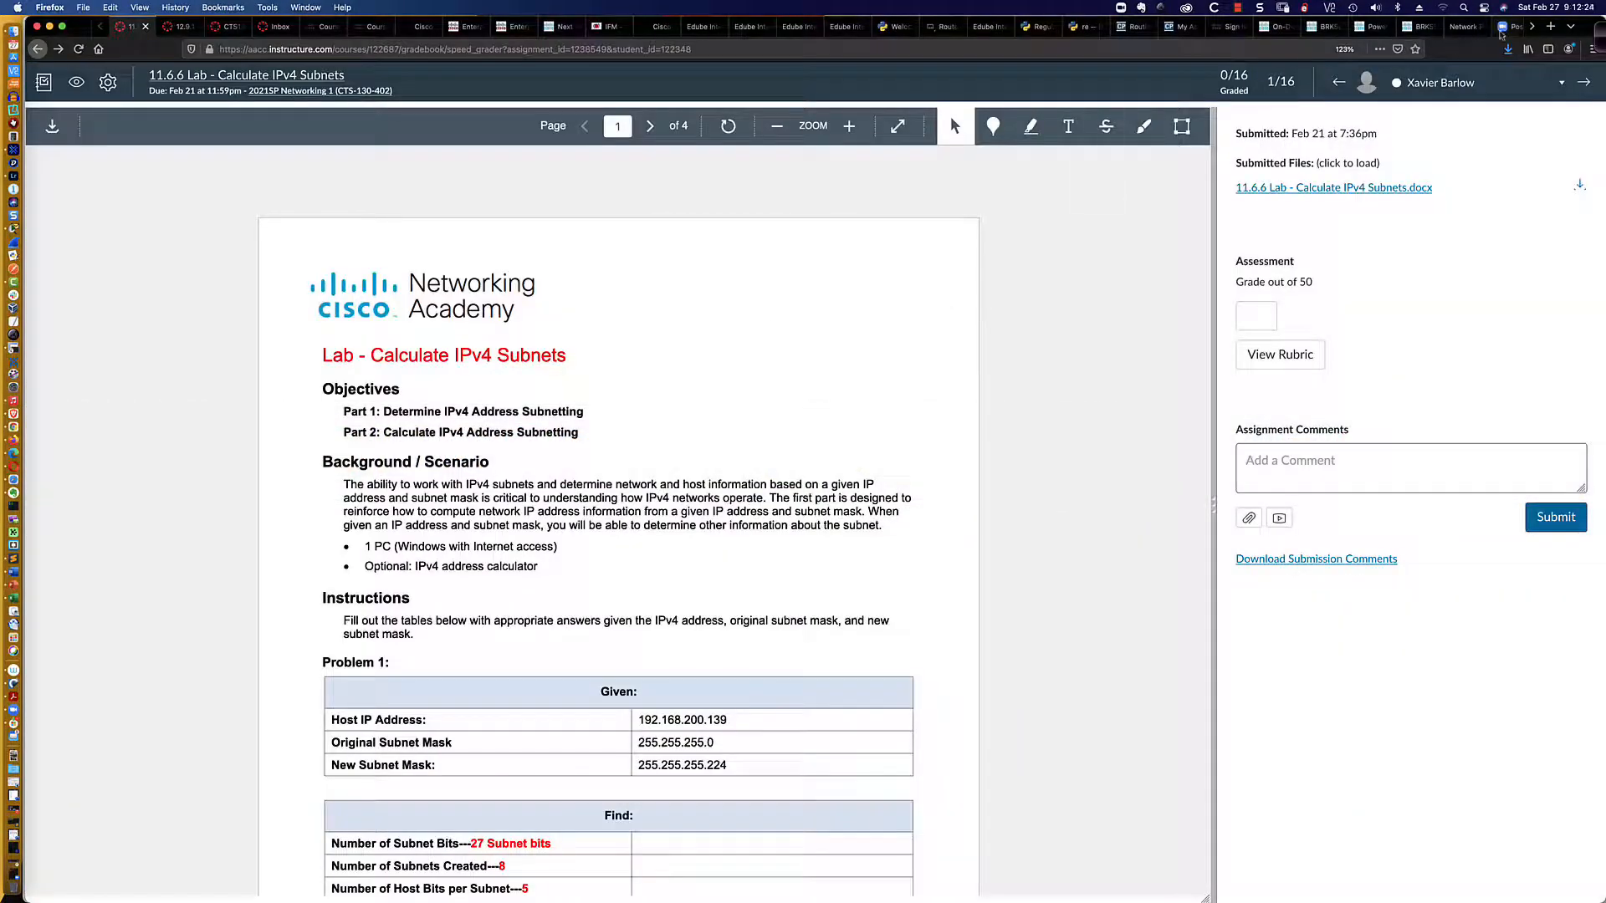
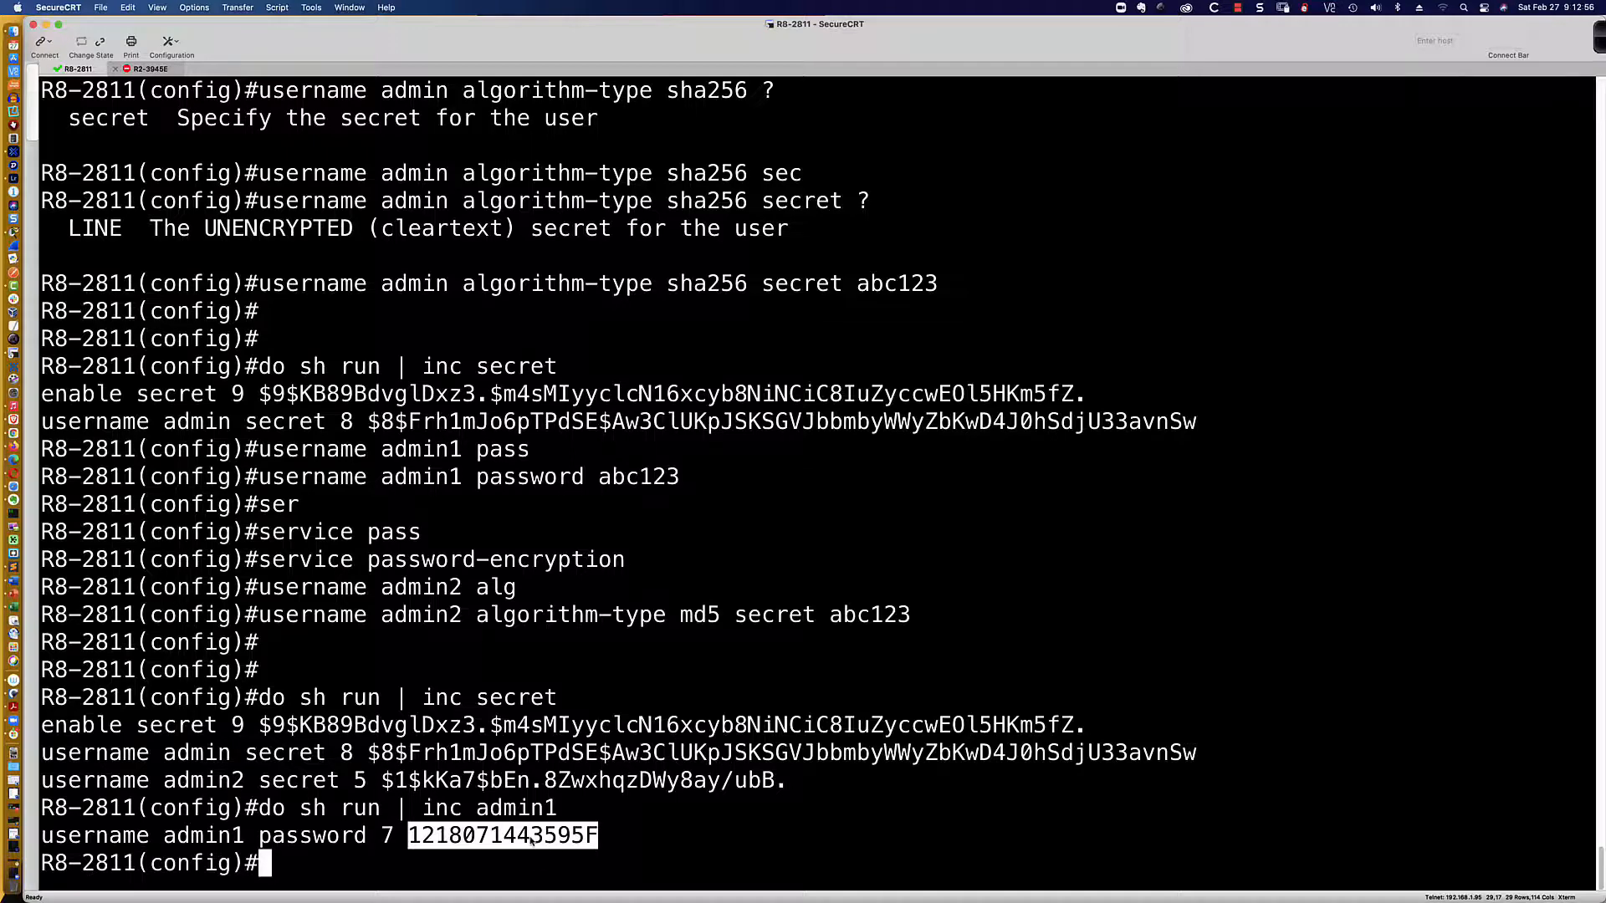
# Step: Highlight the type 5, type 8, type 9 and type 7 password hashes in the running config to compare them
pyautogui.click(604, 840)
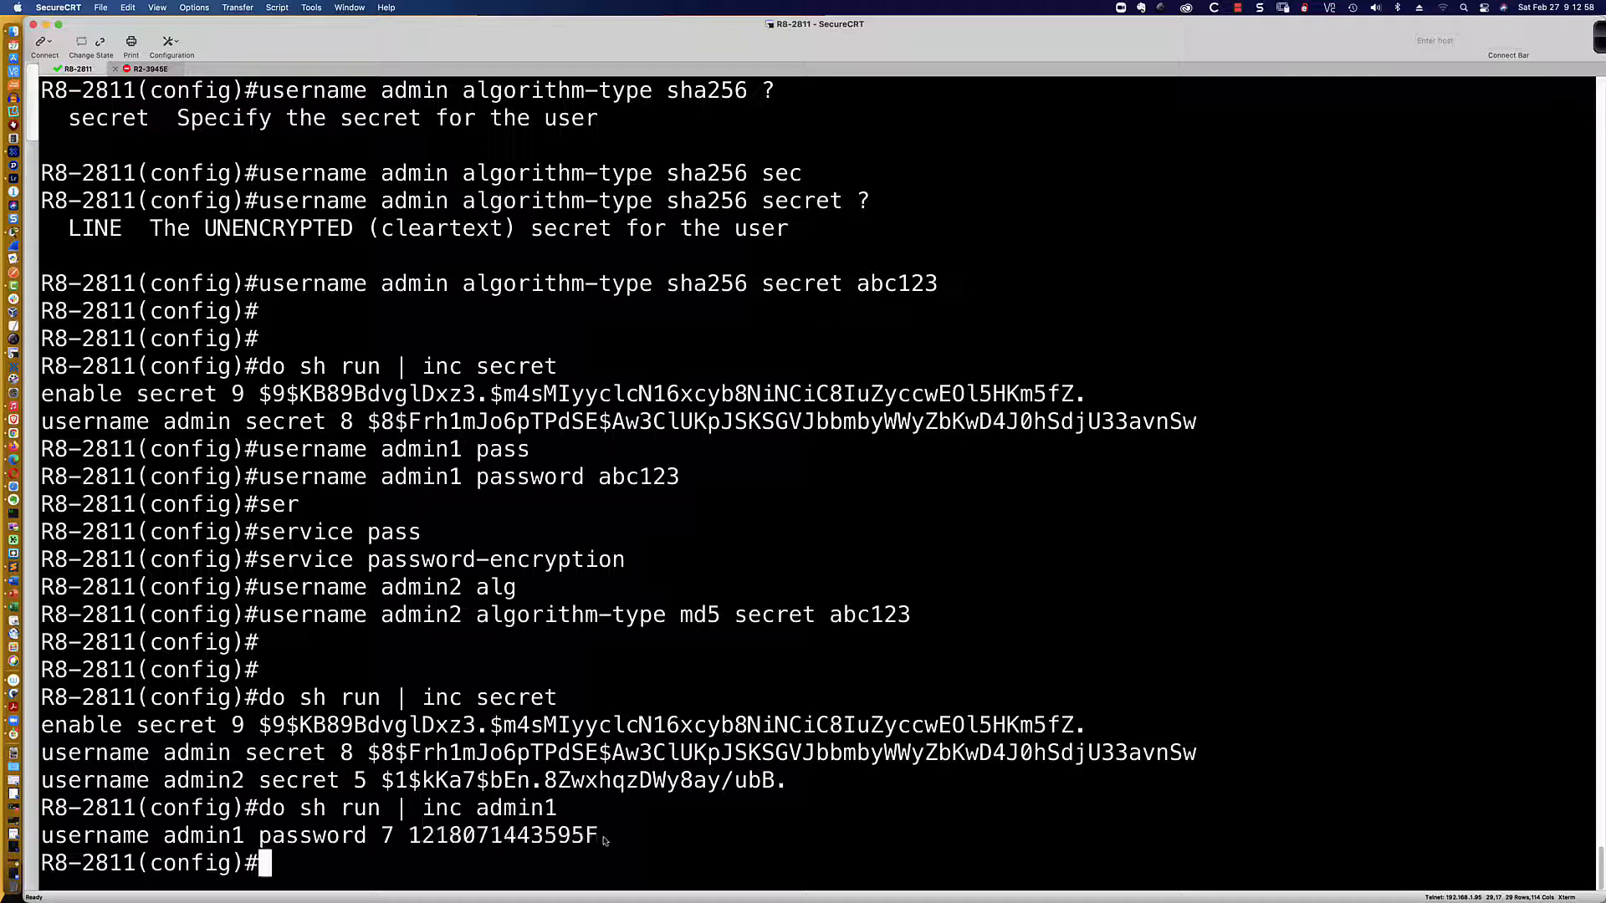
pyautogui.moveTo(410, 836); pyautogui.dragTo(604, 839)
pyautogui.moveTo(383, 782); pyautogui.dragTo(786, 784)
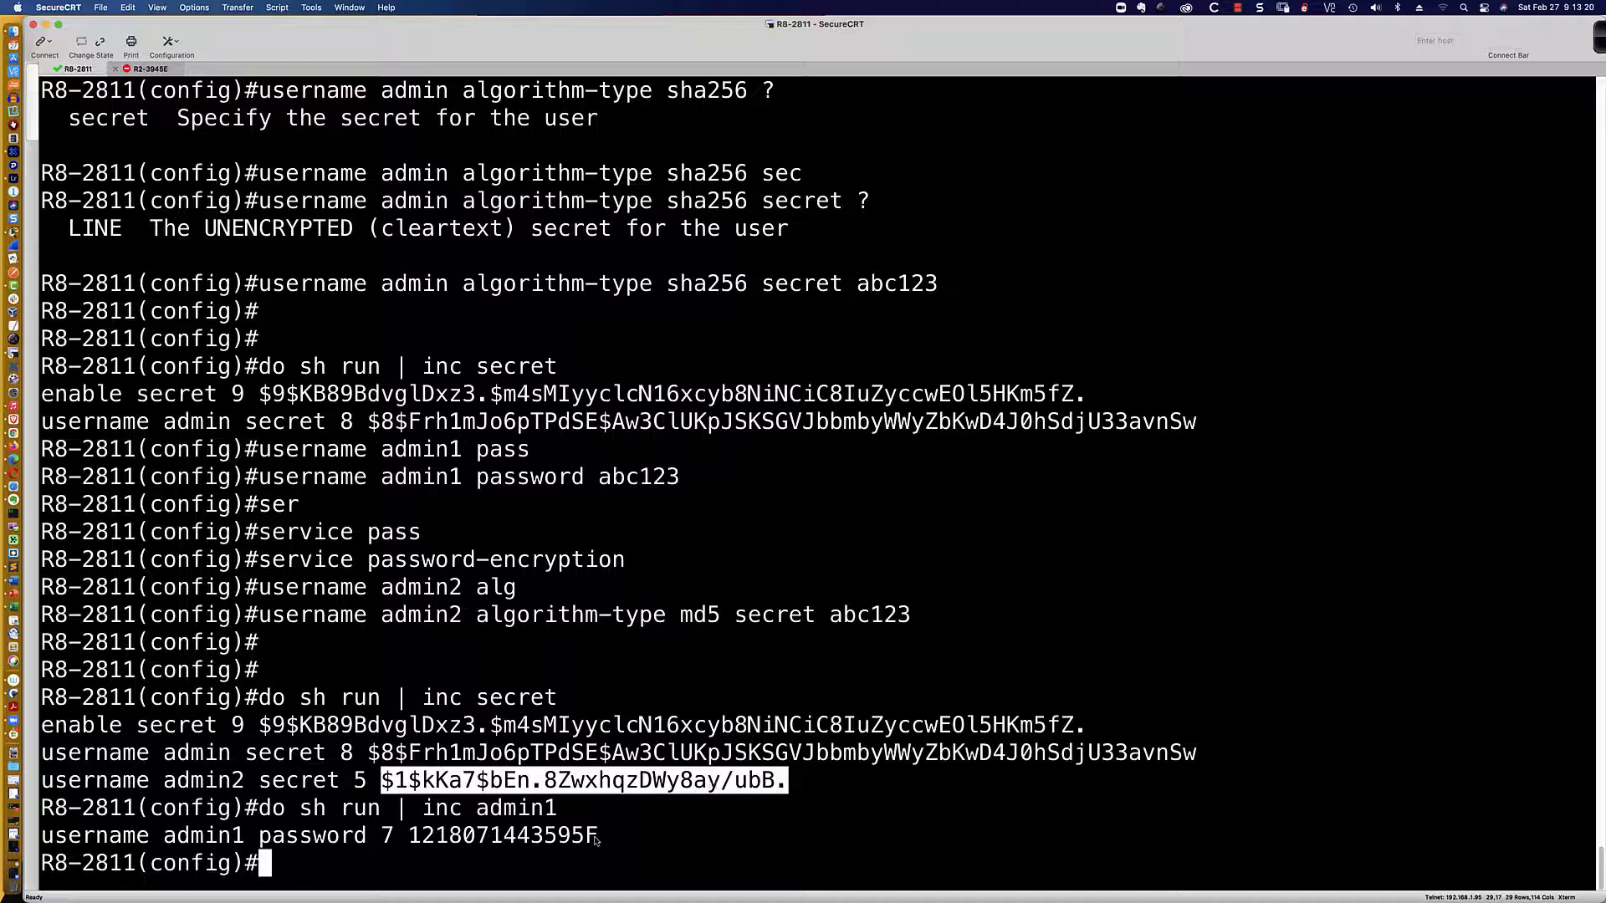
pyautogui.moveTo(369, 757); pyautogui.dragTo(1218, 754)
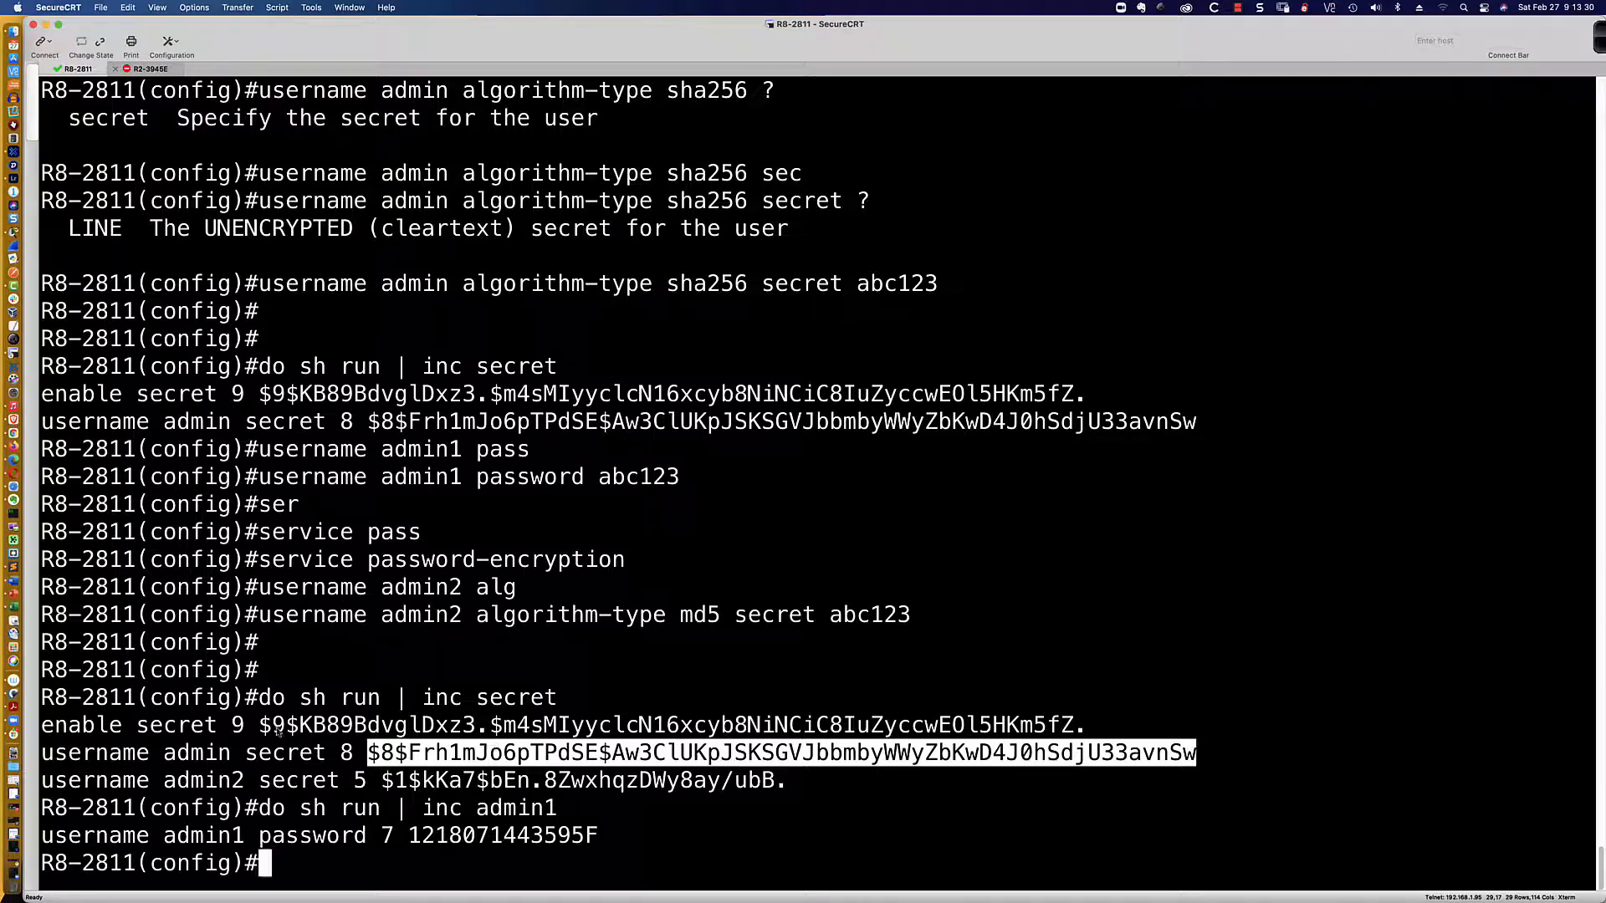
pyautogui.moveTo(235, 726); pyautogui.dragTo(1085, 731)
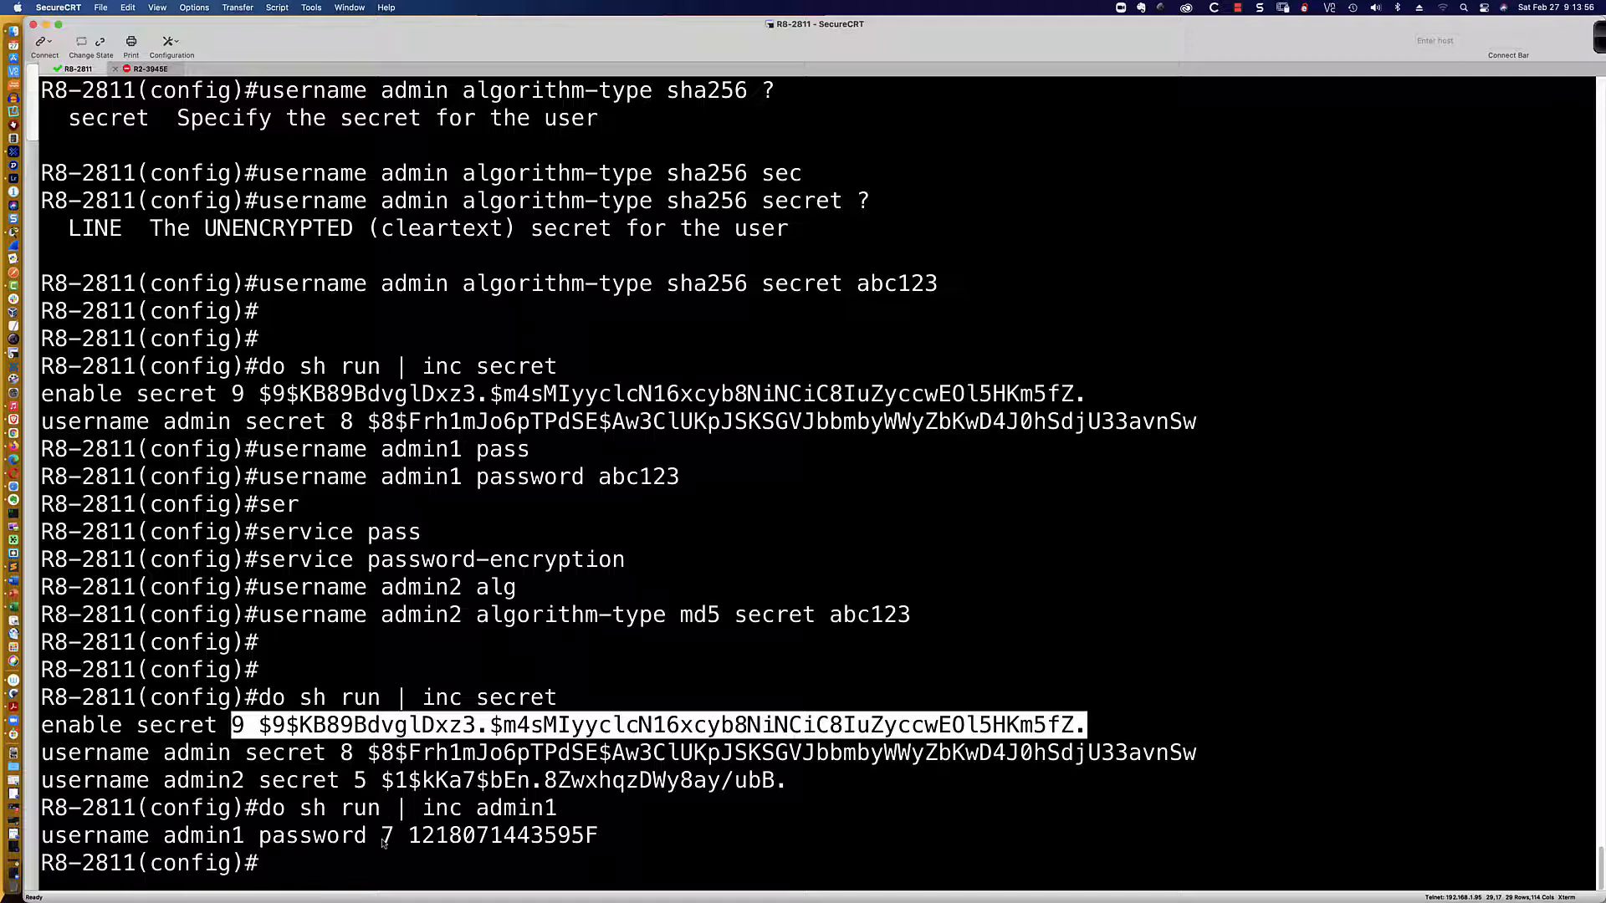
pyautogui.moveTo(611, 837); pyautogui.dragTo(311, 837)
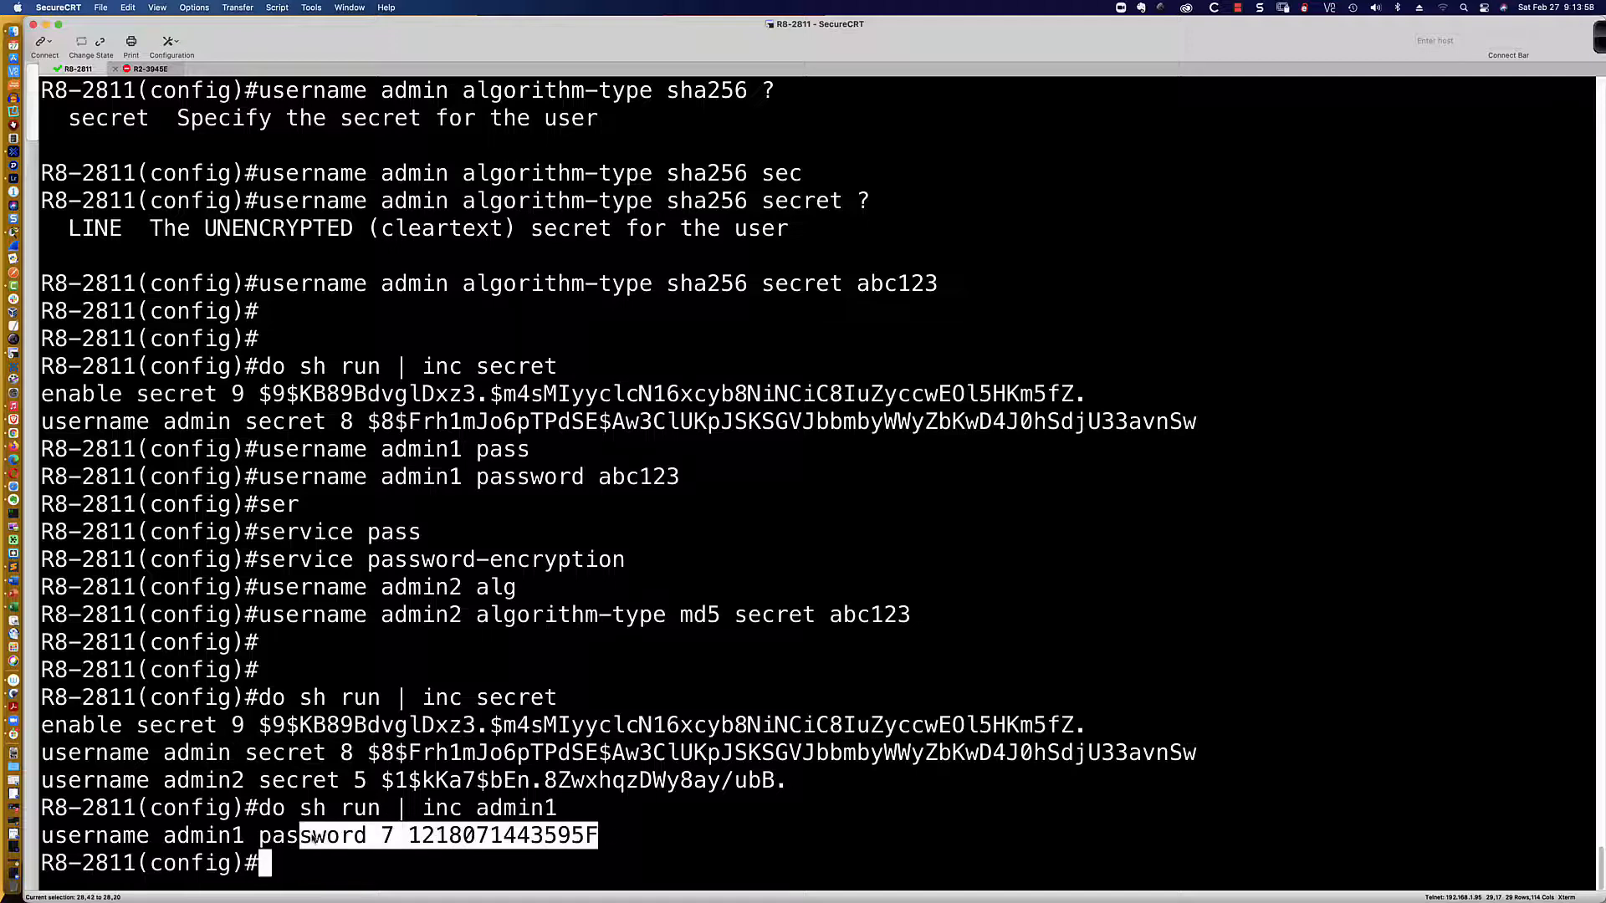
pyautogui.click(606, 840)
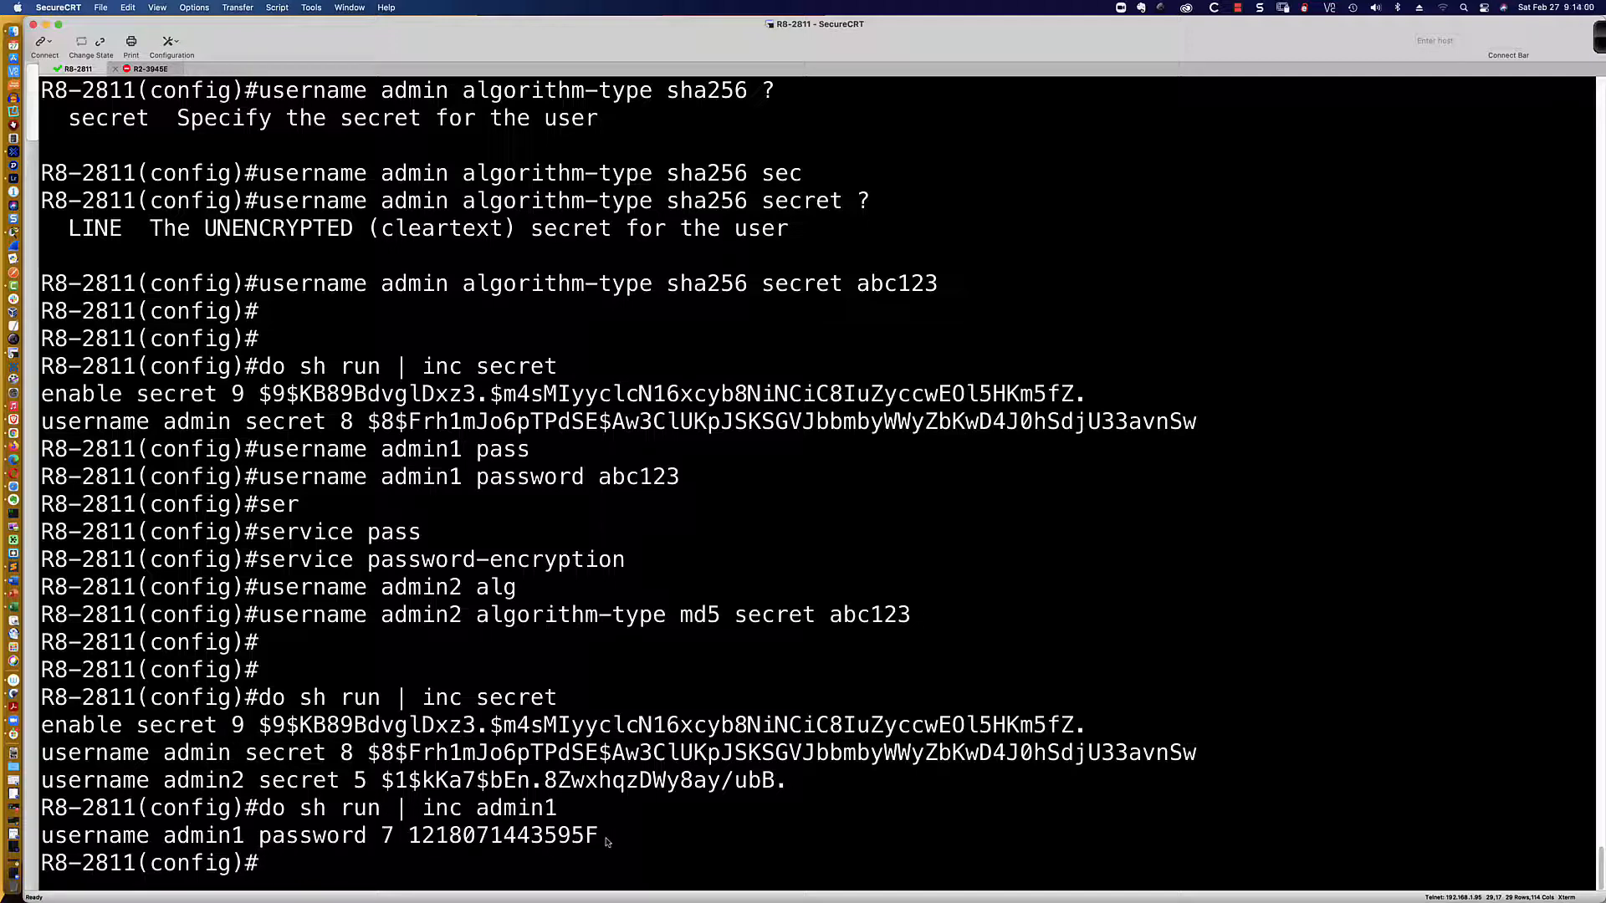
# Step: Start RSA key generation on RTA with 'crypto key generate rsa'
pyautogui.press('super+Tab')
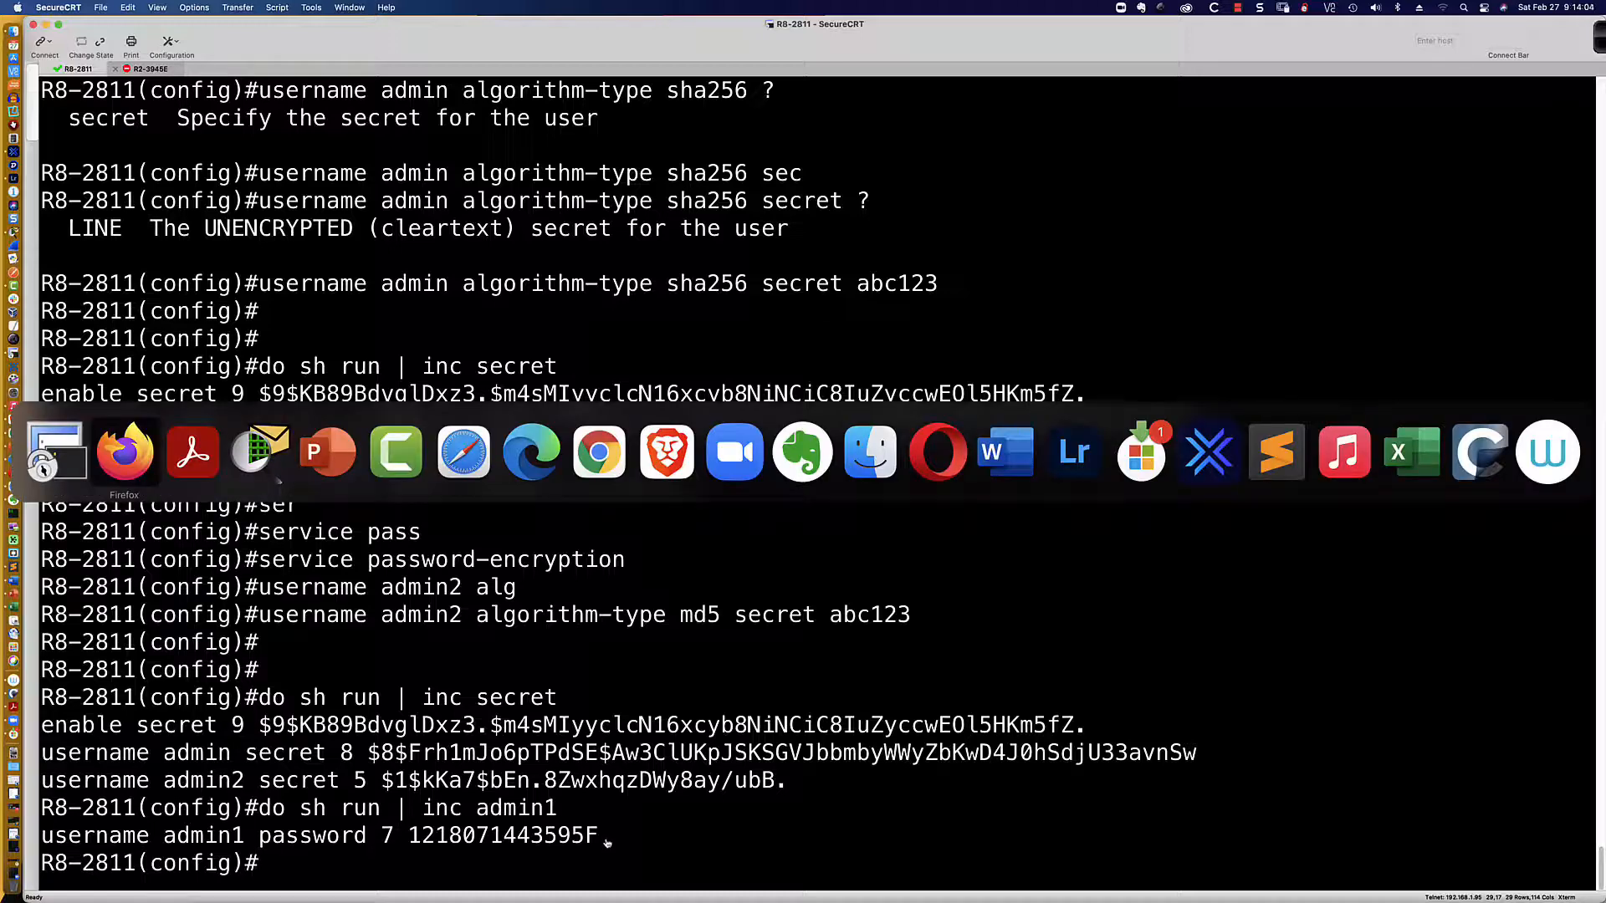
pyautogui.press('super+Tab')
pyautogui.press('super+Tab')
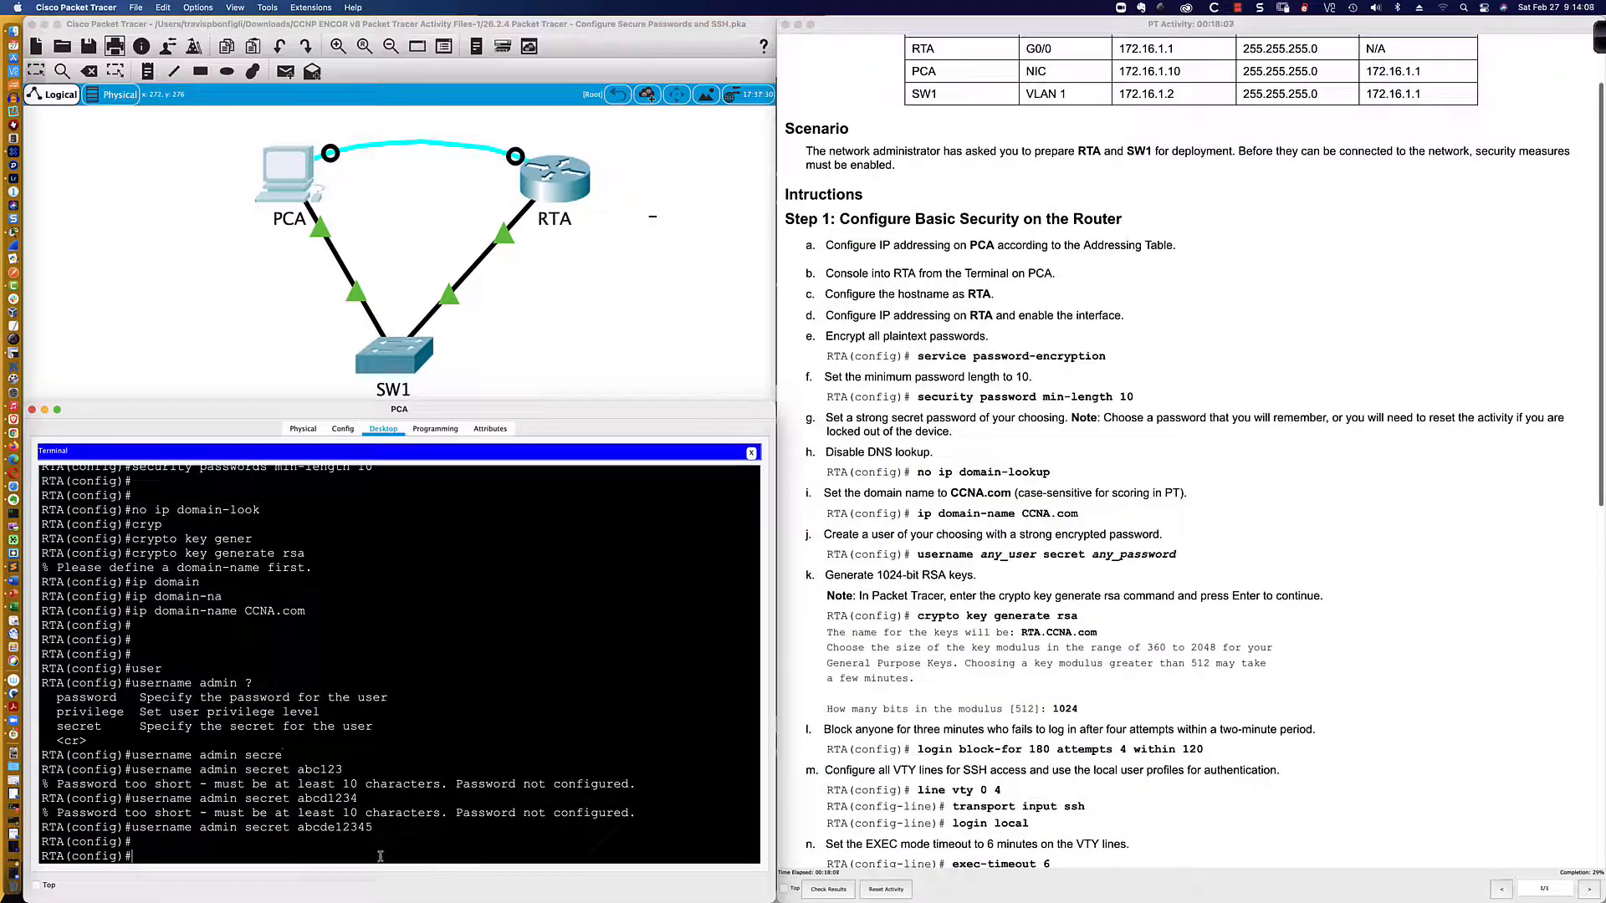
pyautogui.press('Return')
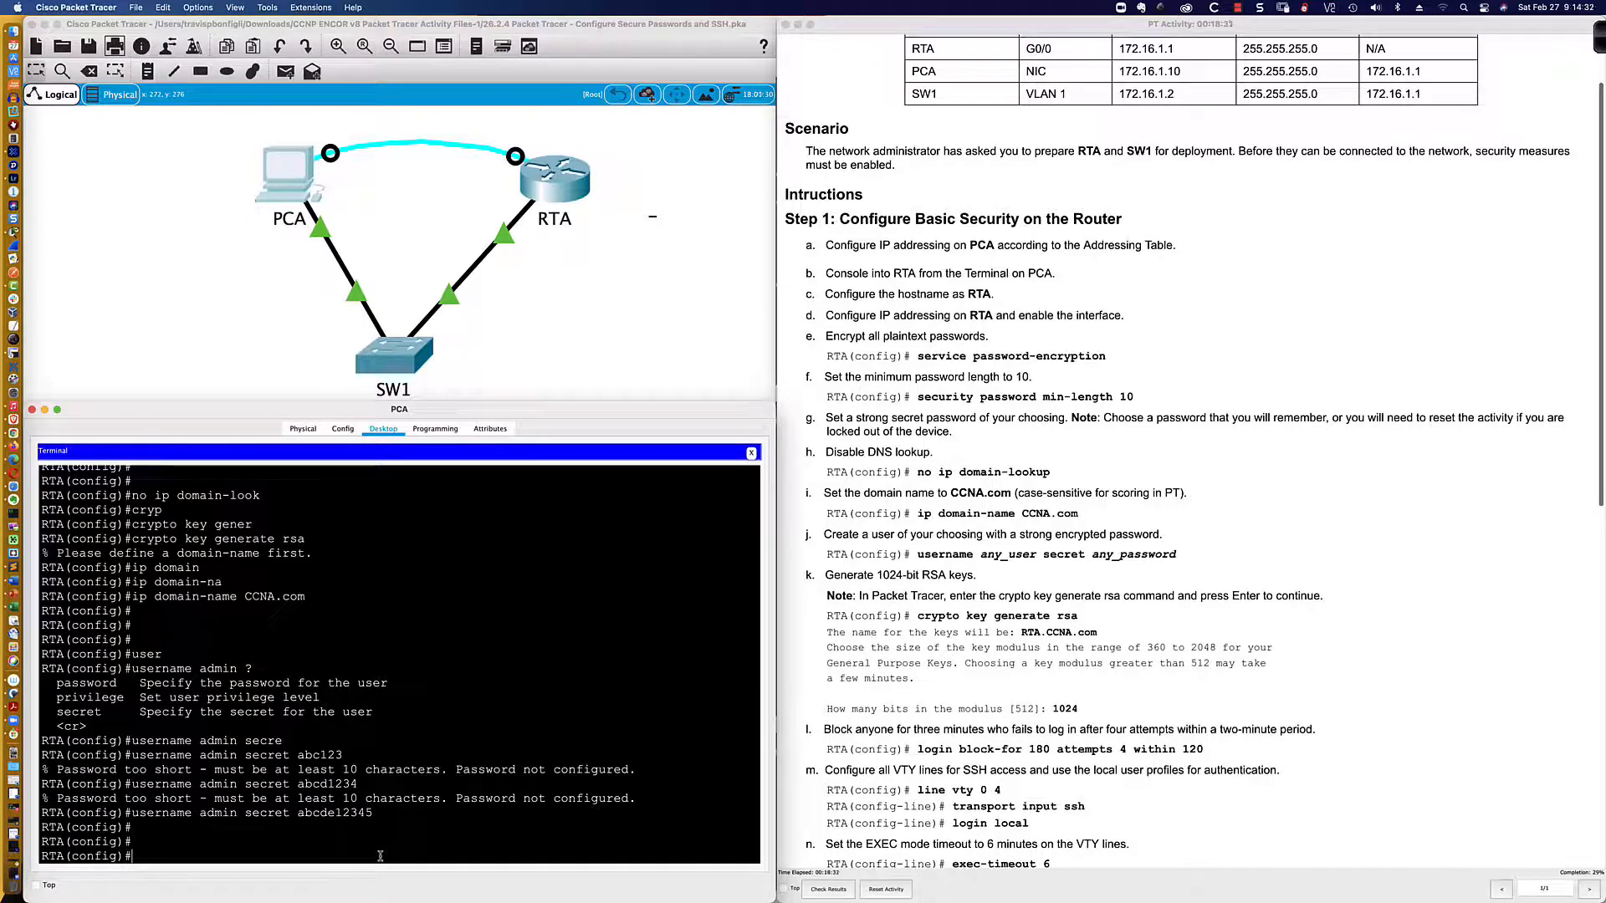
pyautogui.write('cryp')
pyautogui.press('Tab')
pyautogui.write('key ')
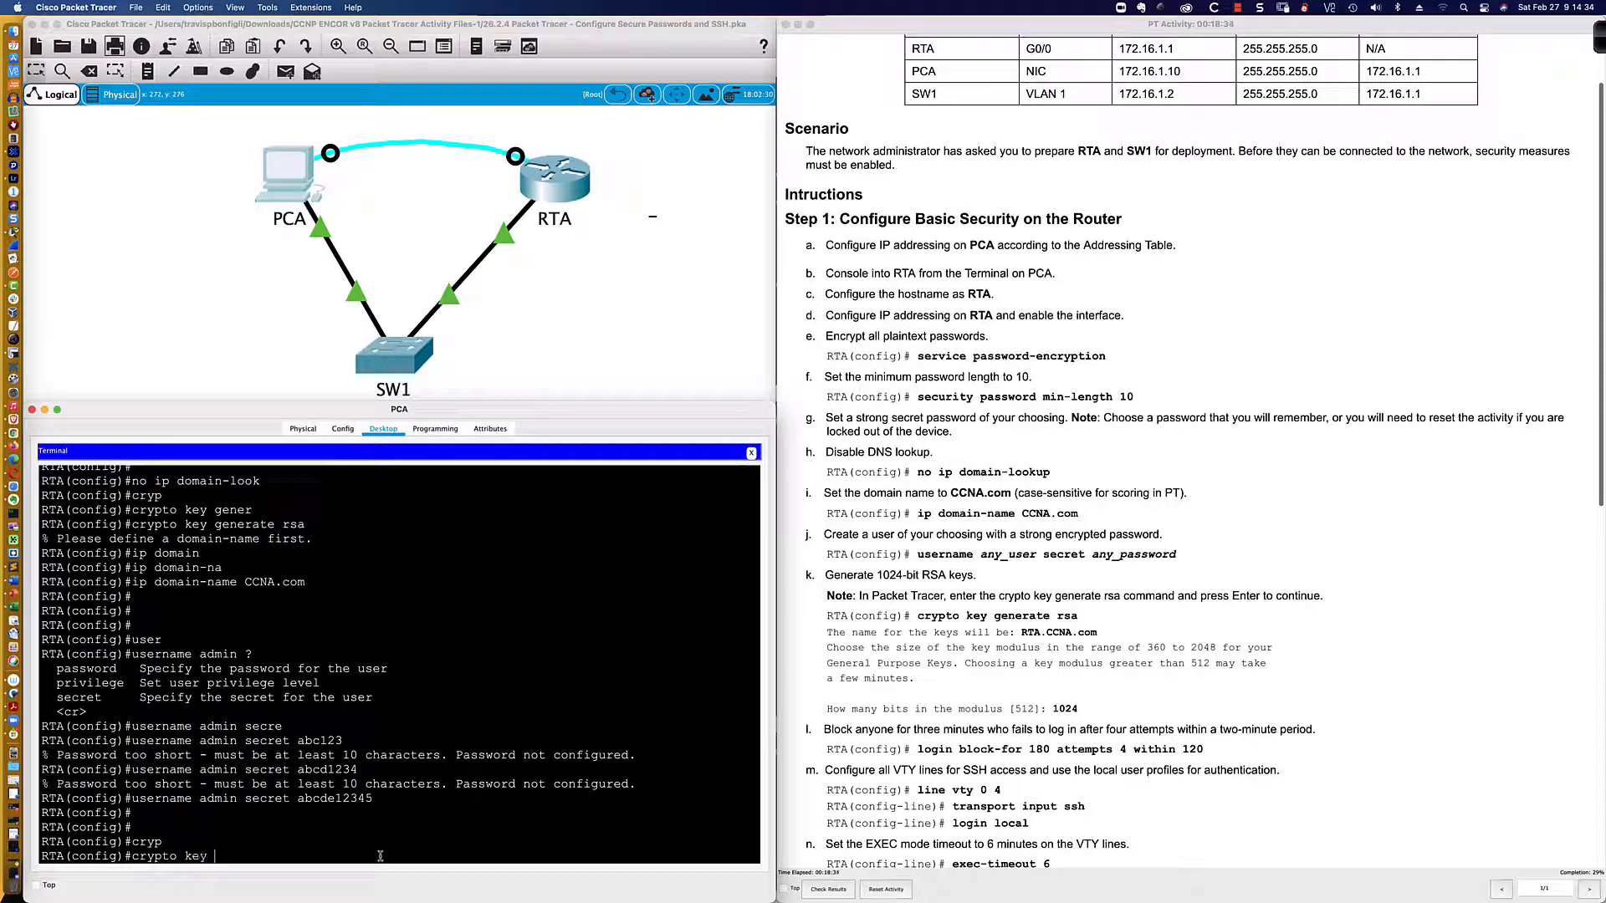
pyautogui.write('gener')
pyautogui.press('Tab')
pyautogui.write('rsa')
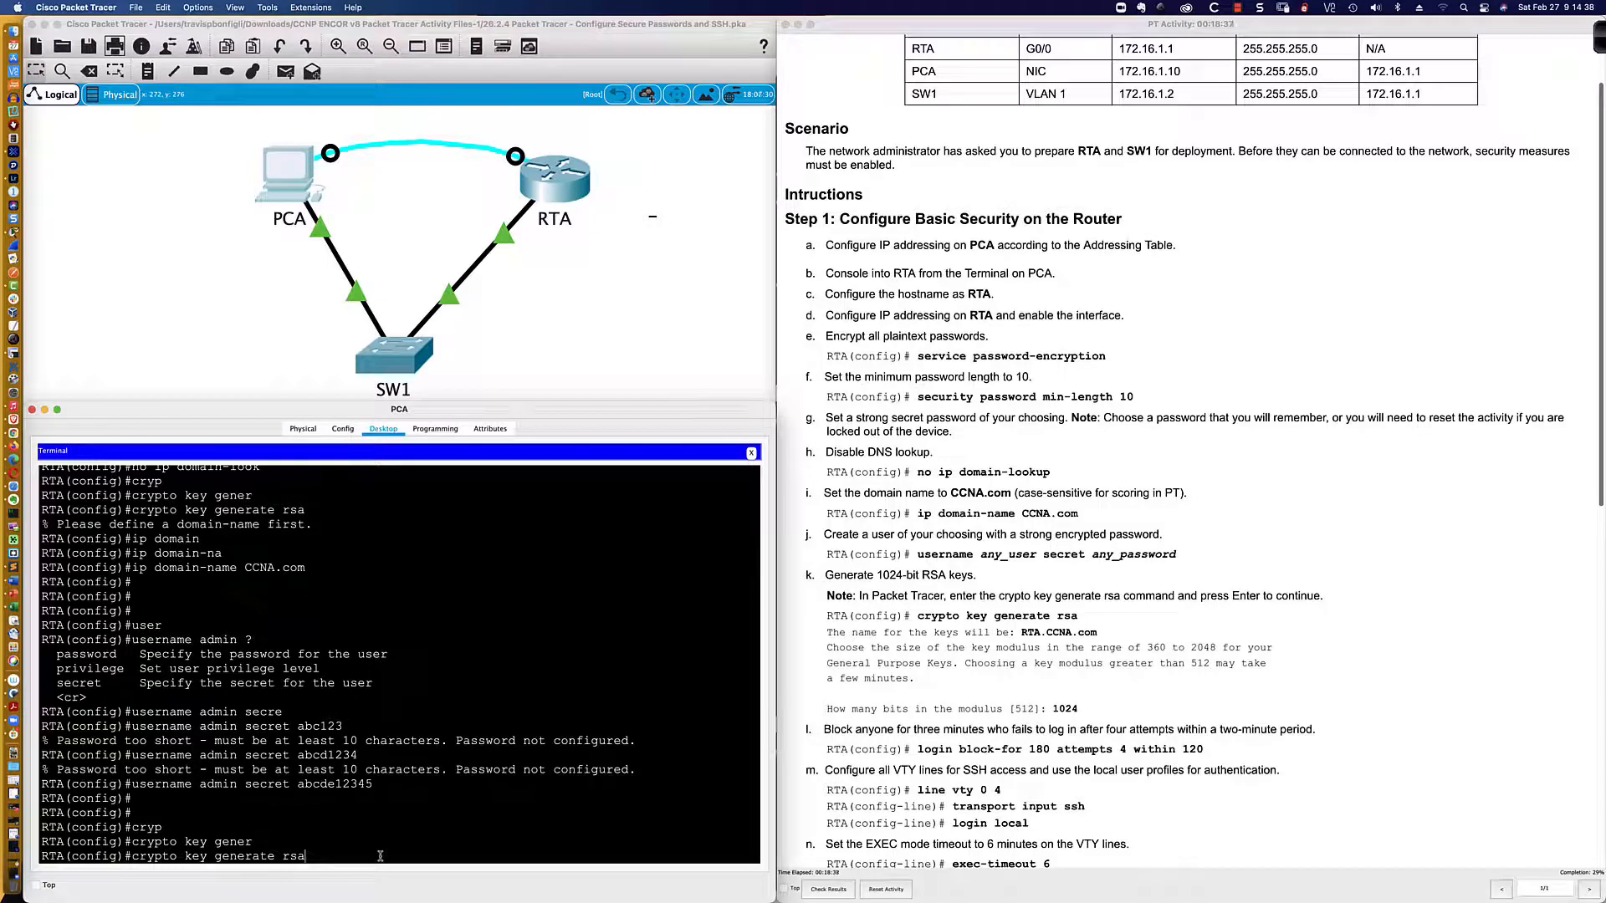
pyautogui.write(' ?')
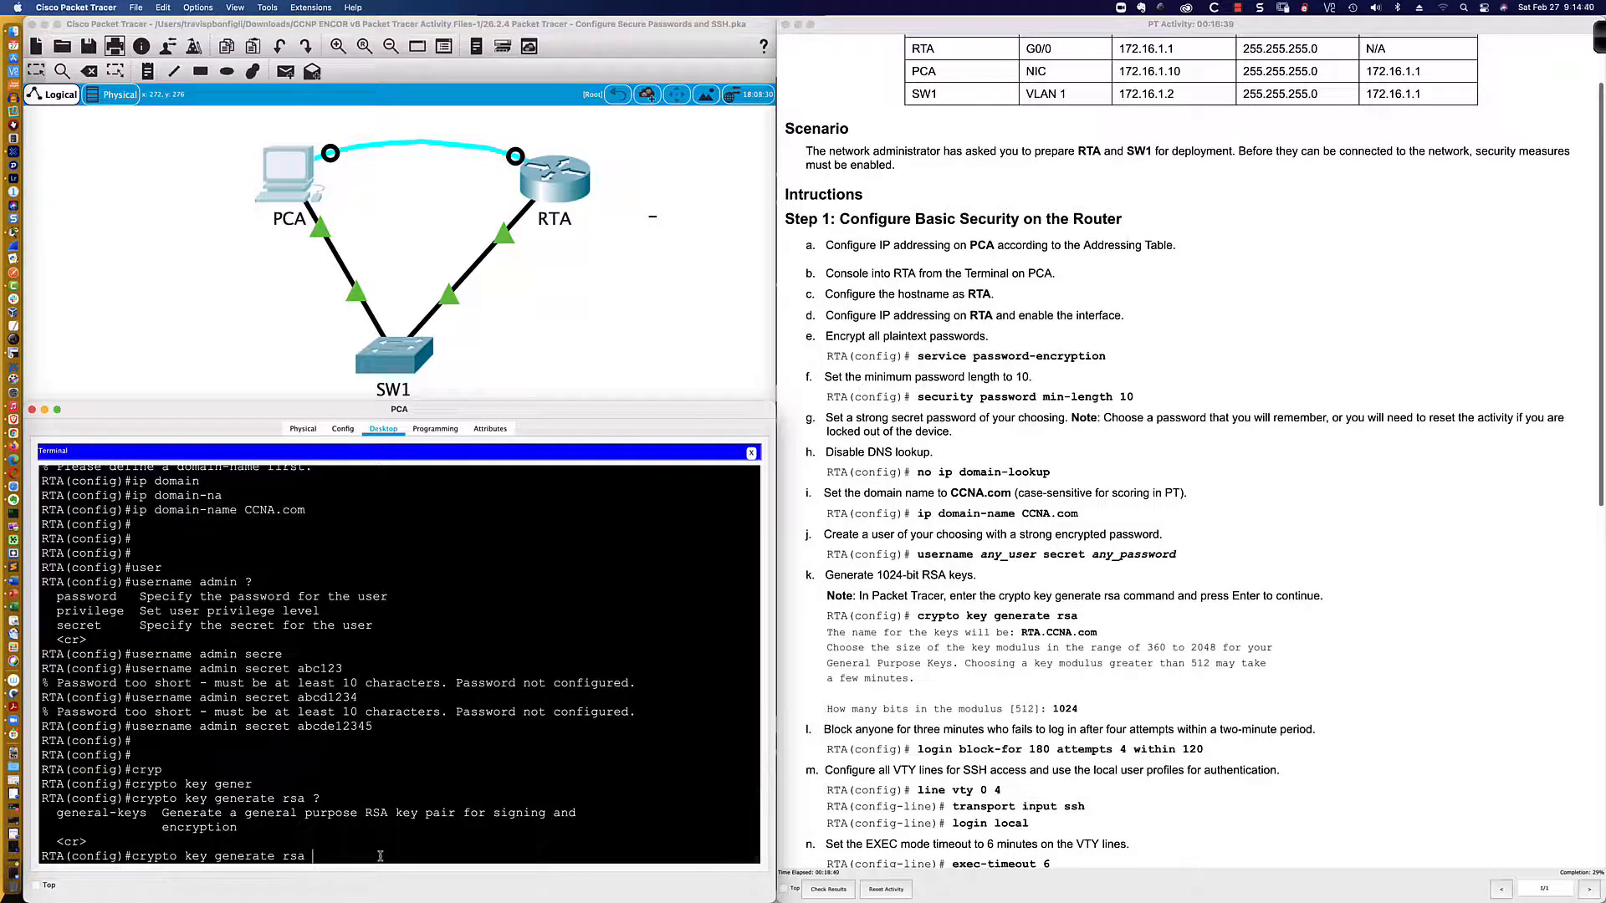
pyautogui.write('gener')
pyautogui.press('Tab')
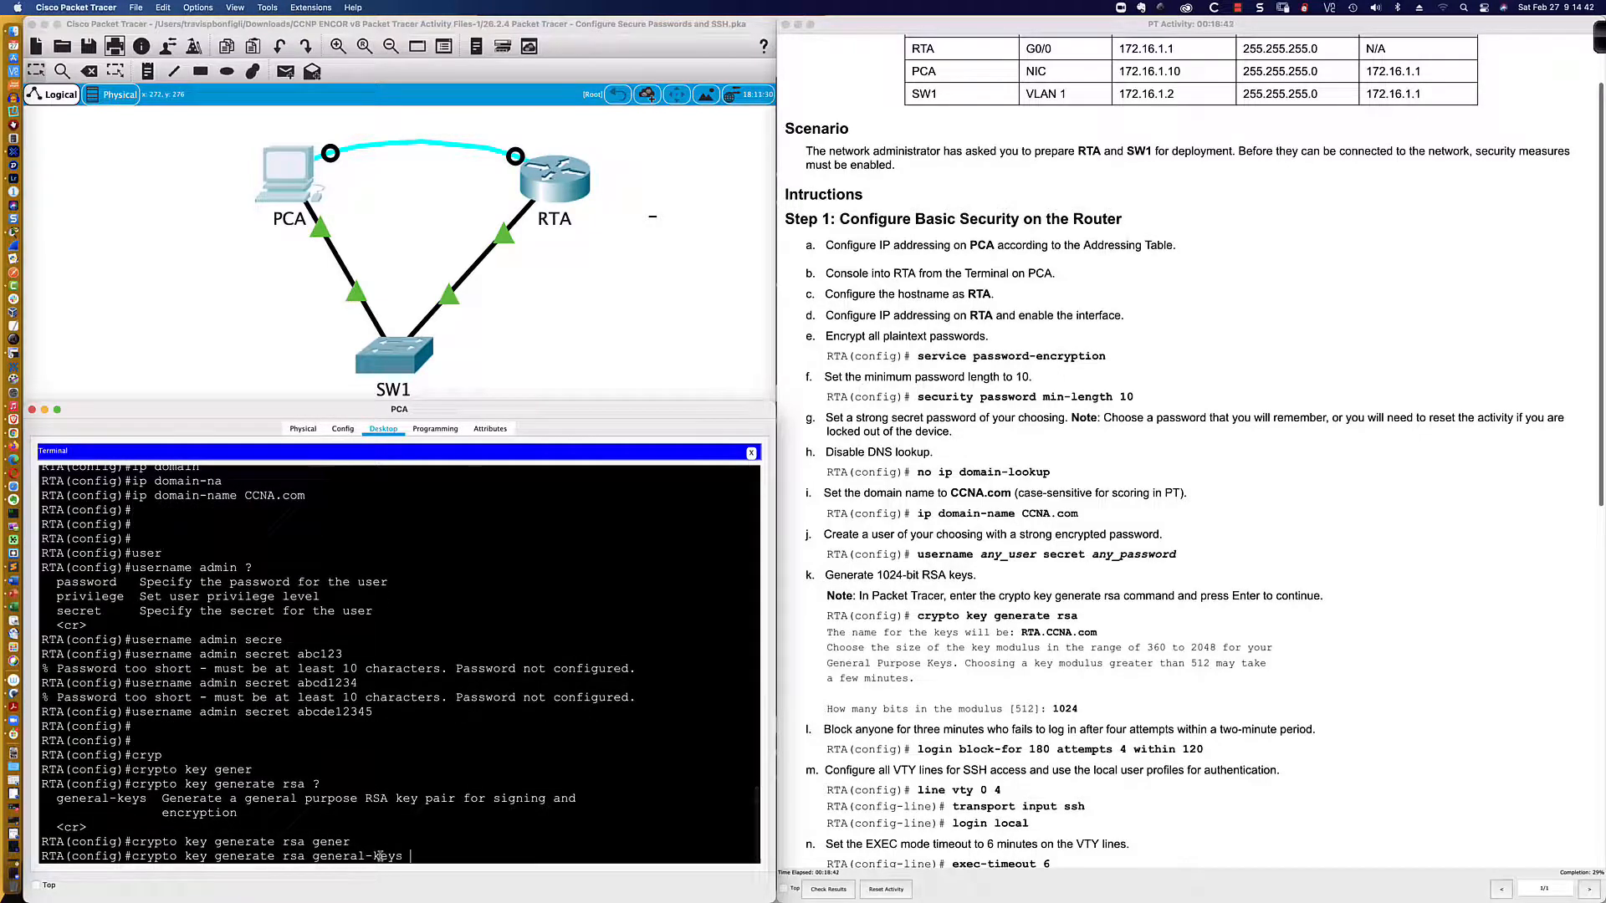
pyautogui.write('?mod')
pyautogui.press('Tab')
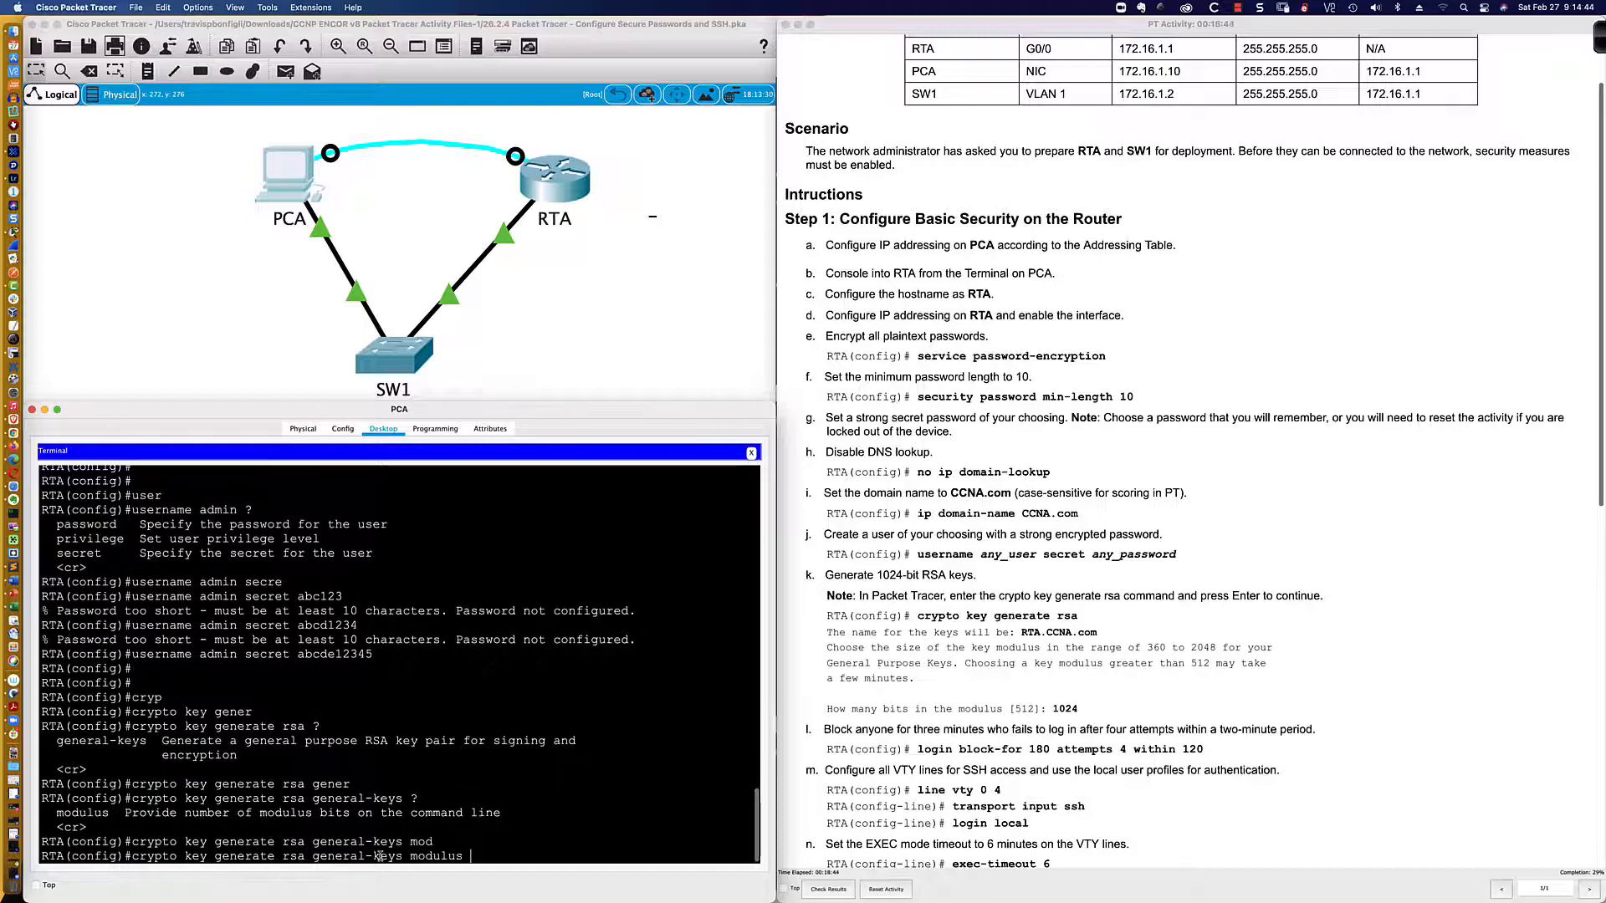
pyautogui.write('?')
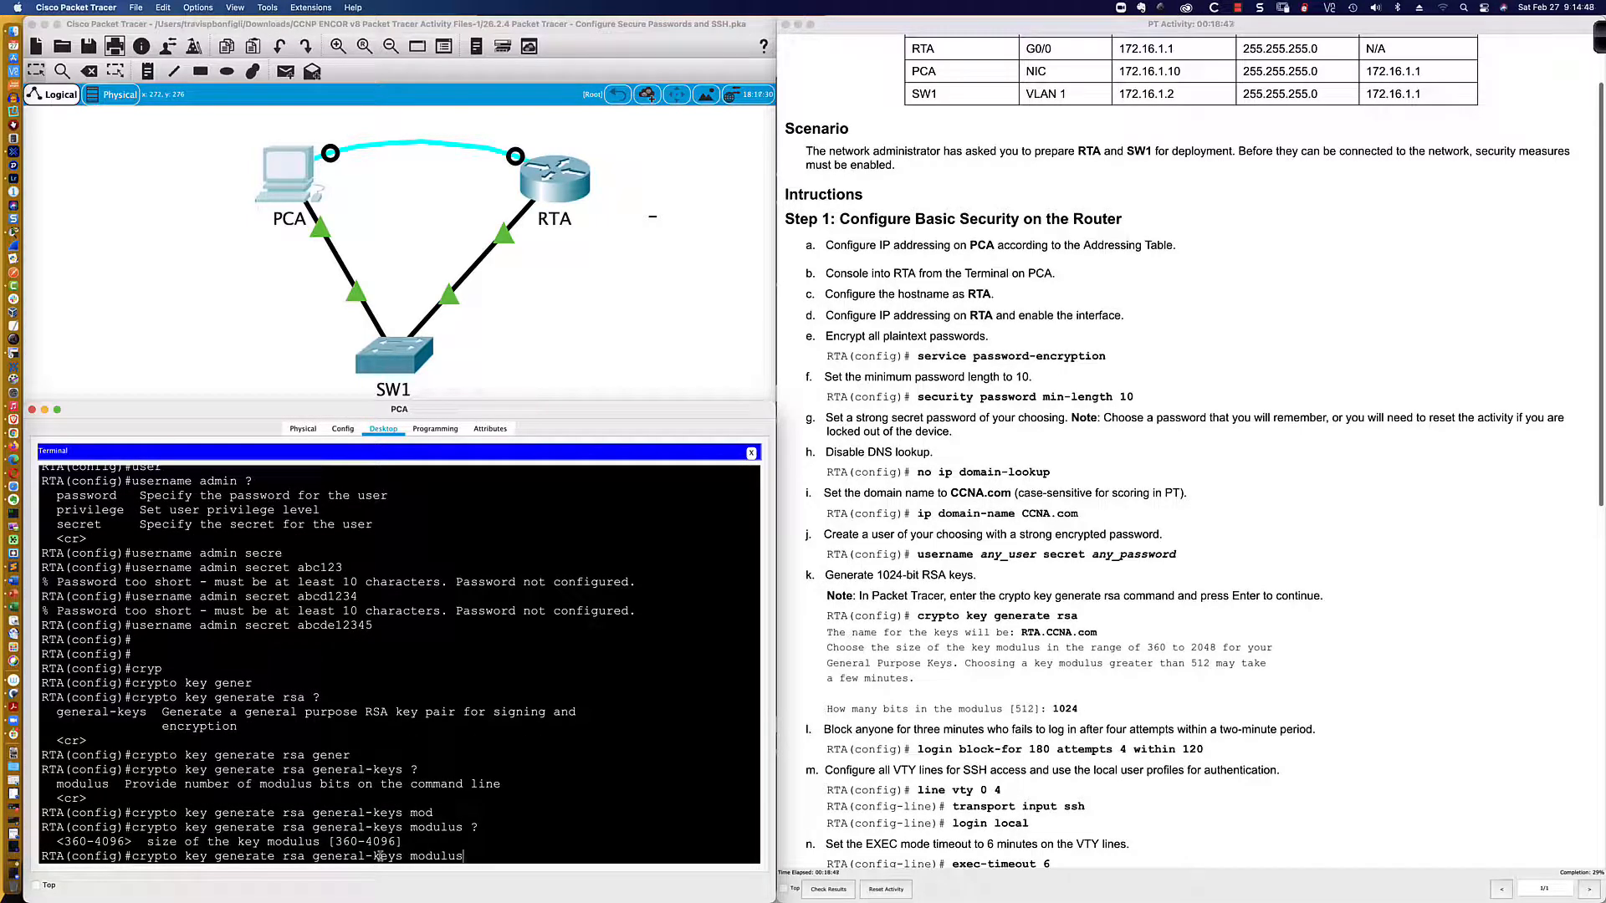
pyautogui.press('BackSpace')
pyautogui.press('BackSpace')
pyautogui.press('BackSpace')
pyautogui.press('BackSpace')
pyautogui.press('BackSpace')
pyautogui.press('BackSpace')
pyautogui.press('BackSpace')
pyautogui.press('BackSpace')
pyautogui.press('BackSpace')
pyautogui.press('BackSpace')
pyautogui.press('BackSpace')
pyautogui.press('BackSpace')
pyautogui.press('BackSpace')
pyautogui.press('BackSpace')
pyautogui.press('BackSpace')
pyautogui.press('BackSpace')
pyautogui.press('BackSpace')
pyautogui.press('BackSpace')
pyautogui.press('BackSpace')
pyautogui.press('BackSpace')
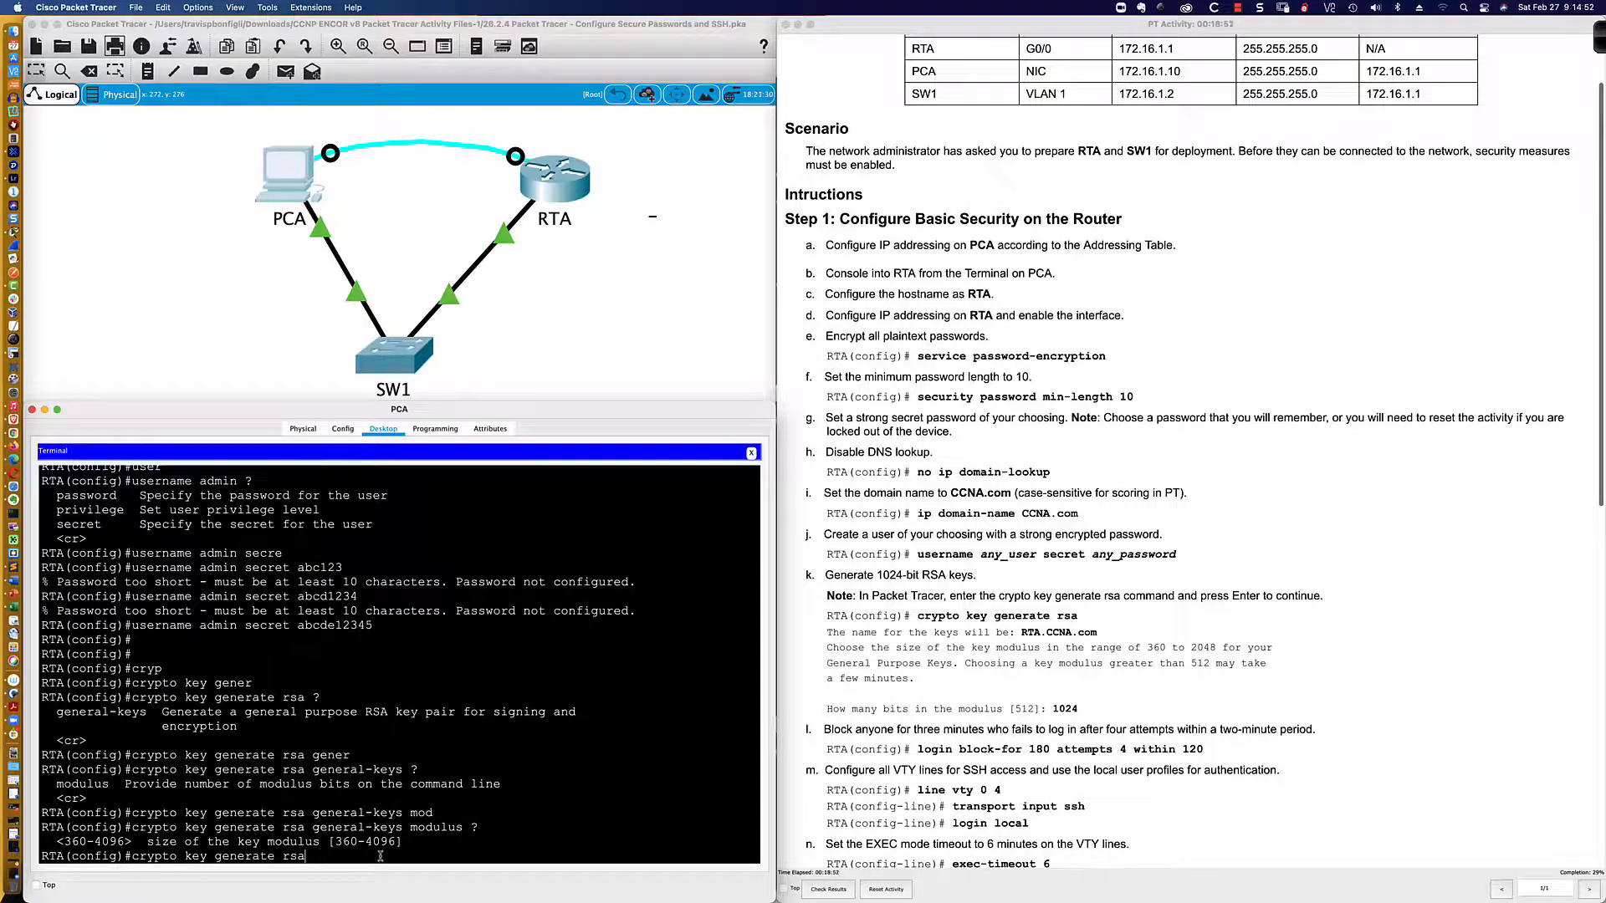
pyautogui.press('Return')
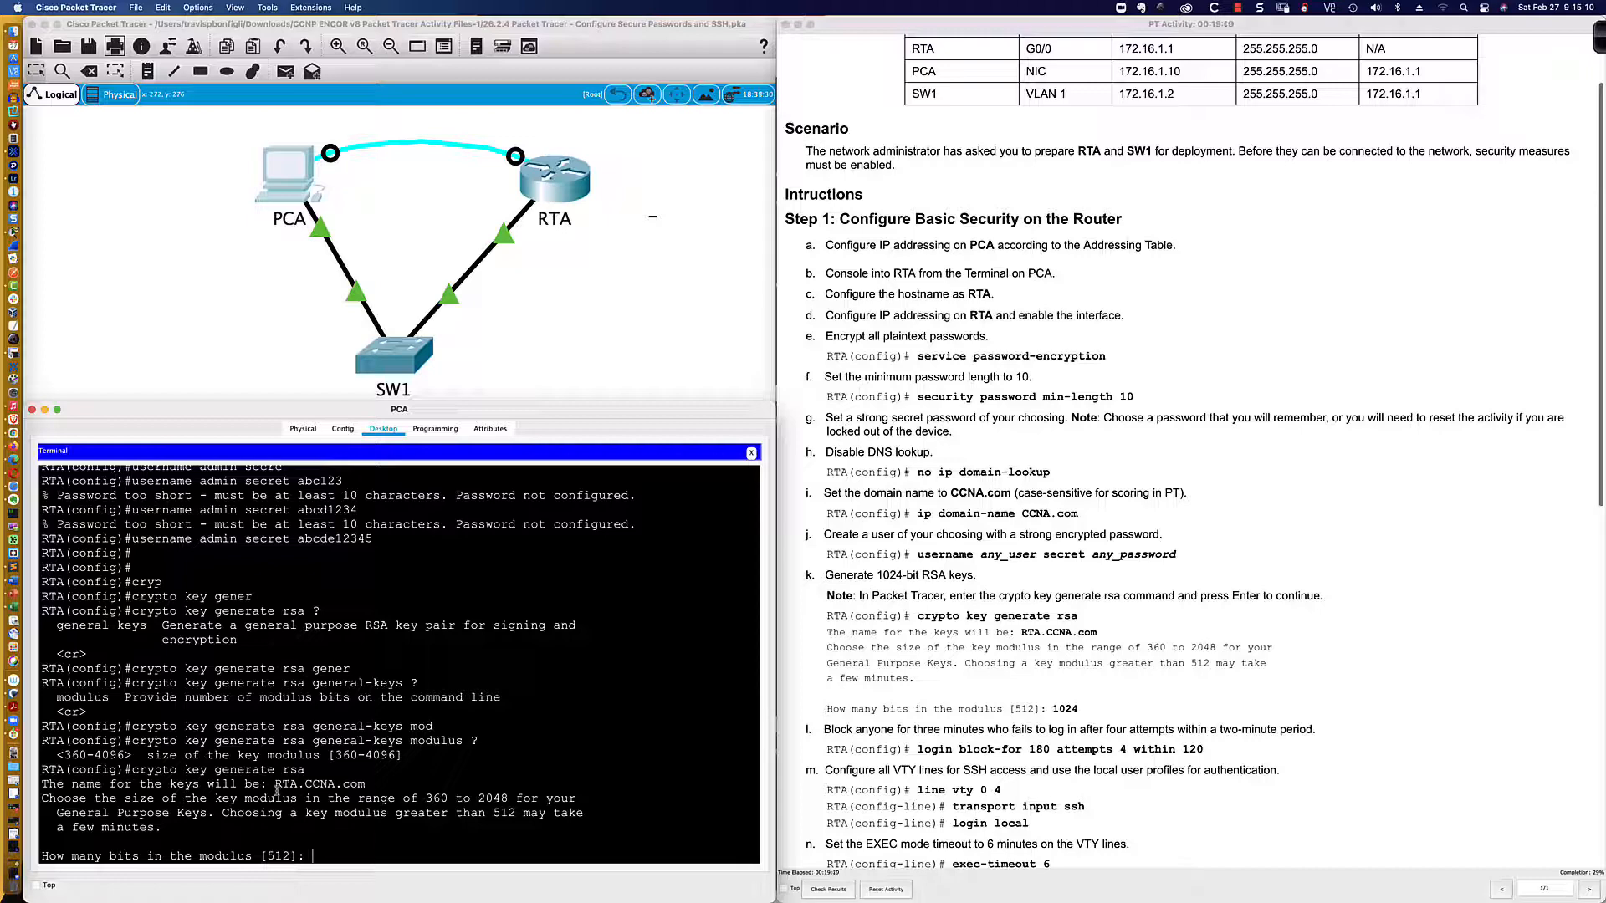
# Step: Note the key name RTA.CCNA.com and enter 1024 bits at the modulus prompt
pyautogui.moveTo(274, 784); pyautogui.dragTo(366, 784)
pyautogui.moveTo(43, 785); pyautogui.dragTo(253, 785)
pyautogui.click(320, 859)
pyautogui.write('1024')
pyautogui.press('super+Tab')
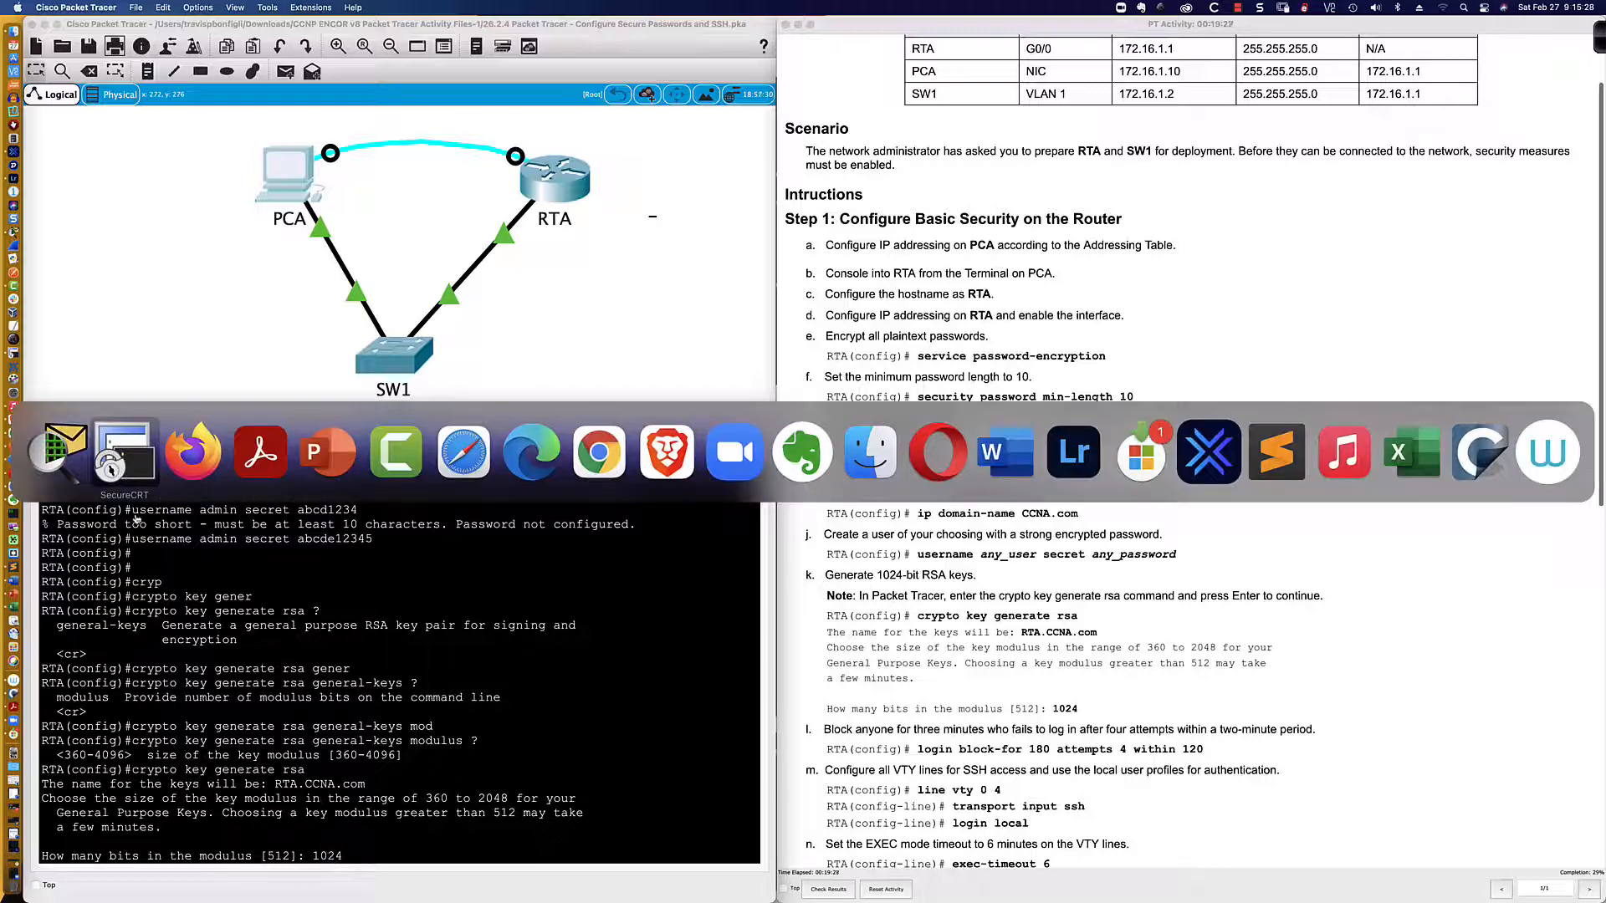
# Step: Set the R8-2811 router's IP domain name to ccna.com
pyautogui.press('Return')
pyautogui.press('Return')
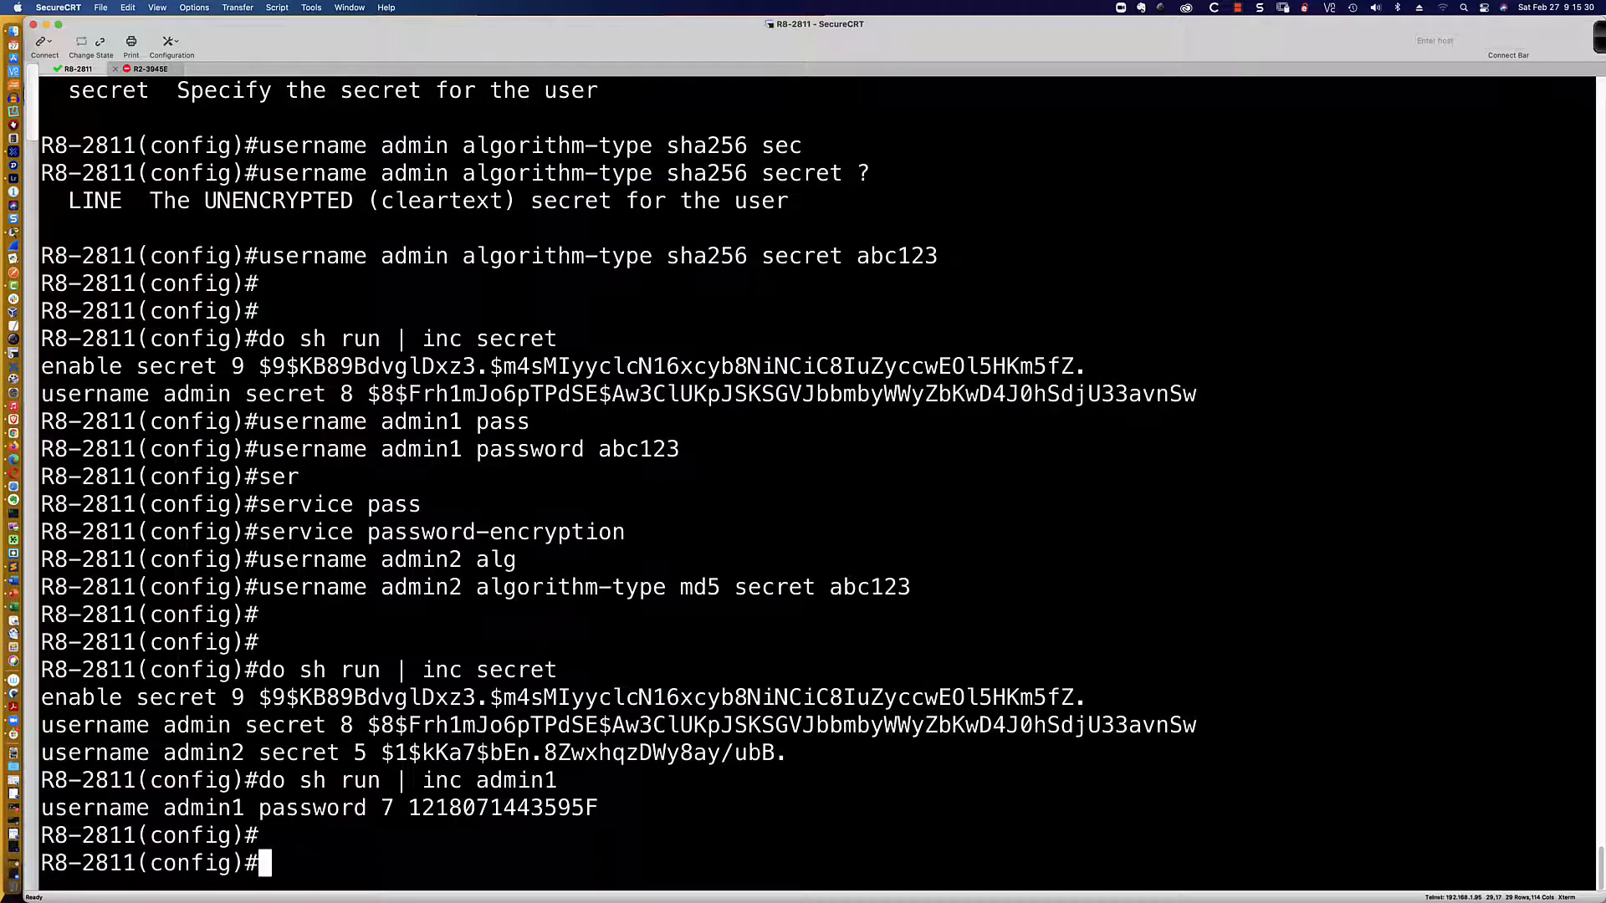
pyautogui.press('Return')
pyautogui.press('Return')
pyautogui.press('Return')
pyautogui.press('Return')
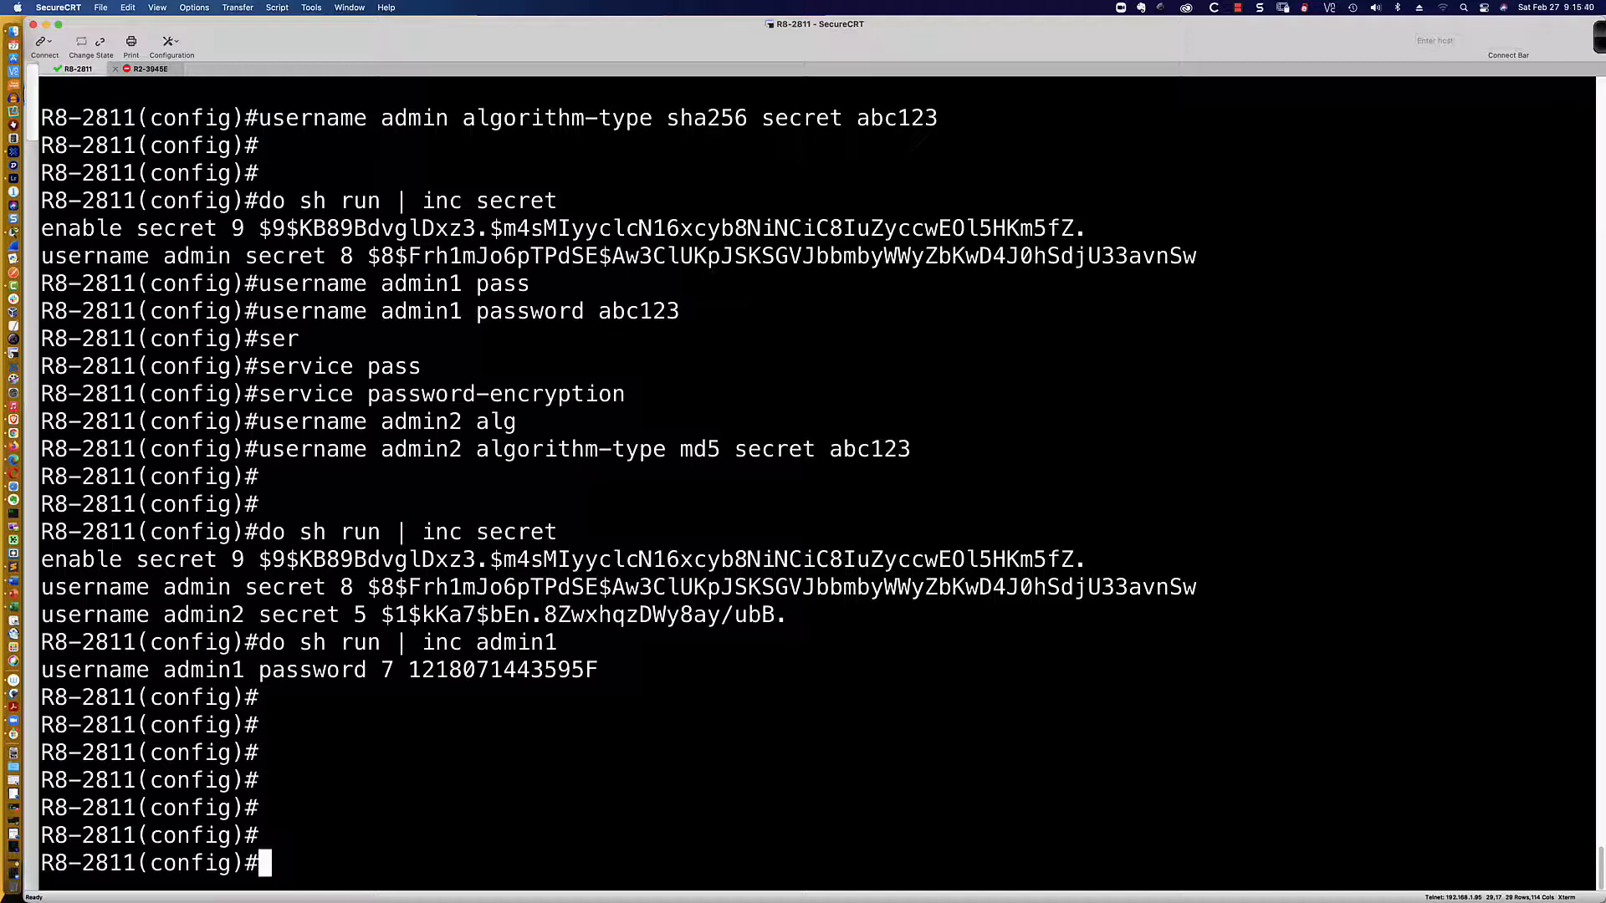
pyautogui.write('cryp')
pyautogui.press('Tab')
pyautogui.write('key')
pyautogui.press('BackSpace')
pyautogui.press('BackSpace')
pyautogui.press('BackSpace')
pyautogui.press('BackSpace')
pyautogui.press('BackSpace')
pyautogui.press('BackSpace')
pyautogui.press('BackSpace')
pyautogui.press('BackSpace')
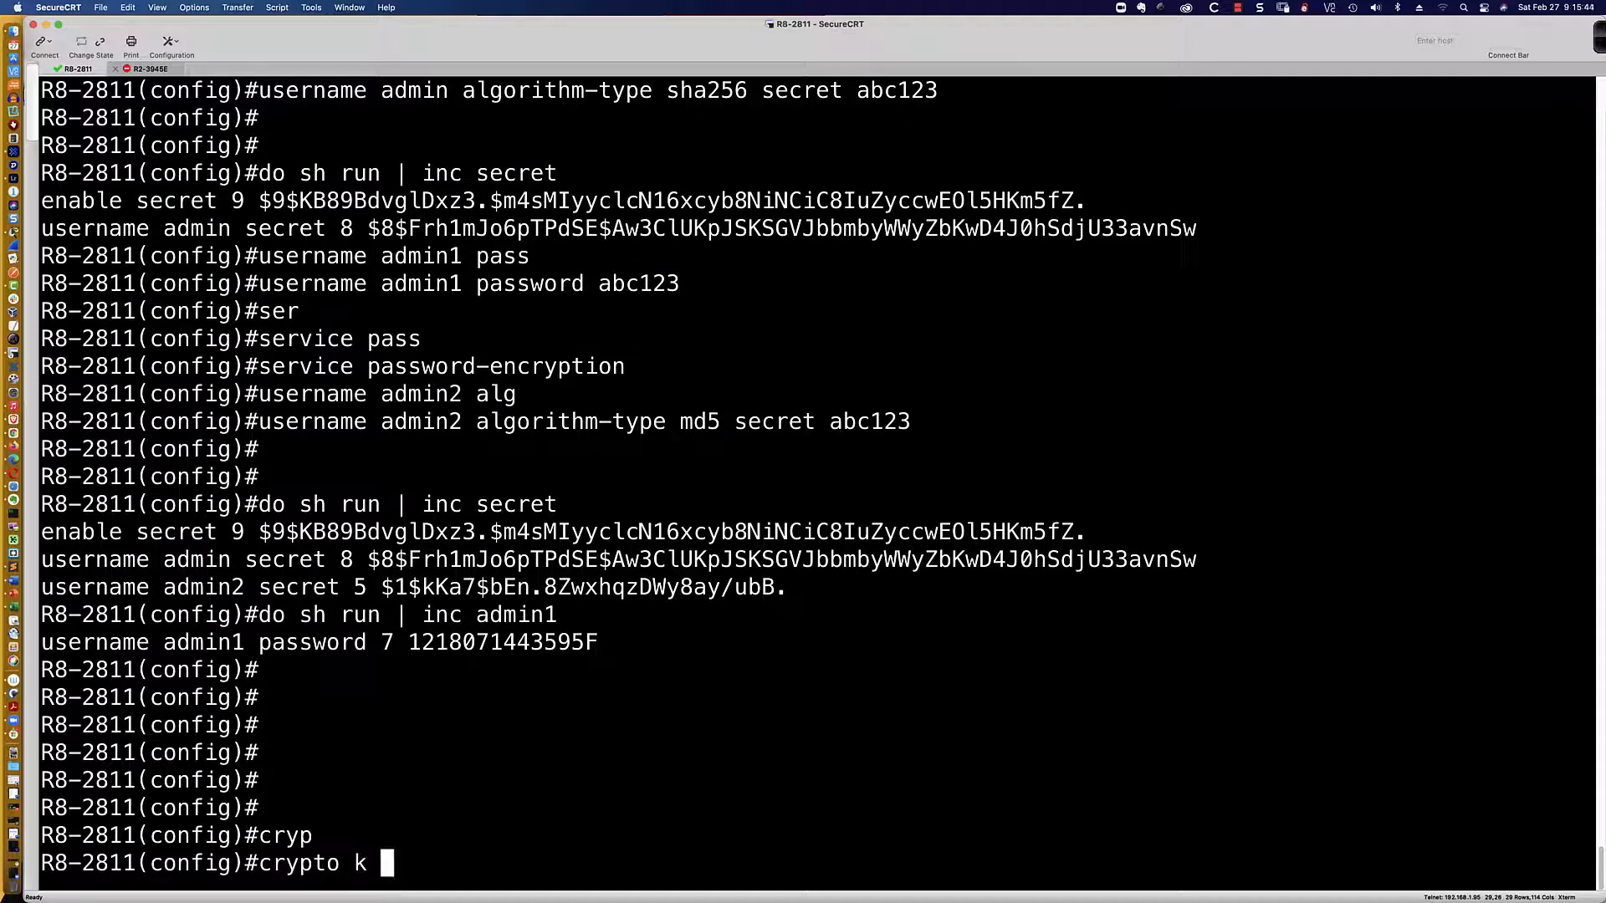
pyautogui.press('BackSpace')
pyautogui.press('BackSpace')
pyautogui.write('ip dom')
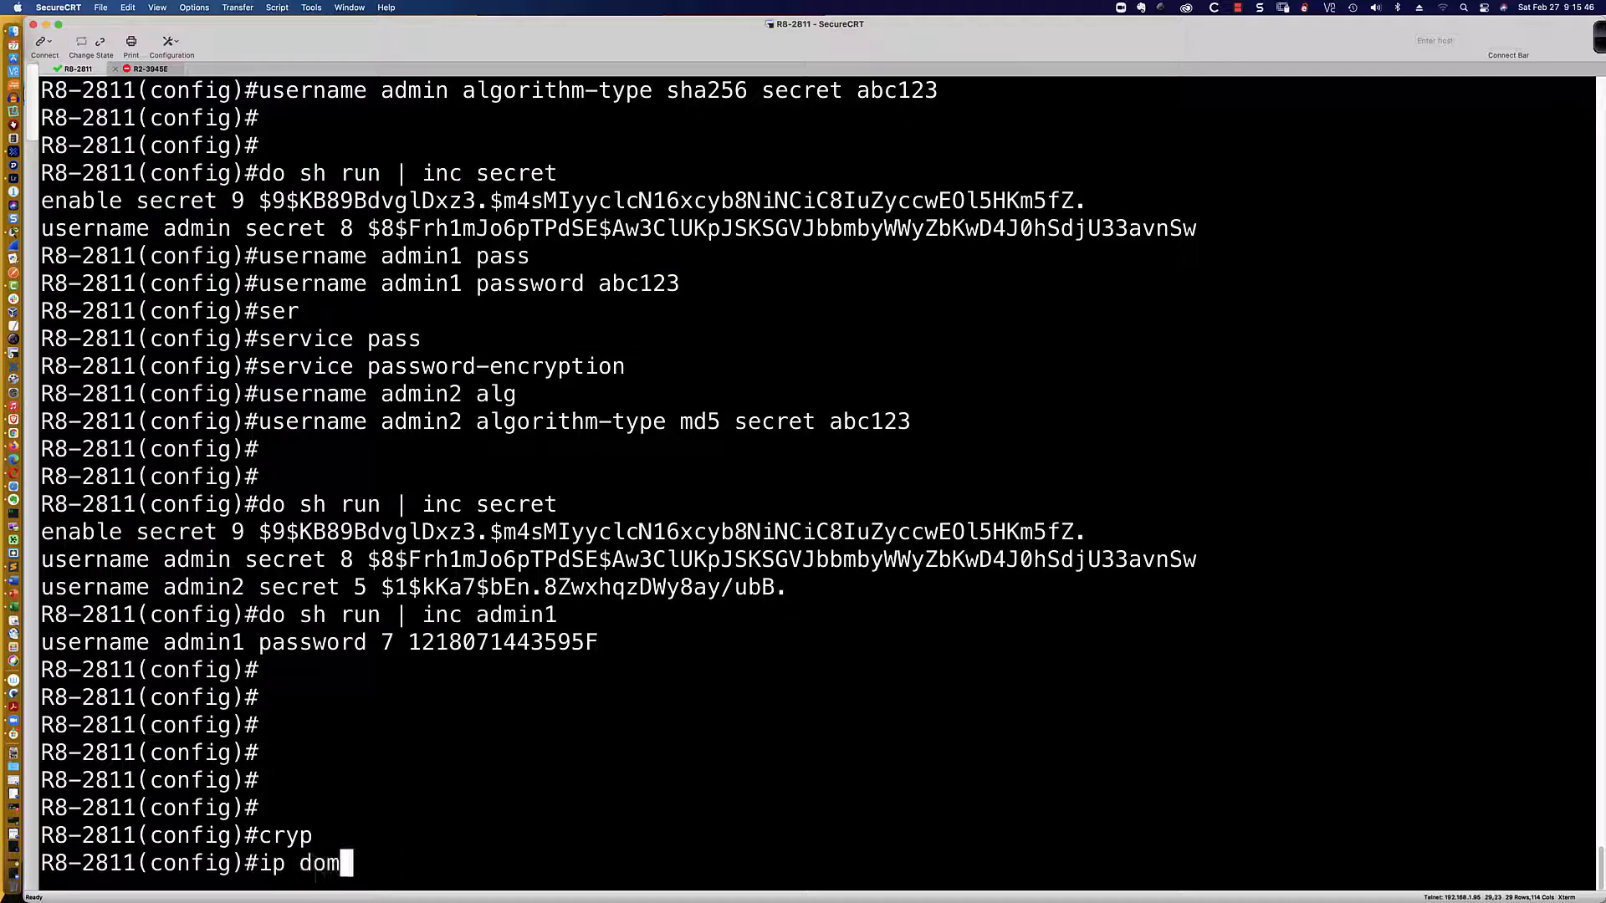
pyautogui.write('ain-name ccn')
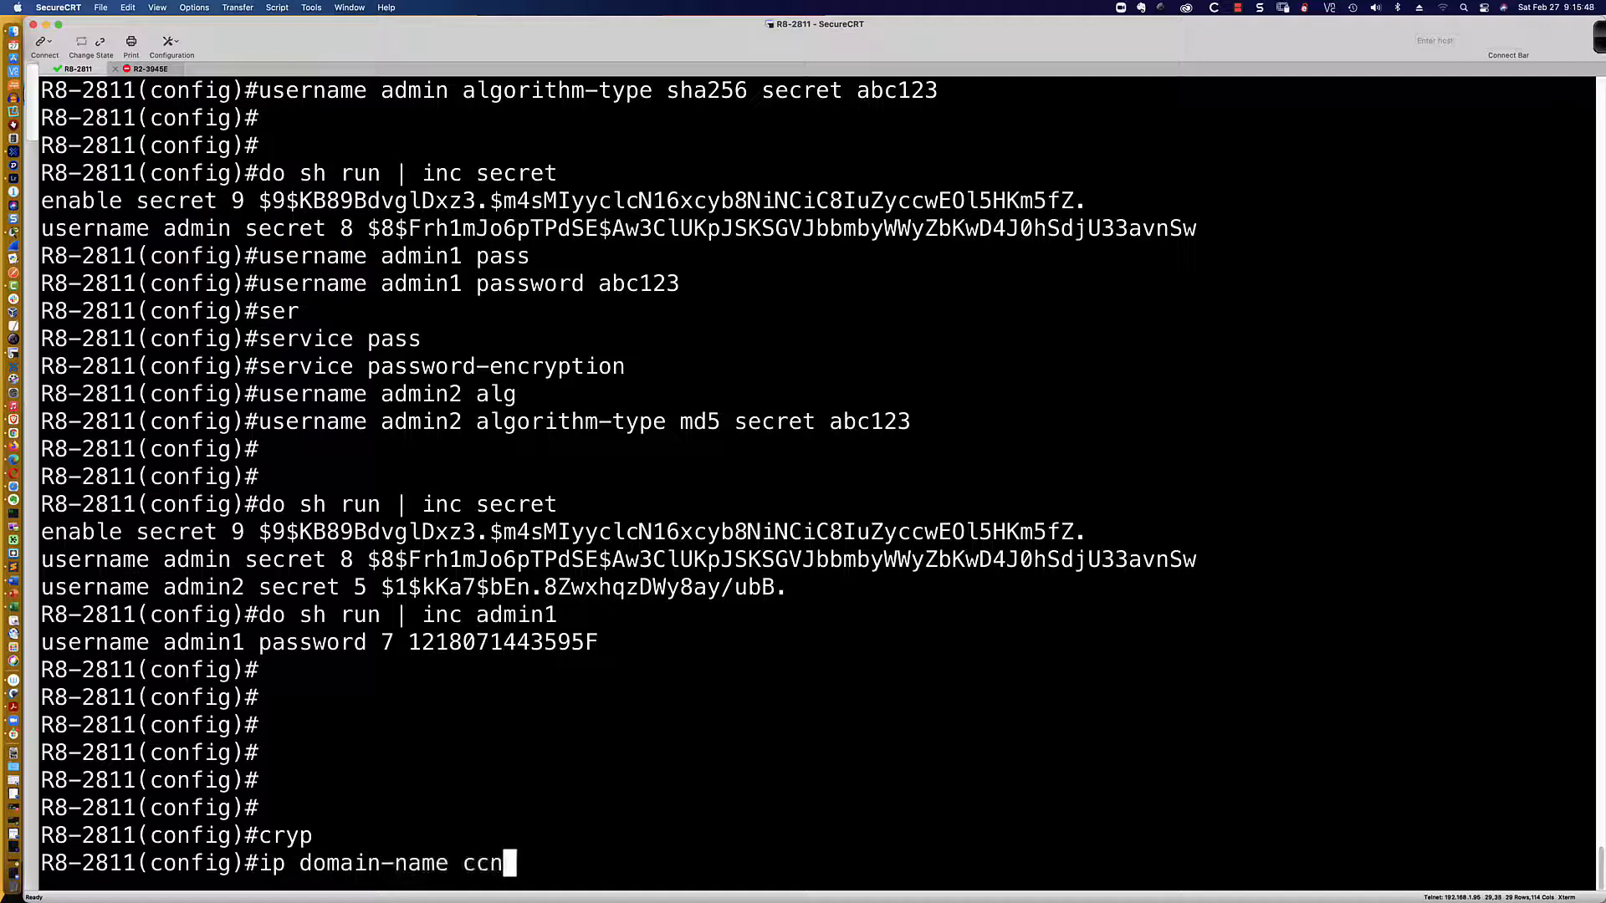
pyautogui.write('a.com')
pyautogui.press('Return')
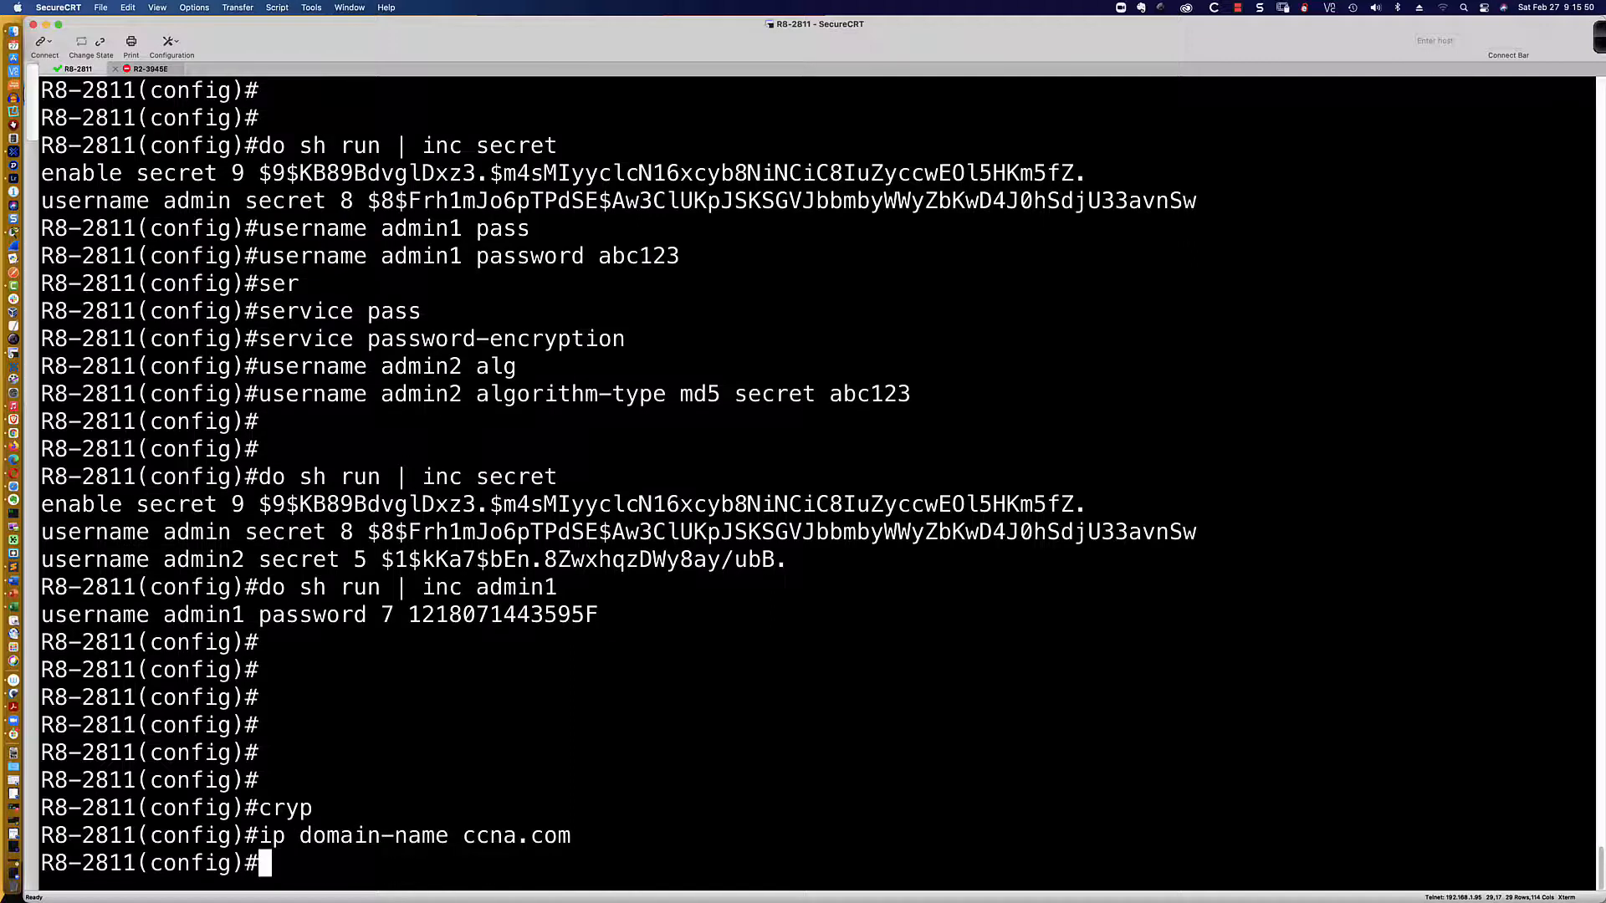
# Step: Generate a 4096-bit RSA key pair with 'crypto key generate rsa modulus 4096'
pyautogui.write('cryp')
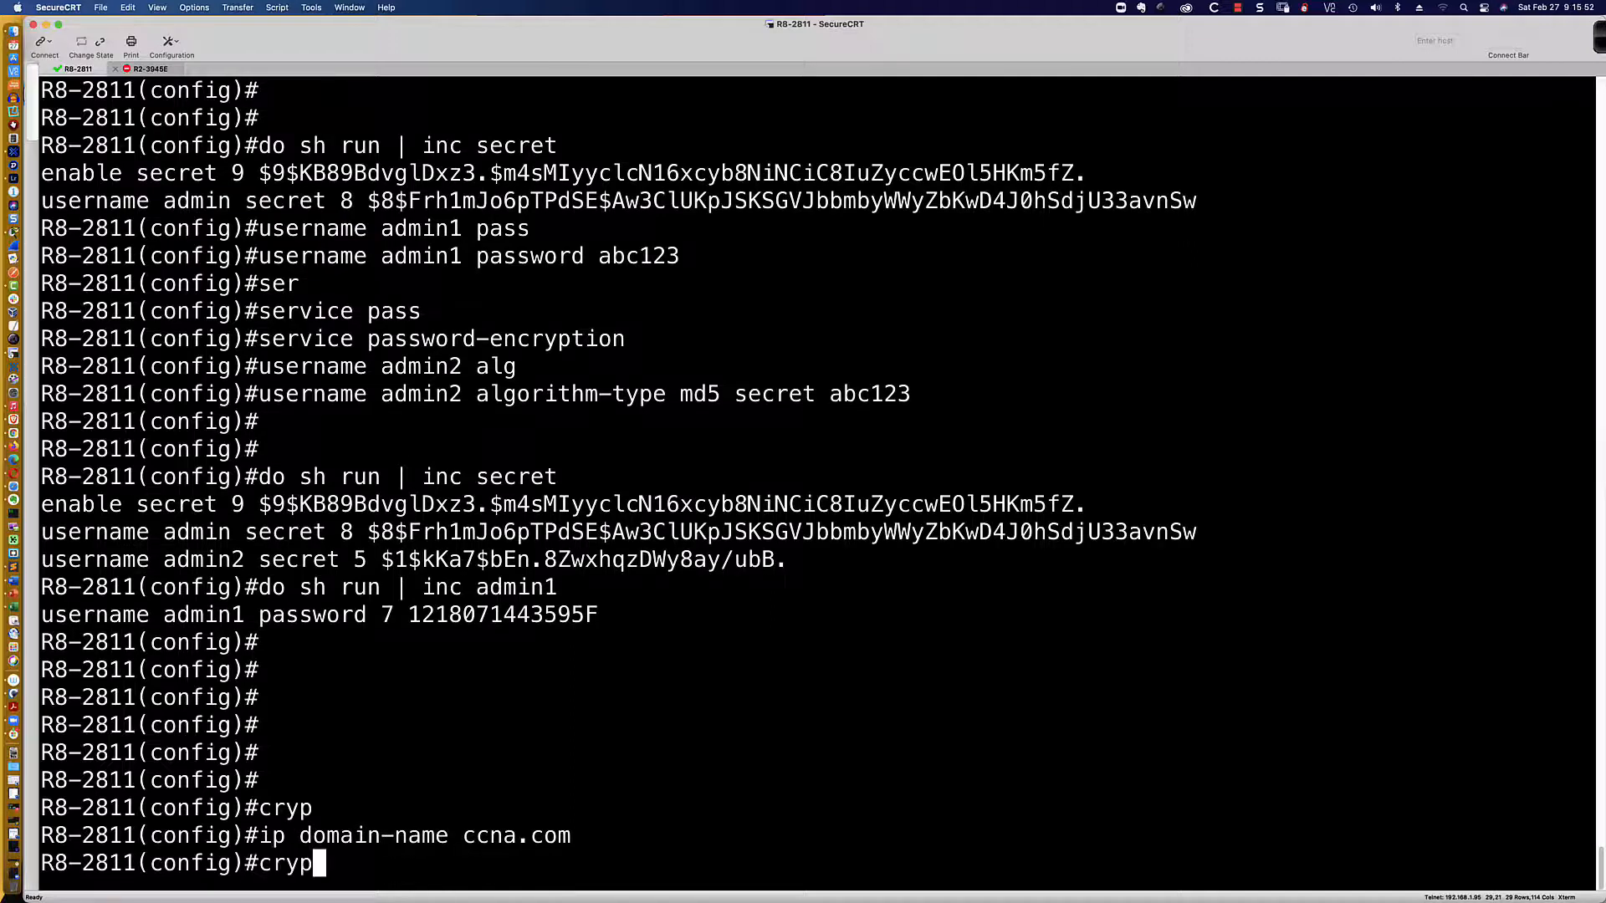
pyautogui.press('Tab')
pyautogui.write('key gener')
pyautogui.press('Tab')
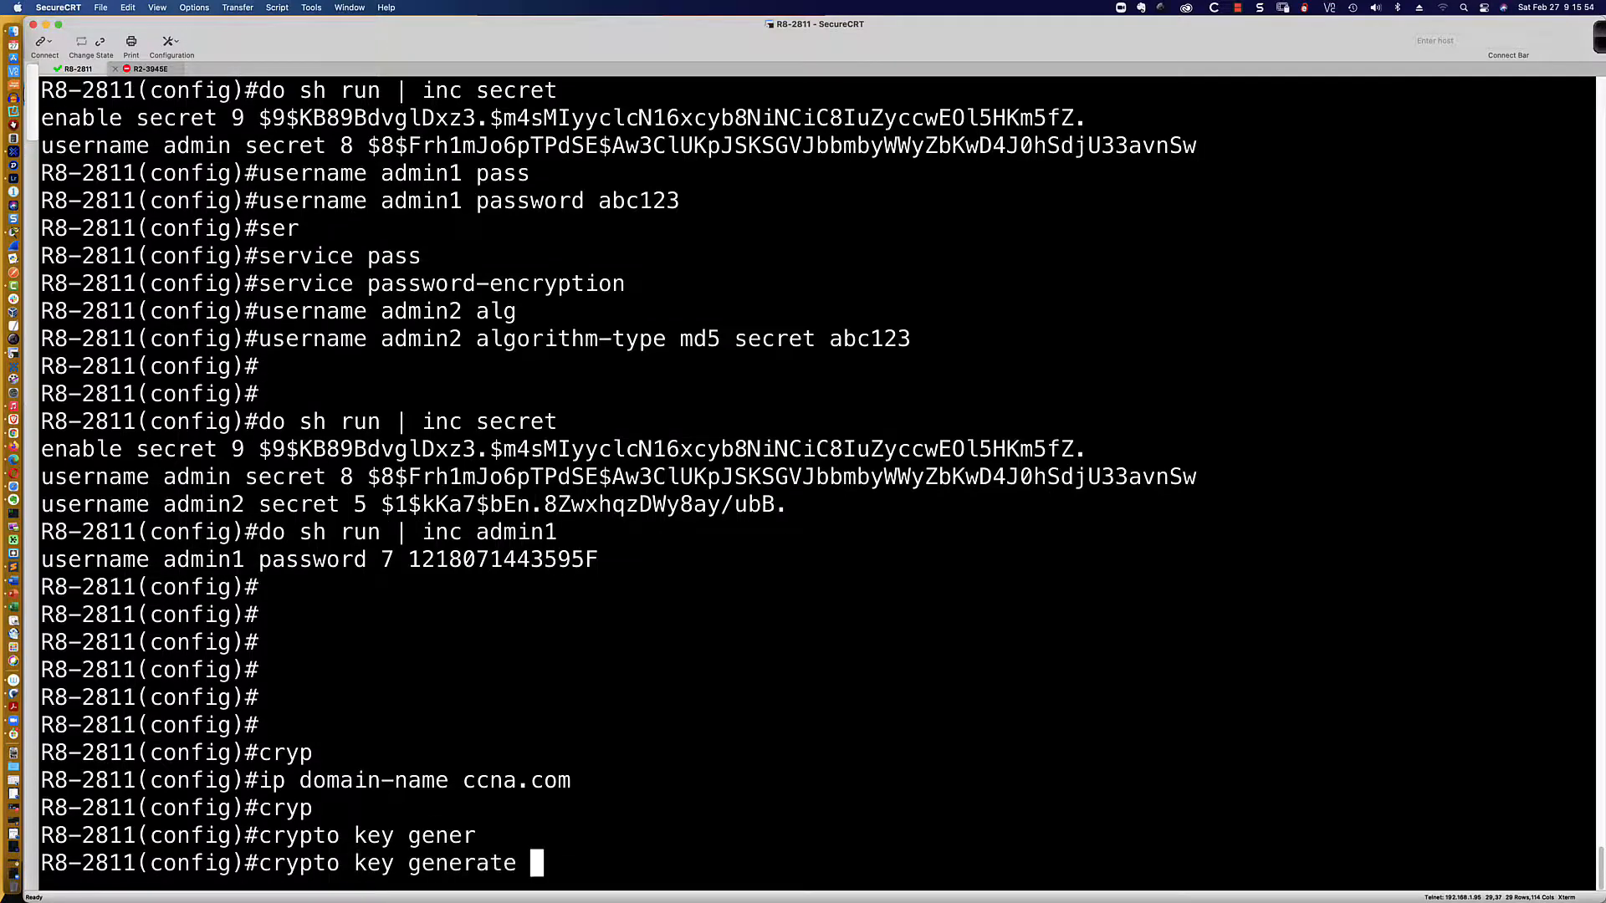
pyautogui.write('rsa ?')
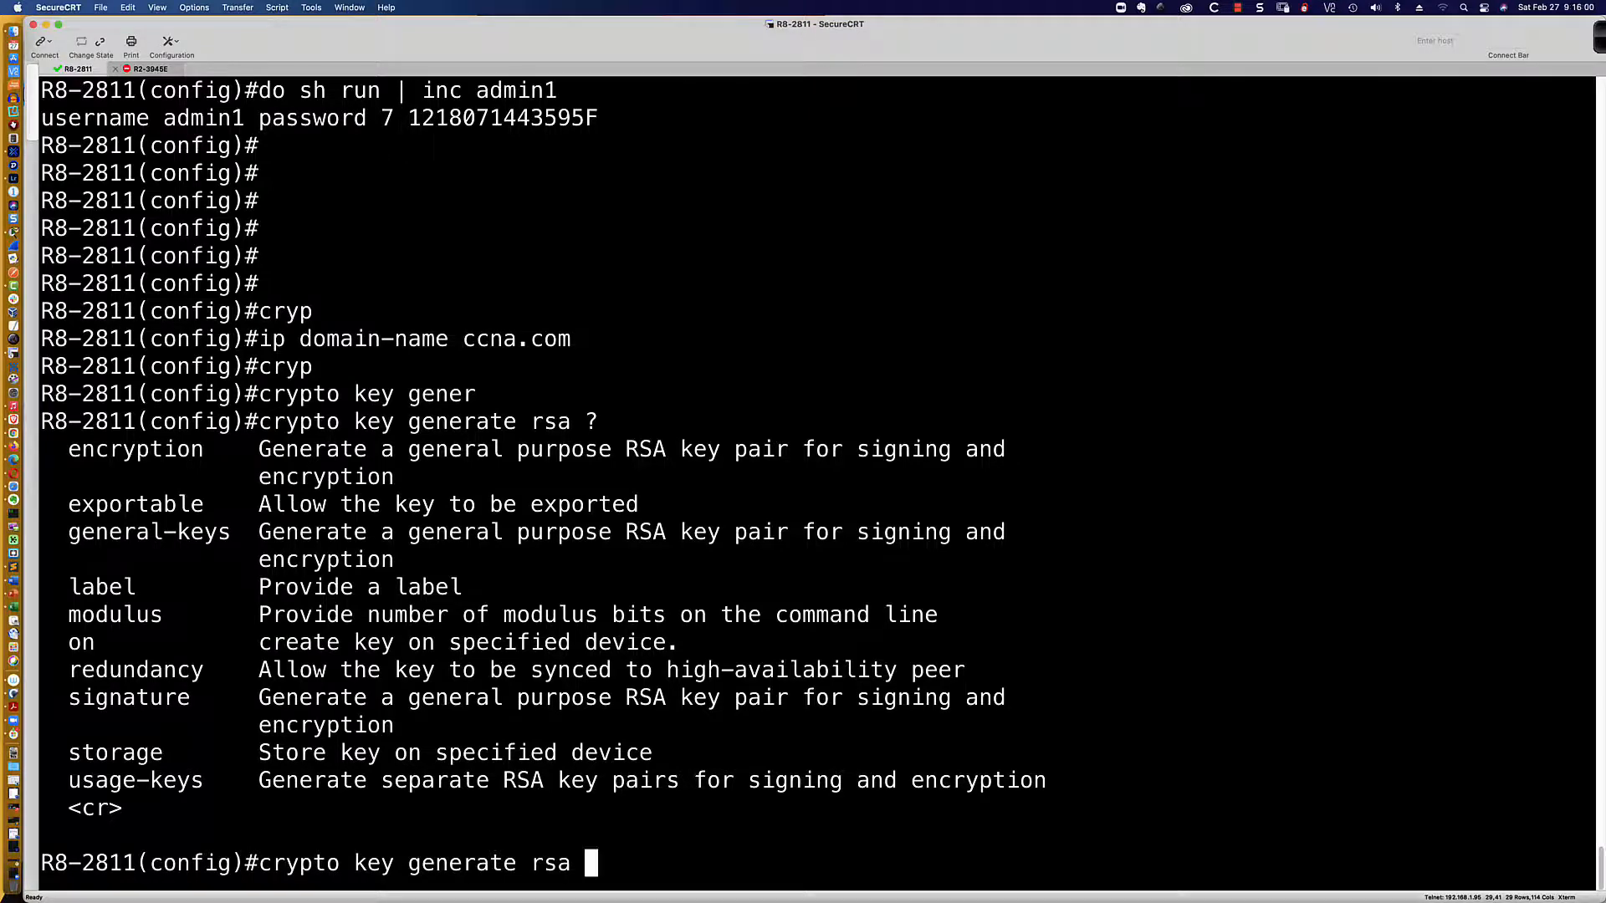
pyautogui.write('mod')
pyautogui.press('Tab')
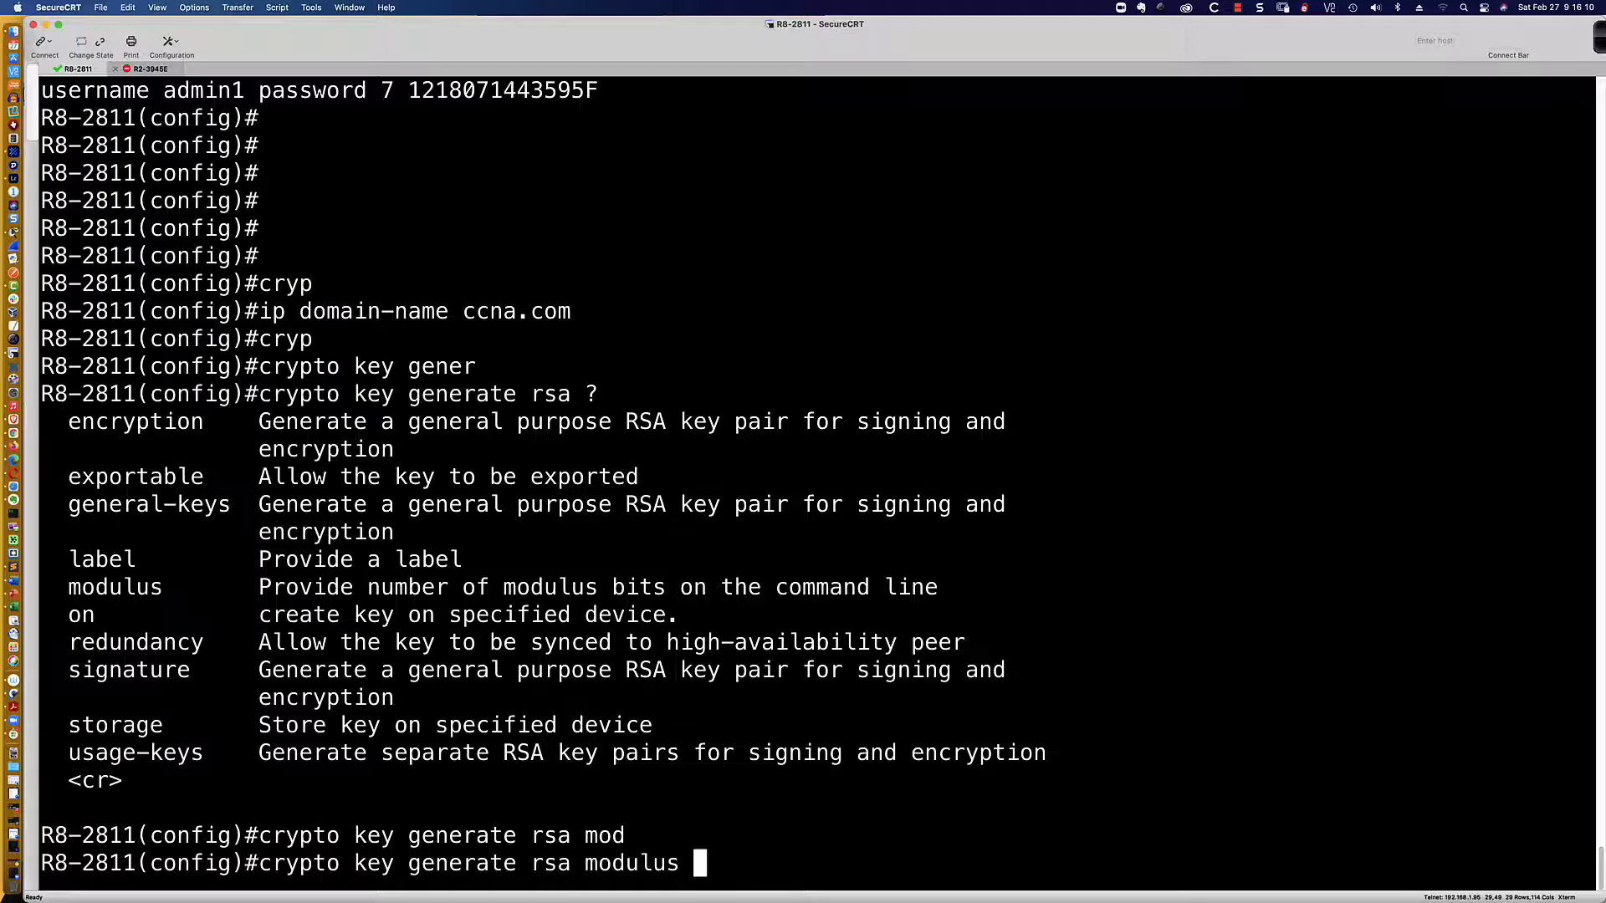
pyautogui.write('?')
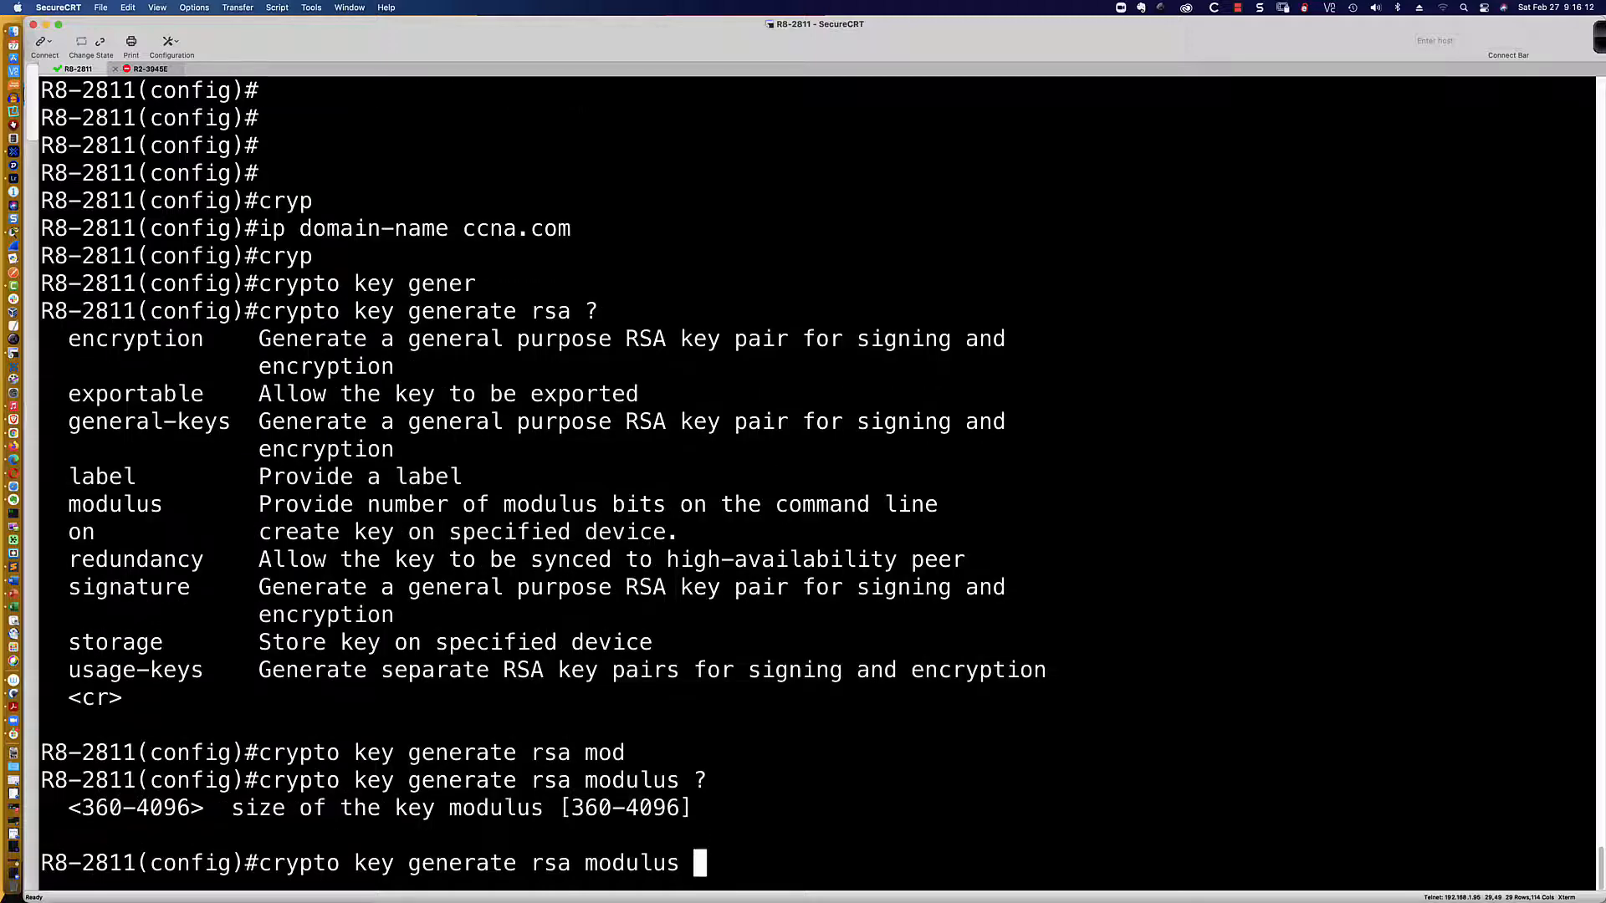
pyautogui.write('4096')
pyautogui.press('Return')
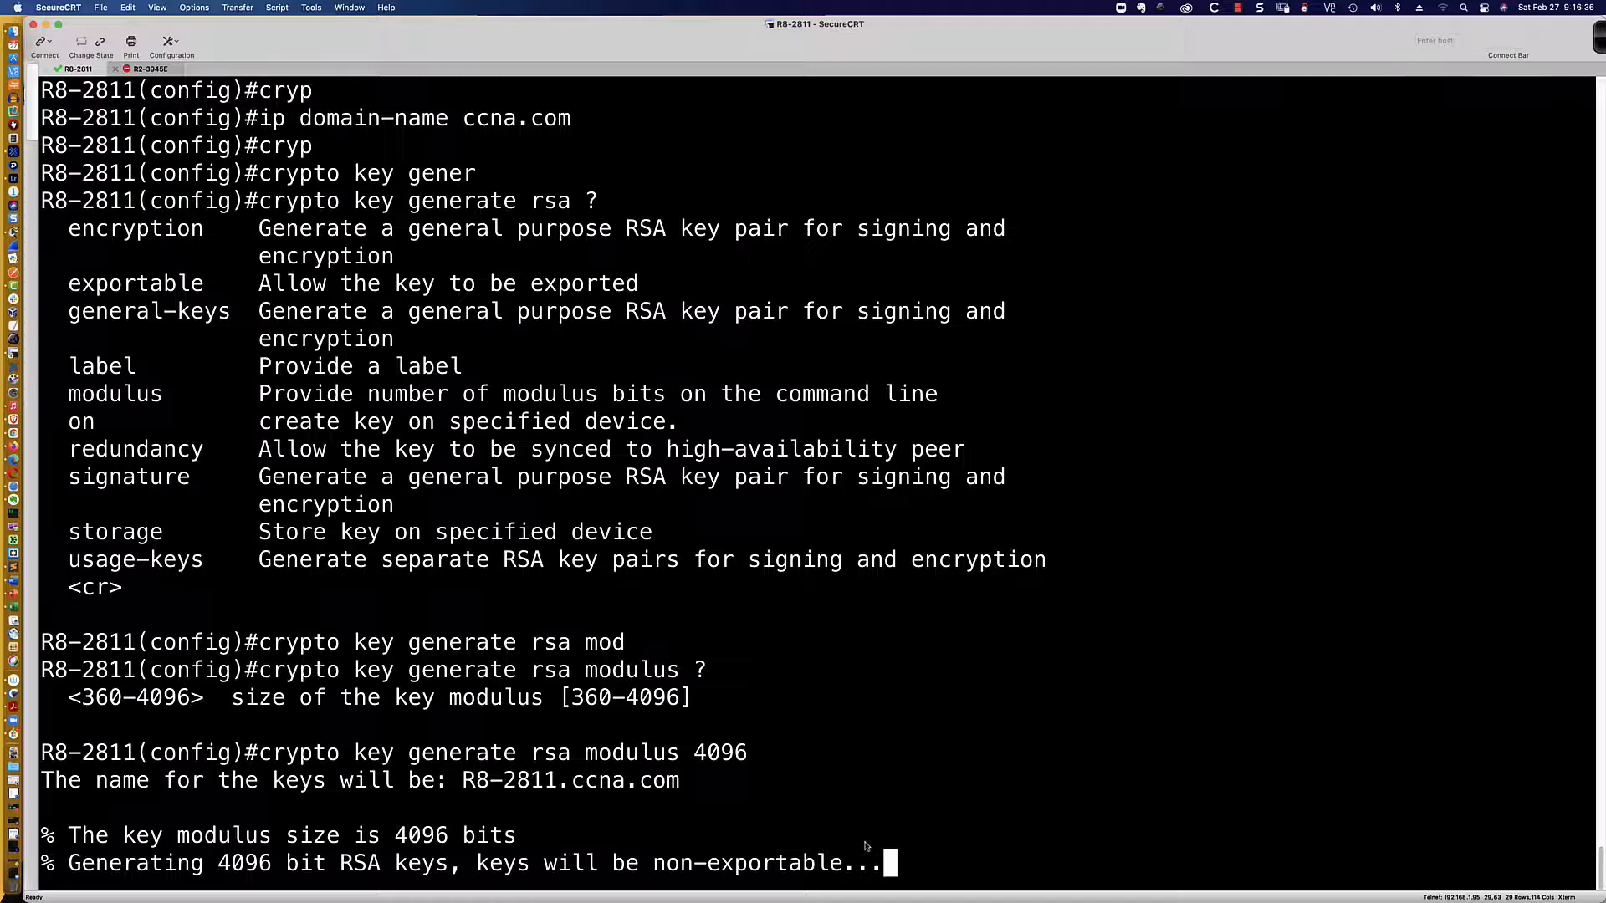
pyautogui.scroll(1, 866, 836)
pyautogui.scroll(-1, 866, 822)
pyautogui.press('super+Tab')
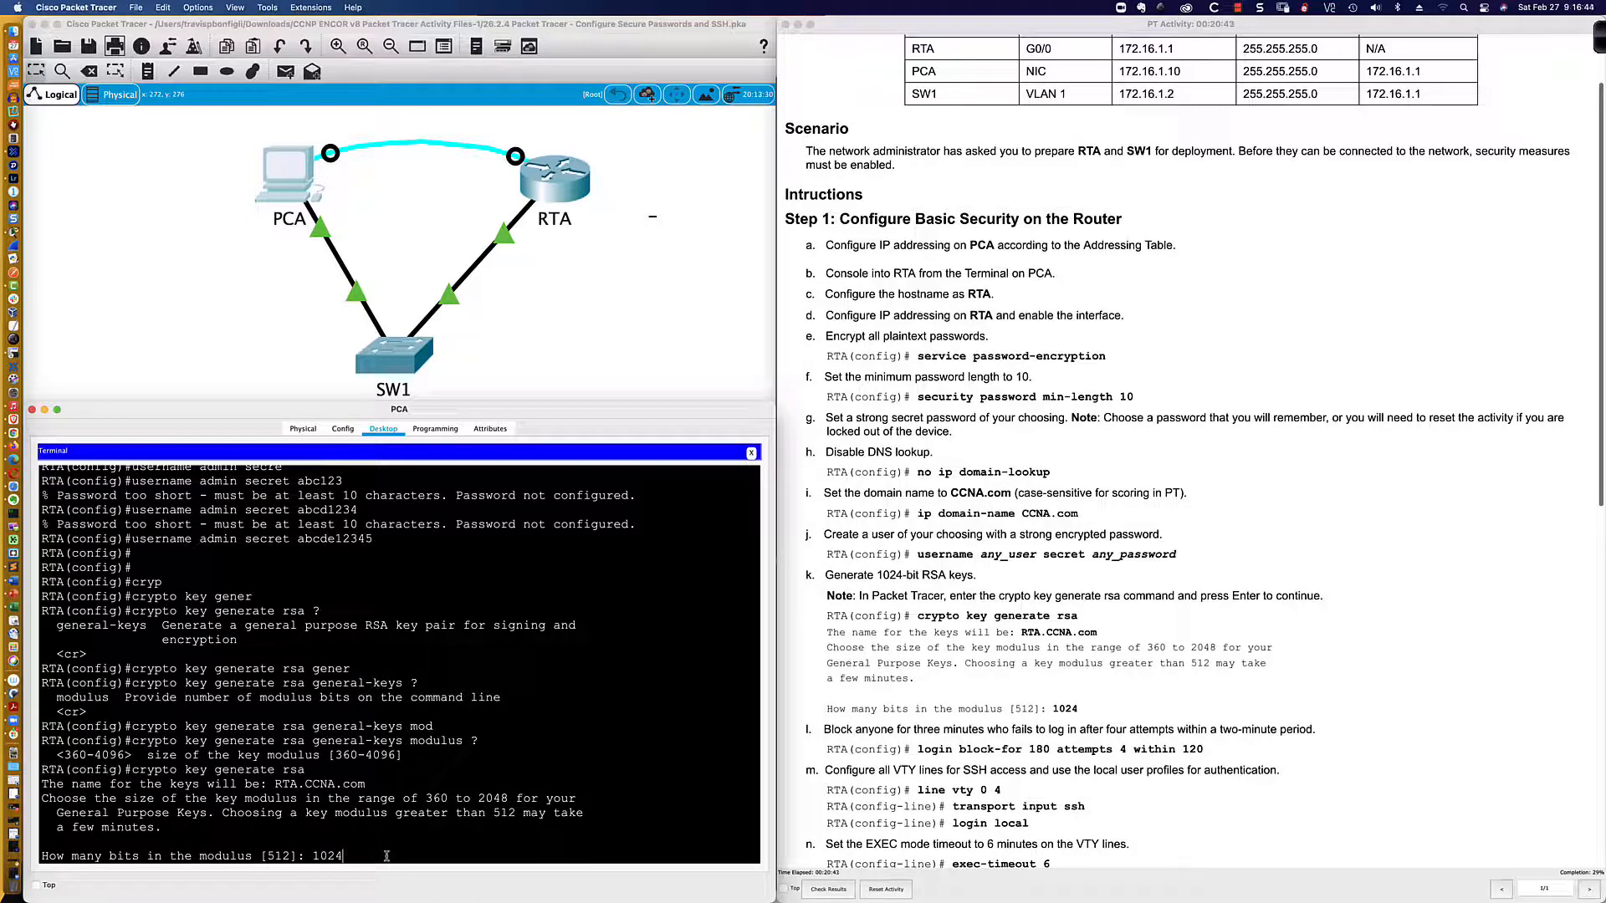
# Step: Submit the 1024-bit modulus so RTA enables SSH 1.99, and scroll the instructions to Step 2
pyautogui.press('Return')
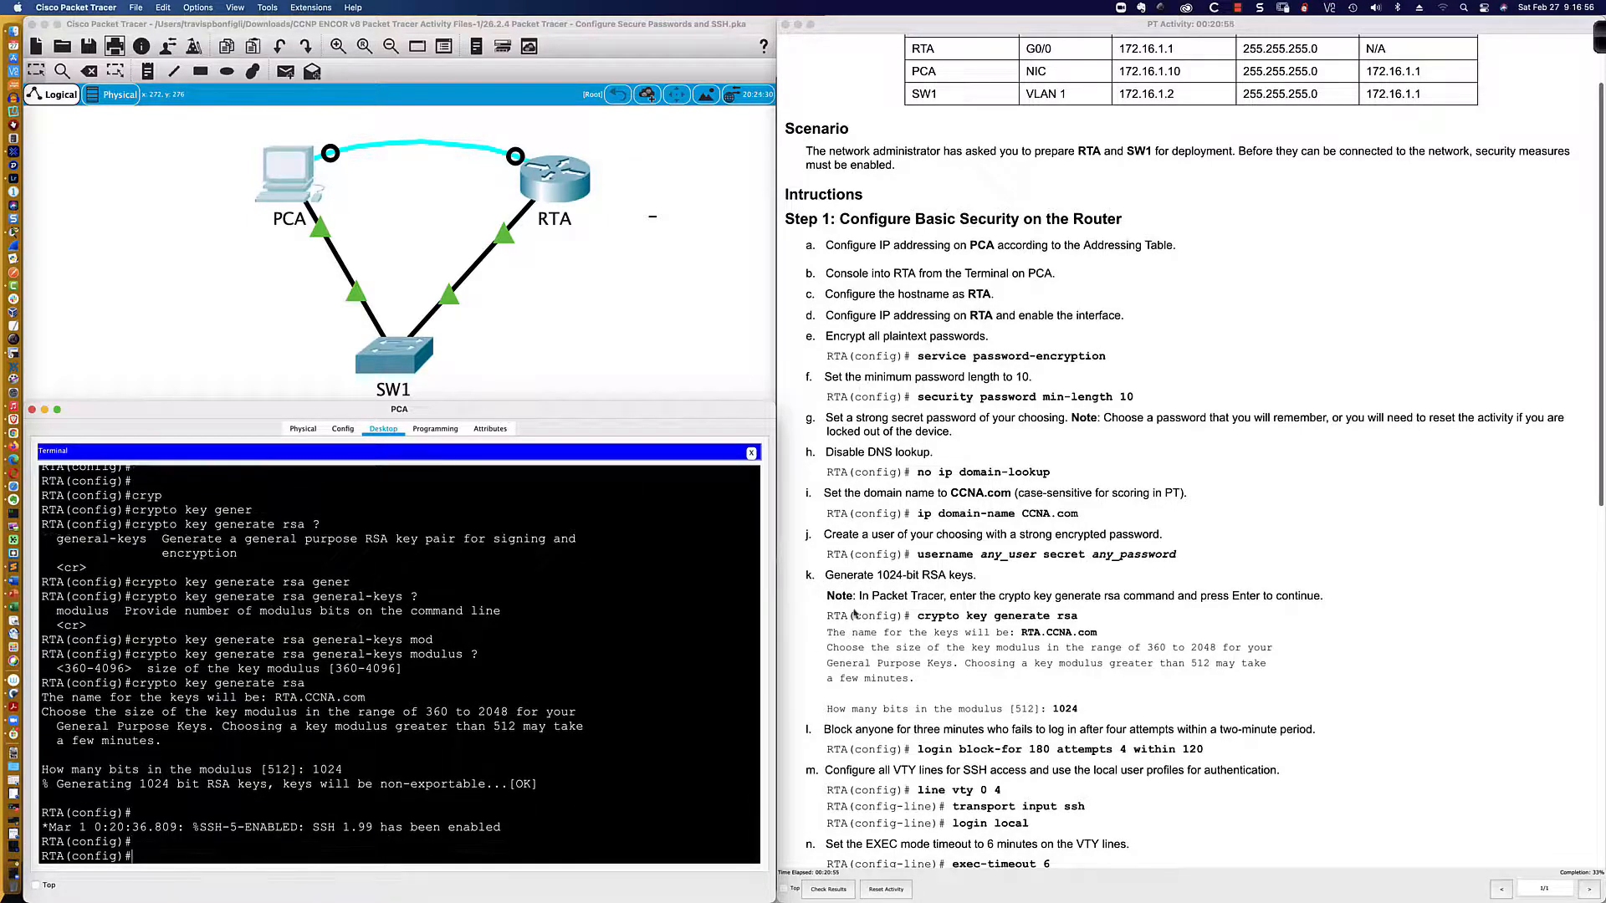
pyautogui.scroll(-2, 854, 612)
pyautogui.scroll(-10, 855, 611)
pyautogui.scroll(10, 844, 606)
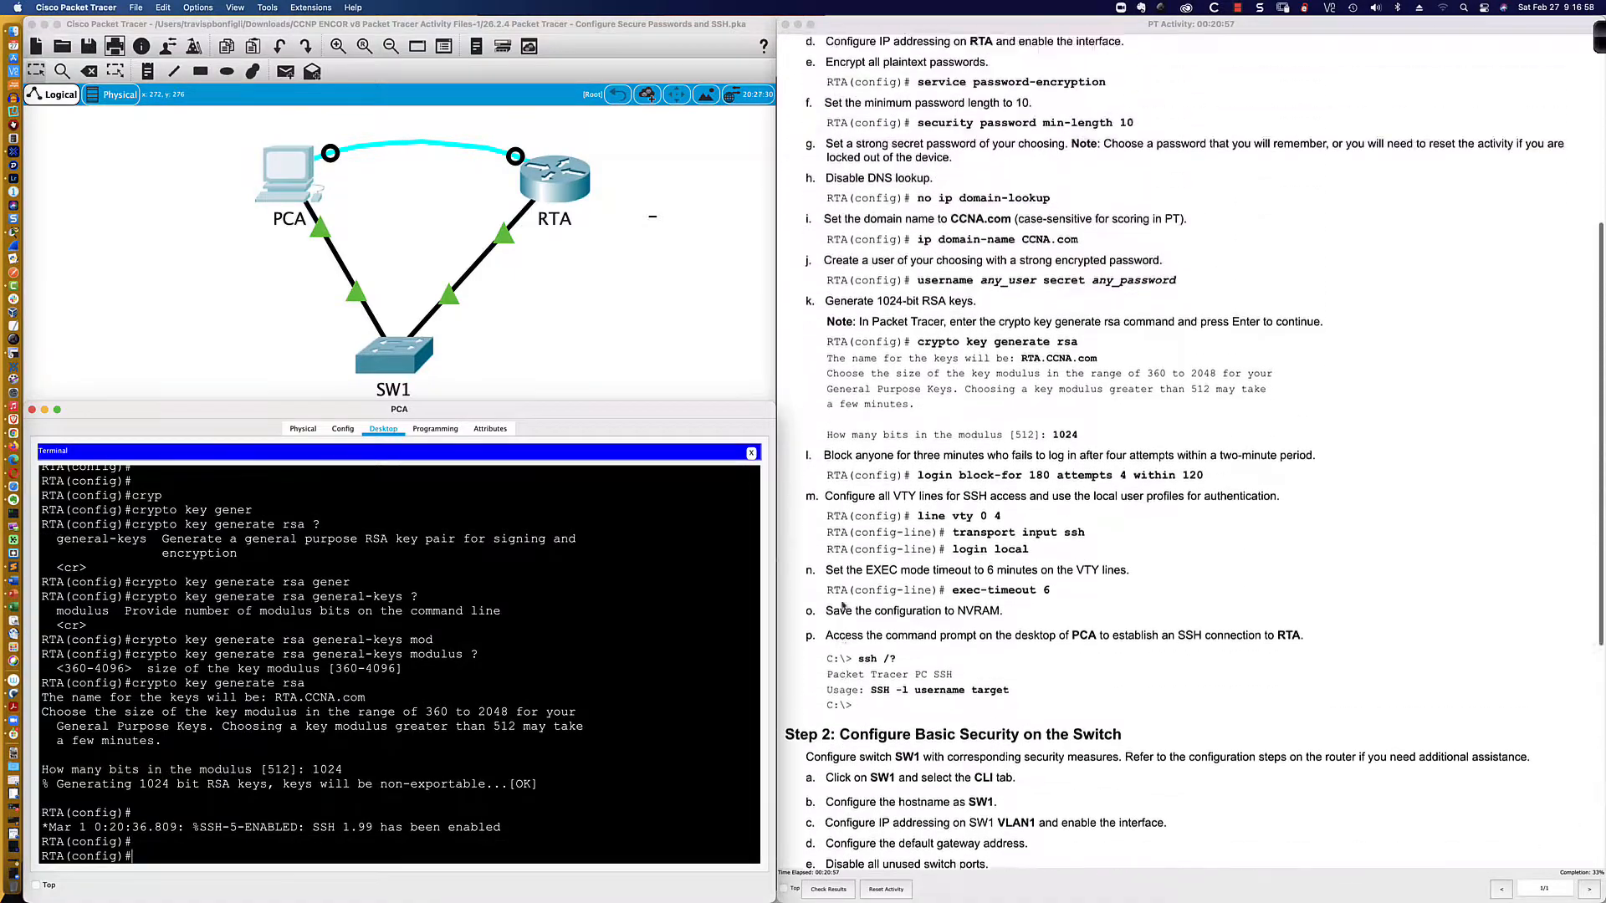
pyautogui.scroll(4, 842, 606)
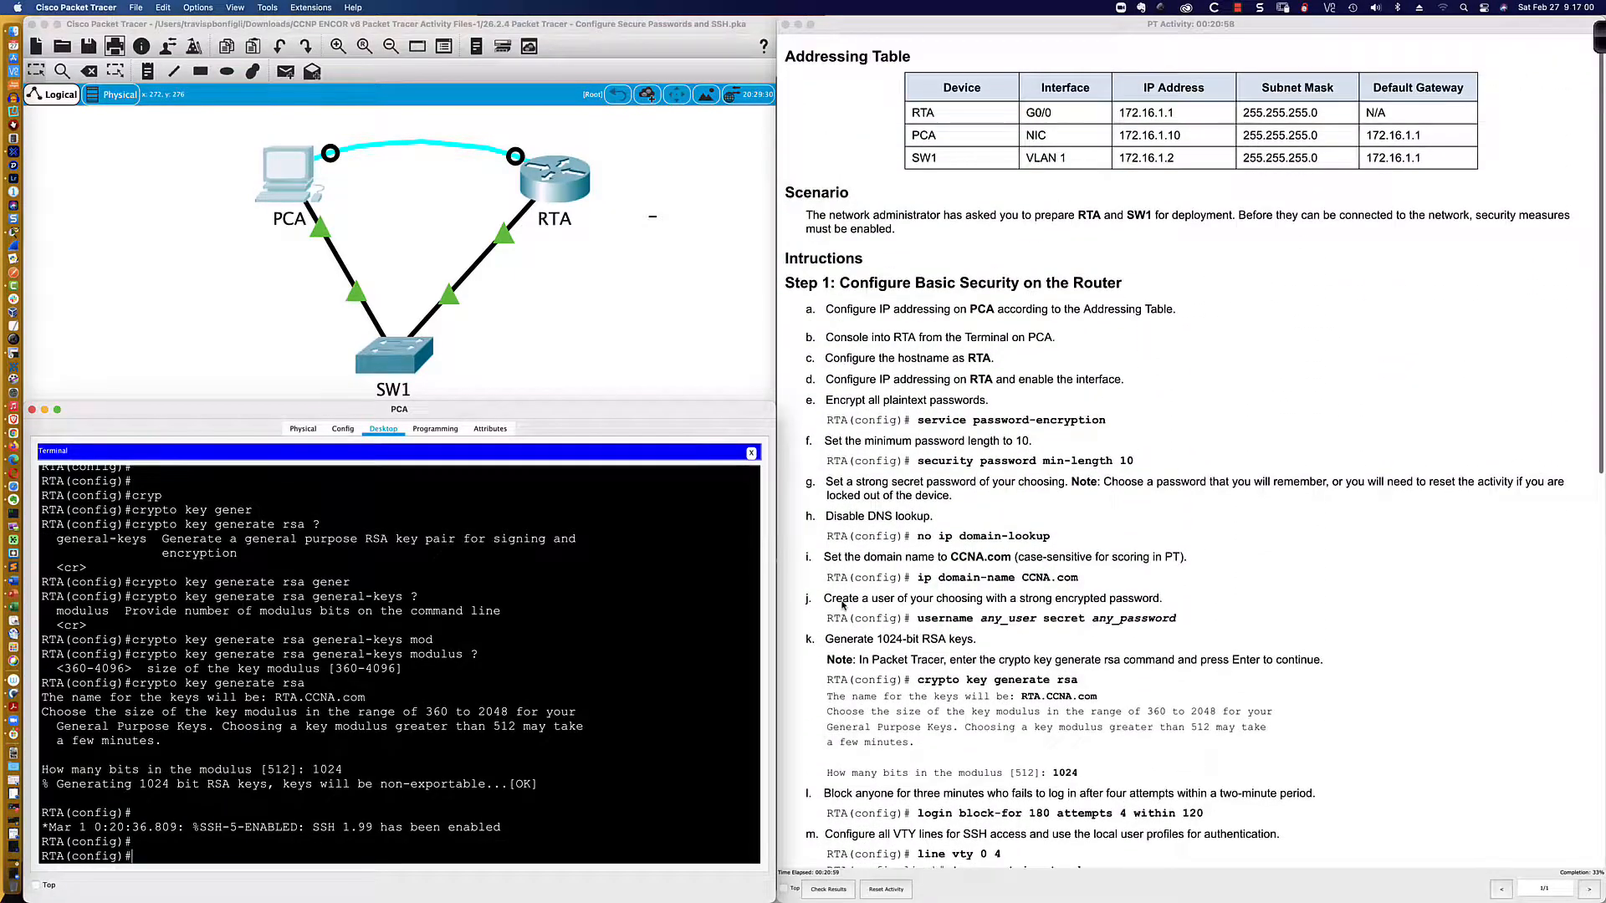
pyautogui.scroll(-18, 842, 606)
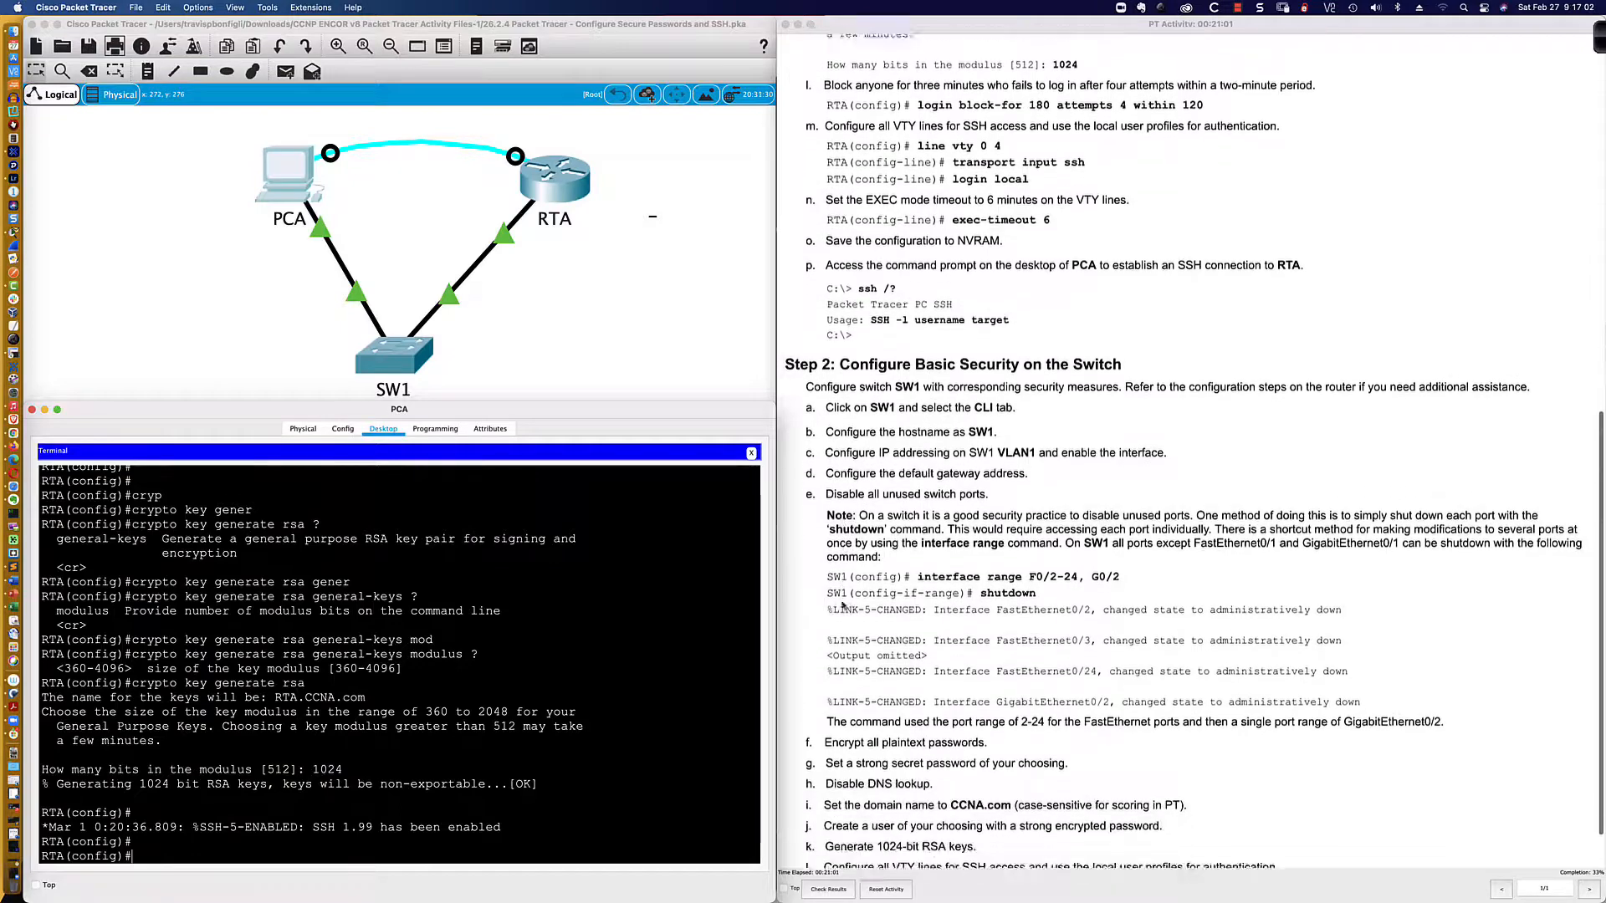
pyautogui.scroll(-1, 843, 605)
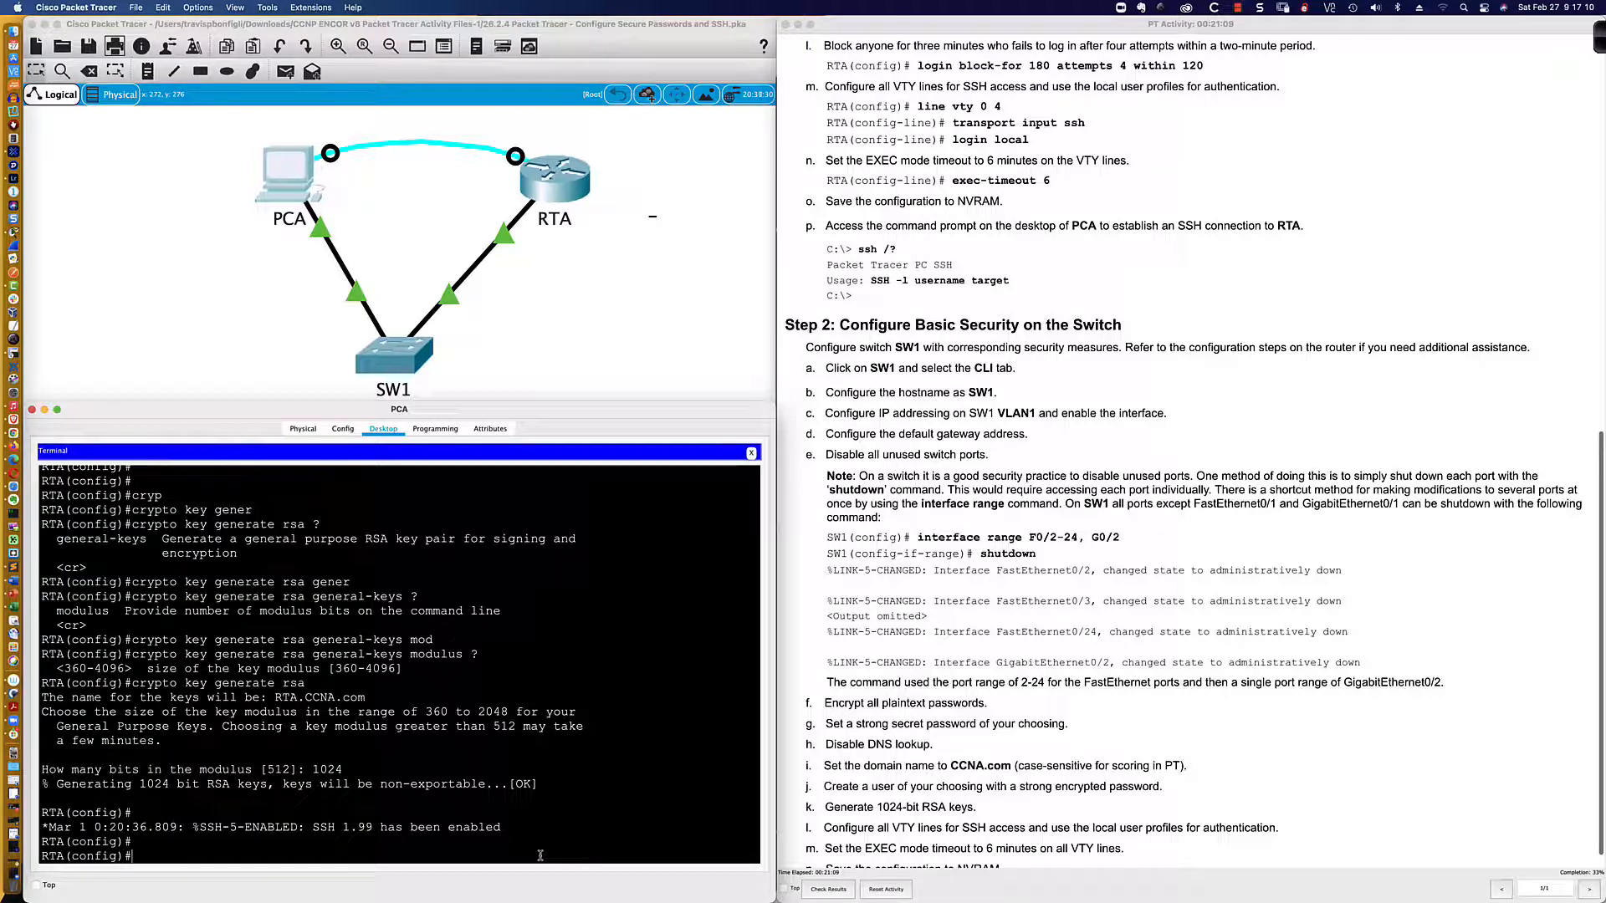
# Step: Enter 'login block-for 180 attempts 4 within 120' on RTA
pyautogui.press('Return')
pyautogui.press('Return')
pyautogui.press('Return')
pyautogui.write('l')
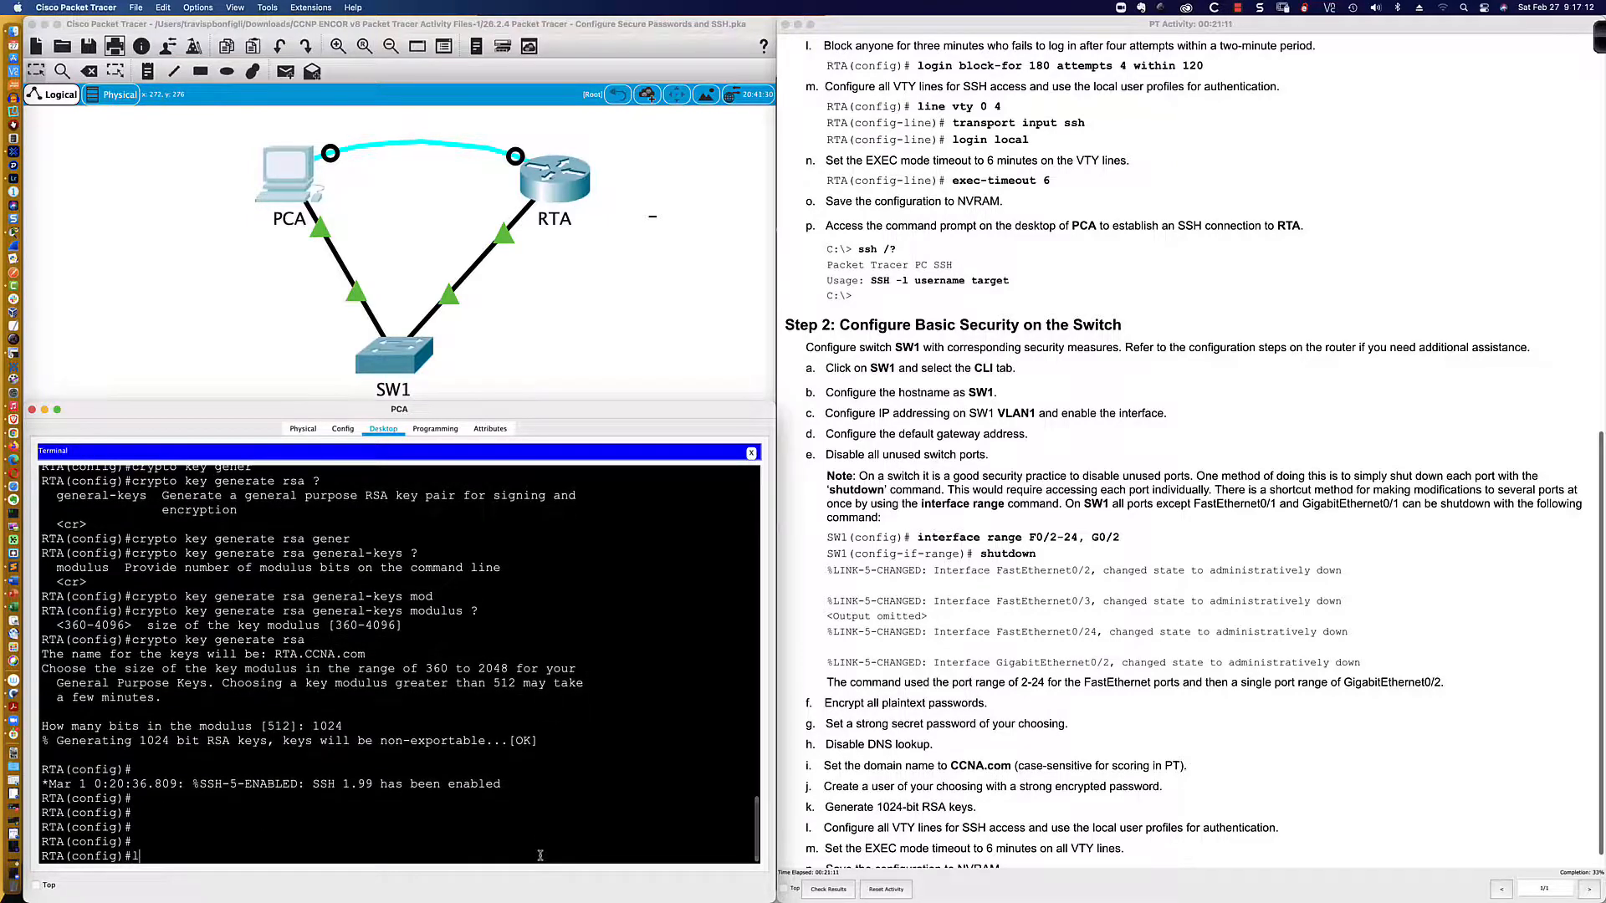
pyautogui.write('ogin block')
pyautogui.press('Tab')
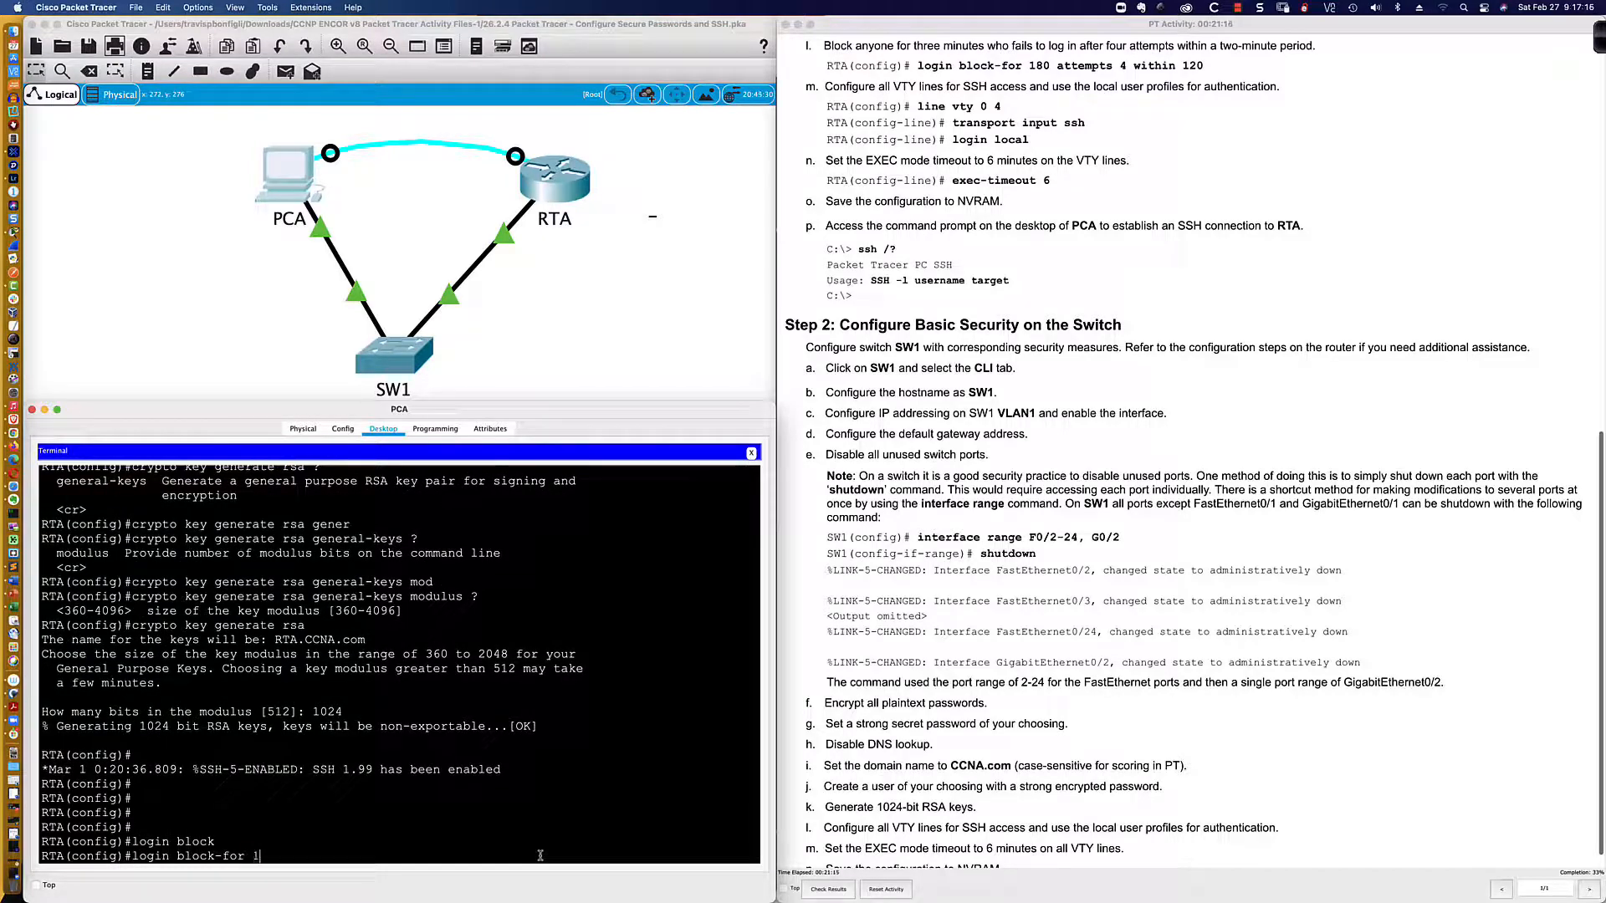
pyautogui.write('180 att')
pyautogui.press('Tab')
pyautogui.write('?')
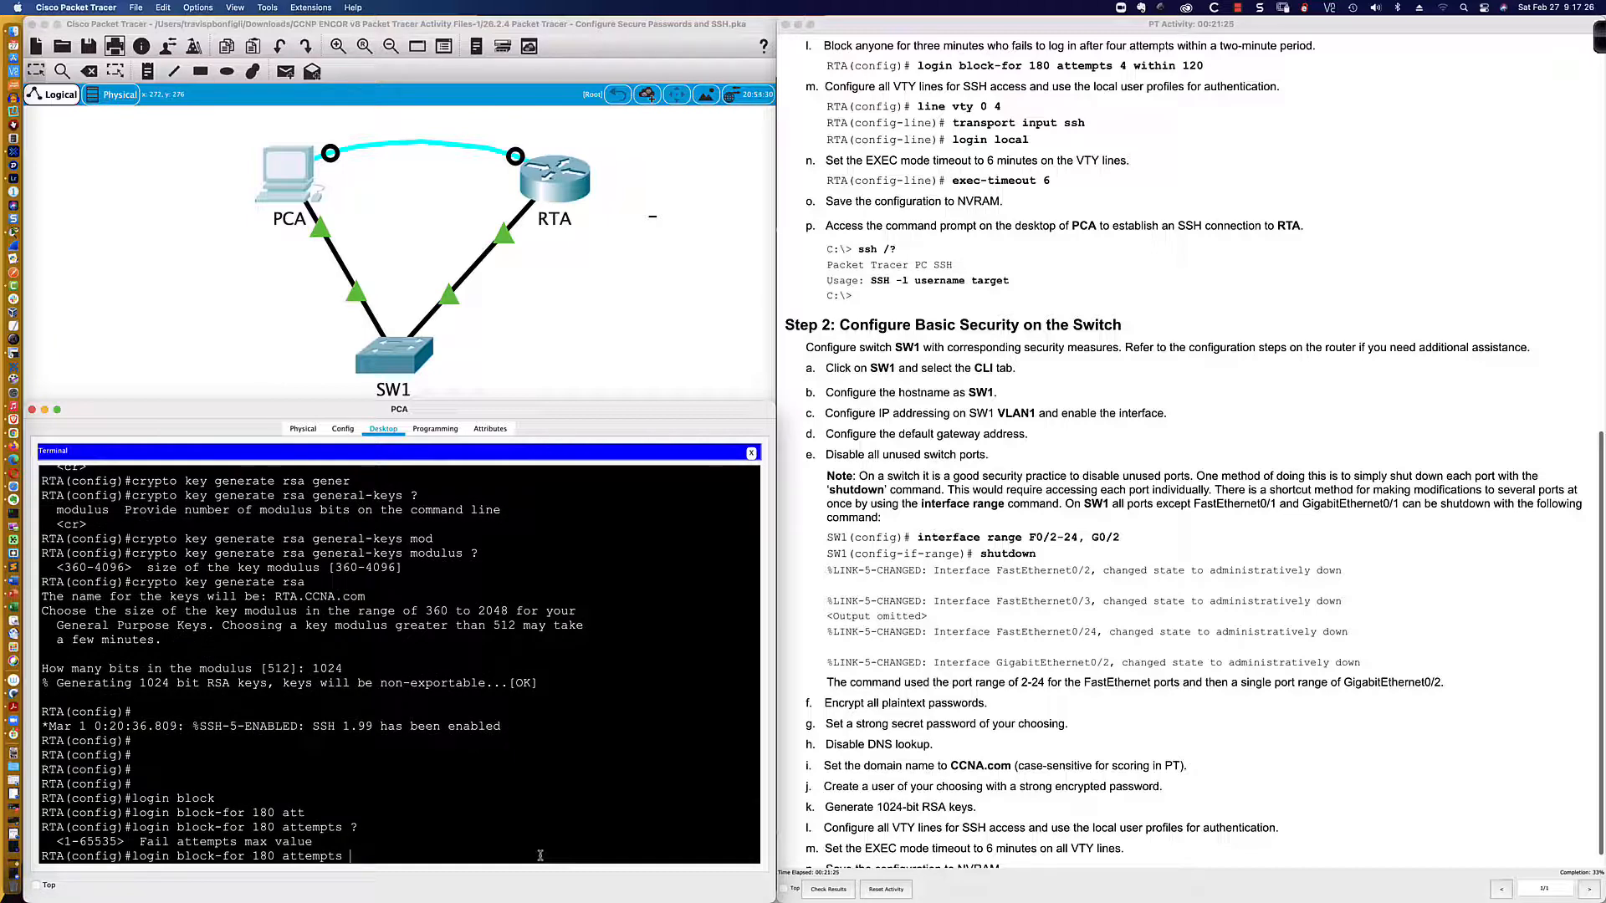
pyautogui.write('4 with')
pyautogui.press('Tab')
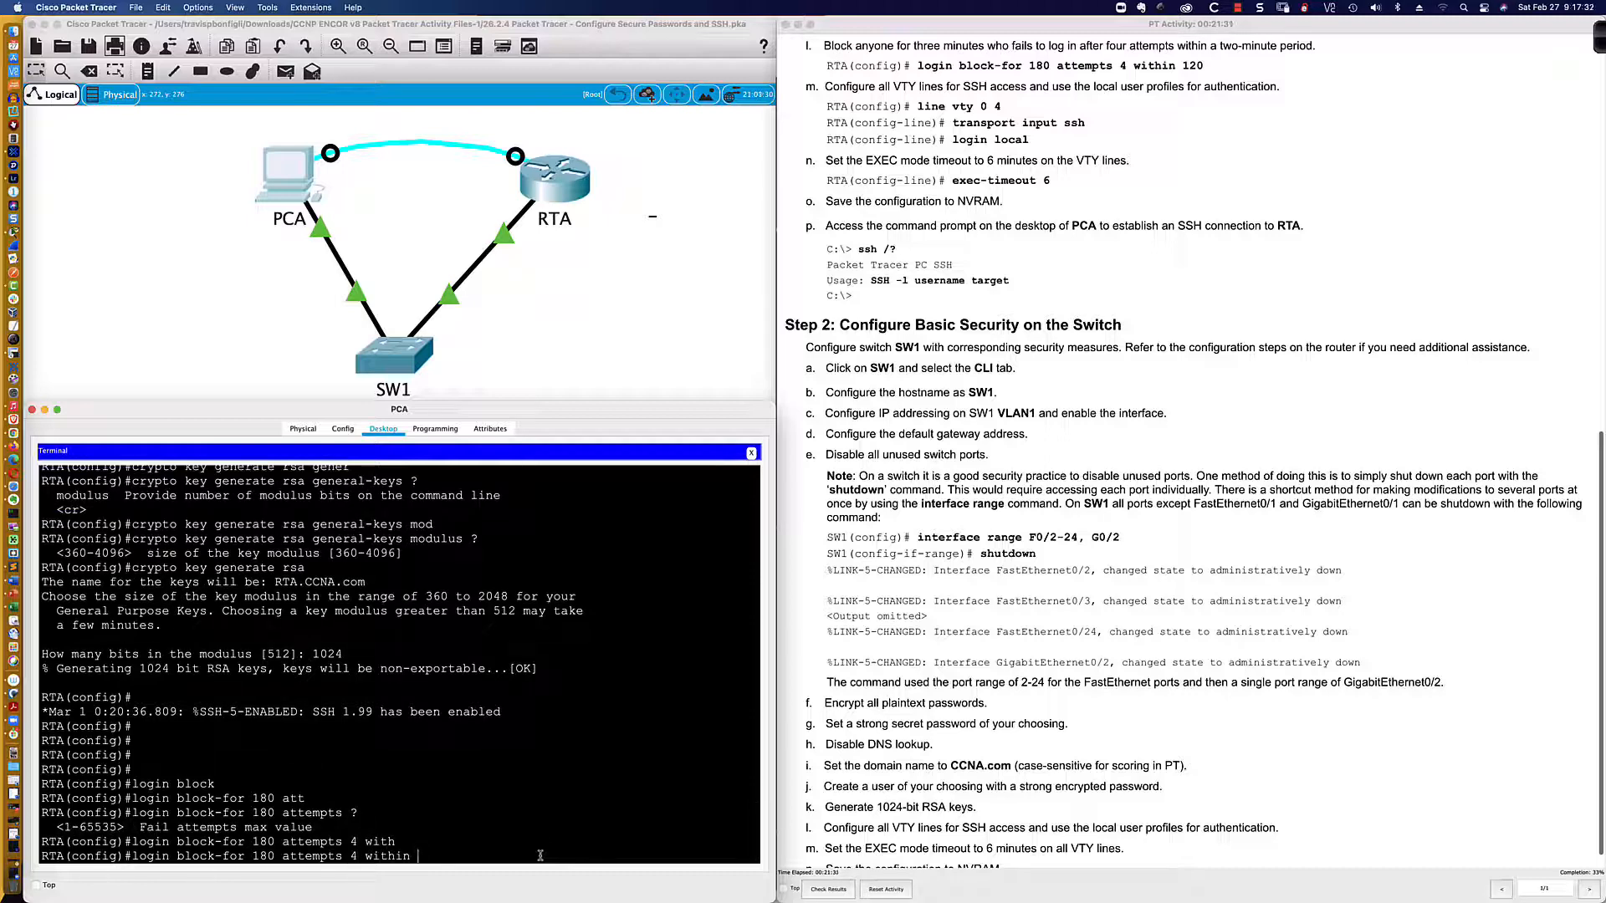
pyautogui.write('120')
pyautogui.press('Return')
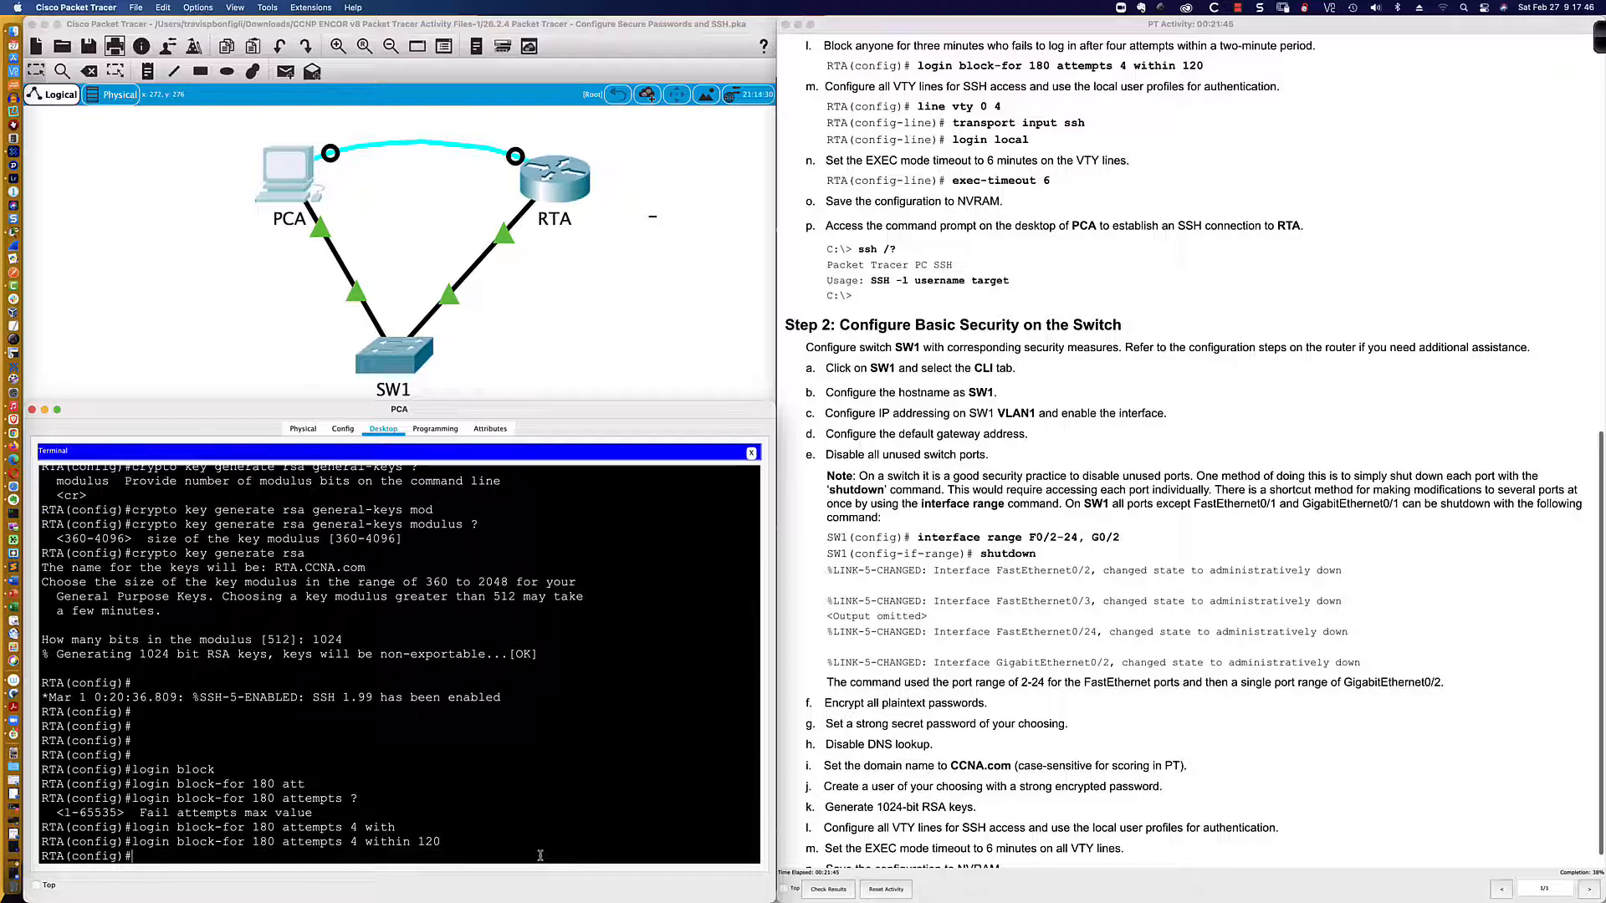
pyautogui.press('Return')
pyautogui.press('Return')
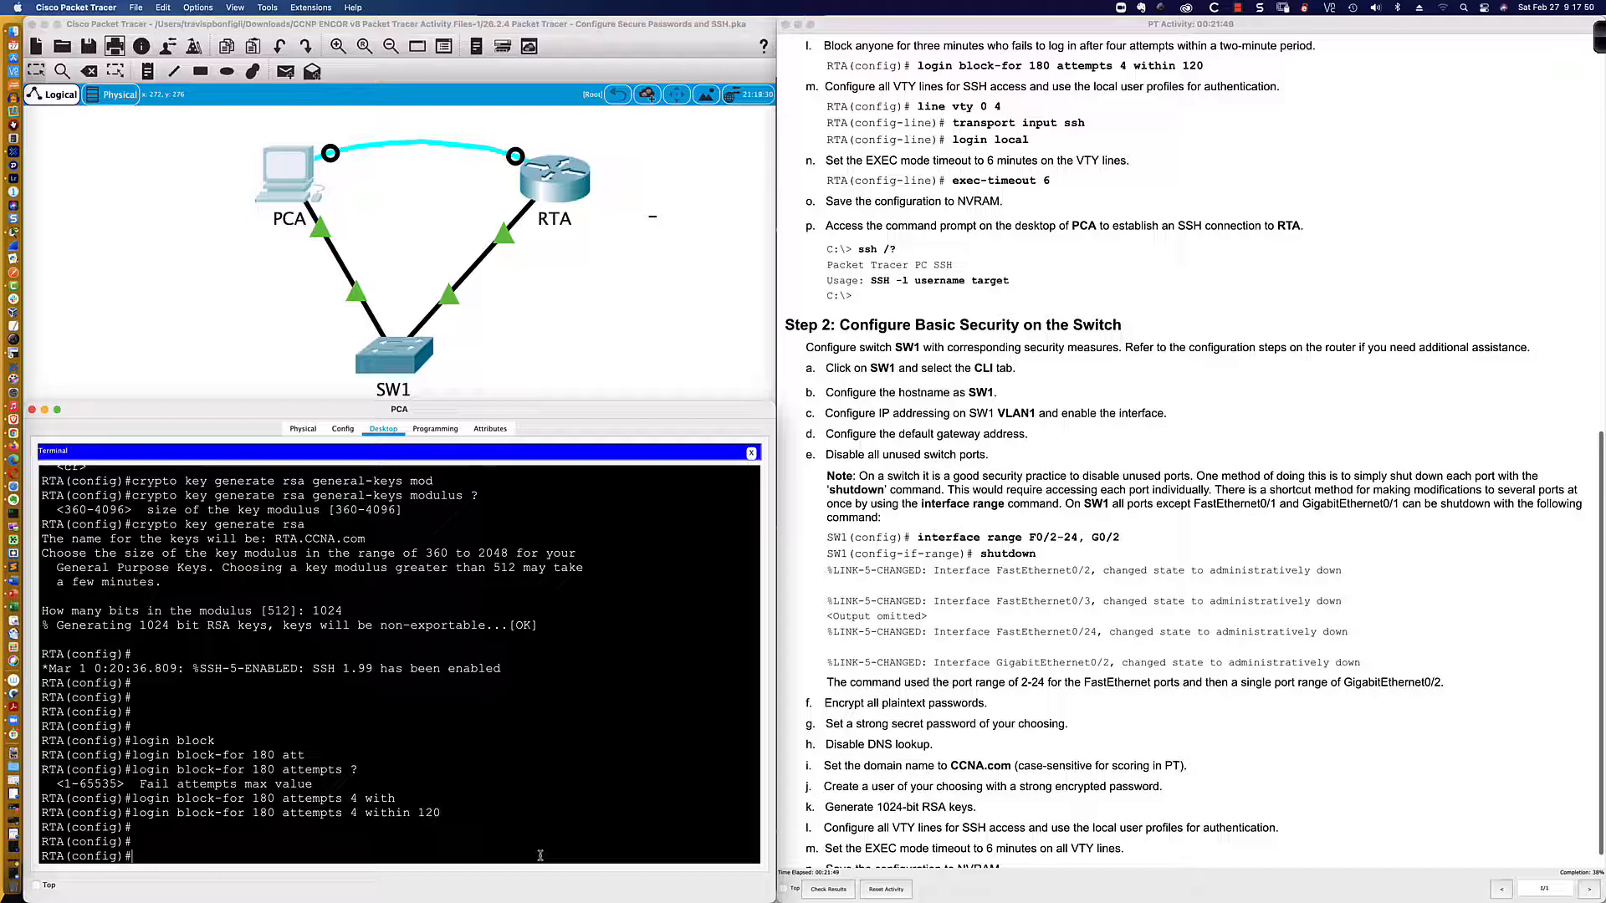
pyautogui.write('line vty 0 4')
# Step: Enter VTY lines 0 4 and review the current VTY settings with 'do sh run | sec line vty'
pyautogui.press('Return')
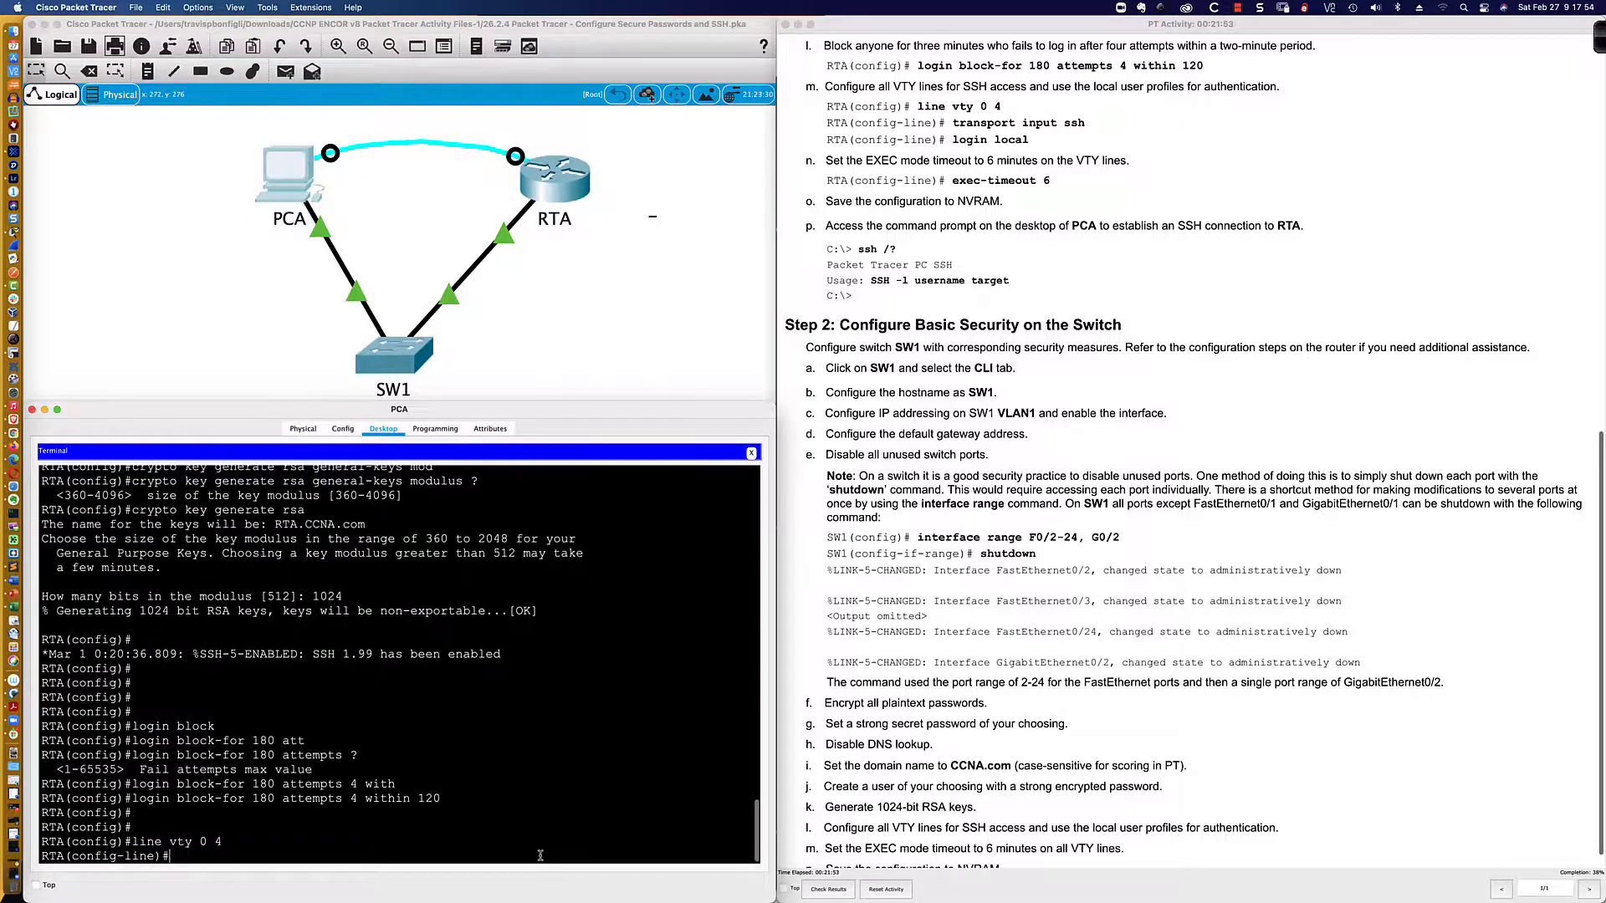
pyautogui.write('do sh run | sec line vty')
pyautogui.press('Return')
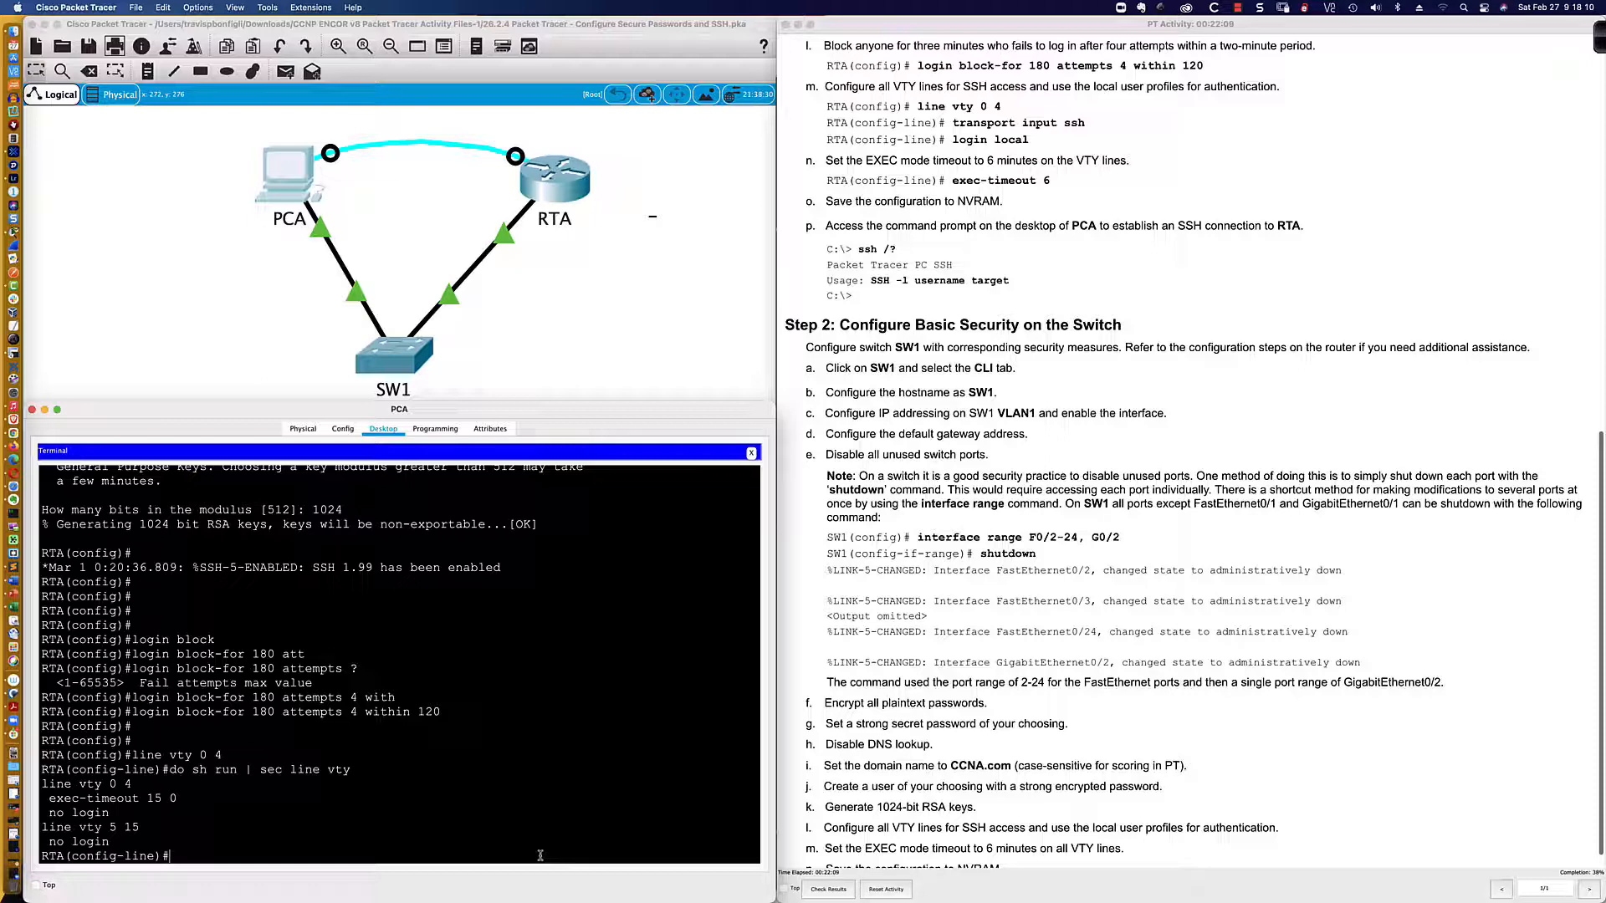
pyautogui.write('line vty 0 15')
pyautogui.press('Return')
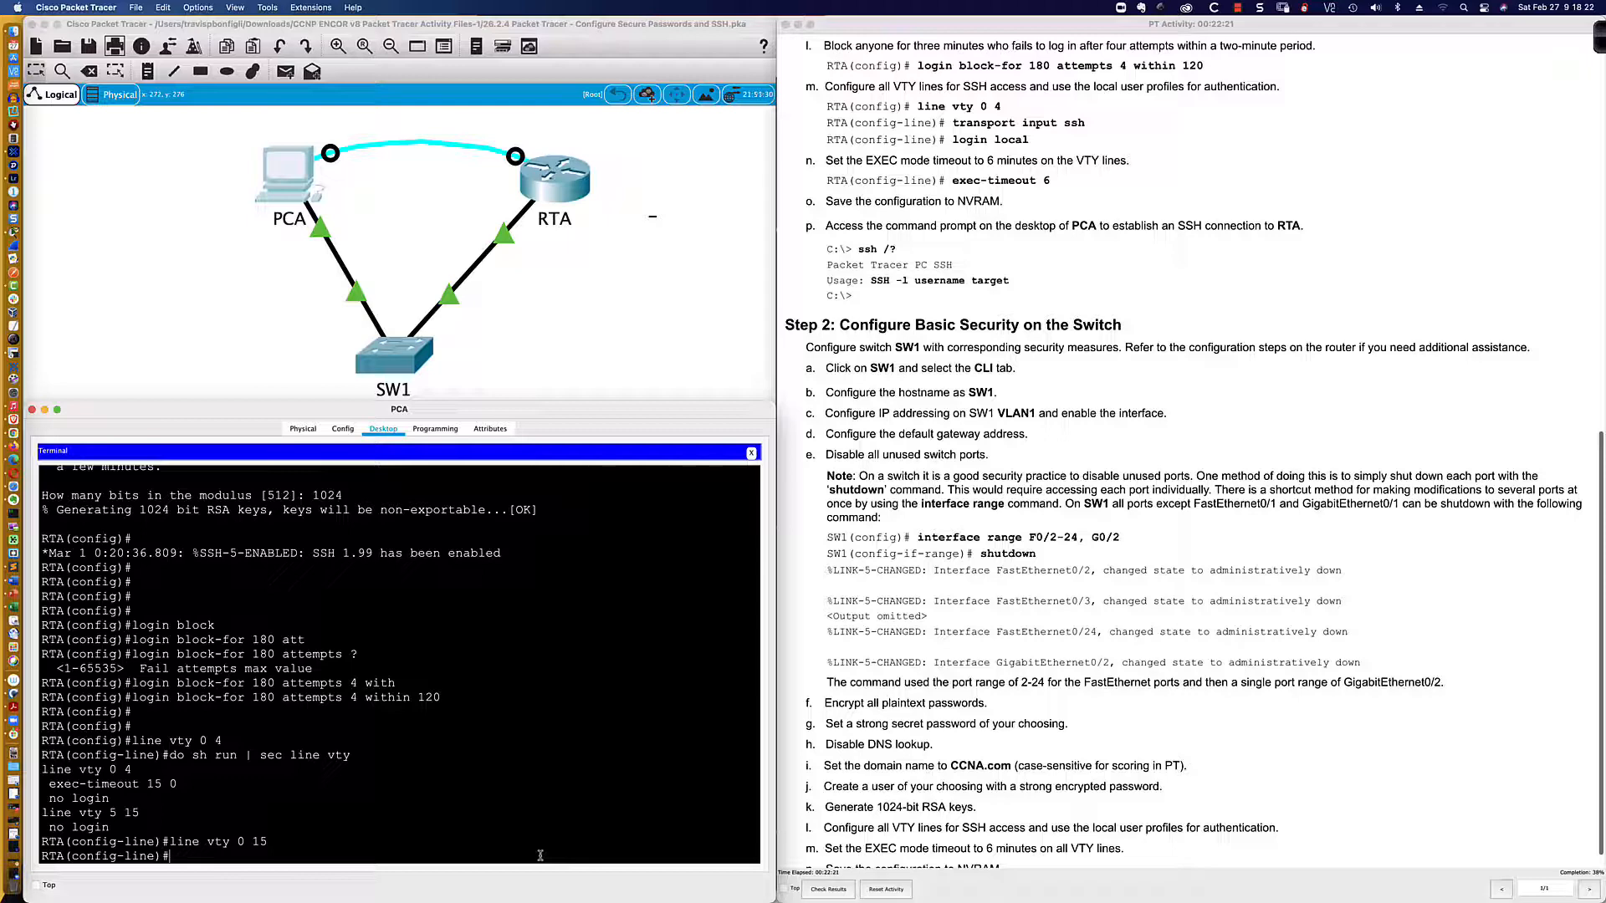
pyautogui.press('Up')
pyautogui.press('Up')
pyautogui.press('Up')
pyautogui.press('Return')
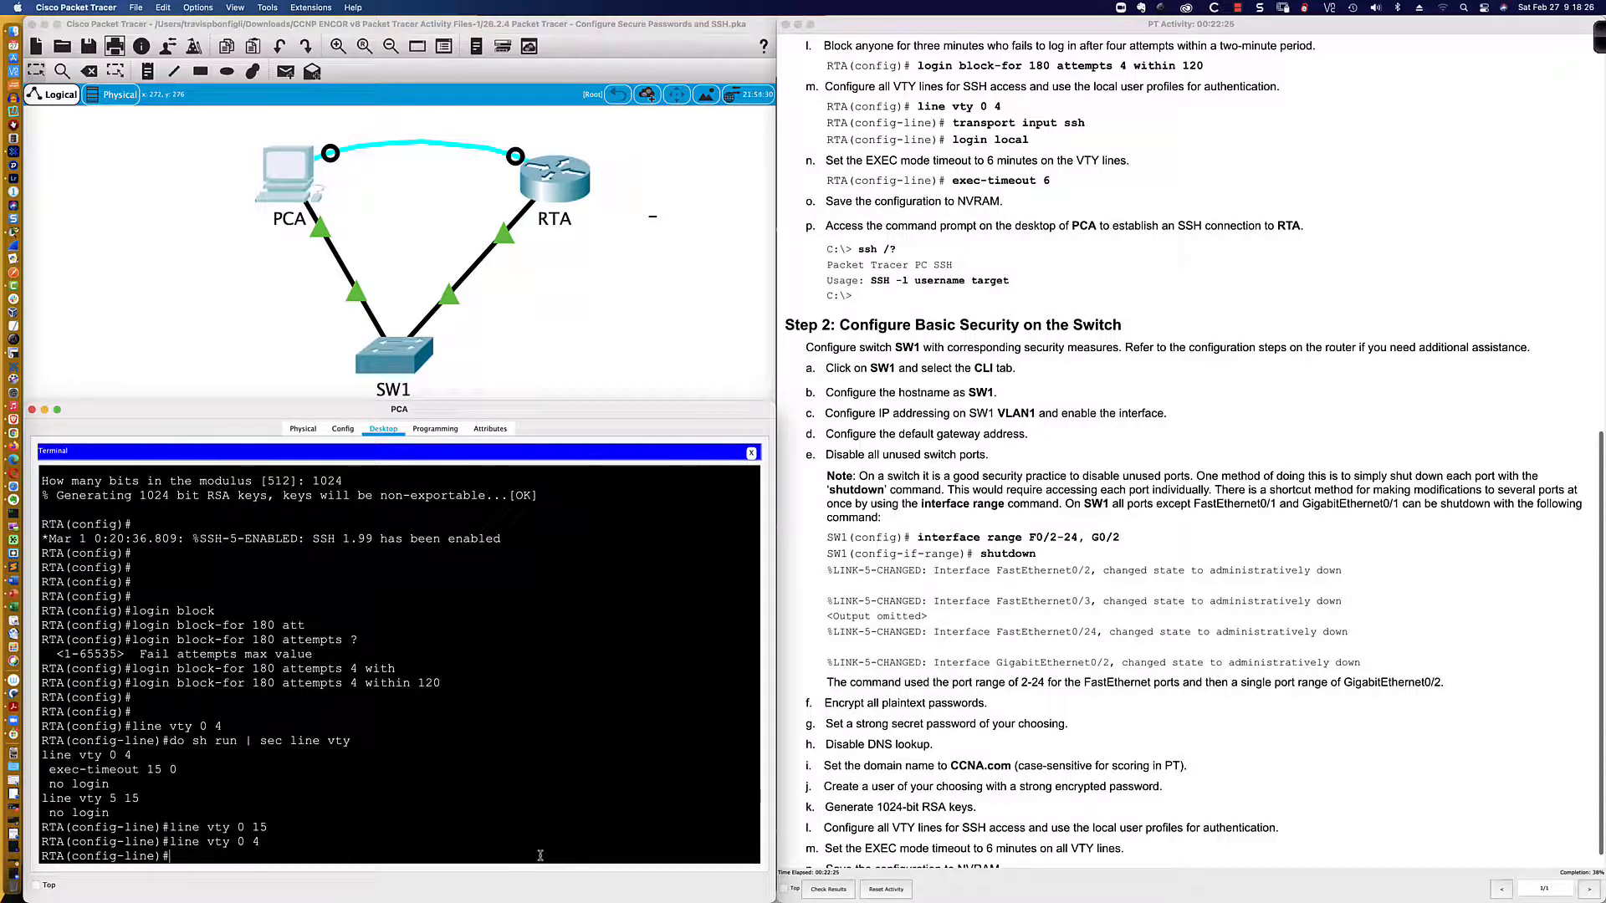
pyautogui.press('Return')
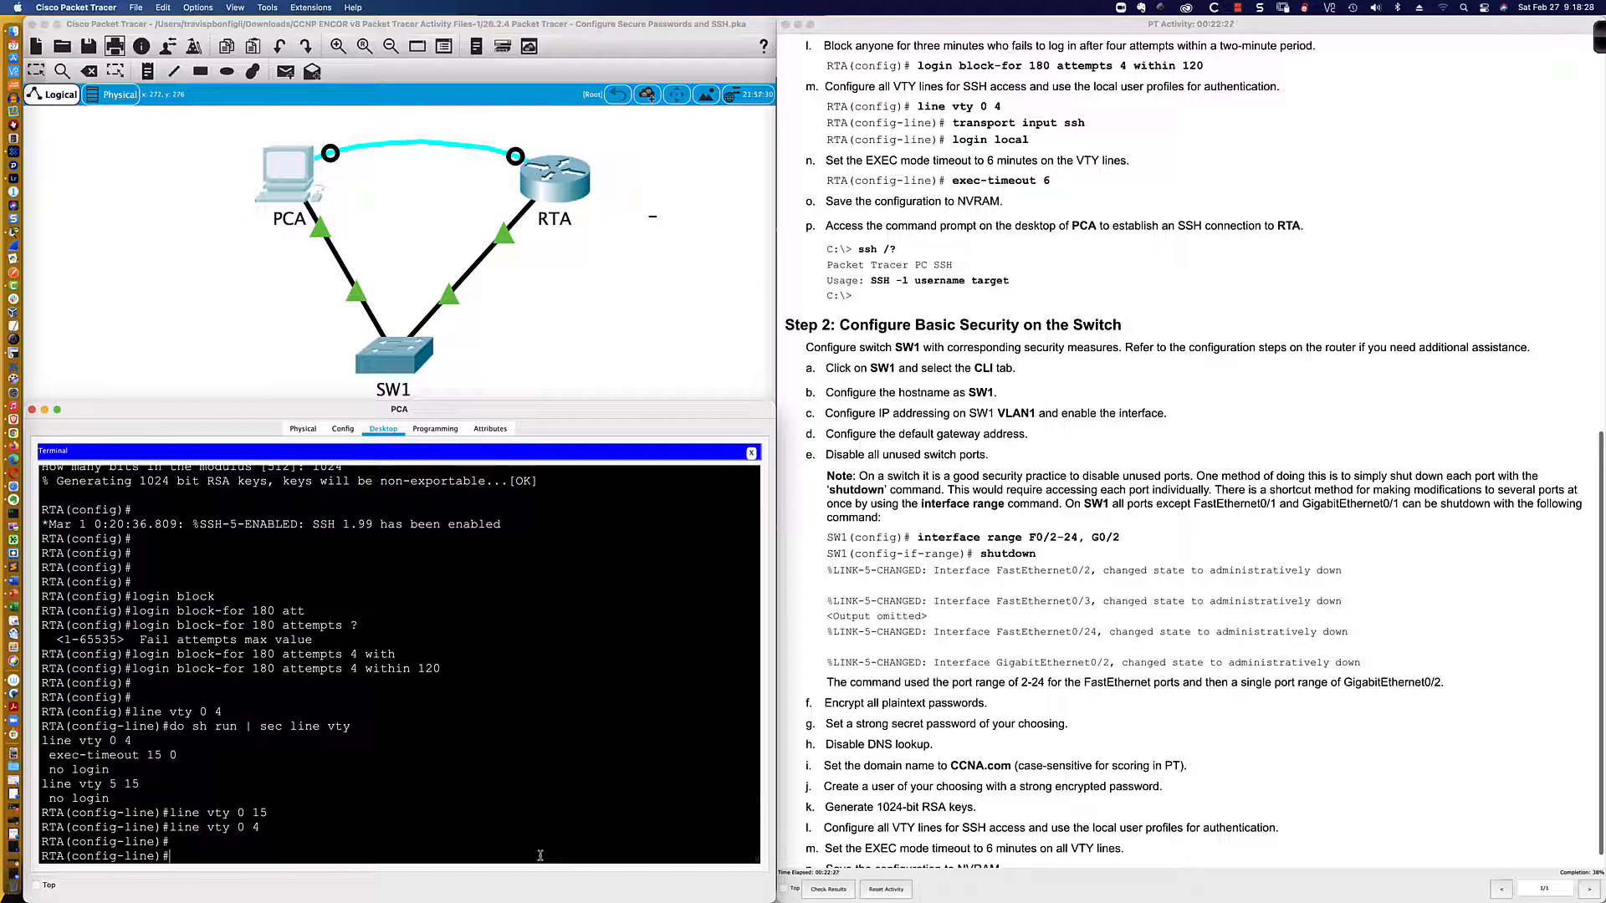
# Step: Restrict VTY lines 0–4 to SSH with 'transport input ssh'
pyautogui.write('trans')
pyautogui.press('Tab')
pyautogui.write('inp')
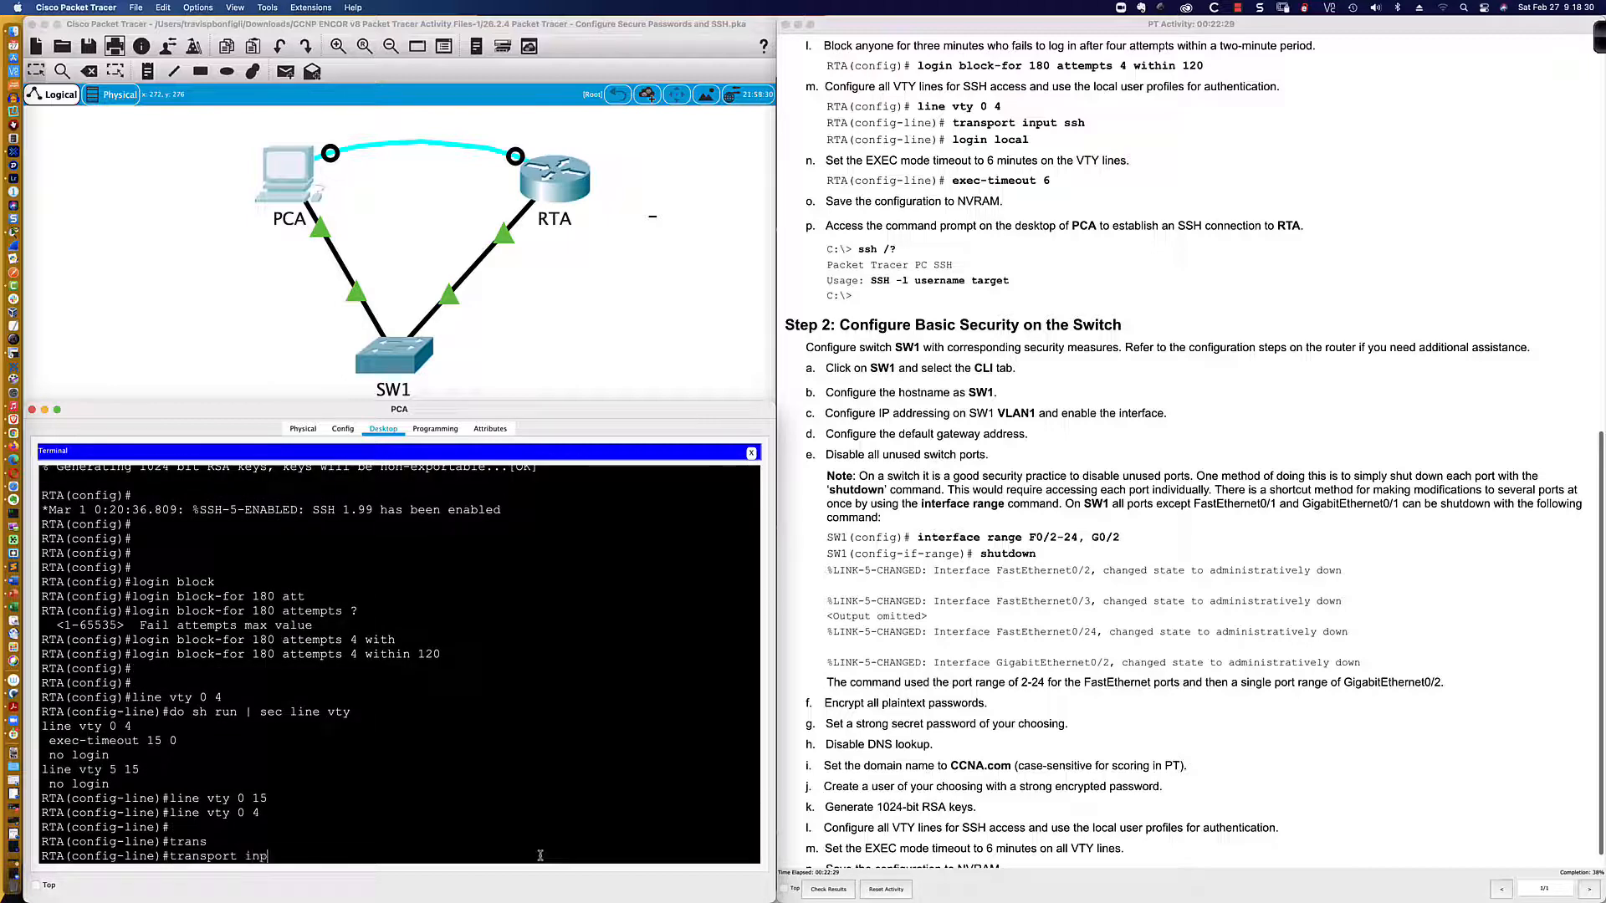
pyautogui.write('ut ssh')
pyautogui.press('Return')
pyautogui.write('login')
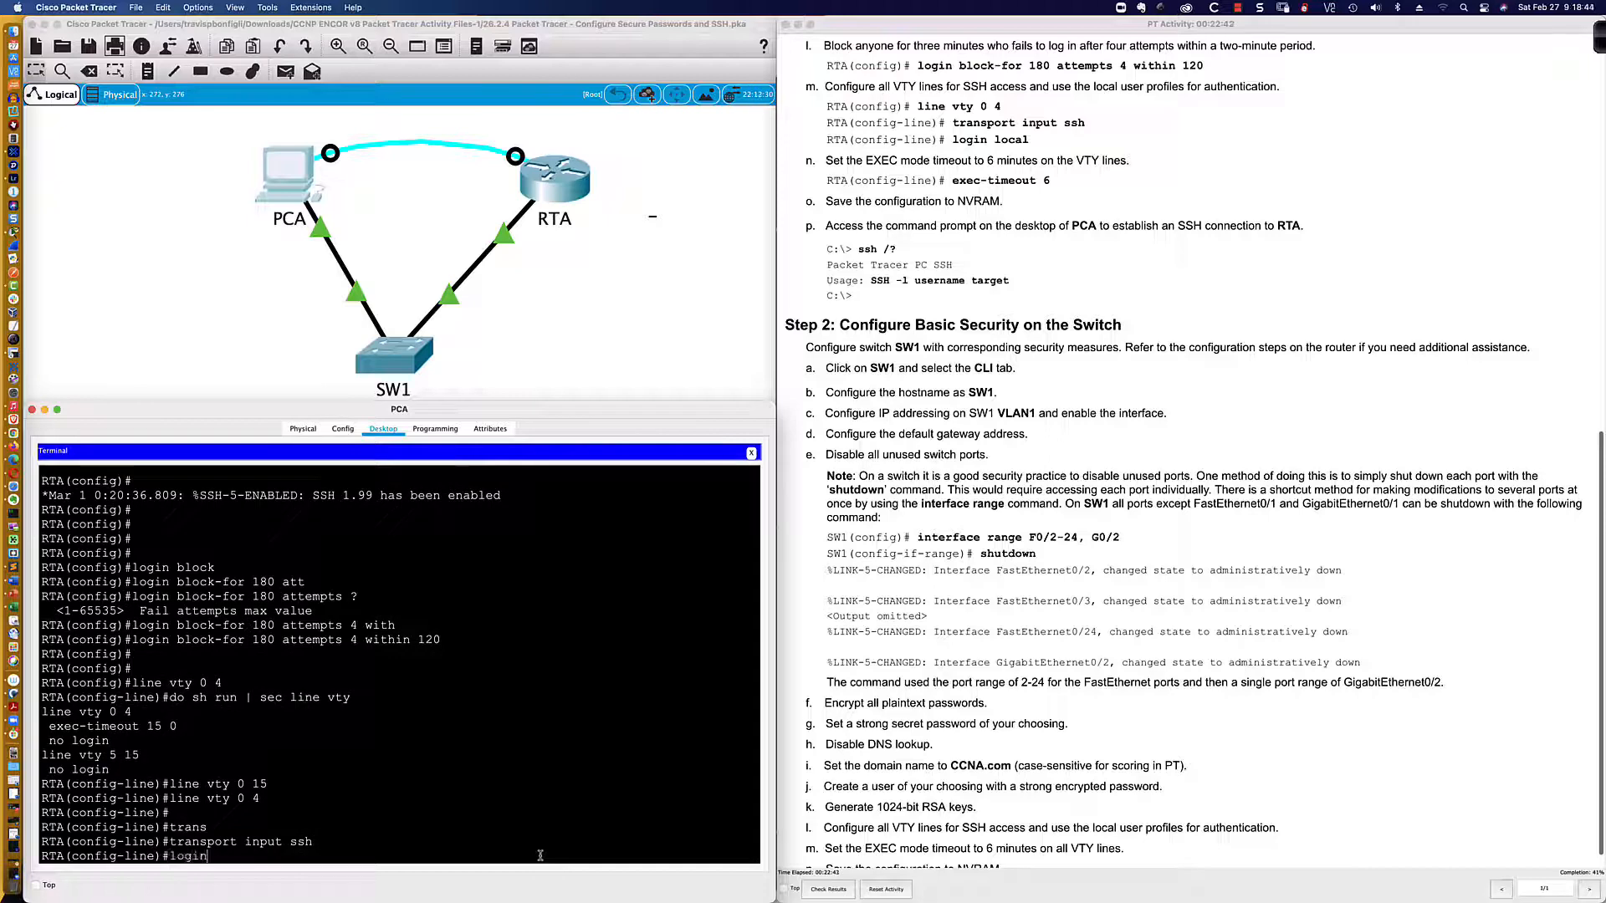
pyautogui.write(' local')
# Step: Apply 'login local' on the VTY lines and set 'exec-timeout 6'
pyautogui.press('Return')
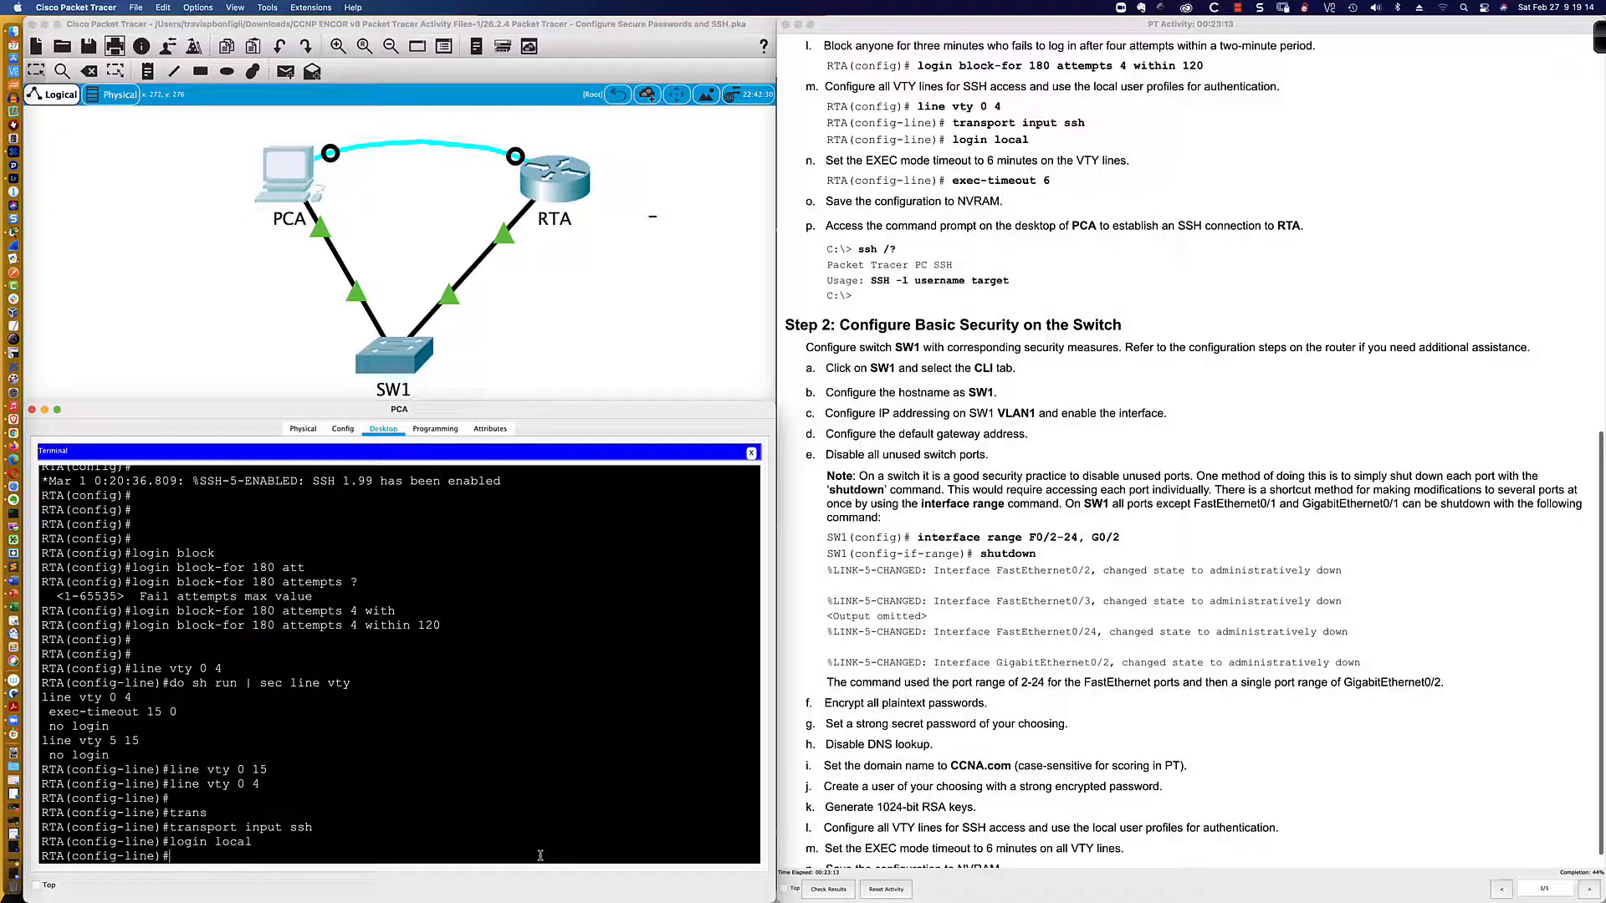
pyautogui.write('exec-')
pyautogui.press('Tab')
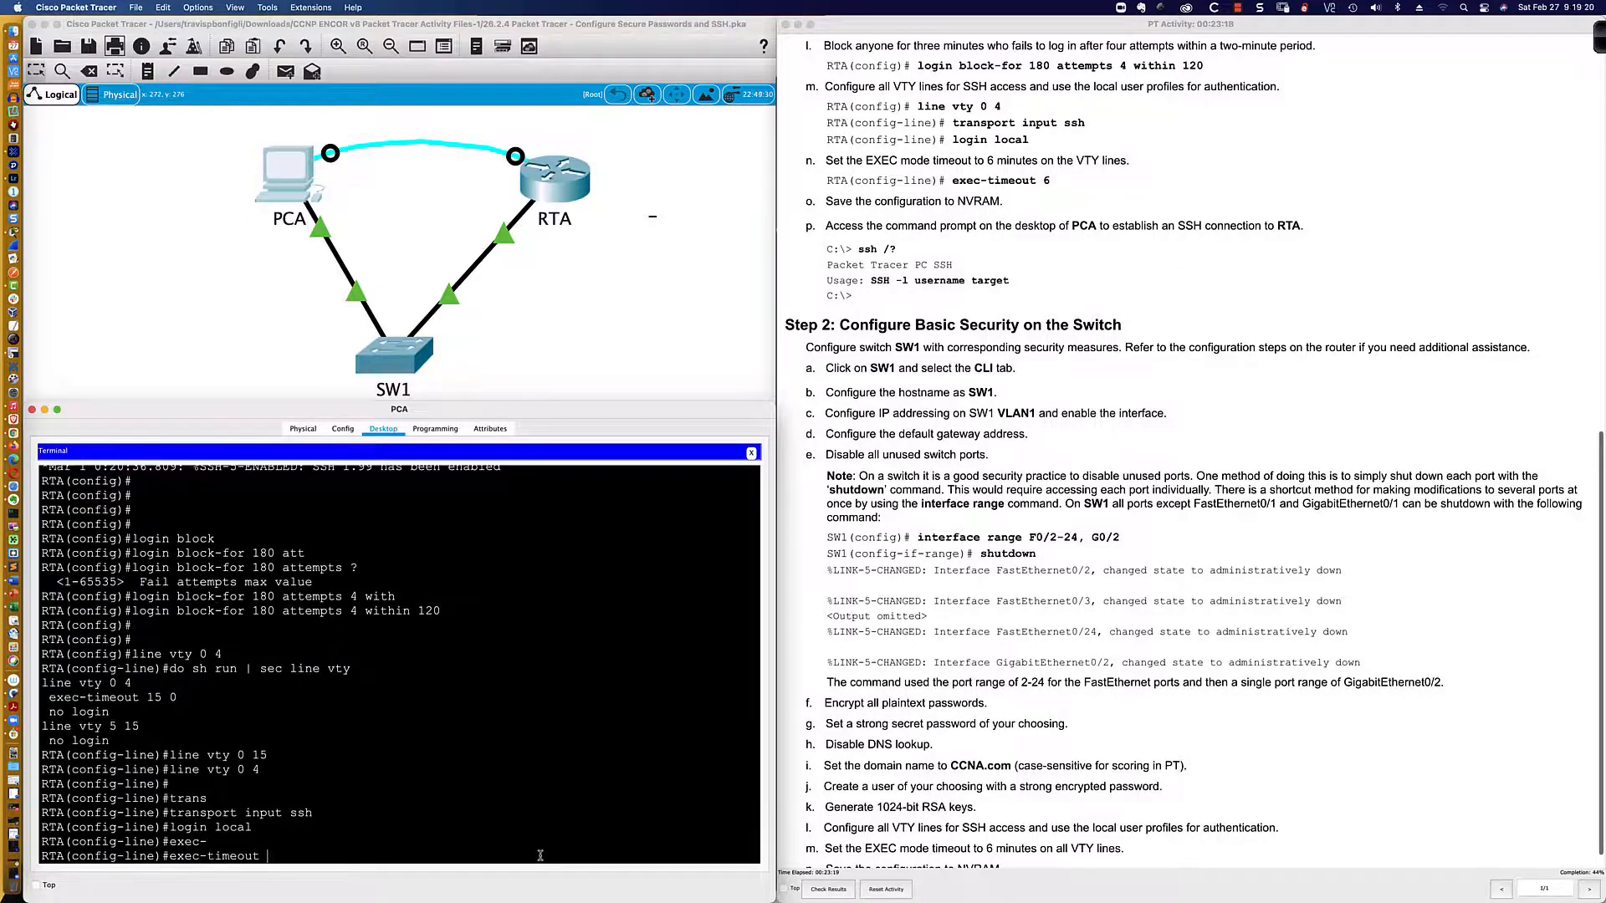
pyautogui.write('?')
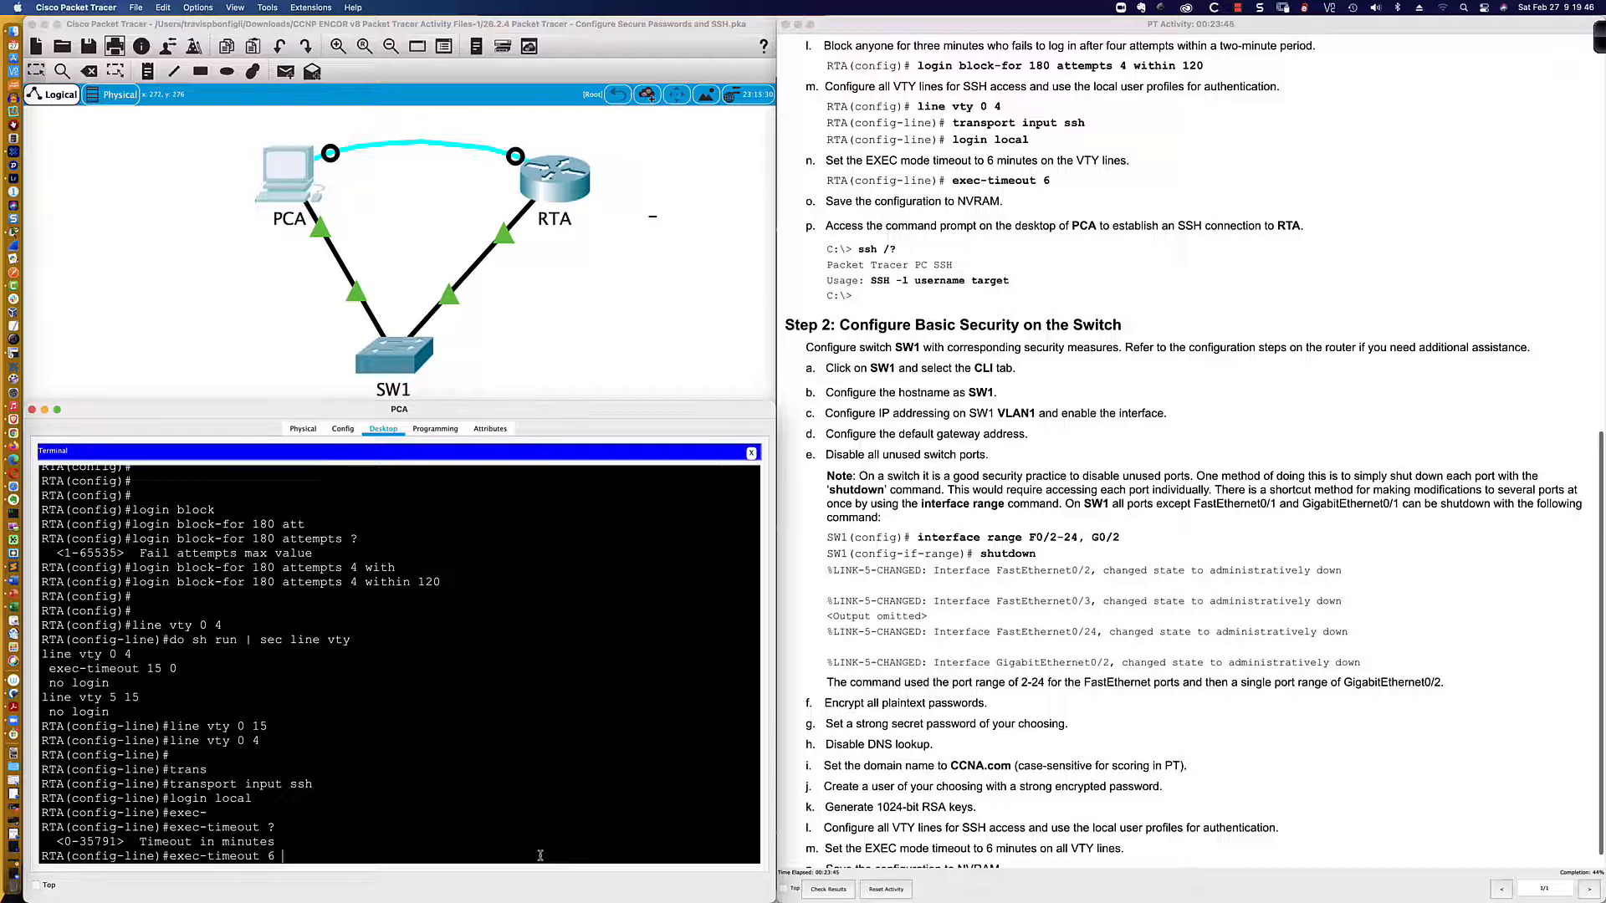
pyautogui.write('?')
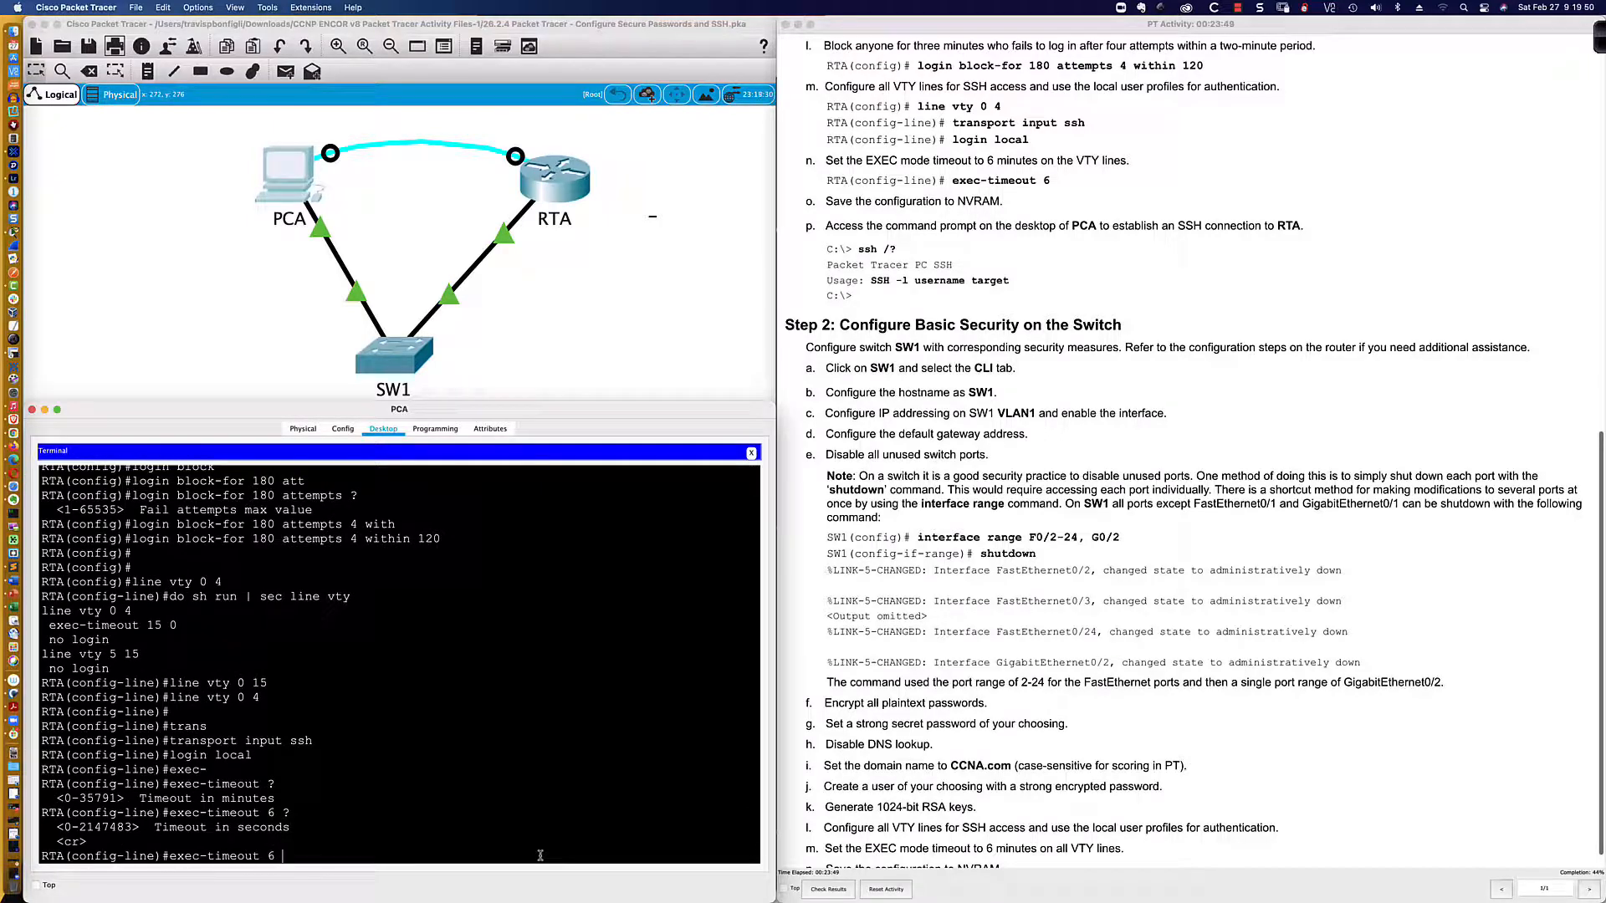
pyautogui.write('30')
pyautogui.press('BackSpace')
pyautogui.press('BackSpace')
pyautogui.press('Return')
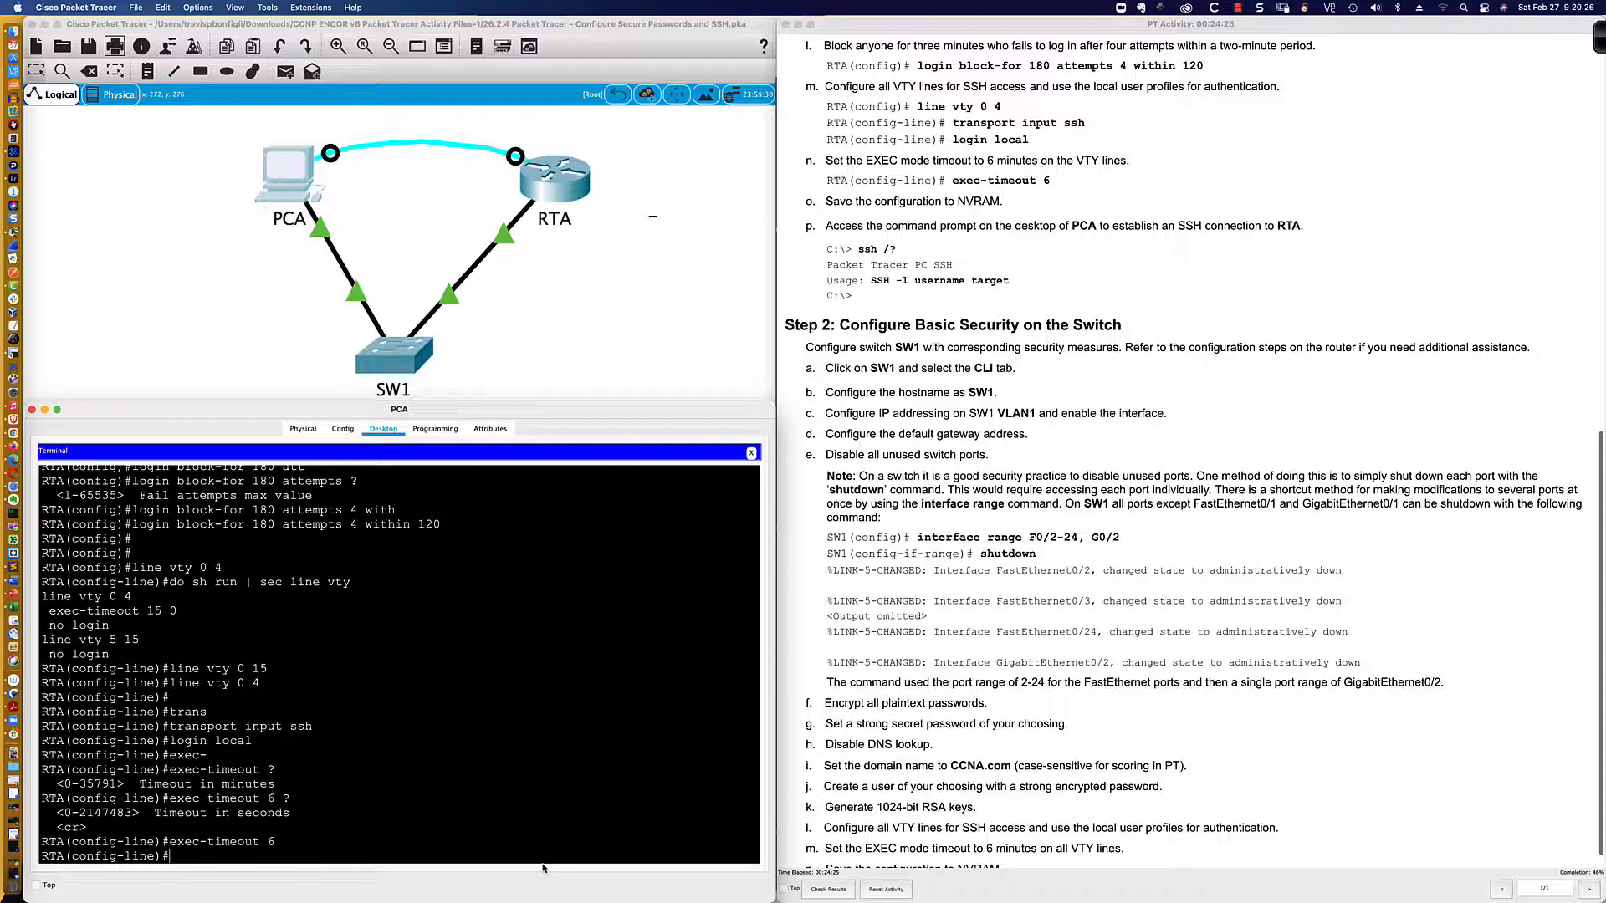
pyautogui.write('end')
pyautogui.press('Return')
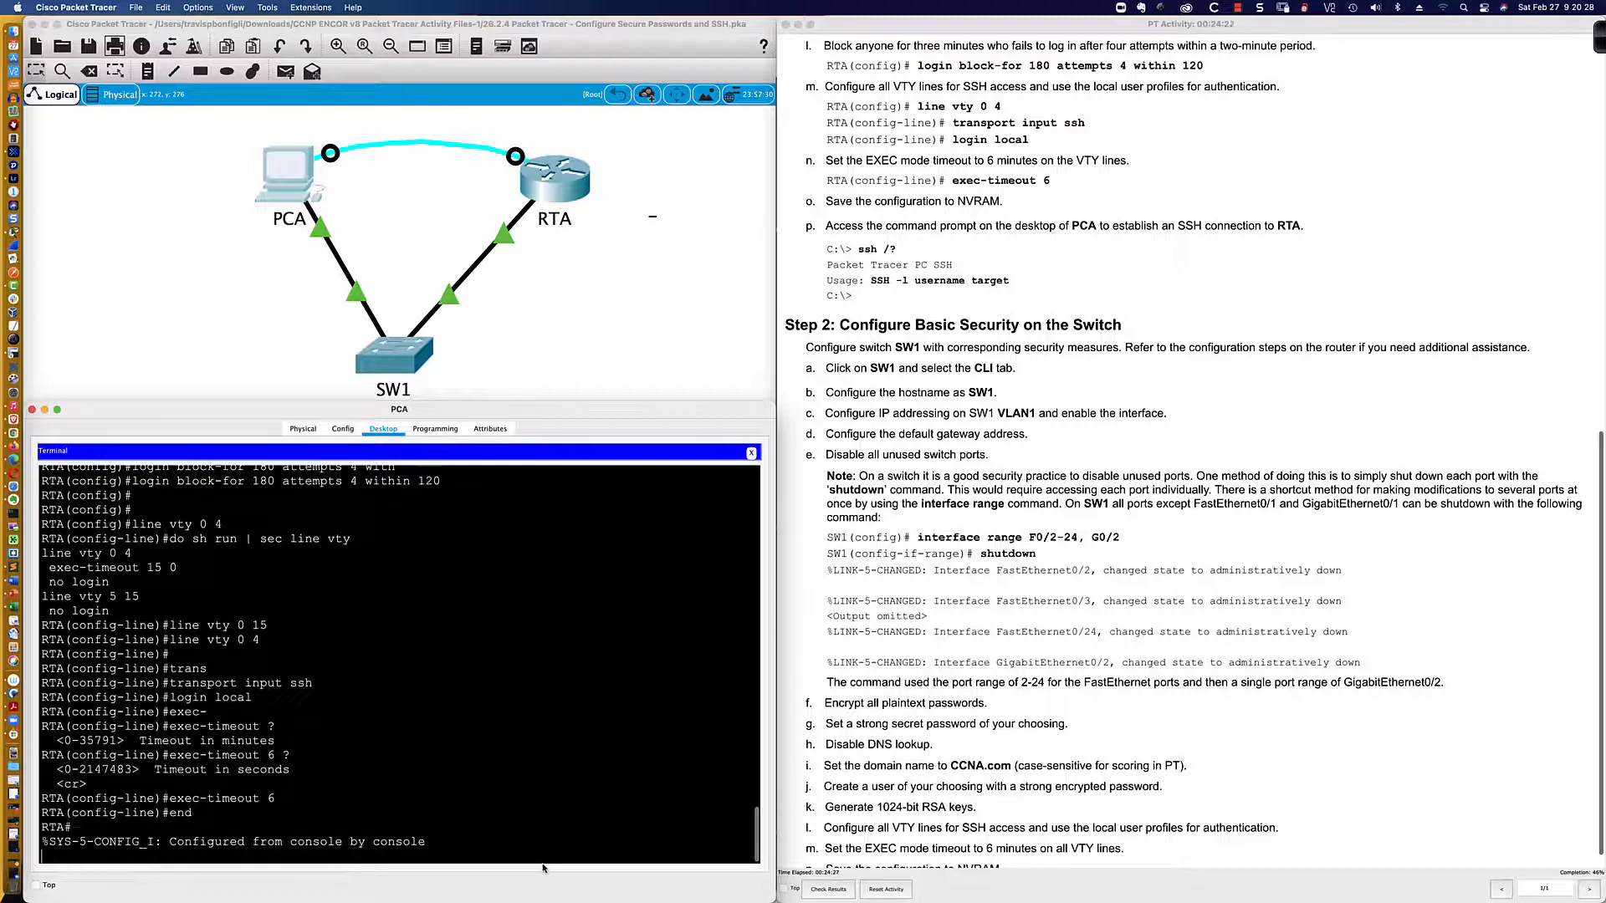
pyautogui.write('w')
pyautogui.press('BackSpace')
pyautogui.press('Return')
pyautogui.press('Return')
pyautogui.write('mem')
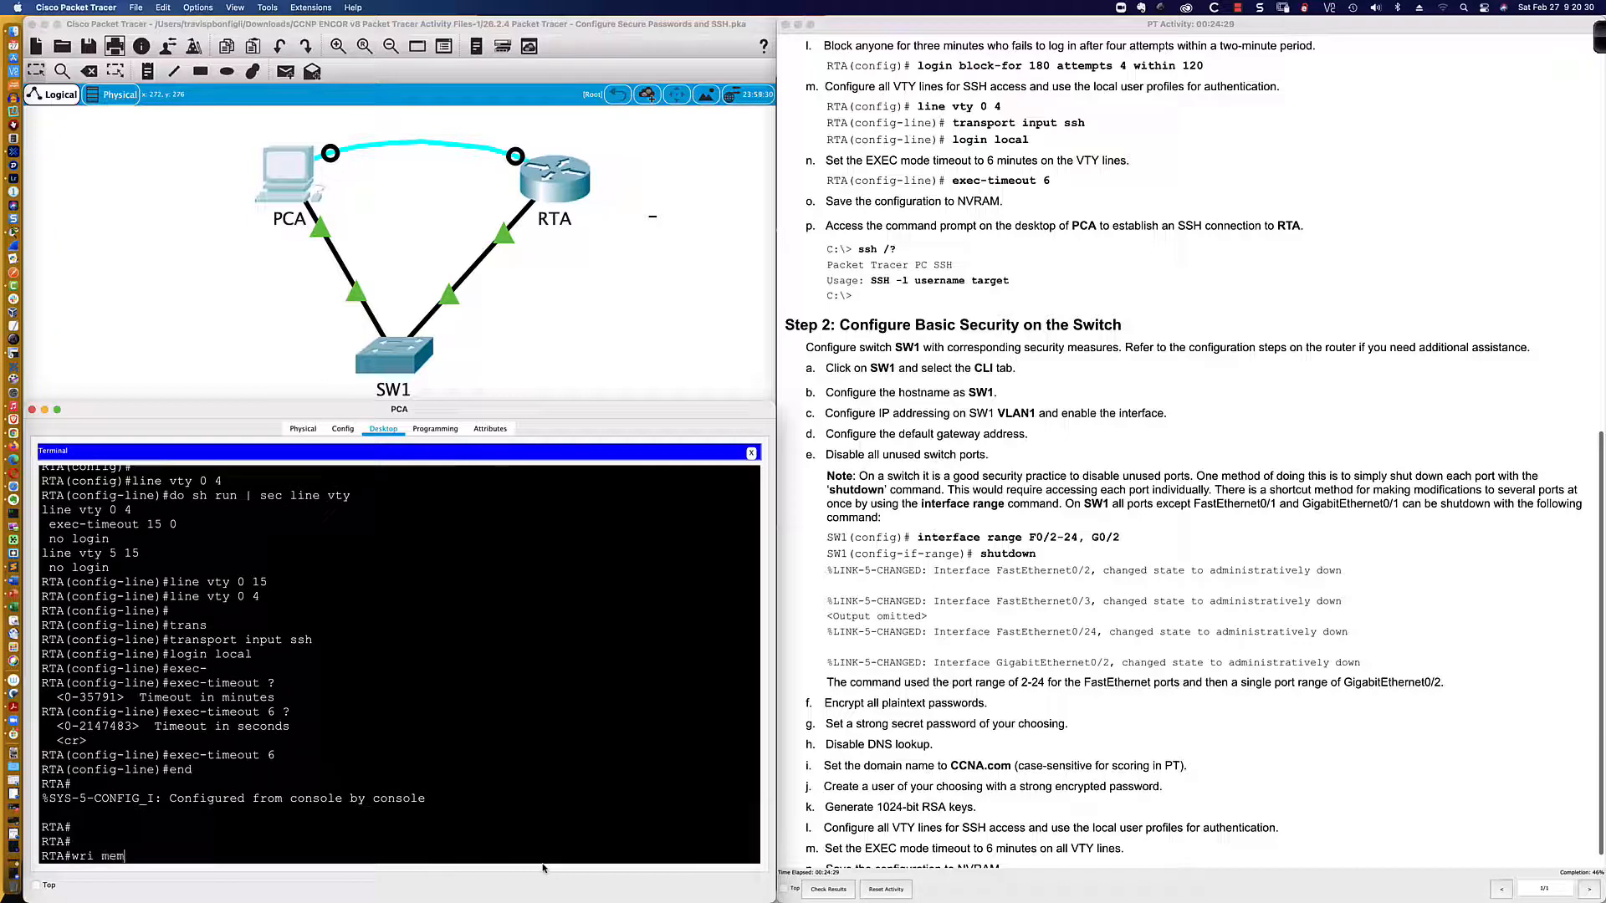
pyautogui.press('BackSpace')
pyautogui.press('BackSpace')
pyautogui.press('BackSpace')
pyautogui.press('BackSpace')
pyautogui.press('BackSpace')
pyautogui.press('BackSpace')
pyautogui.scroll(-1, 950, 809)
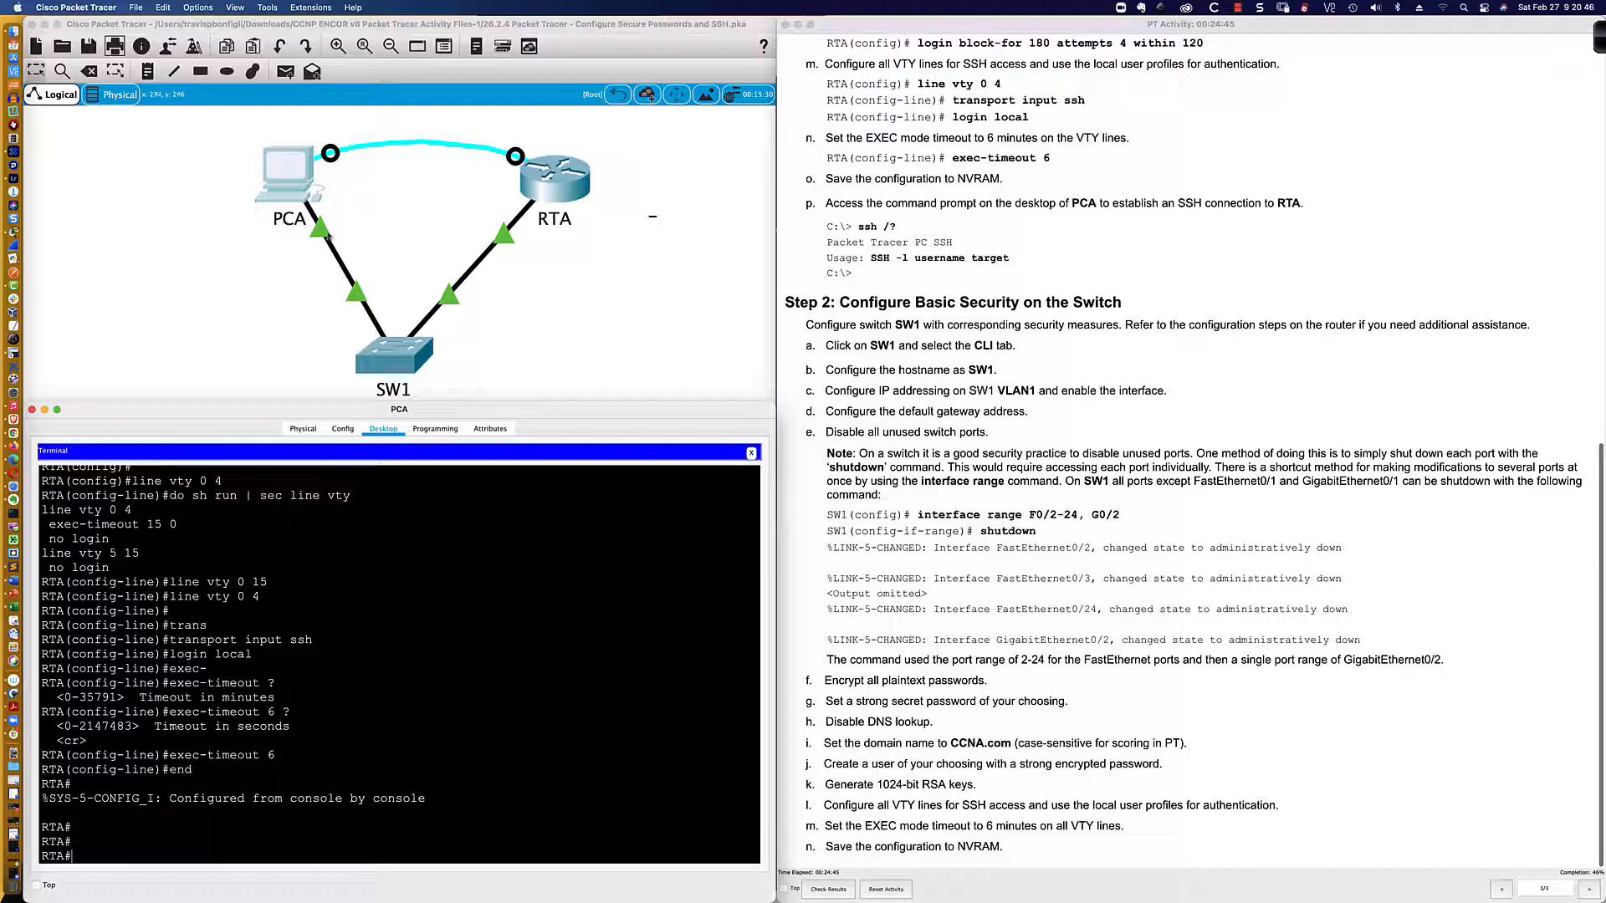
# Step: Open PCA's Command Prompt and ping 192.168.1.1
pyautogui.click(750, 453)
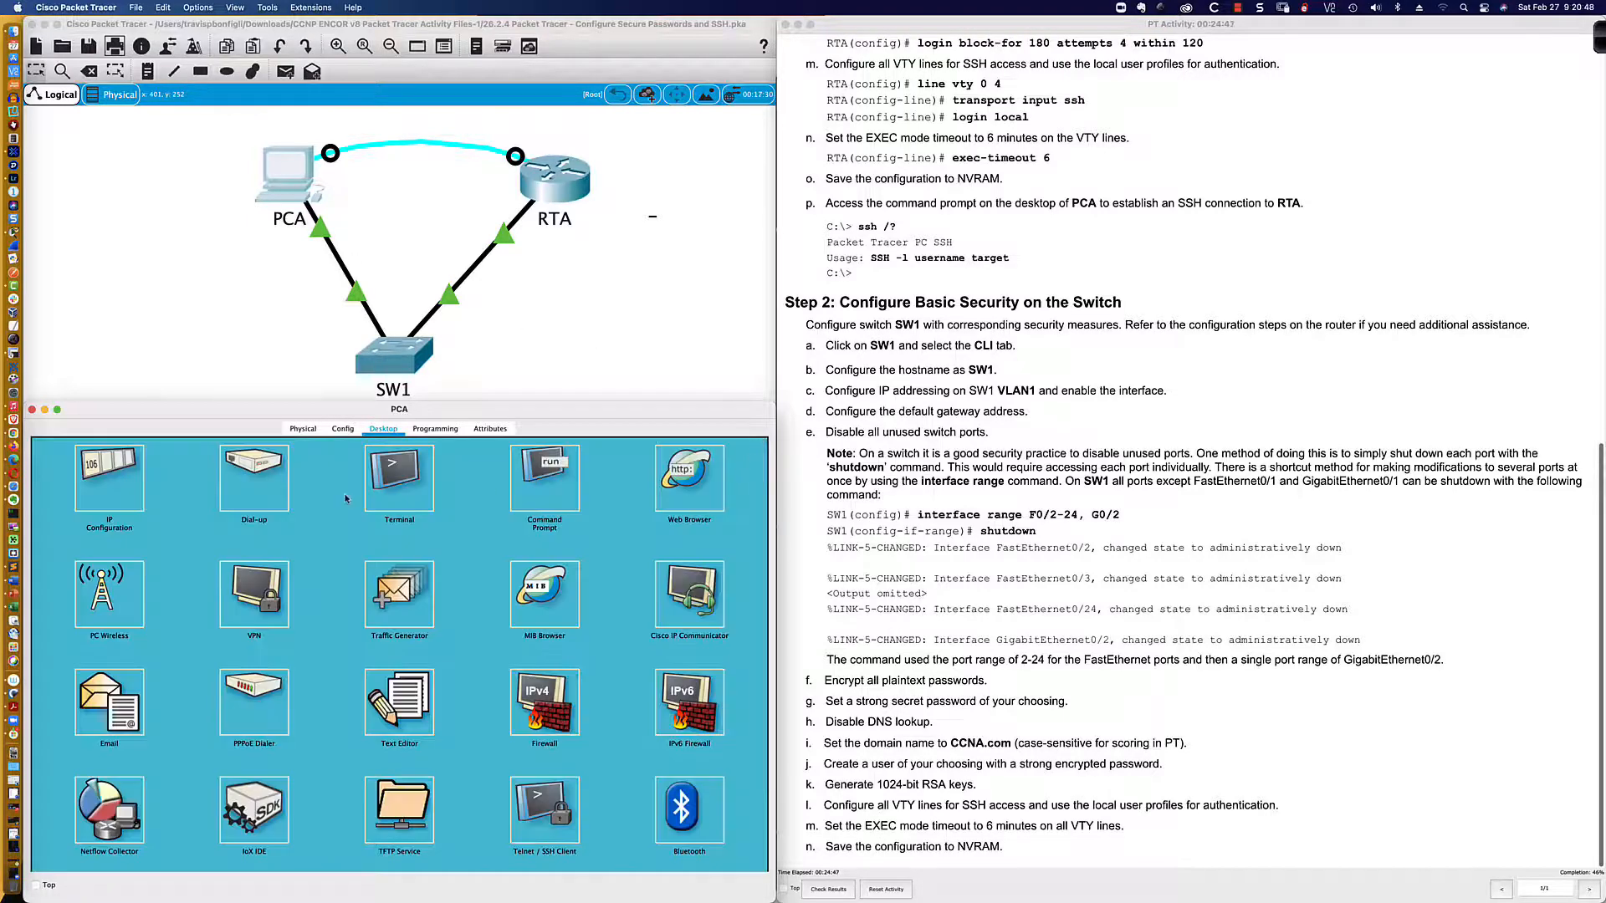
pyautogui.click(530, 483)
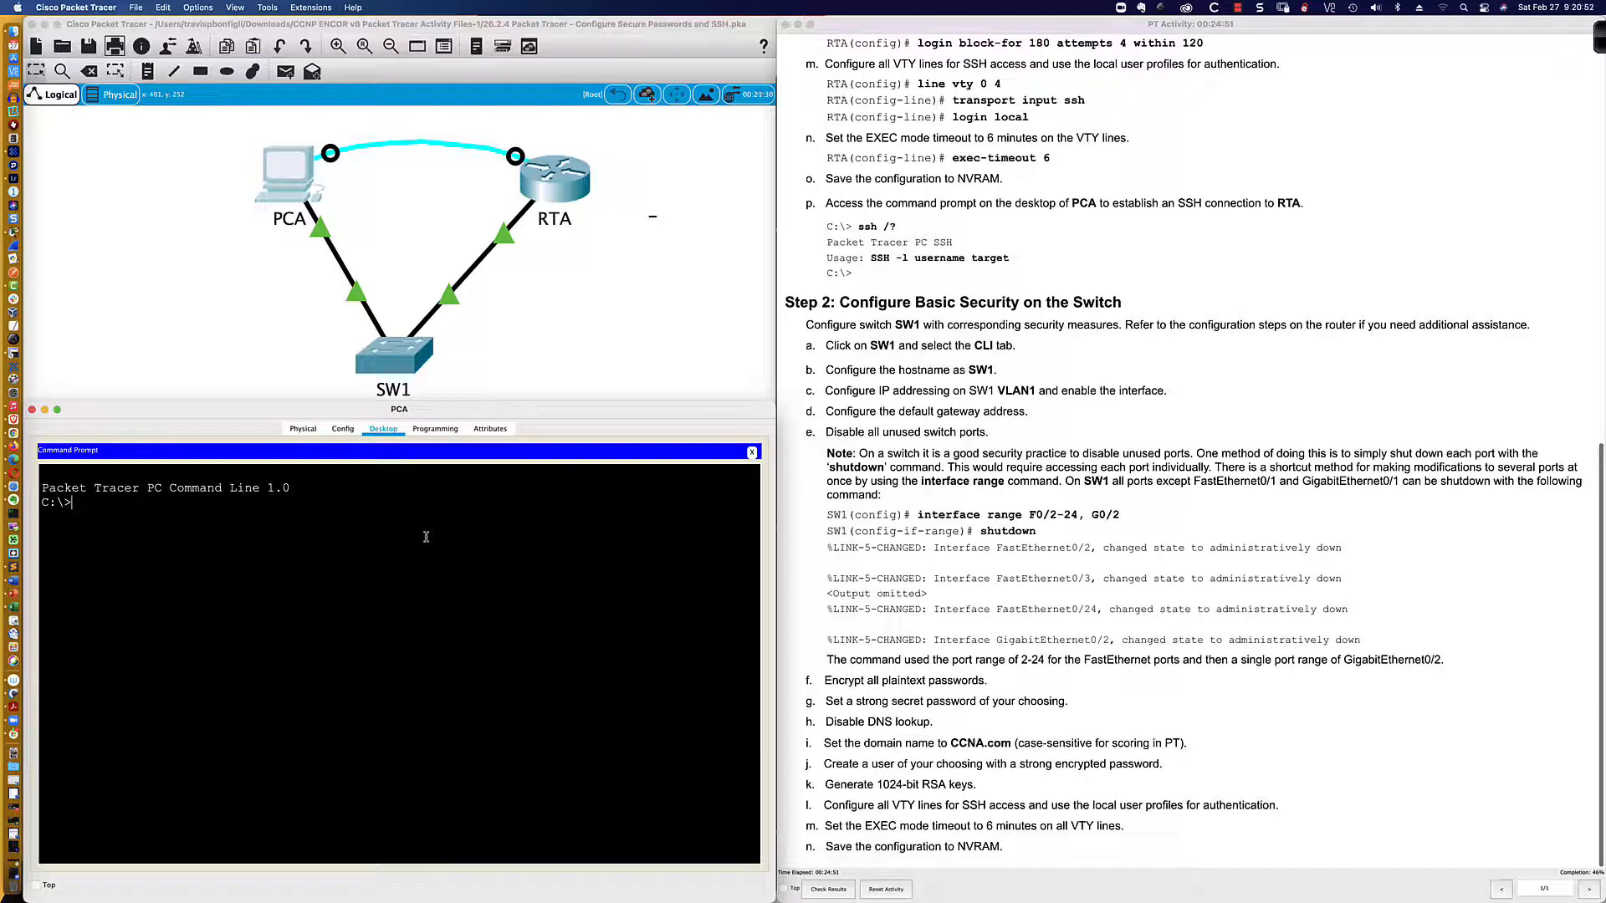
pyautogui.press('Return')
pyautogui.press('Return')
pyautogui.press('Return')
pyautogui.write('ssh -')
pyautogui.write('l admin 192.168.1.1')
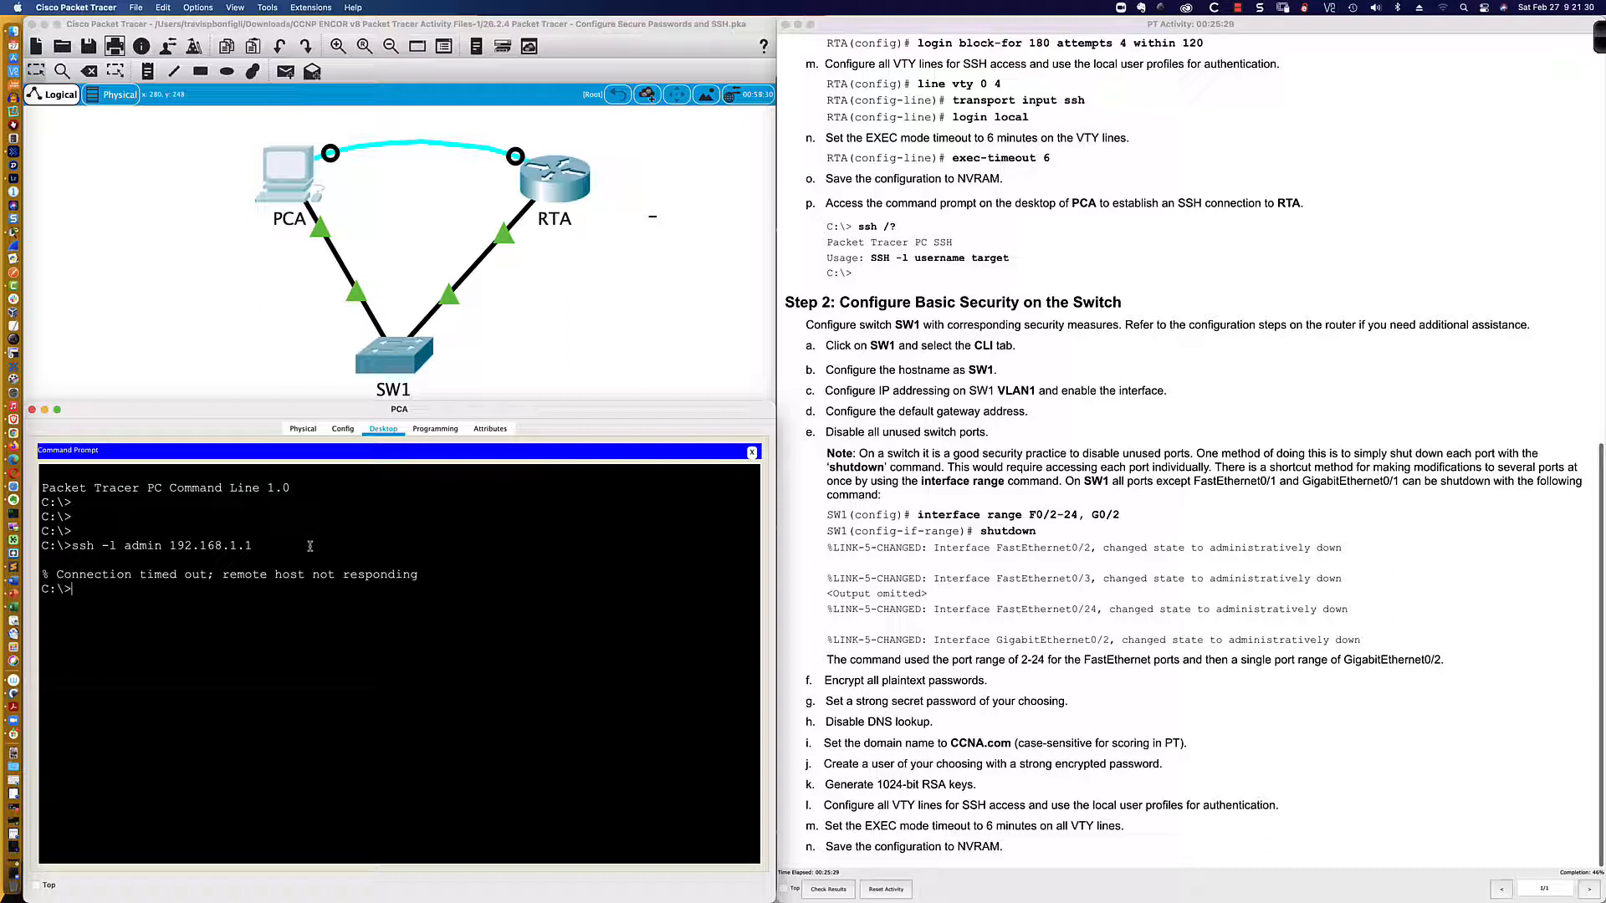
pyautogui.write('ping 192.168.1.1')
pyautogui.press('Return')
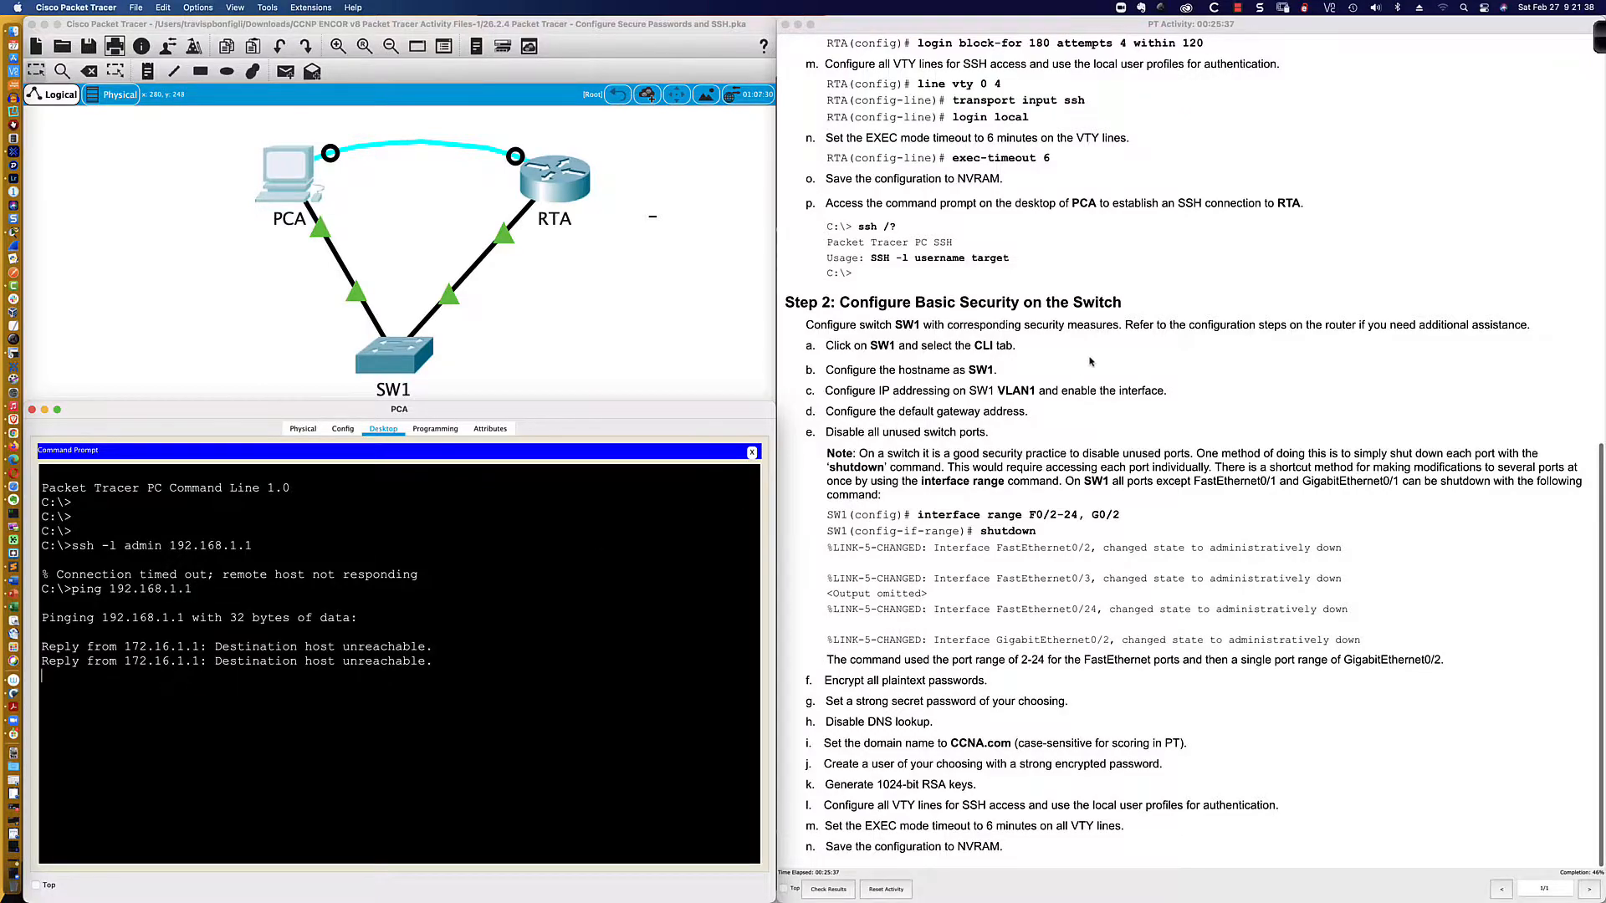
pyautogui.scroll(15, 1090, 362)
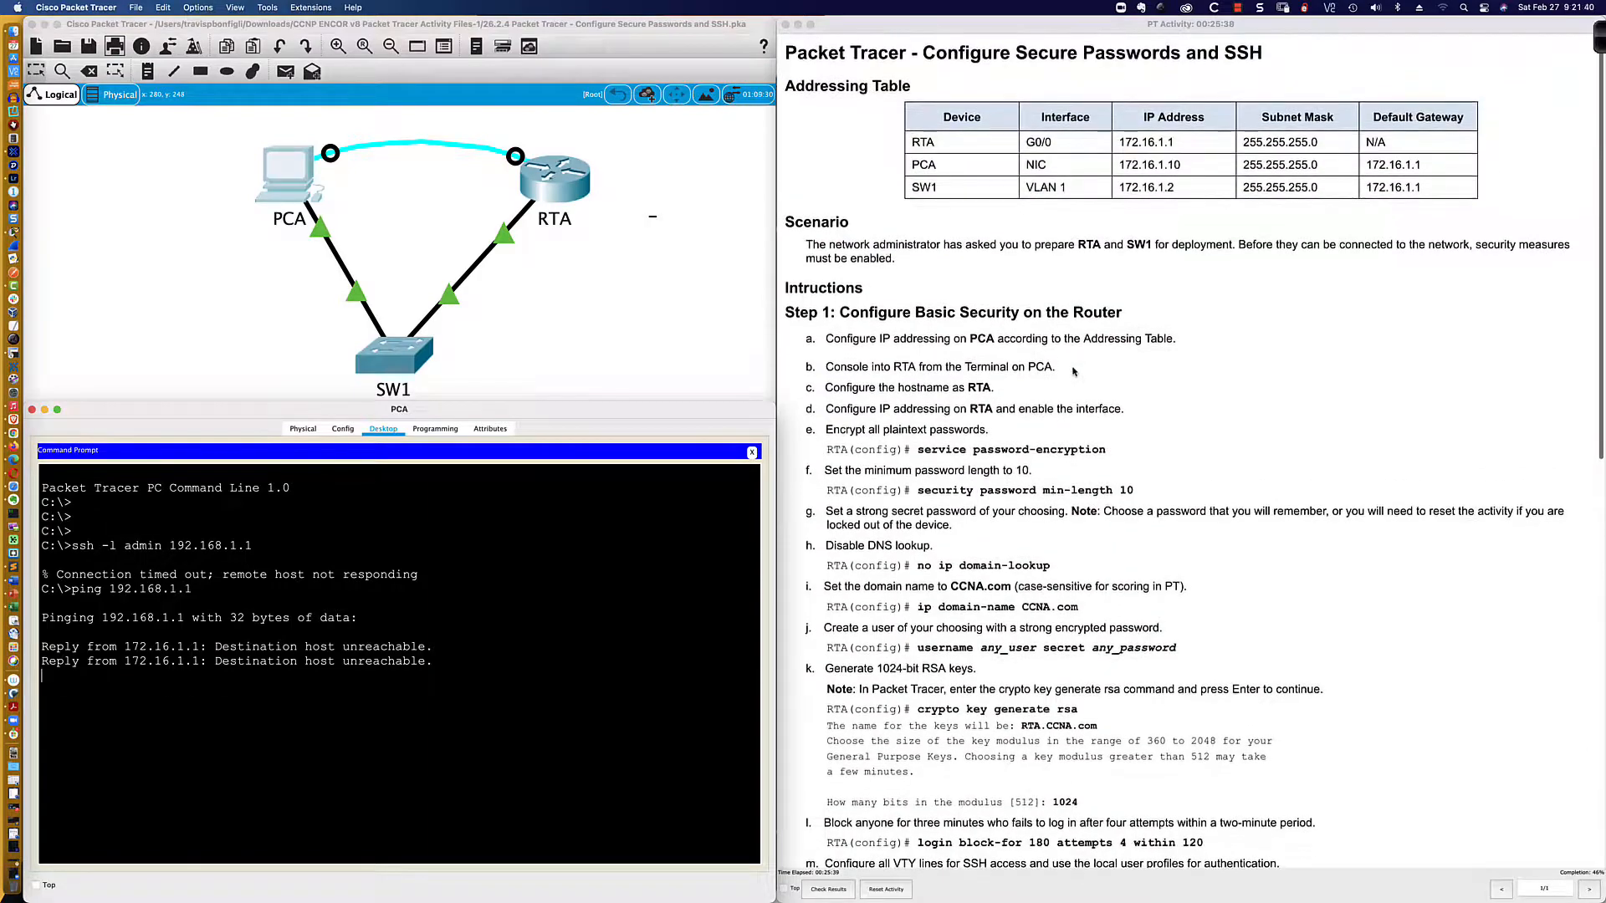
pyautogui.scroll(-15, 1074, 372)
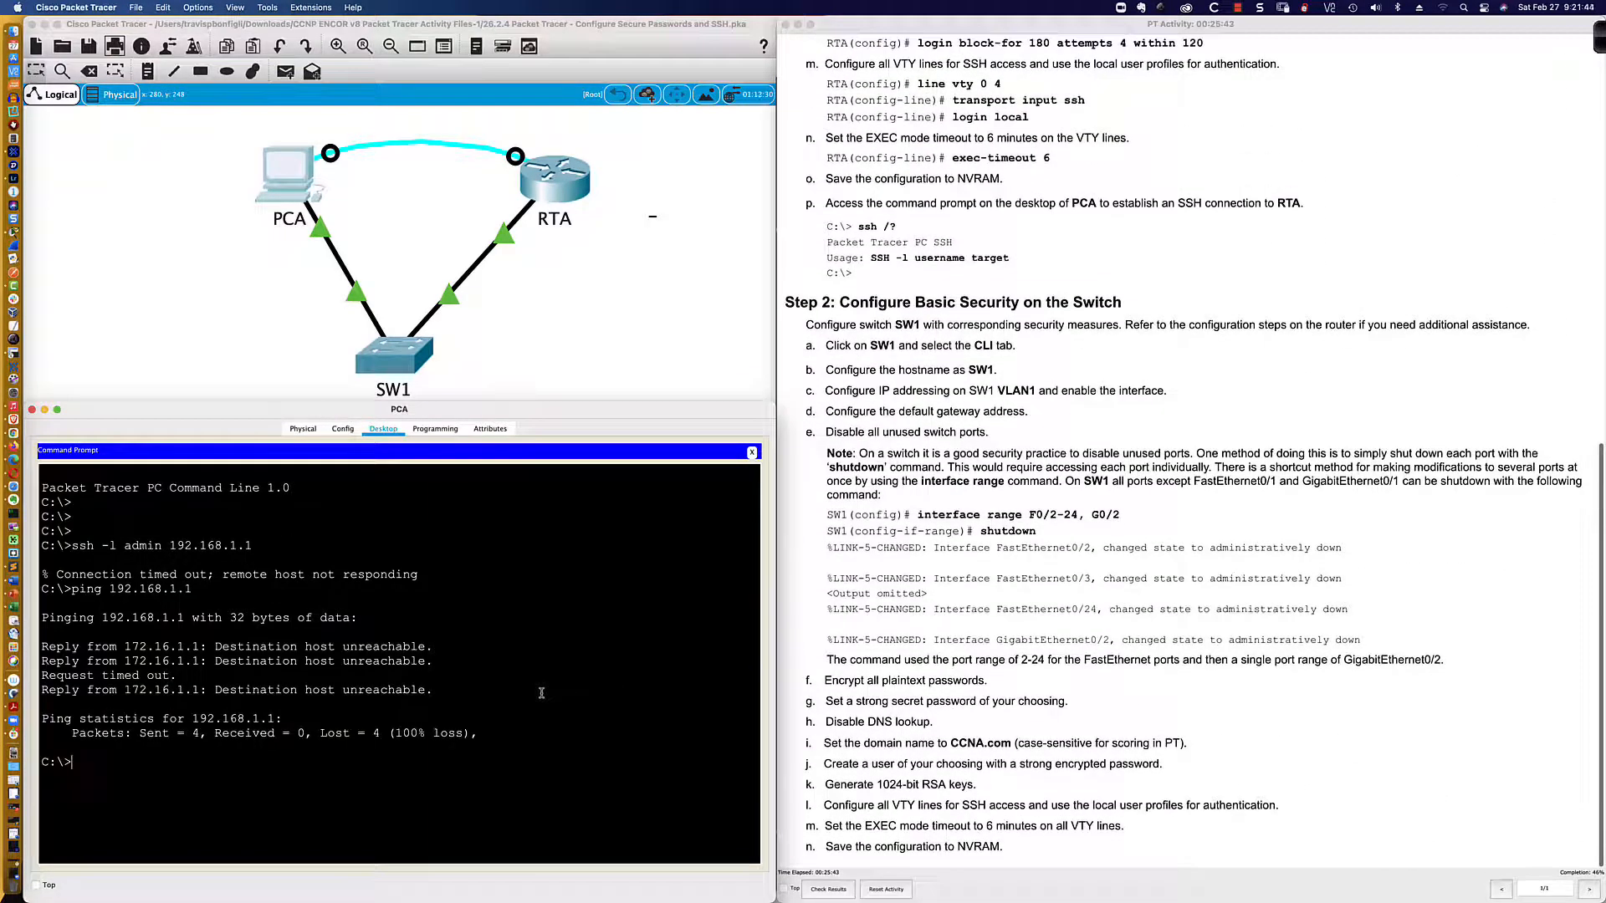
# Step: Connect with 'ssh -l admin 172.16.1.1' and enter the admin password
pyautogui.write('ssh -l admin 172.16.1.1')
pyautogui.press('Return')
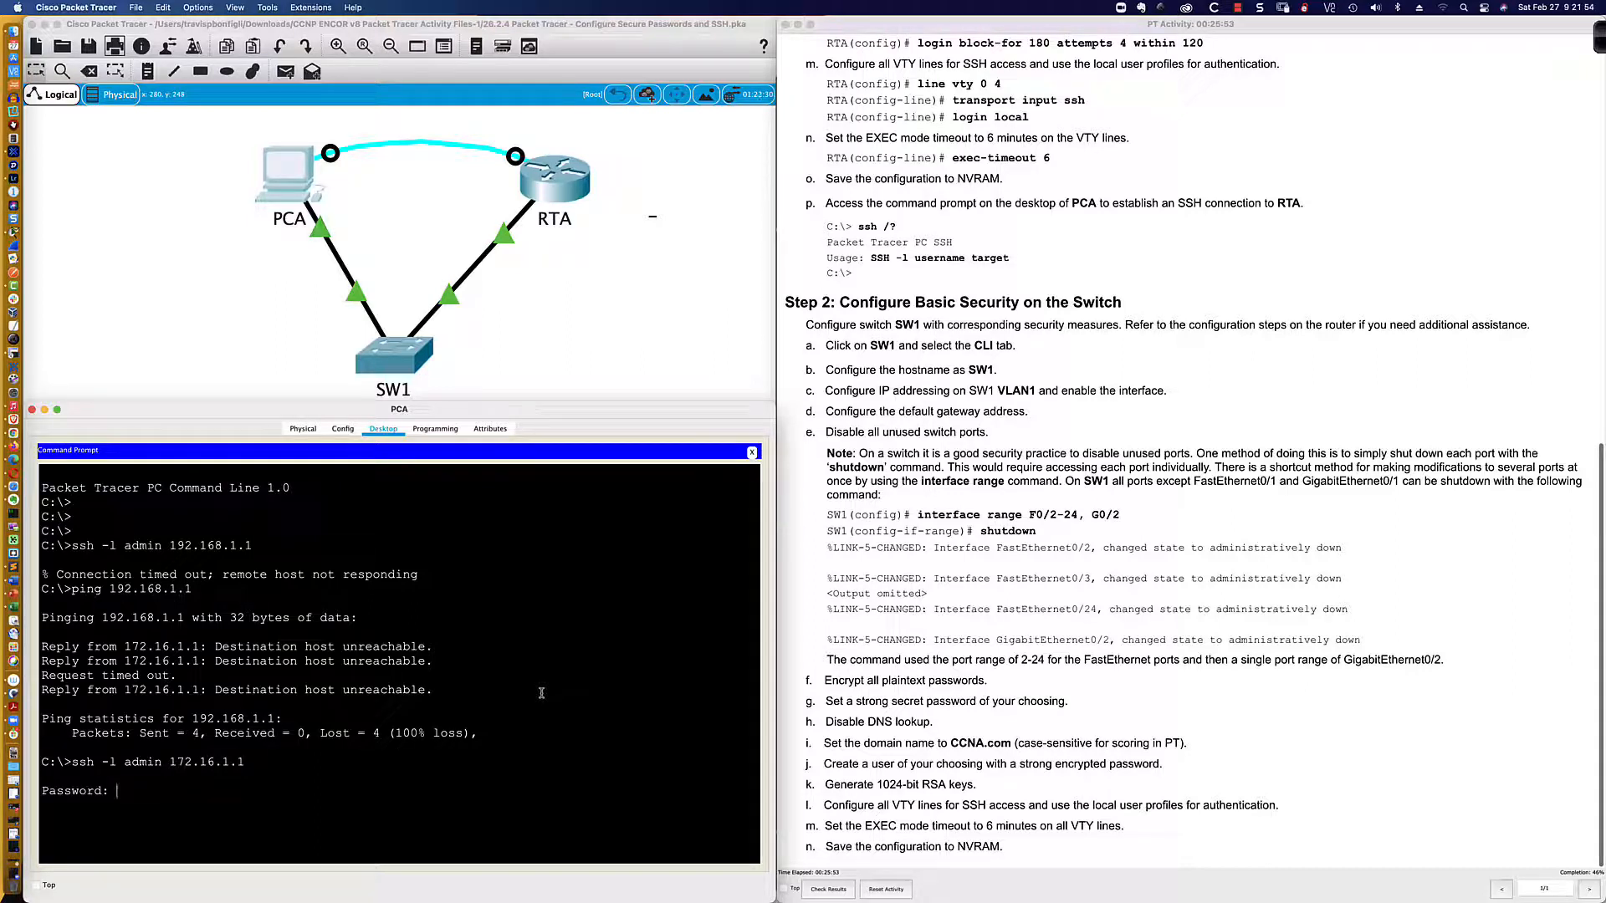
pyautogui.press('Return')
pyautogui.press('Return')
pyautogui.press('Return')
pyautogui.press('Return')
pyautogui.press('Return')
pyautogui.press('Return')
pyautogui.press('Return')
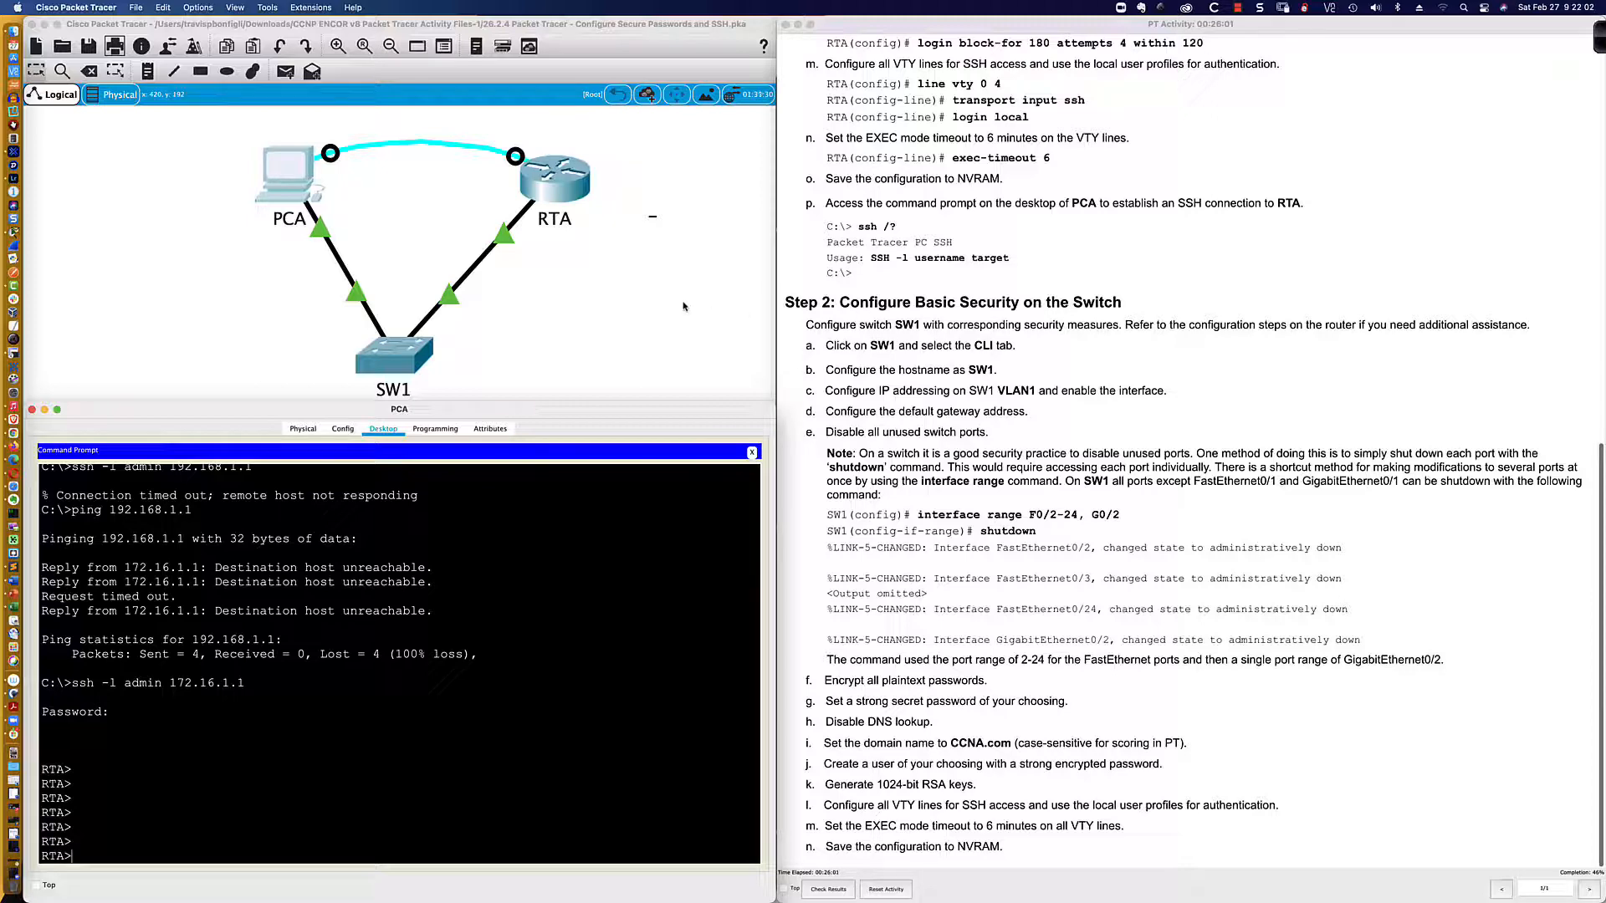
pyautogui.scroll(-1, 683, 306)
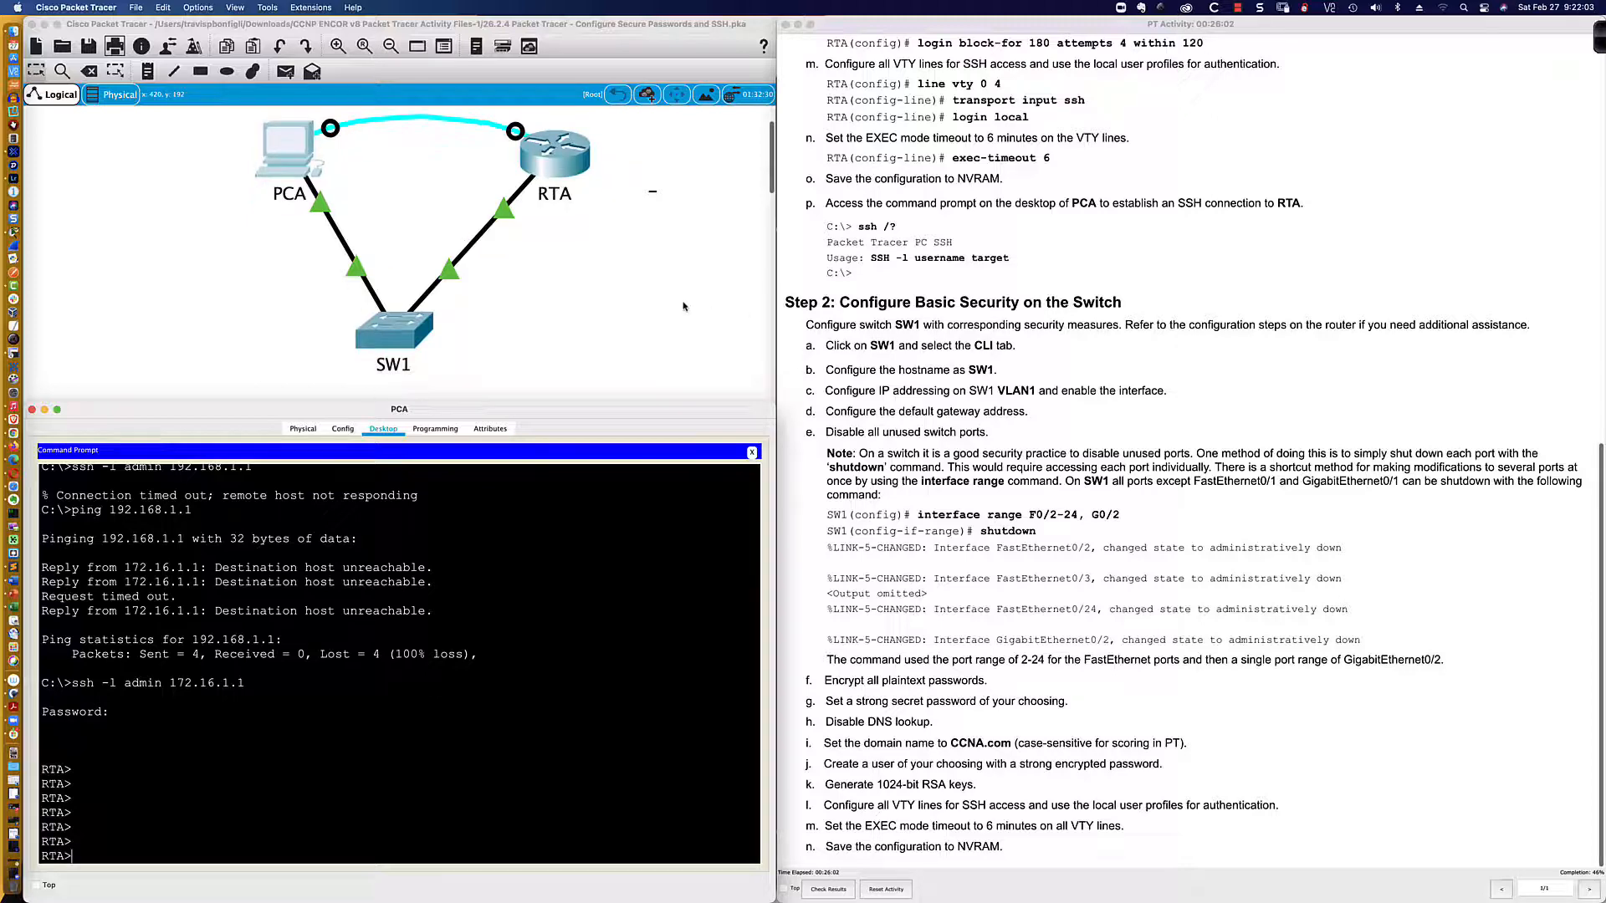
# Step: Open the switch's CLI and enter privileged EXEC mode
pyautogui.click(398, 336)
pyautogui.moveTo(697, 272); pyautogui.dragTo(88, 537)
pyautogui.moveTo(369, 529); pyautogui.dragTo(772, 380)
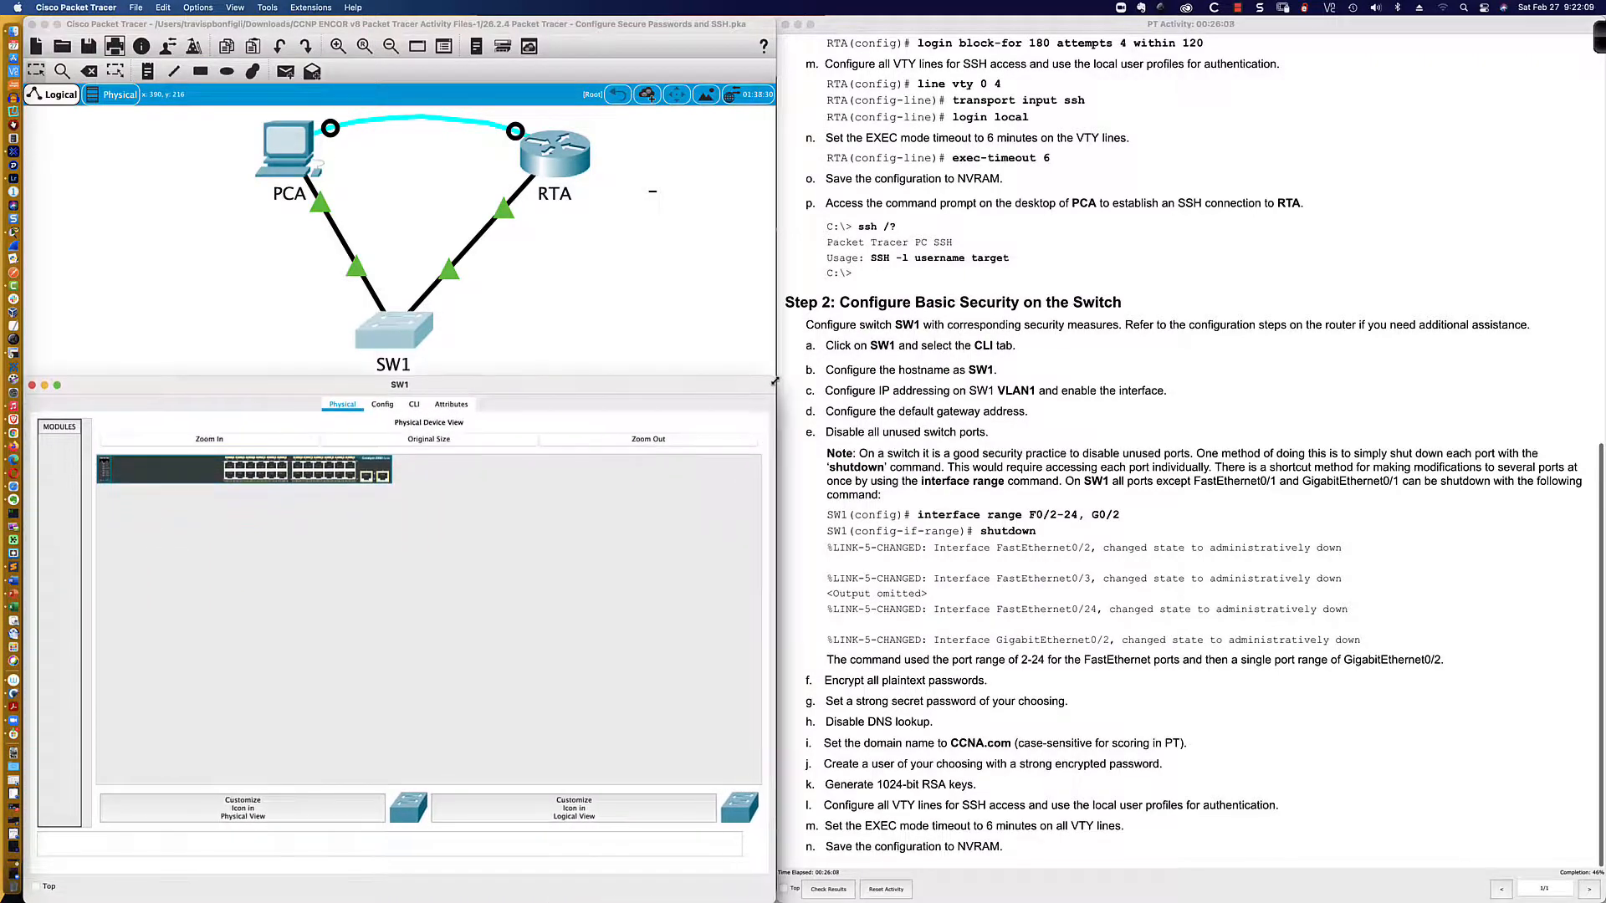
pyautogui.click(414, 405)
pyautogui.press('Return')
pyautogui.press('Return')
pyautogui.press('Return')
pyautogui.press('Return')
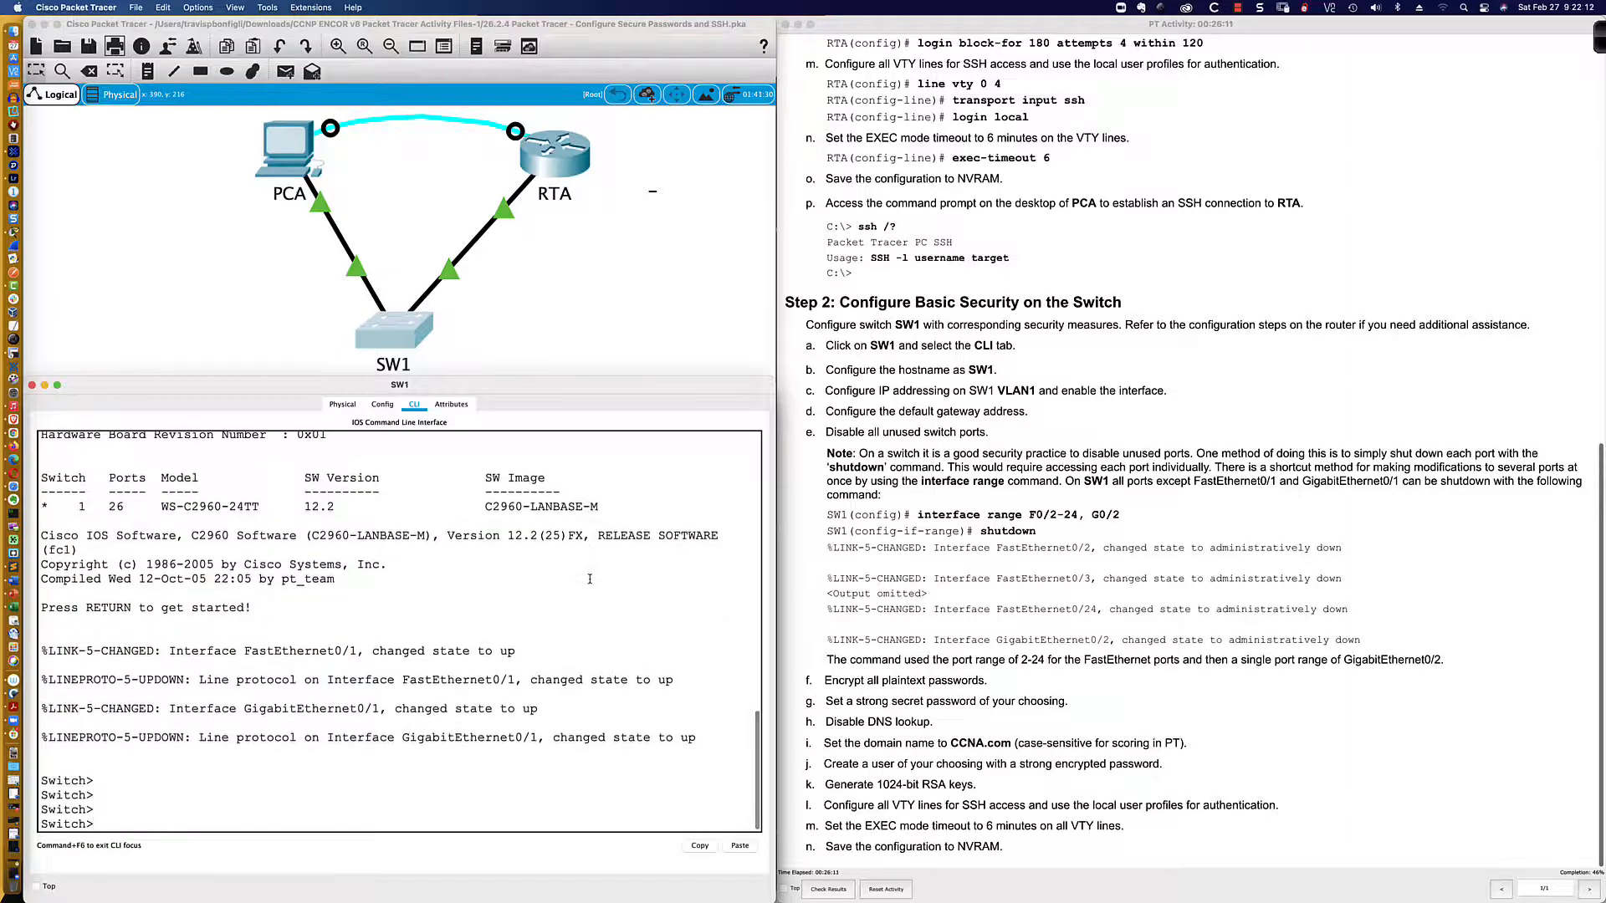
pyautogui.write('en')
pyautogui.press('Tab')
pyautogui.press('Return')
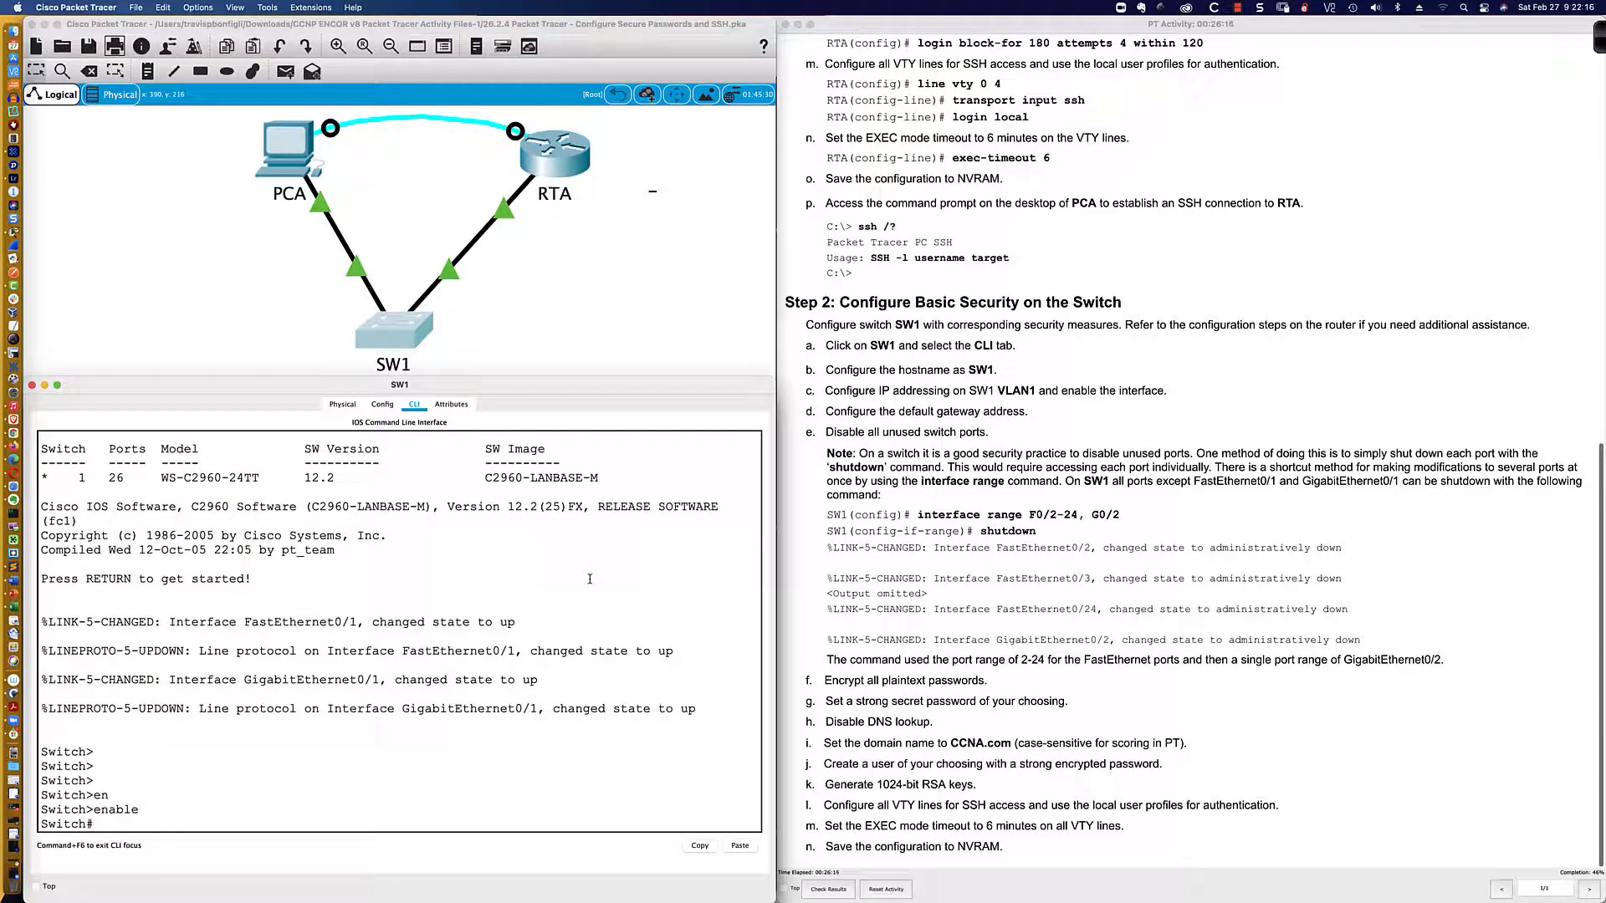
pyautogui.press('Return')
pyautogui.press('Return')
pyautogui.press('Return')
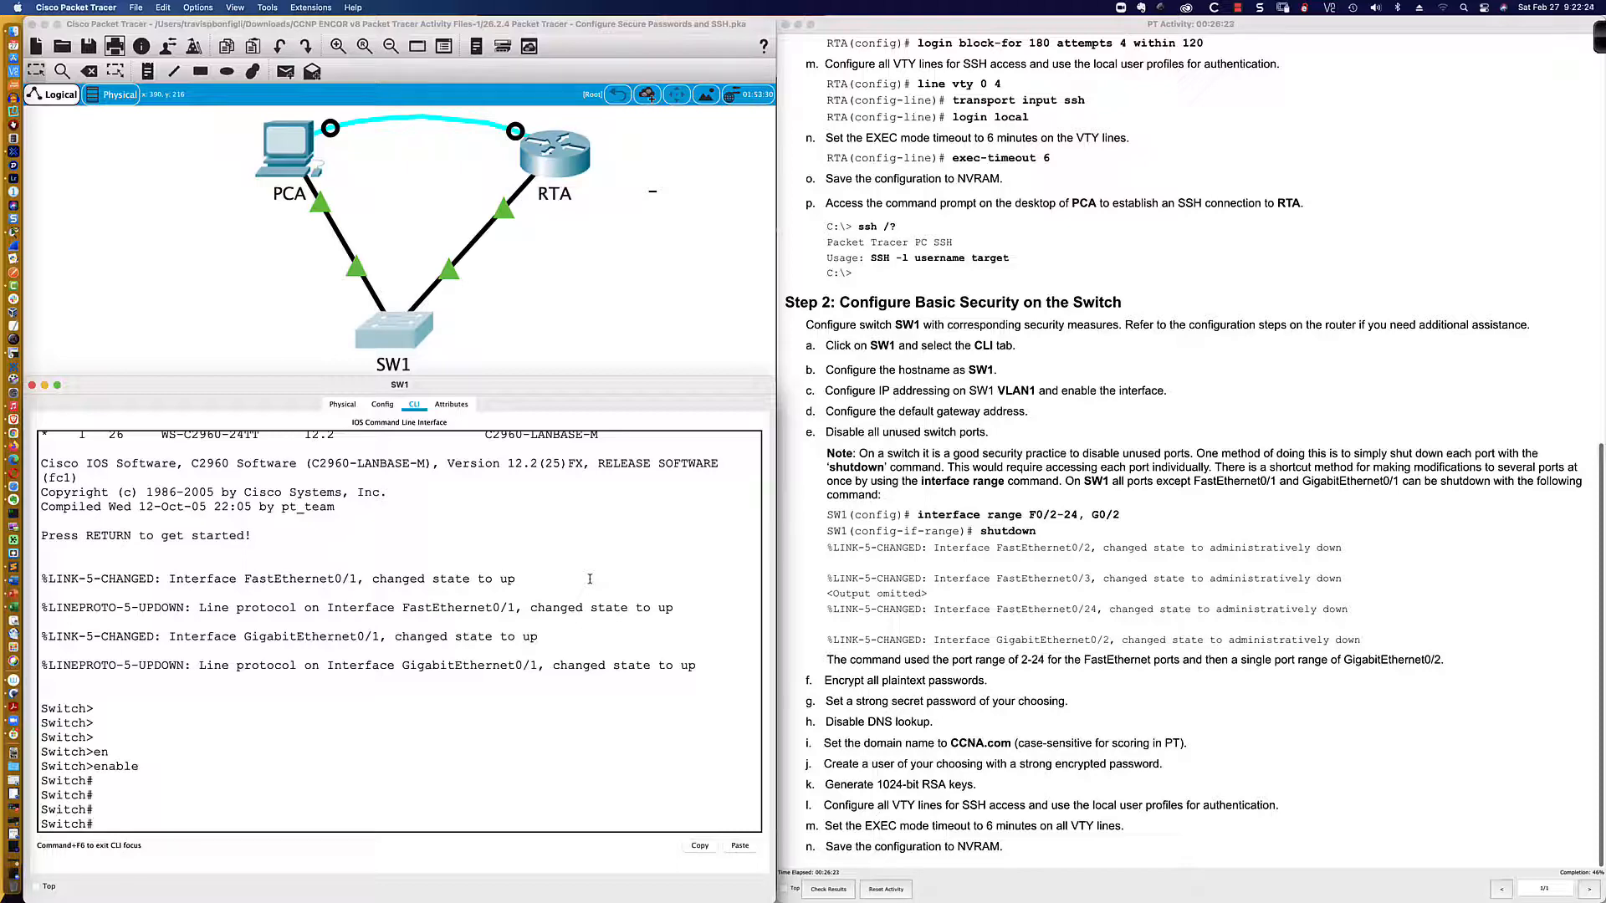
# Step: Enter global configuration and set the hostname to SW1
pyautogui.write('conf t')
pyautogui.press('Return')
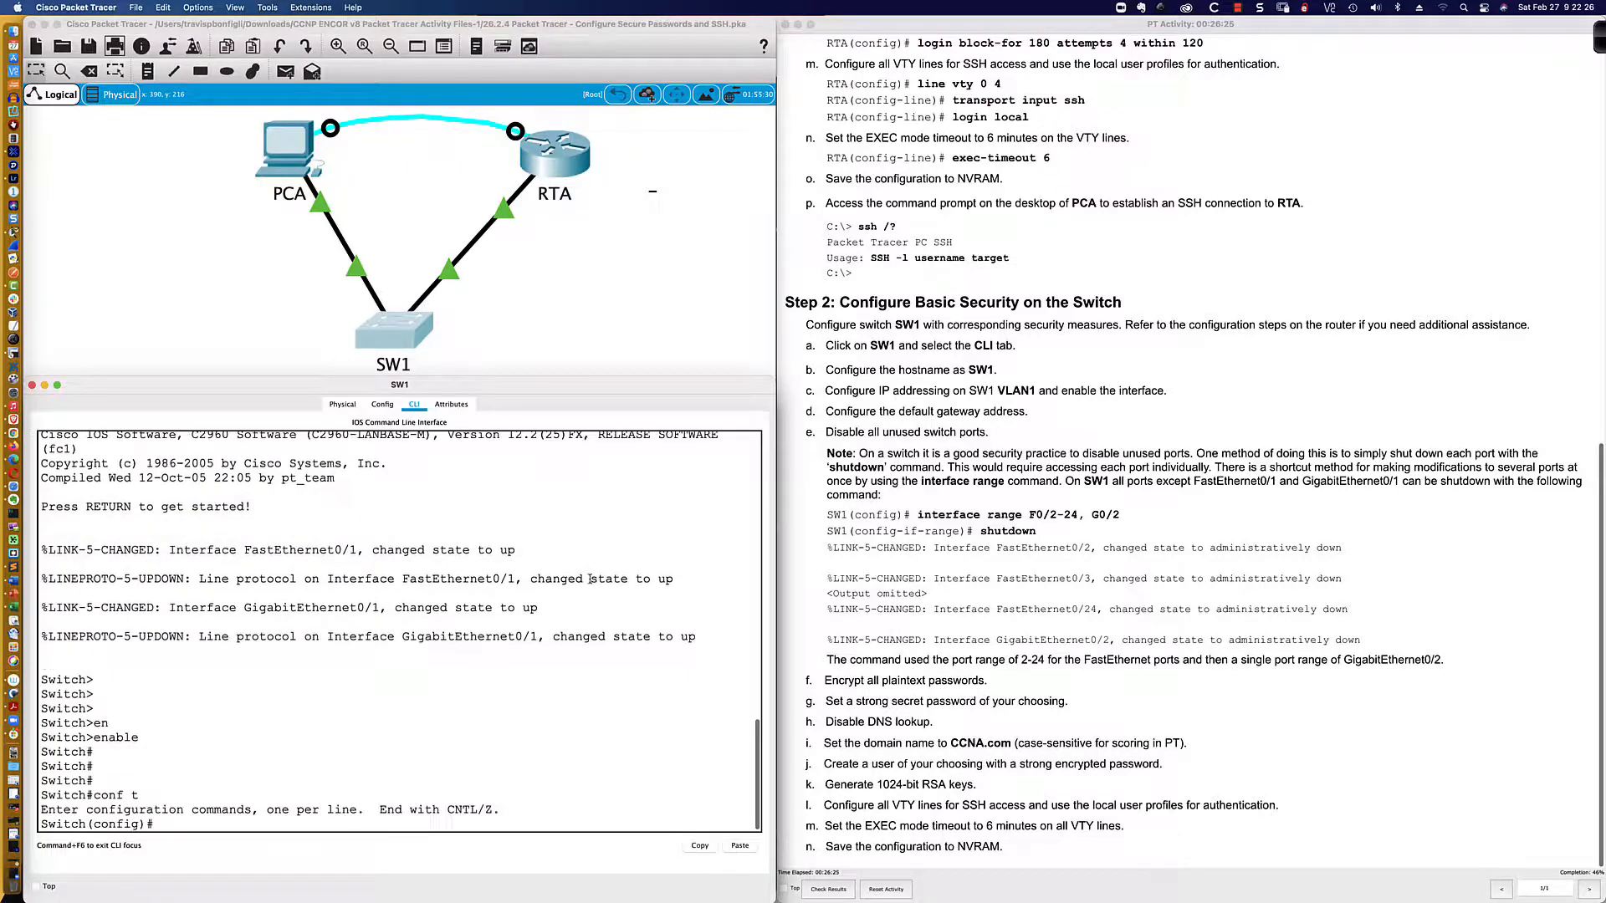
pyautogui.write('host')
pyautogui.press('Tab')
pyautogui.write('SW1')
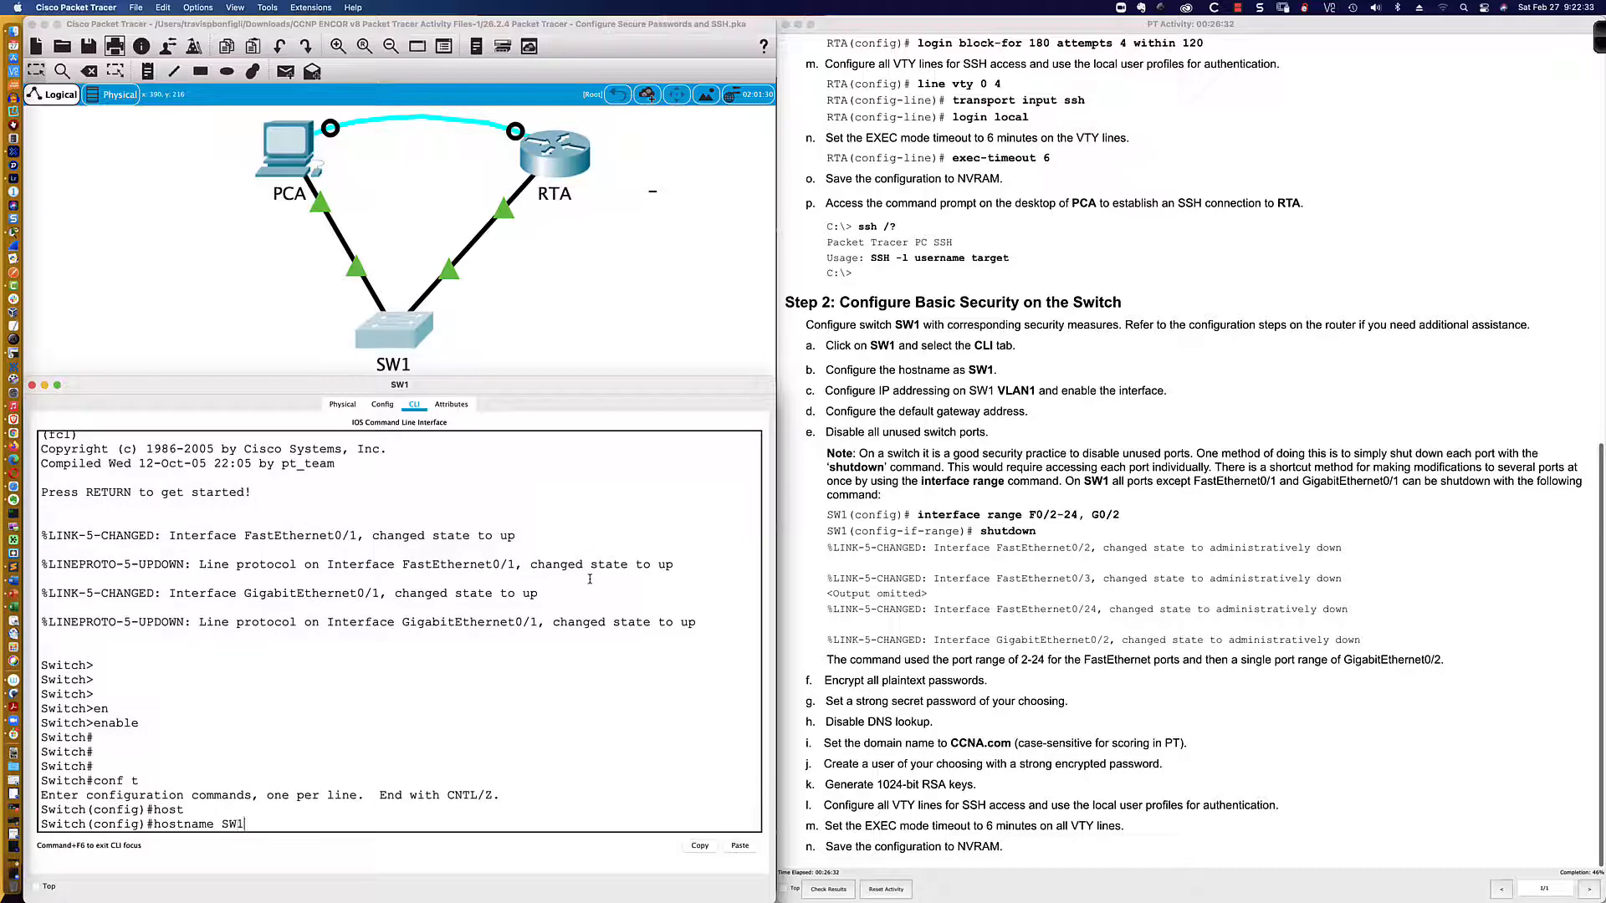
pyautogui.press('Return')
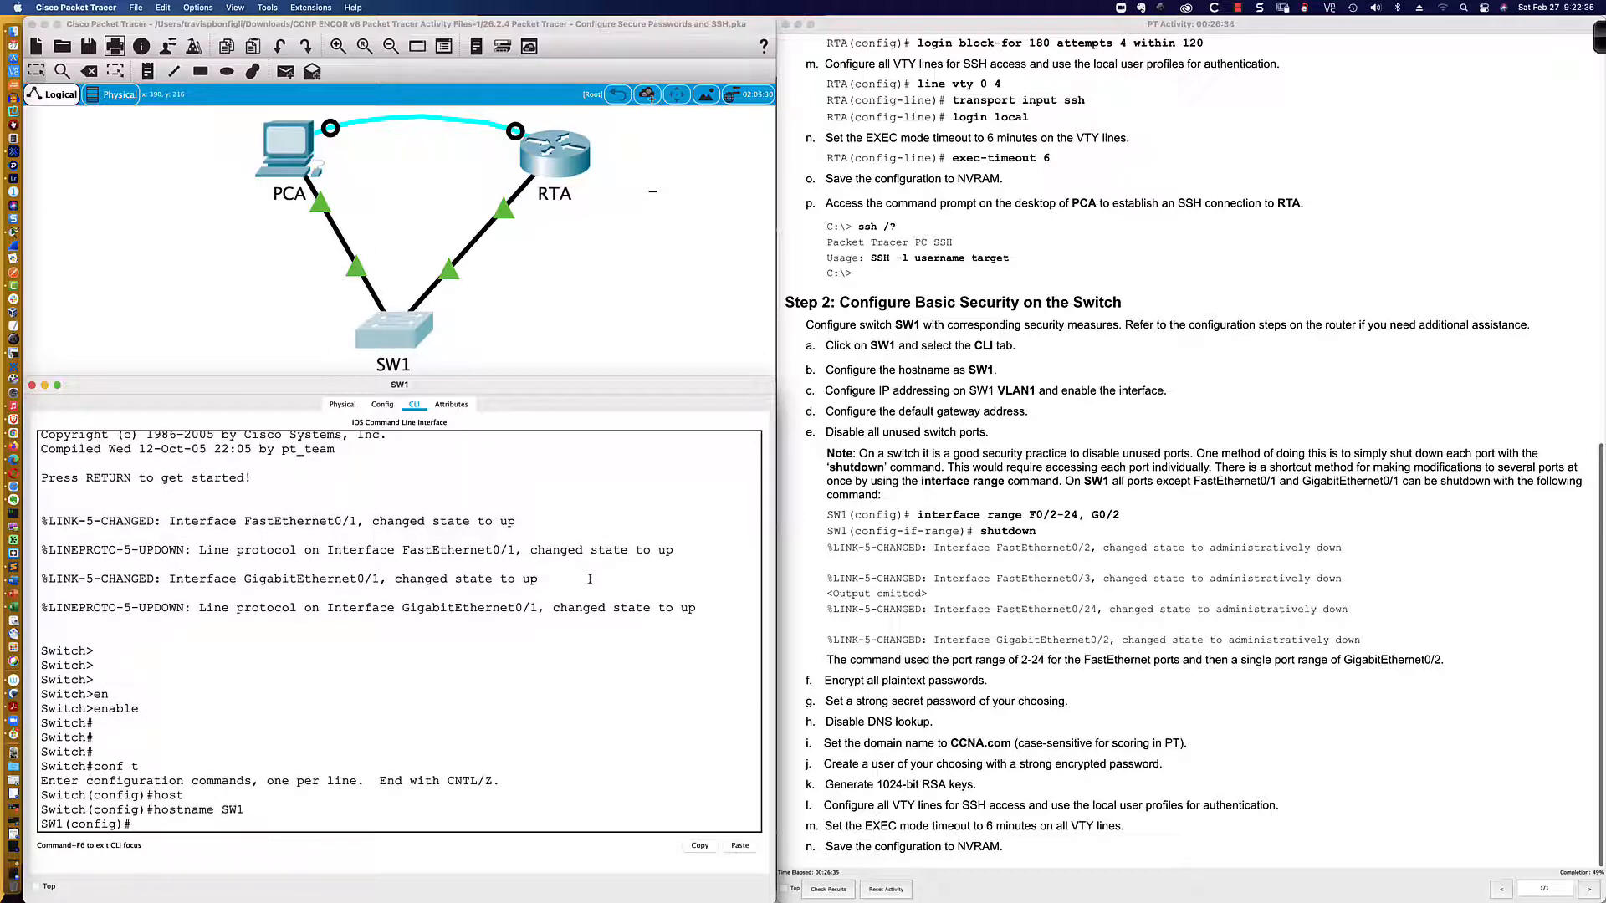
# Step: Enable interface VLAN 1 with 'no shut'
pyautogui.write('int vlan 1')
pyautogui.press('Return')
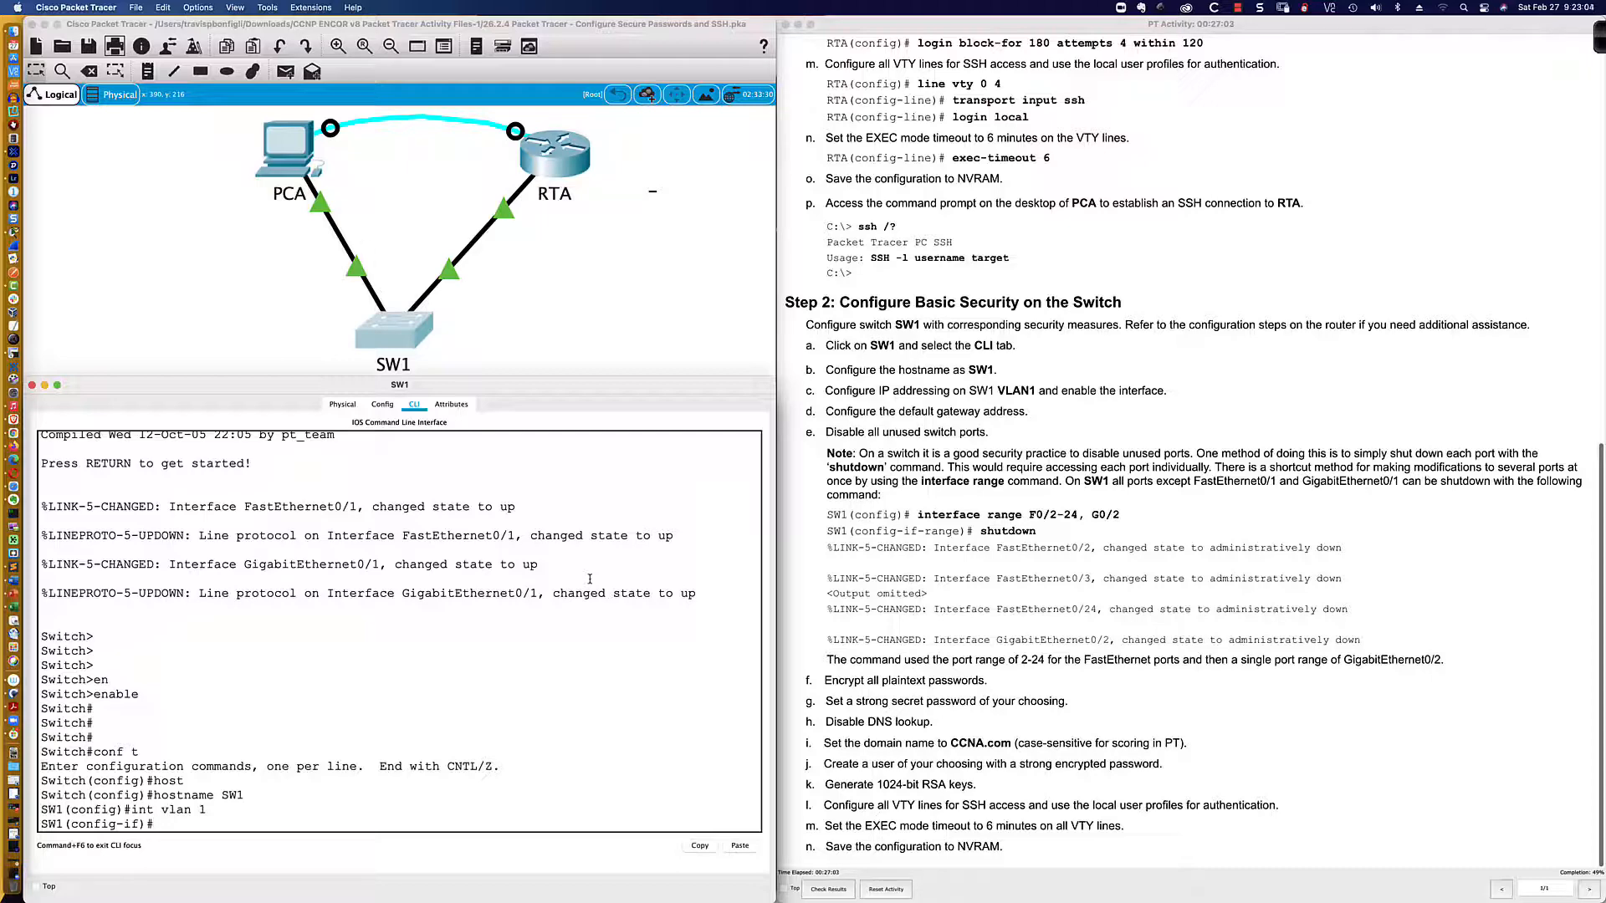
pyautogui.write('no shut')
pyautogui.press('Return')
pyautogui.press('super+Tab')
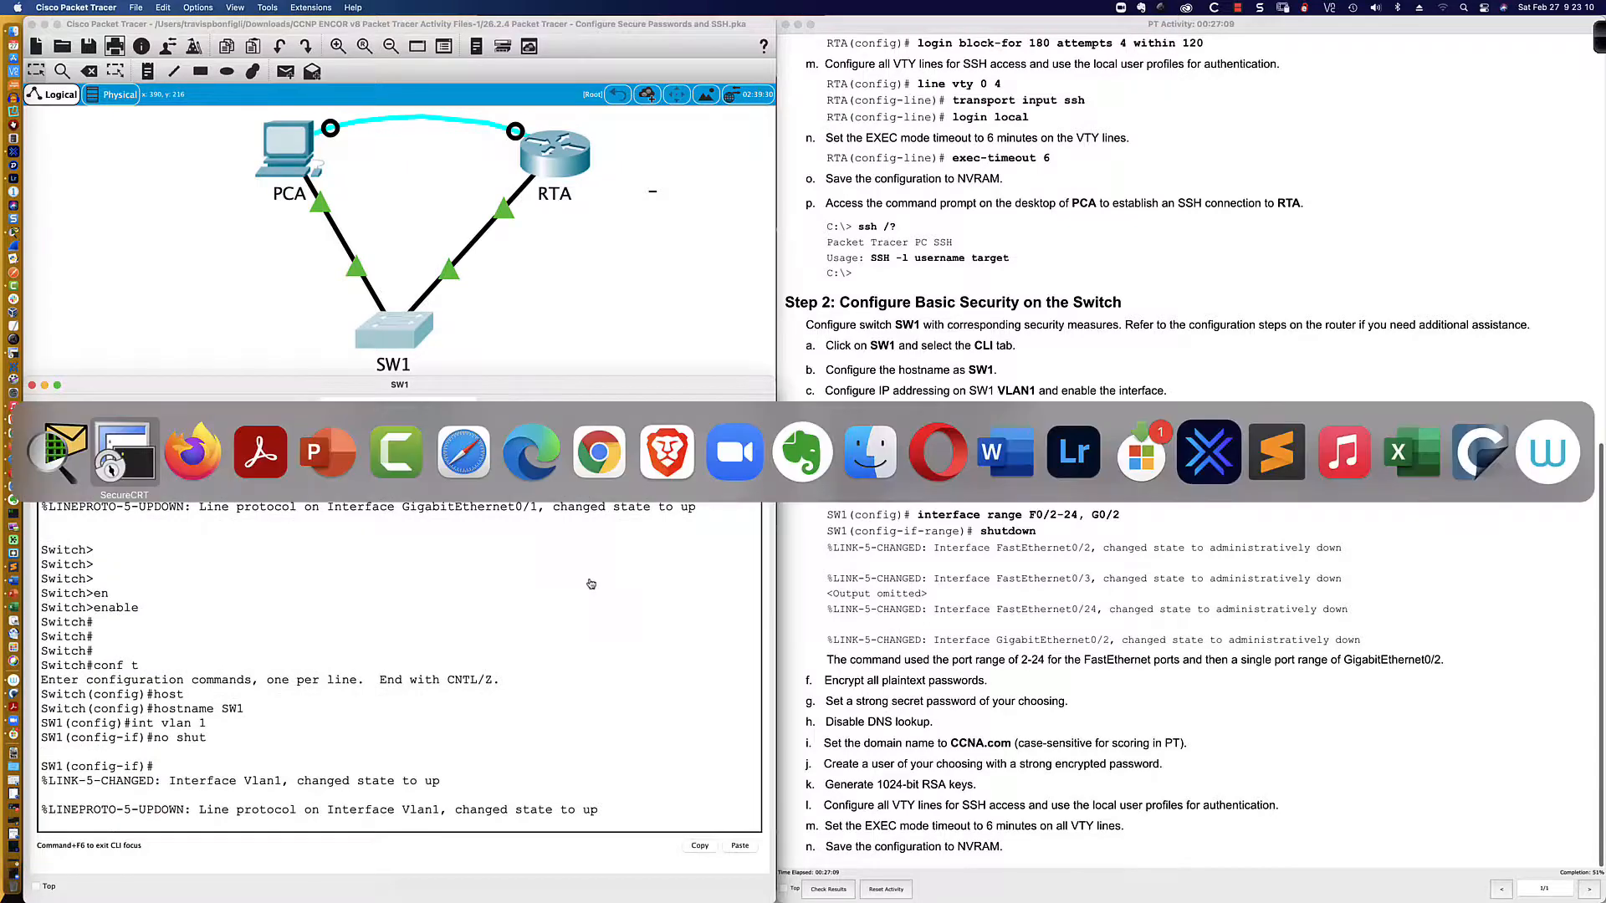
pyautogui.press('Return')
pyautogui.press('Return')
pyautogui.press('Return')
pyautogui.press('Return')
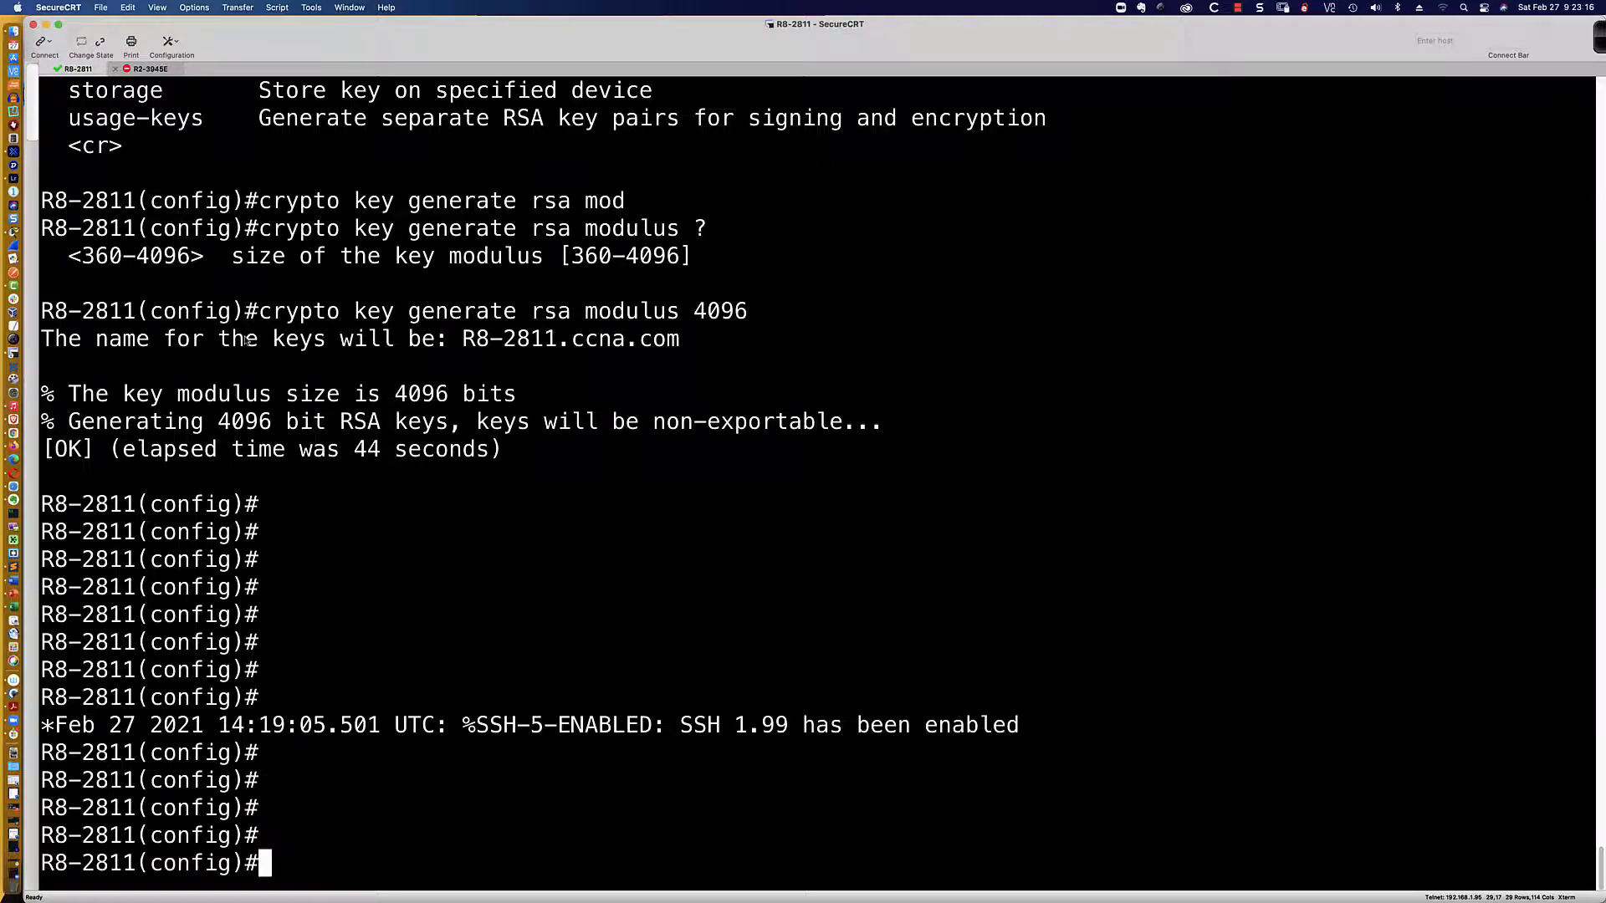
# Step: Return from the router's RSA key output to Packet Tracer's SW1 console
pyautogui.press('super+Tab')
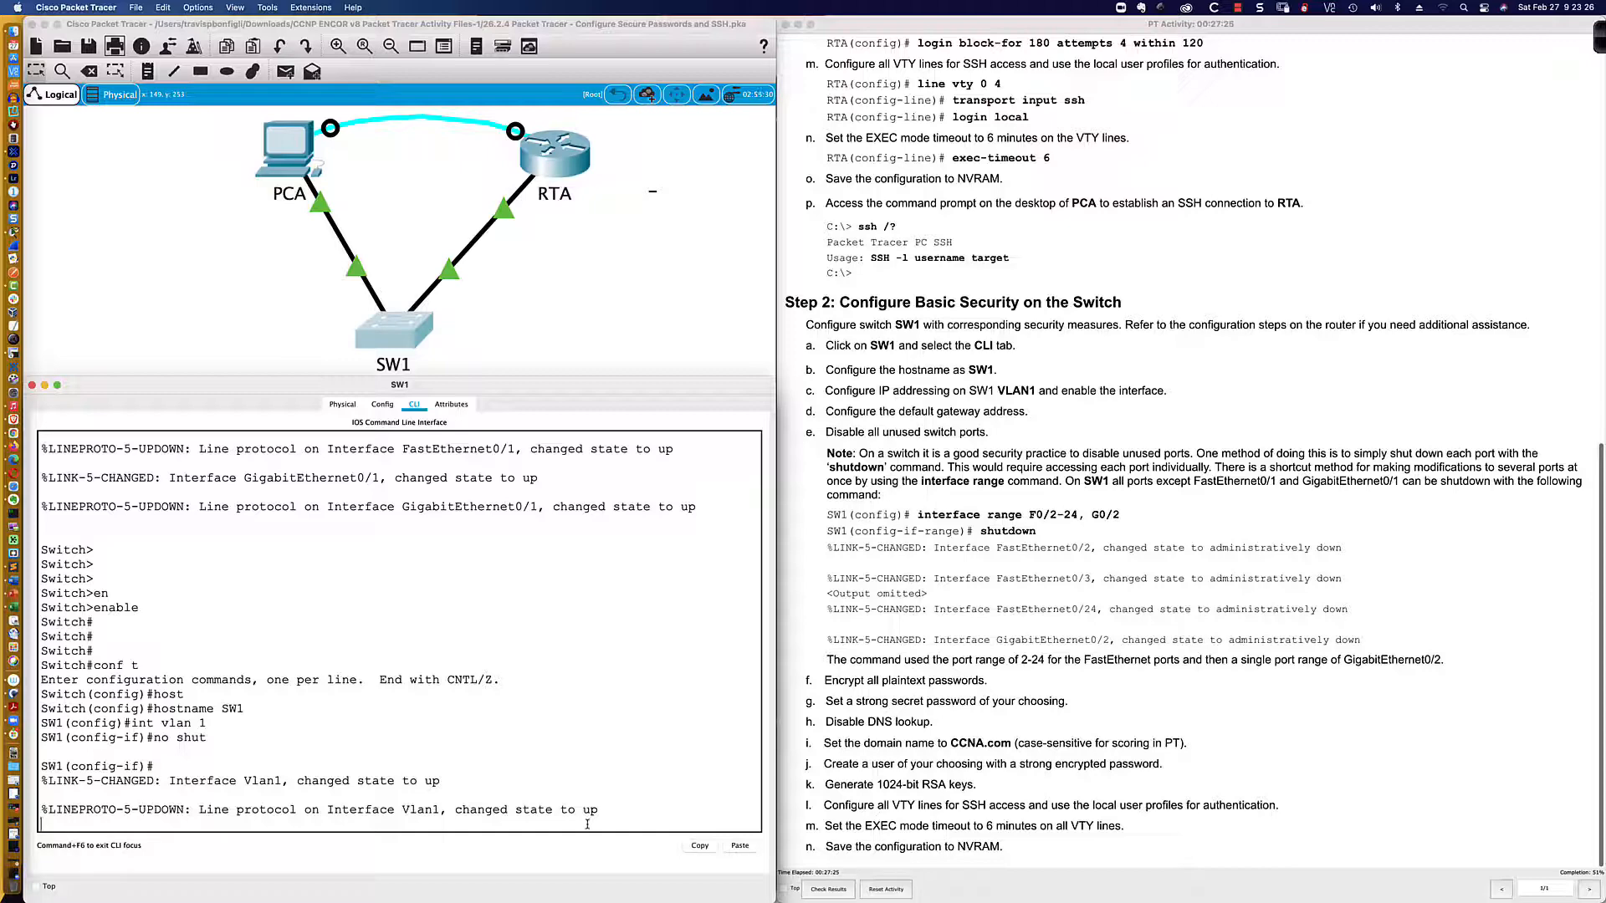
# Step: Enter 'ip add 172.16.1.2 255.255.255.0' on SW1's VLAN 1 interface
pyautogui.press('Return')
pyautogui.press('Return')
pyautogui.press('Return')
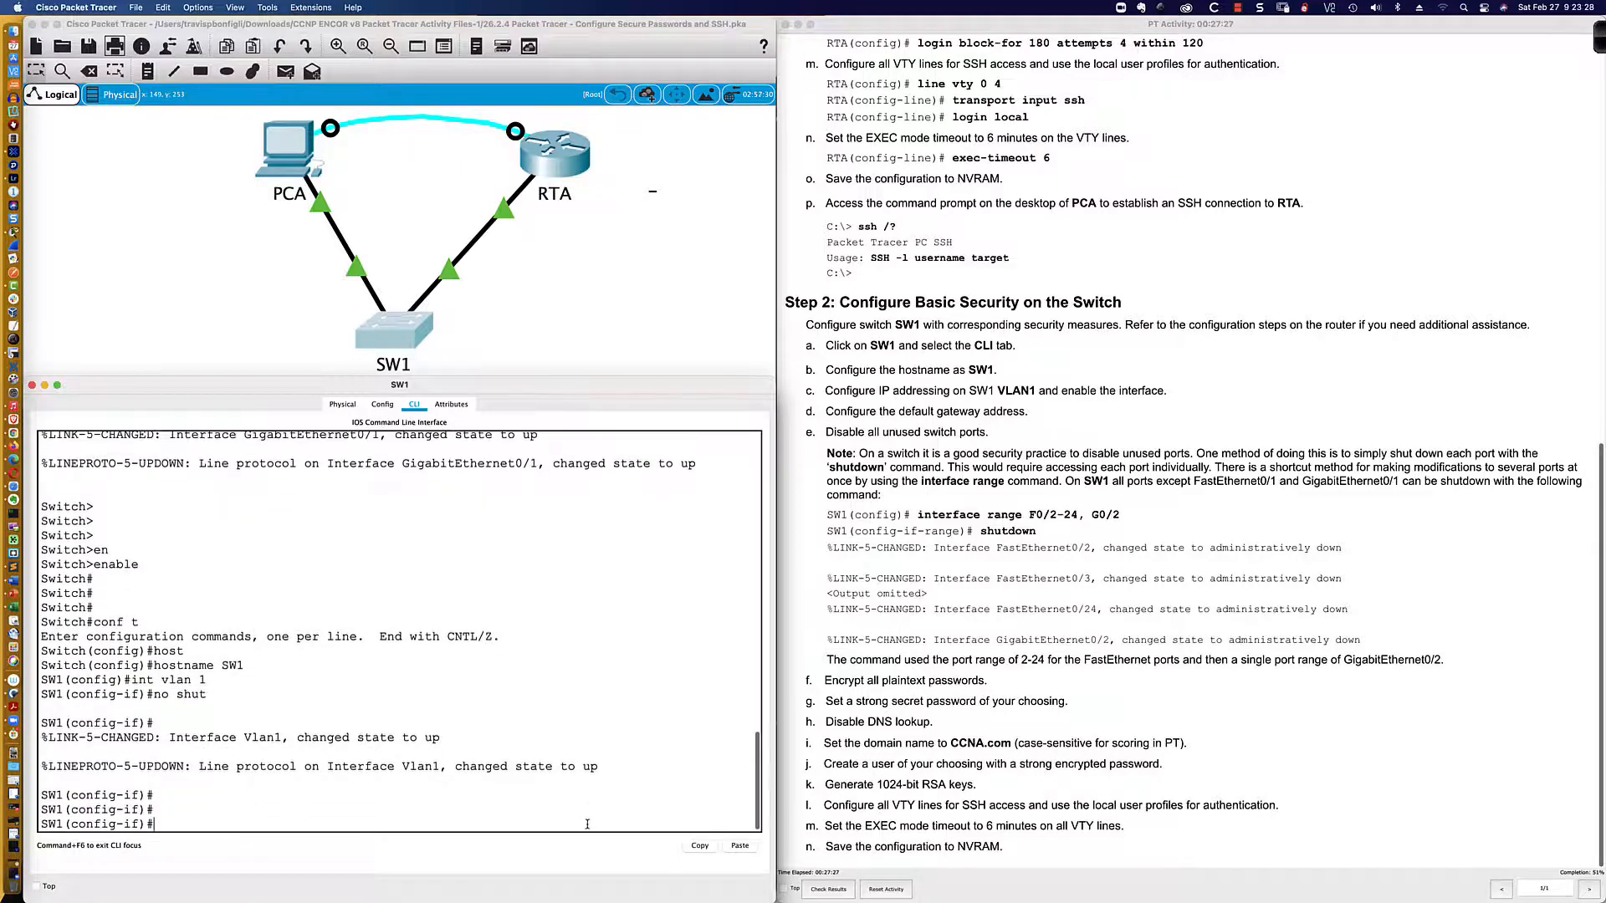
pyautogui.write('ip add 172.16.1.2')
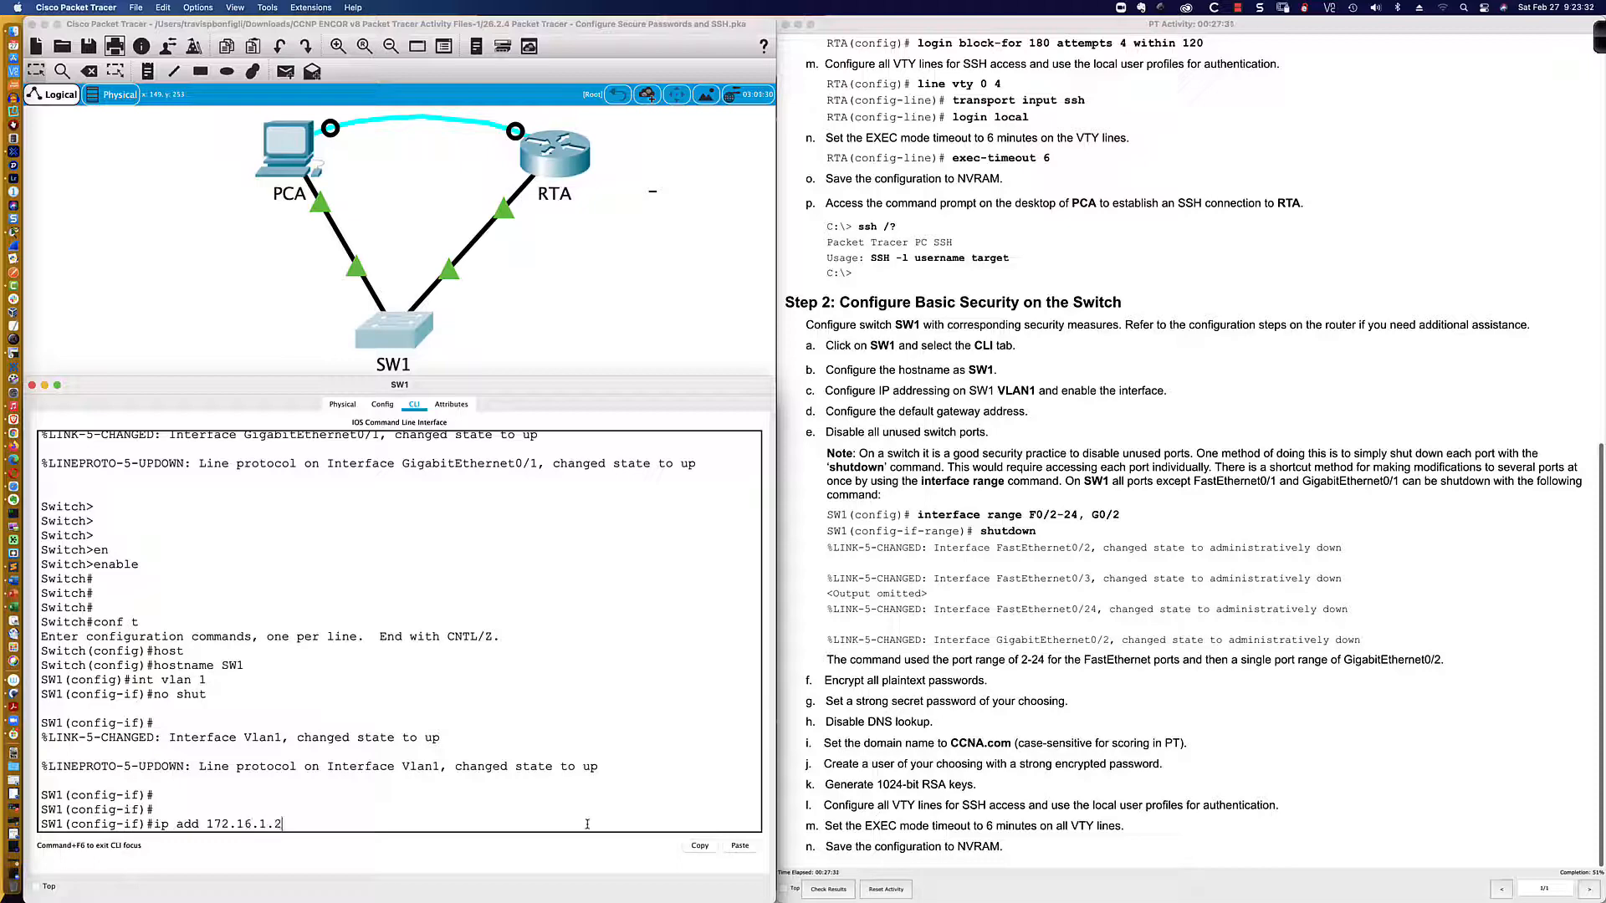
pyautogui.write(' 255.255.255.0')
pyautogui.press('Return')
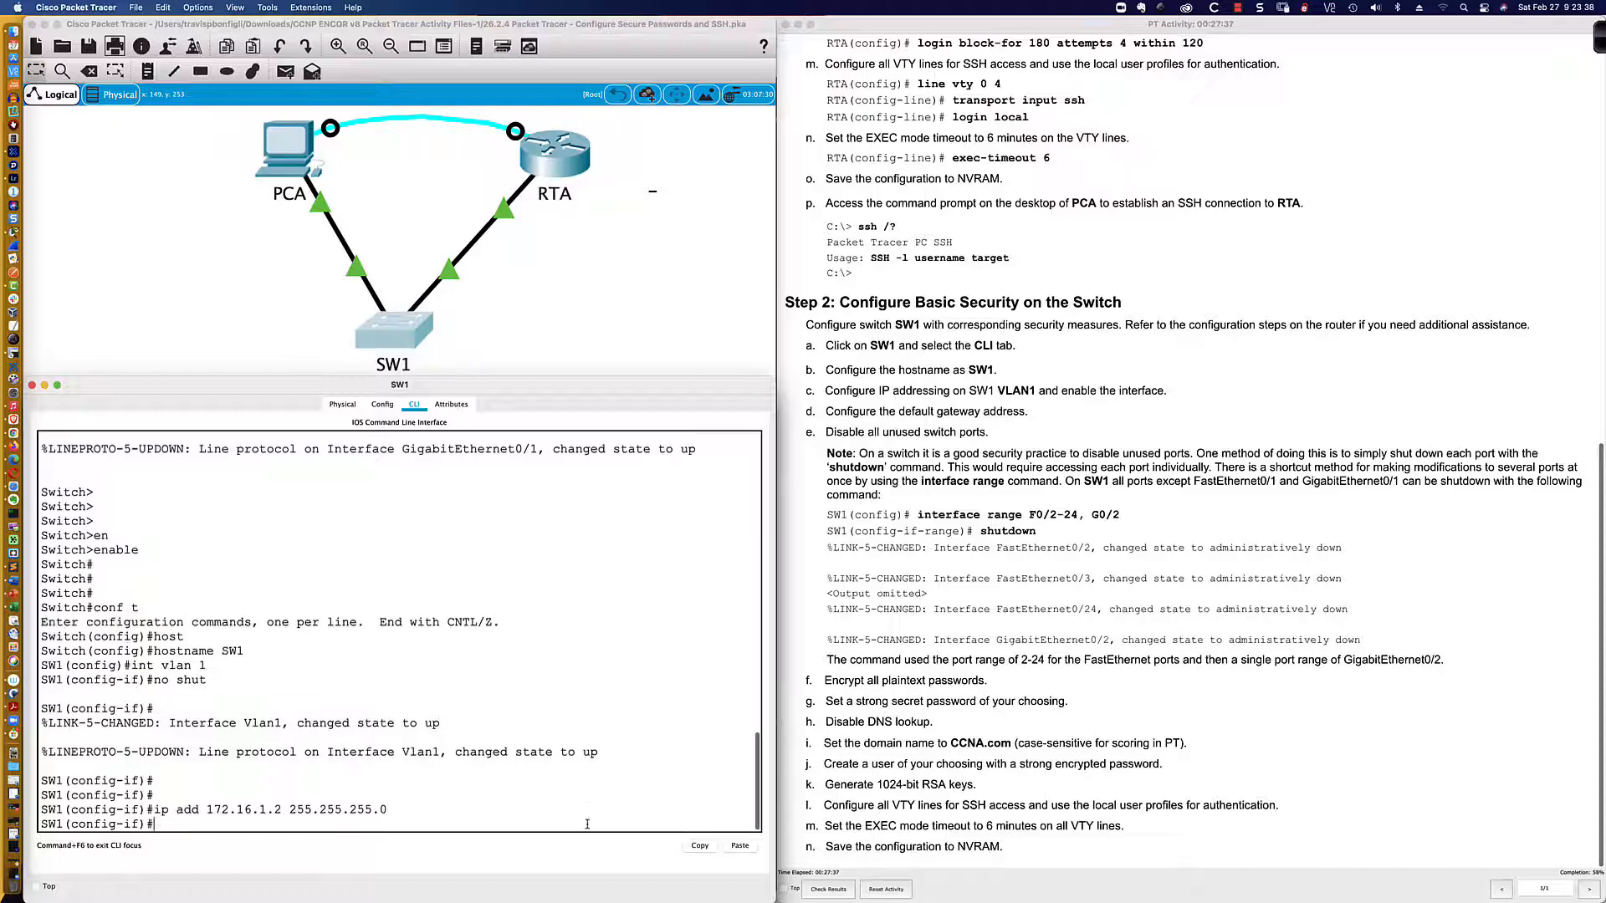
pyautogui.press('Return')
pyautogui.press('Return')
pyautogui.press('Return')
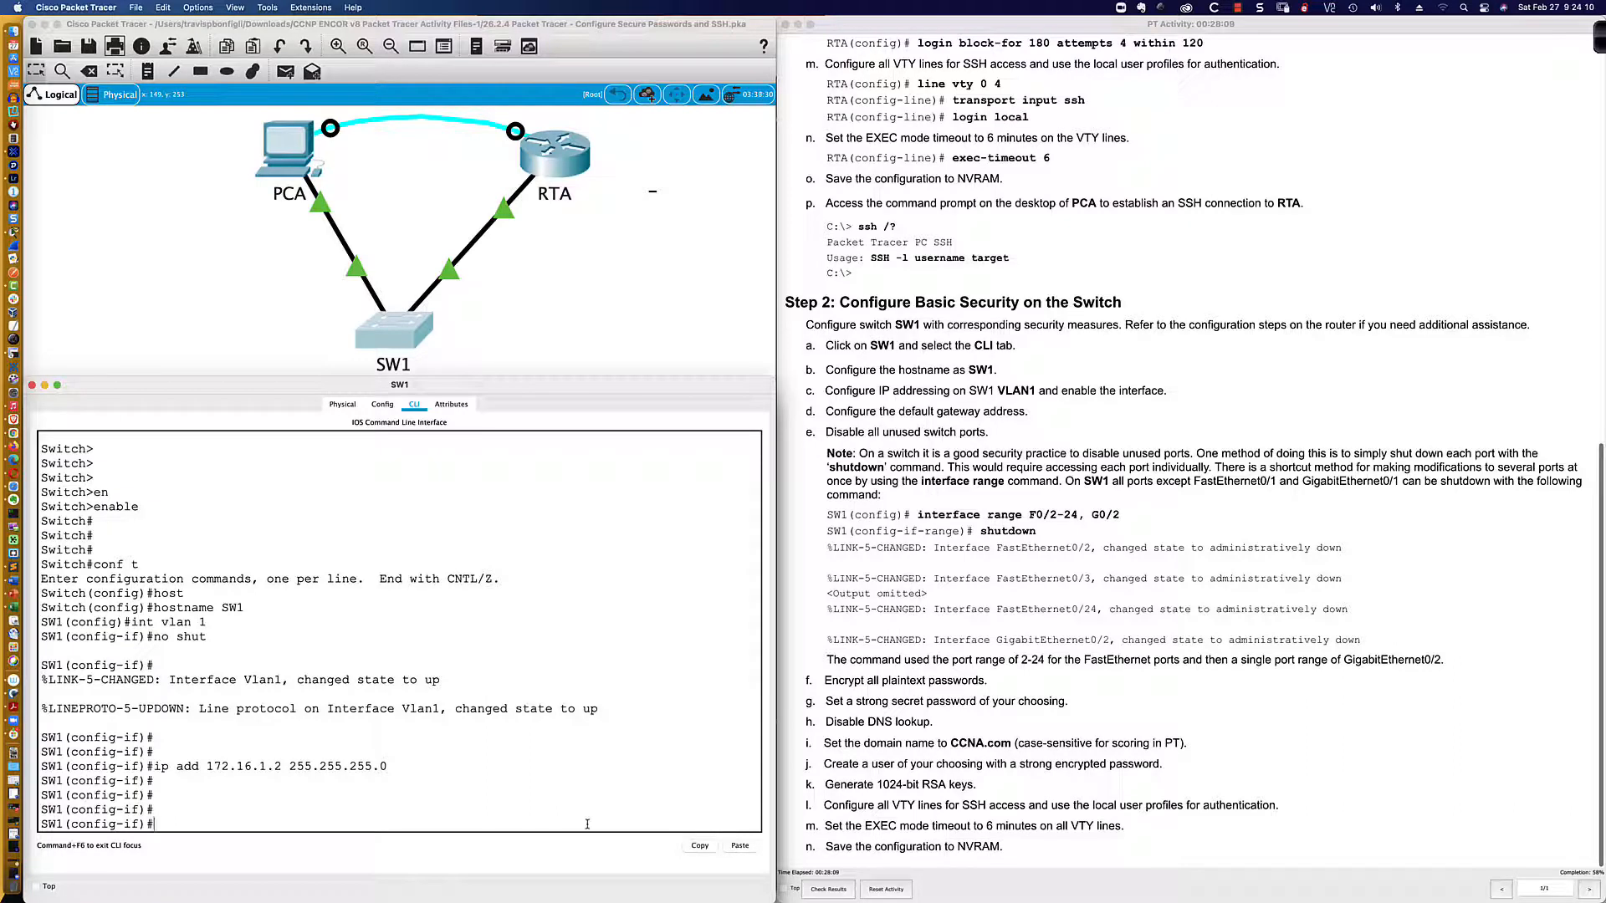
# Step: Abandon the gateway command in interface mode and exit to SW1's global configuration
pyautogui.write('ip def')
pyautogui.press('Tab')
pyautogui.write('a')
pyautogui.press('Tab')
pyautogui.press('BackSpace')
pyautogui.press('BackSpace')
pyautogui.press('BackSpace')
pyautogui.press('BackSpace')
pyautogui.press('BackSpace')
pyautogui.press('BackSpace')
pyautogui.press('BackSpace')
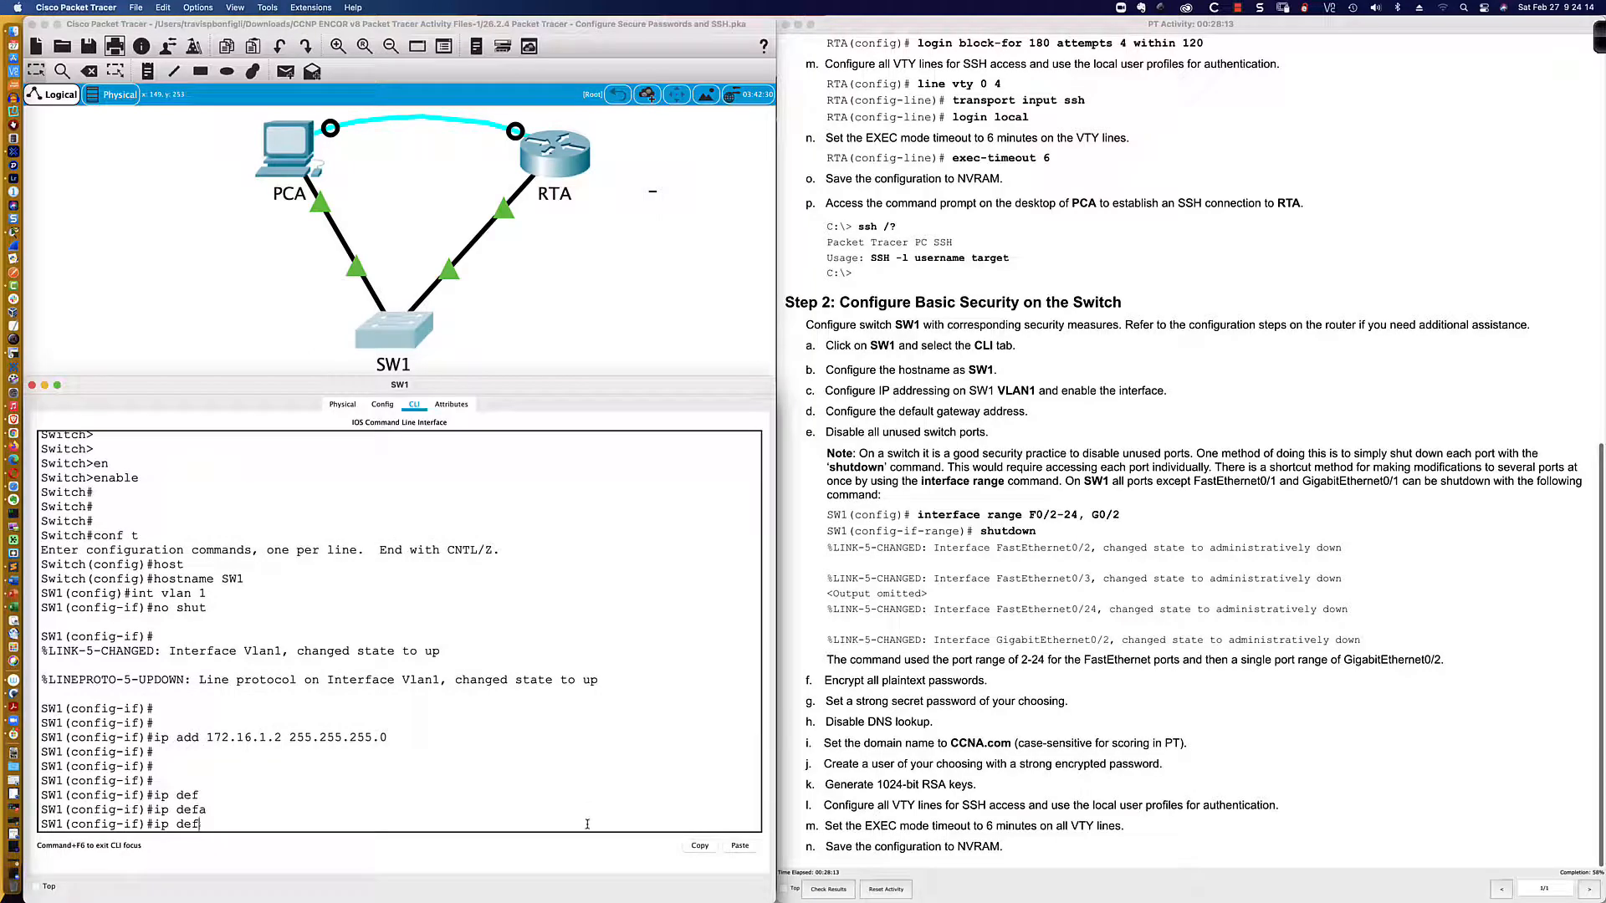
pyautogui.write('exit')
pyautogui.press('Return')
# Step: Enter 'ip default-gateway 172.16.1.1' on SW1 and leave a fresh prompt
pyautogui.write('ip def')
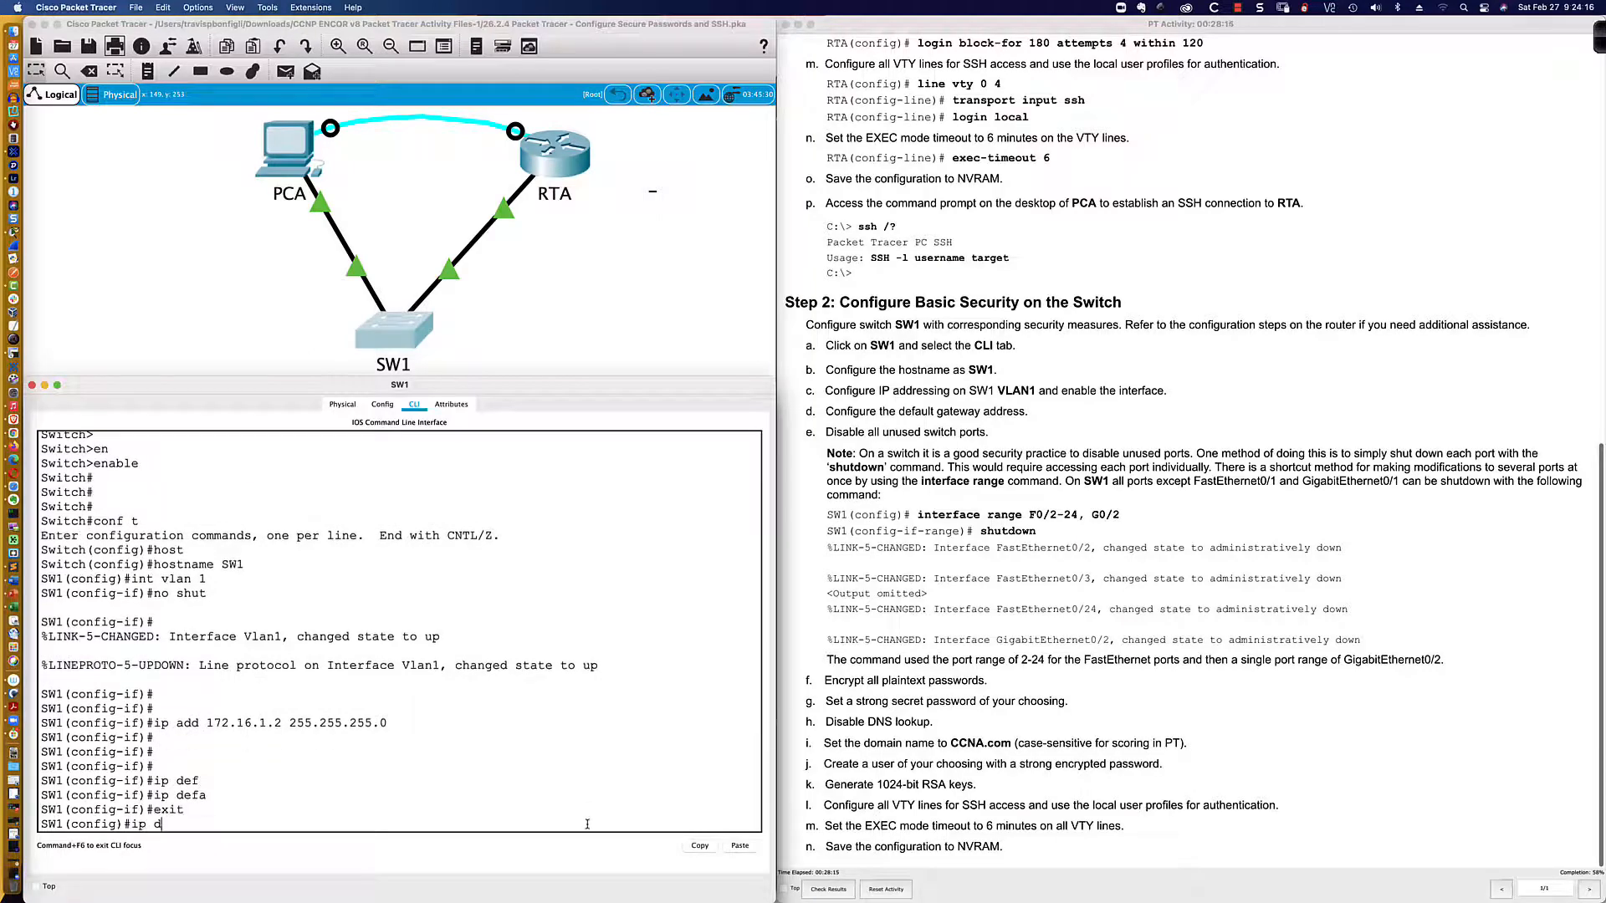
pyautogui.press('Tab')
pyautogui.write('1')
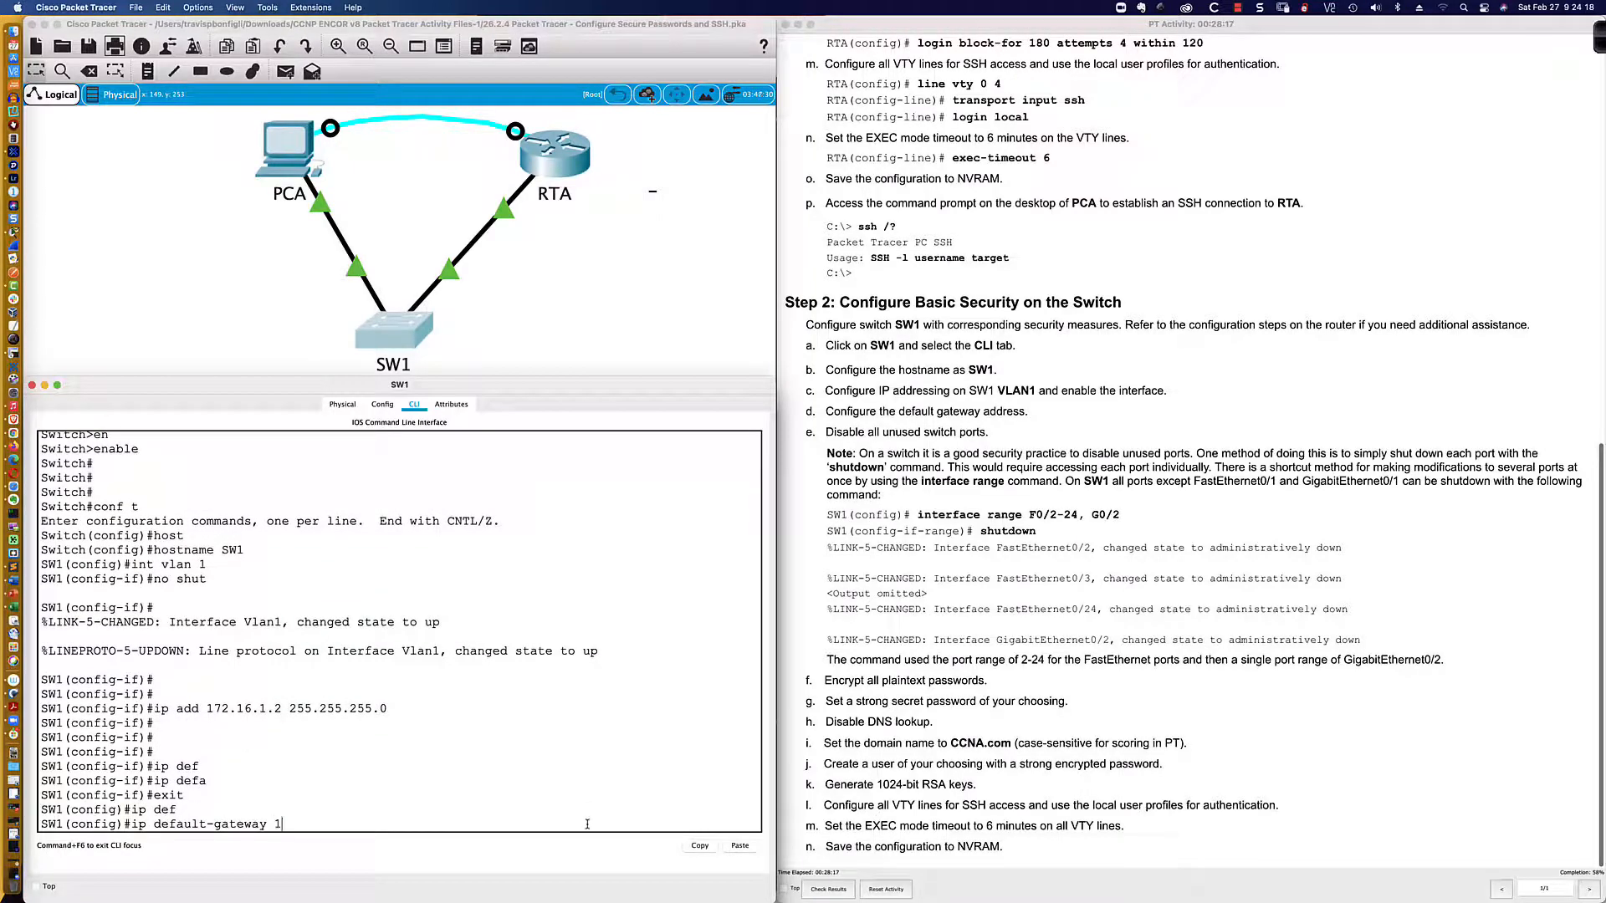
pyautogui.write('72.16.1.1')
pyautogui.moveTo(349, 825); pyautogui.dragTo(134, 824)
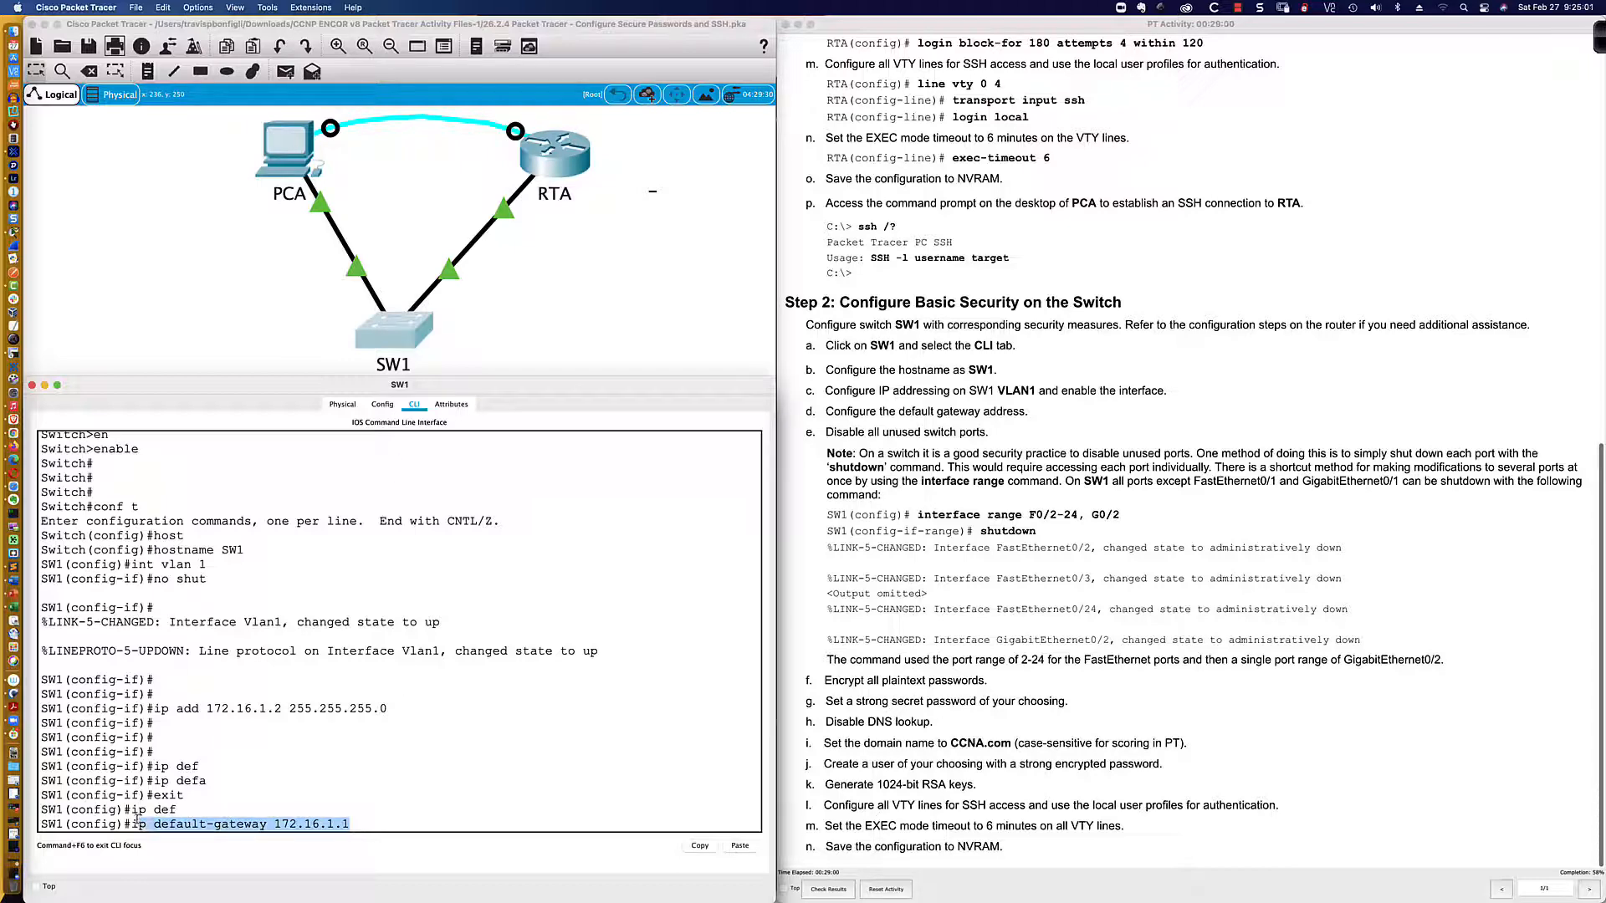
pyautogui.click(352, 825)
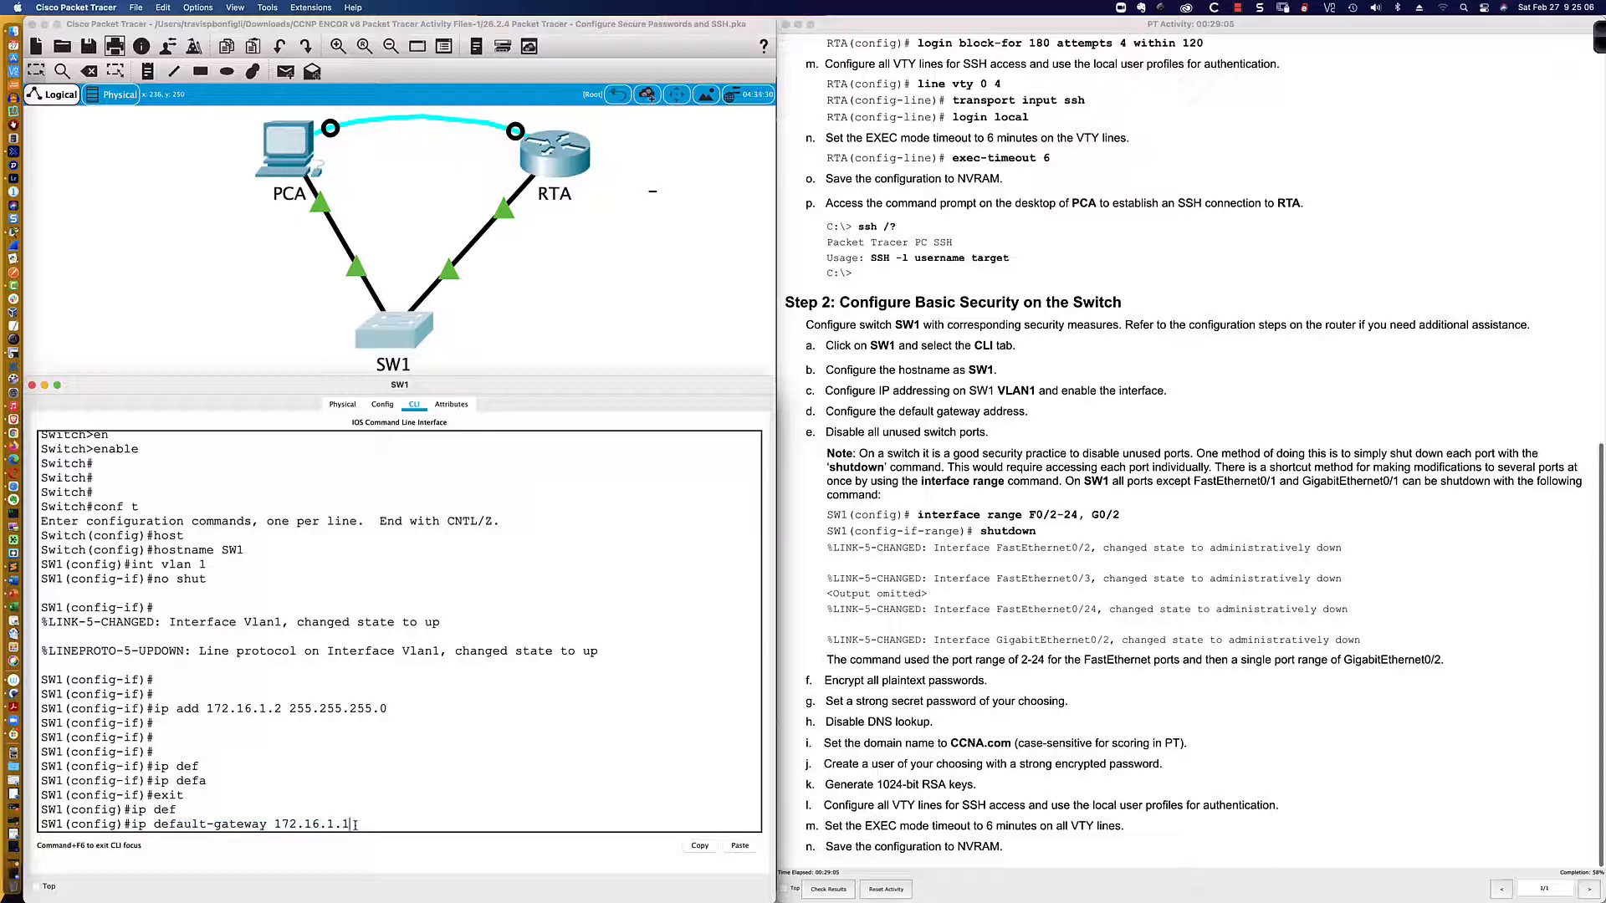
pyautogui.press('Return')
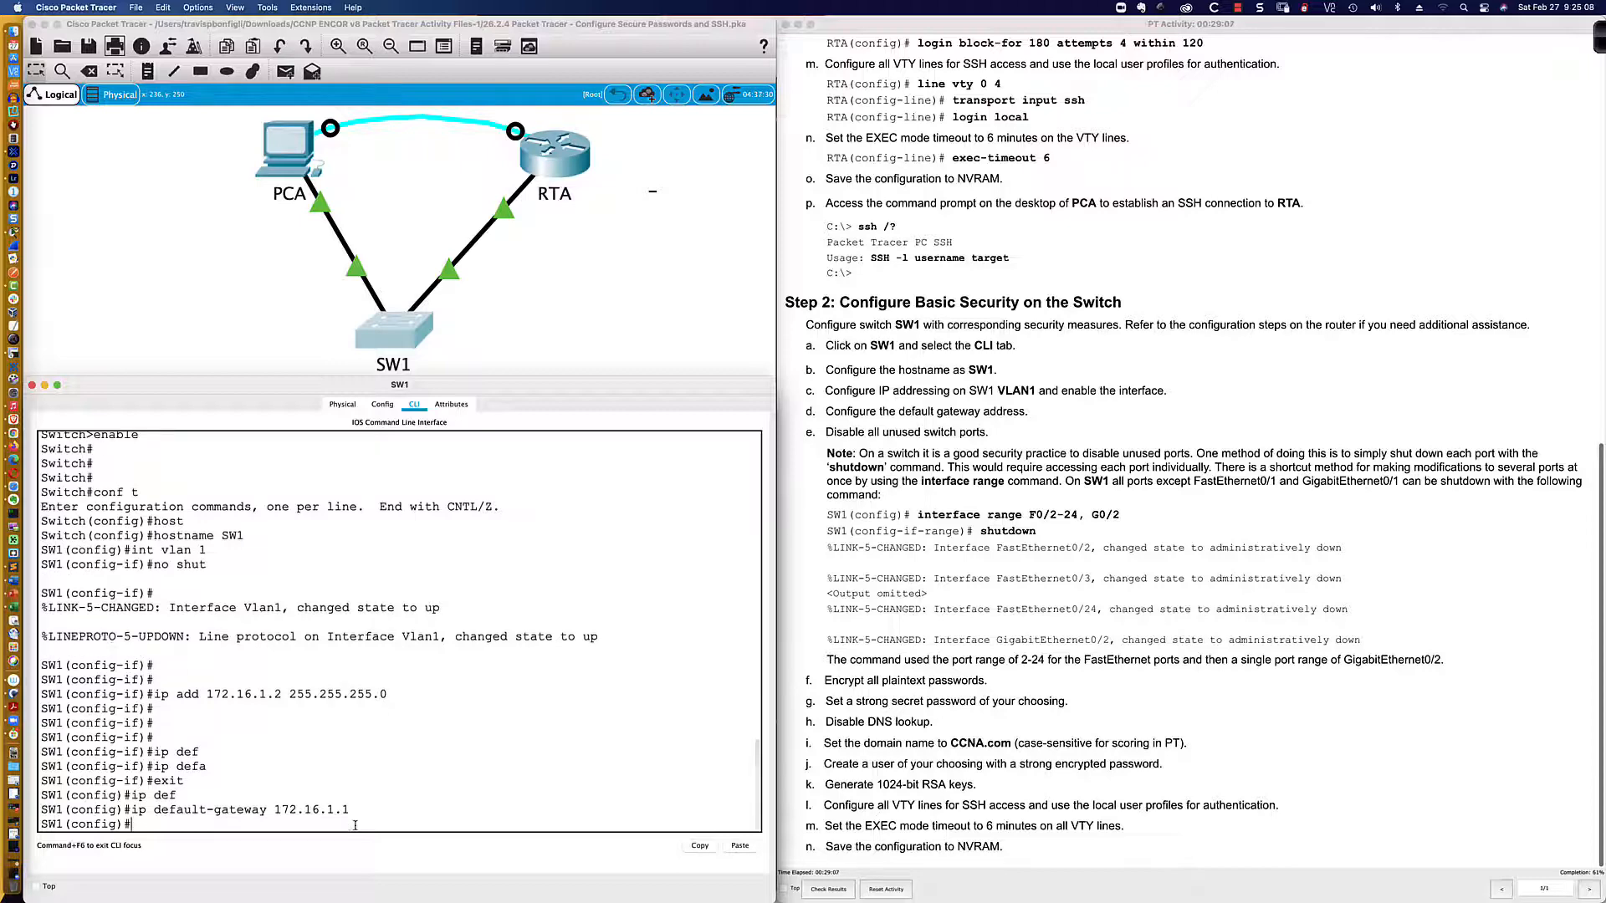
pyautogui.press('Return')
pyautogui.press('Return')
pyautogui.press('Return')
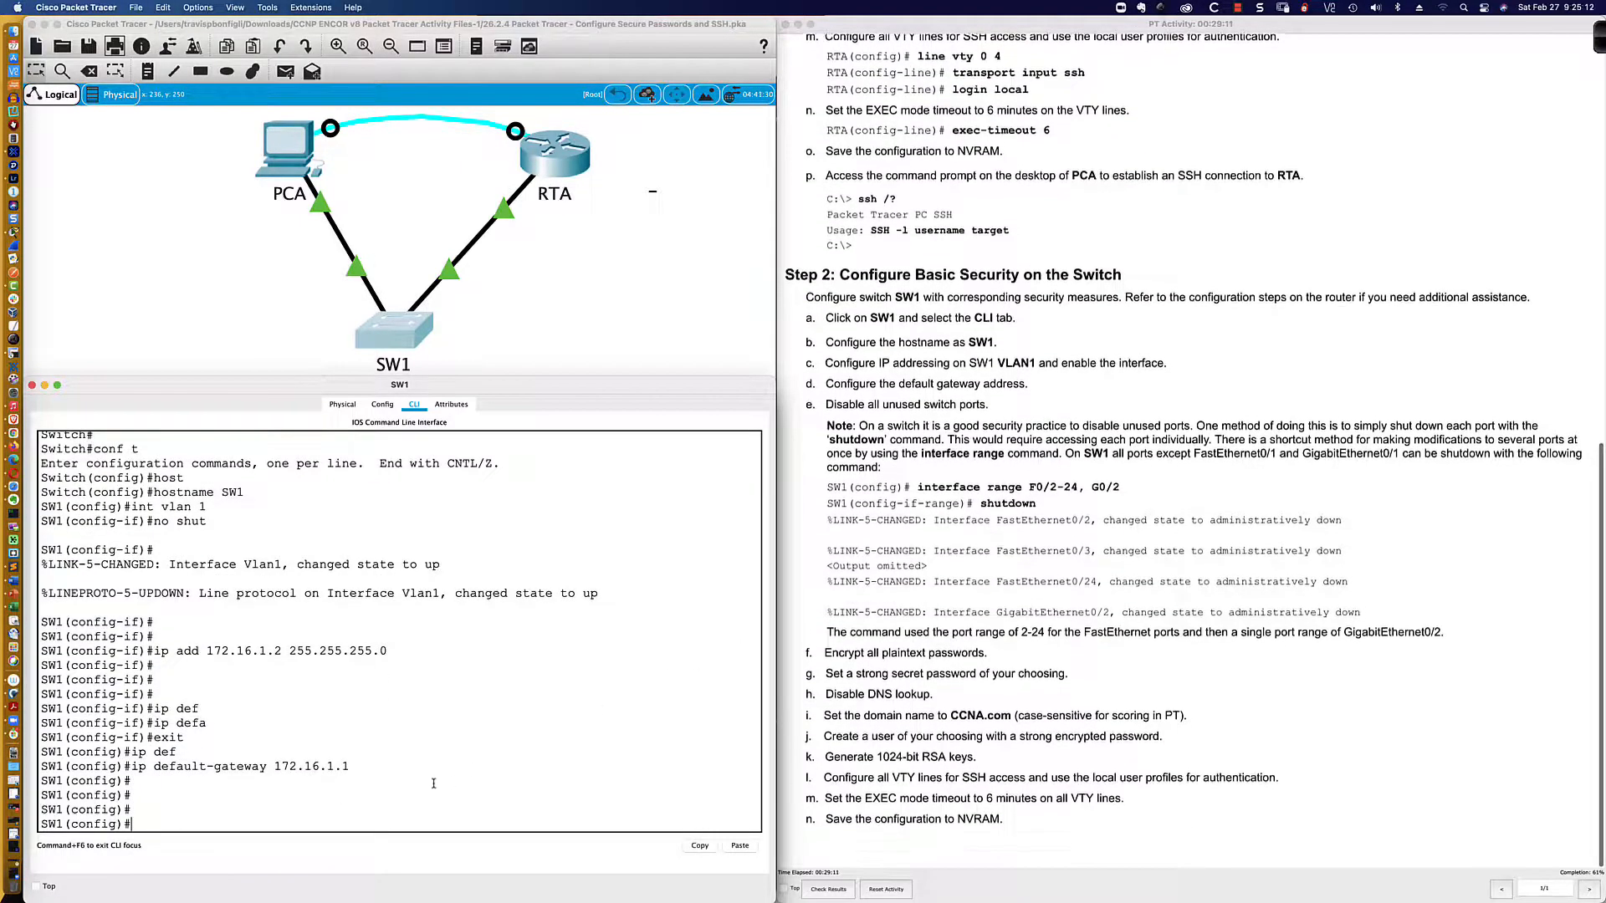
pyautogui.click(317, 809)
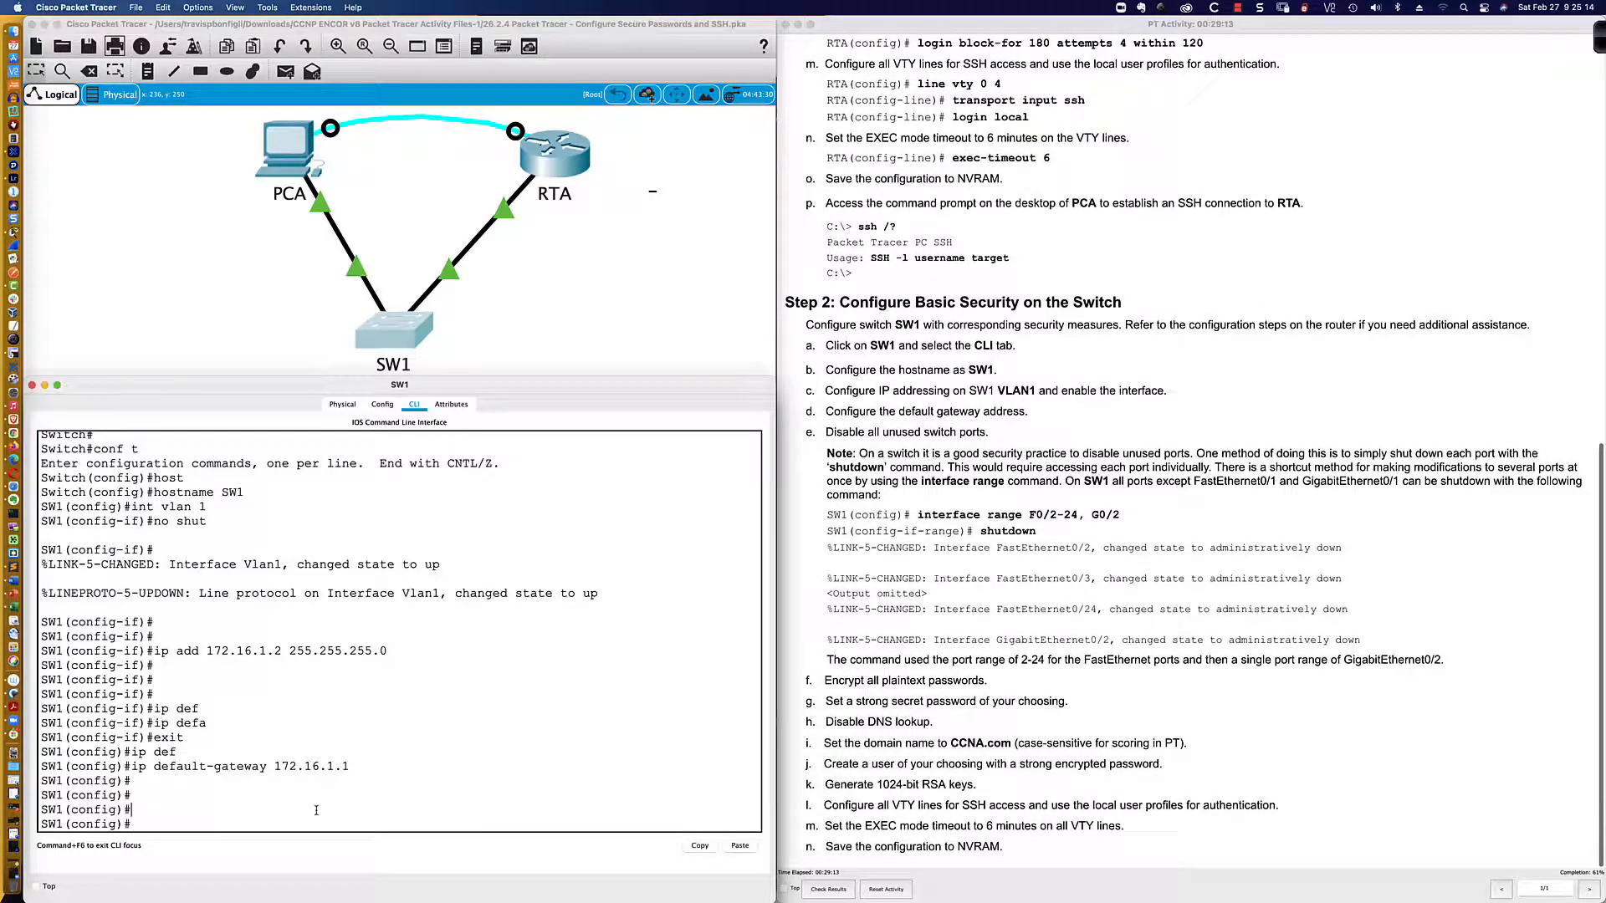
# Step: Create VLAN 999 named PARKING_LOT, exit to global config, and type 'do sh ip int bri'
pyautogui.press('Return')
pyautogui.press('Return')
pyautogui.press('Return')
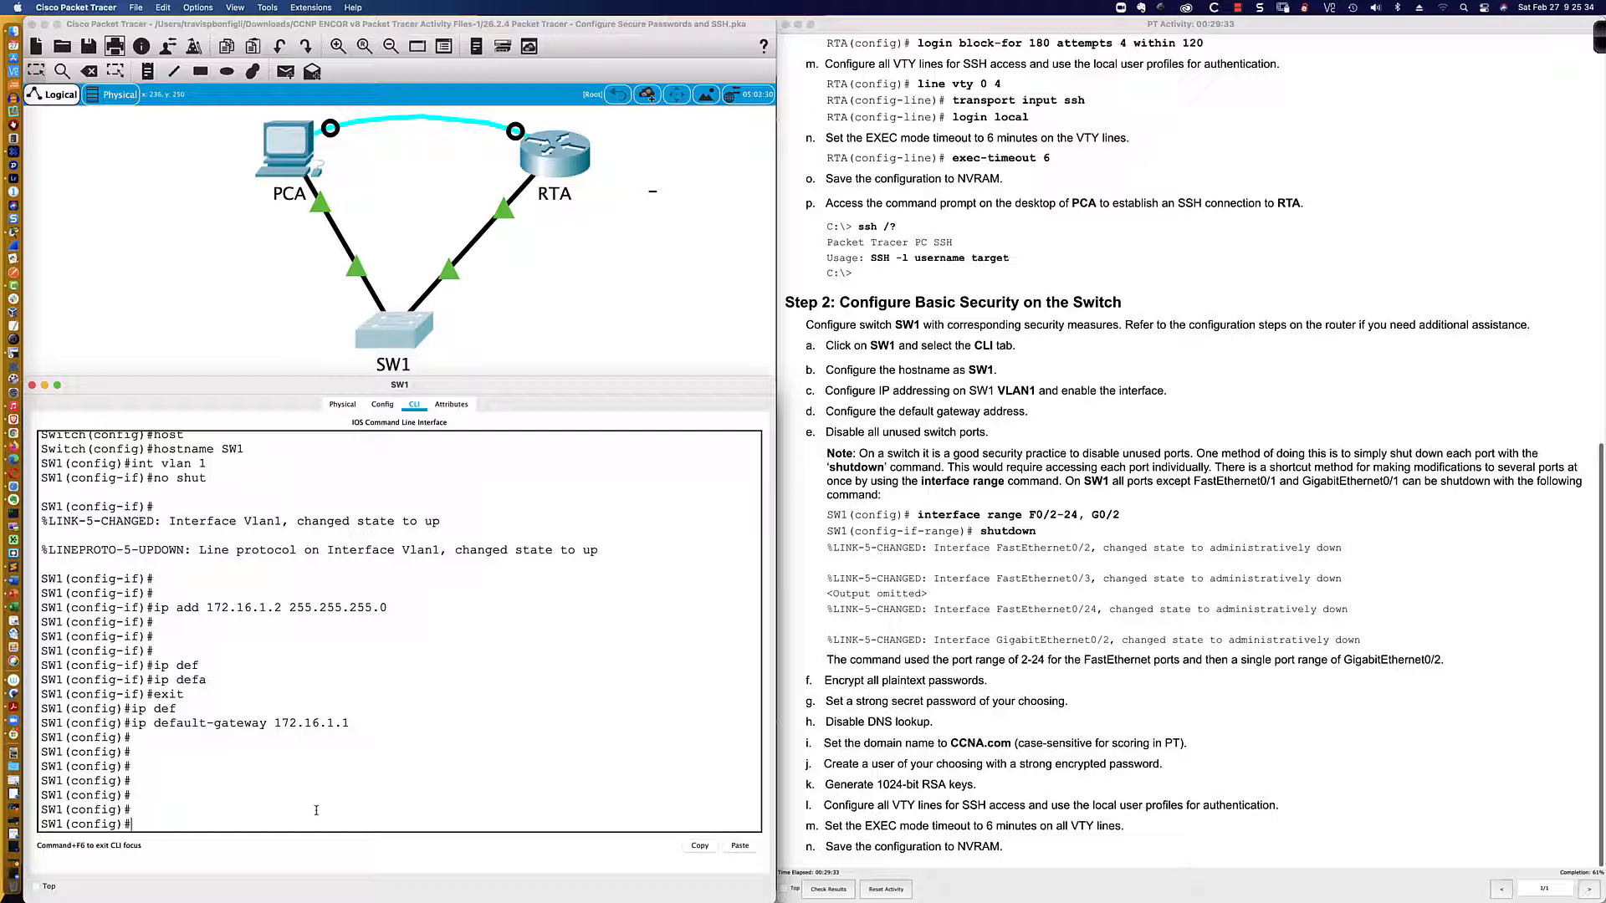
pyautogui.write('vlan 999')
pyautogui.press('Return')
pyautogui.write('name PARKIN')
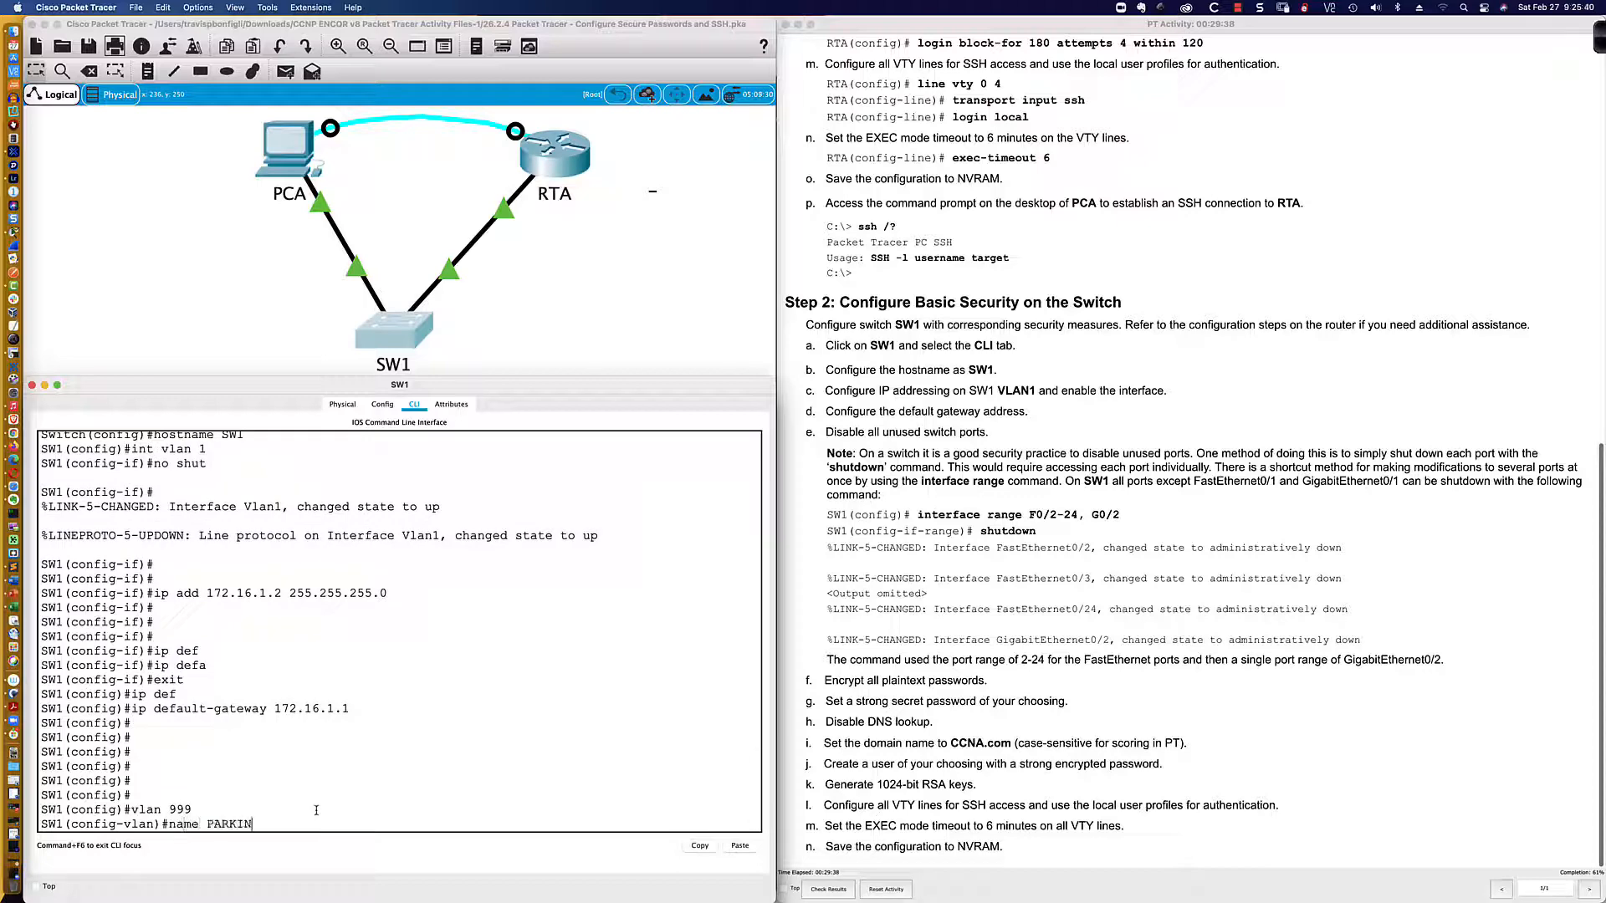
pyautogui.write('G_LOT')
pyautogui.press('Return')
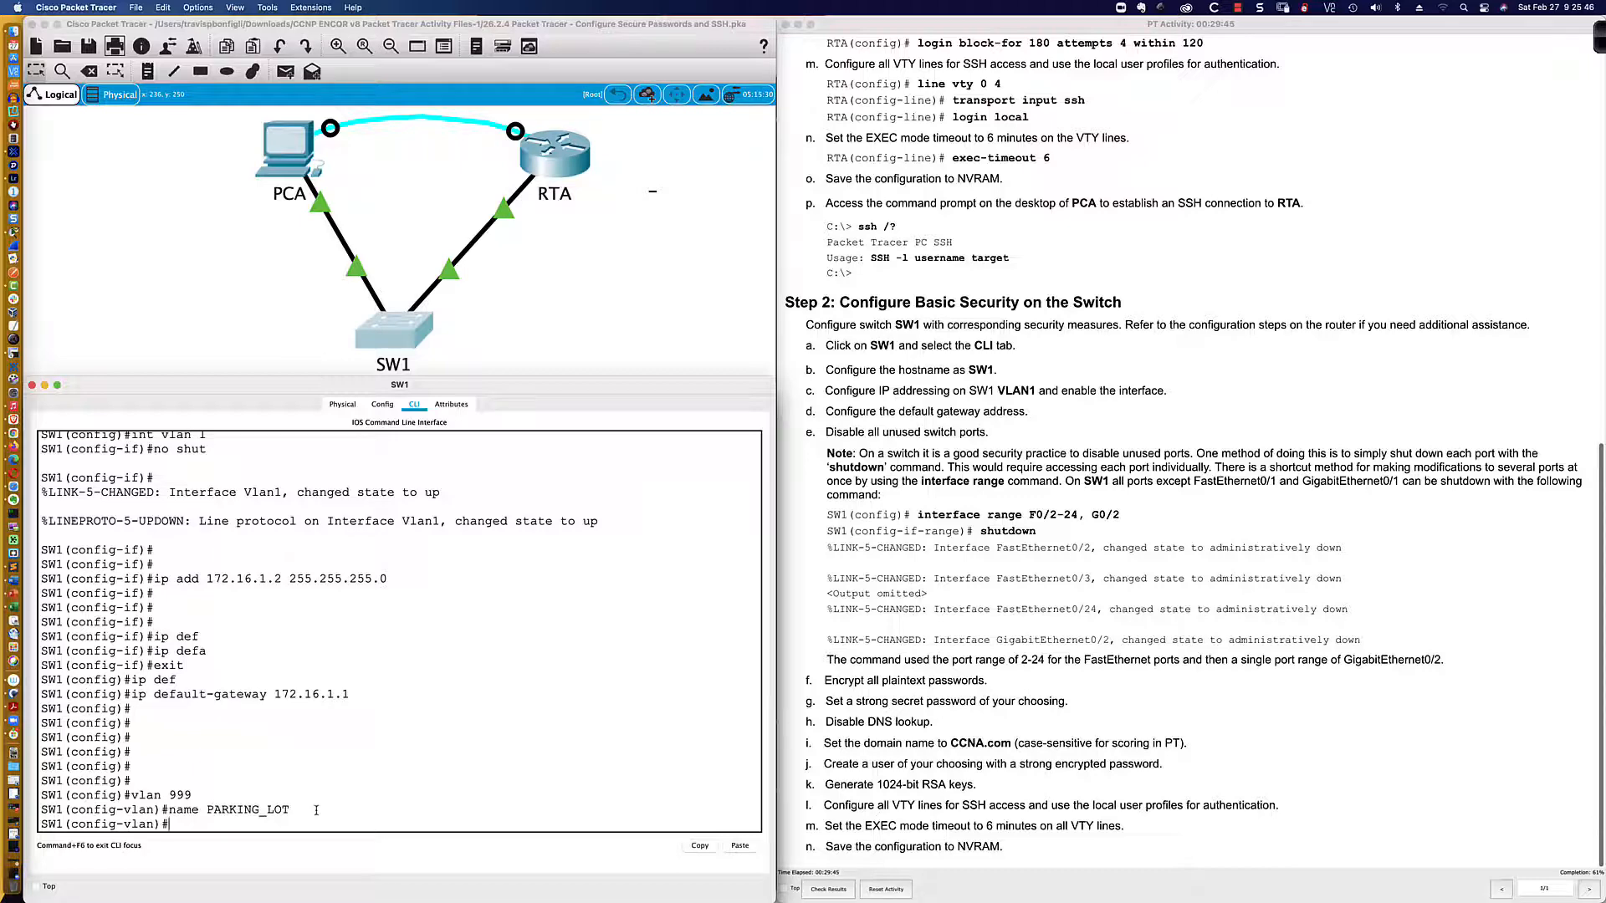
pyautogui.write('?')
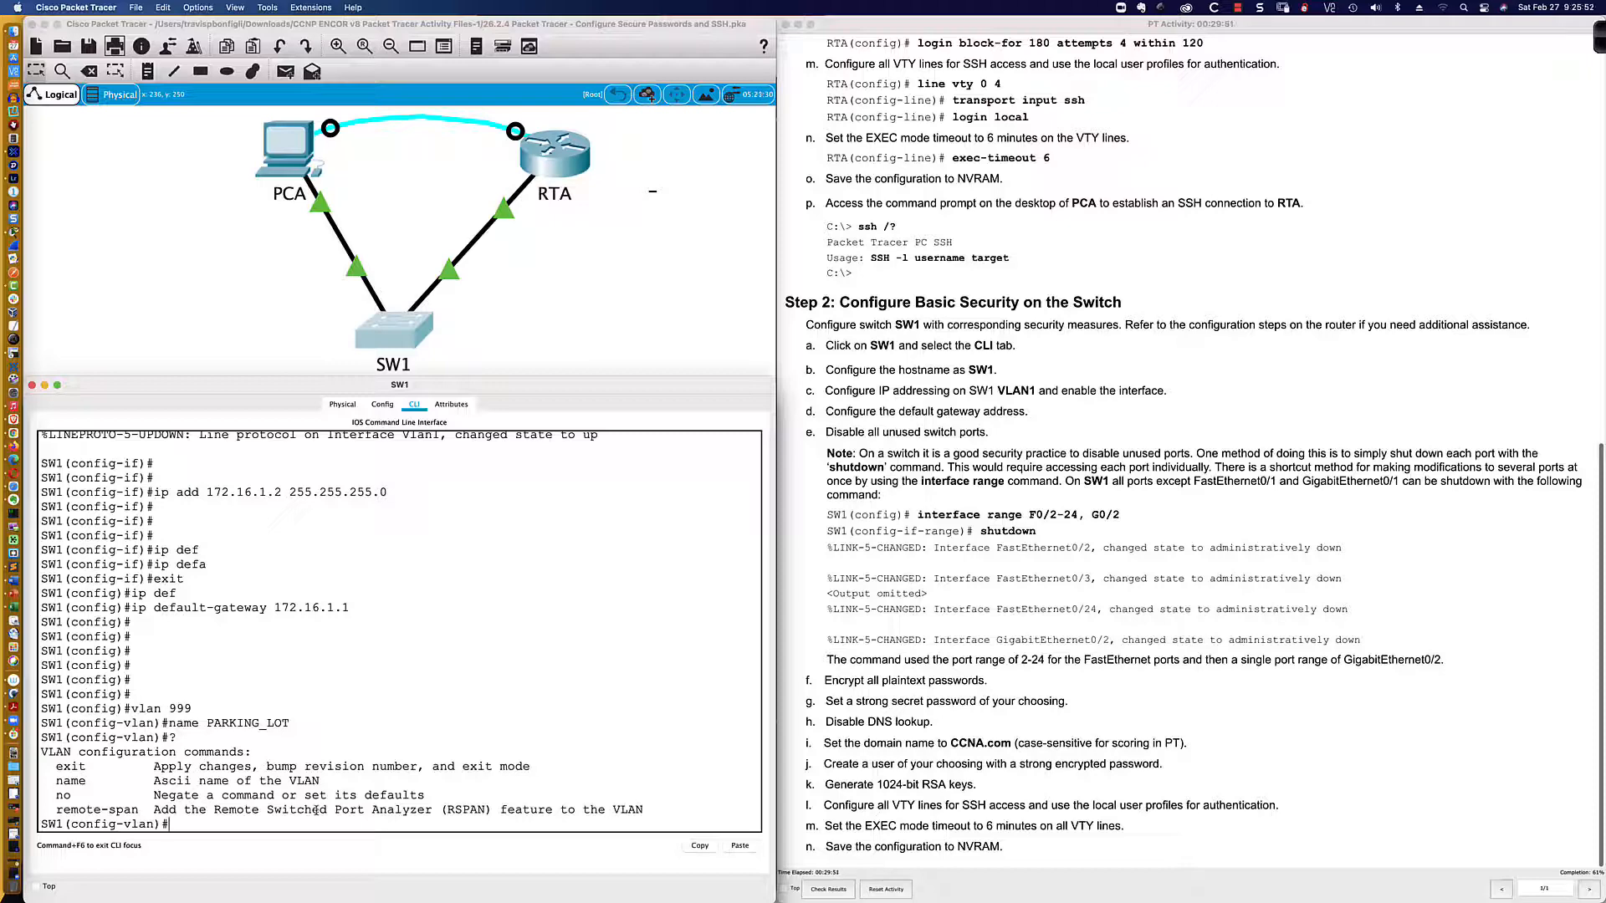
pyautogui.write('exit')
pyautogui.press('Return')
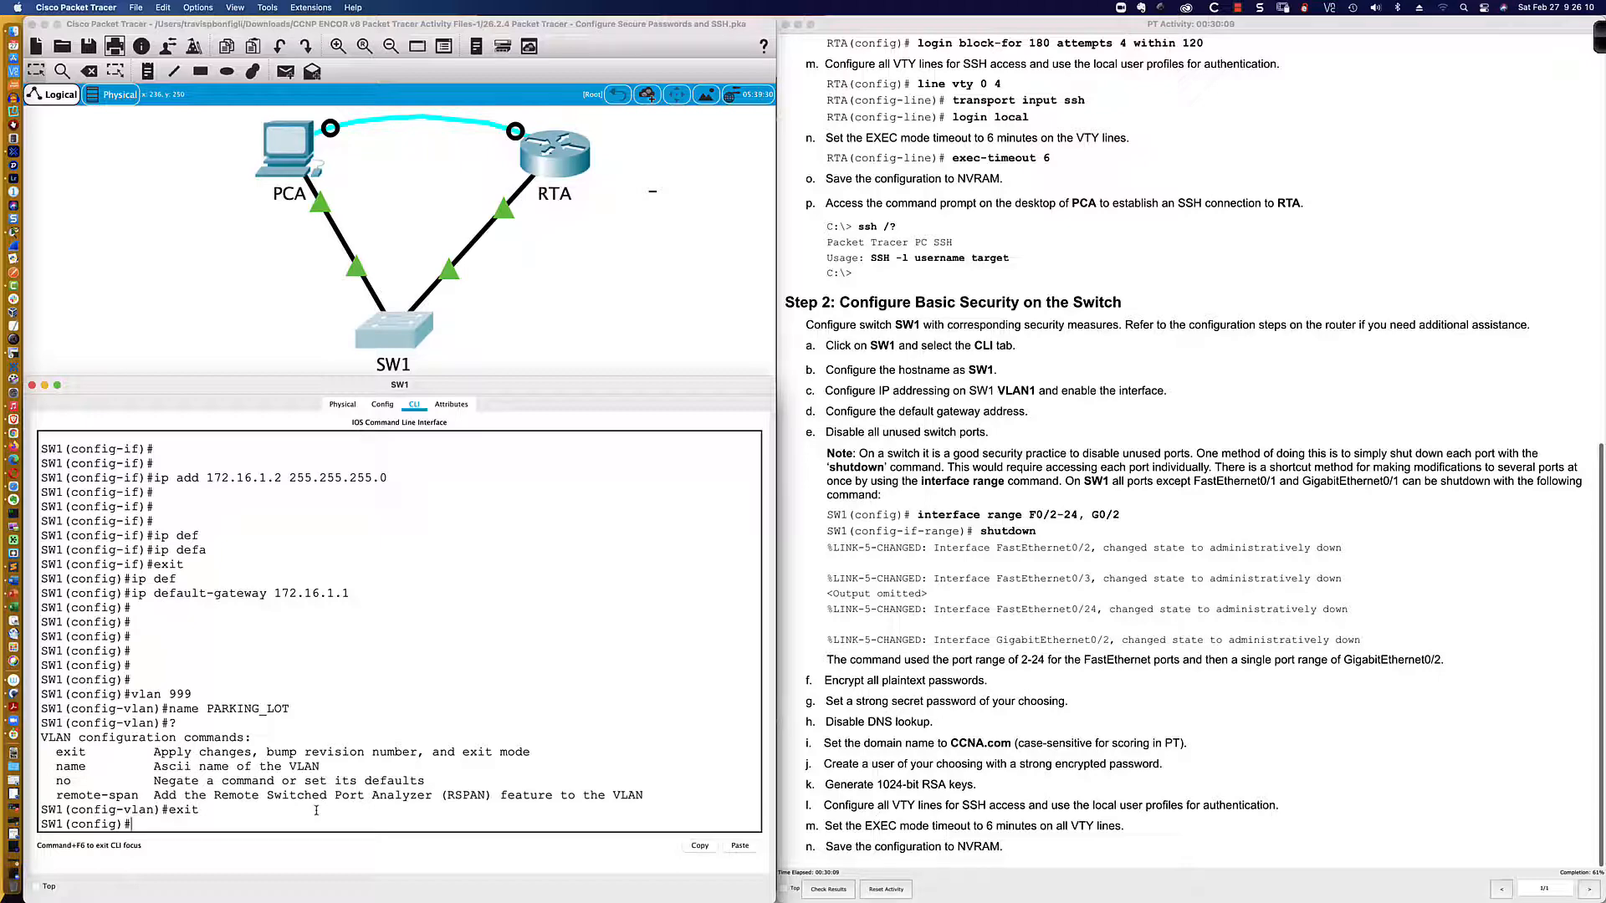
pyautogui.press('Return')
pyautogui.press('Return')
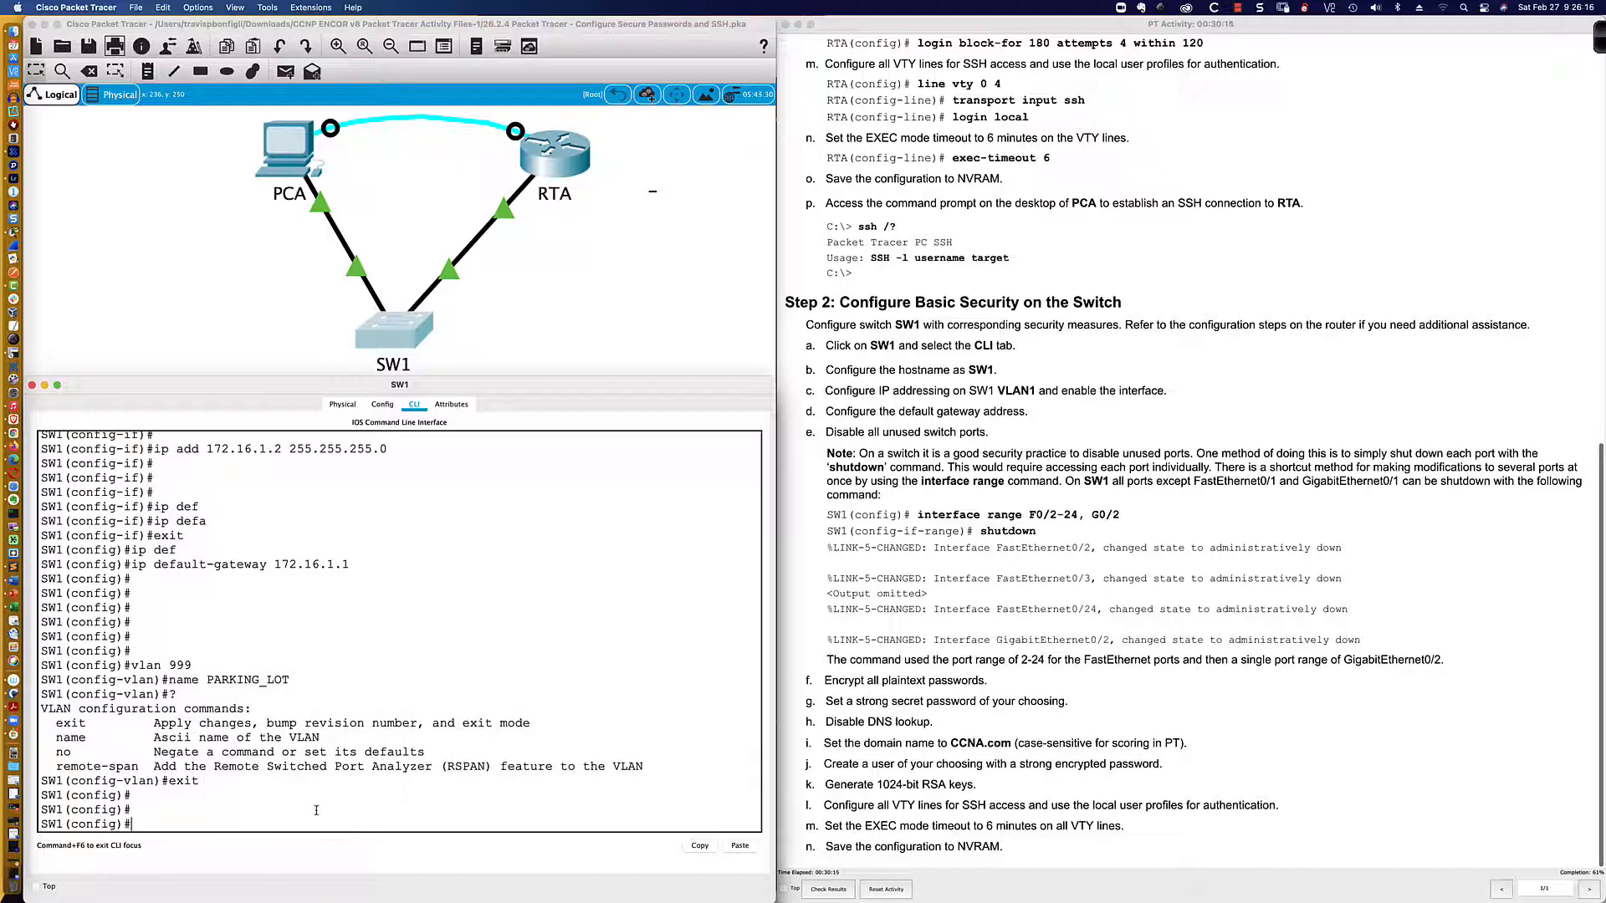
pyautogui.write('do sh ip int bri')
# Step: List SW1's interface brief in a taller window, then filter it with '| inc down'
pyautogui.press('Return')
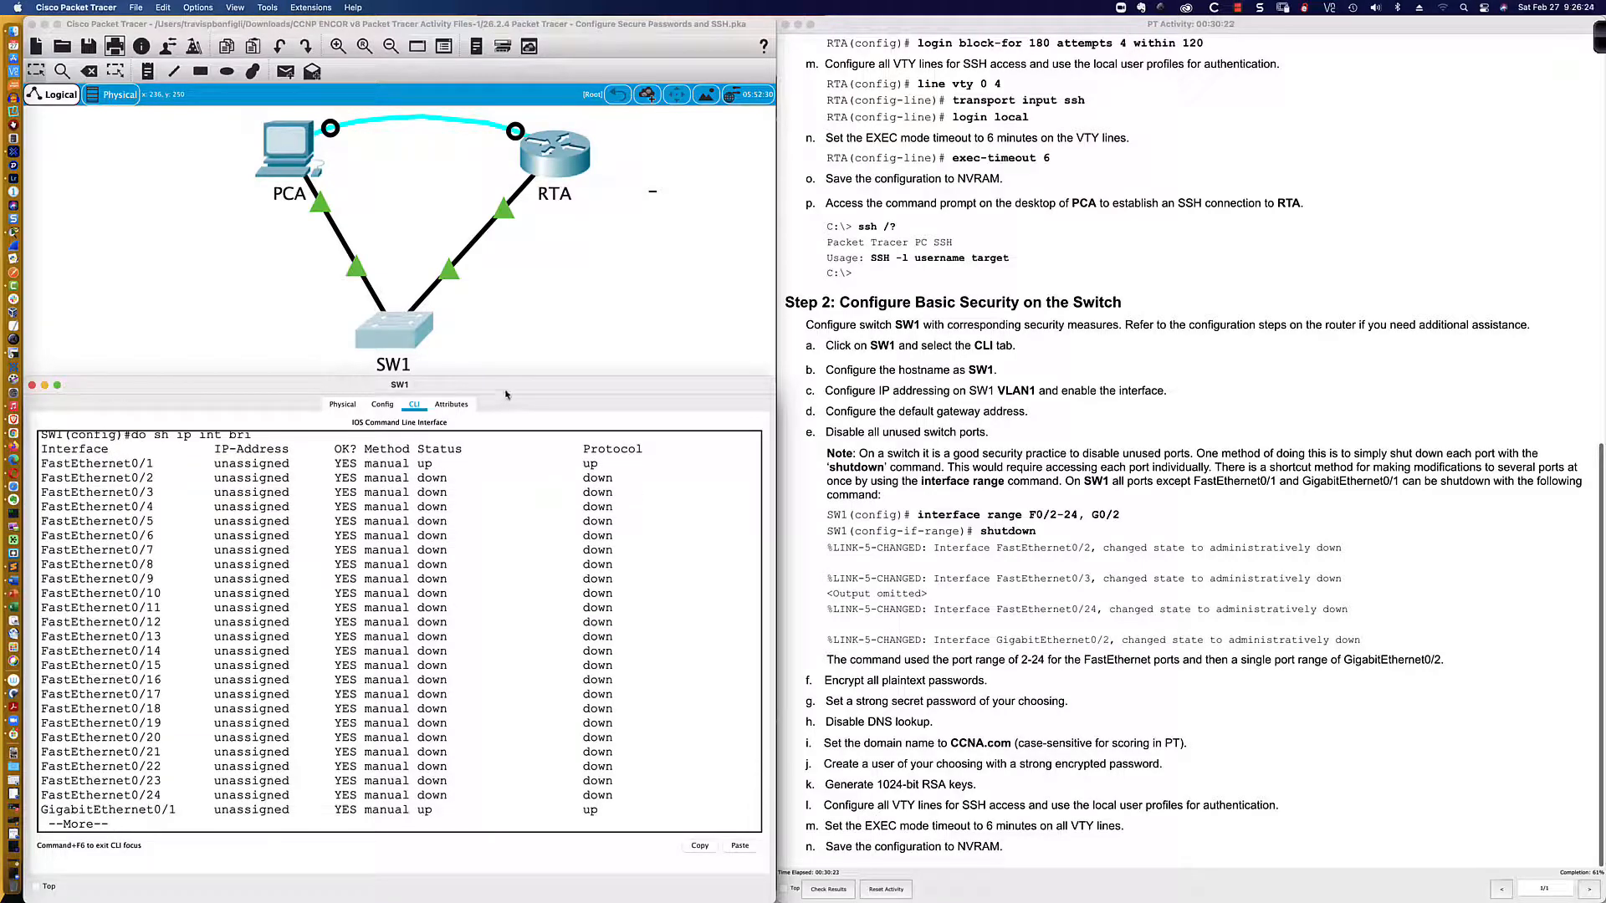
pyautogui.moveTo(515, 376); pyautogui.dragTo(518, 342)
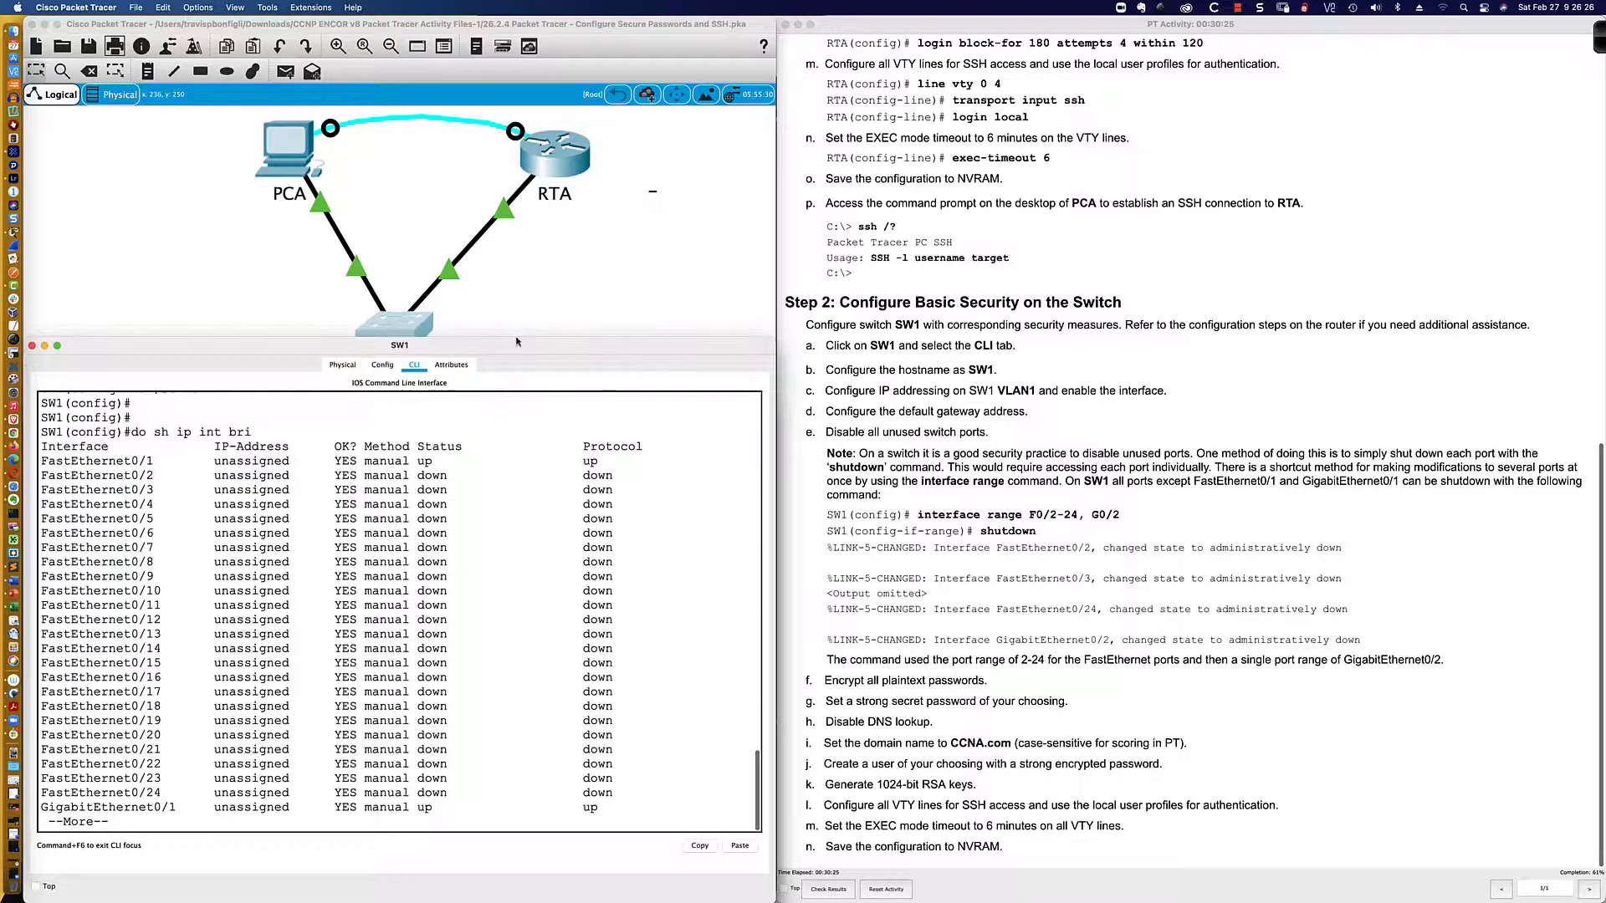
pyautogui.press('space')
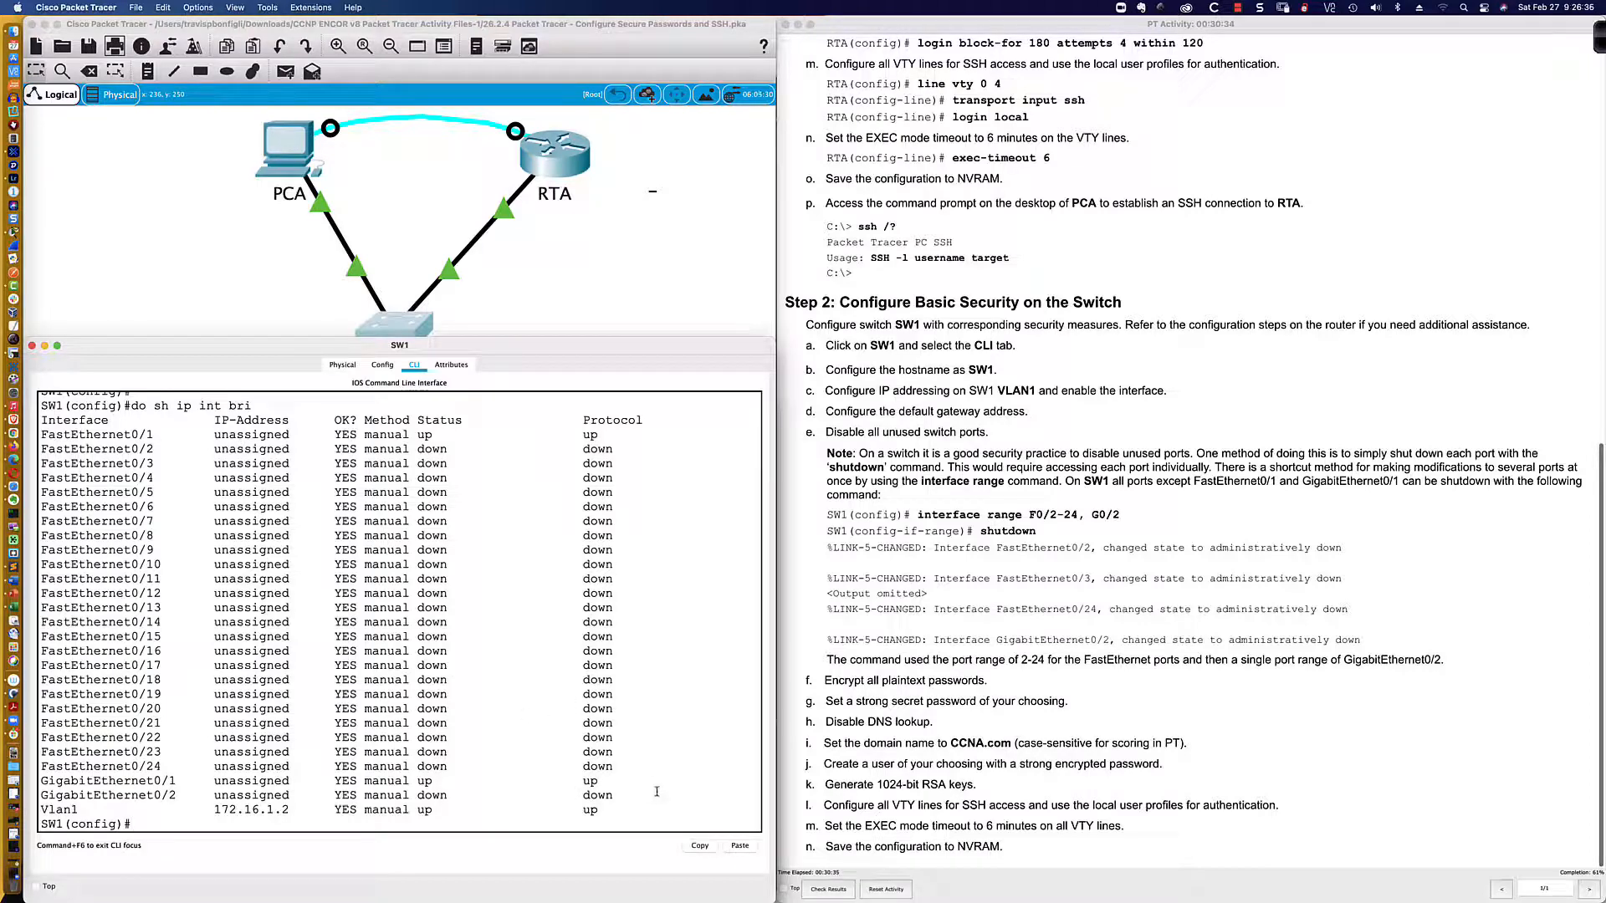
pyautogui.press('Up')
pyautogui.write('| inc down')
pyautogui.press('Return')
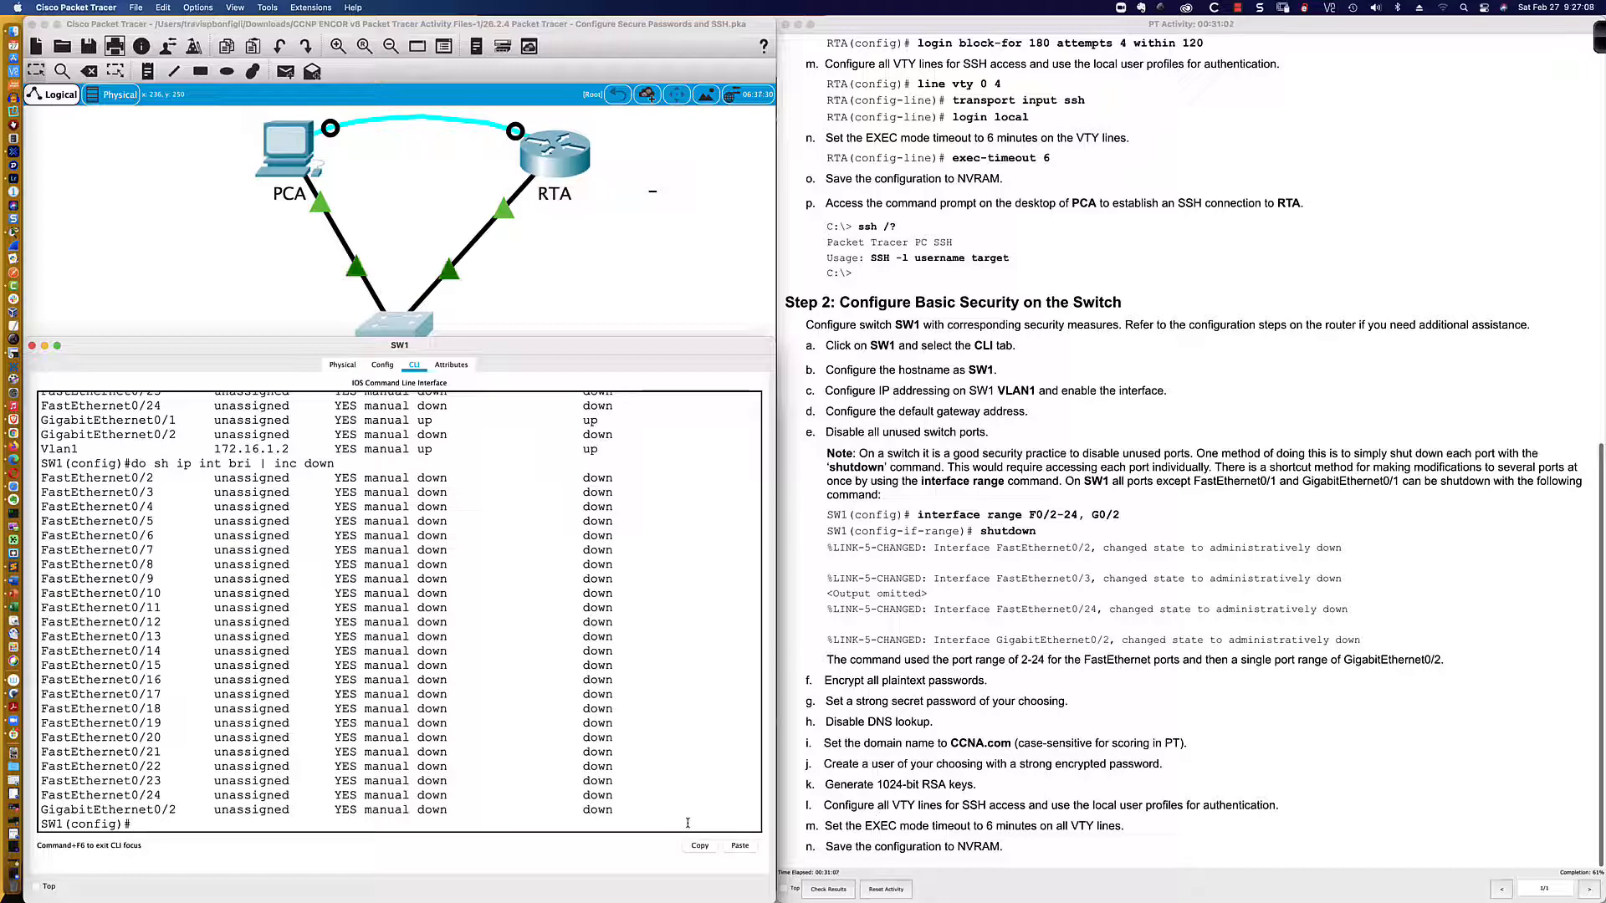
# Step: Select ports Fa0/2-24 and Gi0/2 as one range and shut them down
pyautogui.write('int ra fa')
pyautogui.write('0/2-')
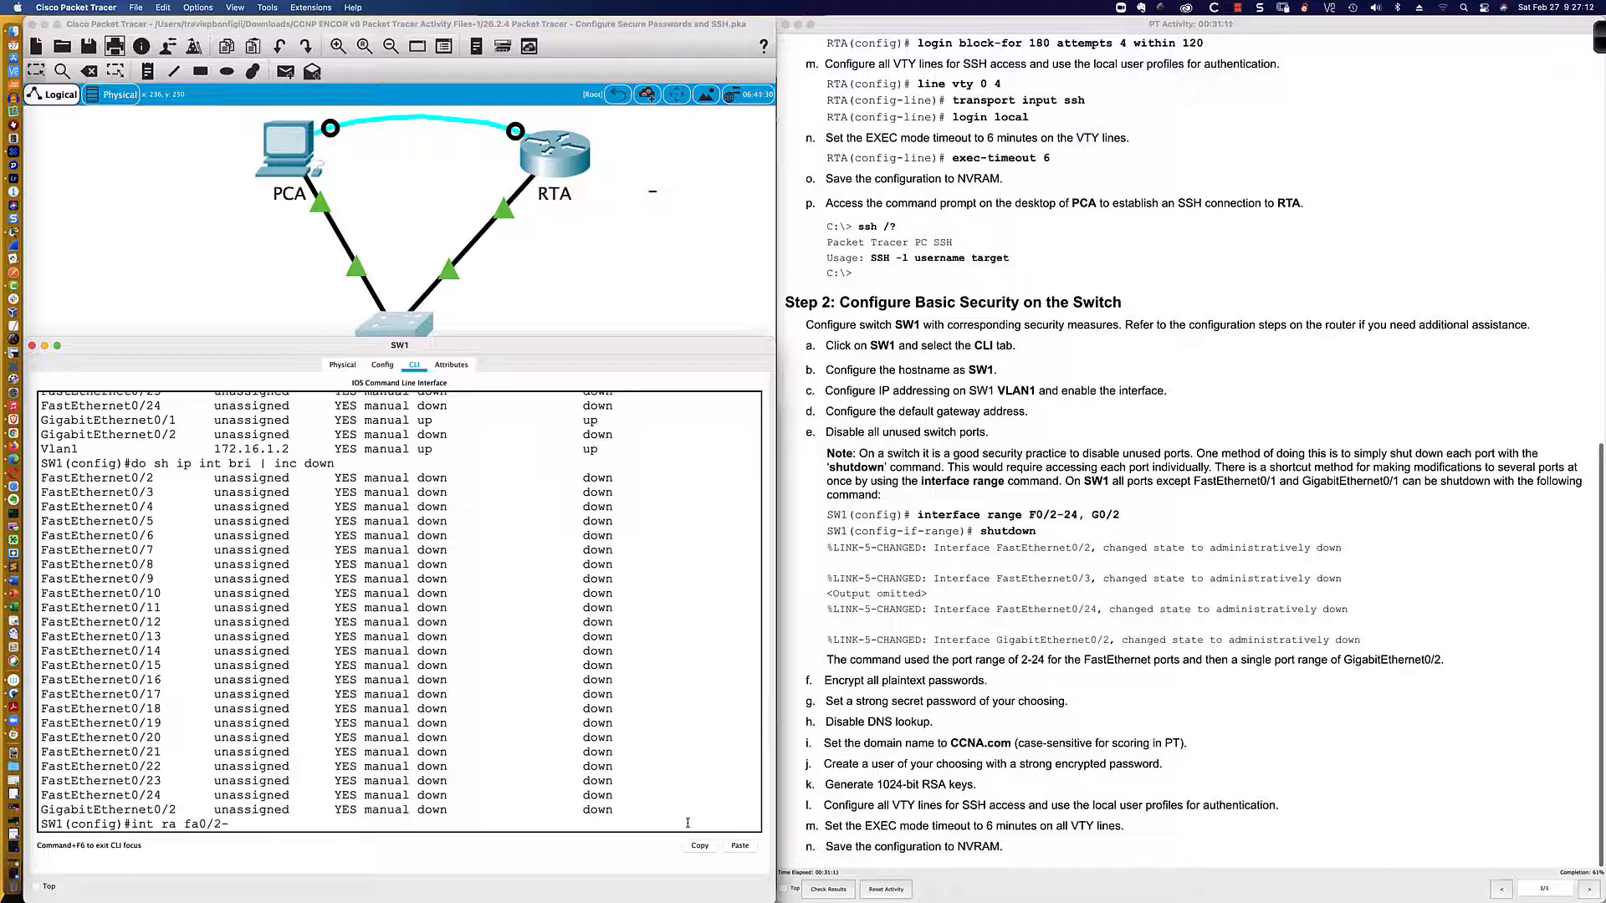
pyautogui.write('24,')
pyautogui.write('gi0/2')
pyautogui.press('Return')
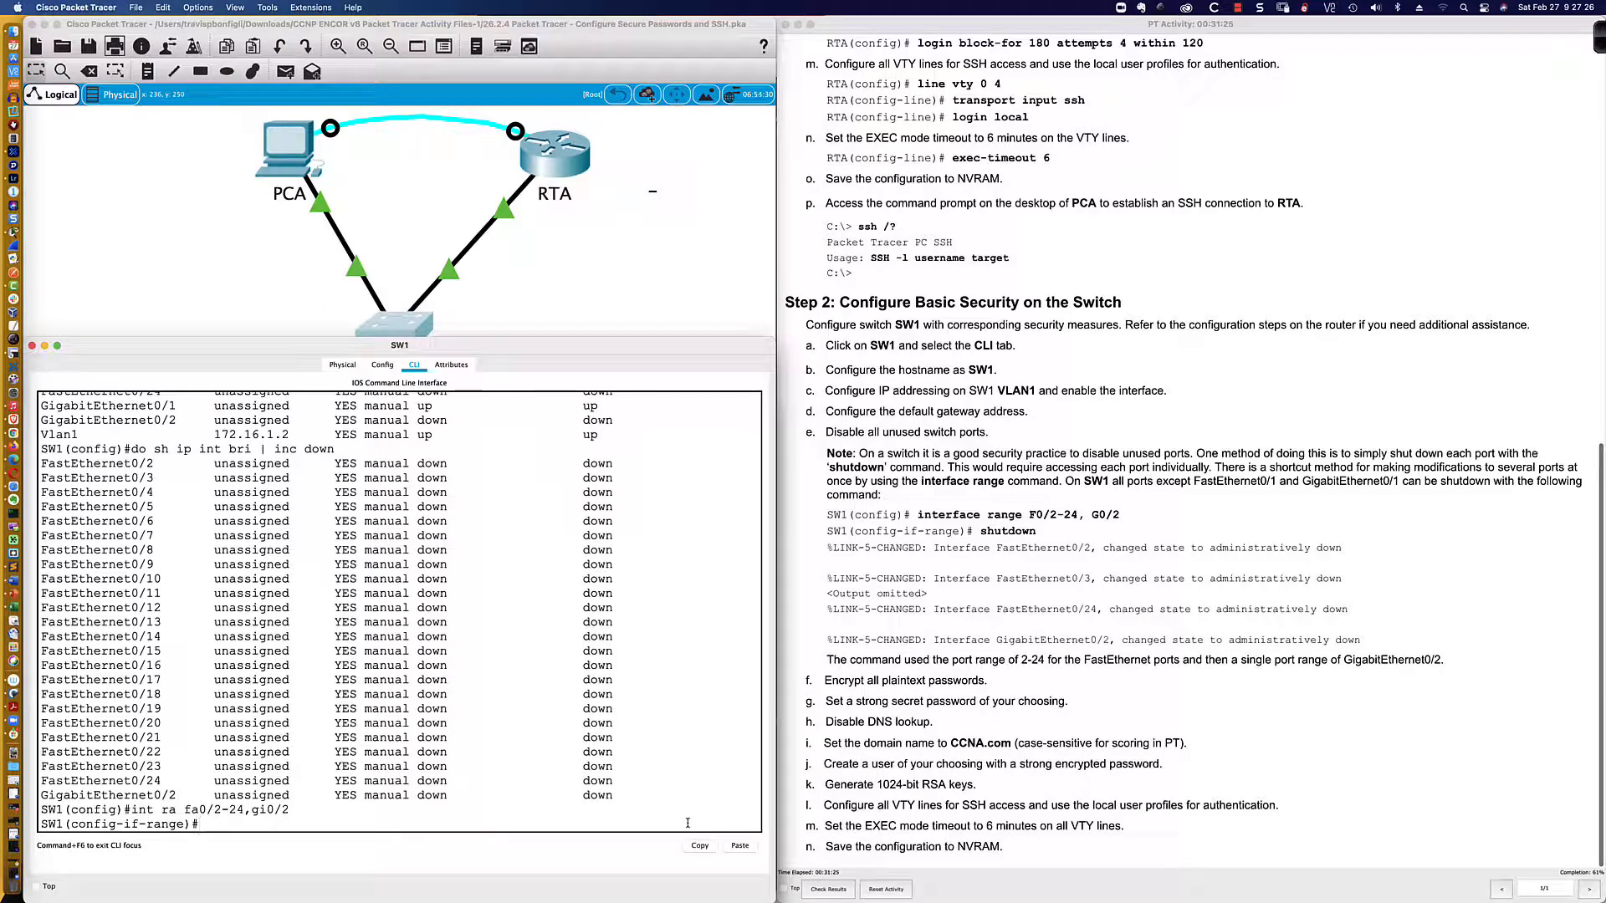
pyautogui.write('shut')
pyautogui.press('Return')
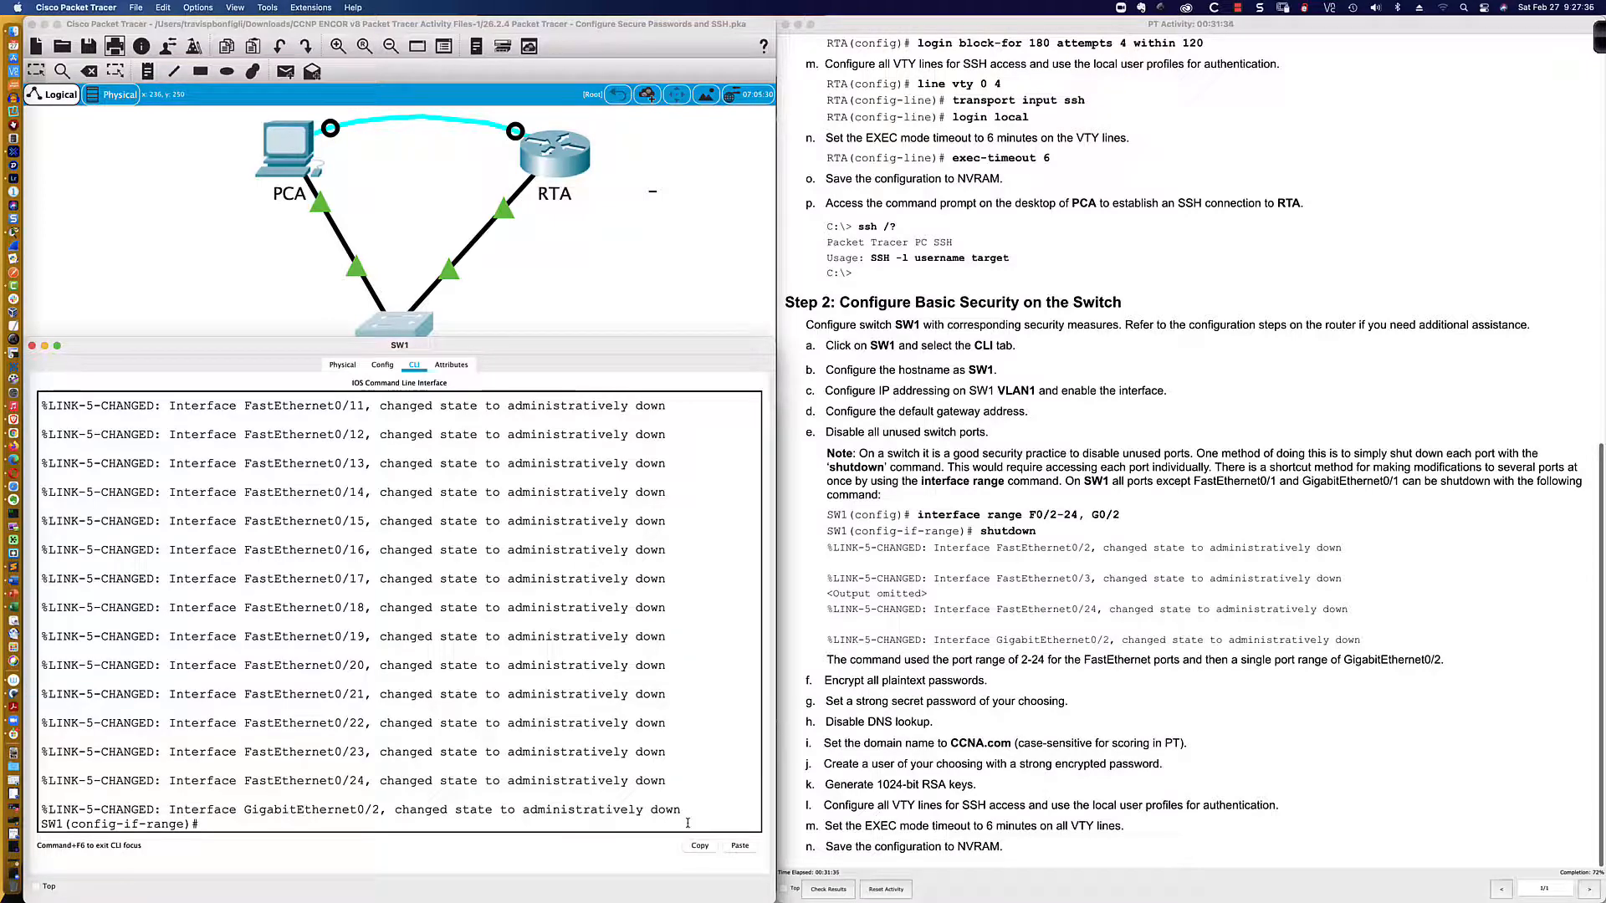
# Step: Make the range access ports in VLAN 999 and display the running configuration
pyautogui.write('wi')
pyautogui.press('Tab')
pyautogui.write('mode acc')
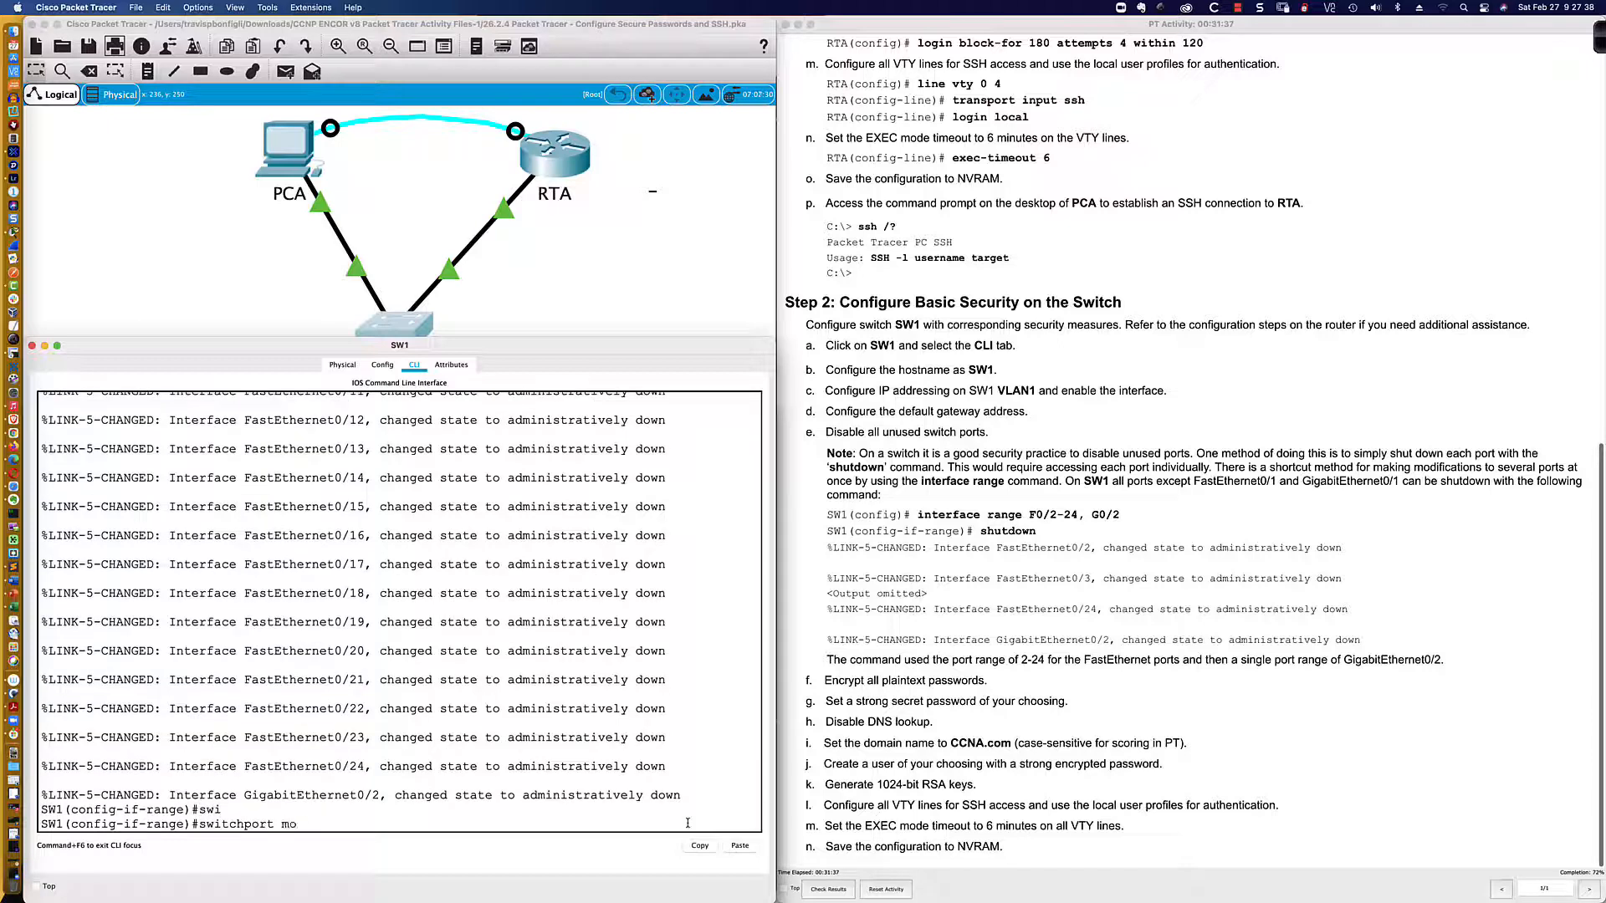
pyautogui.press('Tab')
pyautogui.press('Return')
pyautogui.write('swi')
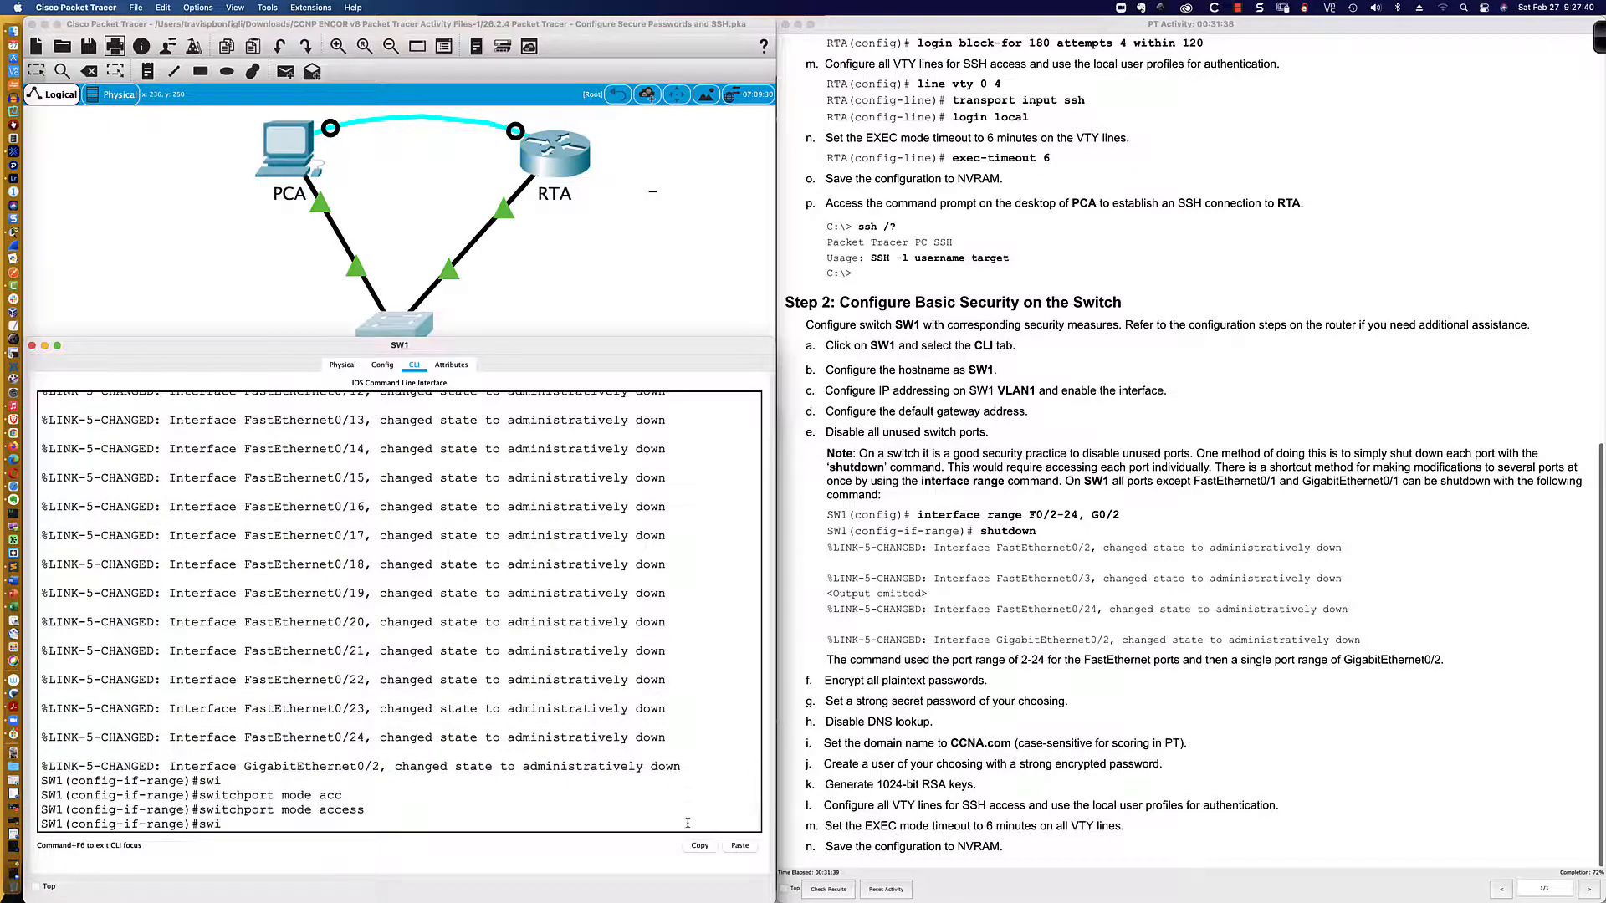
pyautogui.press('Tab')
pyautogui.write('acc')
pyautogui.press('Tab')
pyautogui.write('vlan ')
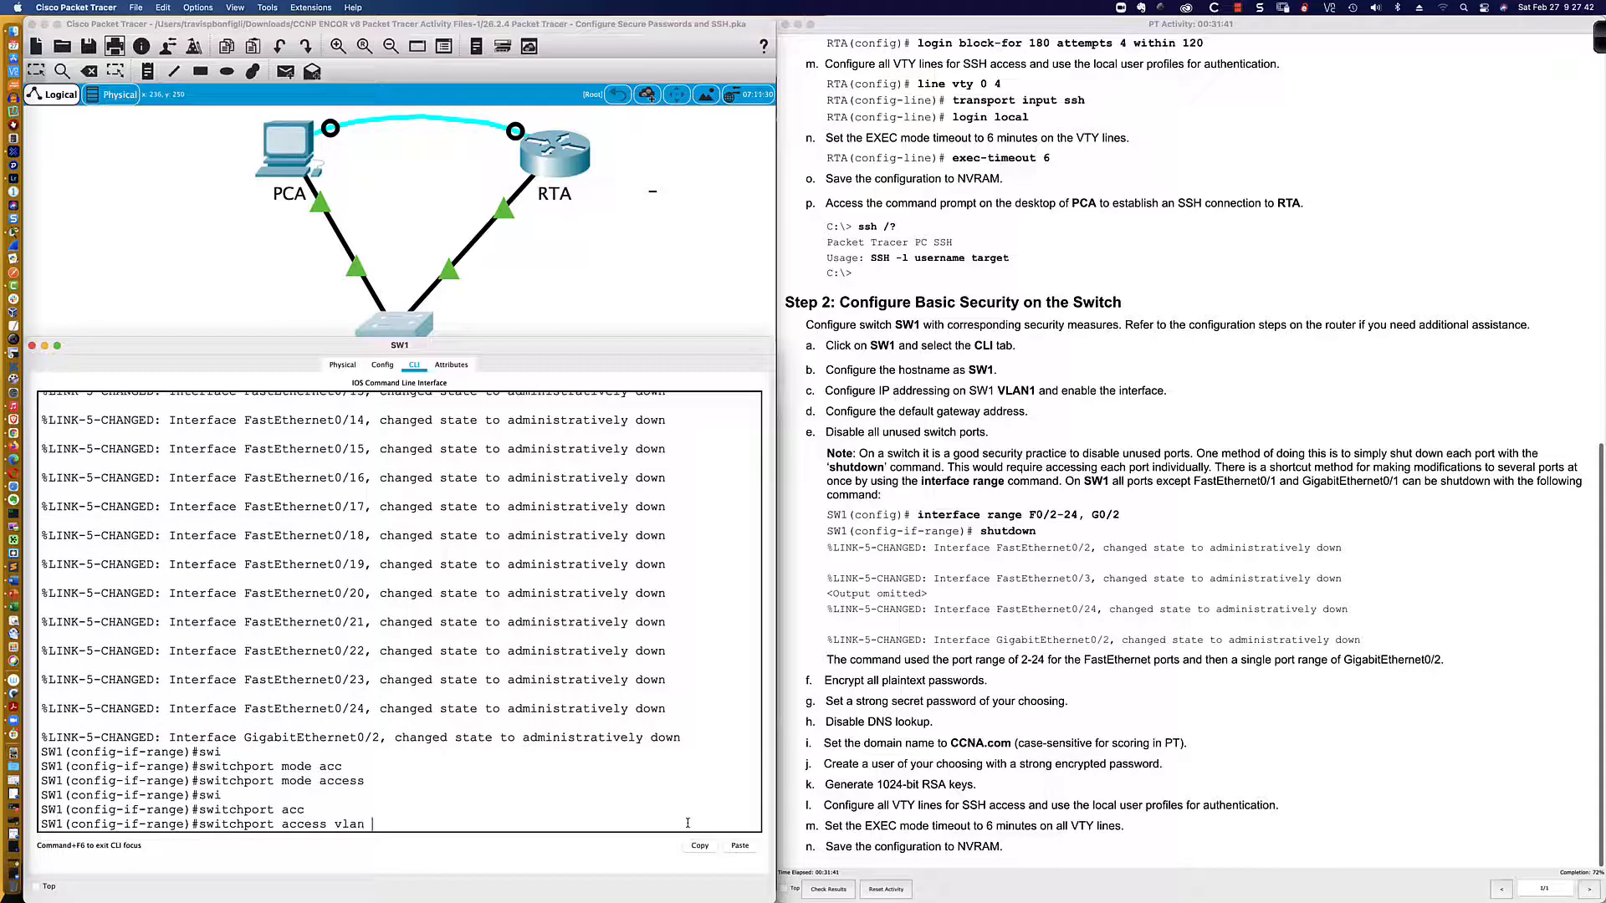
pyautogui.write('999')
pyautogui.press('Return')
pyautogui.write('do sh run')
pyautogui.press('Return')
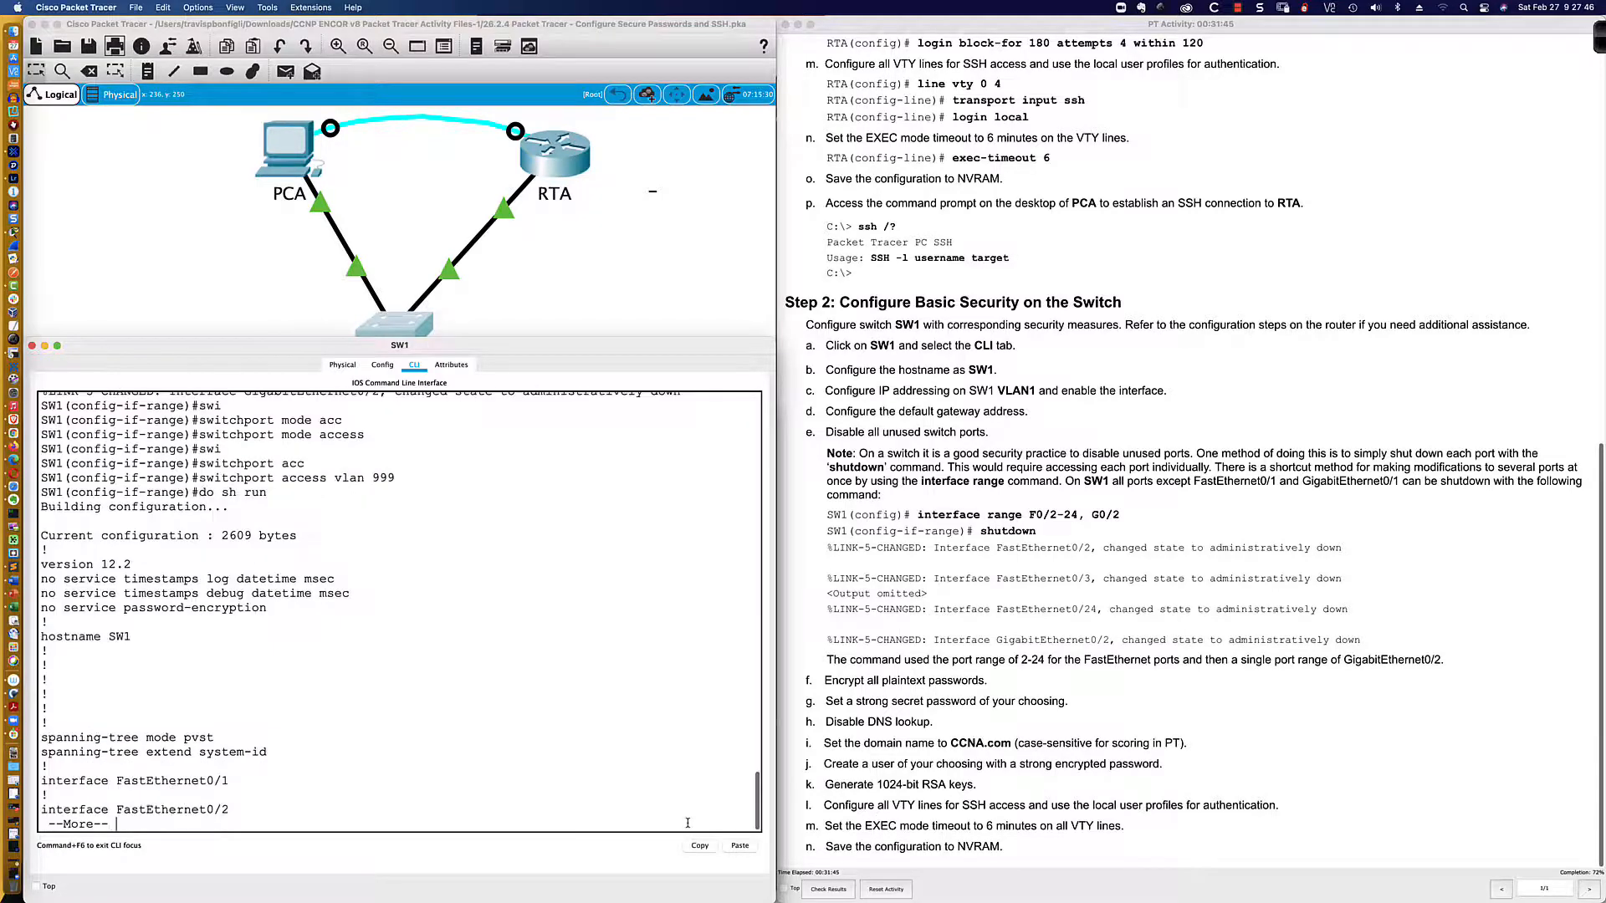
# Step: Page through the running config, highlighting Fa0/3's access VLAN 999 and access-mode lines
pyautogui.press('space')
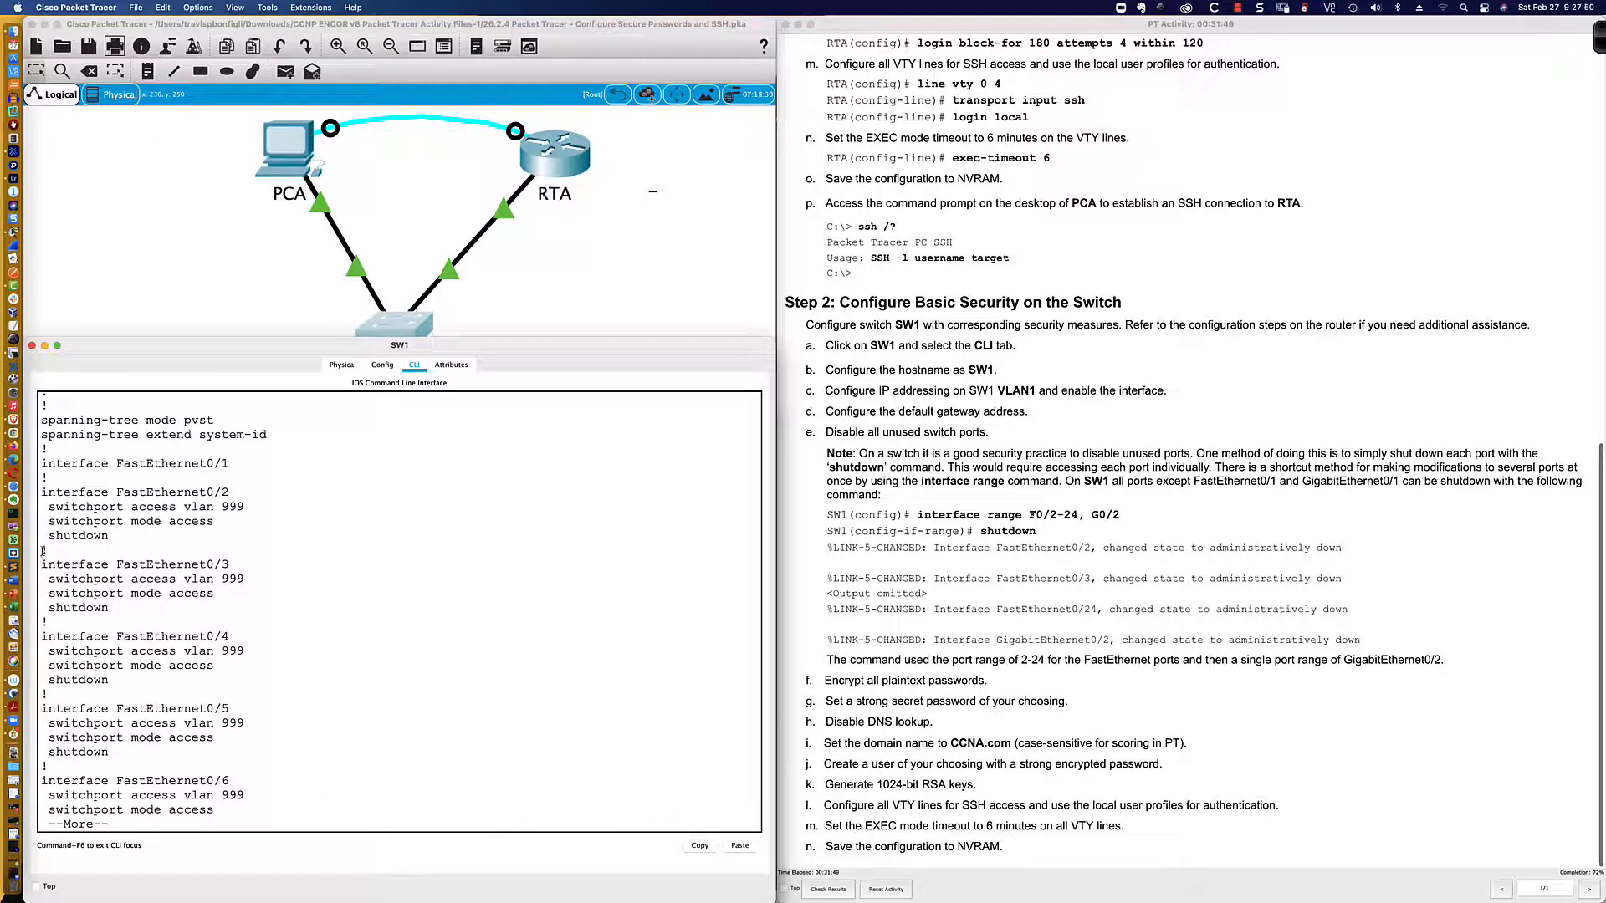
pyautogui.moveTo(42, 549); pyautogui.dragTo(152, 601)
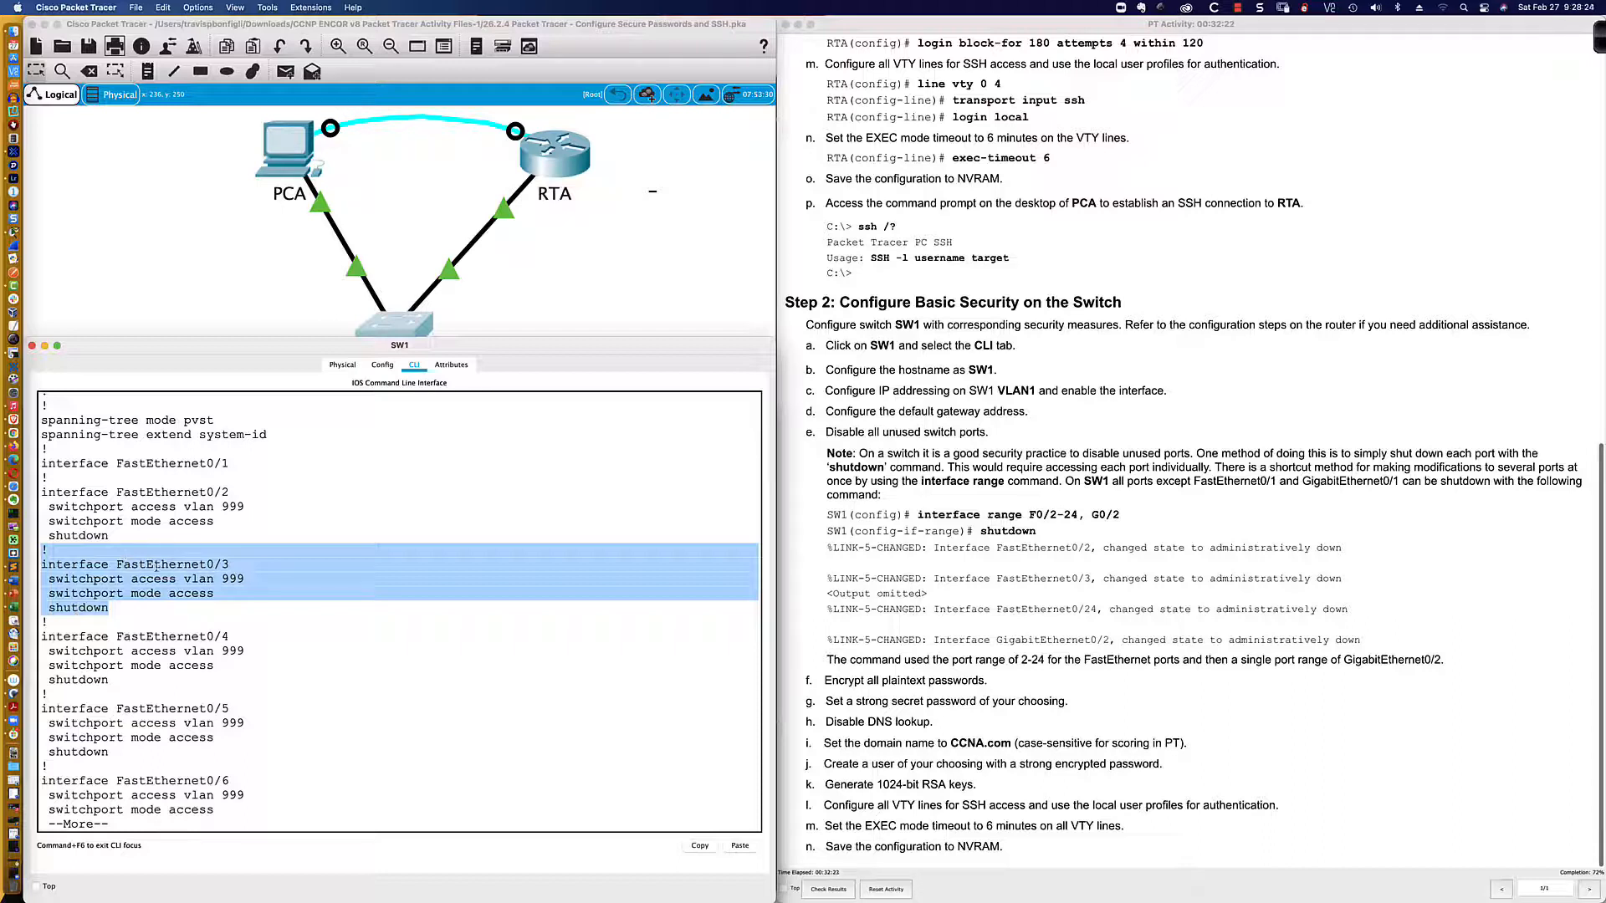
pyautogui.click(117, 608)
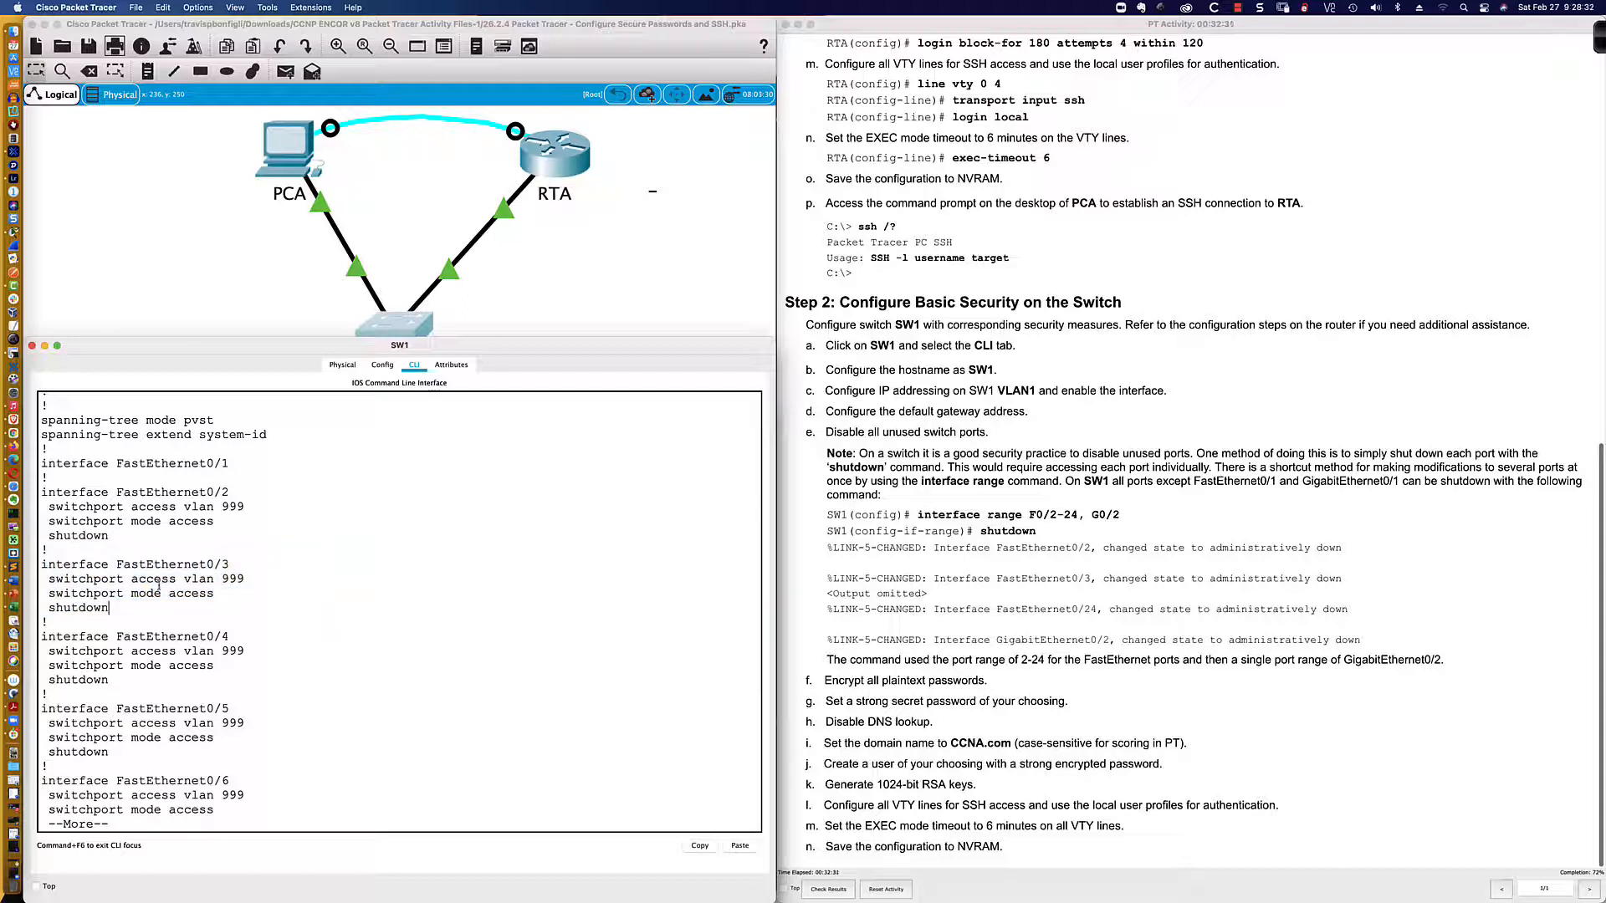
pyautogui.moveTo(212, 594); pyautogui.dragTo(73, 593)
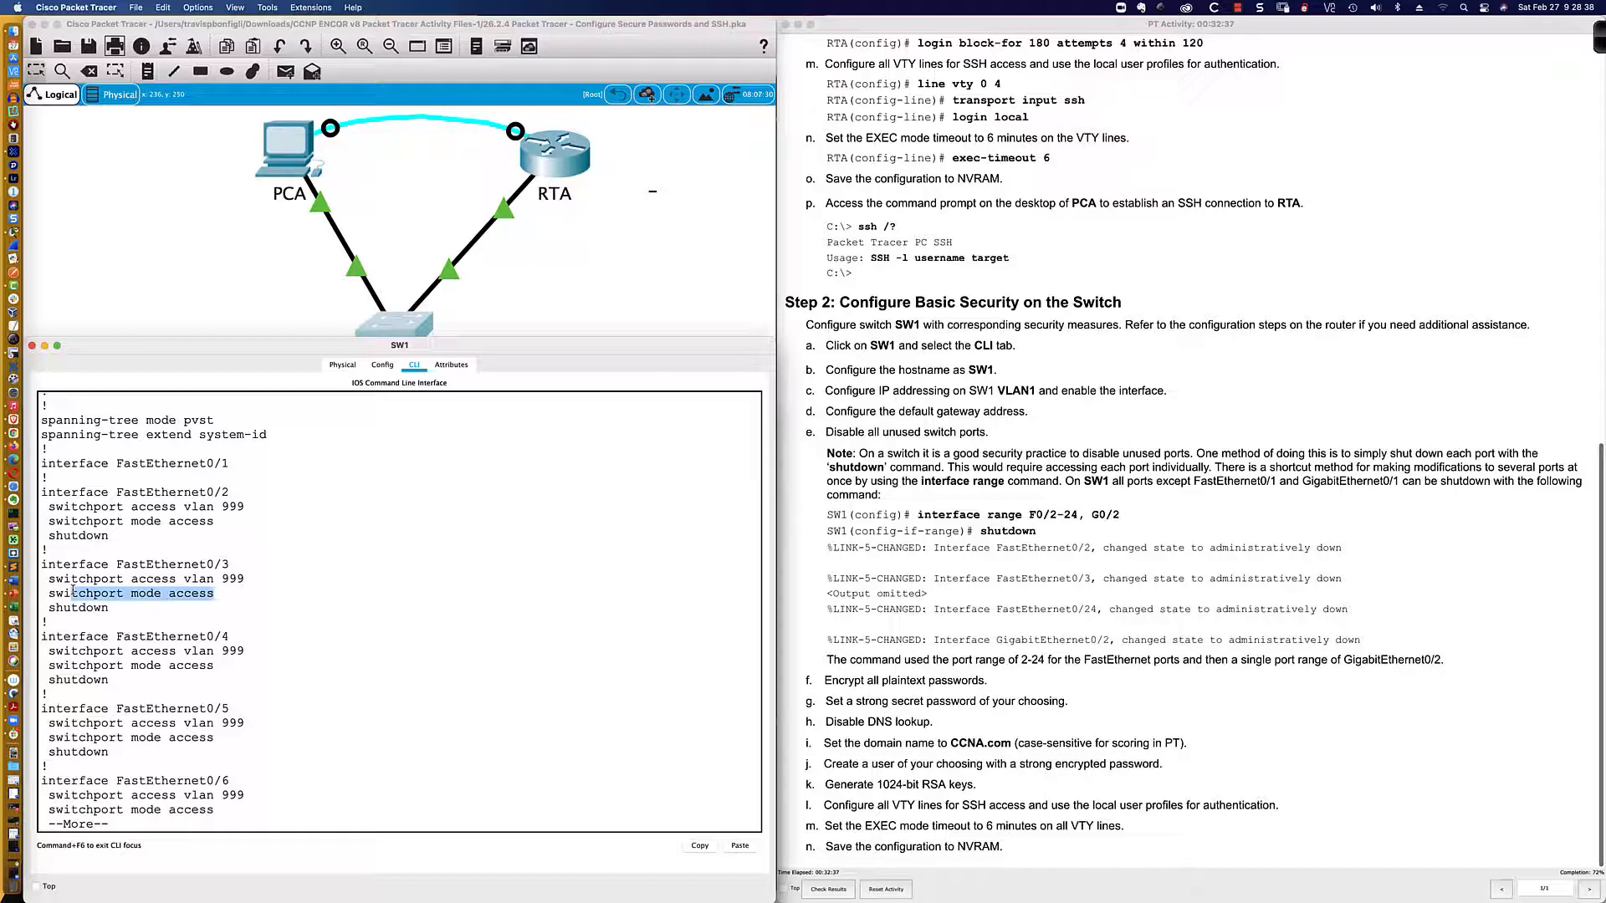
pyautogui.moveTo(73, 591); pyautogui.dragTo(52, 591)
pyautogui.click(201, 593)
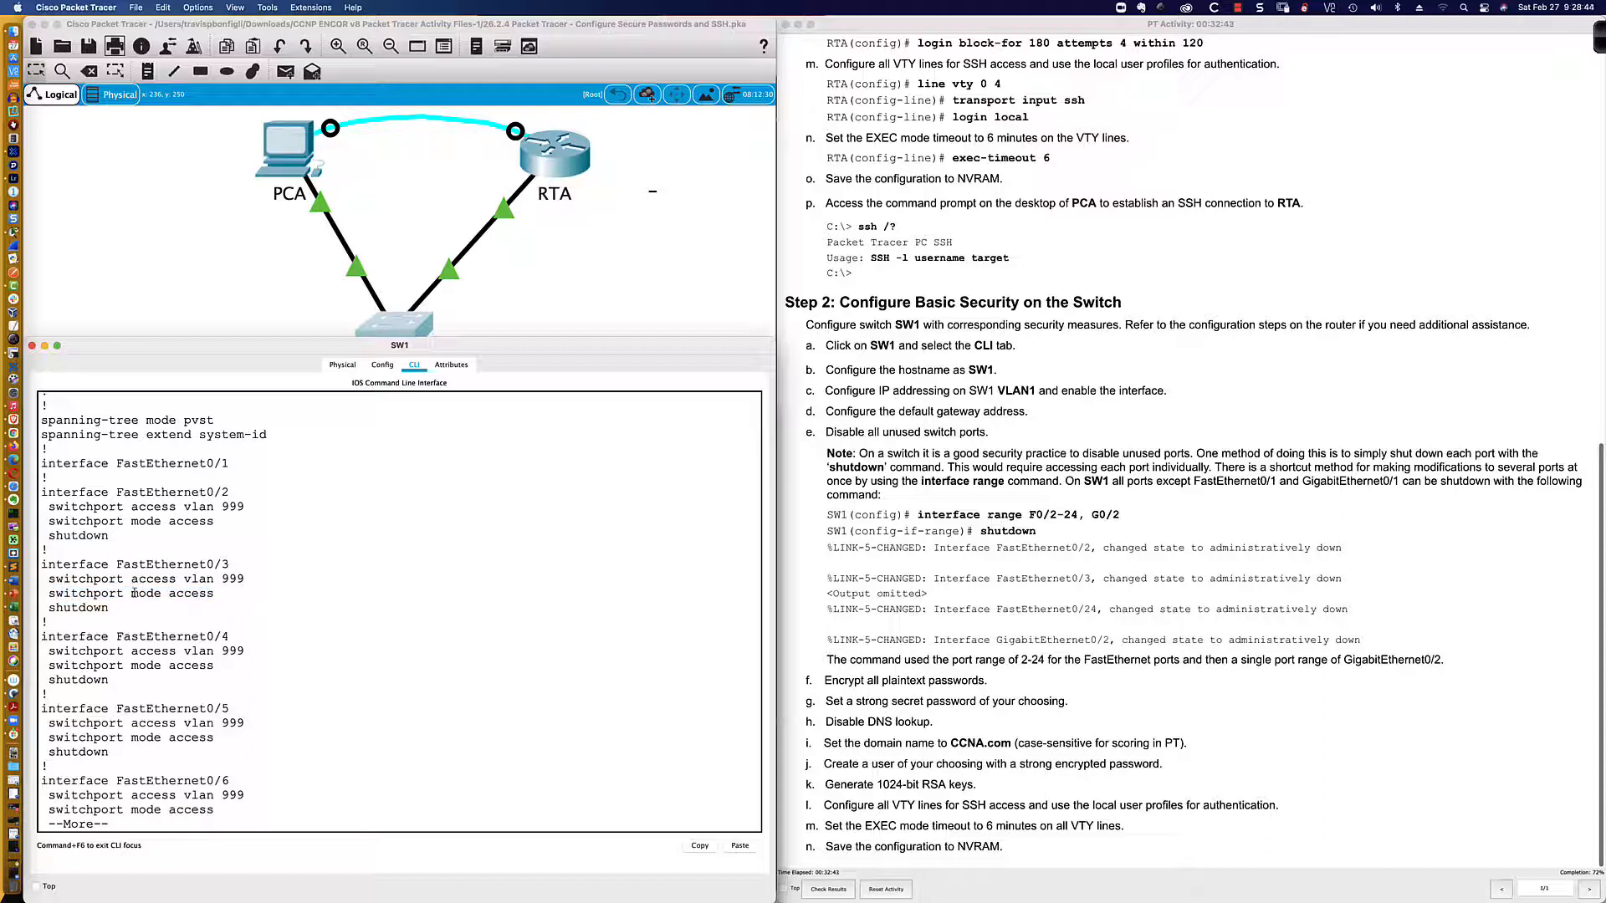
pyautogui.moveTo(246, 579); pyautogui.dragTo(108, 579)
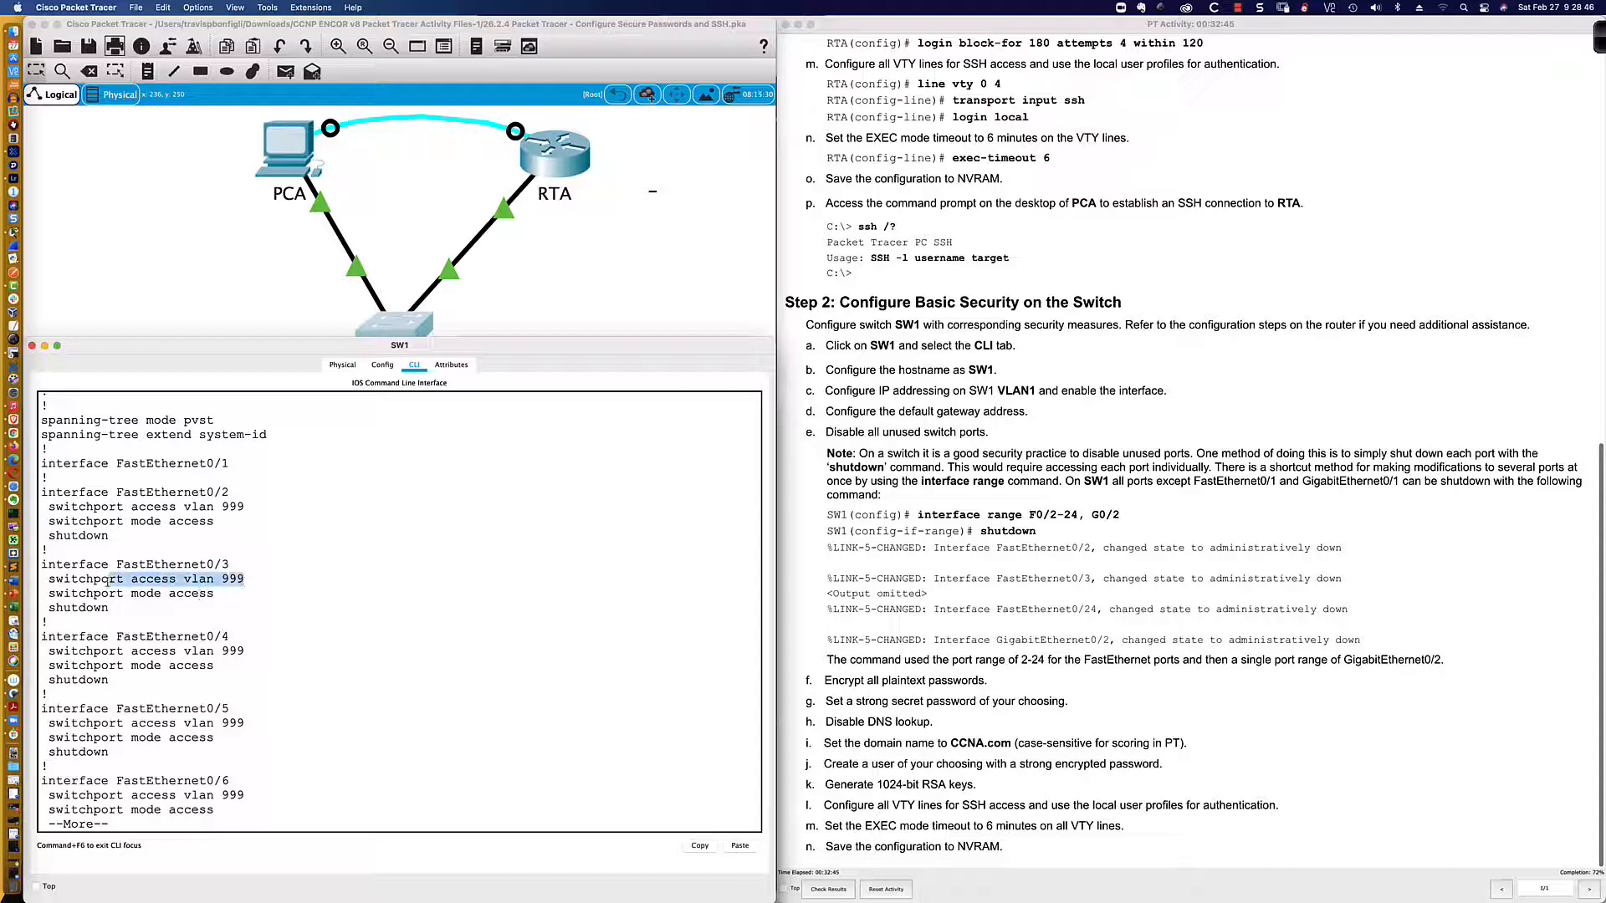
pyautogui.moveTo(214, 593); pyautogui.dragTo(42, 607)
pyautogui.click(119, 606)
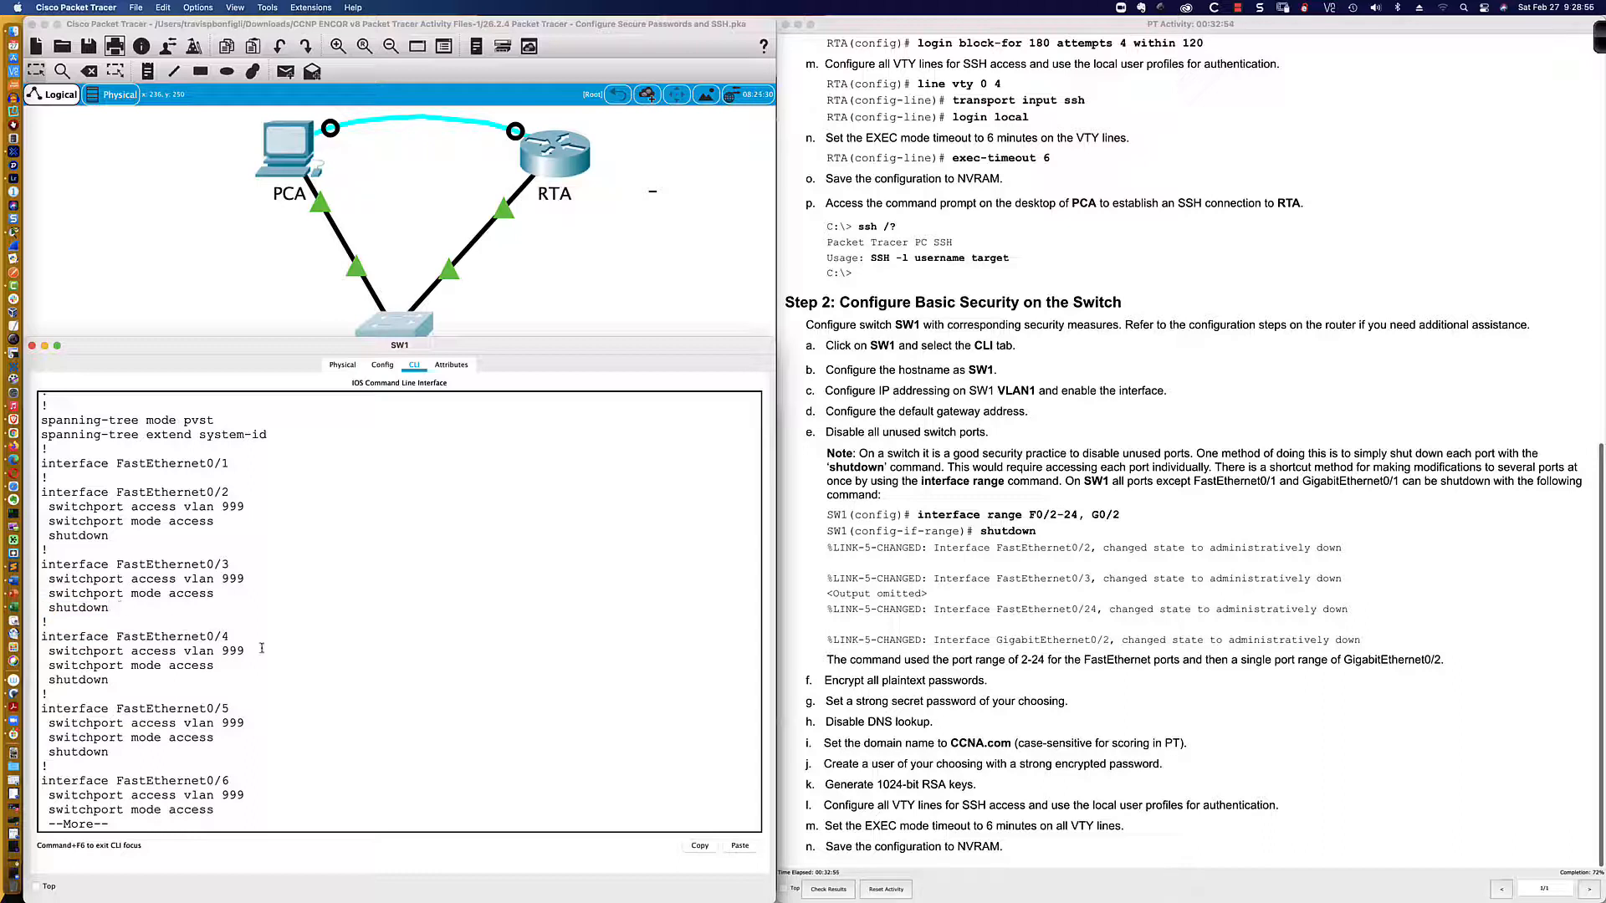
pyautogui.press('space')
pyautogui.press('space')
pyautogui.press('space')
pyautogui.press('space')
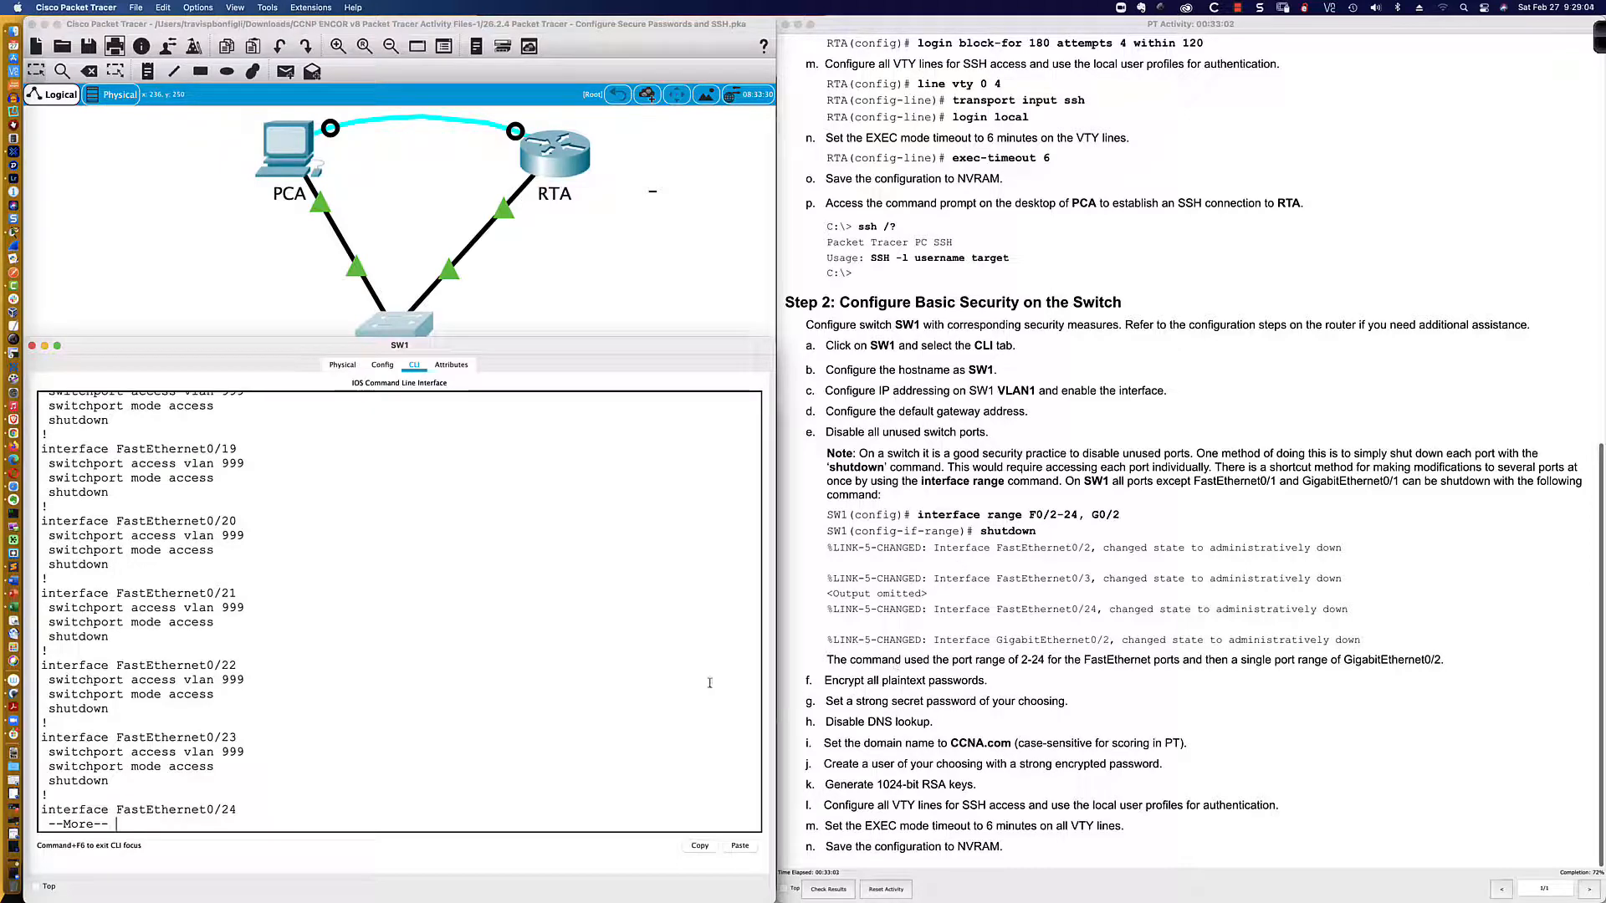
# Step: Return SW1 to global configuration and enable service password-encryption
pyautogui.write('qexit')
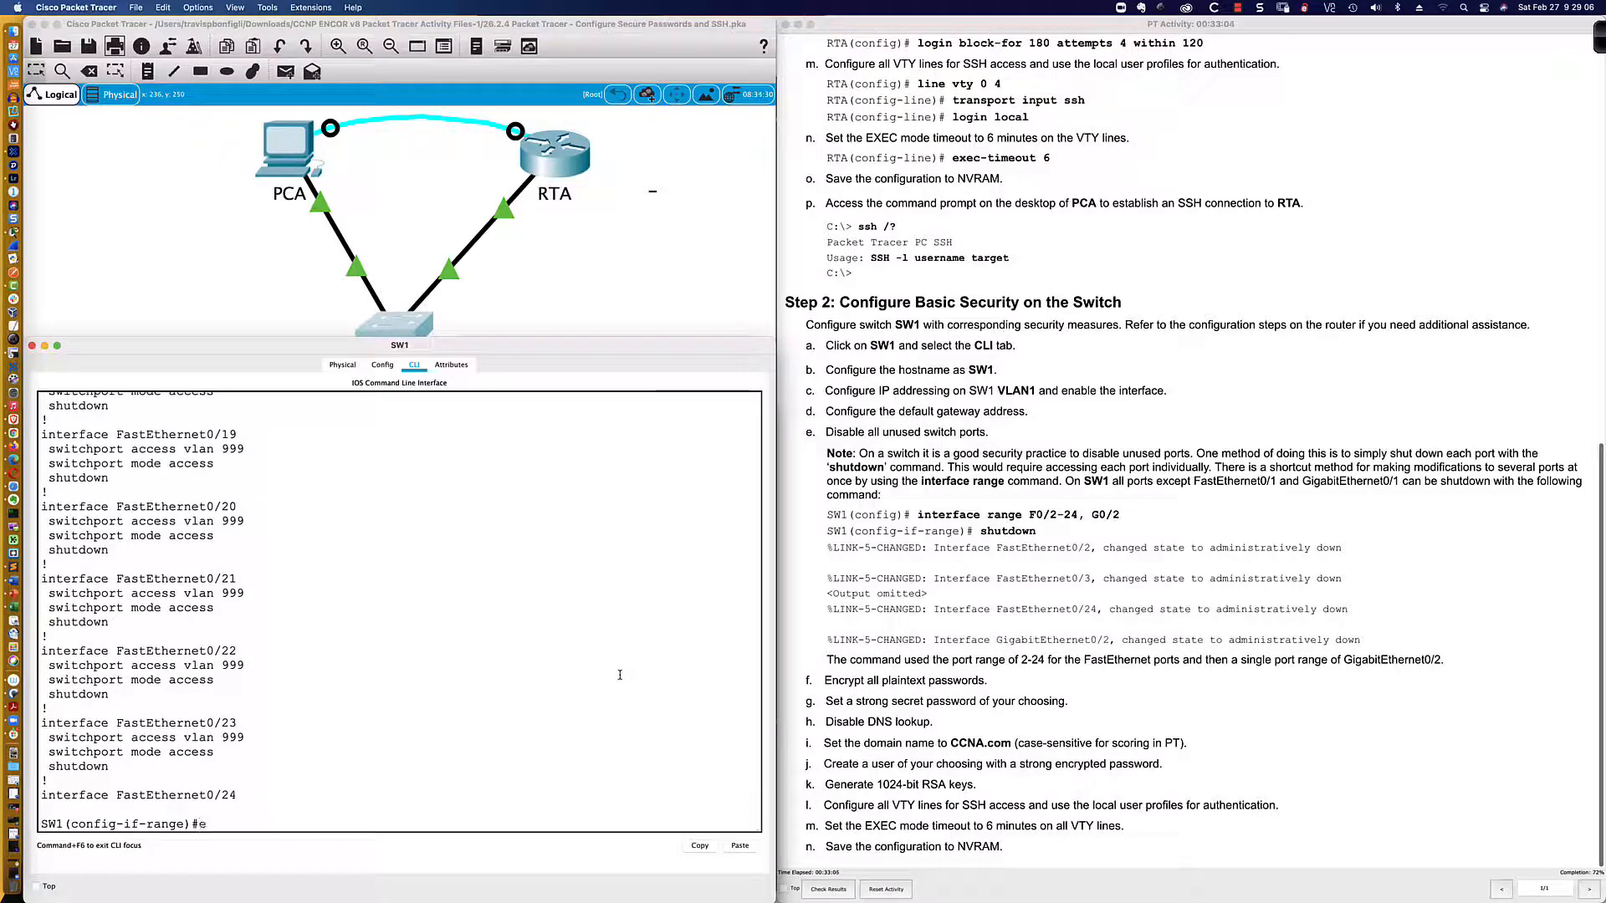
pyautogui.press('Return')
pyautogui.press('Return')
pyautogui.press('Return')
pyautogui.press('Return')
pyautogui.write('service pa')
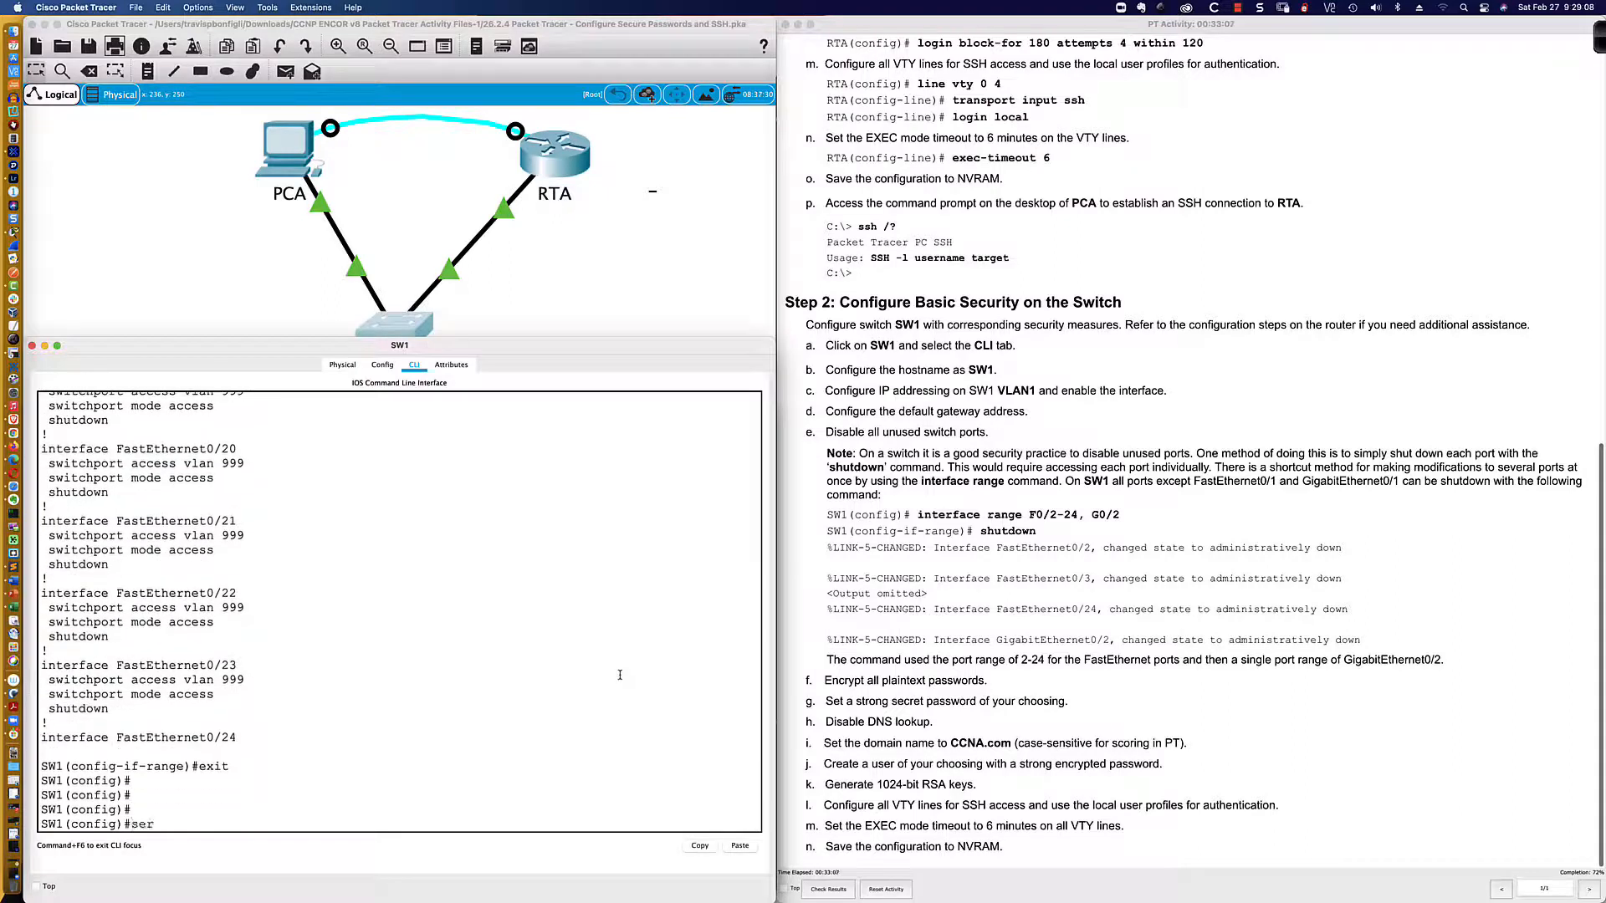
pyautogui.press('Tab')
pyautogui.press('Return')
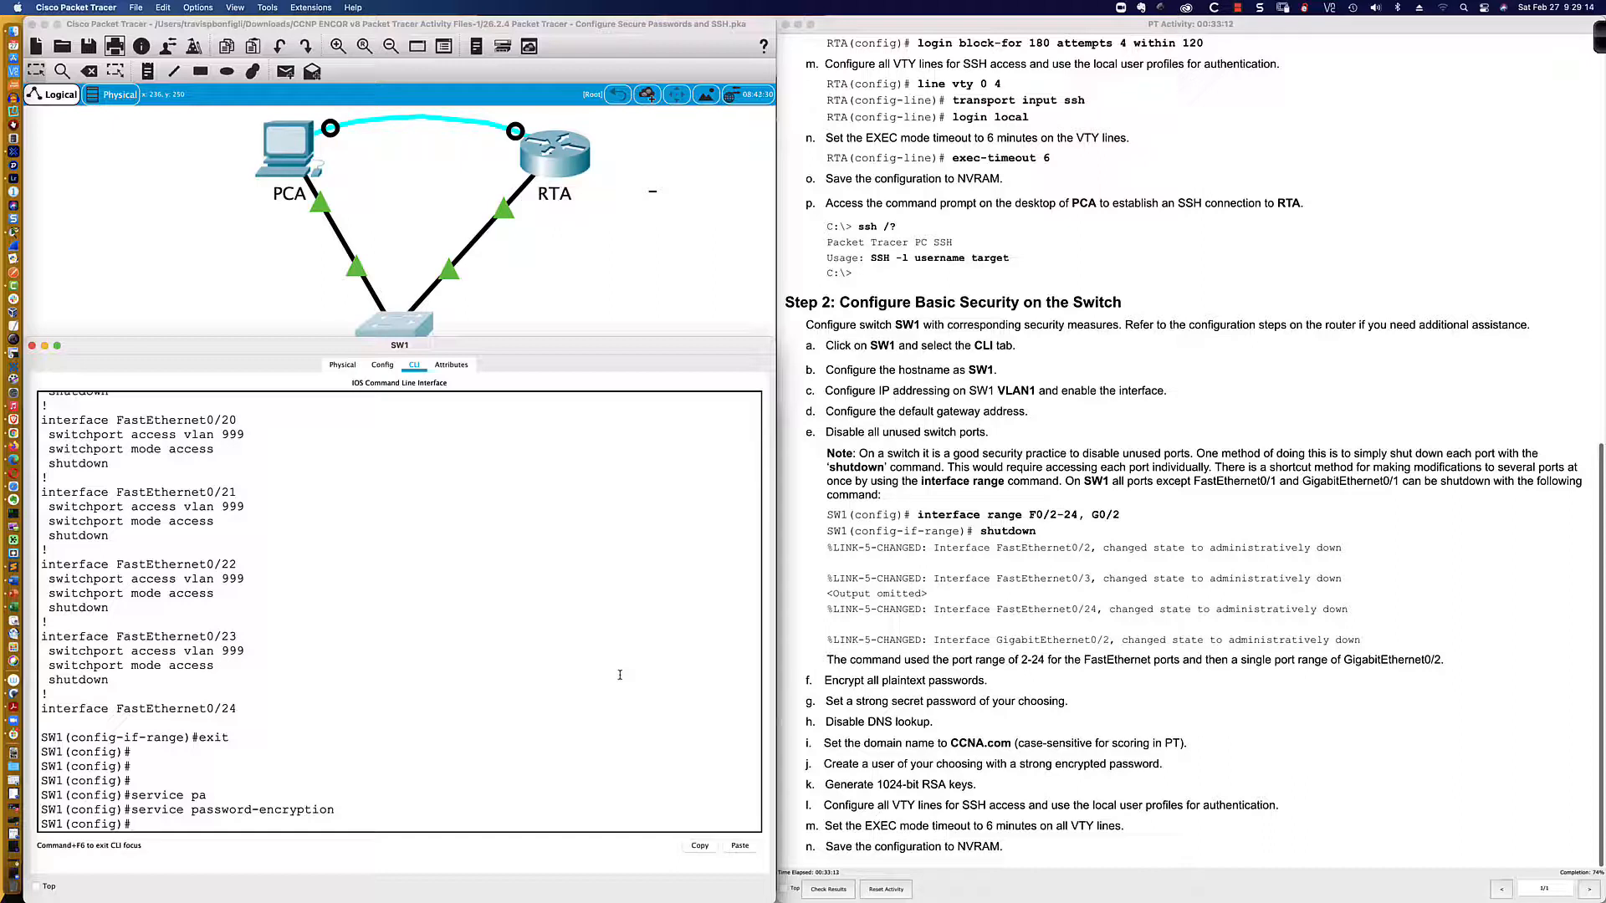
# Step: Set SW1's enable secret password
pyautogui.write('en')
pyautogui.press('Tab')
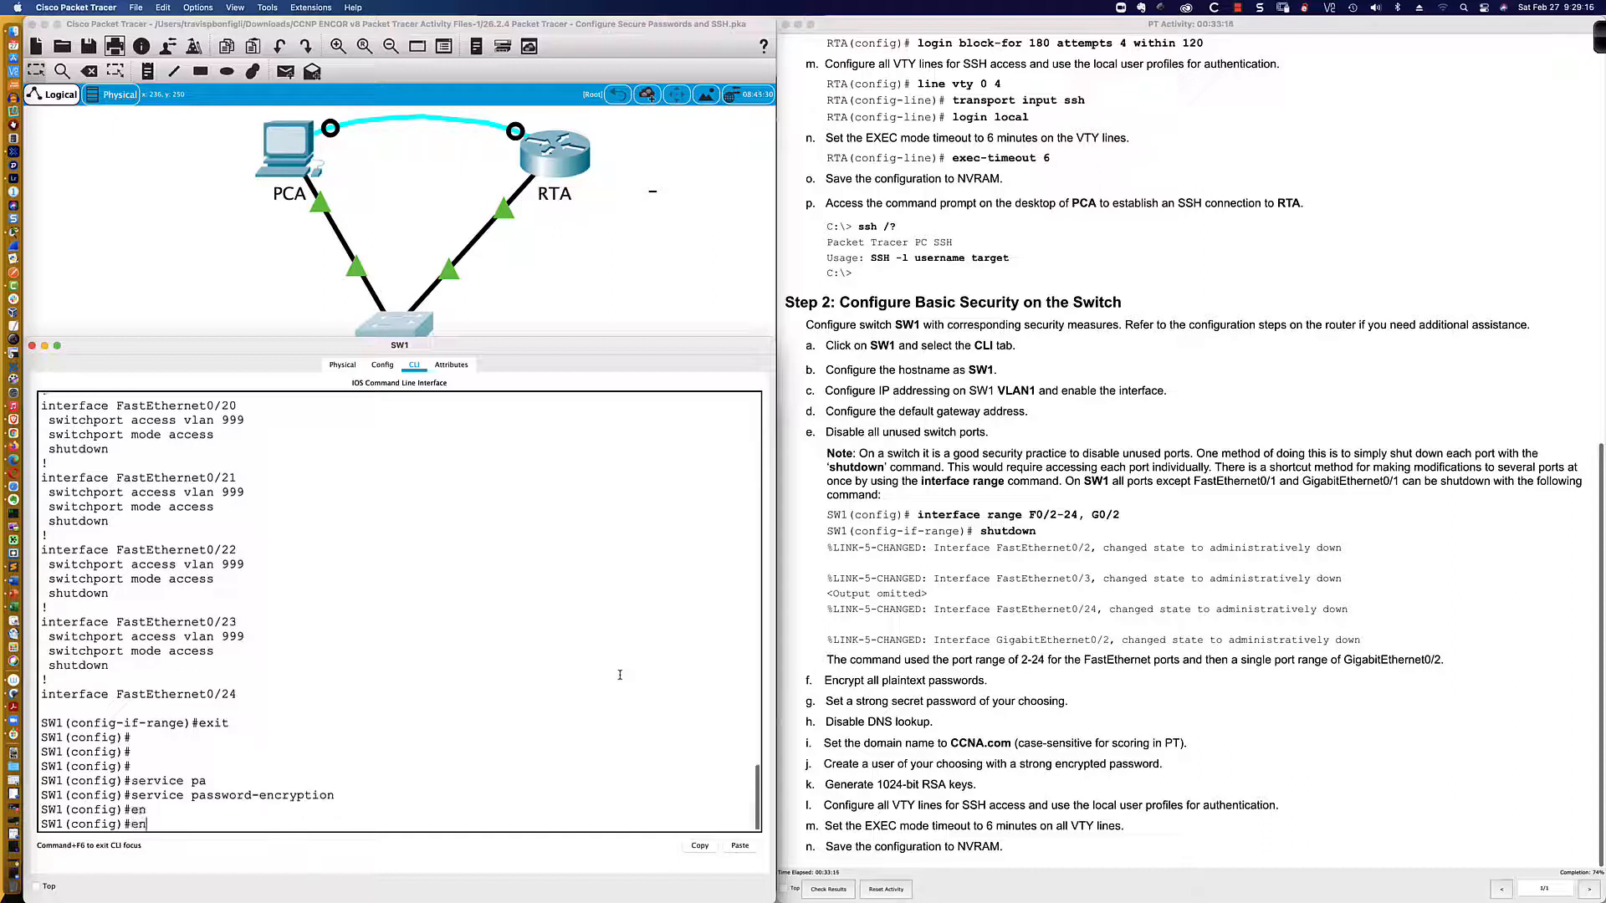
pyautogui.write('a')
pyautogui.press('Tab')
pyautogui.write('sec')
pyautogui.press('Tab')
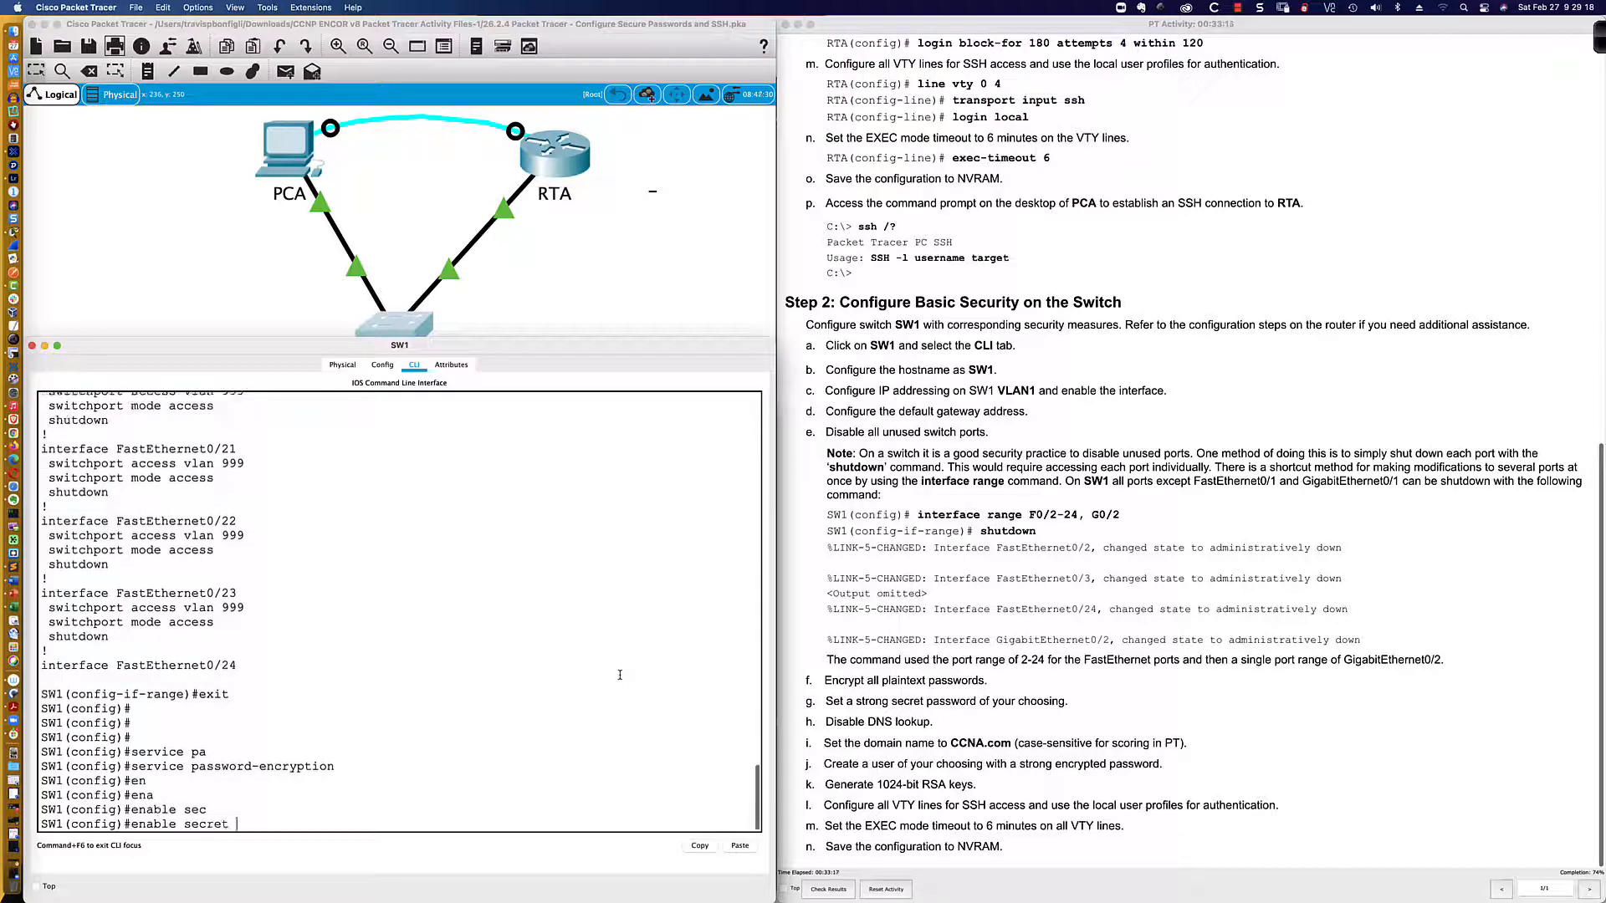
pyautogui.write('abc123')
pyautogui.press('Return')
pyautogui.press('Return')
pyautogui.press('Return')
pyautogui.press('Return')
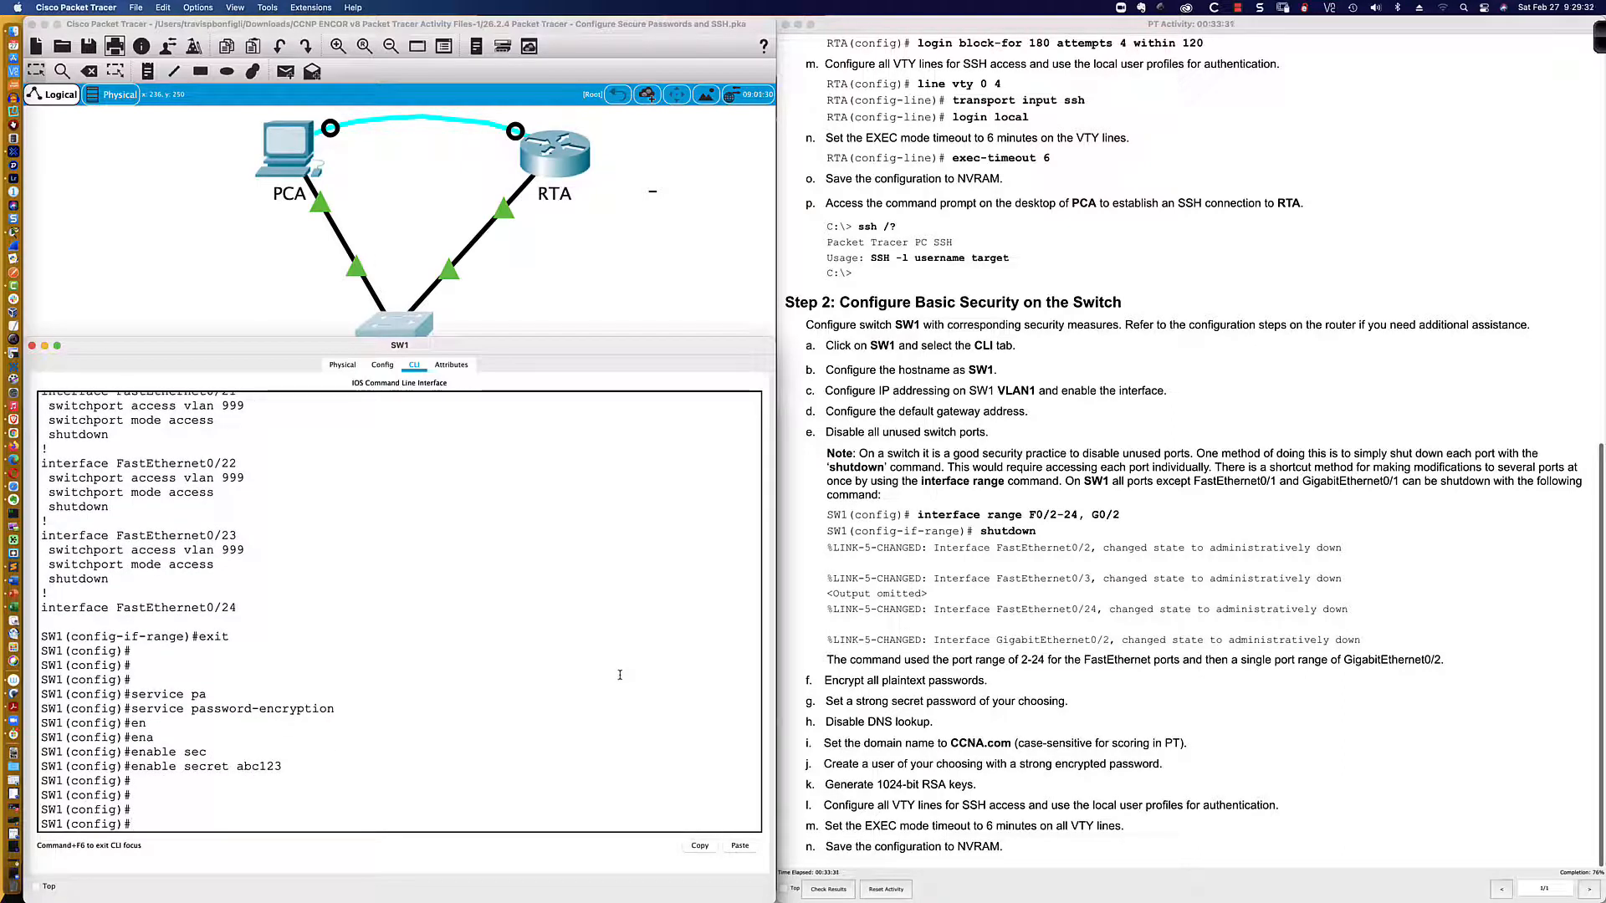
# Step: Check '?' help for a 'security' command, then erase it and clear the prompt
pyautogui.write('security >')
pyautogui.press('BackSpace')
pyautogui.write('?')
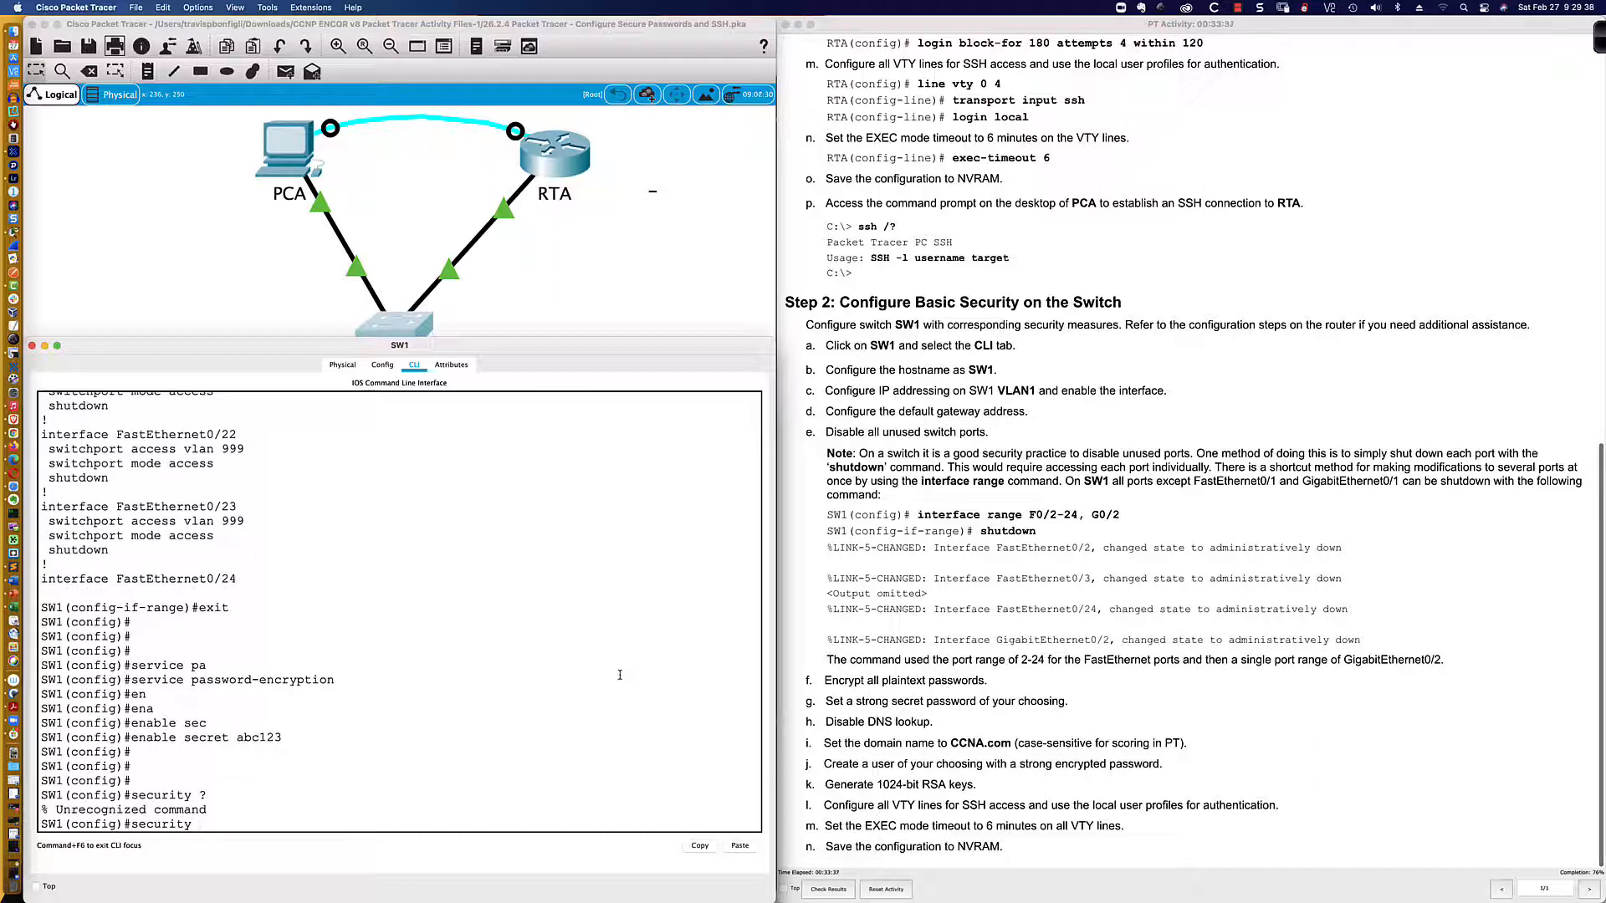
pyautogui.press('BackSpace')
pyautogui.press('BackSpace')
pyautogui.press('BackSpace')
pyautogui.press('BackSpace')
pyautogui.press('BackSpace')
pyautogui.press('BackSpace')
pyautogui.press('BackSpace')
pyautogui.press('Return')
pyautogui.press('Return')
pyautogui.press('Return')
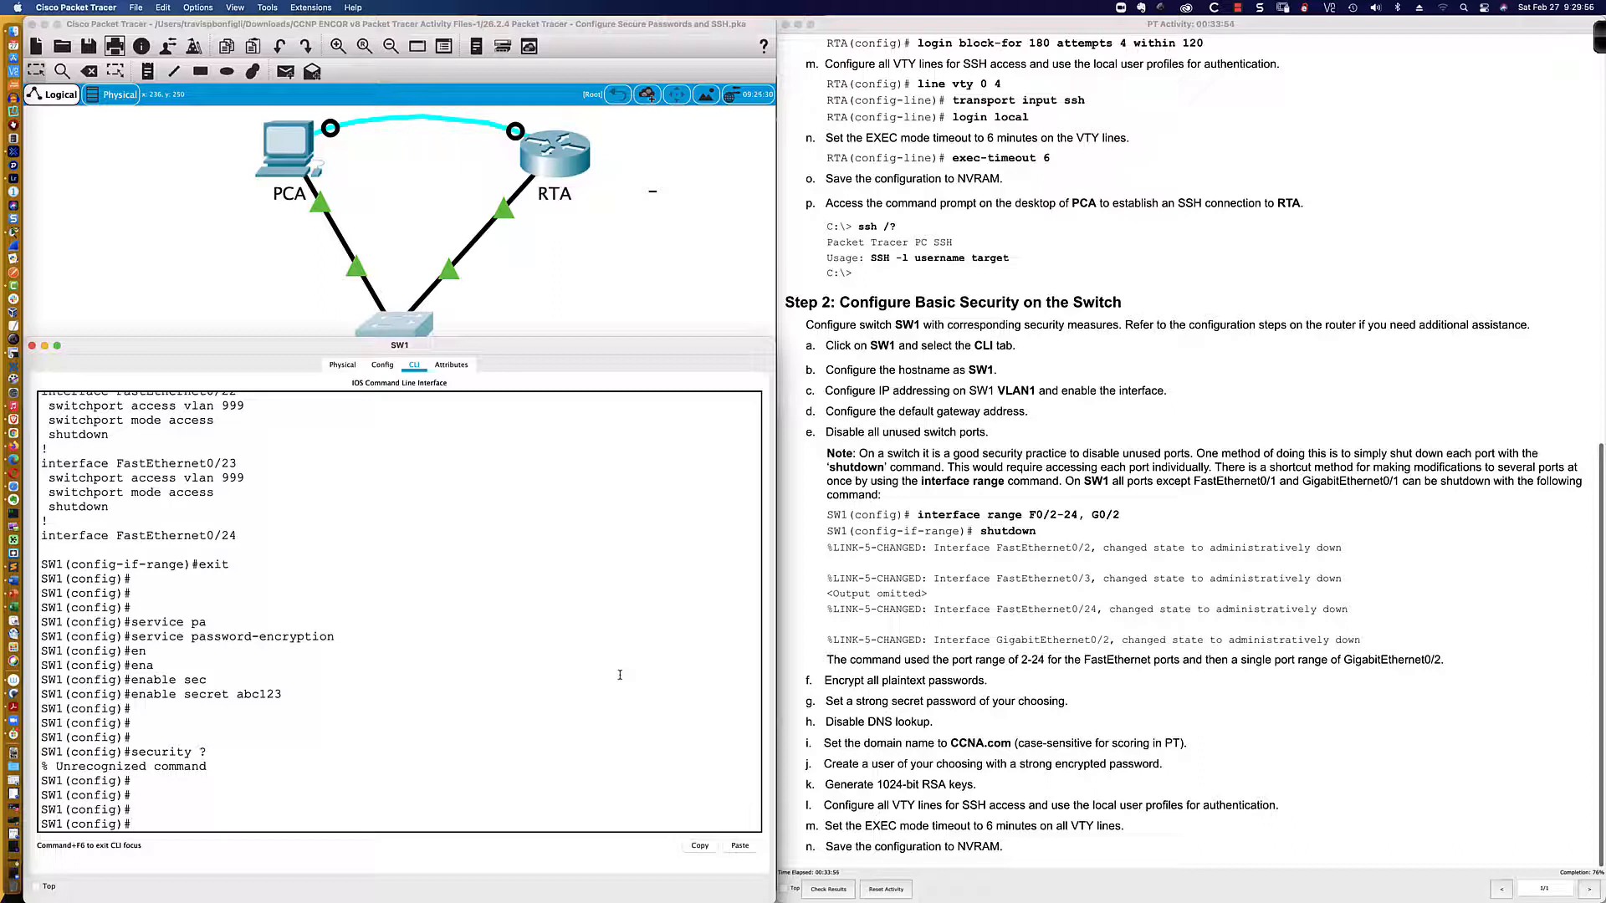
# Step: Set SW1's domain name to CCNA.com and disable DNS lookup
pyautogui.write('ip domain-name CCNA.com')
pyautogui.press('Return')
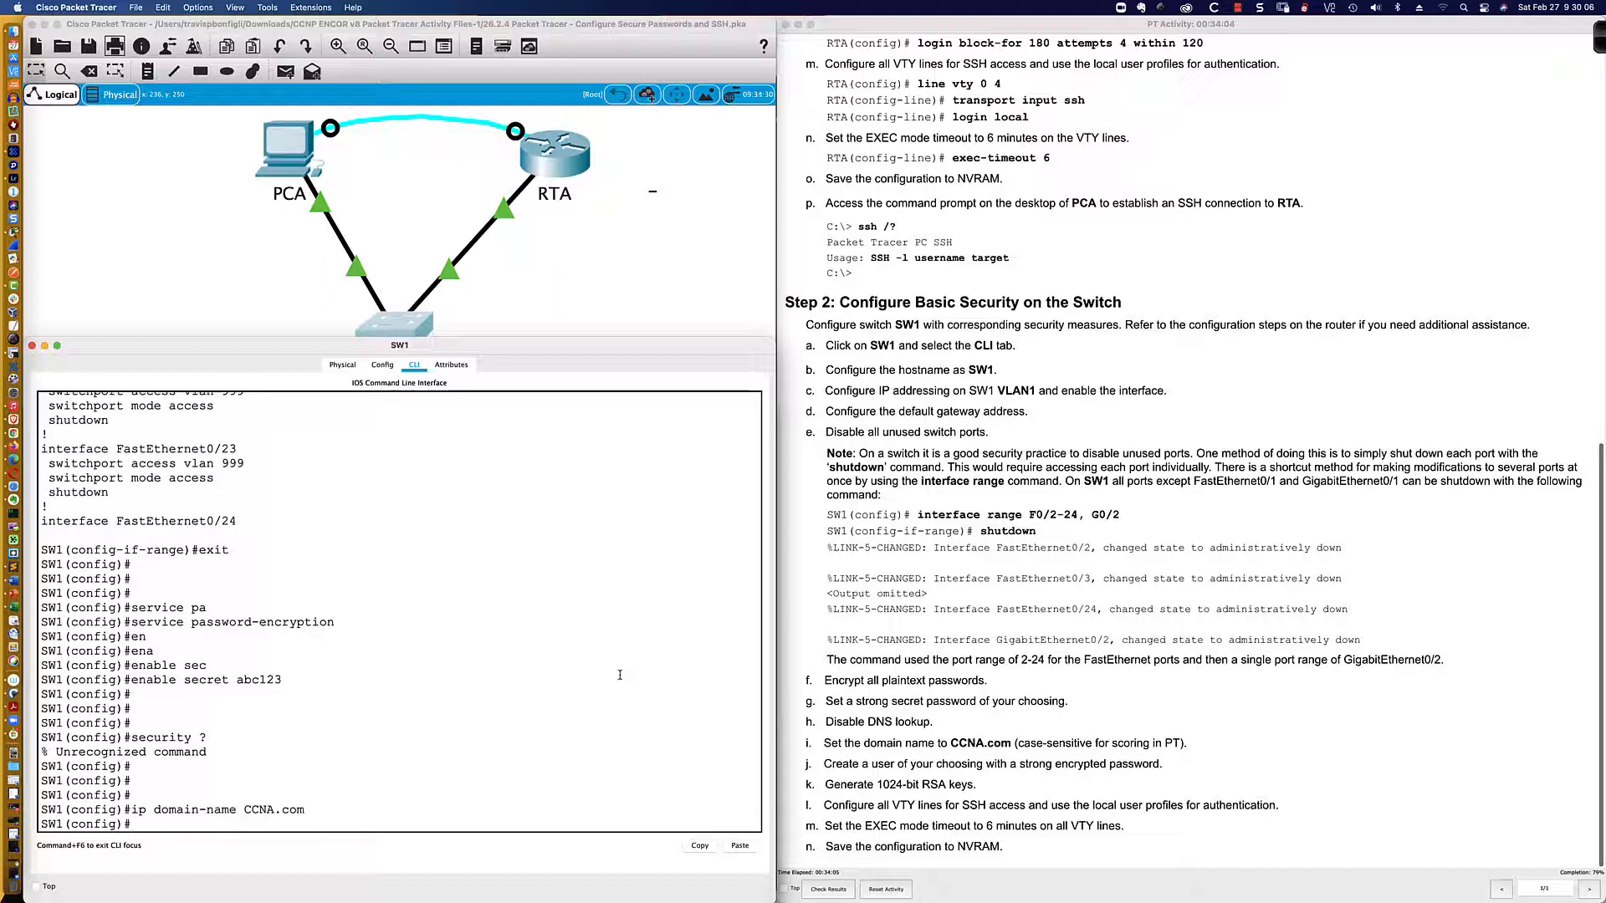
pyautogui.write('no ip domain-look')
pyautogui.press('Return')
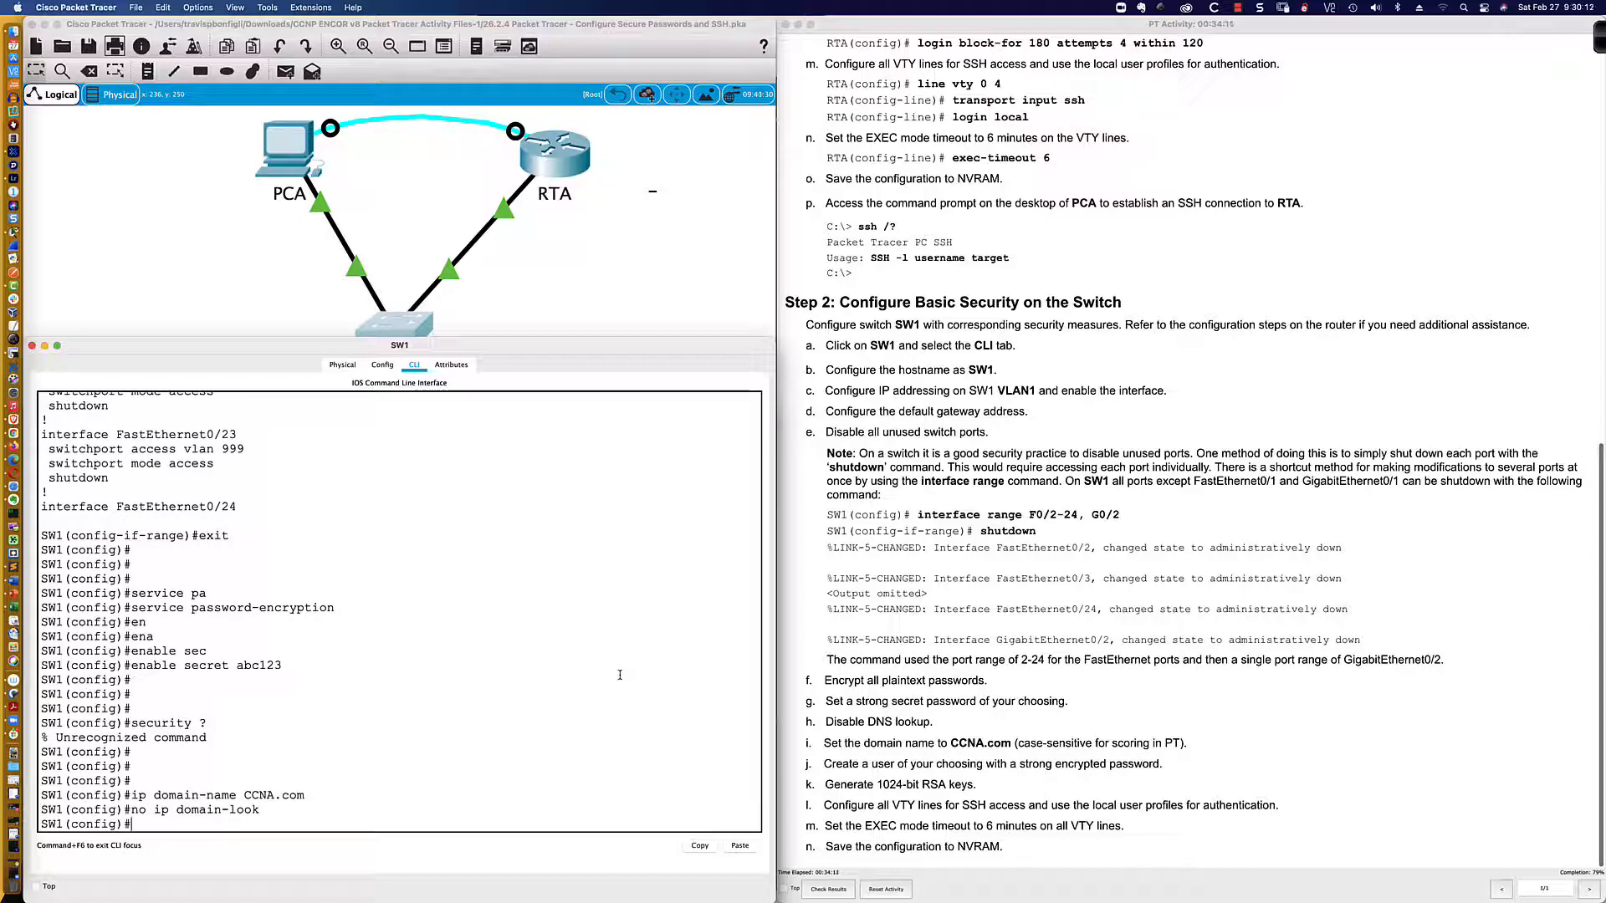
# Step: Generate 1024-bit RSA keys with 'crypto key generate rsa'
pyautogui.write('cryp')
pyautogui.press('Tab')
pyautogui.write('key gener')
pyautogui.press('Tab')
pyautogui.write('rsa')
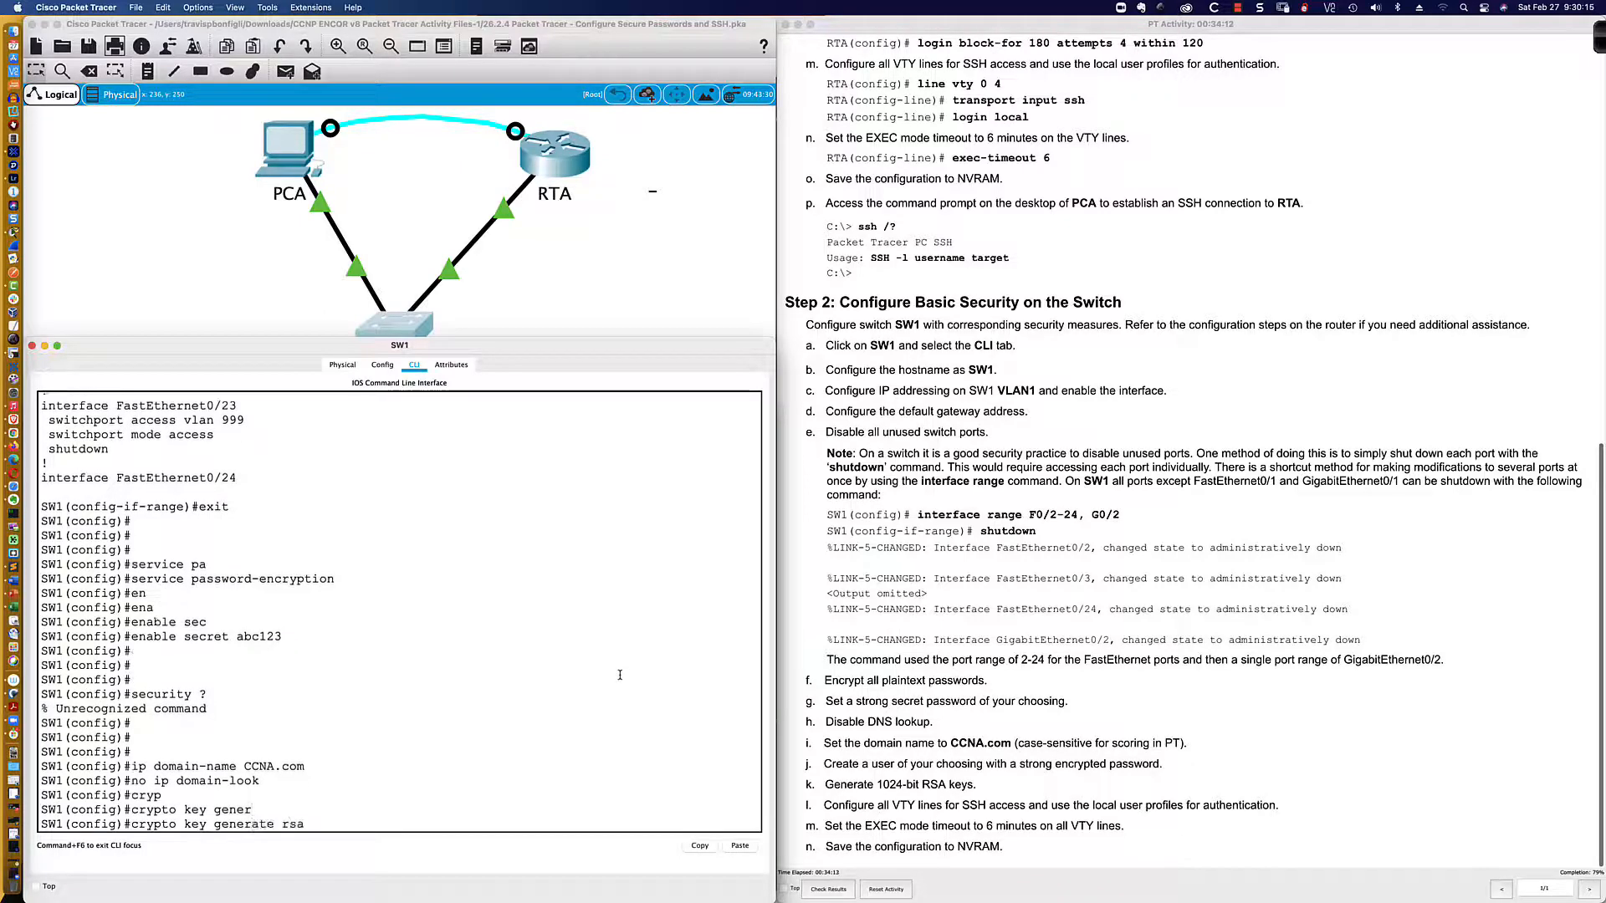
pyautogui.press('Return')
pyautogui.write('1024')
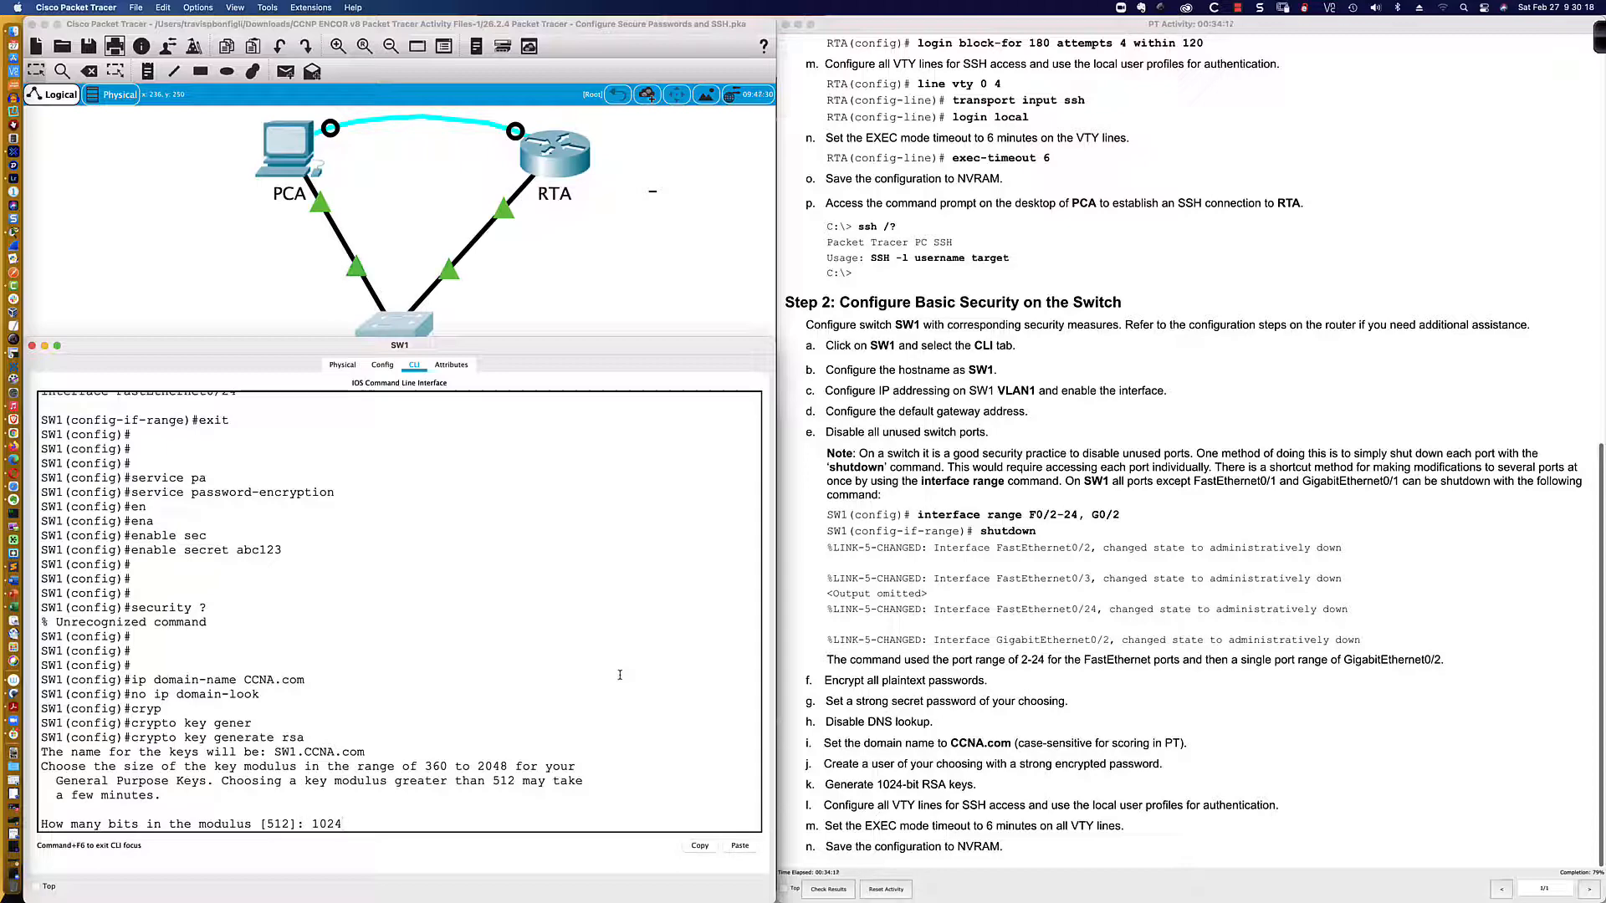
pyautogui.press('Return')
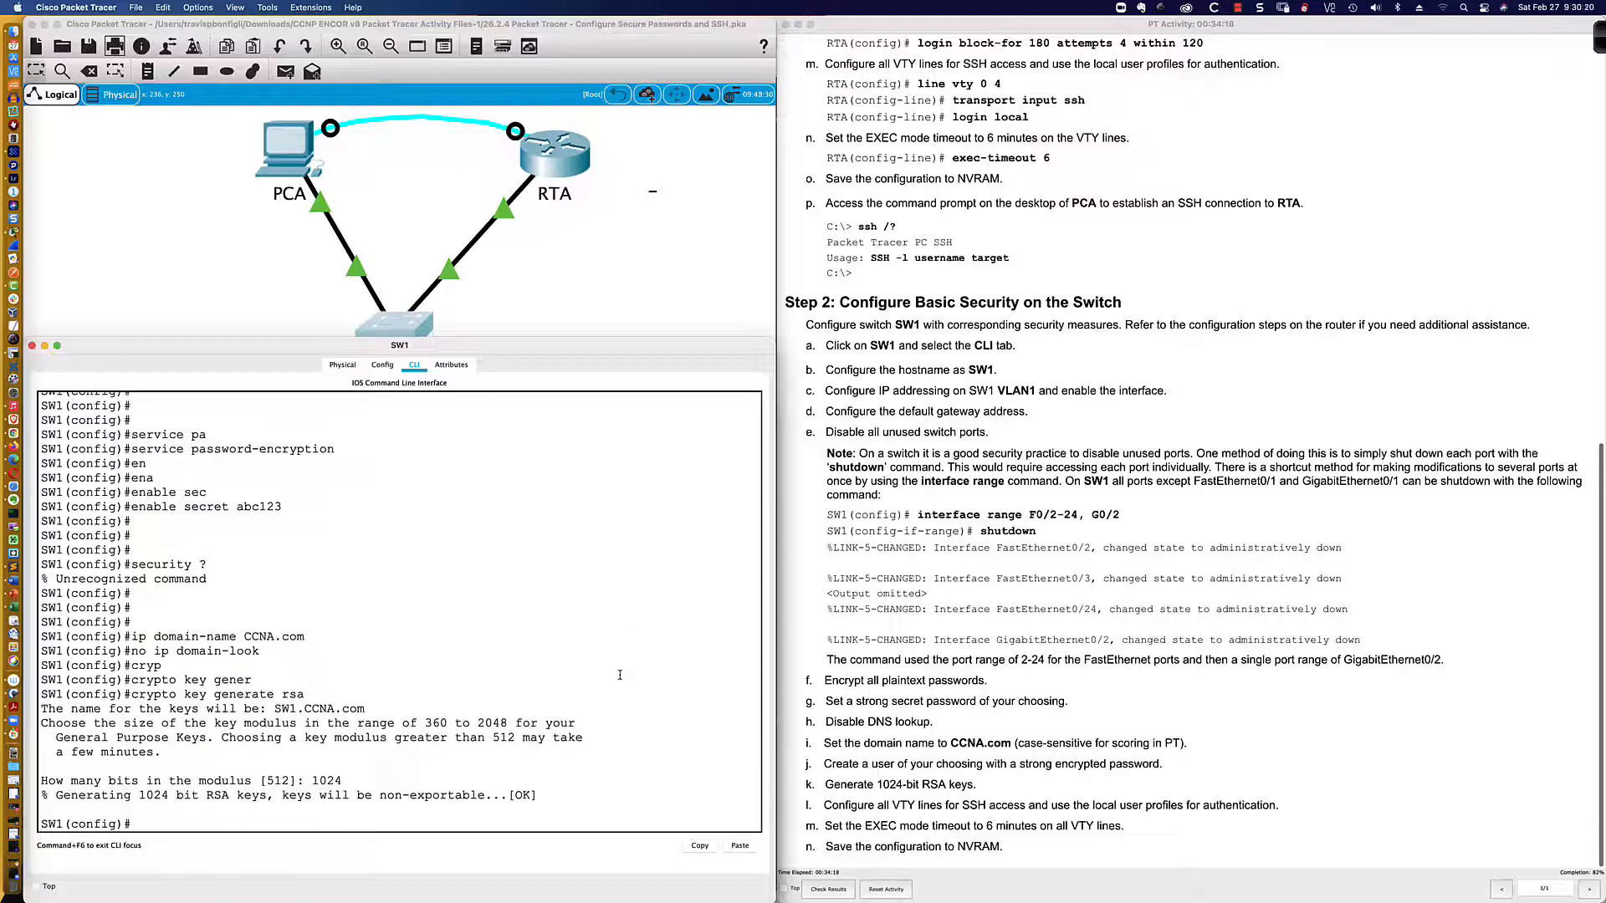
pyautogui.press('Return')
pyautogui.press('Return')
pyautogui.press('Return')
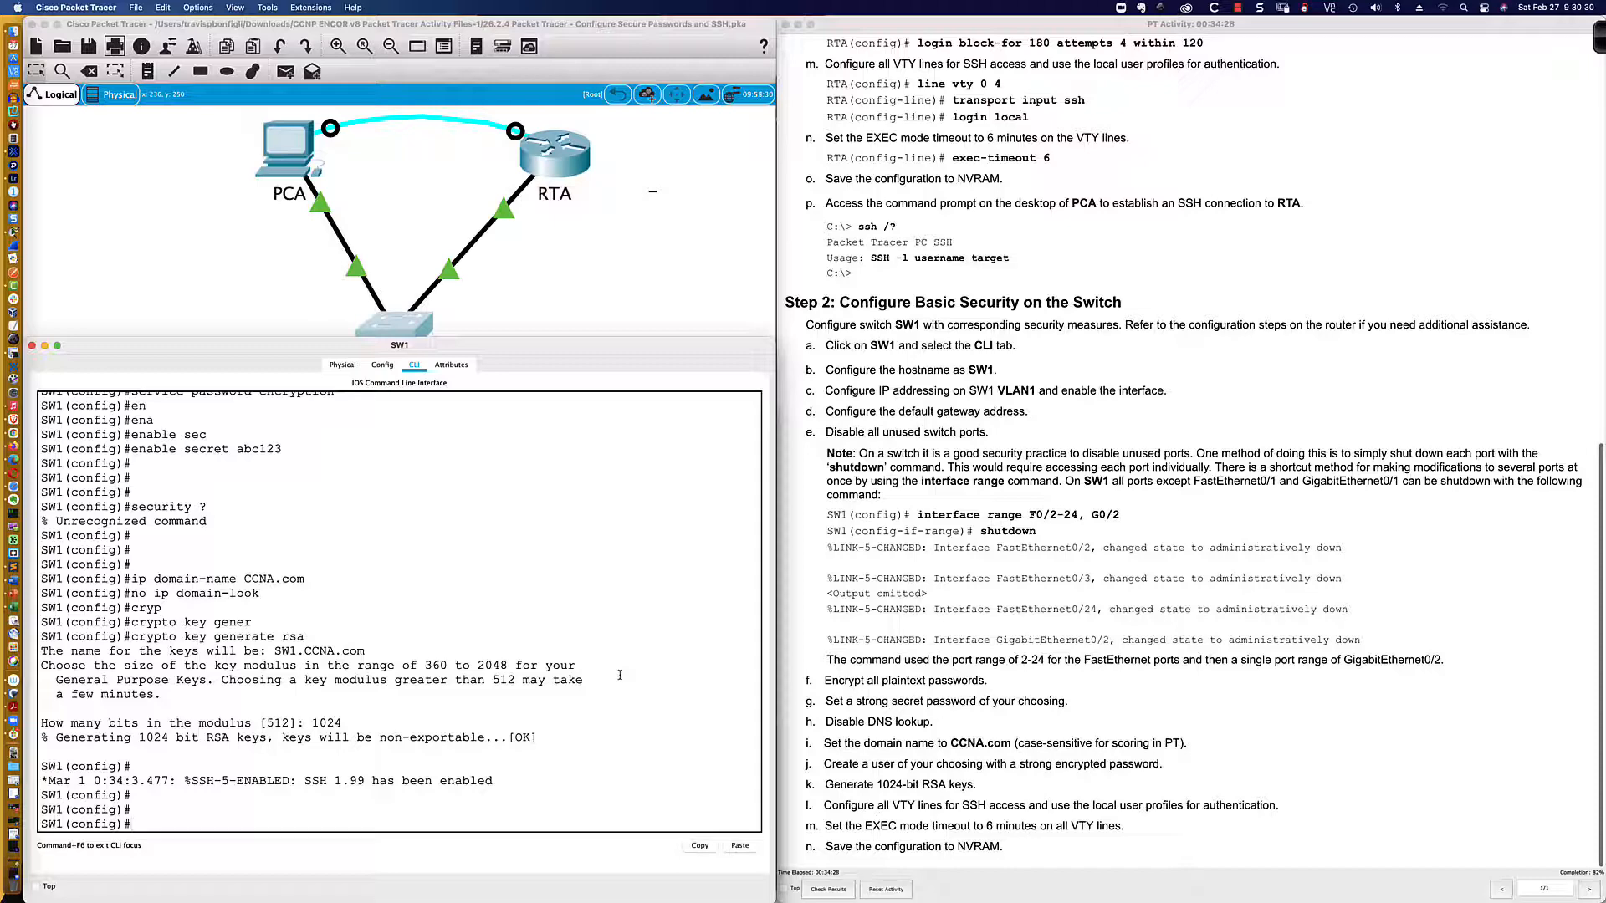
# Step: Show SW1's current VTY settings, then set lines 0–15 to 'login local'
pyautogui.write('do sh run | sec line vty')
pyautogui.press('Return')
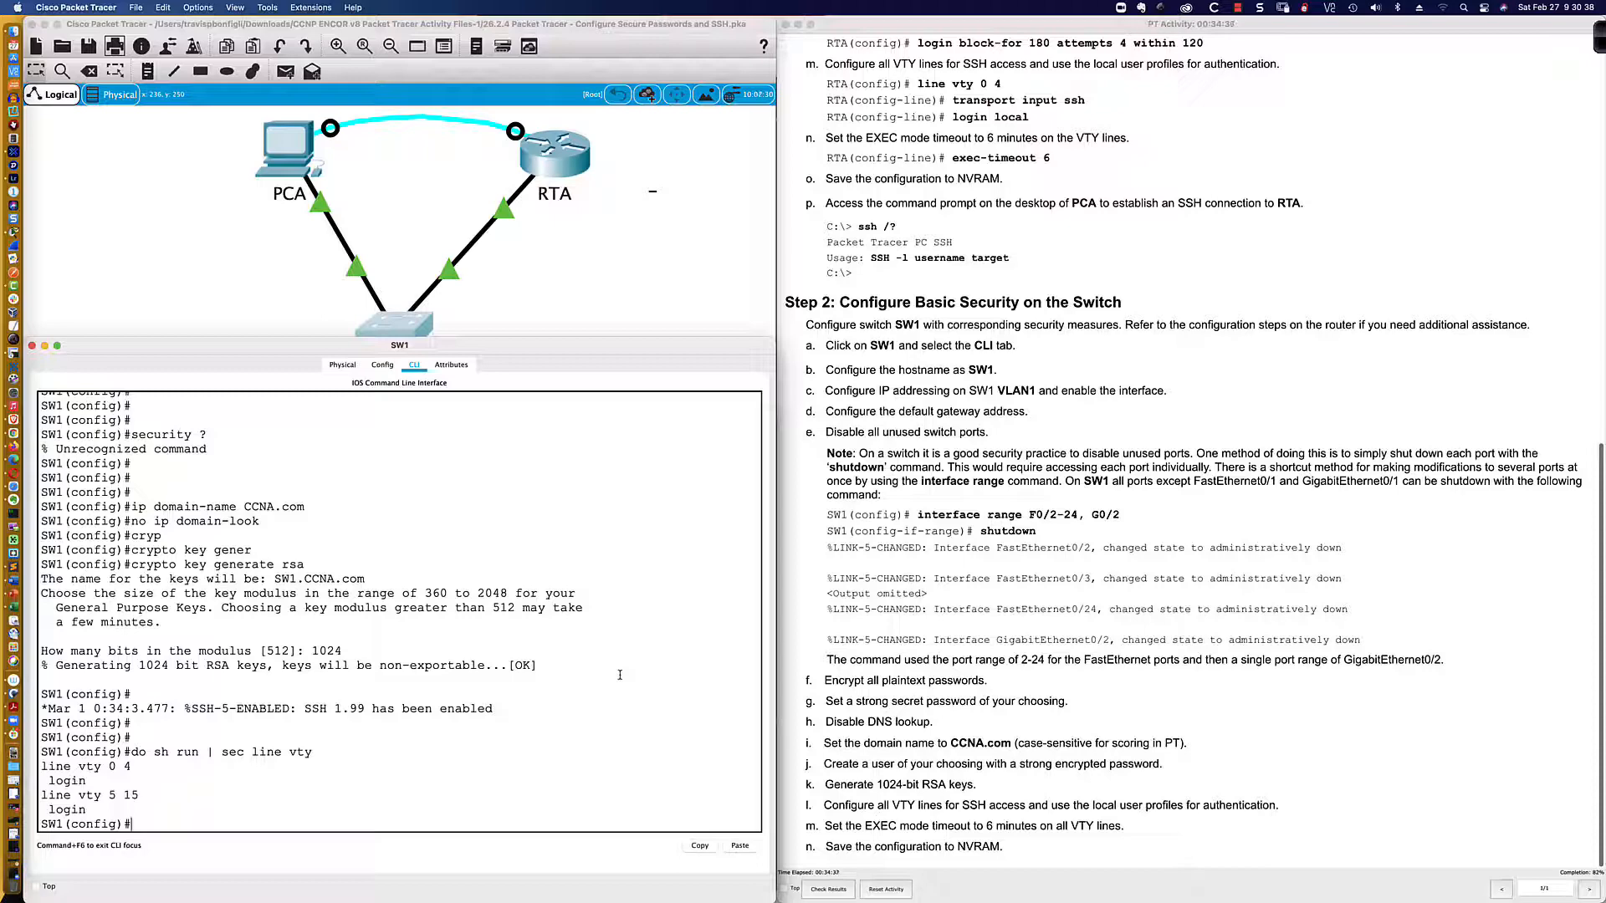
pyautogui.write('line vty 0 15')
pyautogui.press('Return')
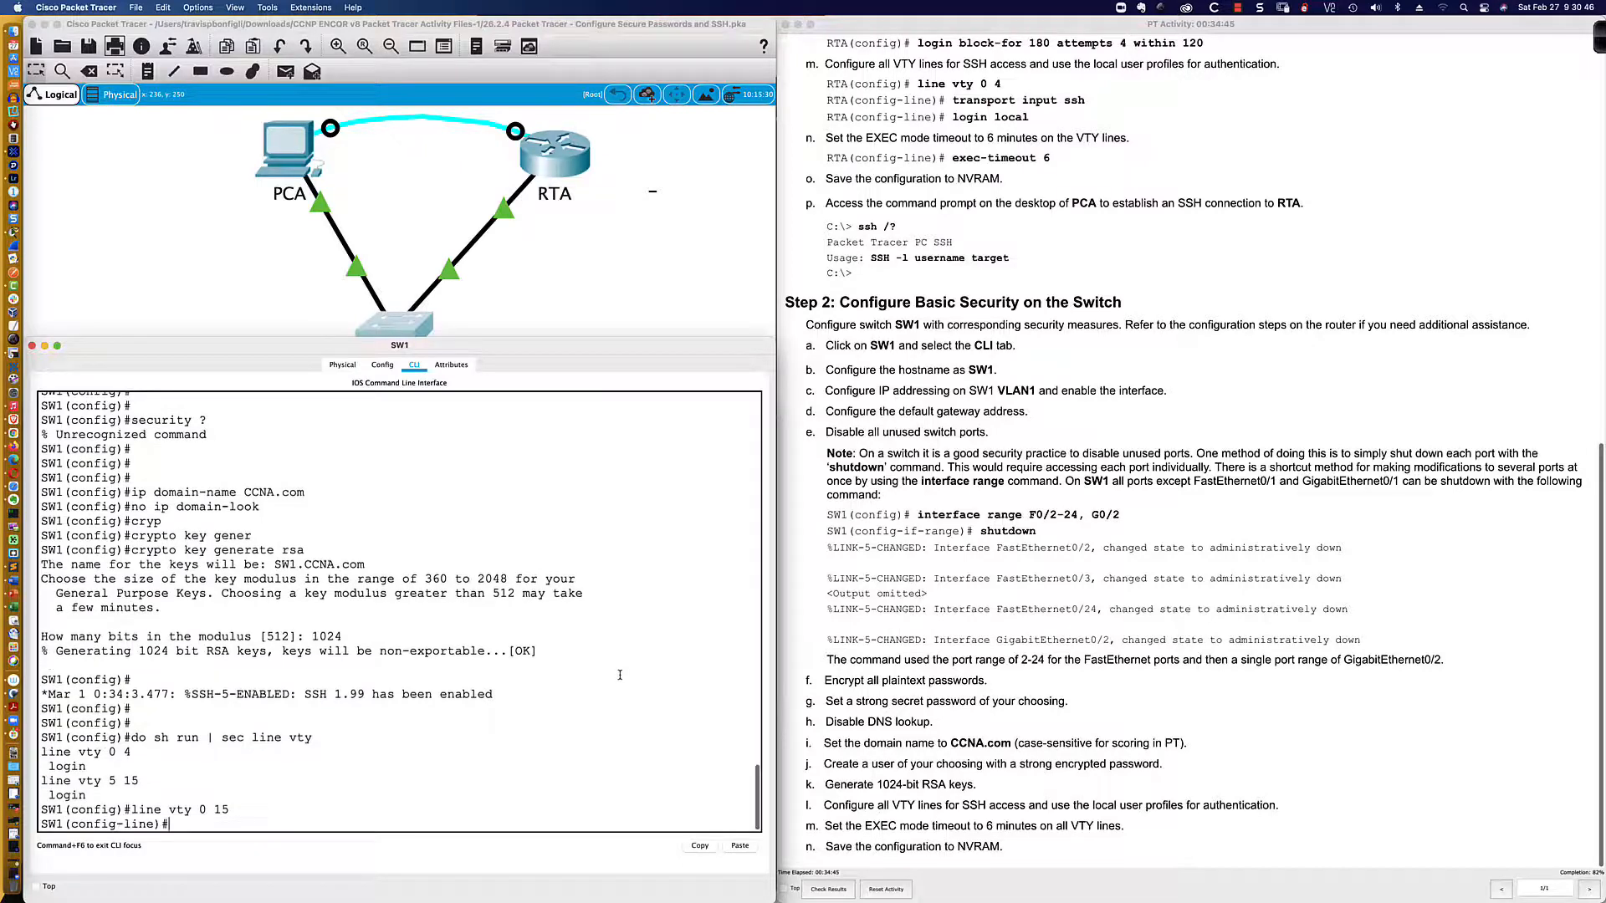
pyautogui.write('login local')
pyautogui.press('Return')
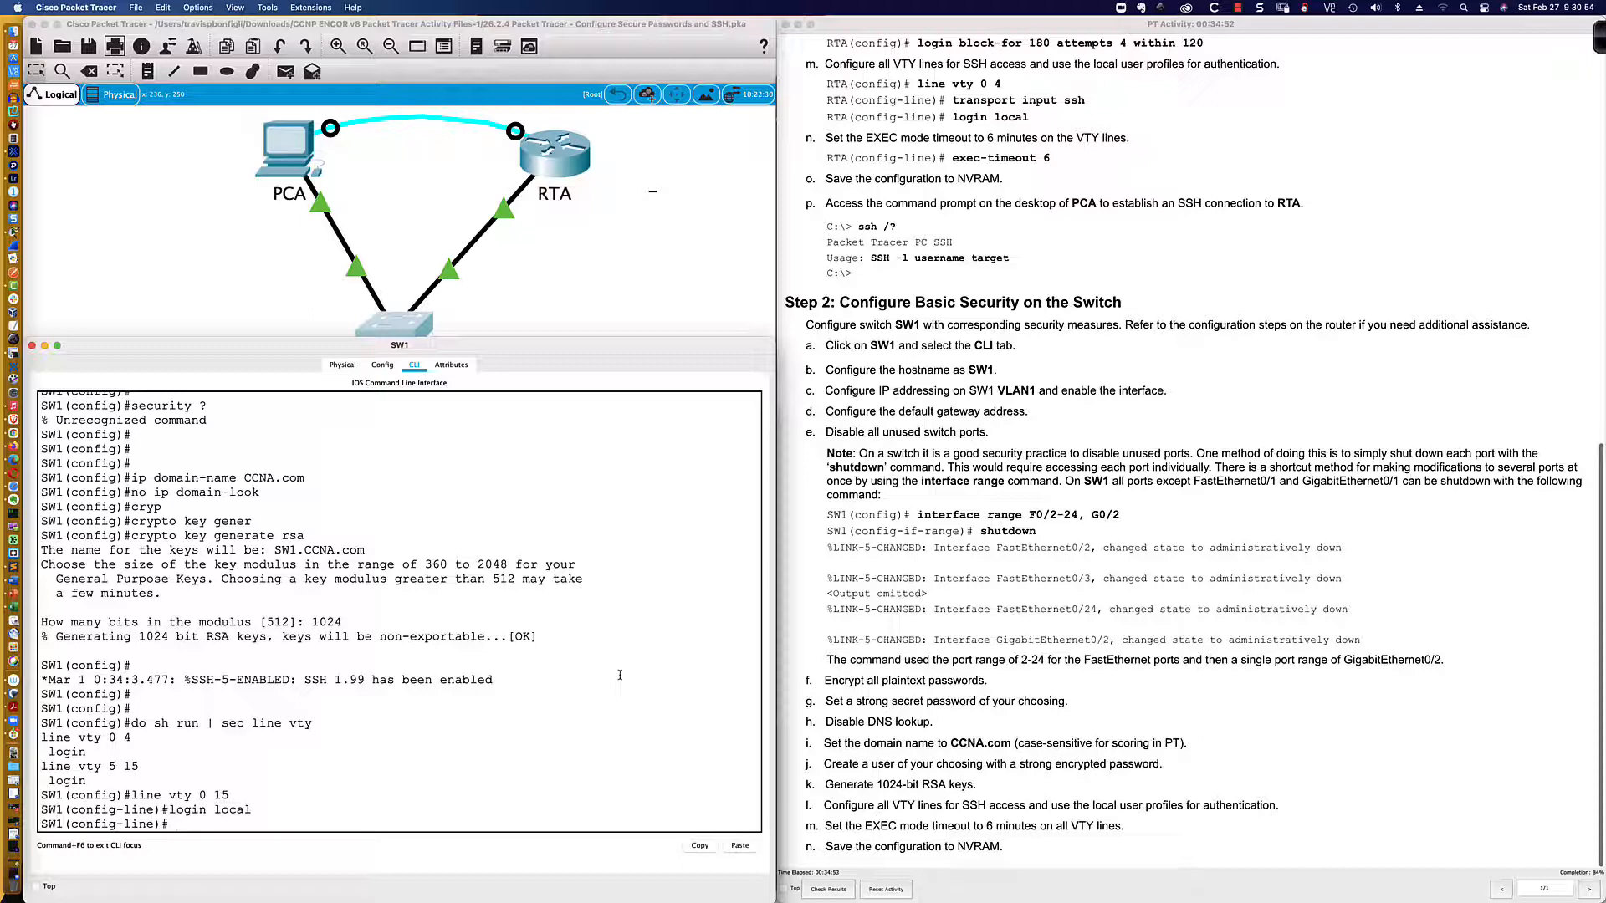
# Step: Restrict the VTY lines to SSH input with a 6-minute exec timeout, then end
pyautogui.write('trans')
pyautogui.press('Tab')
pyautogui.write('in')
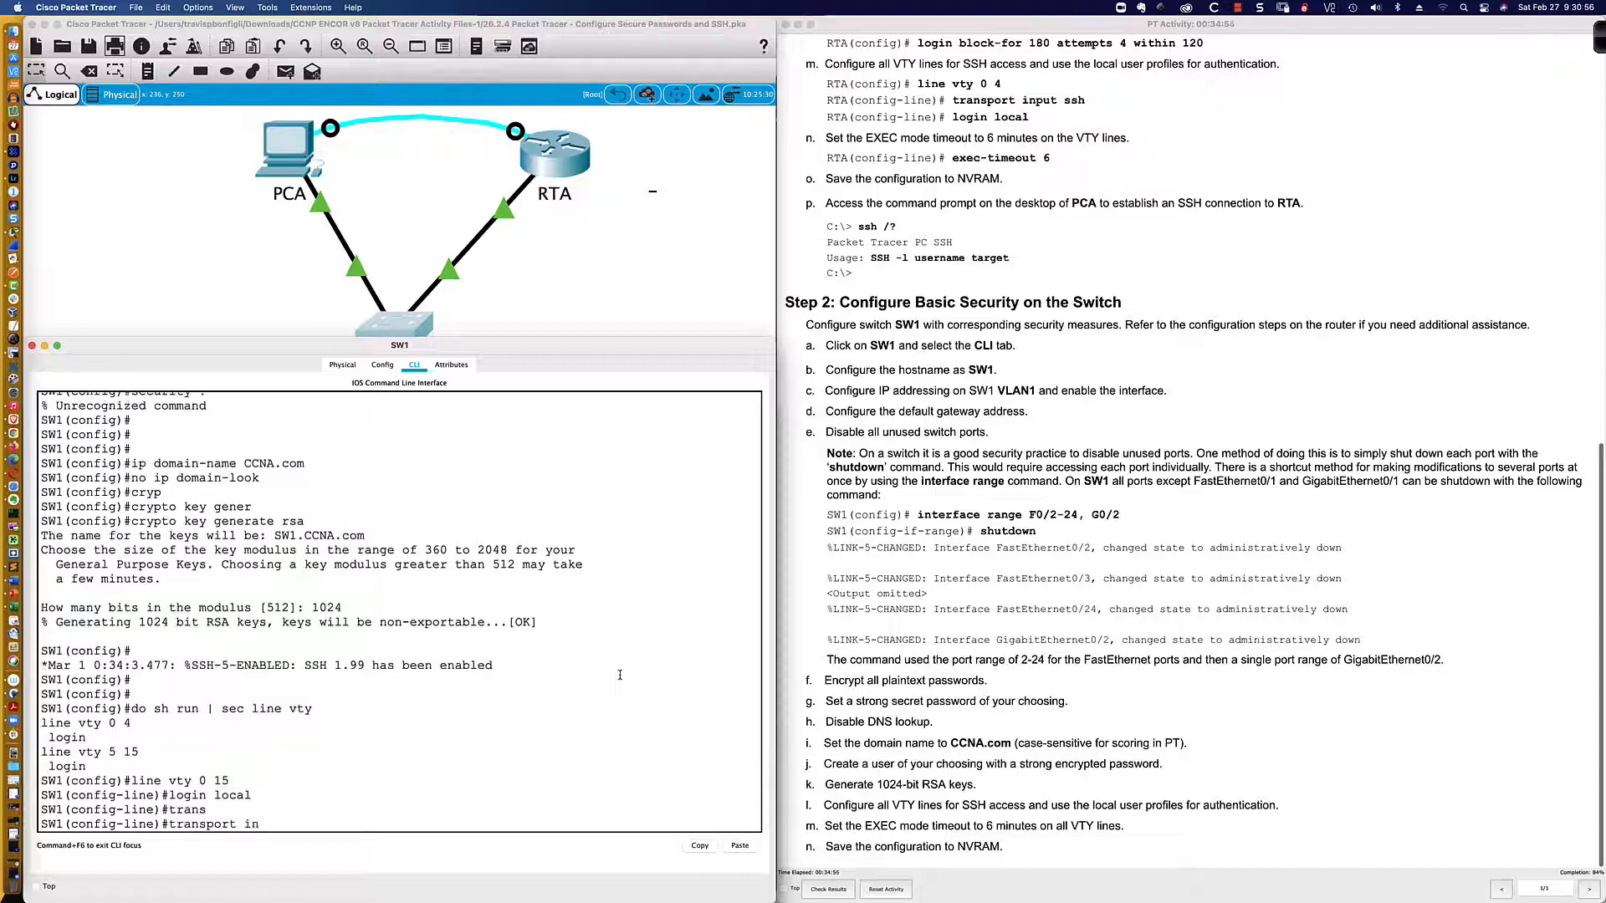
pyautogui.write('put ssh')
pyautogui.press('Return')
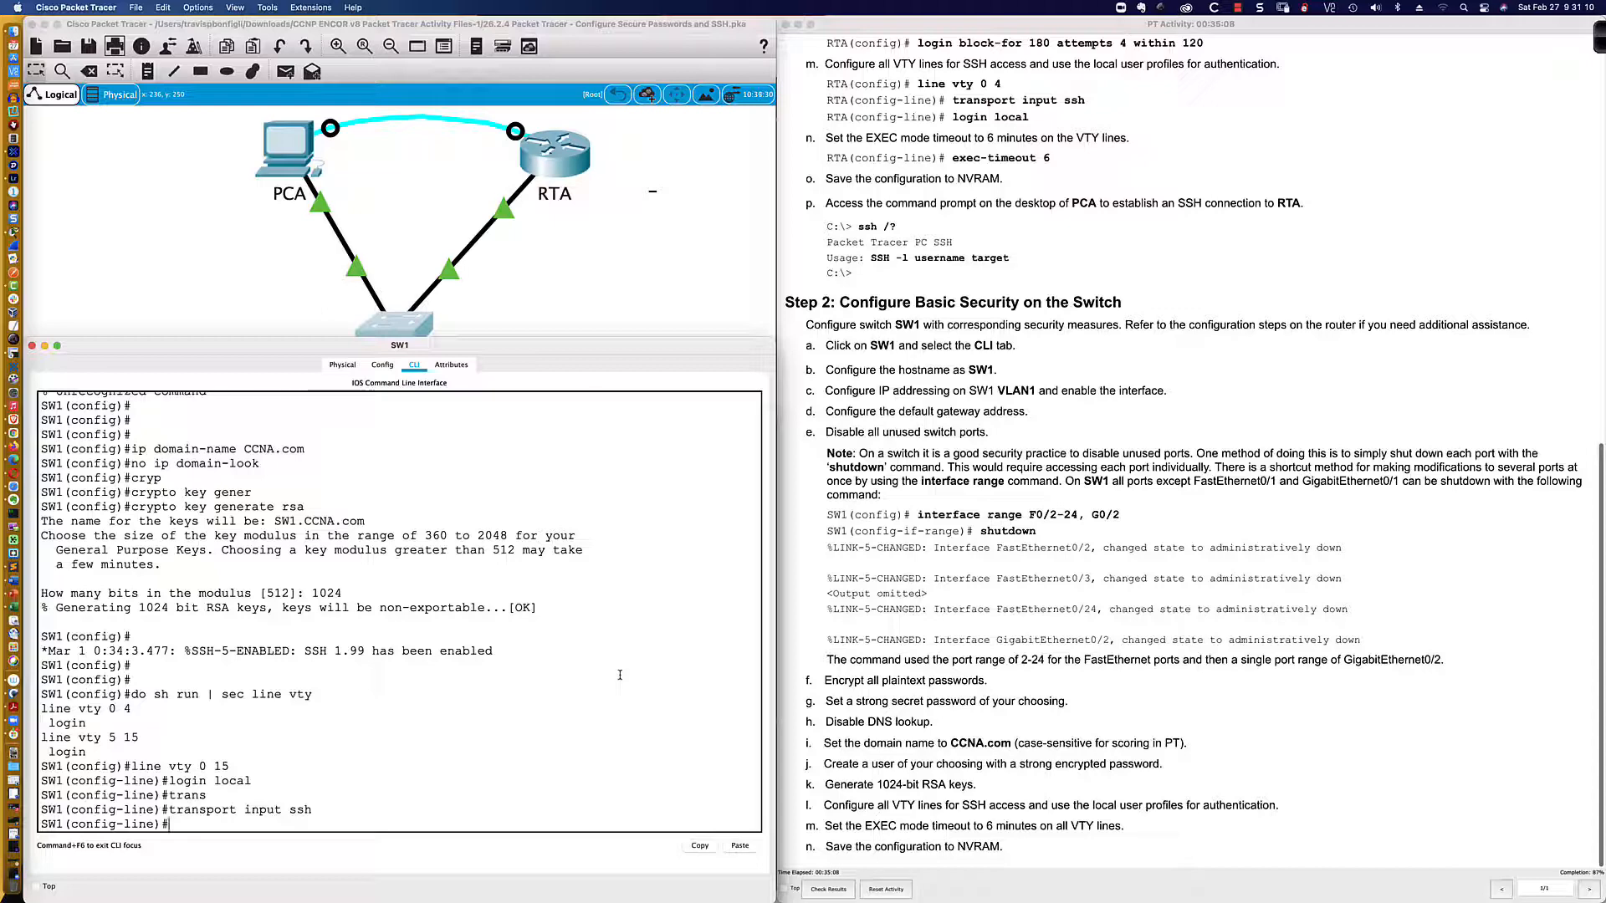
pyautogui.write('exec-t')
pyautogui.press('Tab')
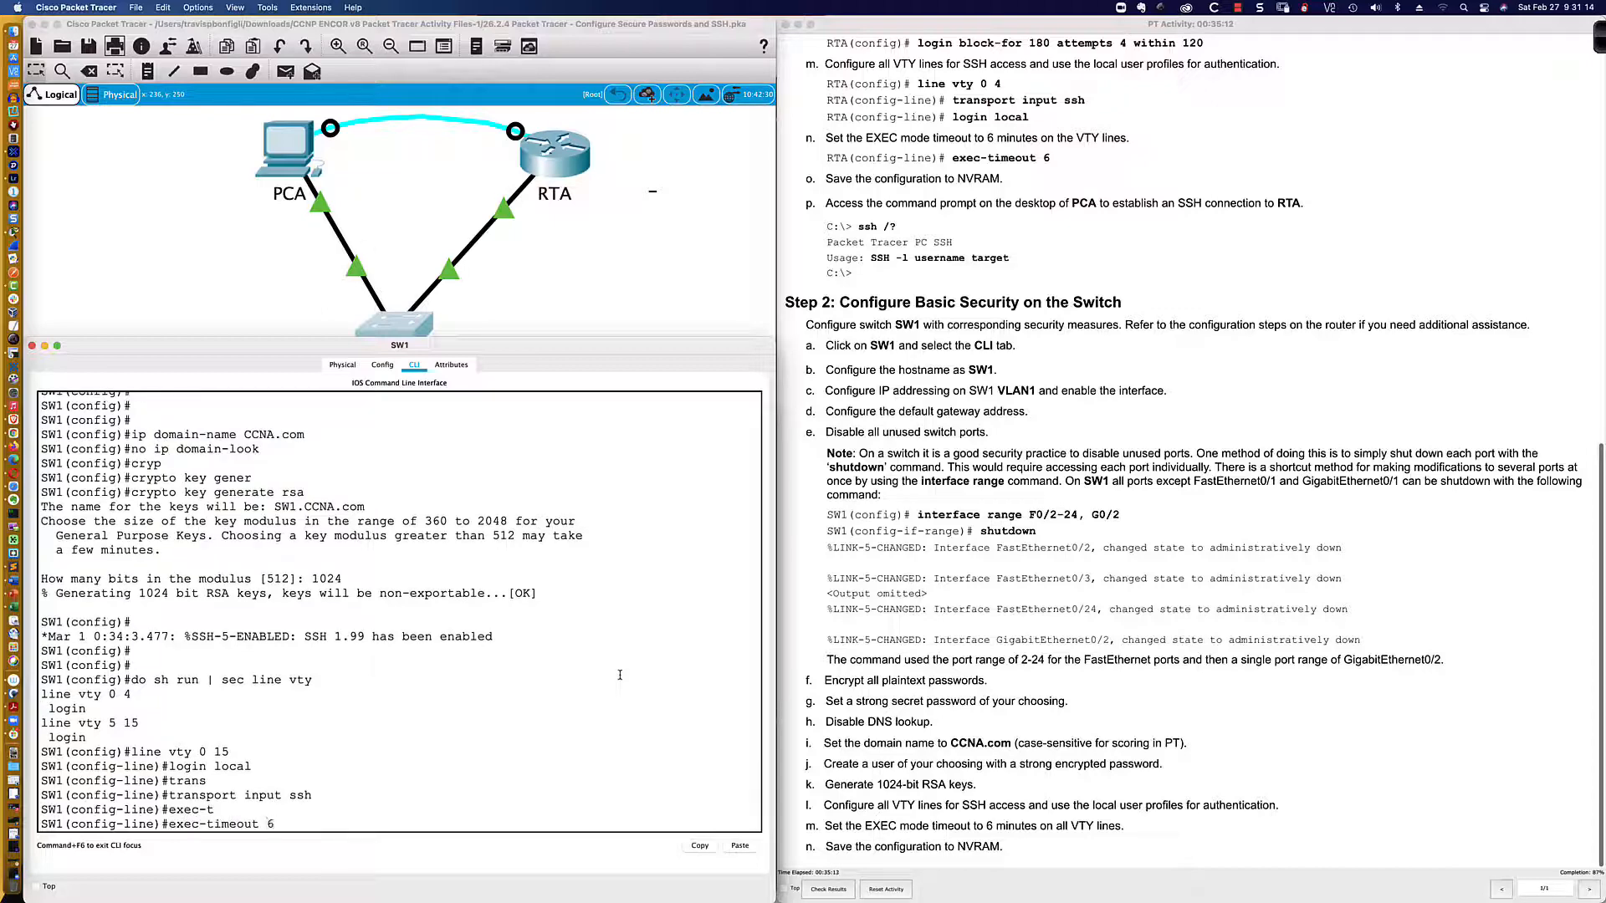
pyautogui.write('6')
pyautogui.press('Return')
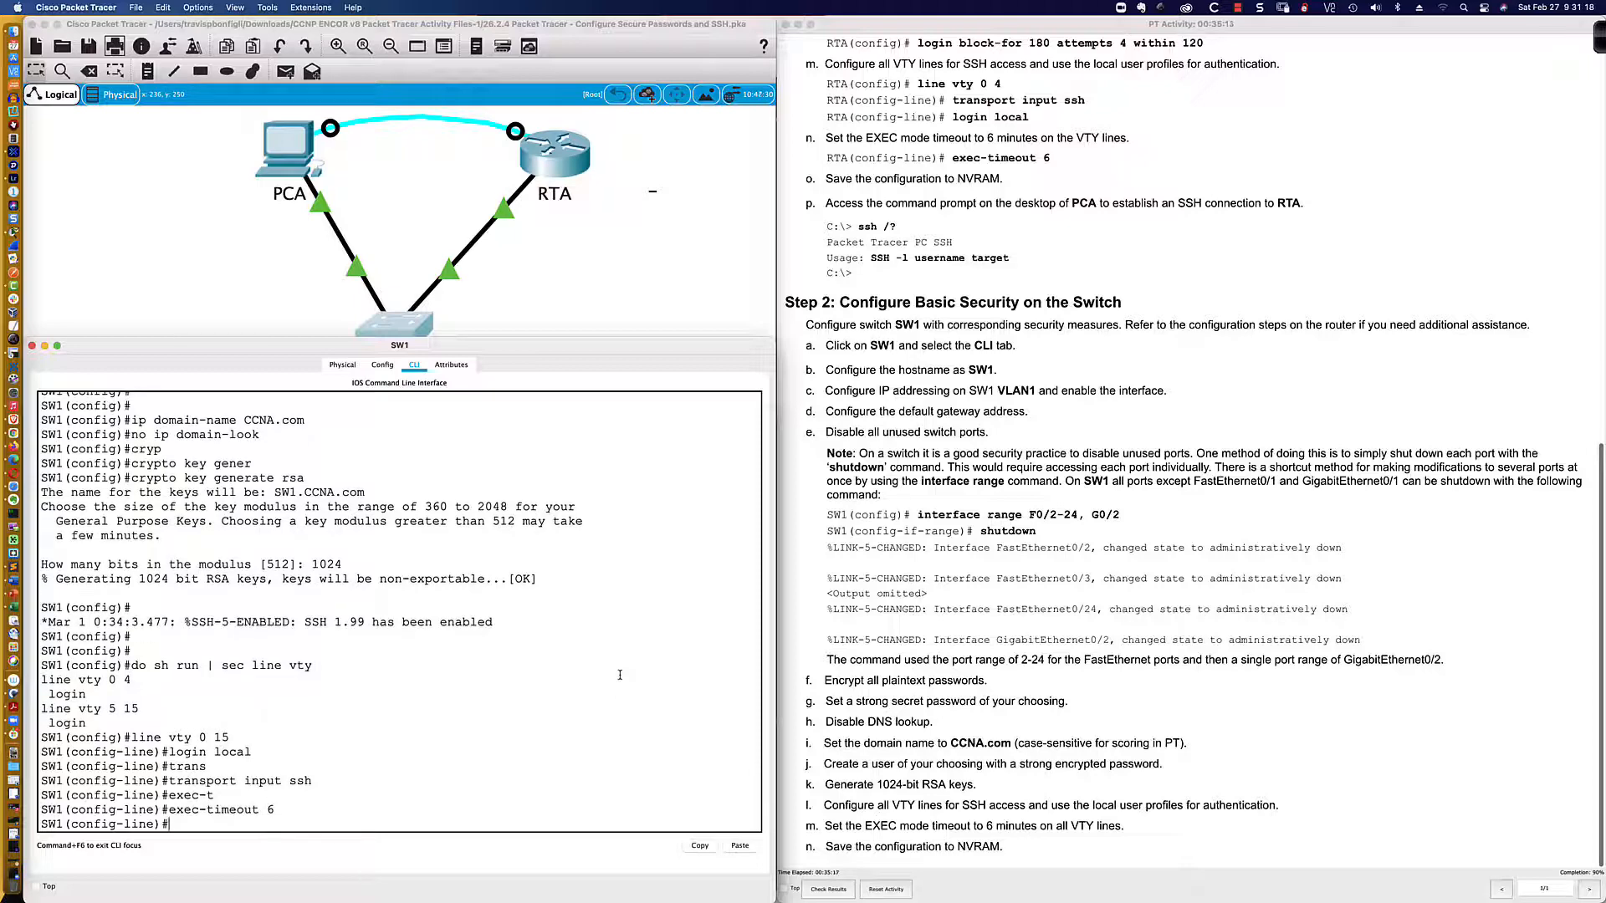
pyautogui.write('end')
pyautogui.press('Return')
pyautogui.press('Return')
pyautogui.press('Return')
pyautogui.press('Return')
pyautogui.press('Return')
pyautogui.press('Return')
pyautogui.press('Return')
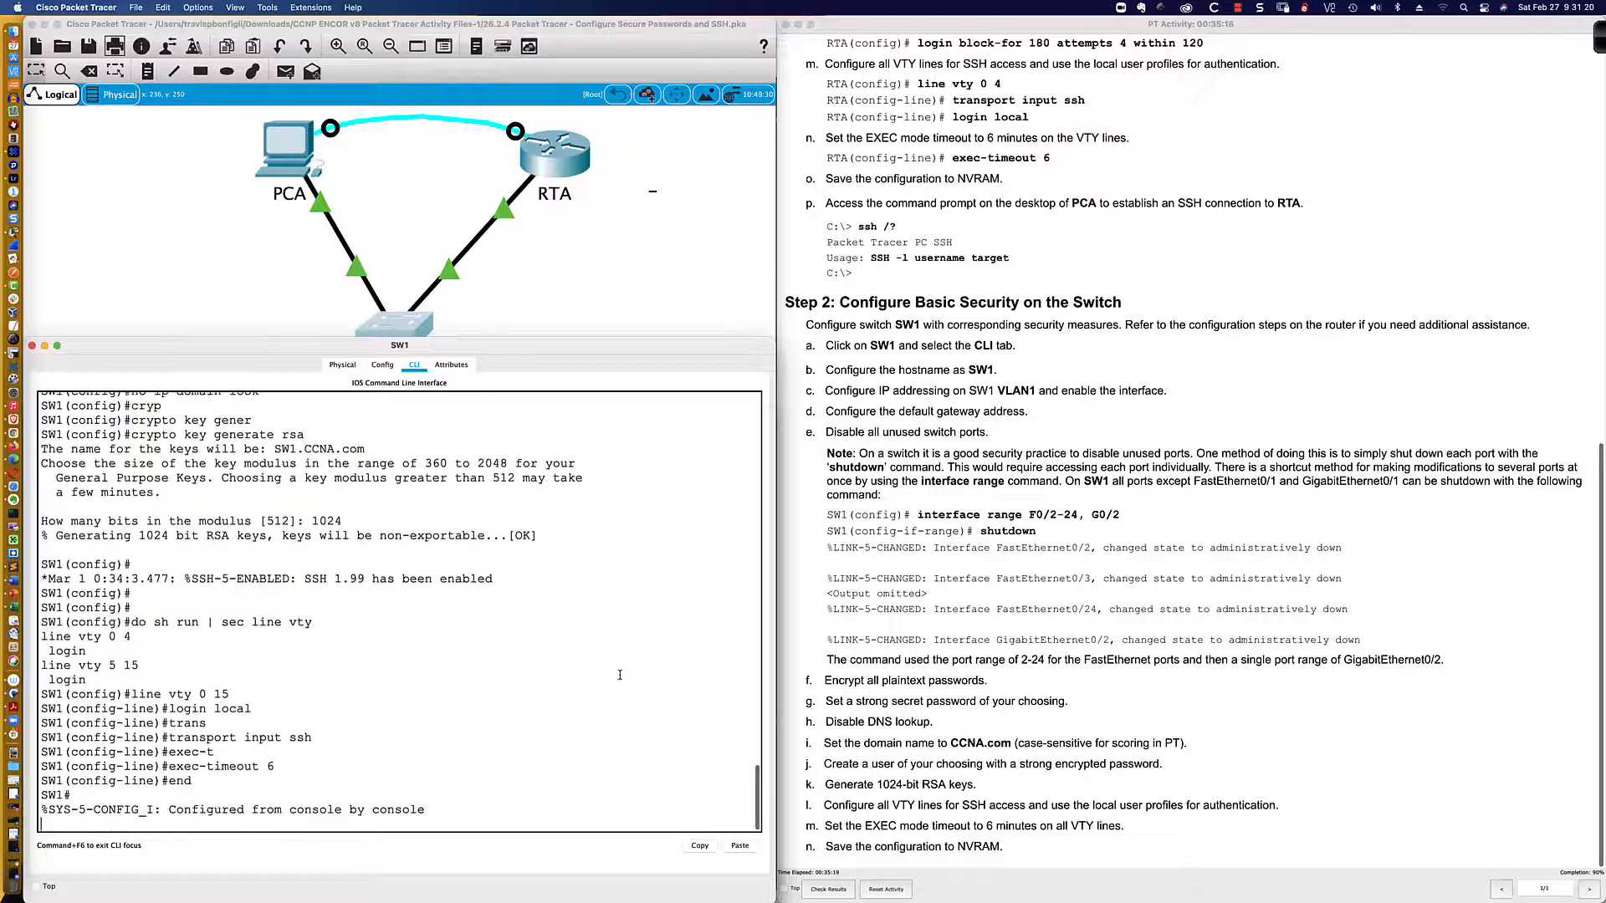
# Step: Run 'copy running-config startup-config' on SW1, accepting the default destination filename
pyautogui.press('Return')
pyautogui.press('Return')
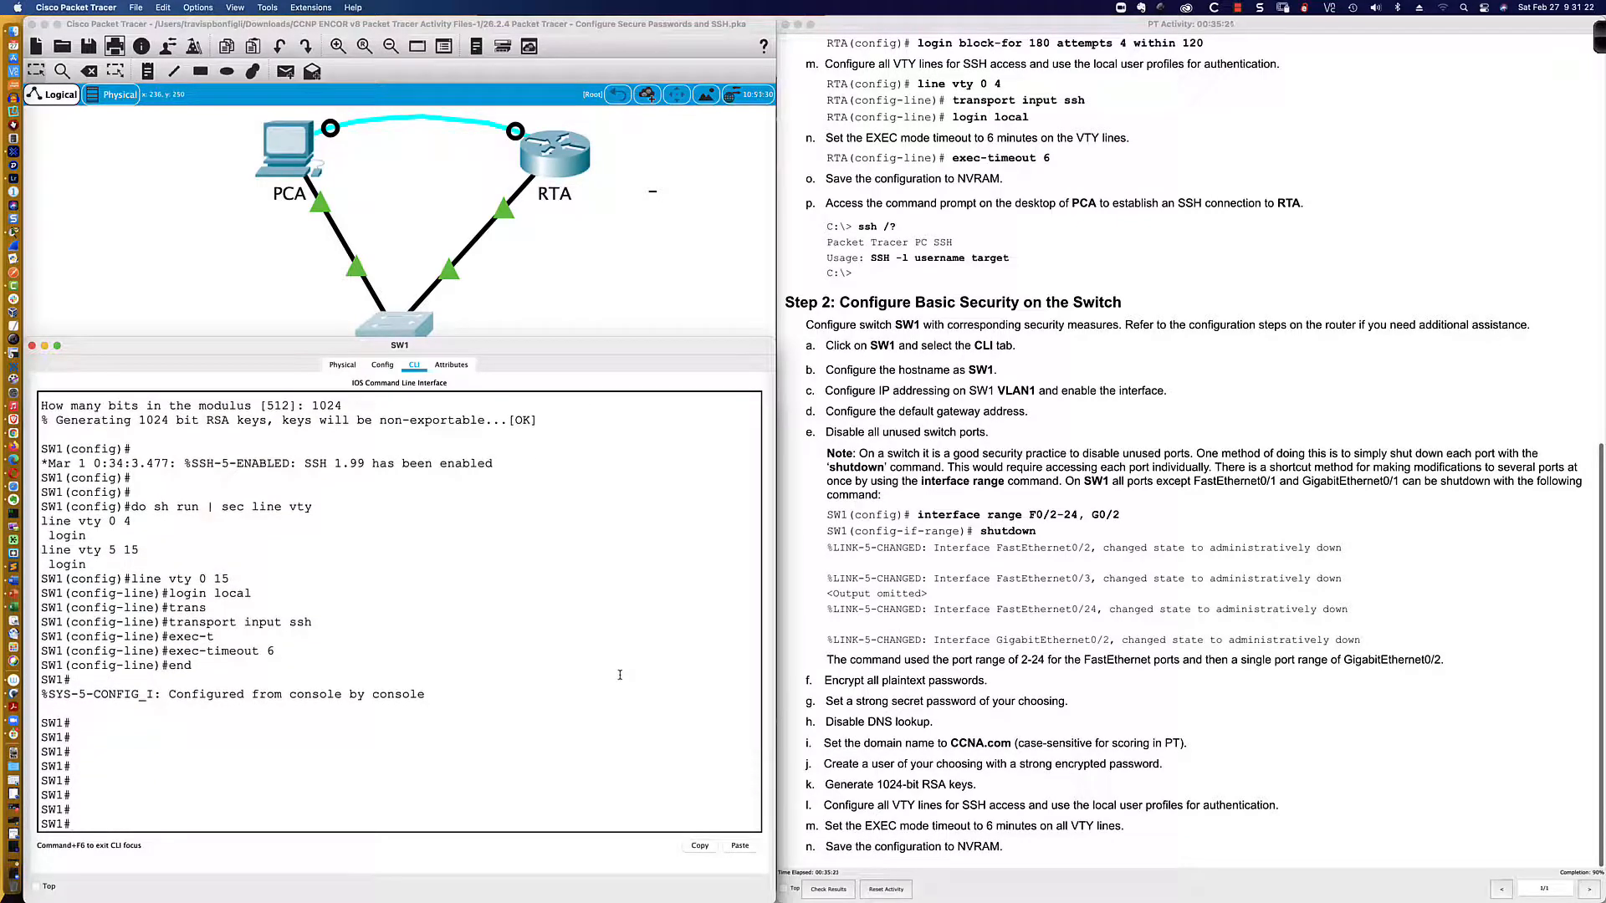
pyautogui.write('wri mem')
pyautogui.press('BackSpace')
pyautogui.press('BackSpace')
pyautogui.press('BackSpace')
pyautogui.press('BackSpace')
pyautogui.press('BackSpace')
pyautogui.press('BackSpace')
pyautogui.press('BackSpace')
pyautogui.write('copyr')
pyautogui.press('Tab')
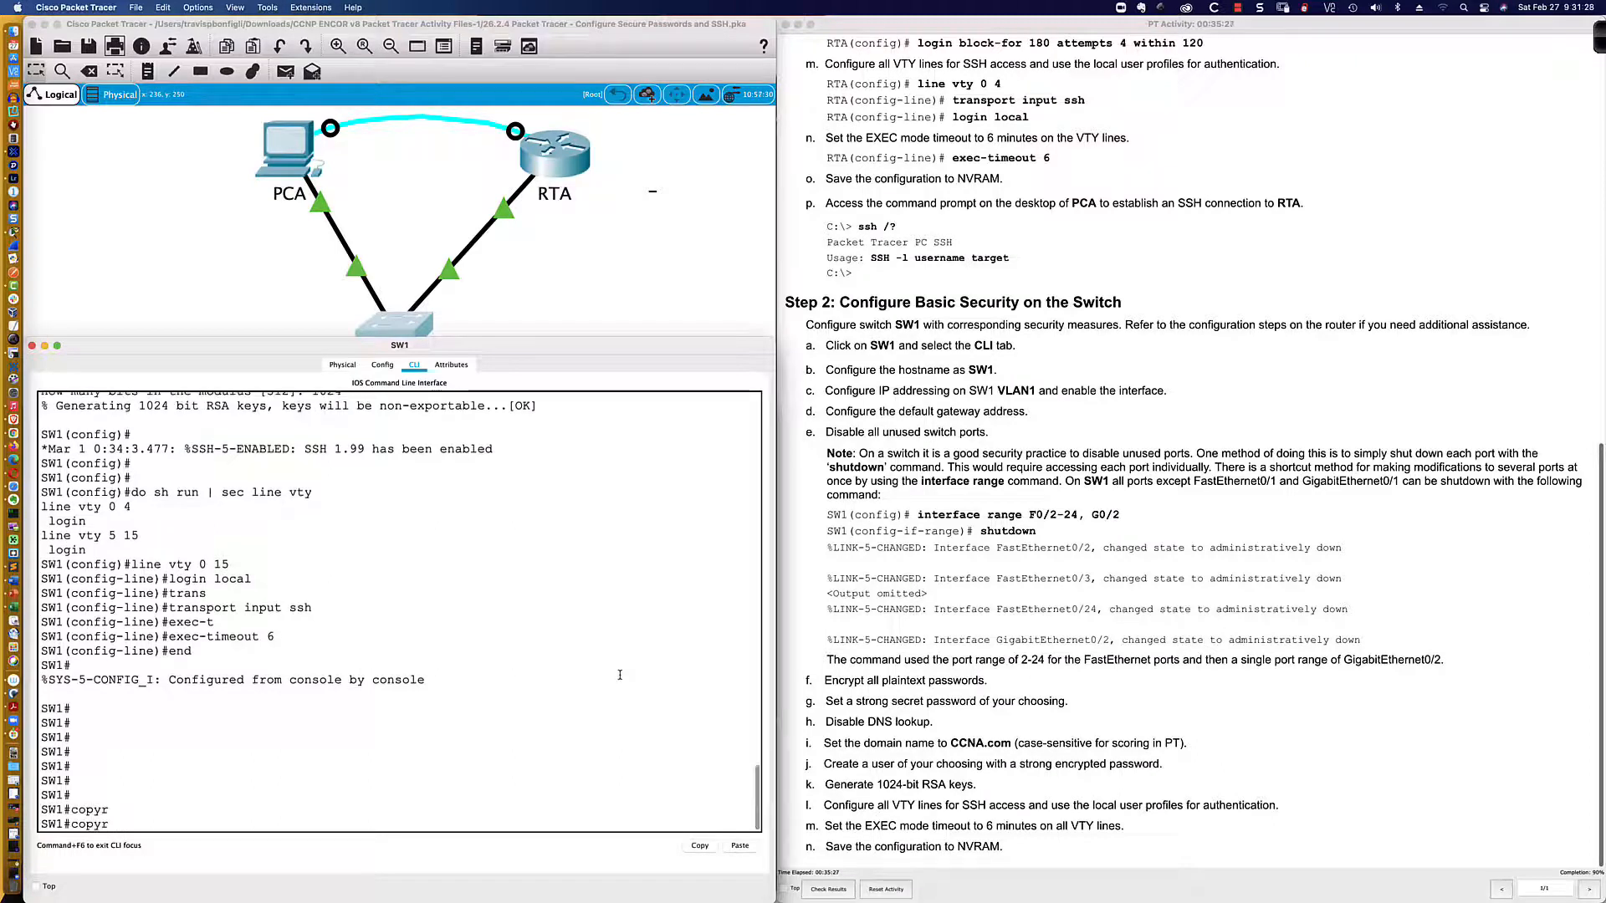
pyautogui.press('BackSpace')
pyautogui.press('Tab')
pyautogui.write('run')
pyautogui.press('Tab')
pyautogui.write('st')
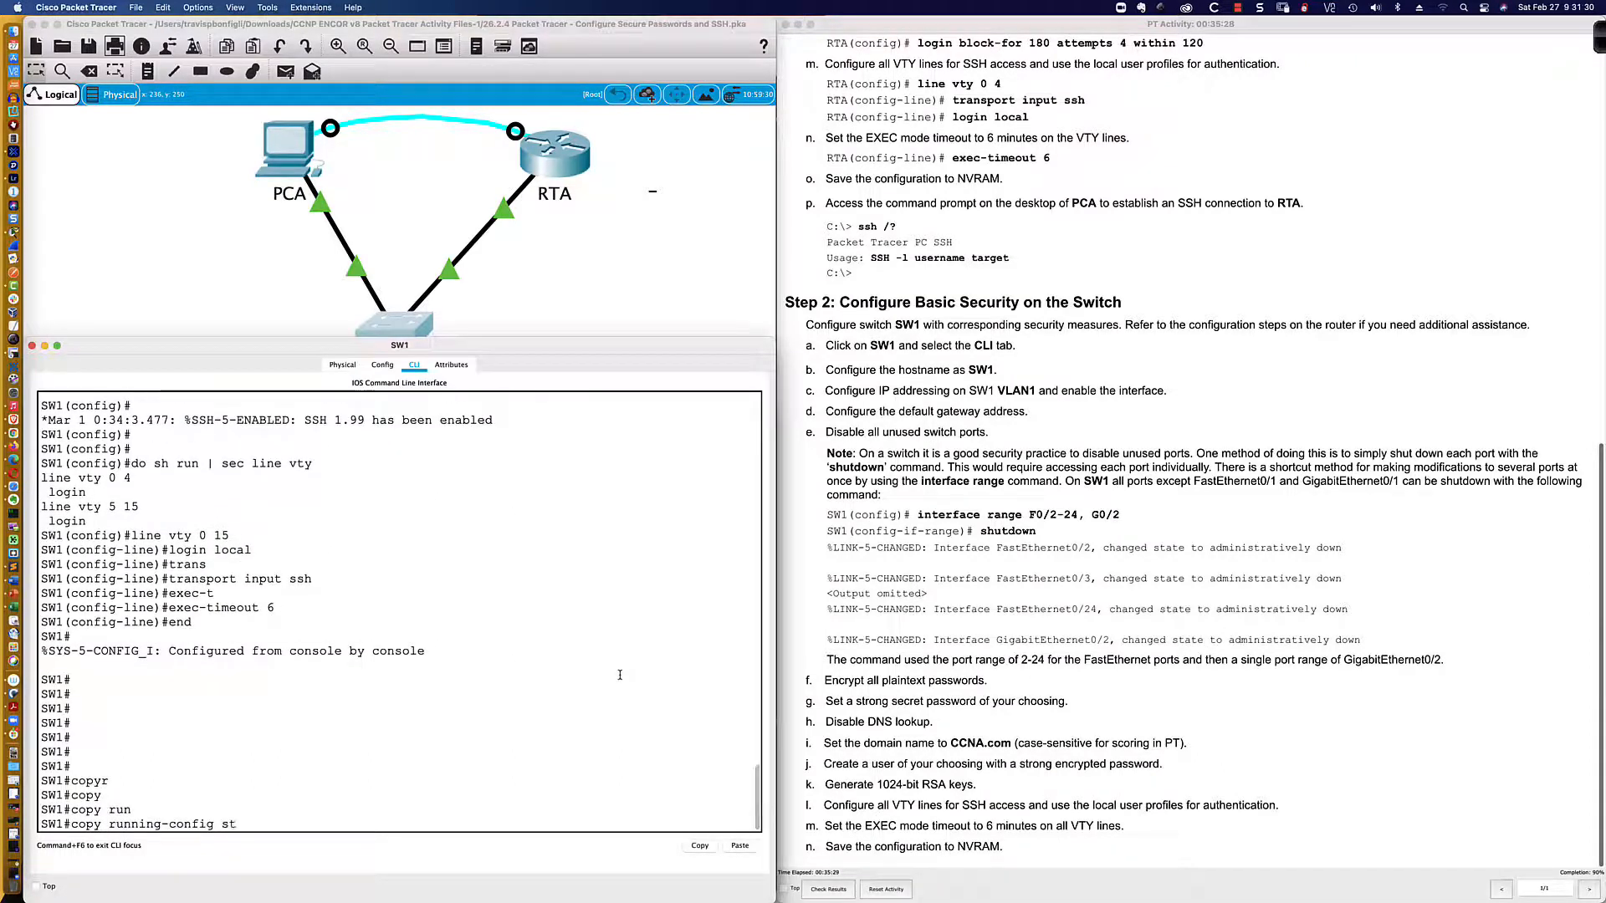
pyautogui.press('Tab')
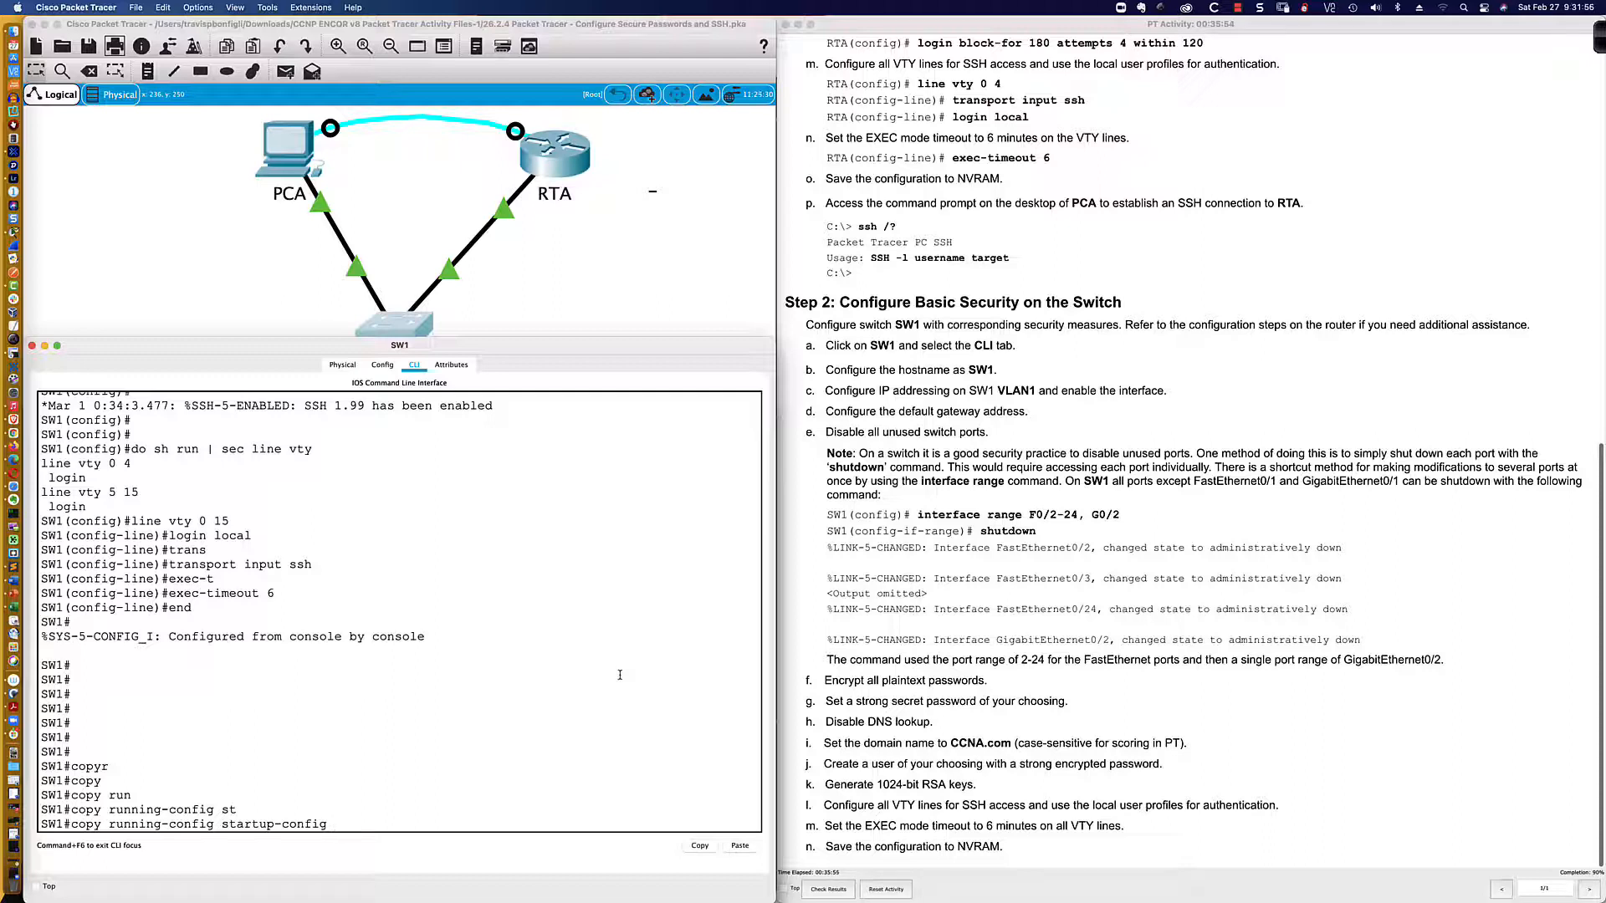
pyautogui.press('Return')
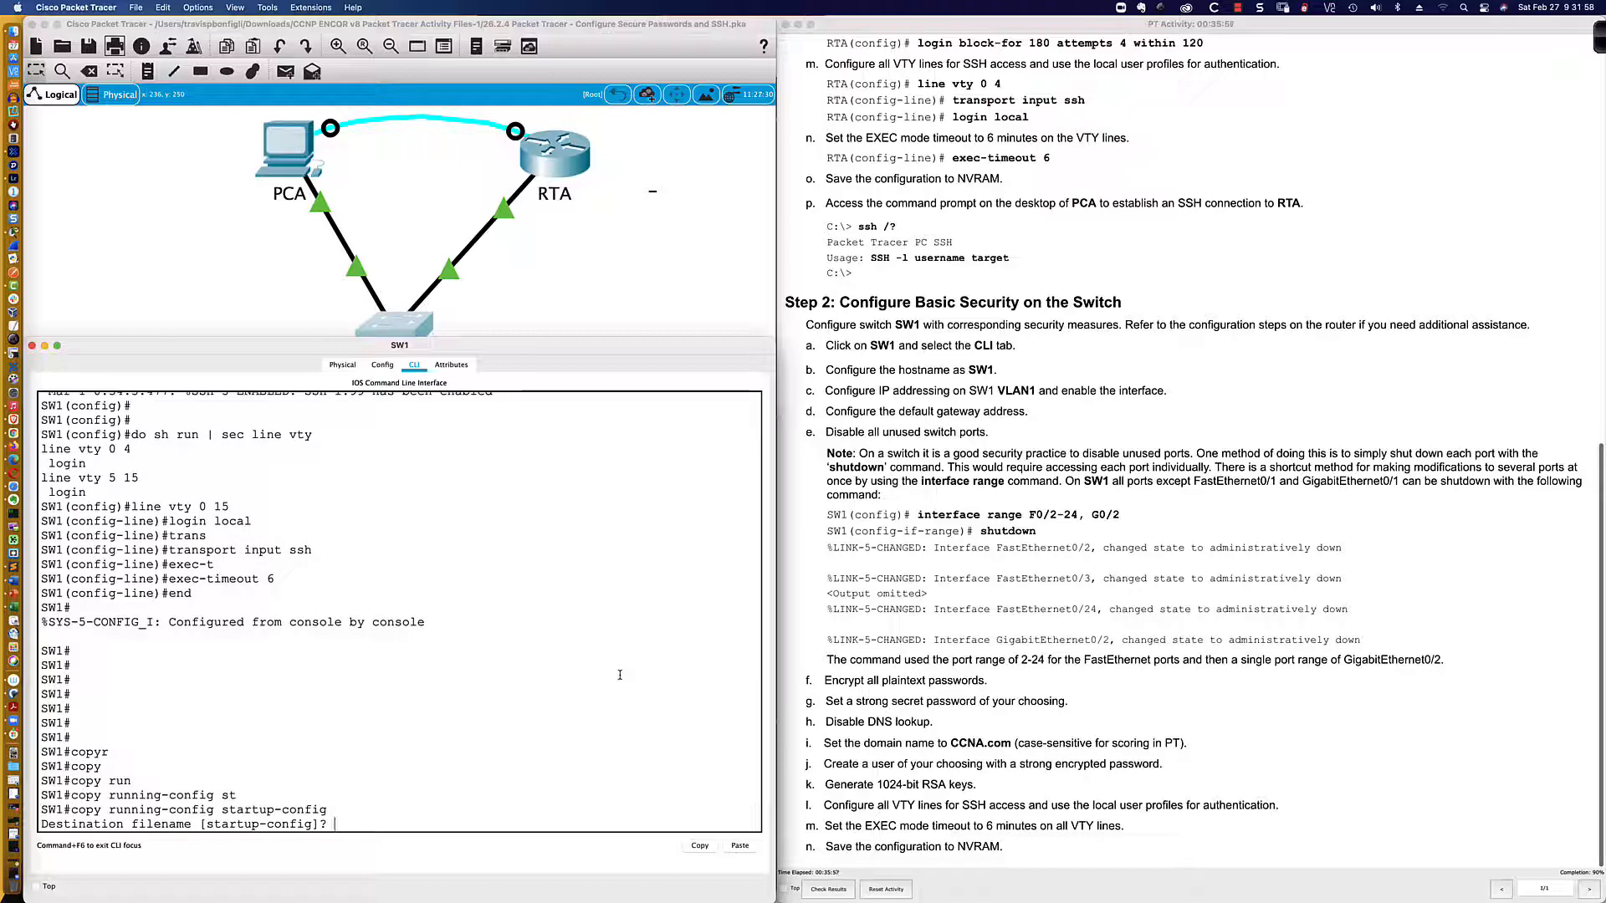
pyautogui.press('Return')
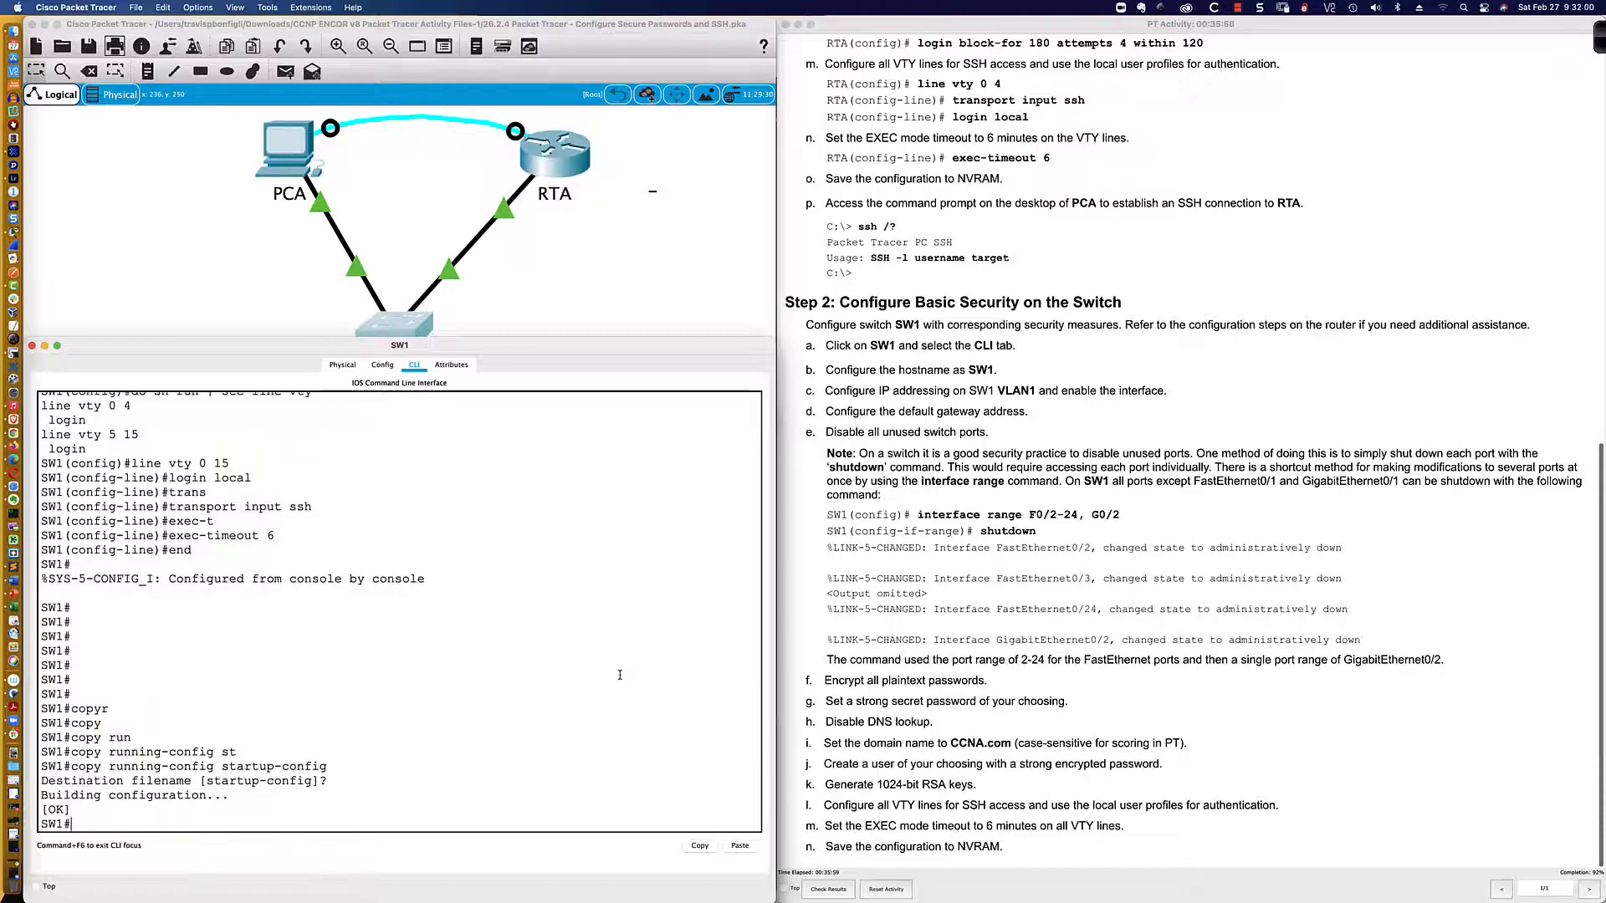
pyautogui.press('Return')
pyautogui.press('Return')
pyautogui.press('Return')
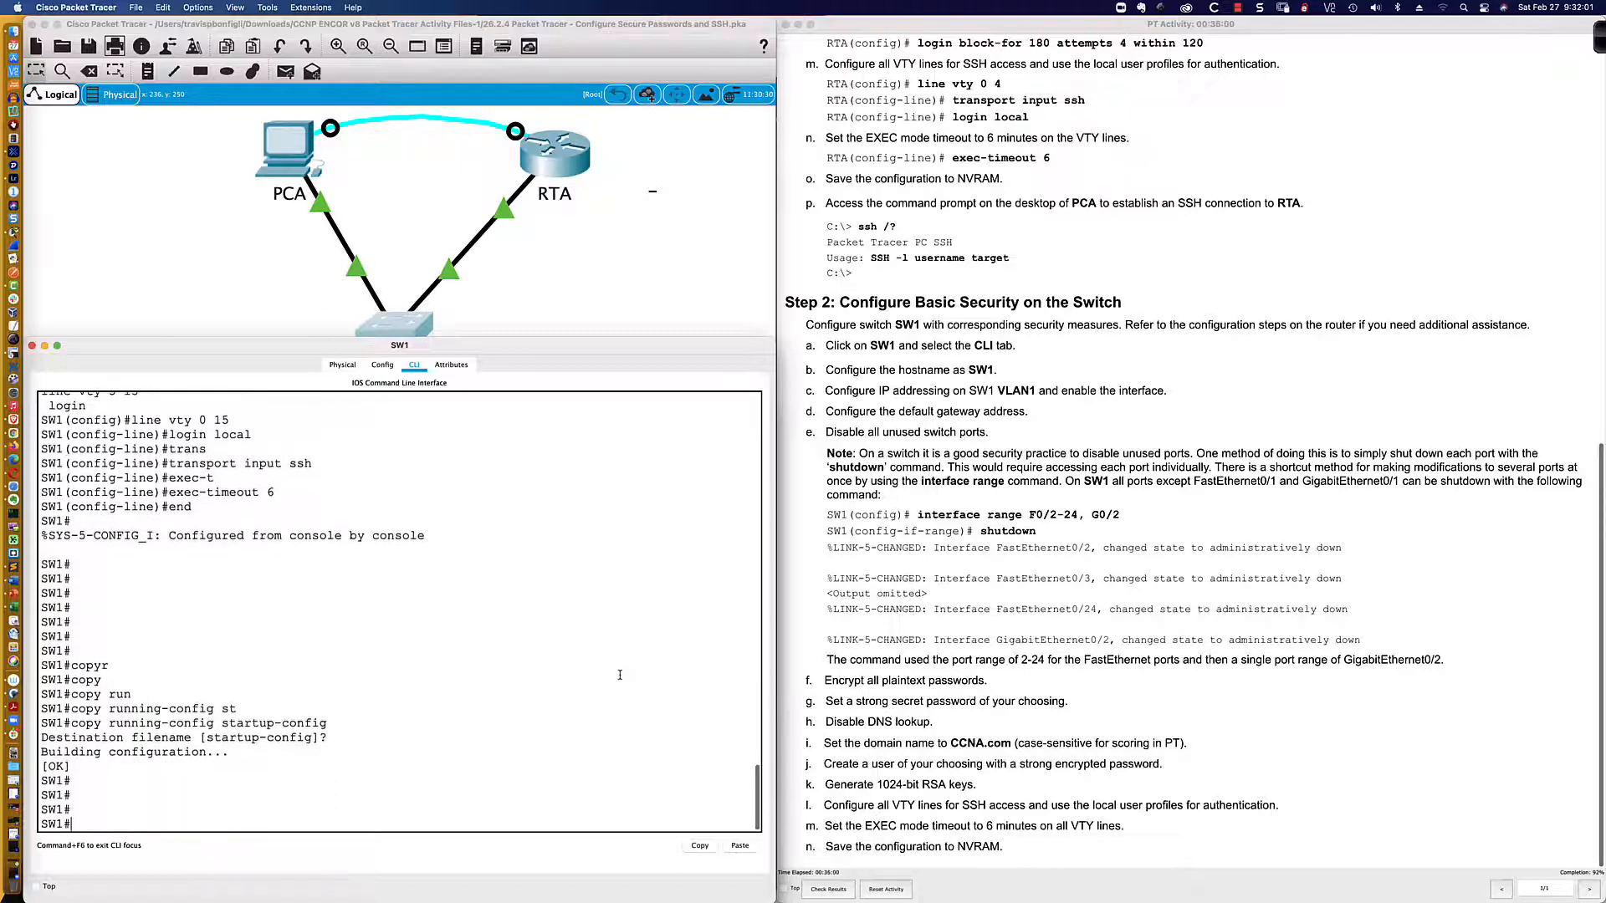
# Step: Find RTA's own CLI locked, so connect to RTA through PCA's Terminal console instead
pyautogui.click(555, 164)
pyautogui.click(554, 164)
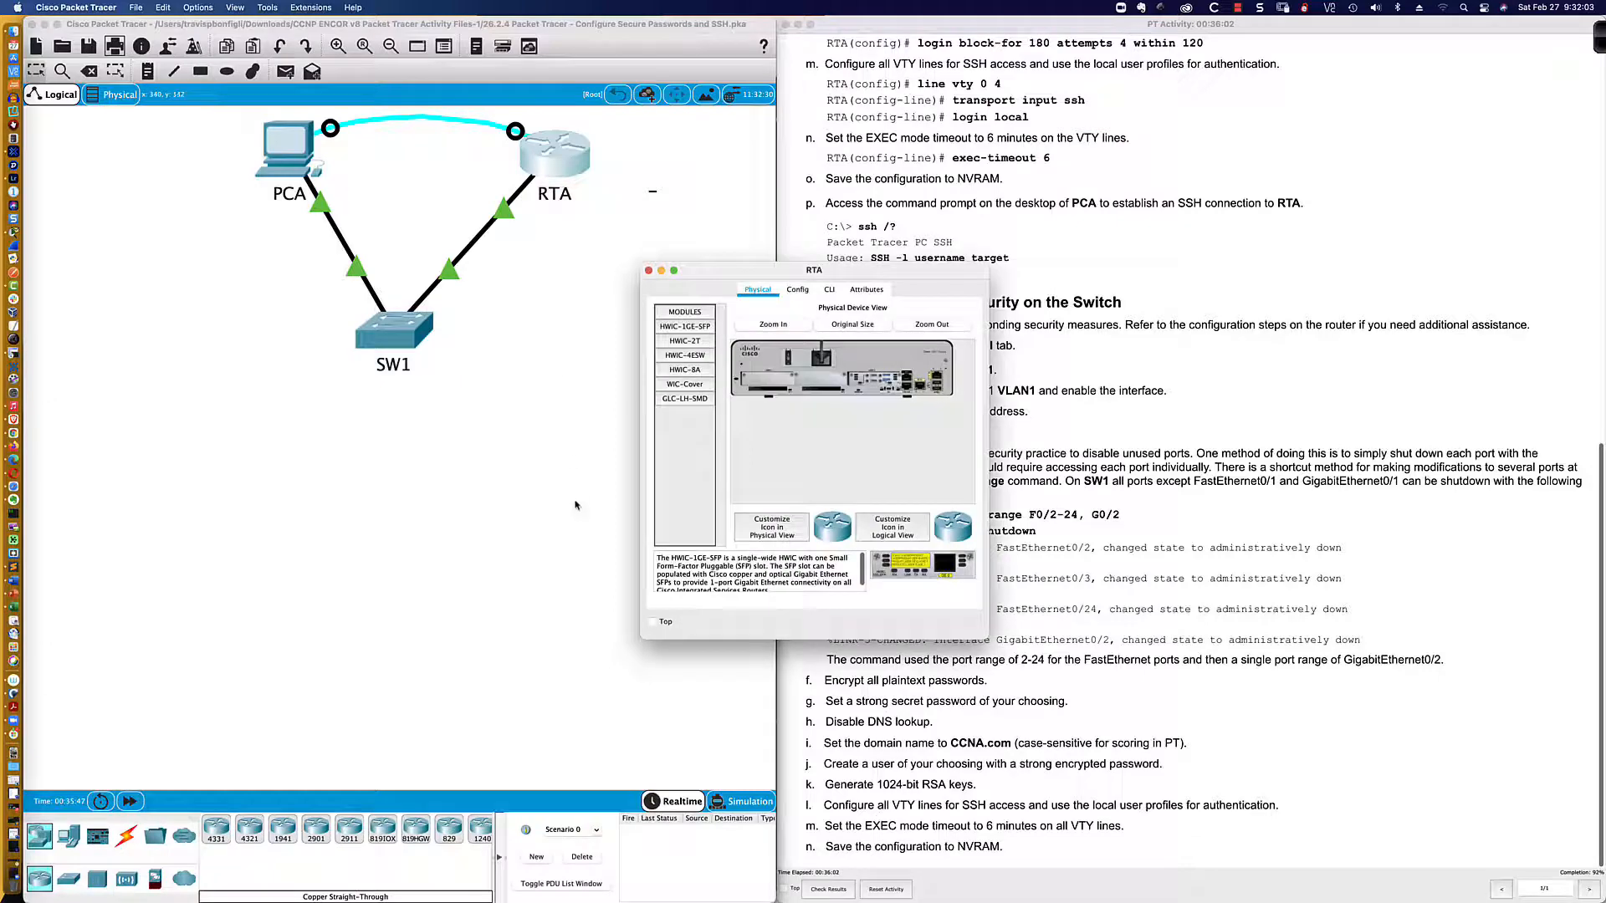
pyautogui.click(829, 293)
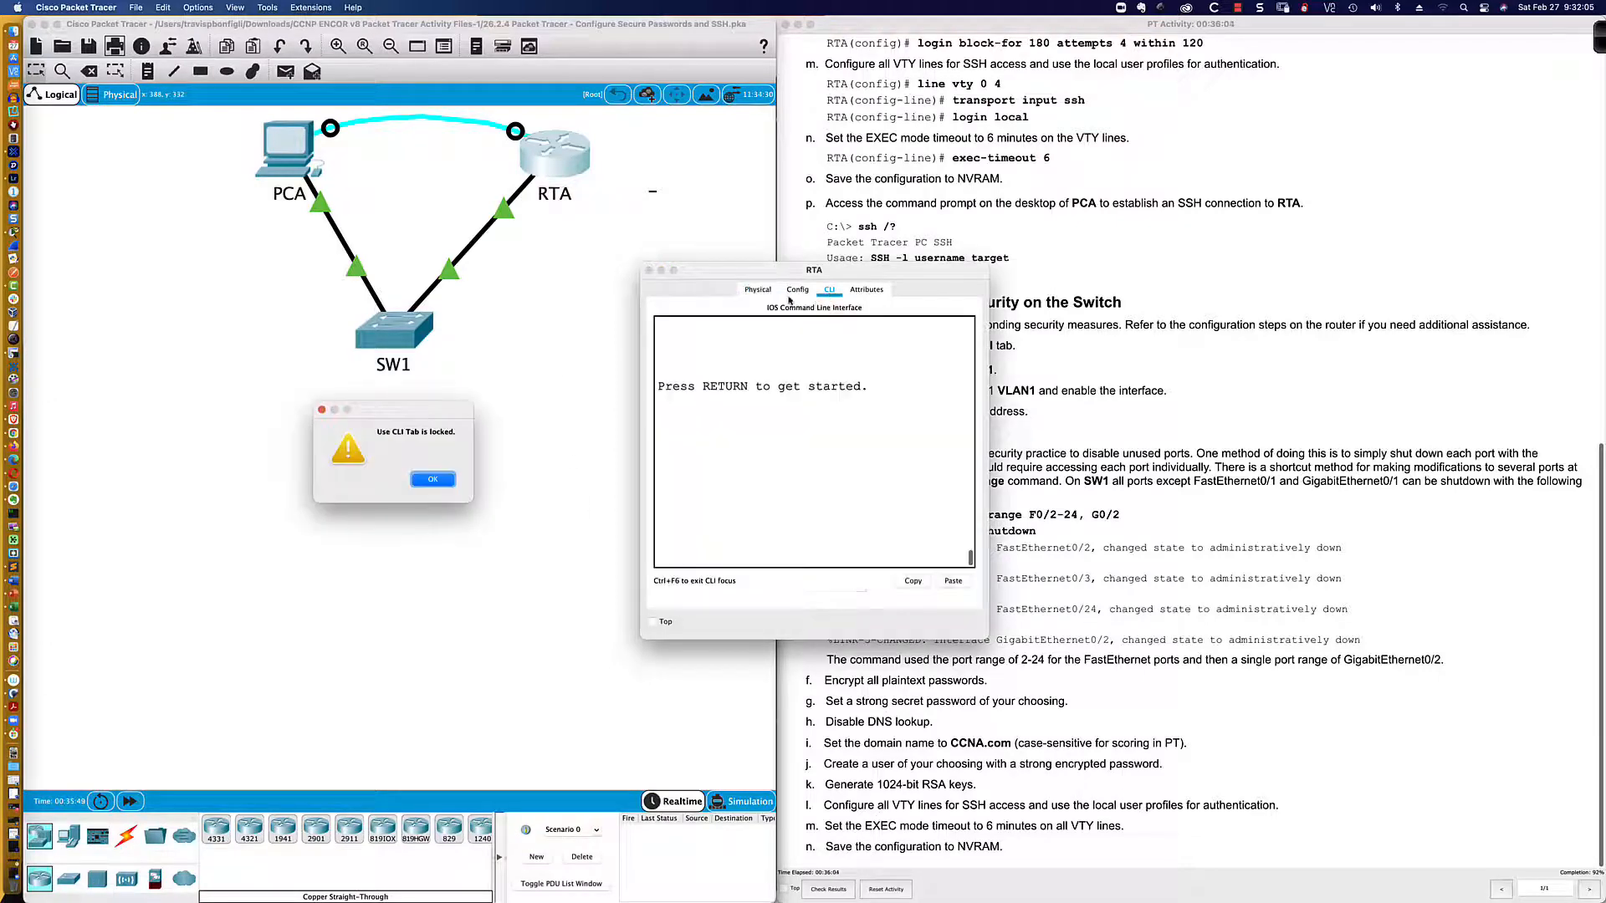
pyautogui.click(434, 480)
pyautogui.click(649, 271)
pyautogui.click(309, 163)
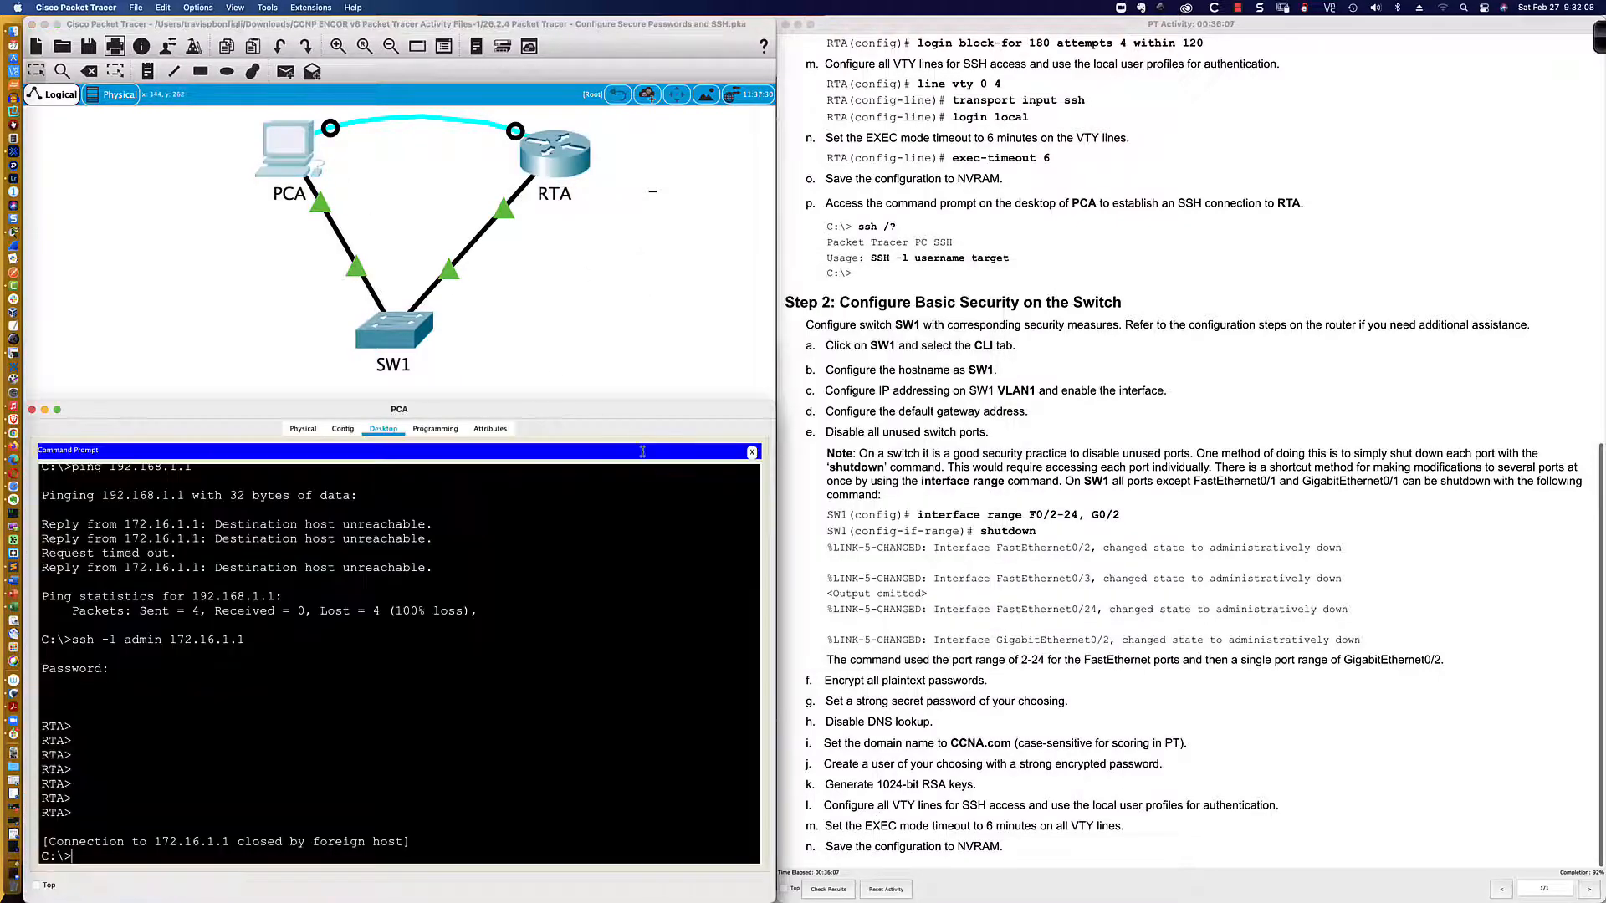
pyautogui.click(752, 453)
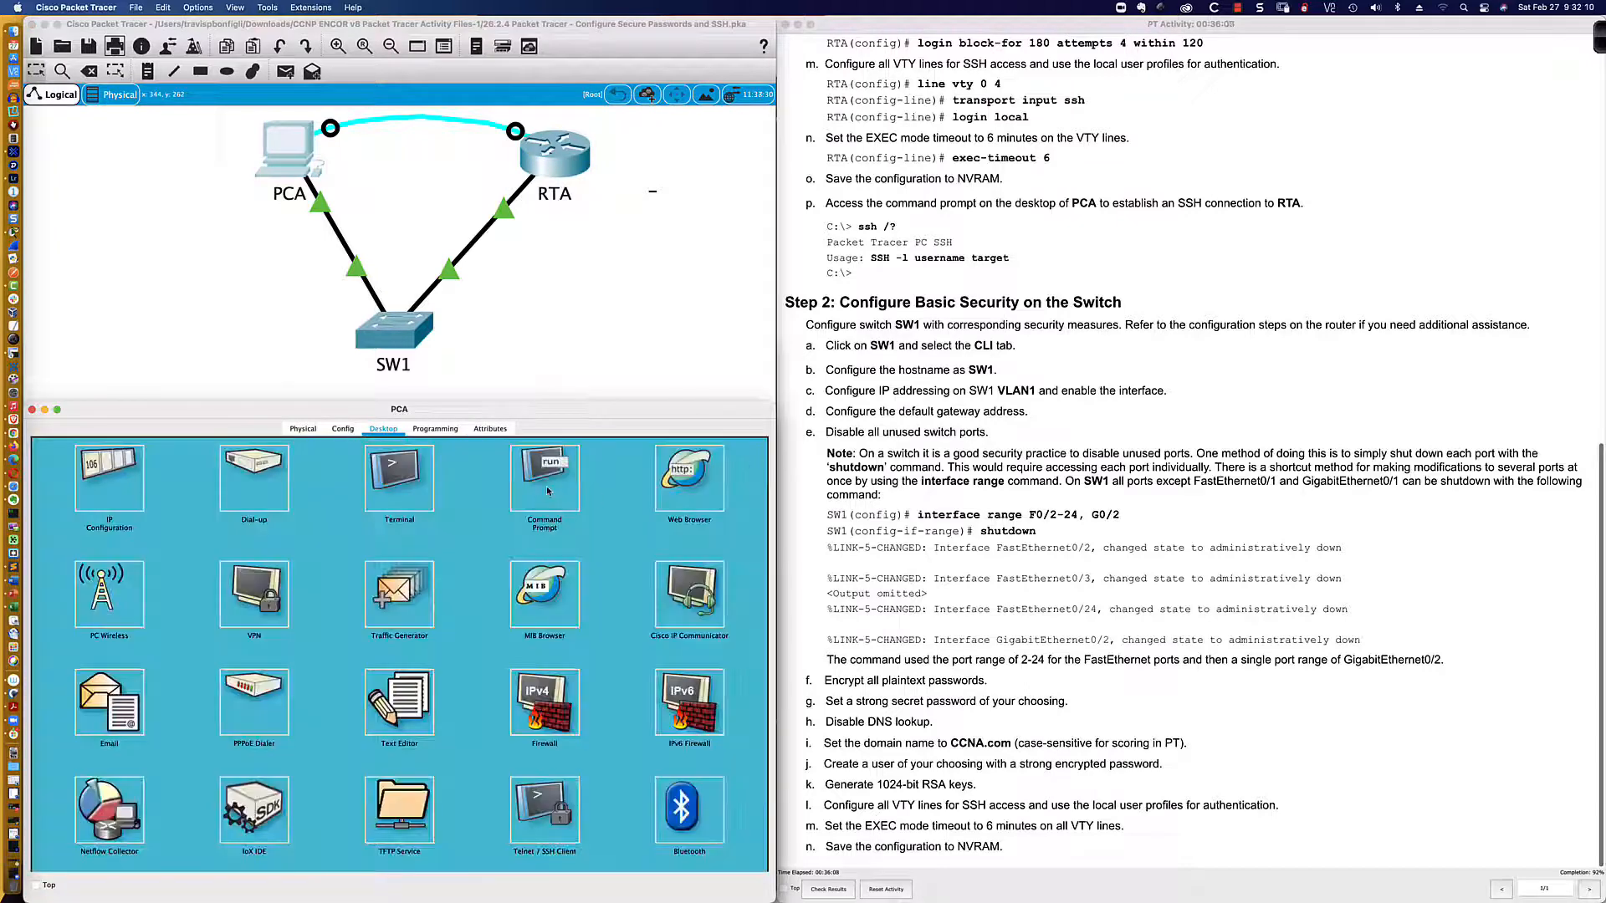
pyautogui.click(399, 477)
pyautogui.click(730, 591)
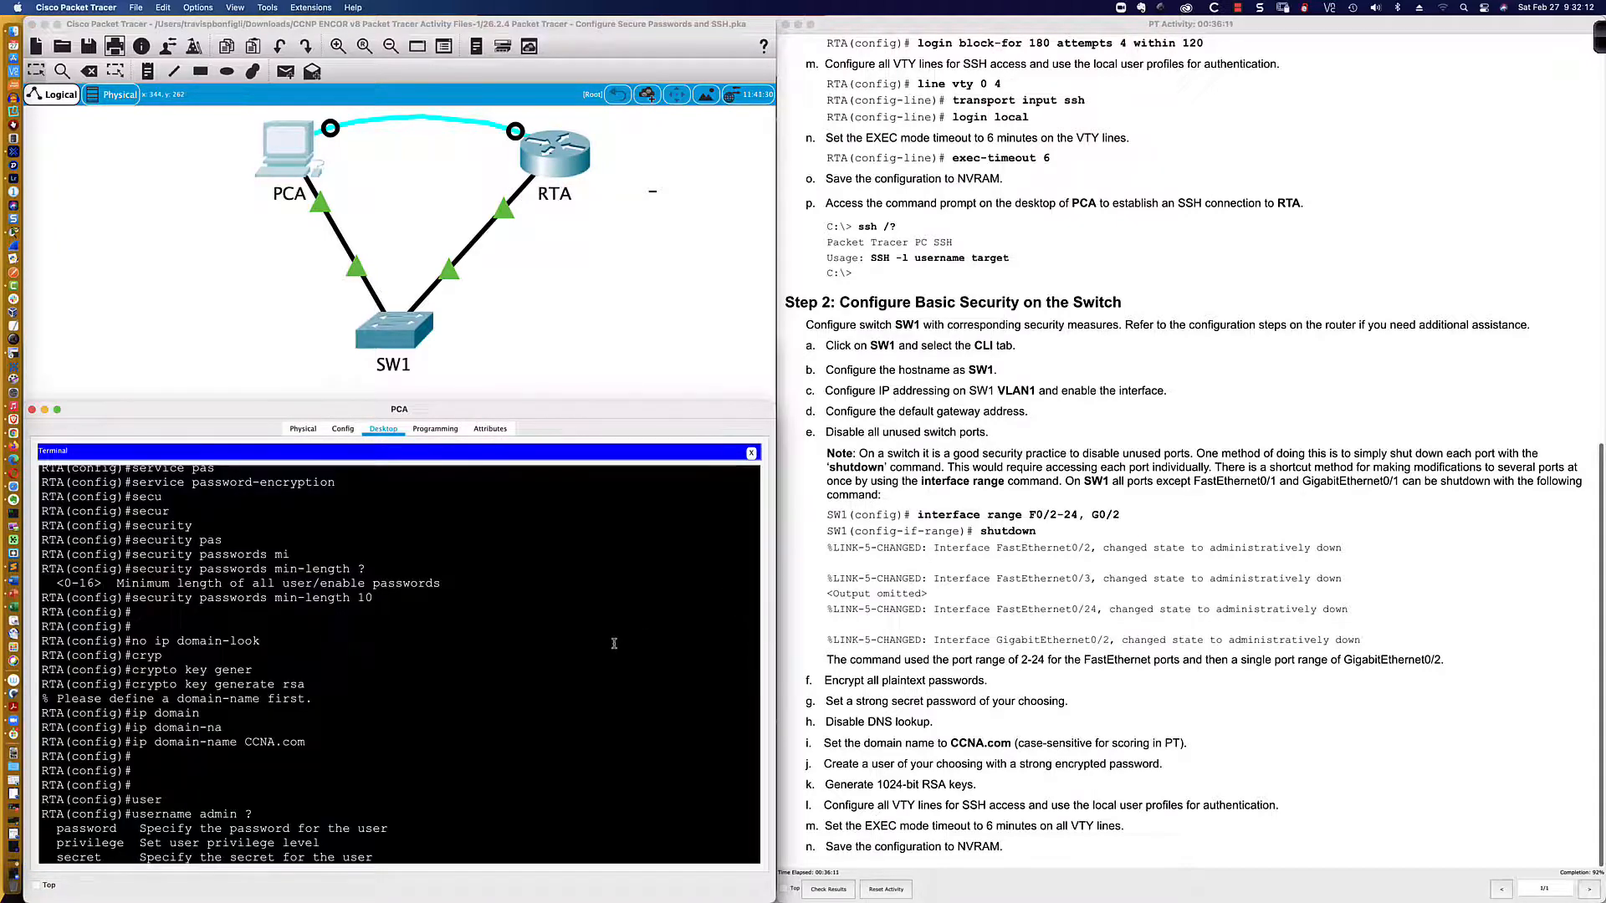
# Step: On RTA, enter privileged mode and copy running-config to startup-config, accepting the default filename
pyautogui.press('Return')
pyautogui.press('Return')
pyautogui.press('Return')
pyautogui.press('Return')
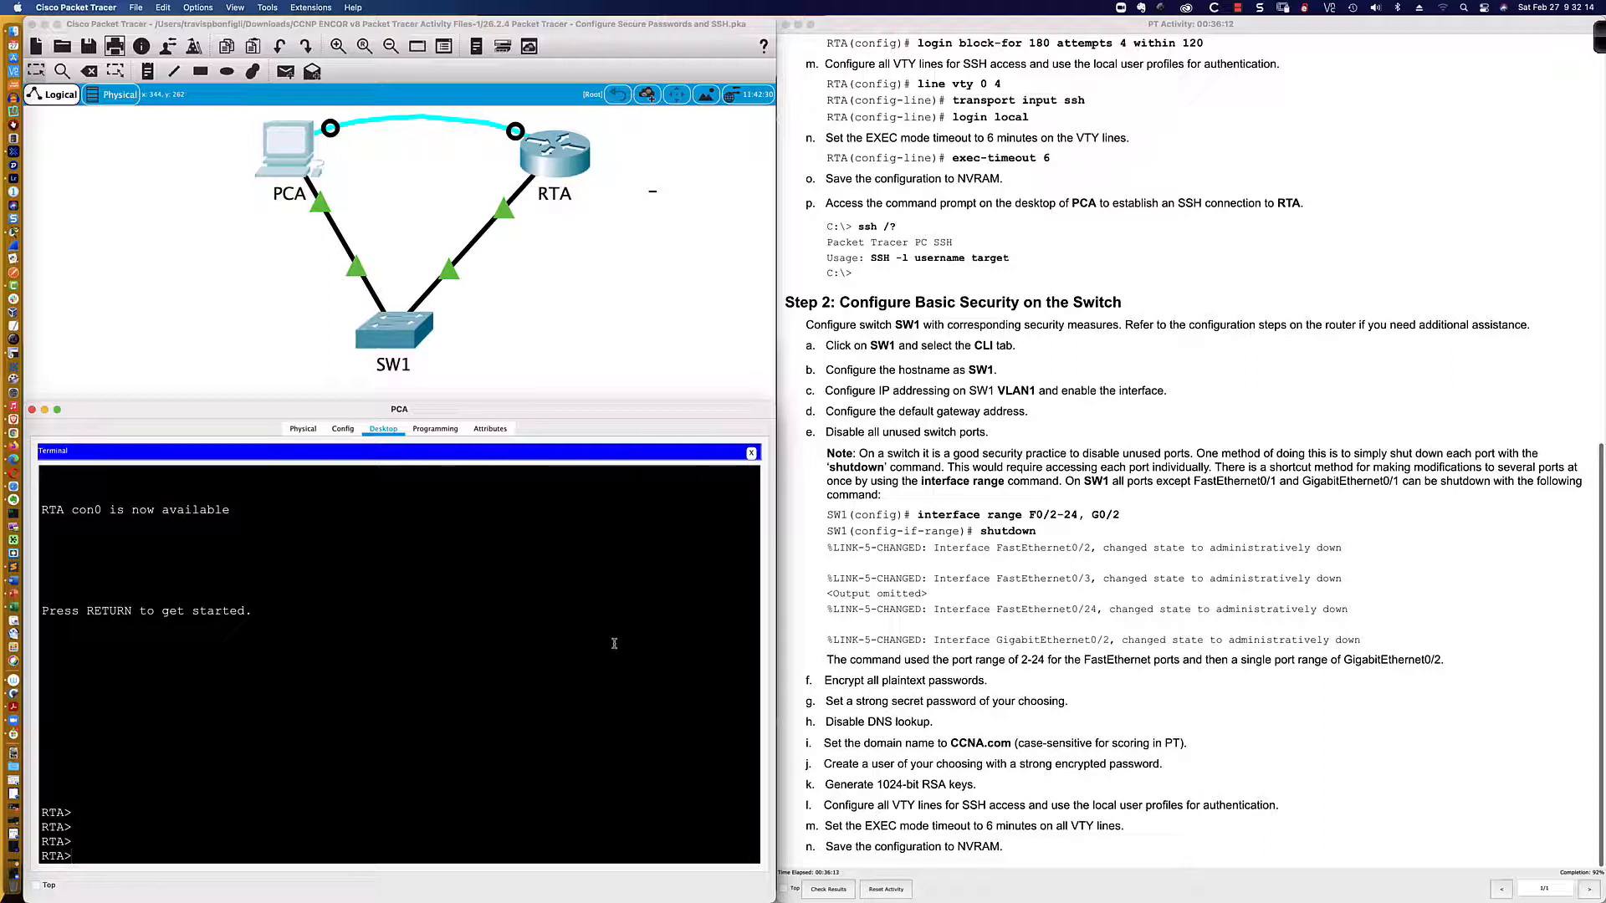
pyautogui.write('en')
pyautogui.press('Return')
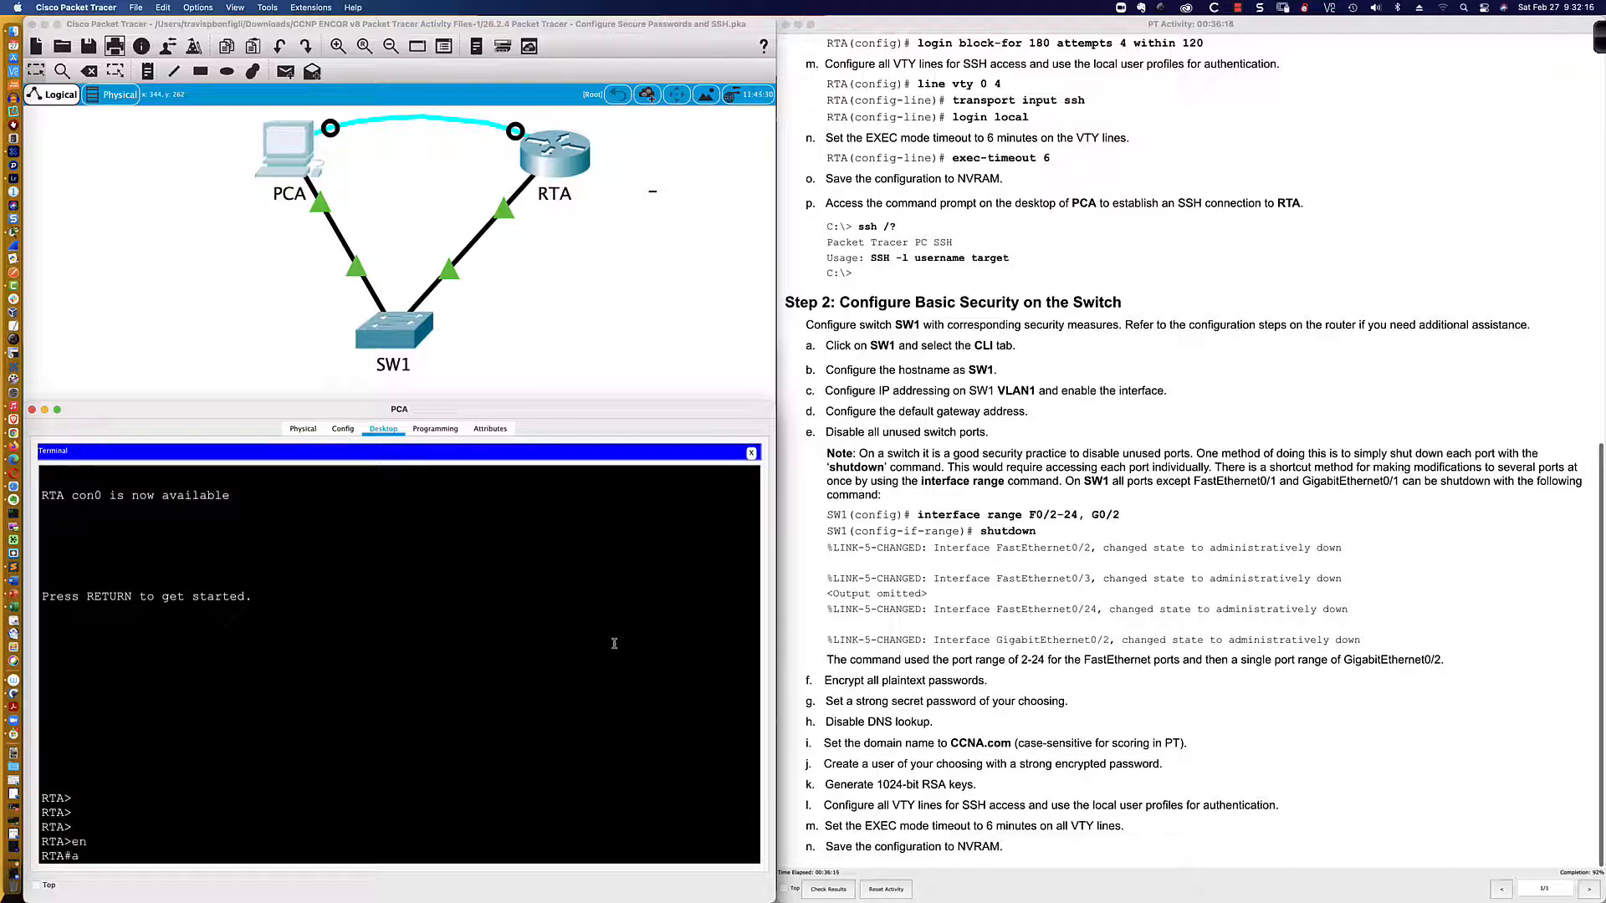
pyautogui.write('abc')
pyautogui.press('BackSpace')
pyautogui.press('BackSpace')
pyautogui.press('BackSpace')
pyautogui.write('copy run')
pyautogui.press('Tab')
pyautogui.write('st')
pyautogui.press('Tab')
pyautogui.press('Return')
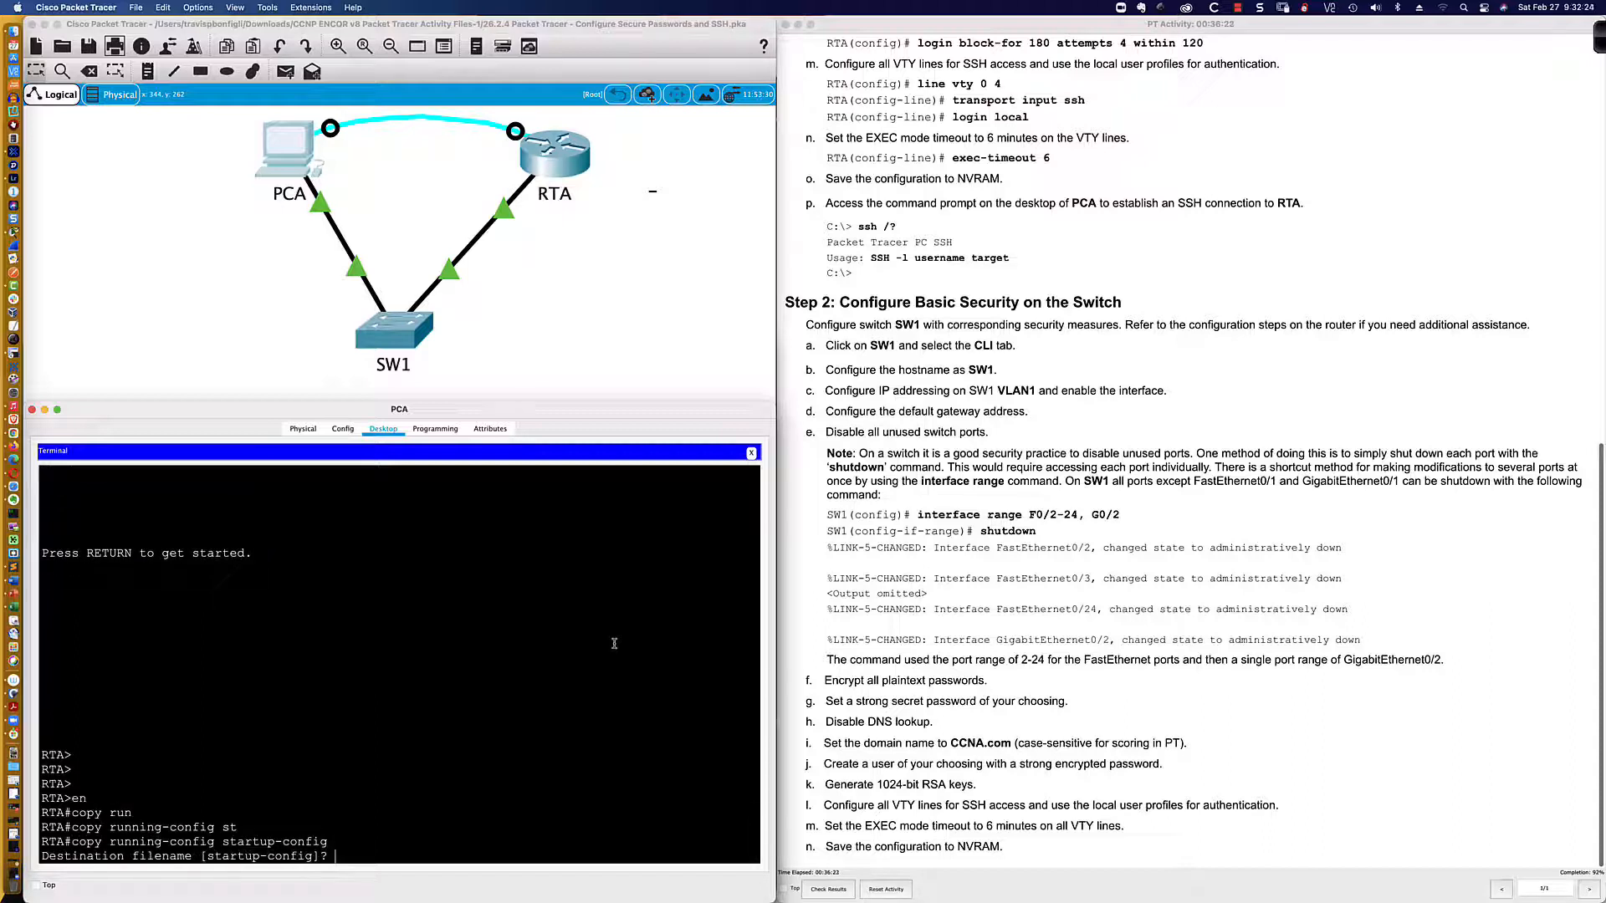
pyautogui.press('Return')
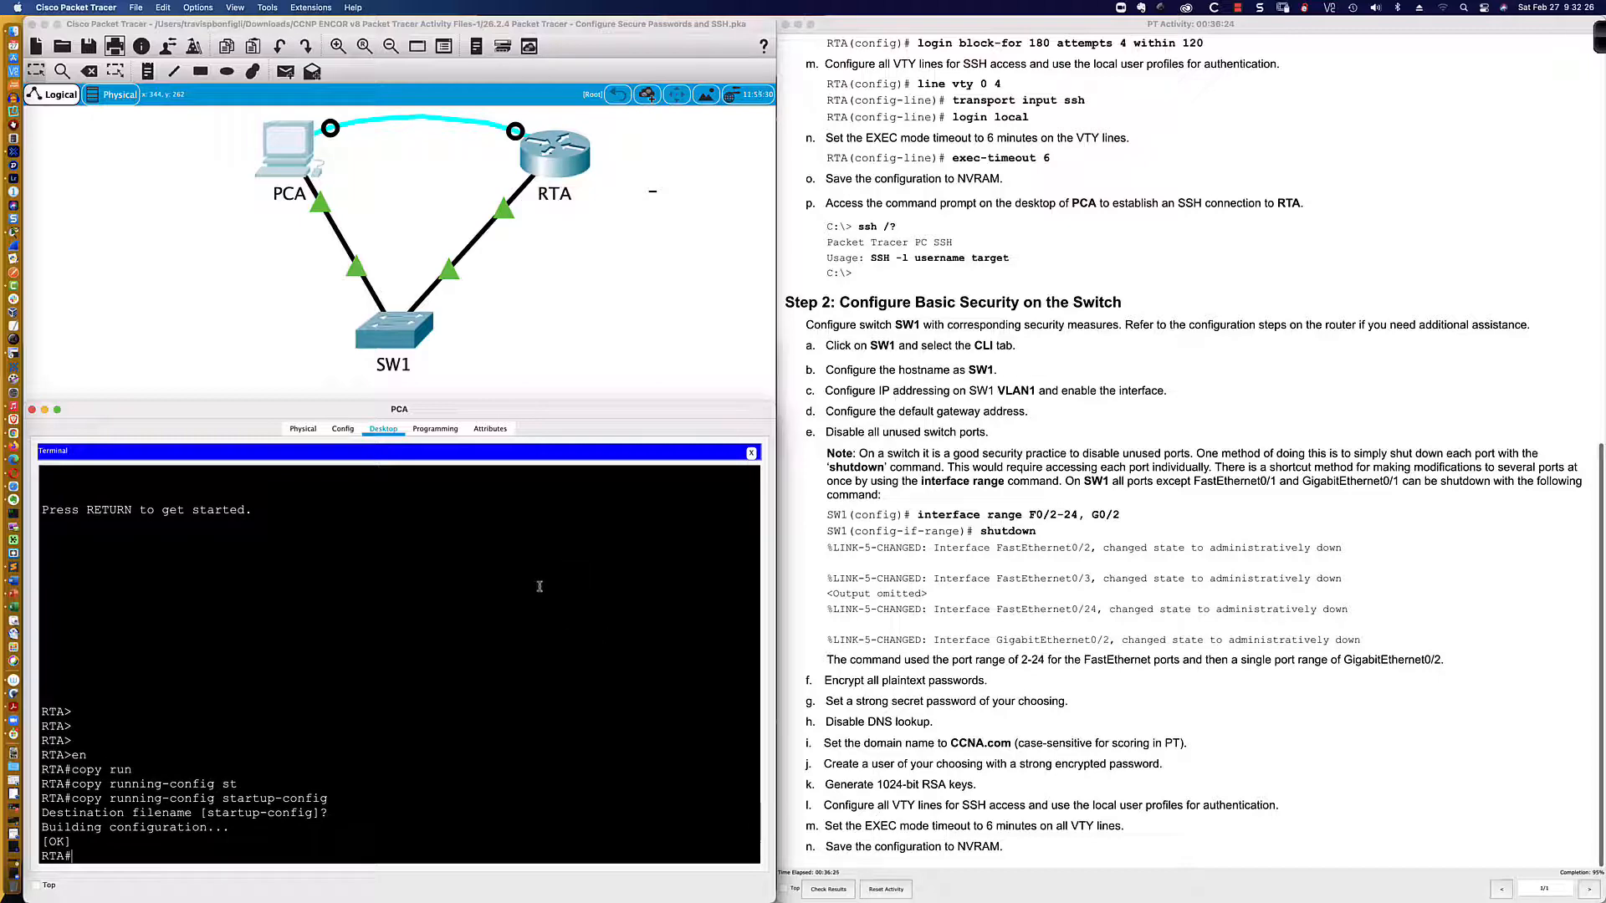
# Step: Check the activity results and inspect incorrect assessment items like RTA's Enable Secret
pyautogui.scroll(-1, 877, 834)
pyautogui.click(830, 888)
pyautogui.click(370, 90)
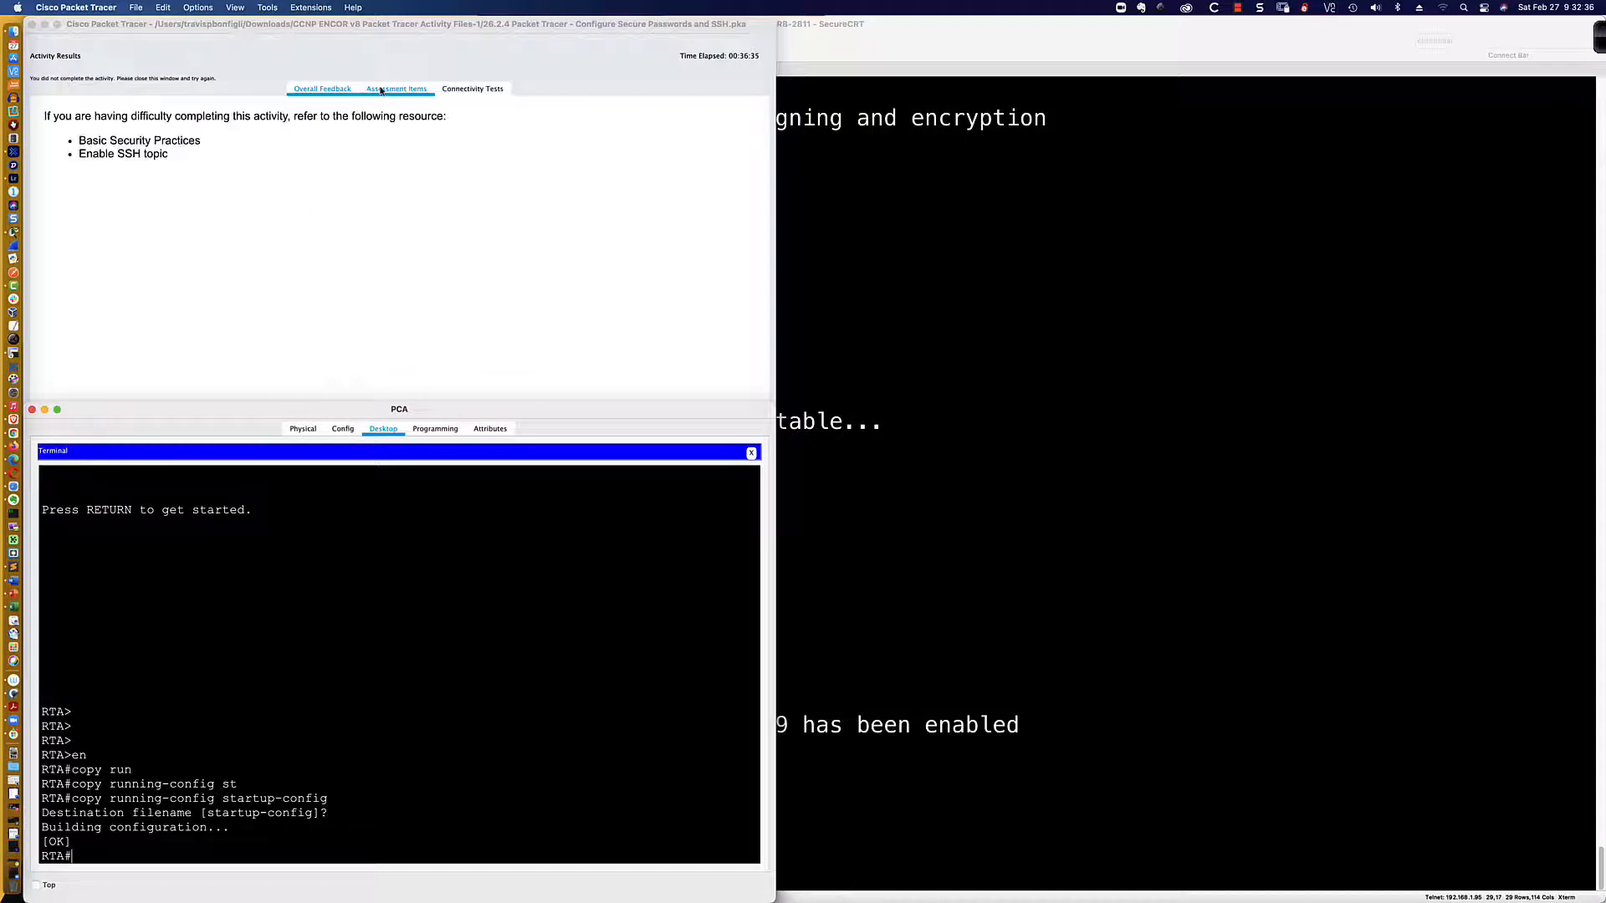
pyautogui.click(112, 234)
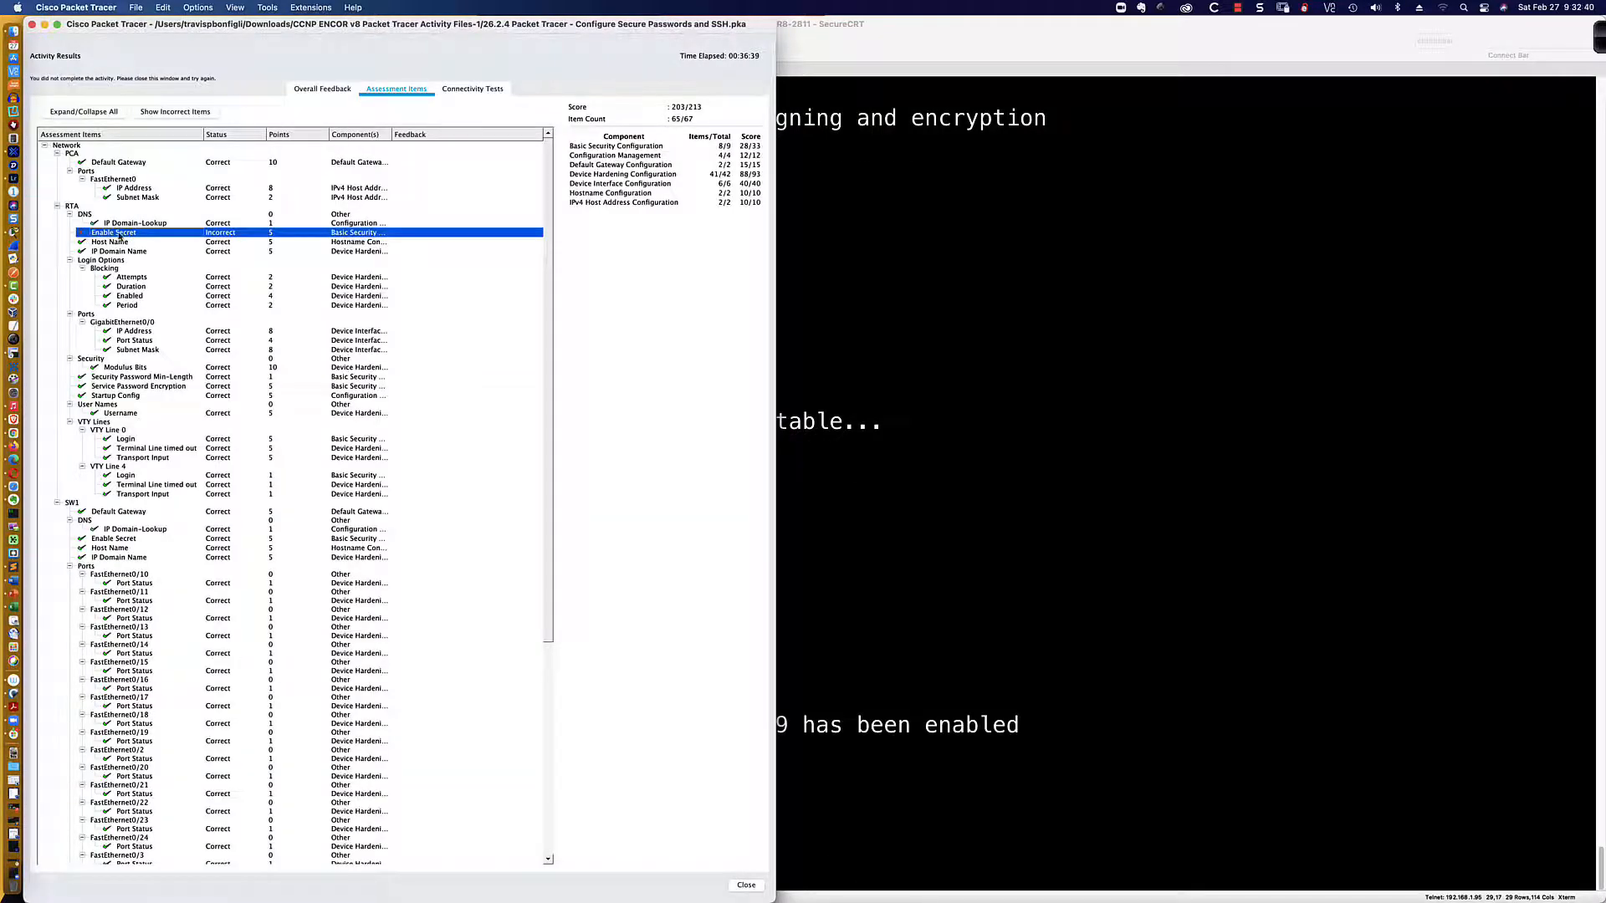
pyautogui.scroll(-10, 119, 237)
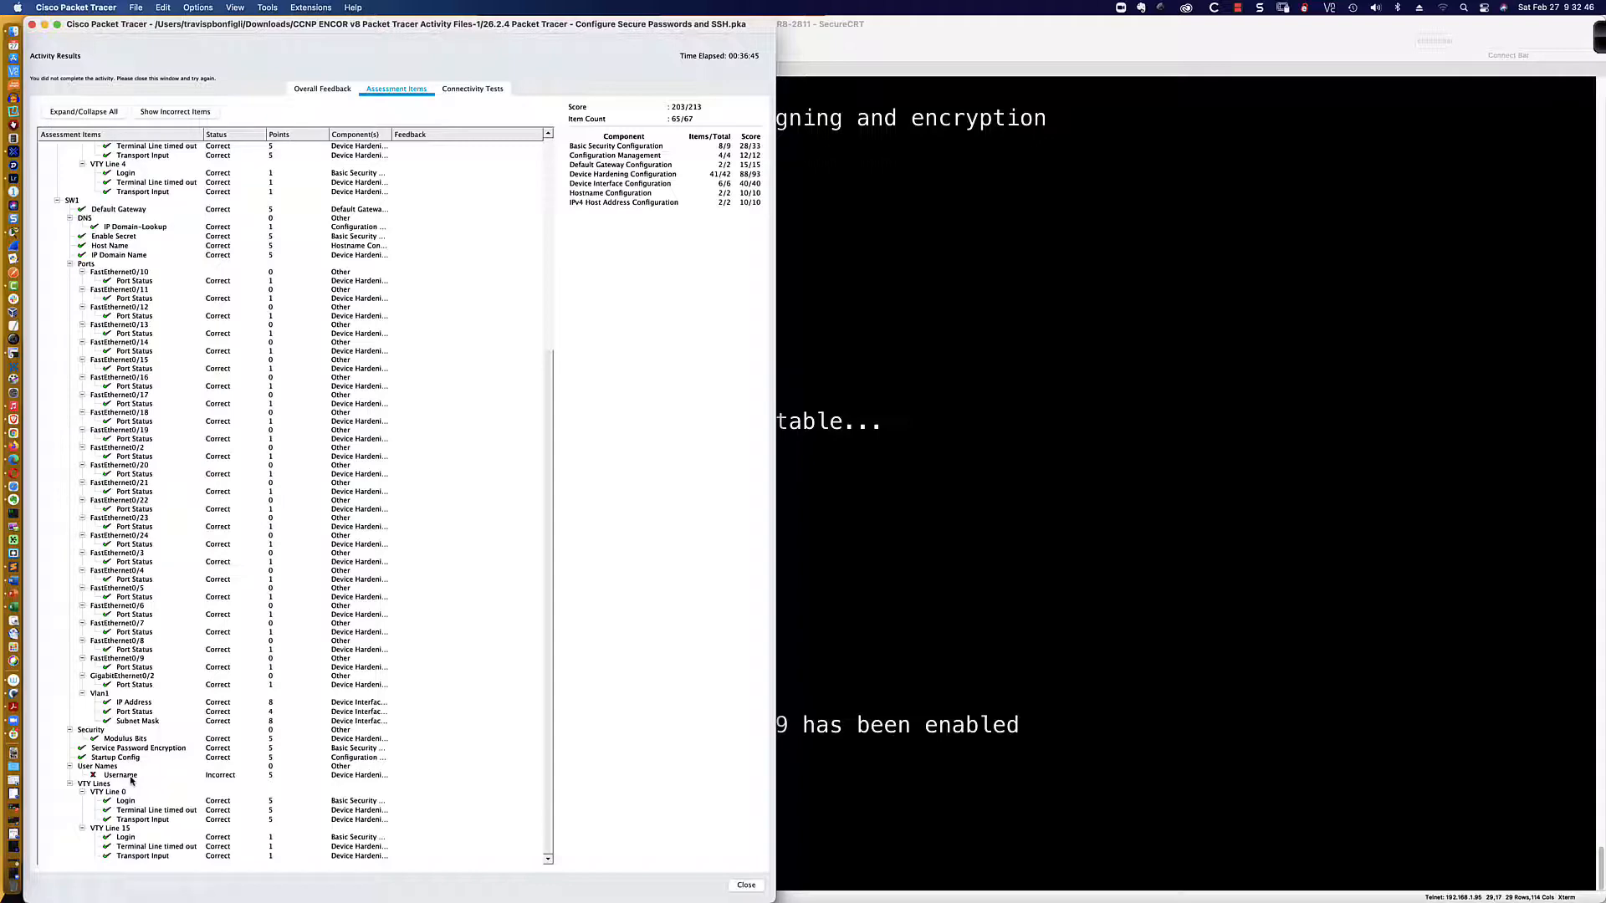
pyautogui.scroll(10, 131, 781)
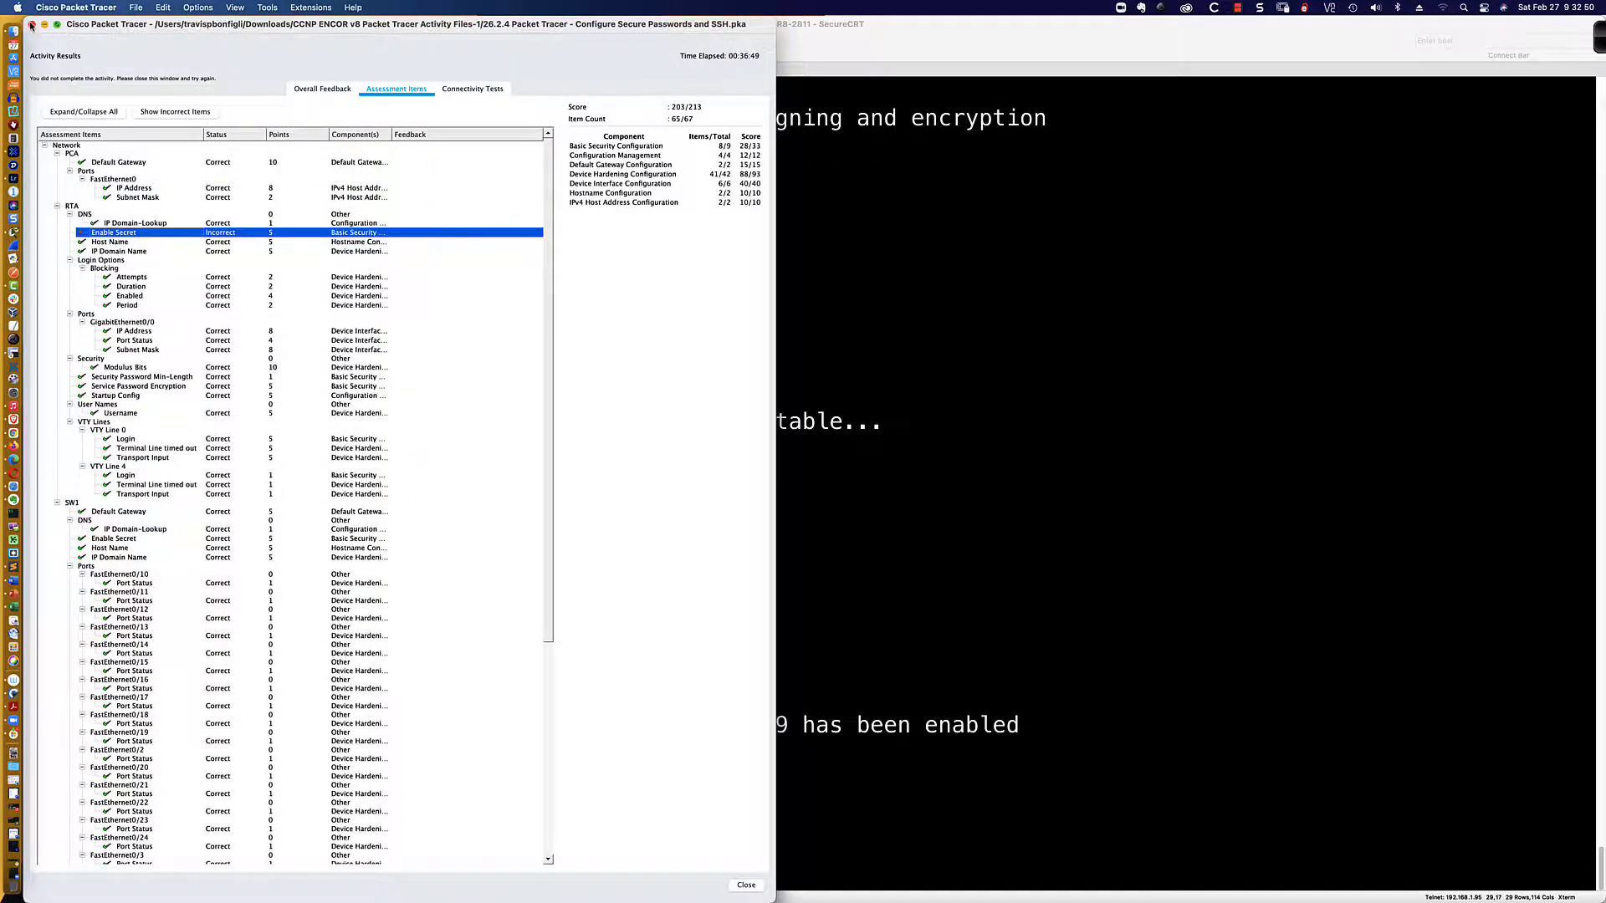
pyautogui.click(32, 24)
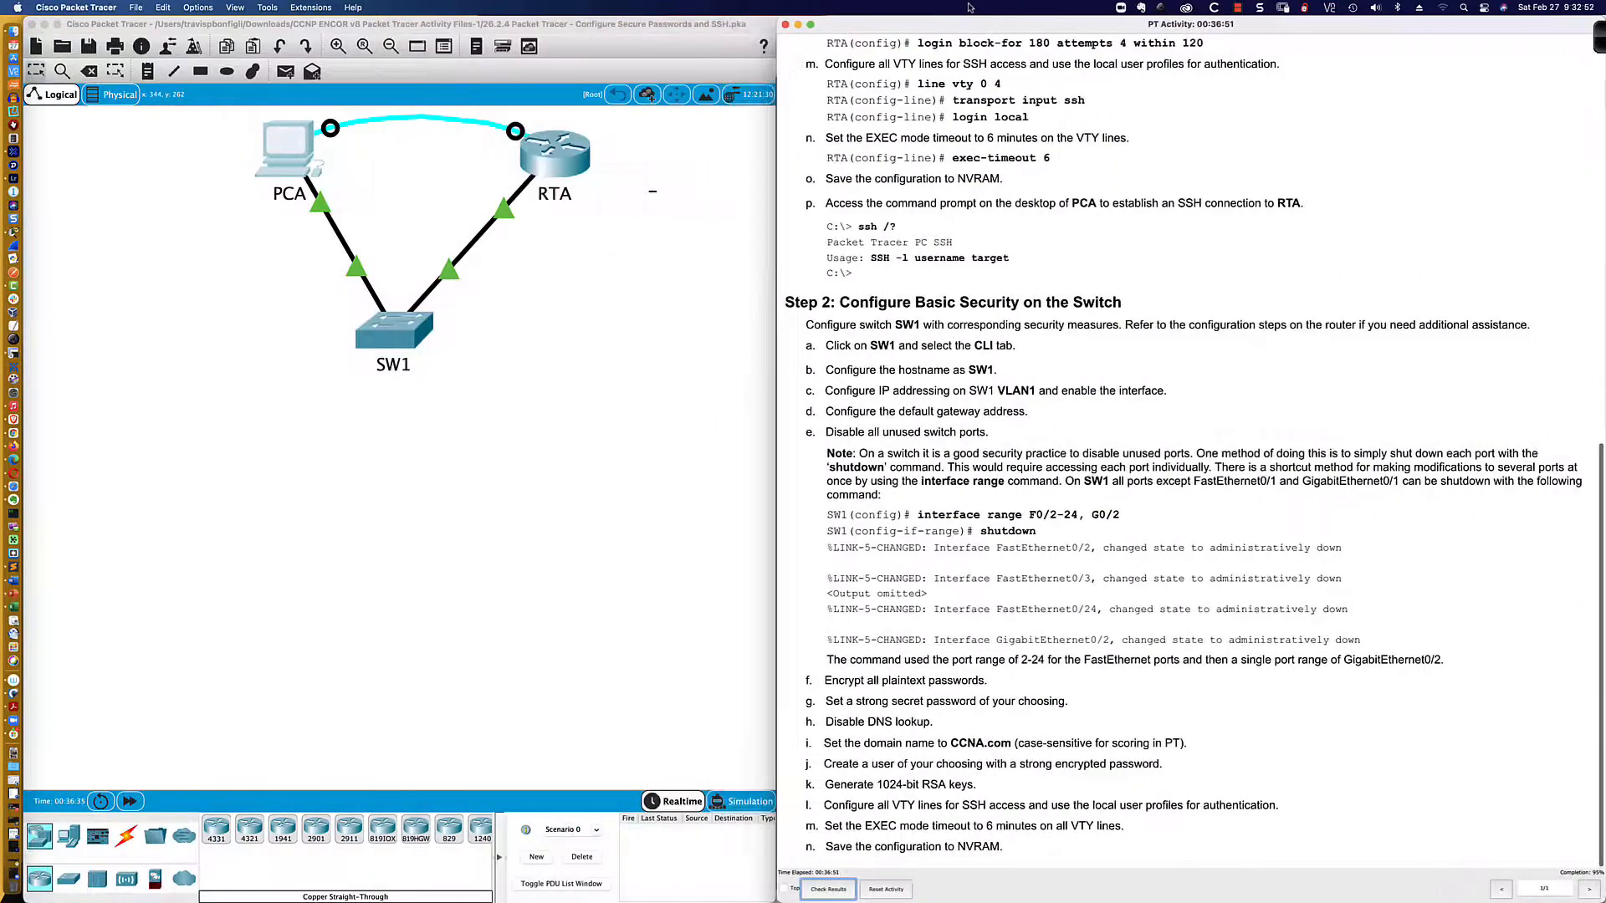
# Step: Try RTA's own CLI tab again and dismiss the locked command-line warning
pyautogui.click(556, 154)
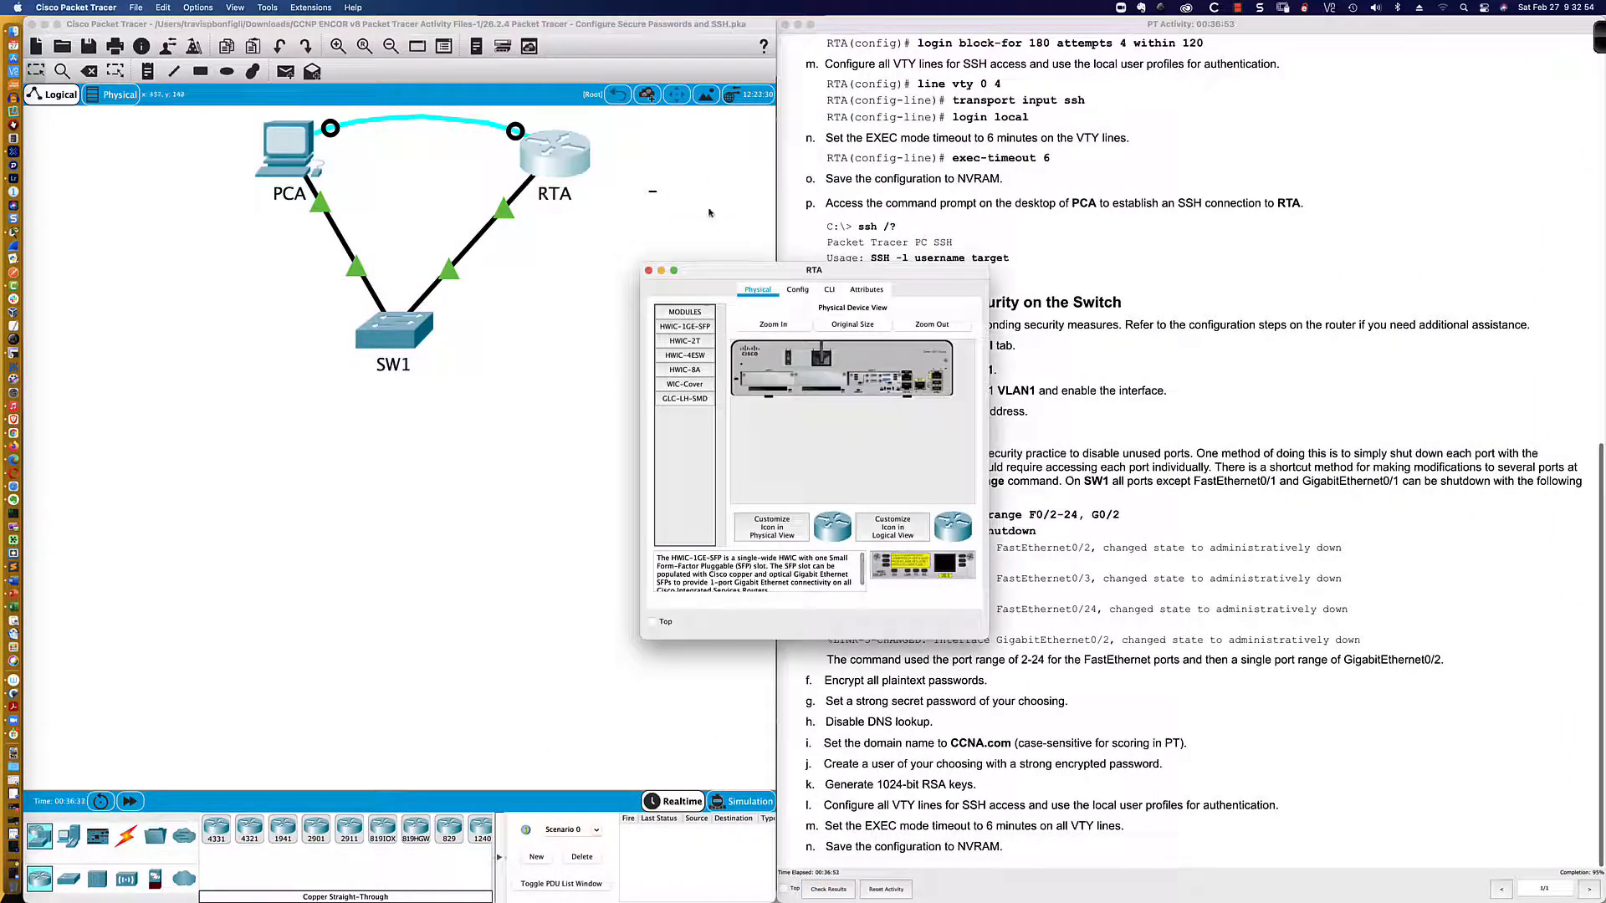
pyautogui.click(829, 289)
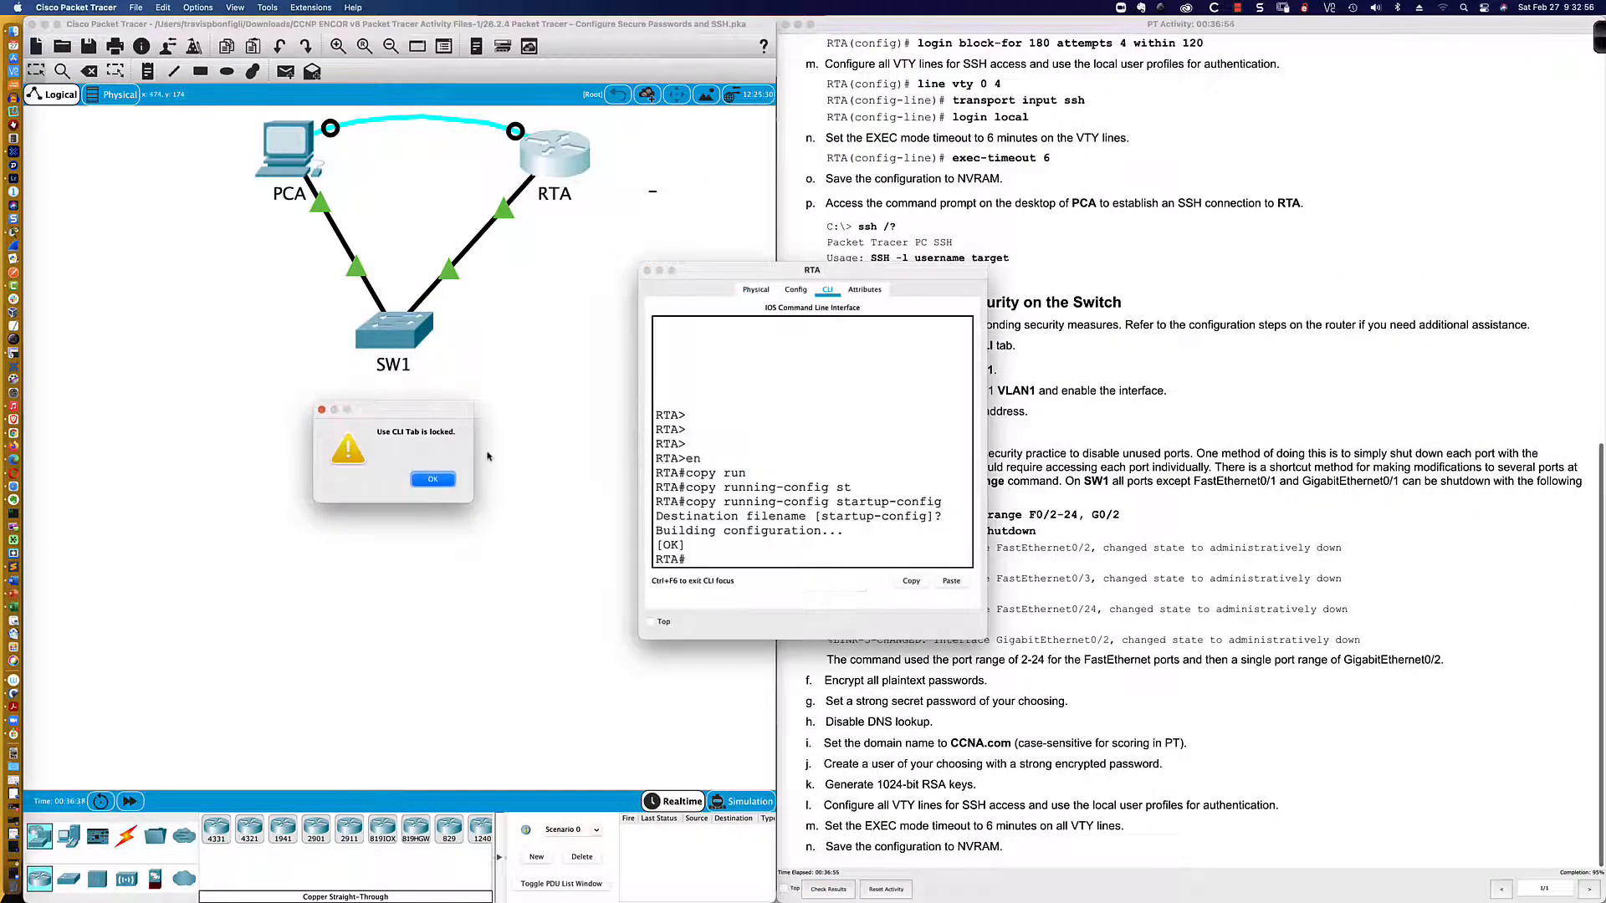
pyautogui.click(433, 479)
pyautogui.click(647, 270)
pyautogui.click(327, 196)
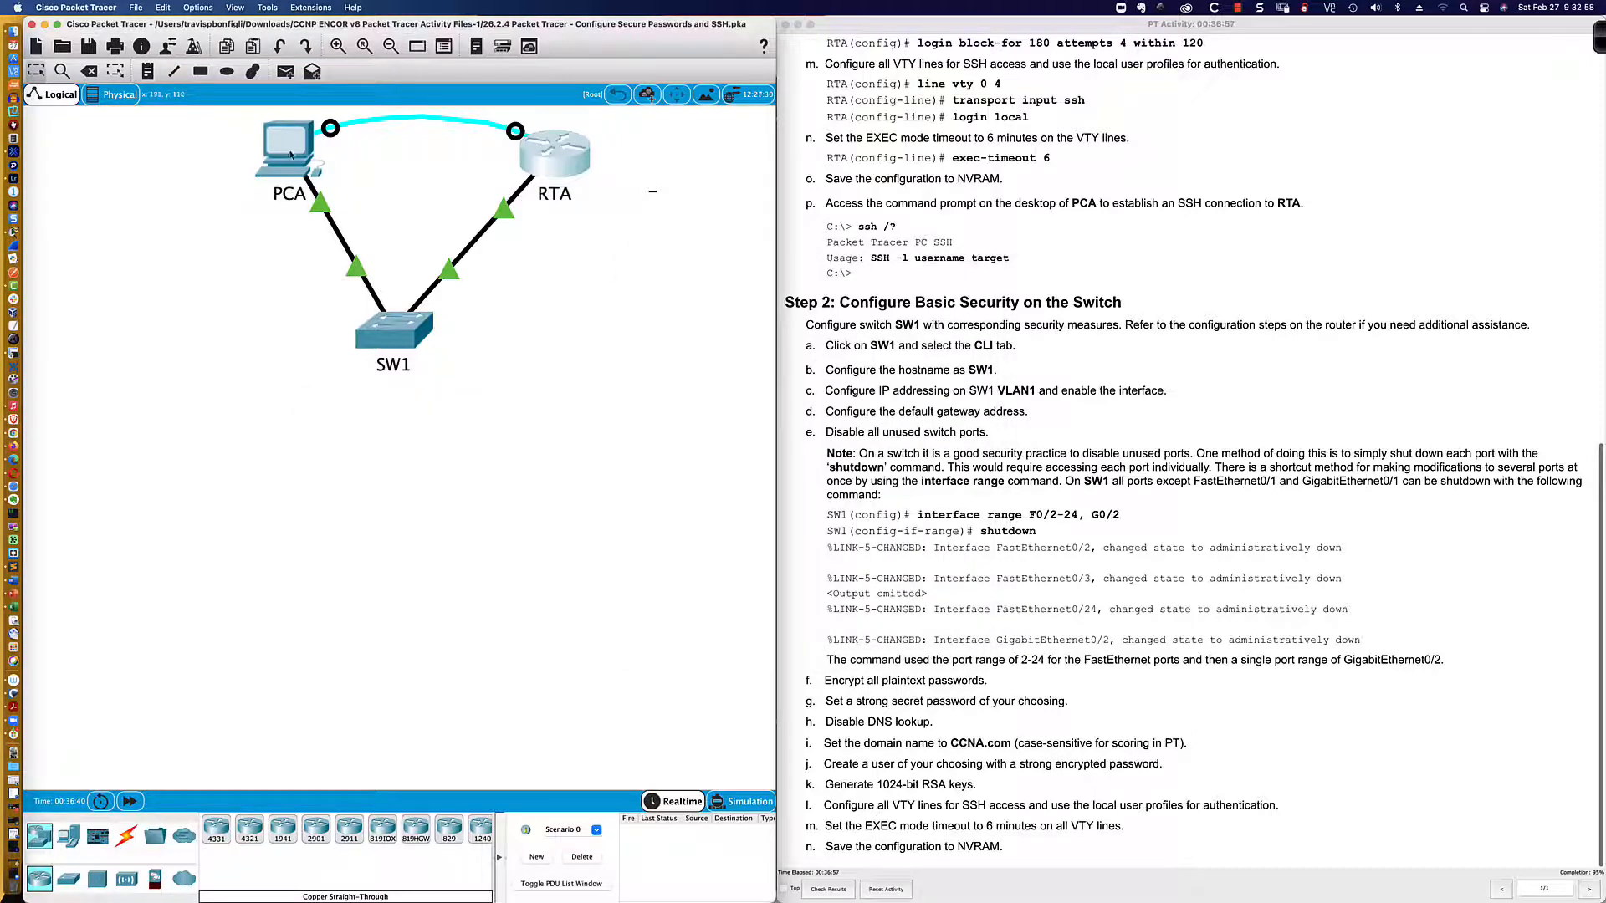
pyautogui.write('sh ru')
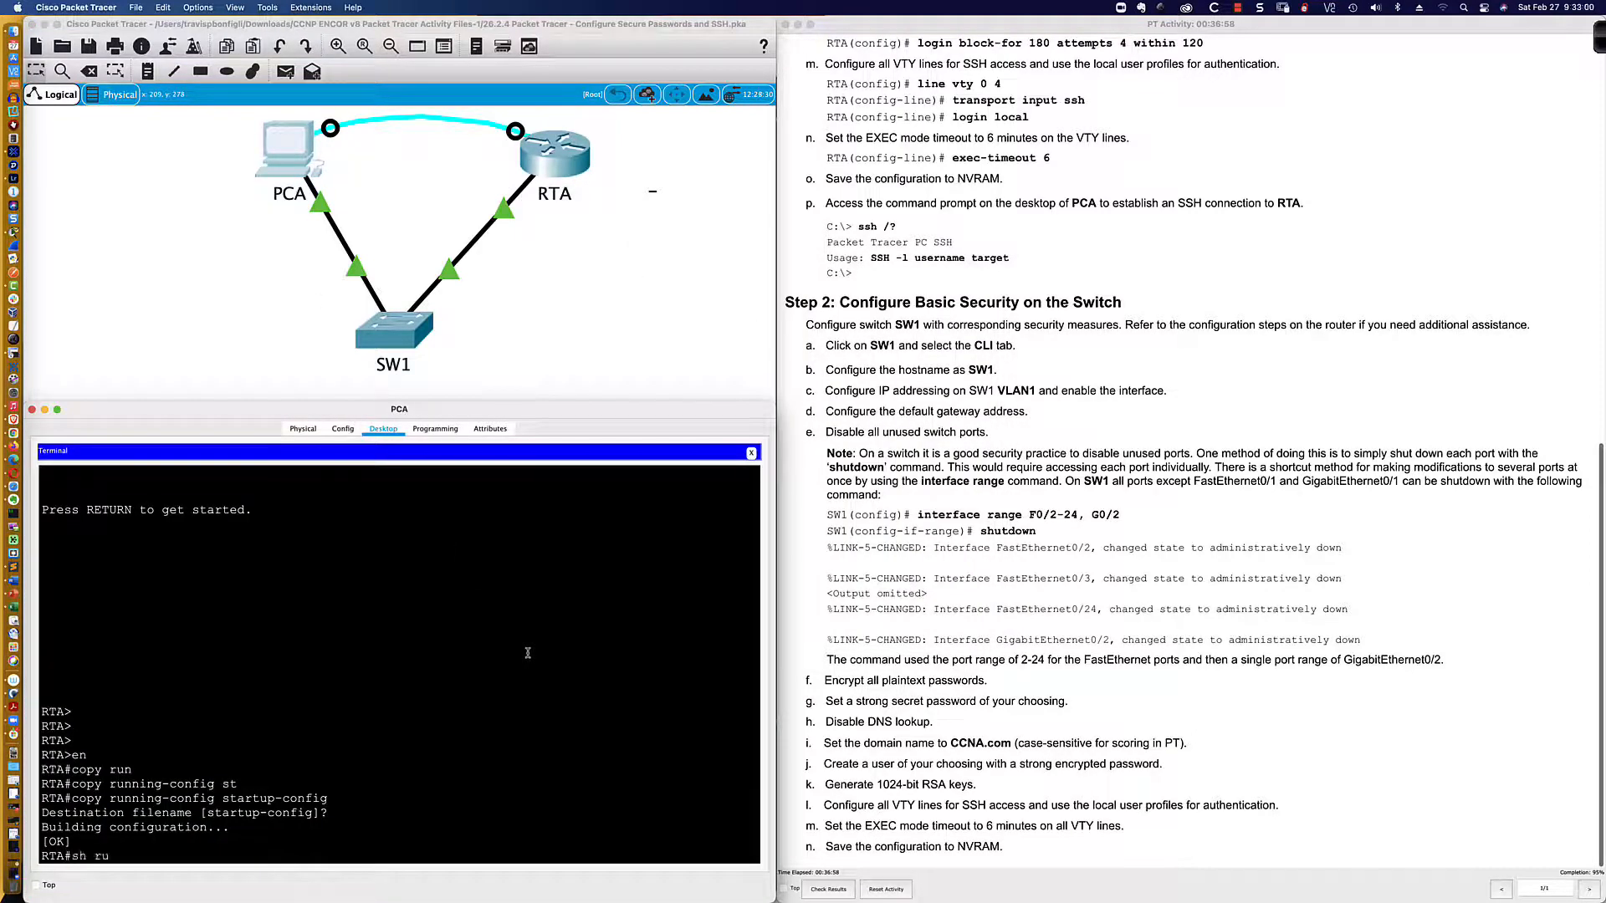
pyautogui.write('n | inc username')
pyautogui.press('Return')
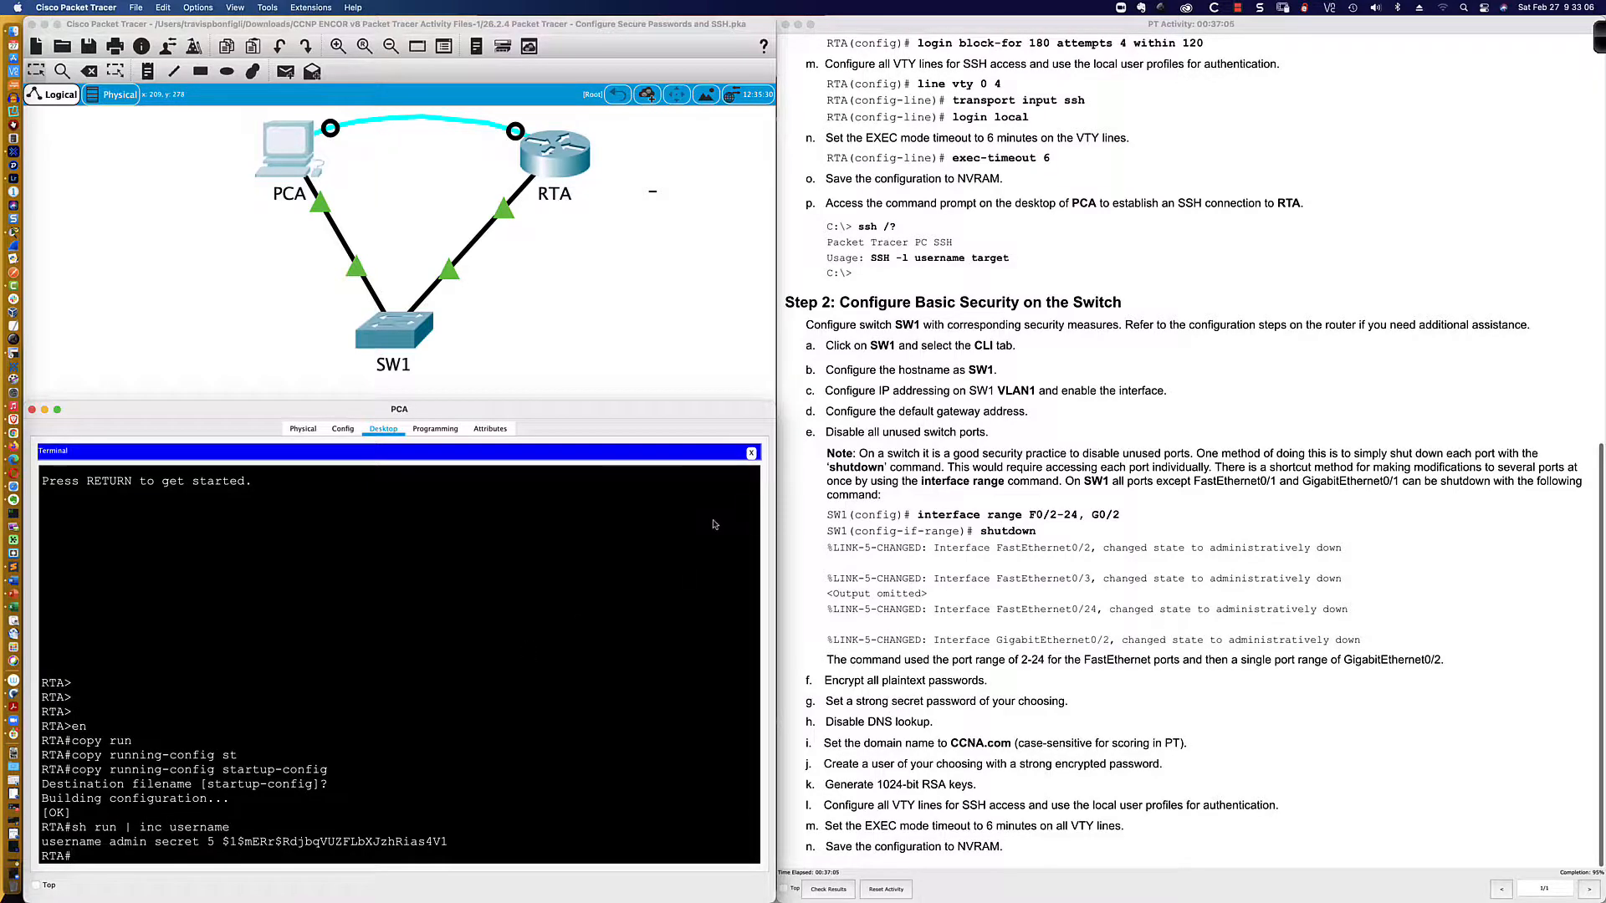
pyautogui.scroll(10, 1020, 418)
pyautogui.scroll(7, 1020, 439)
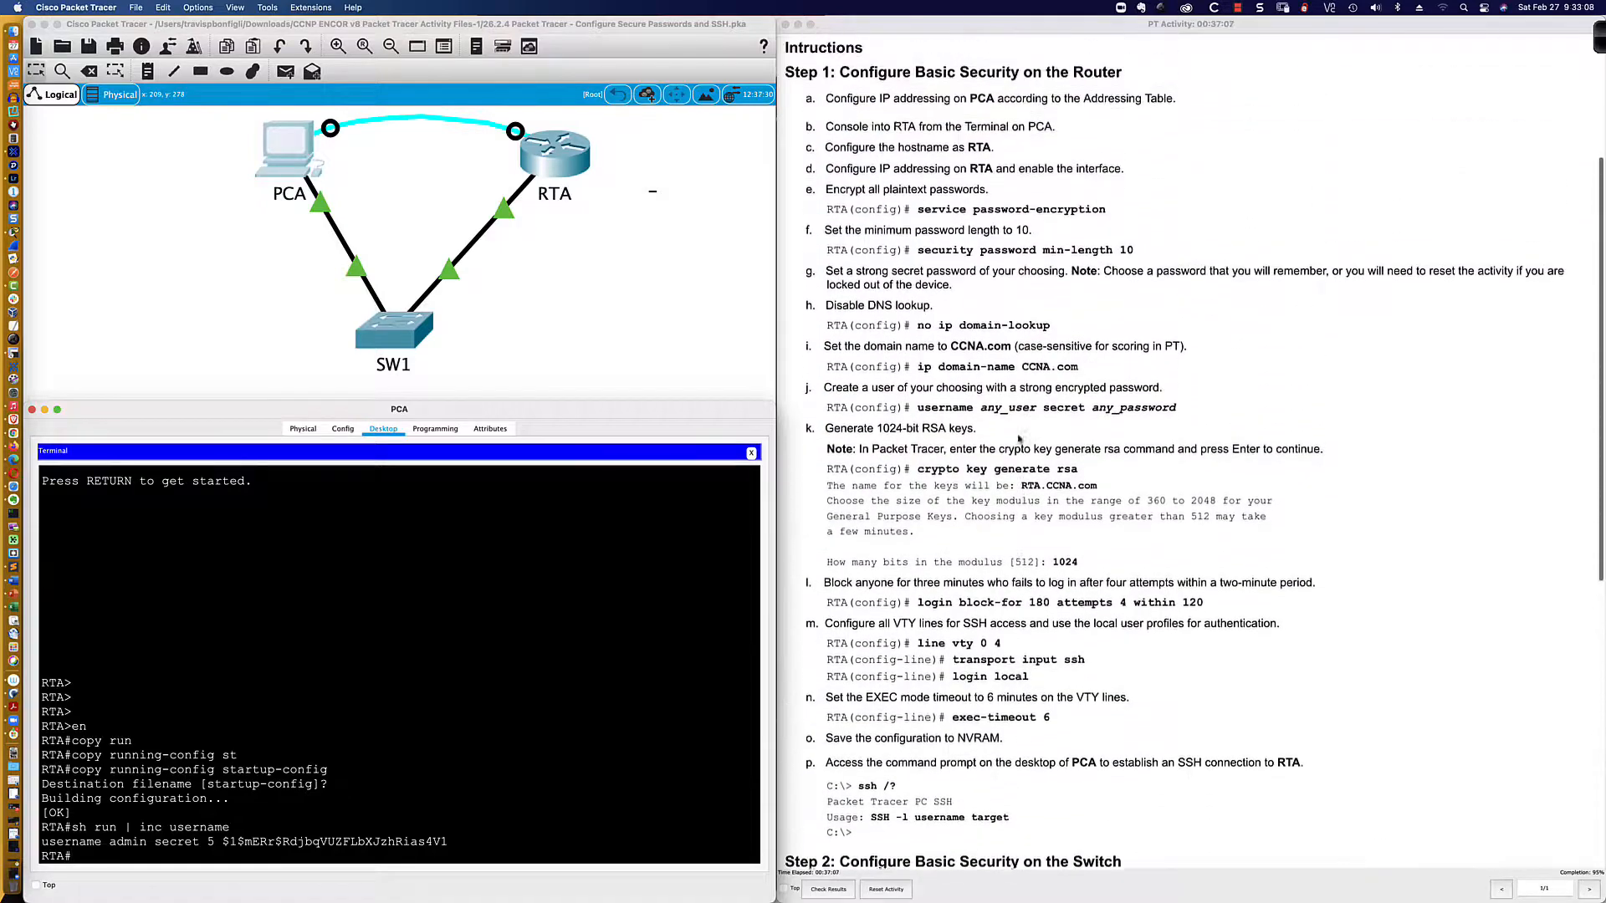
pyautogui.scroll(-4, 1019, 439)
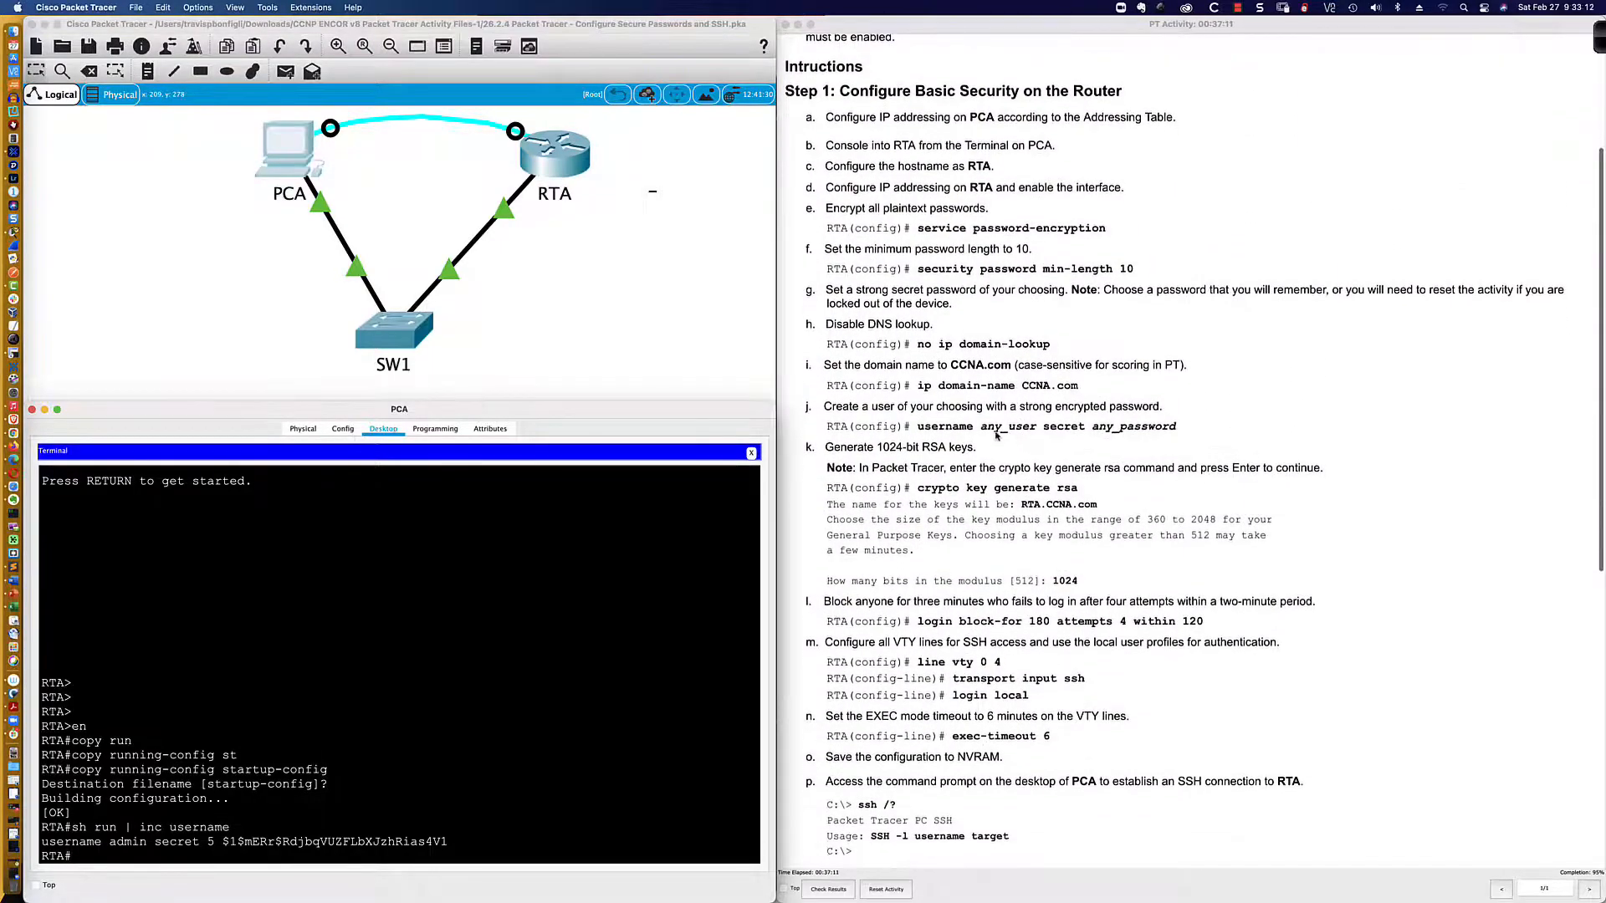
pyautogui.moveTo(981, 427); pyautogui.dragTo(1038, 426)
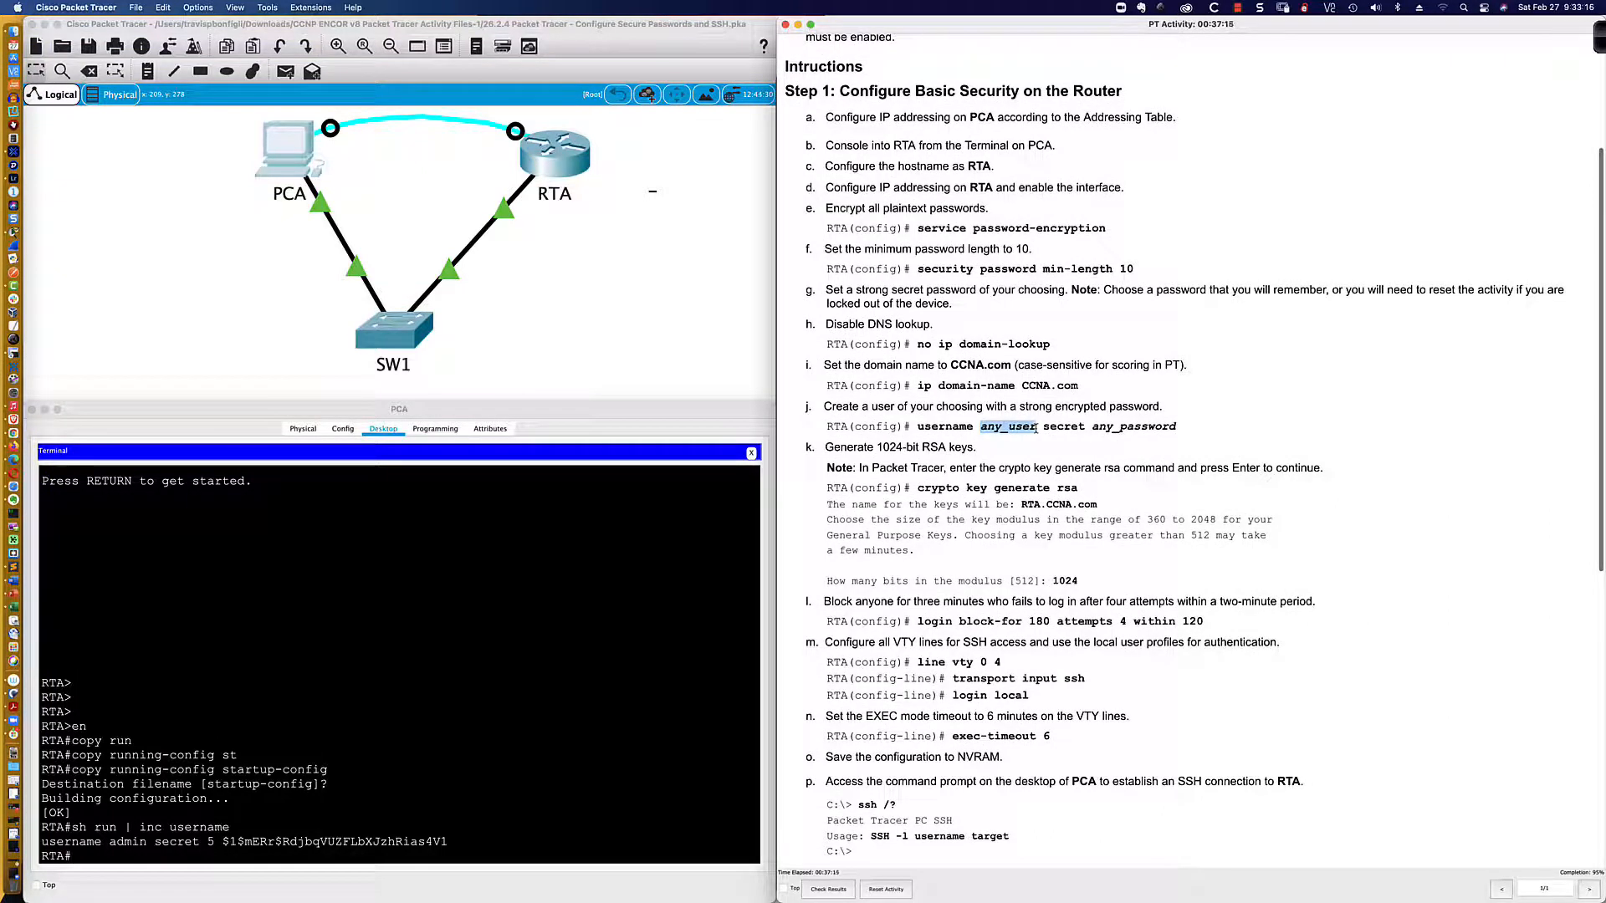
pyautogui.scroll(-2, 1037, 428)
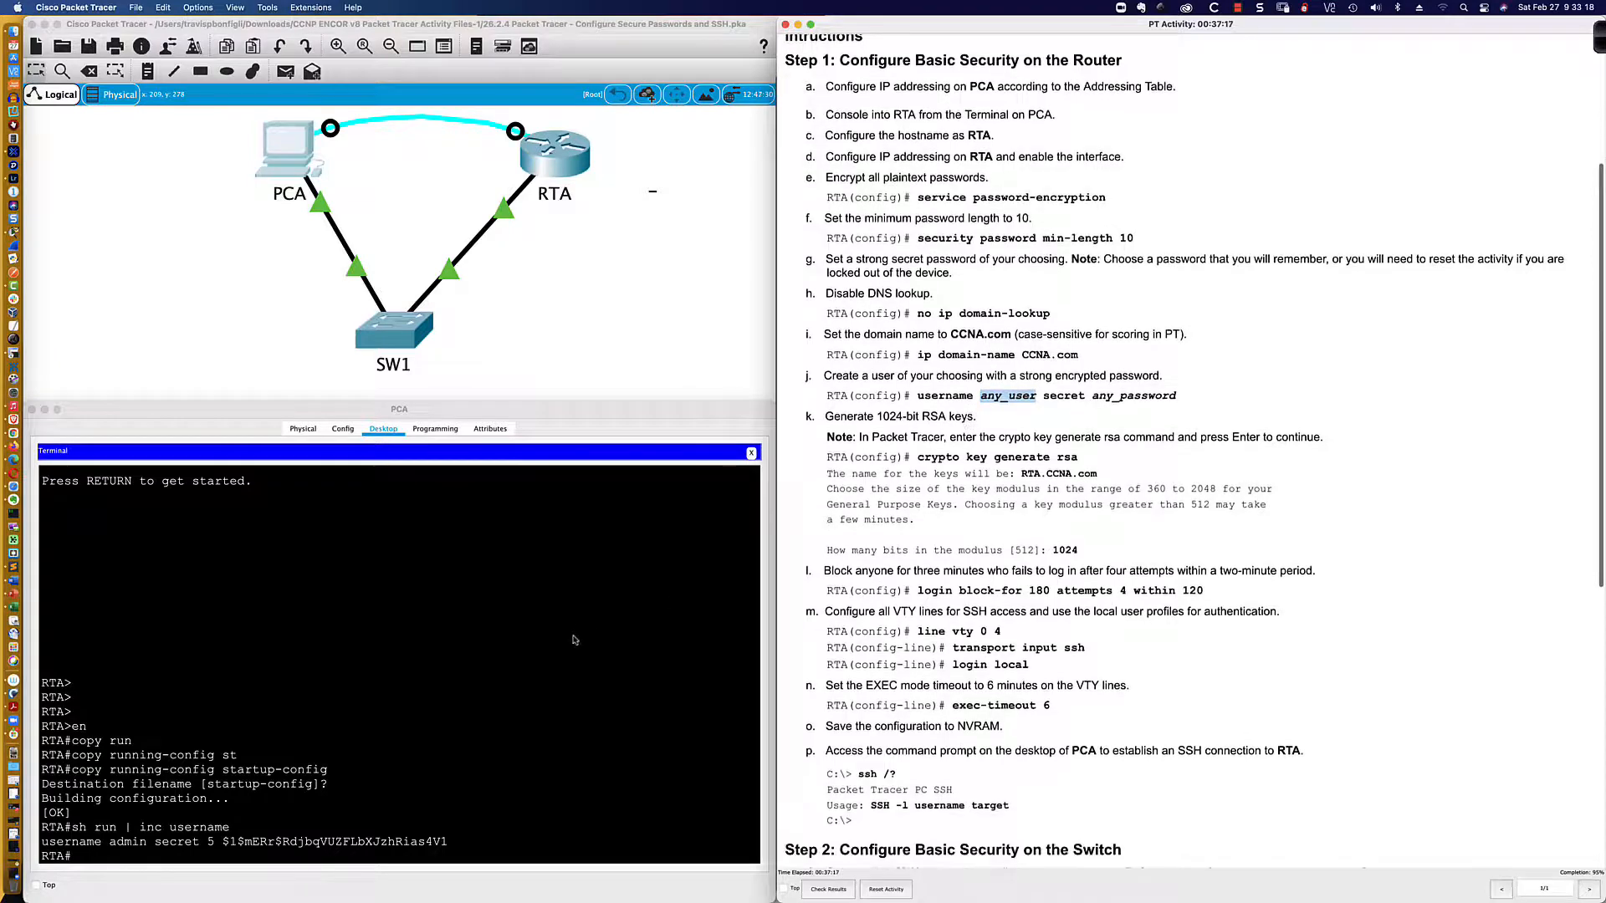
pyautogui.click(572, 634)
pyautogui.write('sh ru')
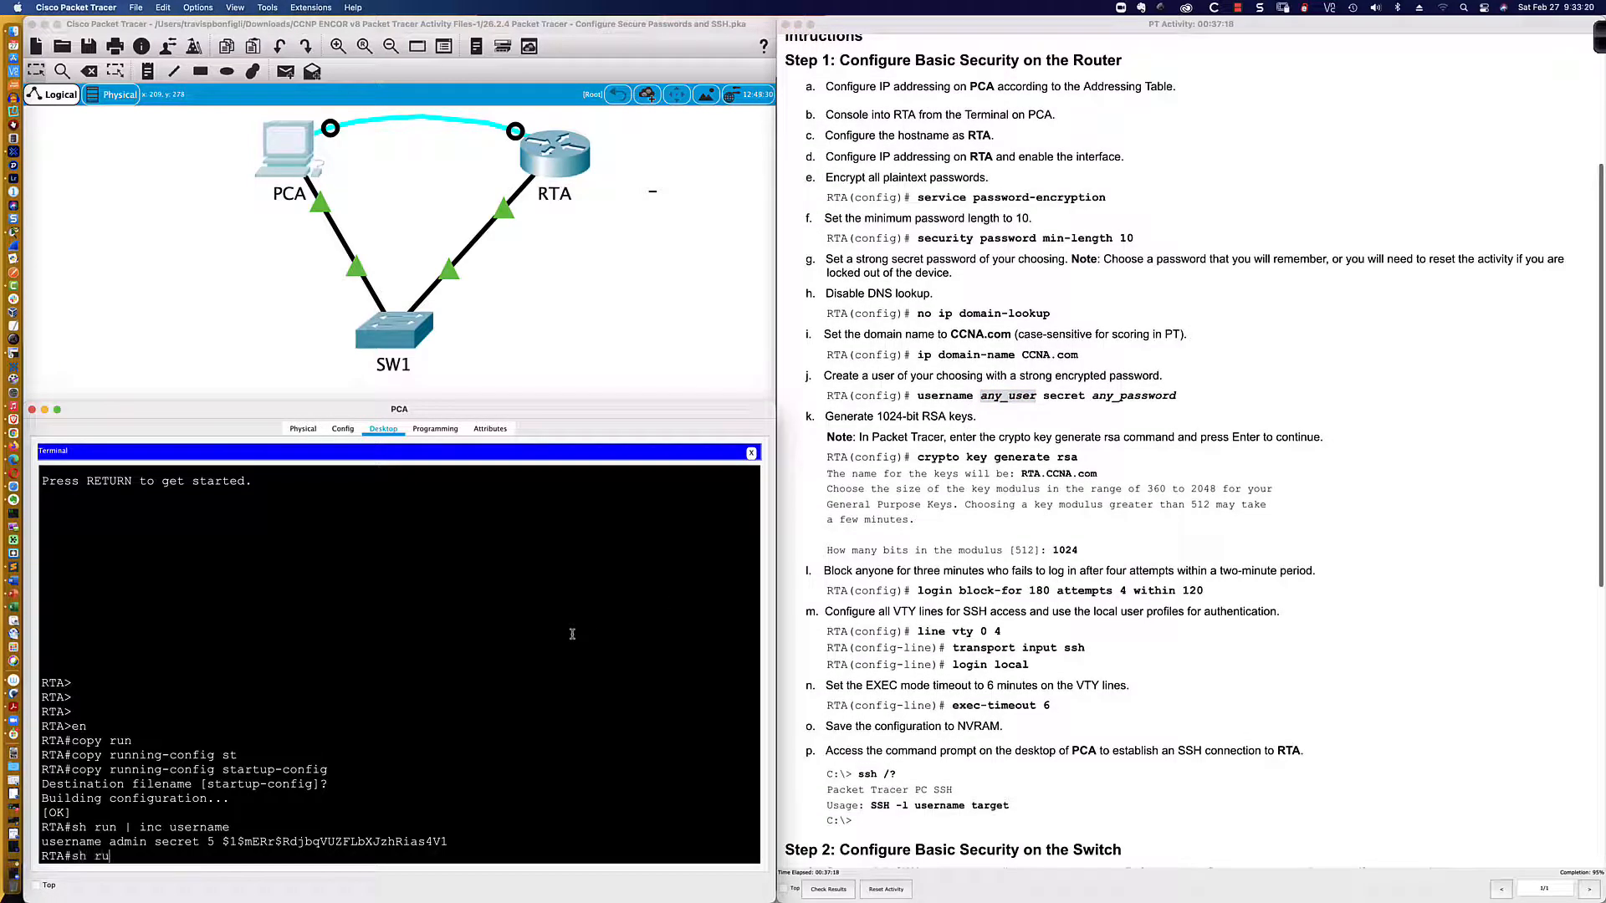
pyautogui.write('n | inc secret')
pyautogui.press('Return')
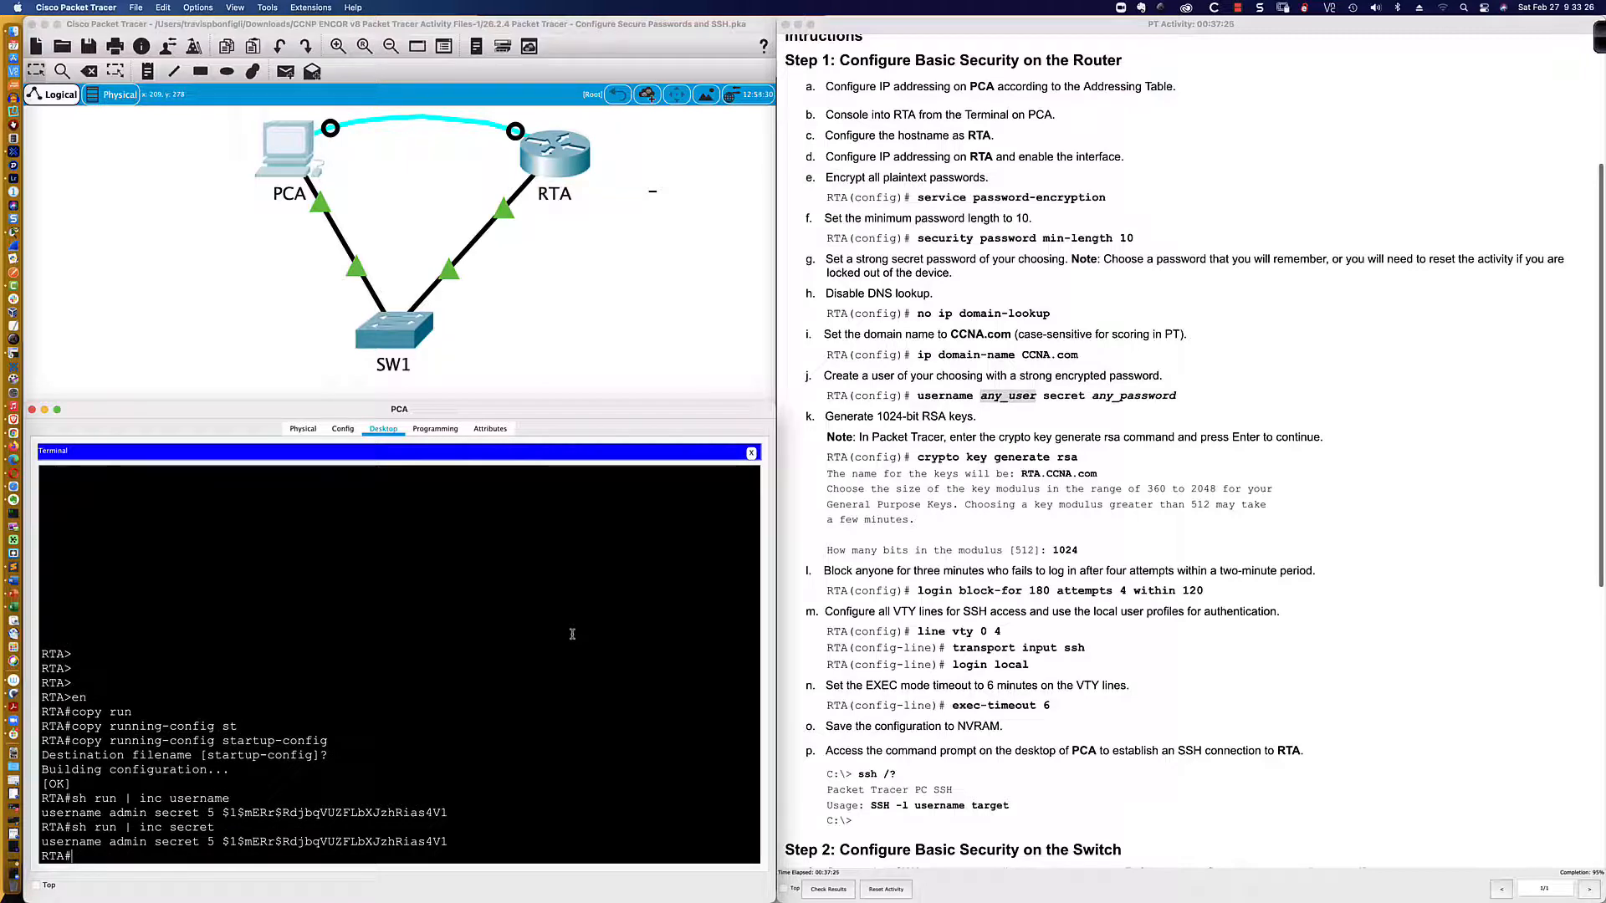
pyautogui.scroll(-3, 891, 393)
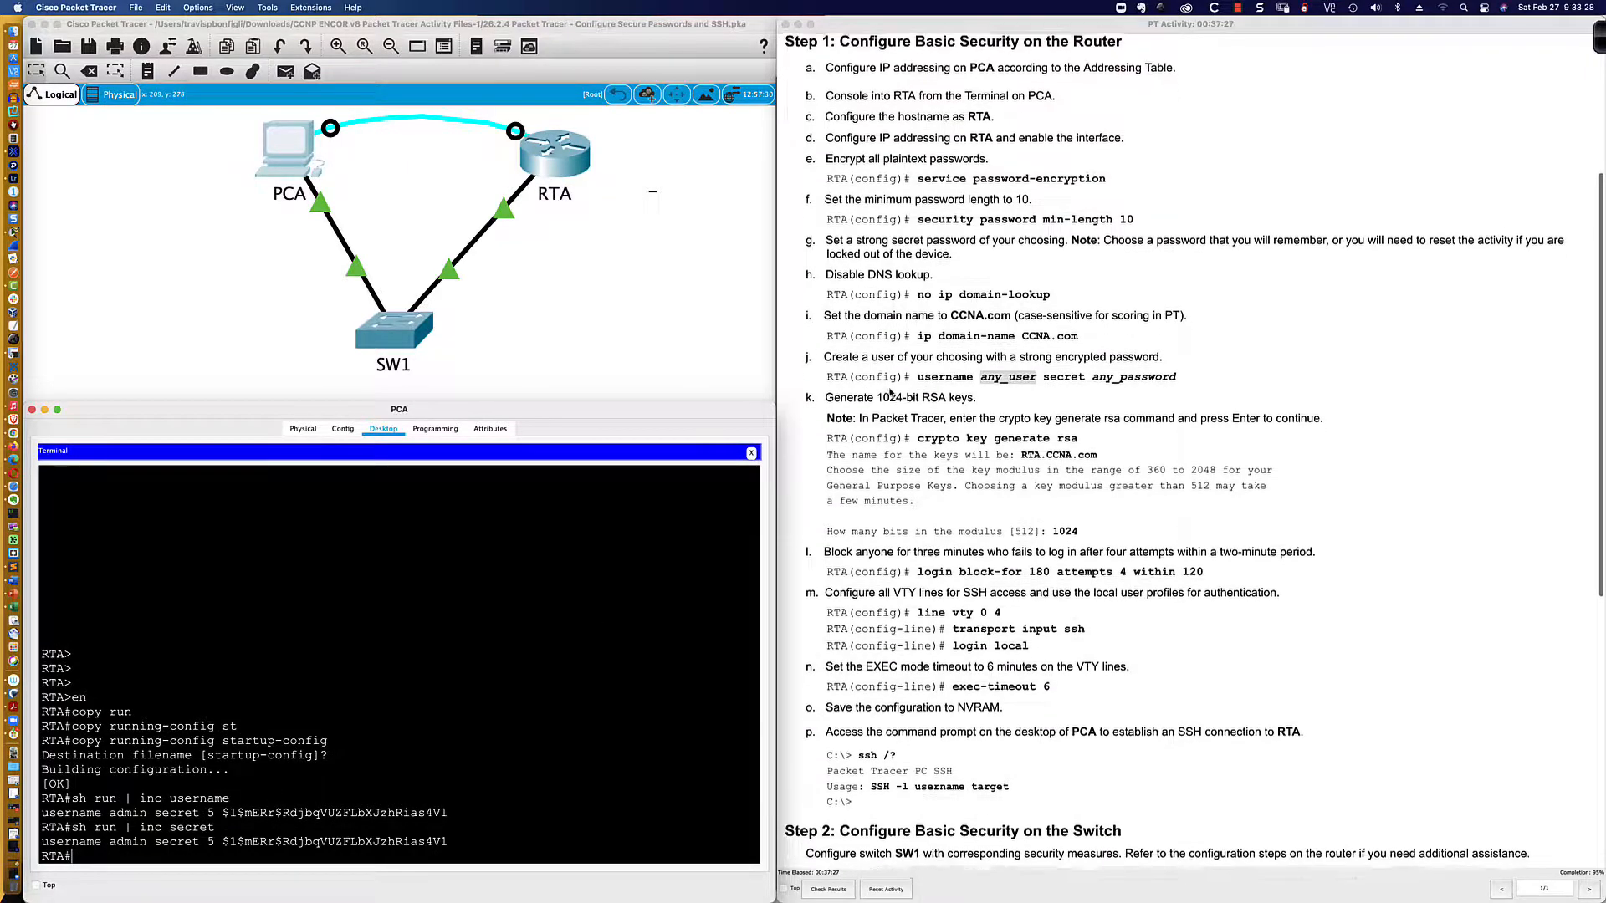
pyautogui.scroll(-1, 890, 393)
pyautogui.scroll(-3, 891, 393)
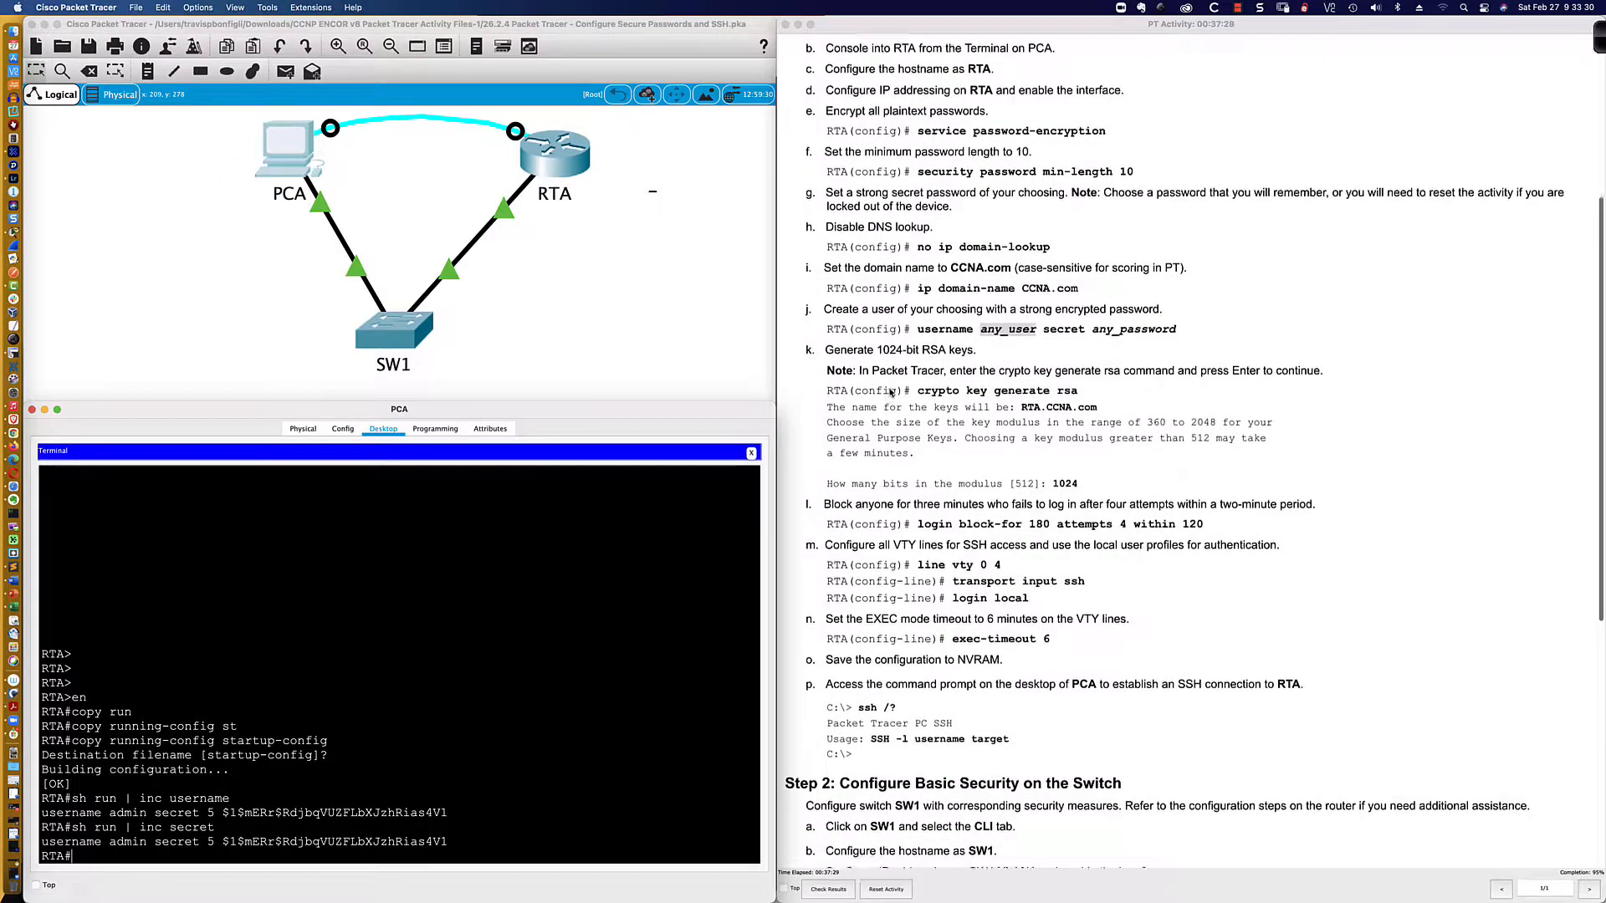
pyautogui.scroll(-8, 891, 393)
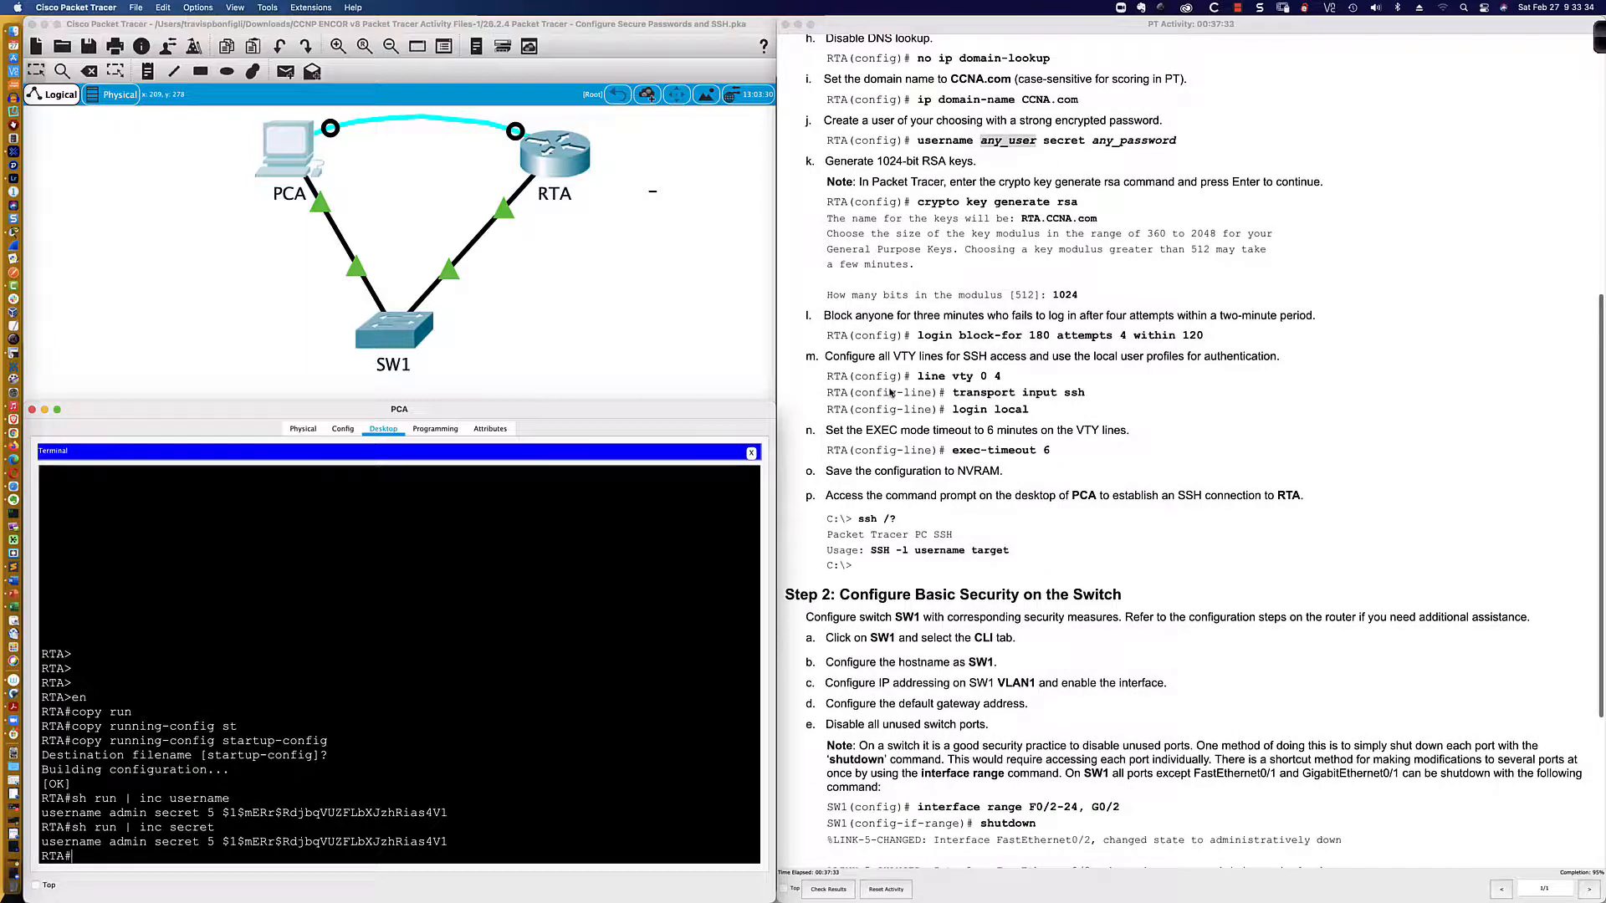
pyautogui.scroll(10, 891, 393)
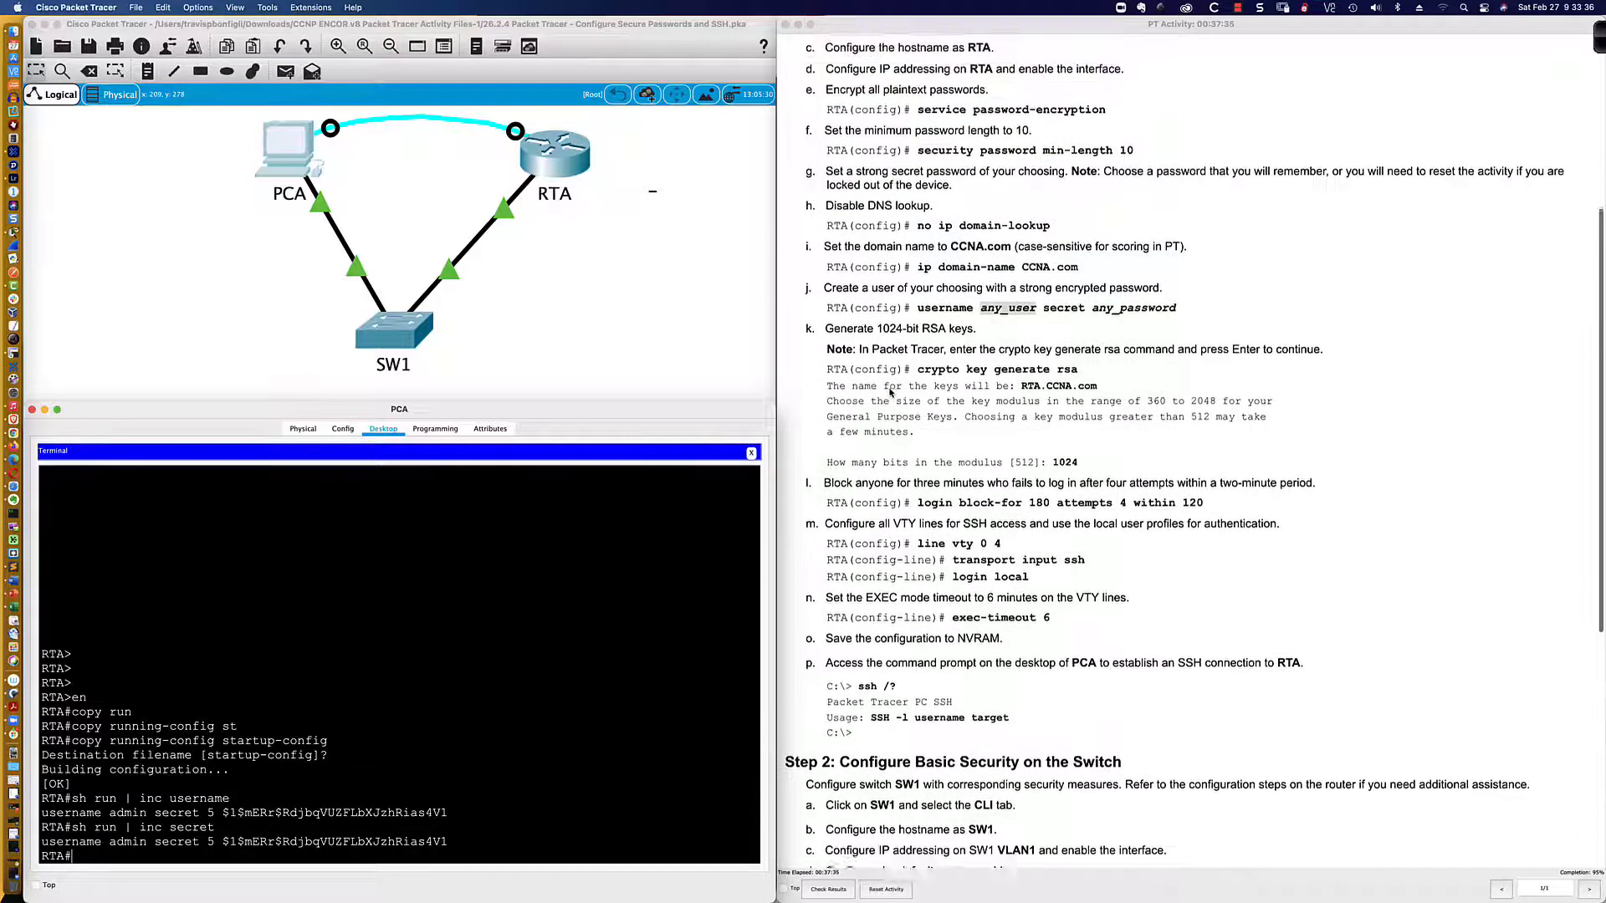
pyautogui.scroll(2, 891, 393)
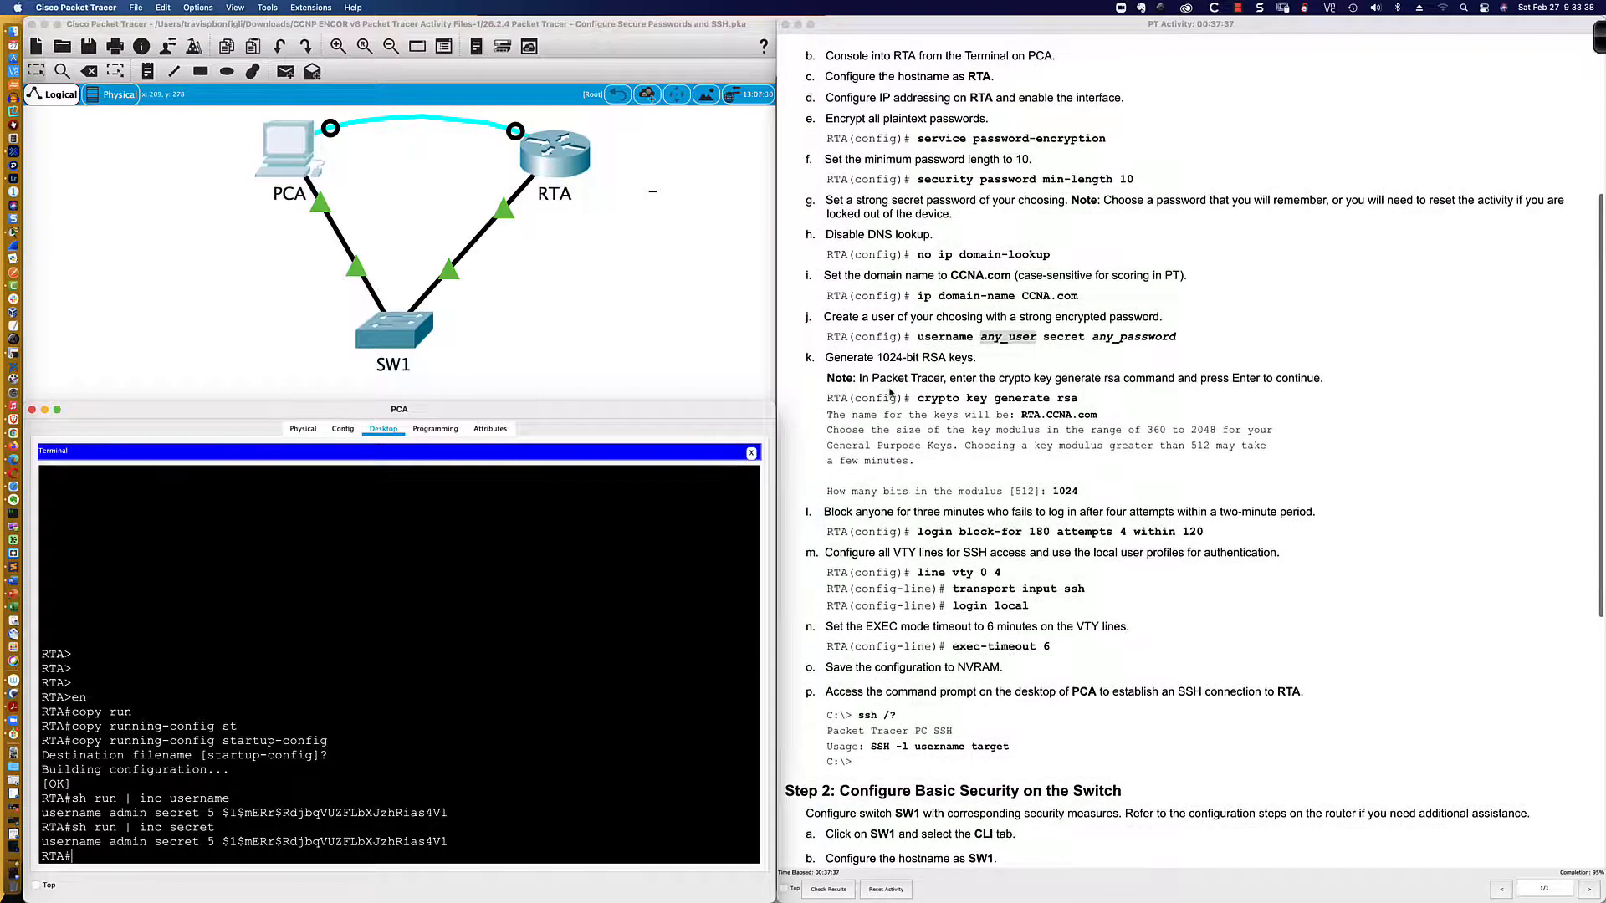
# Step: In RTA's terminal session, set a new enable secret from global configuration mode
pyautogui.click(505, 696)
pyautogui.press('Return')
pyautogui.press('Return')
pyautogui.press('Return')
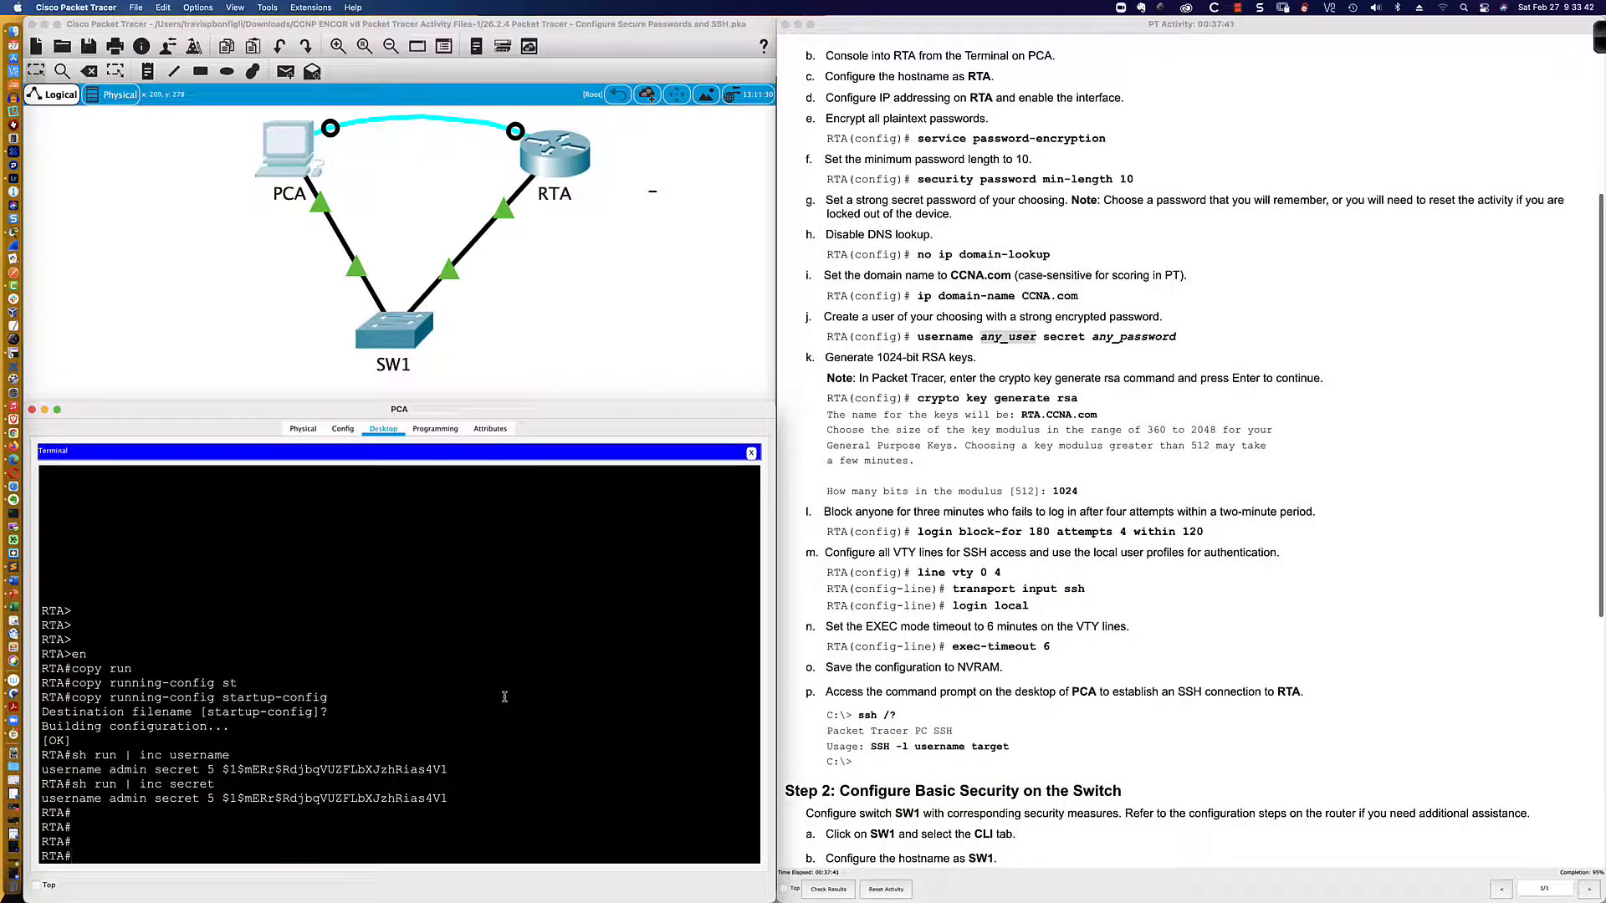
pyautogui.write('conf t')
pyautogui.press('Return')
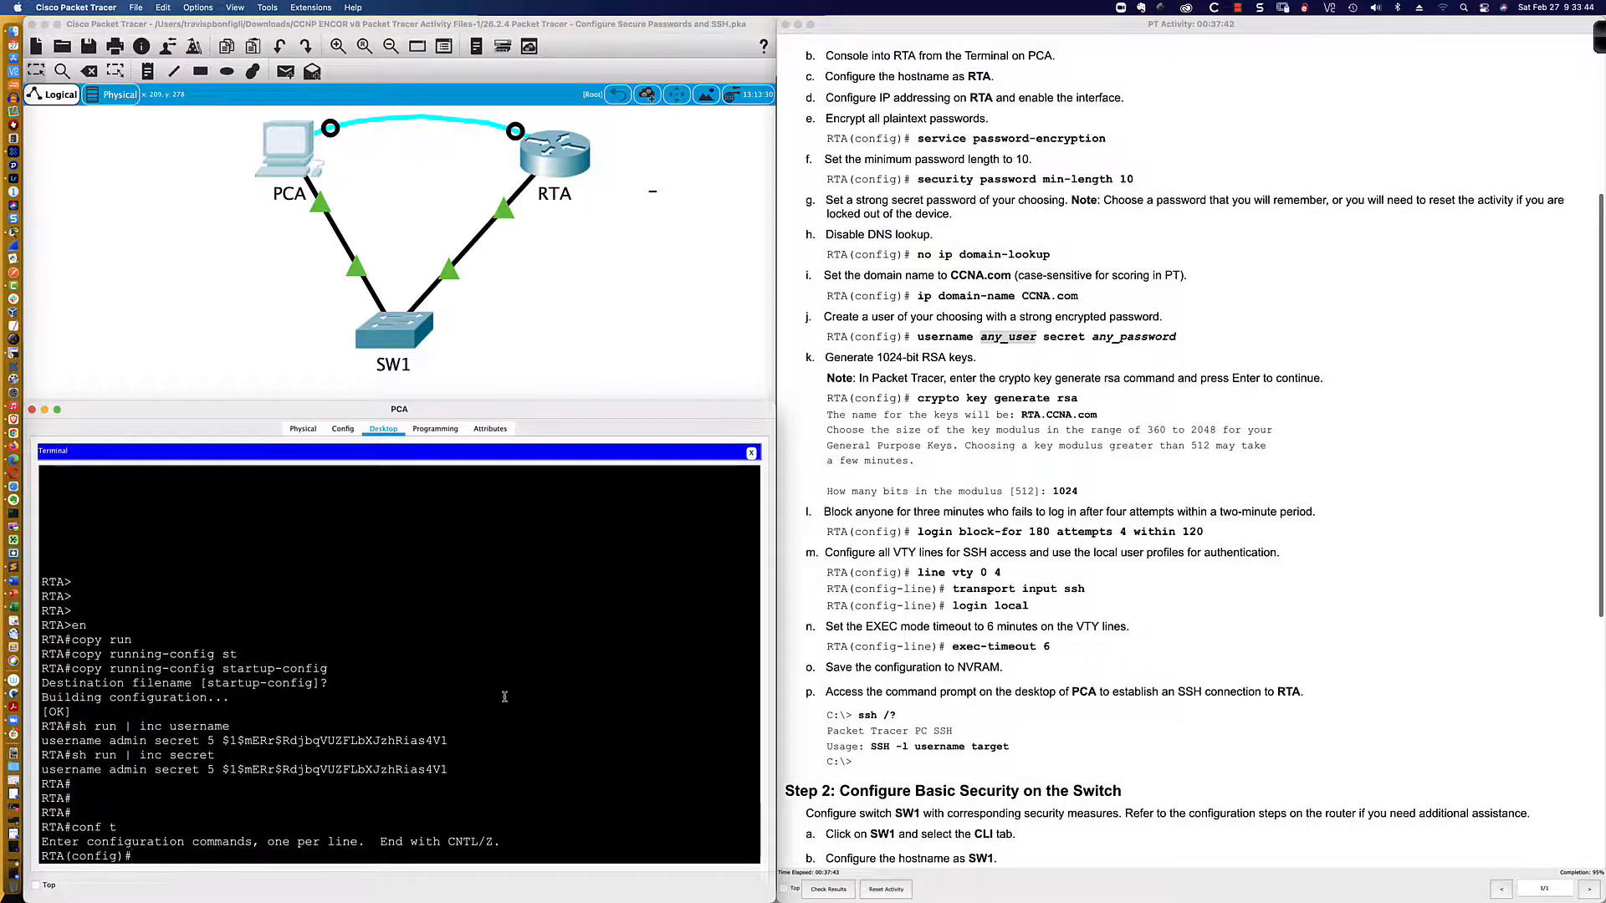
pyautogui.write('enable sec')
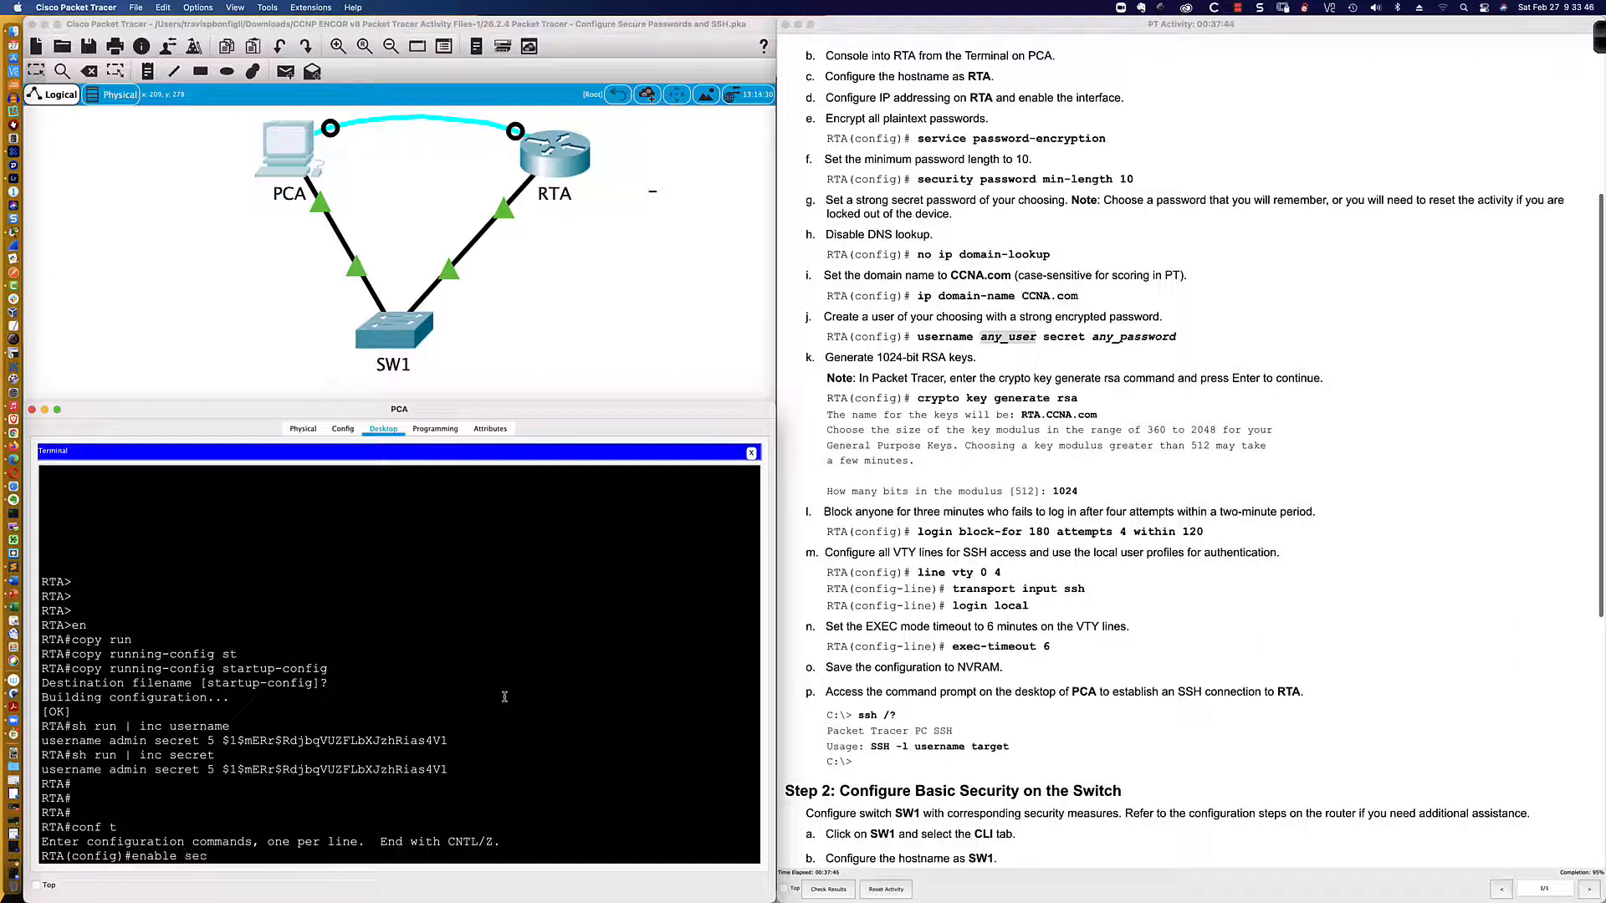
pyautogui.write('ret abcde12345')
pyautogui.press('Return')
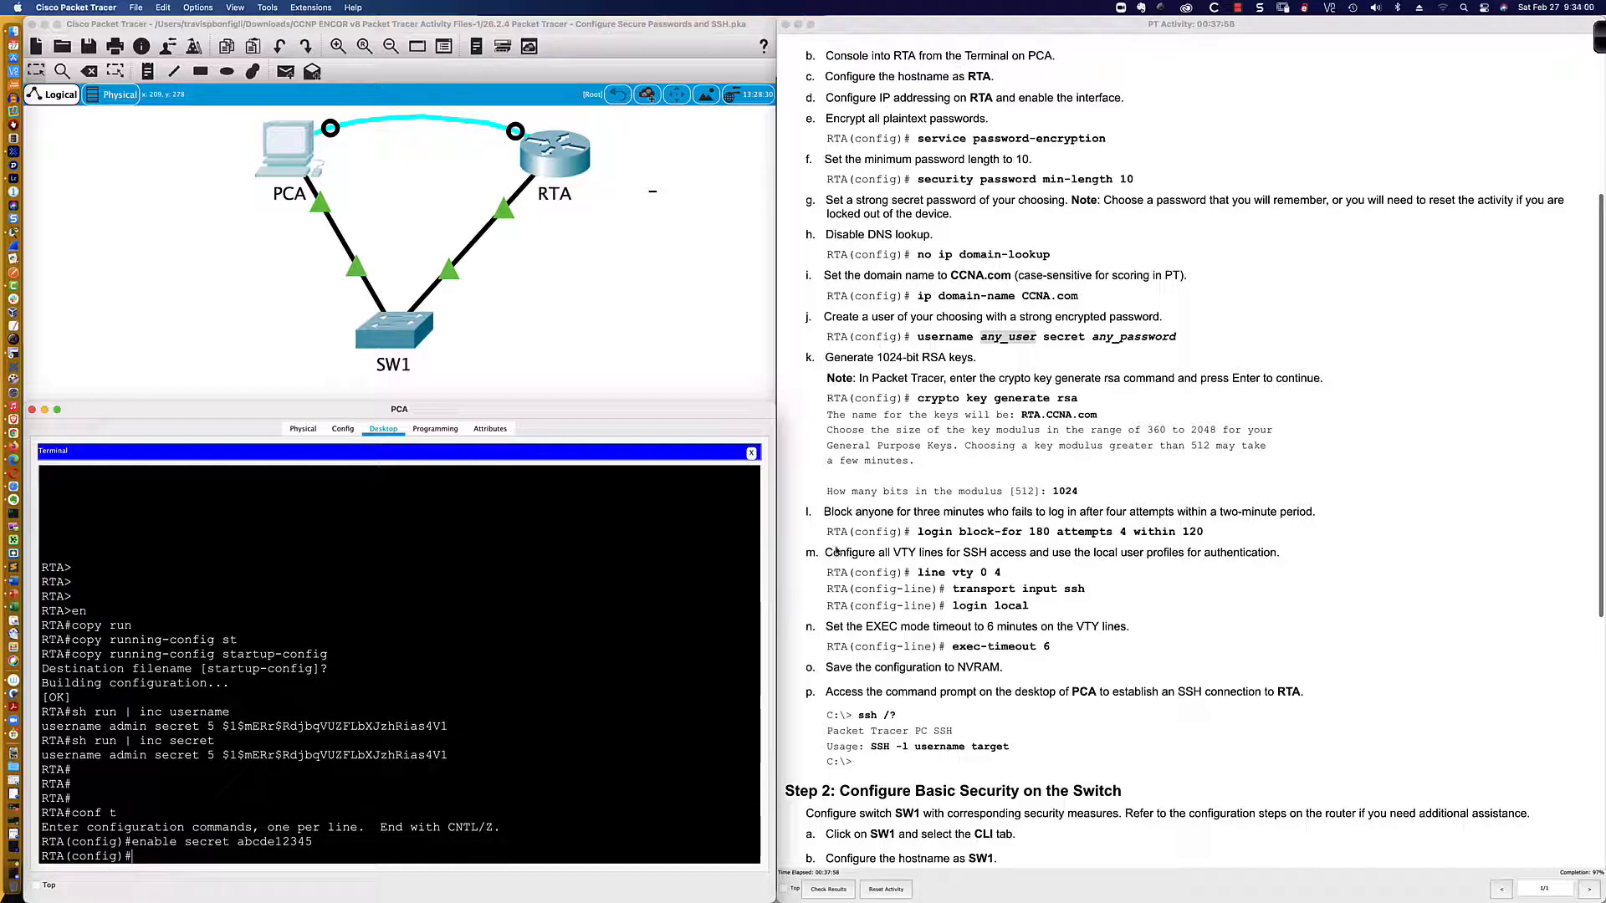
pyautogui.scroll(-3, 930, 402)
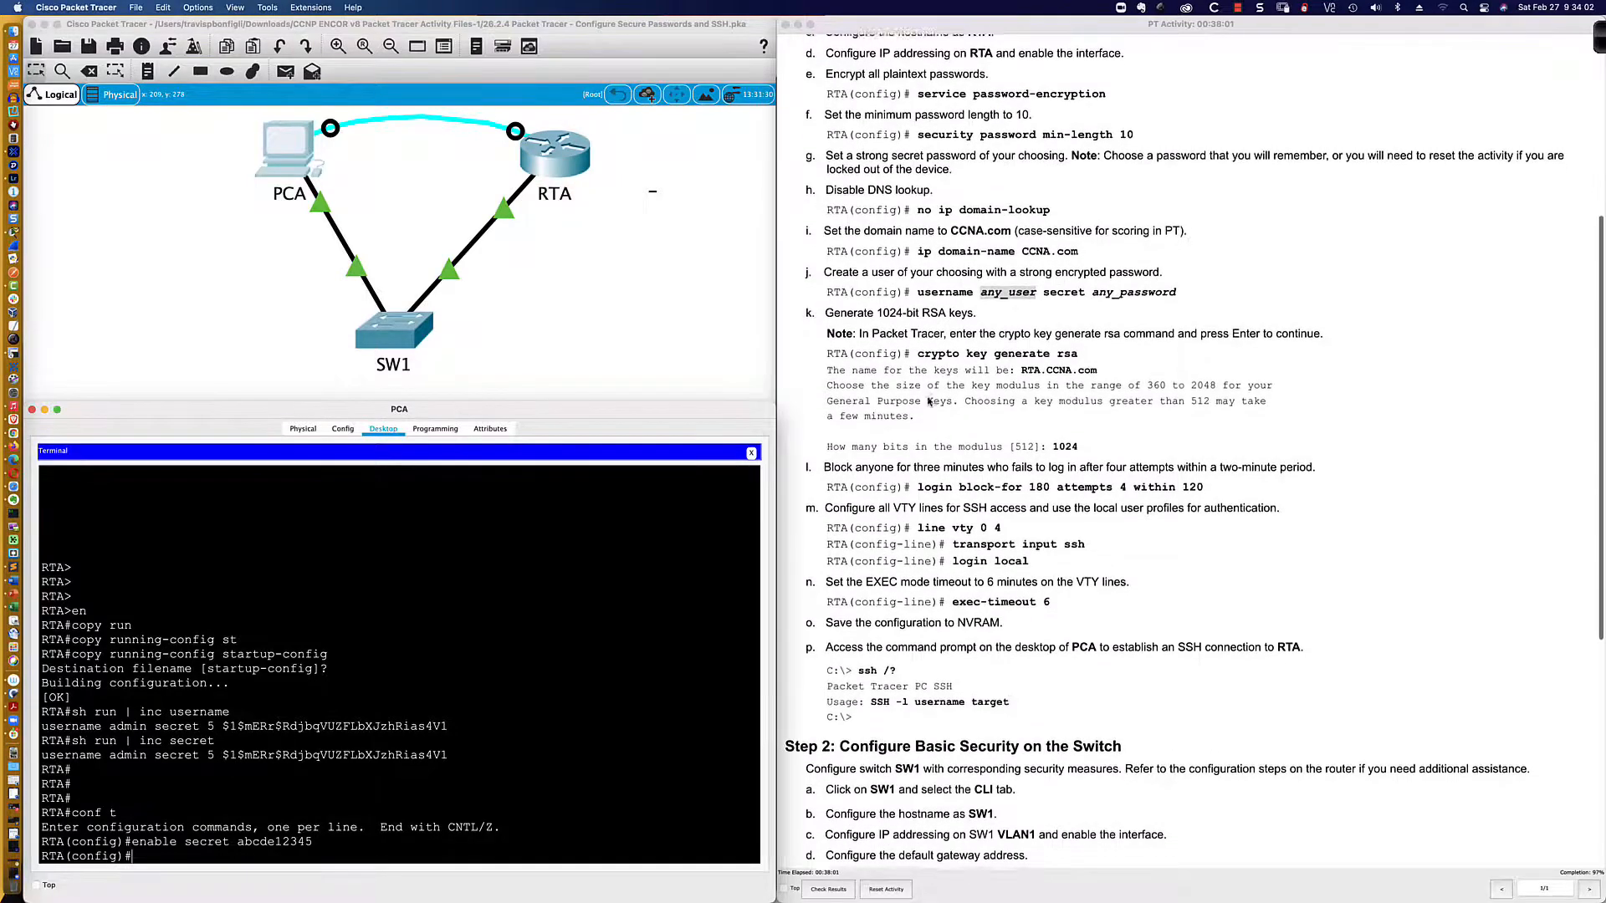
pyautogui.scroll(-1, 930, 402)
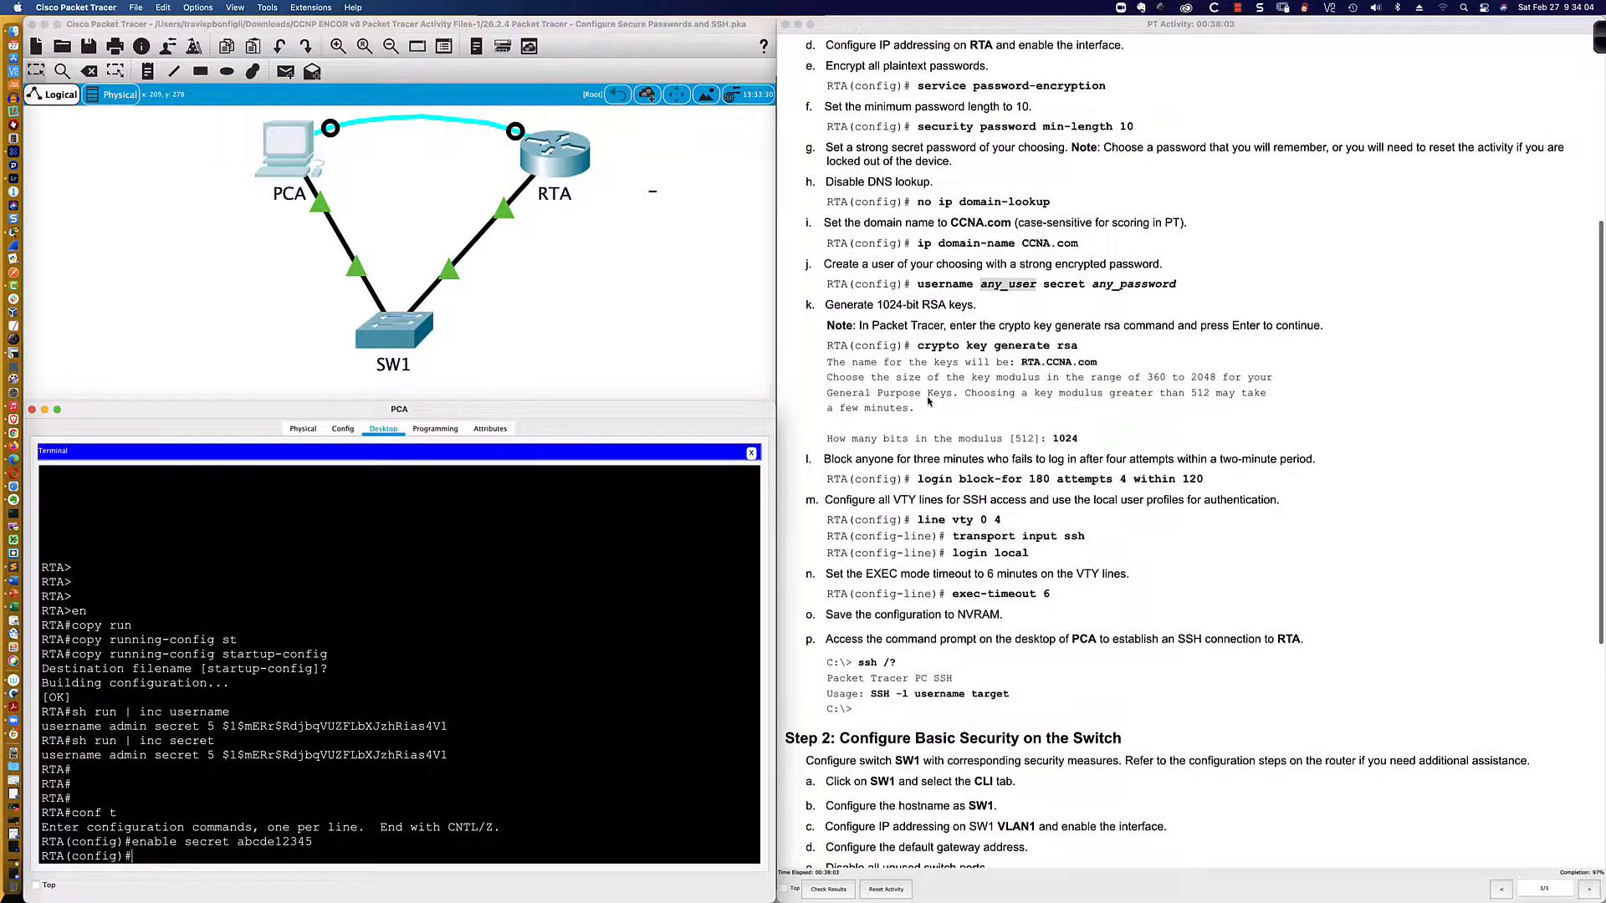
pyautogui.scroll(3, 928, 403)
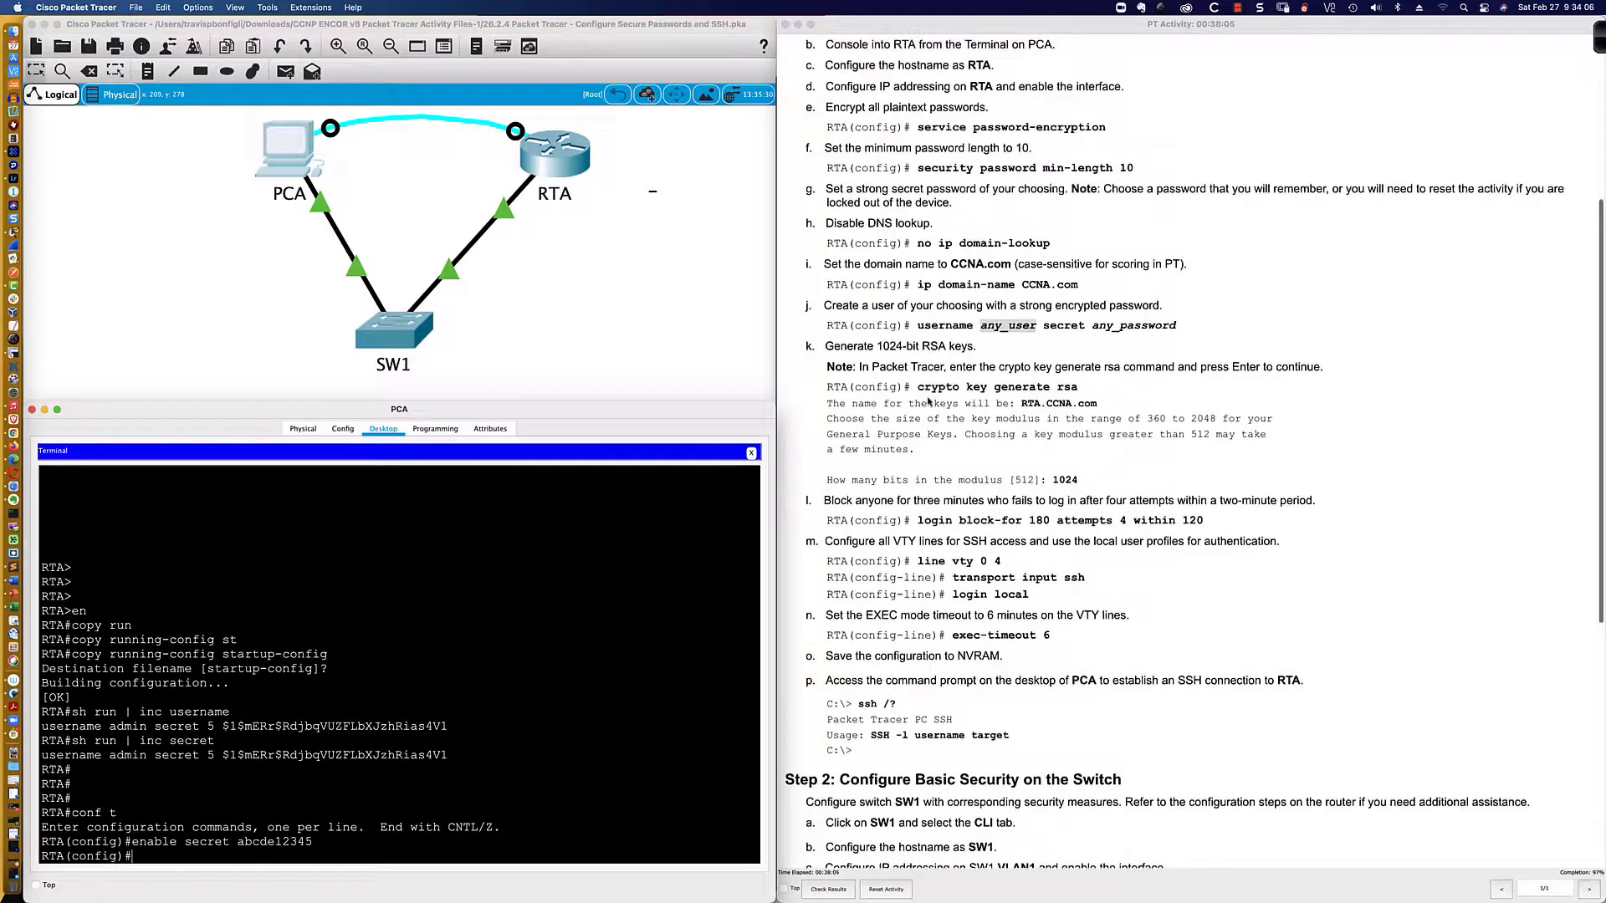
# Step: Exit configuration mode and save RTA's running-config to startup-config
pyautogui.write('end')
pyautogui.press('Return')
pyautogui.press('Return')
pyautogui.press('Return')
pyautogui.press('Return')
pyautogui.write('wri')
pyautogui.press('BackSpace')
pyautogui.press('BackSpace')
pyautogui.press('BackSpace')
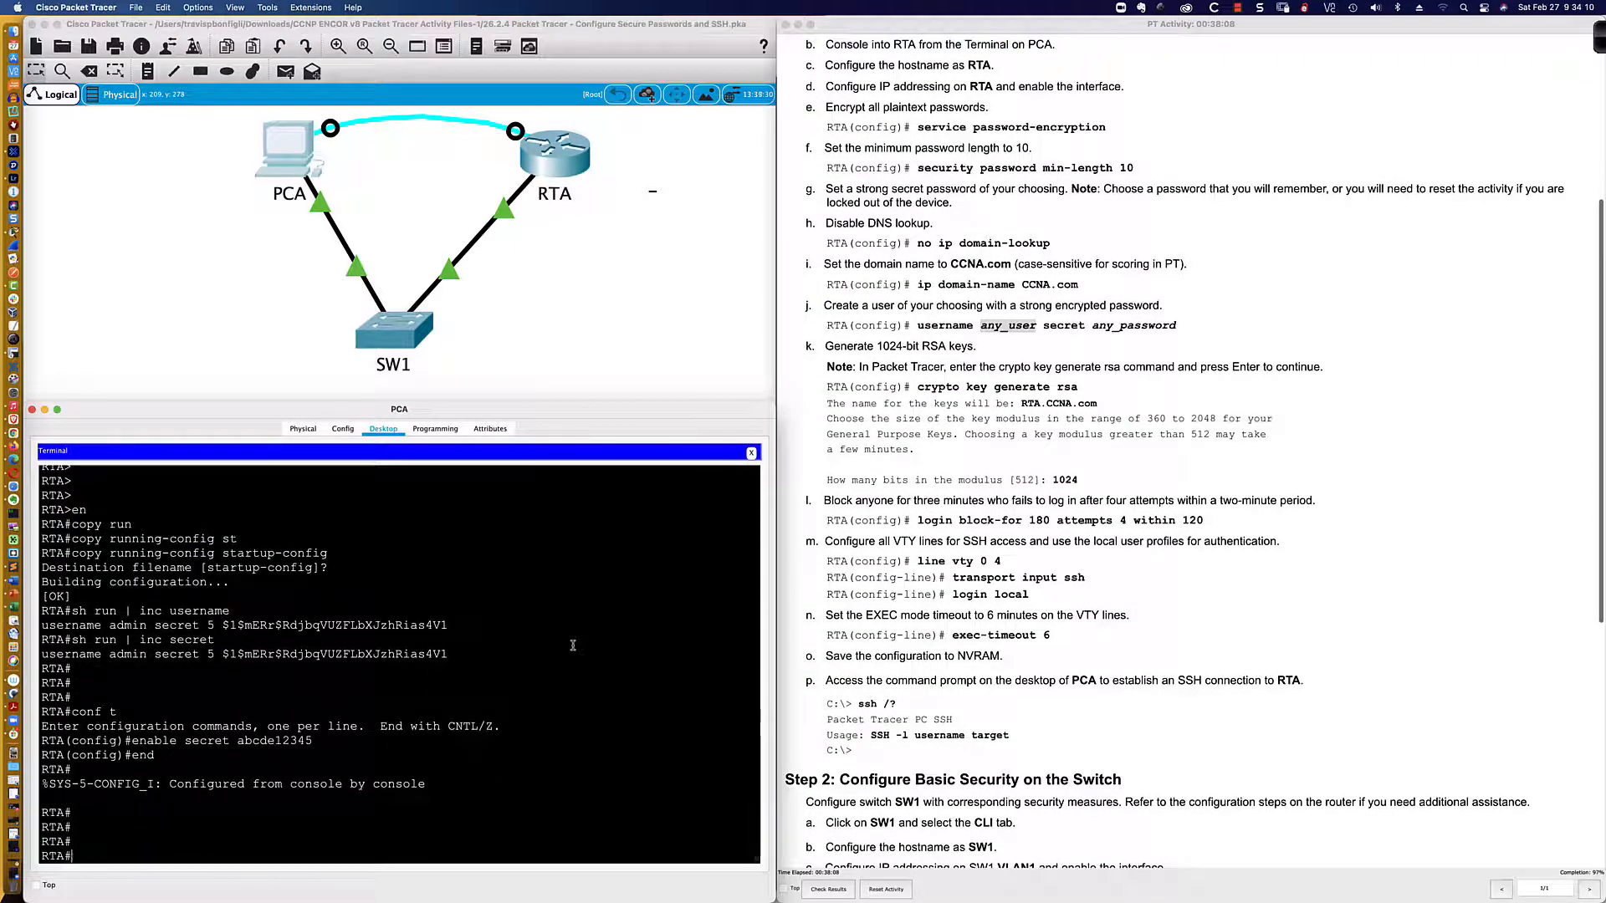
pyautogui.write('copy run')
pyautogui.press('Tab')
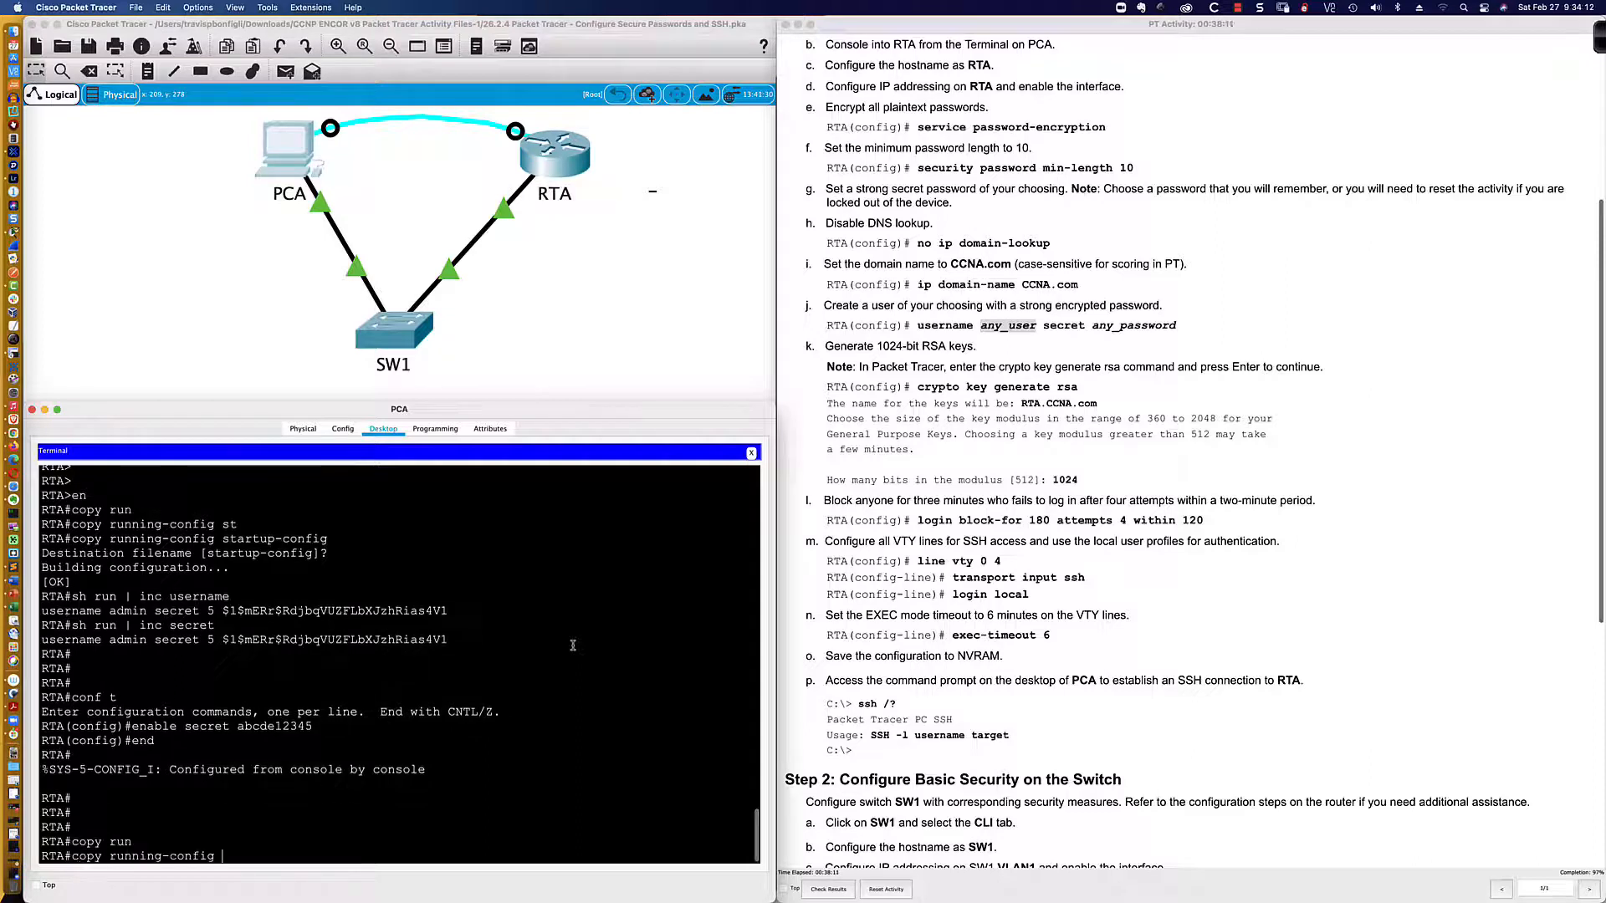
pyautogui.write('st')
pyautogui.press('Tab')
pyautogui.press('Return')
pyautogui.press('Return')
pyautogui.press('Return')
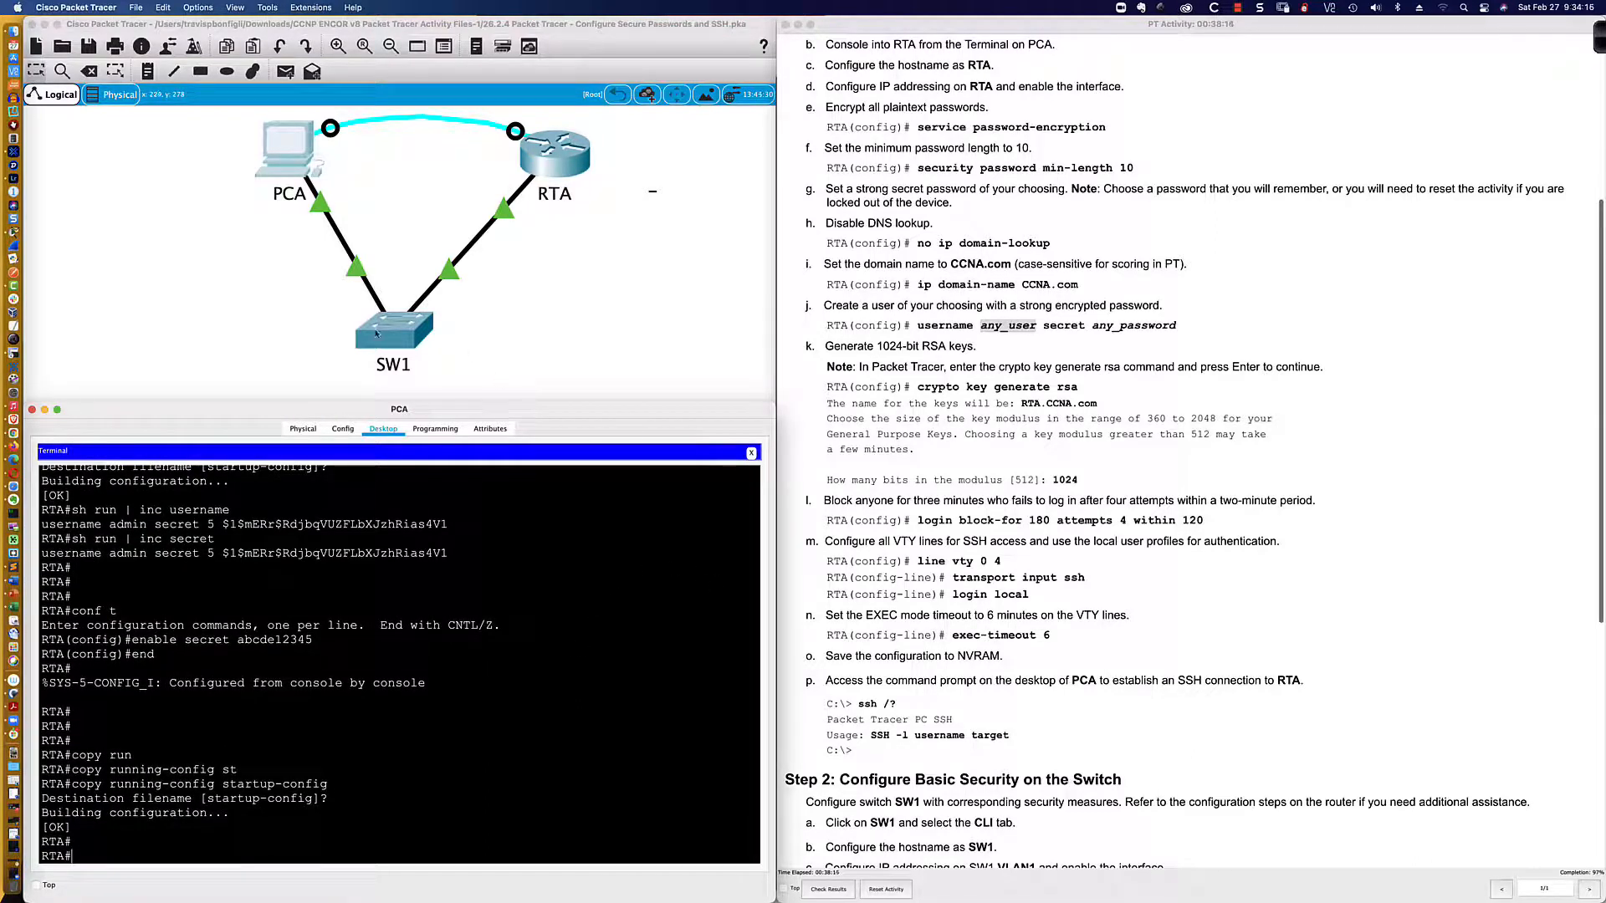
# Step: Open SW1's CLI and list its configured users with 'sh run | inc username'
pyautogui.click(376, 333)
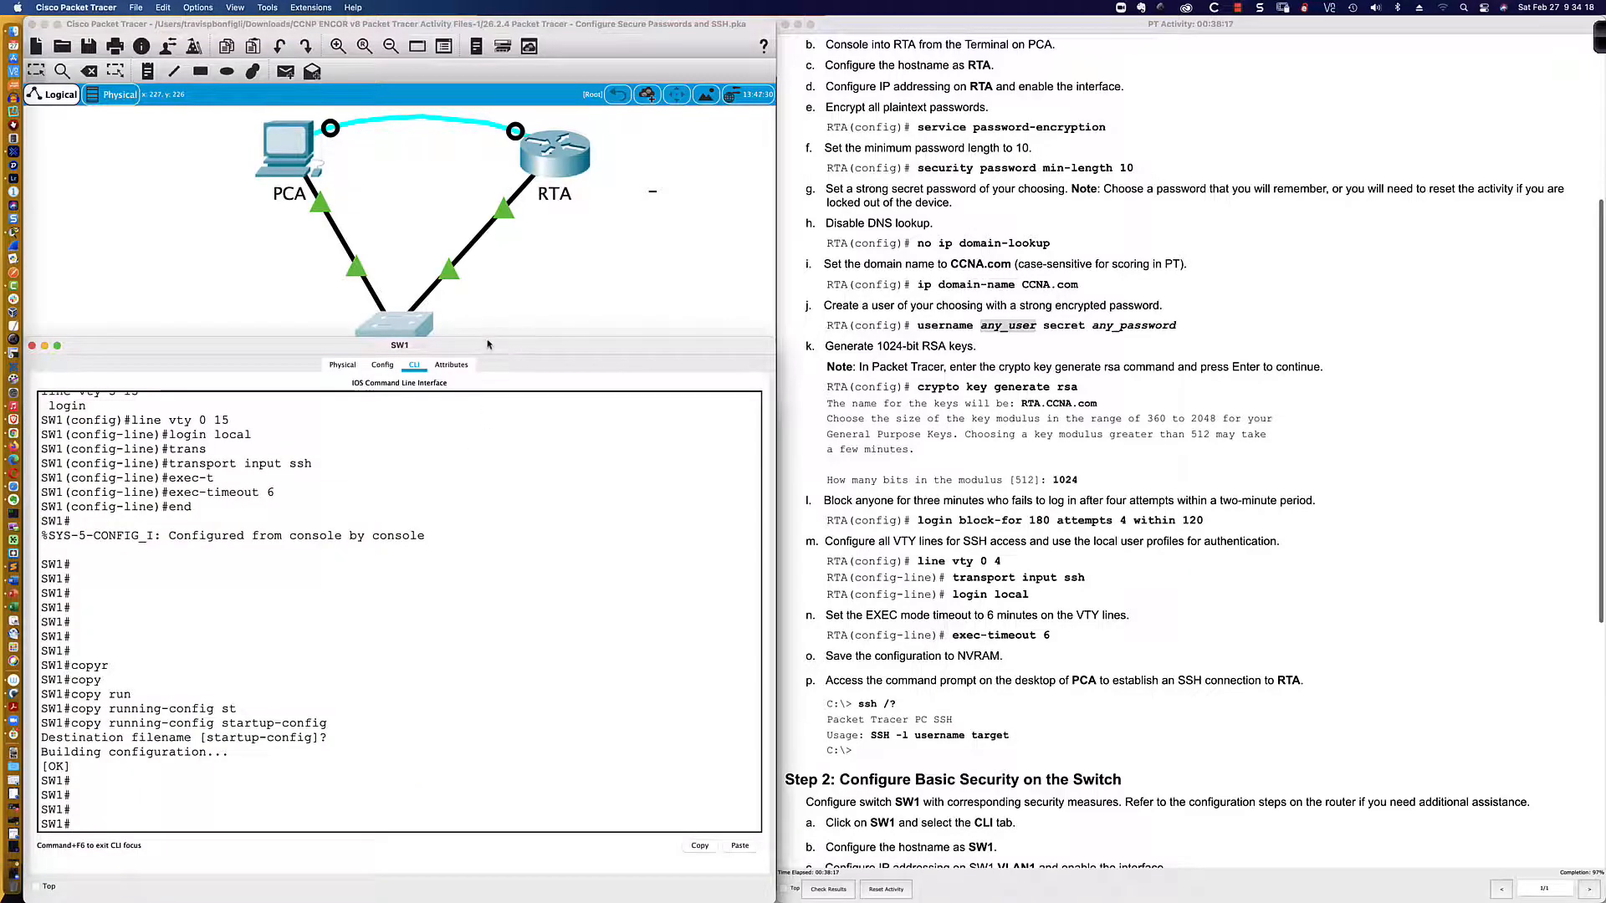
pyautogui.moveTo(490, 338); pyautogui.dragTo(490, 377)
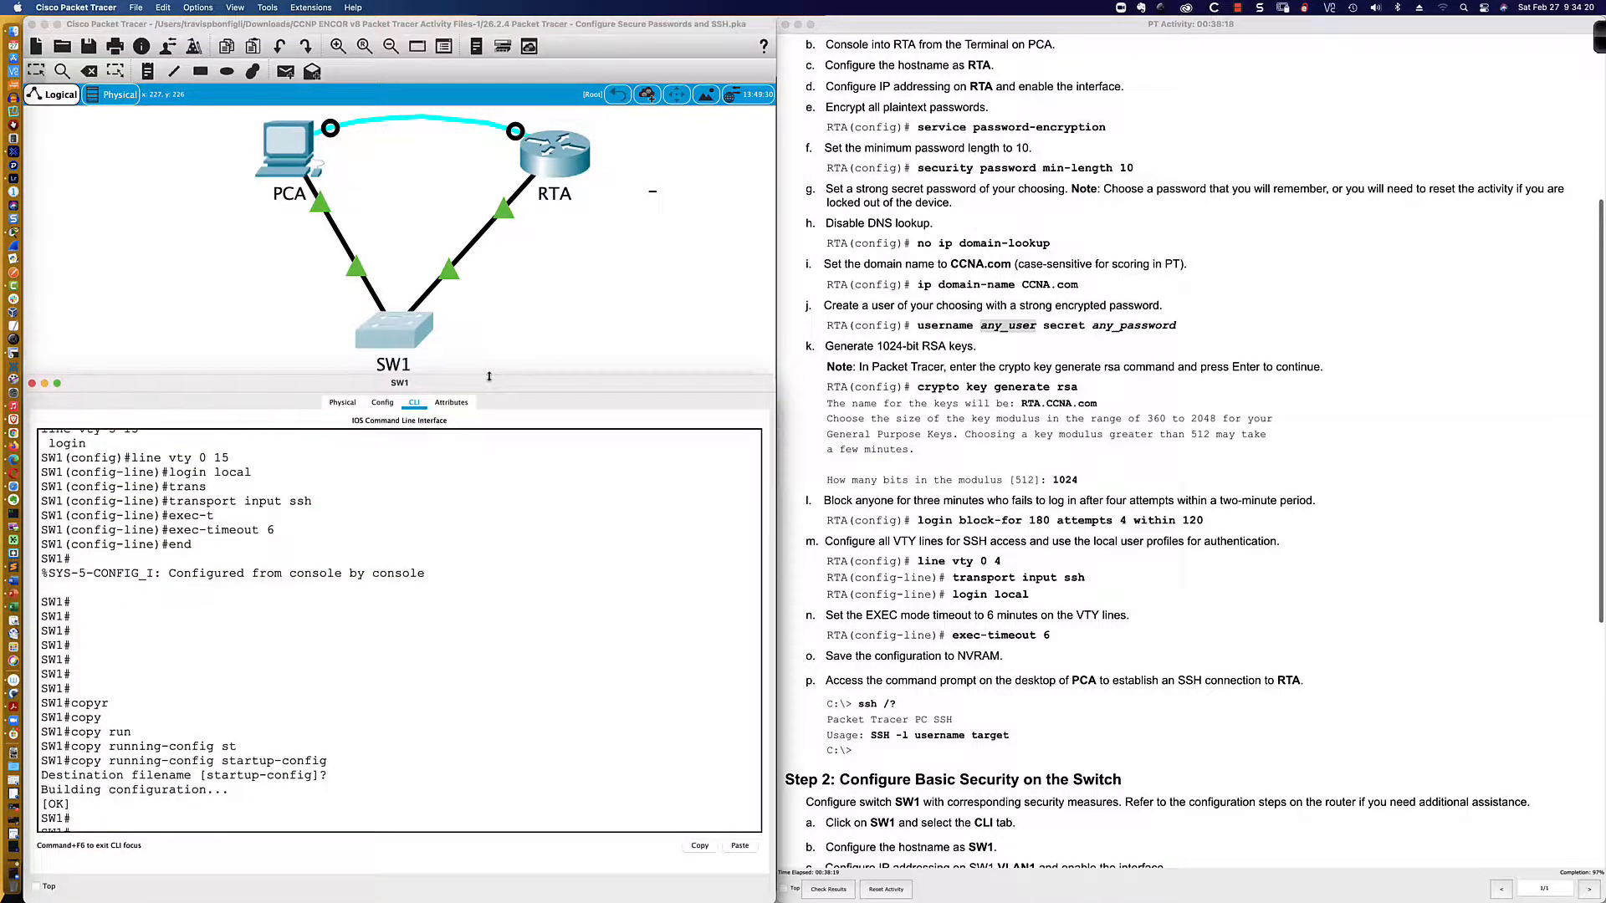
pyautogui.press('Return')
pyautogui.press('Return')
pyautogui.press('Return')
pyautogui.press('Return')
pyautogui.press('Return')
pyautogui.press('Return')
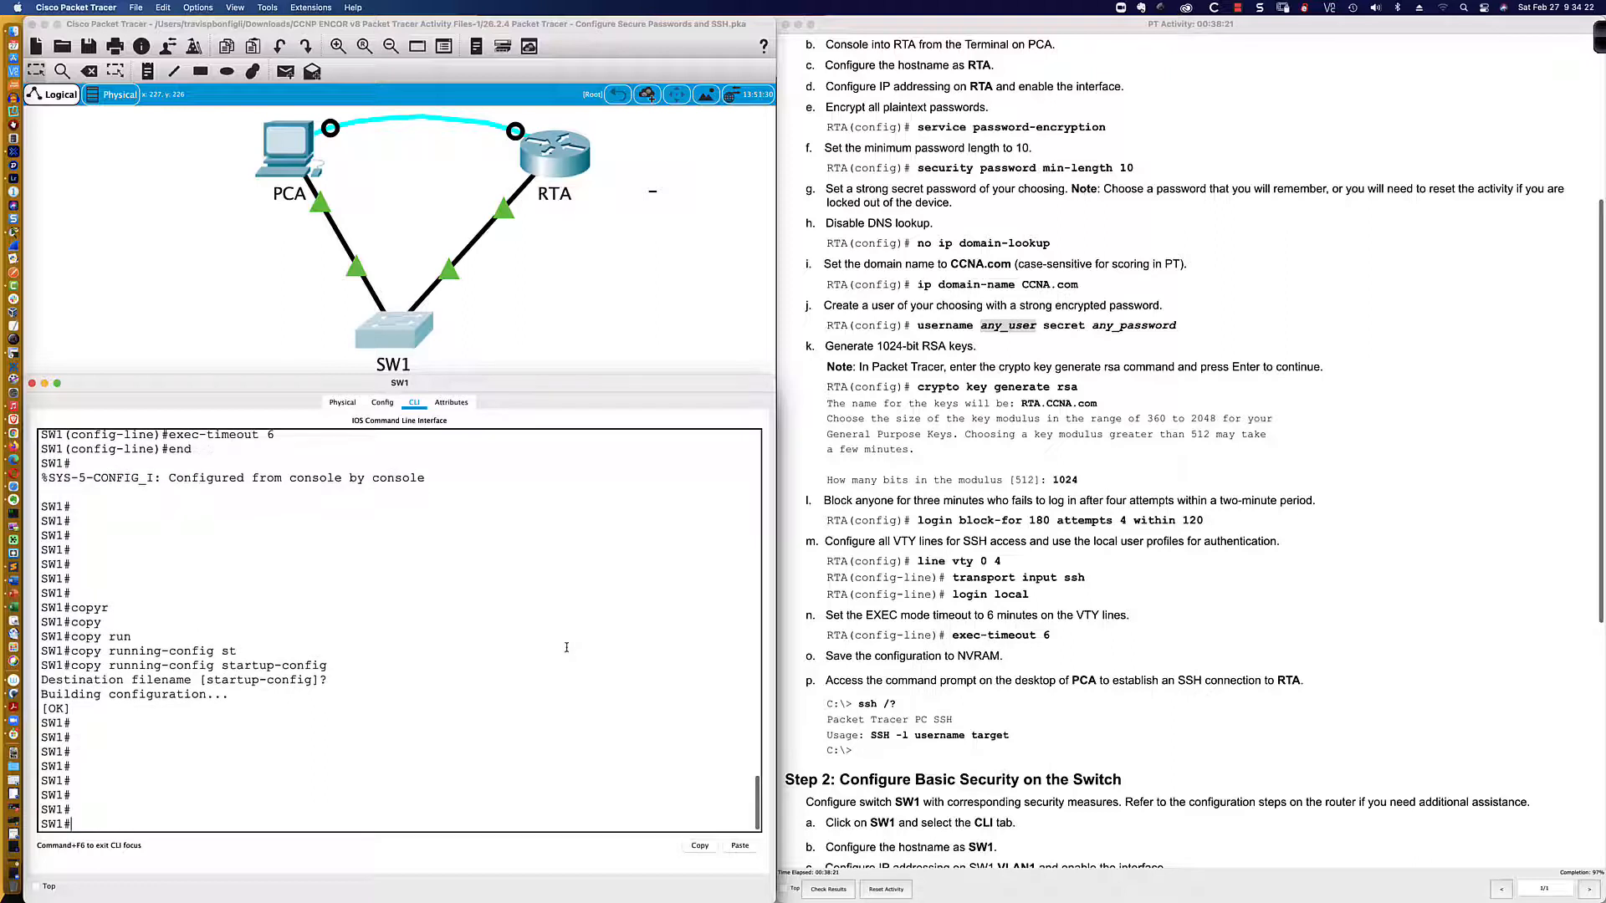
pyautogui.write('sh run | inc username')
pyautogui.press('Return')
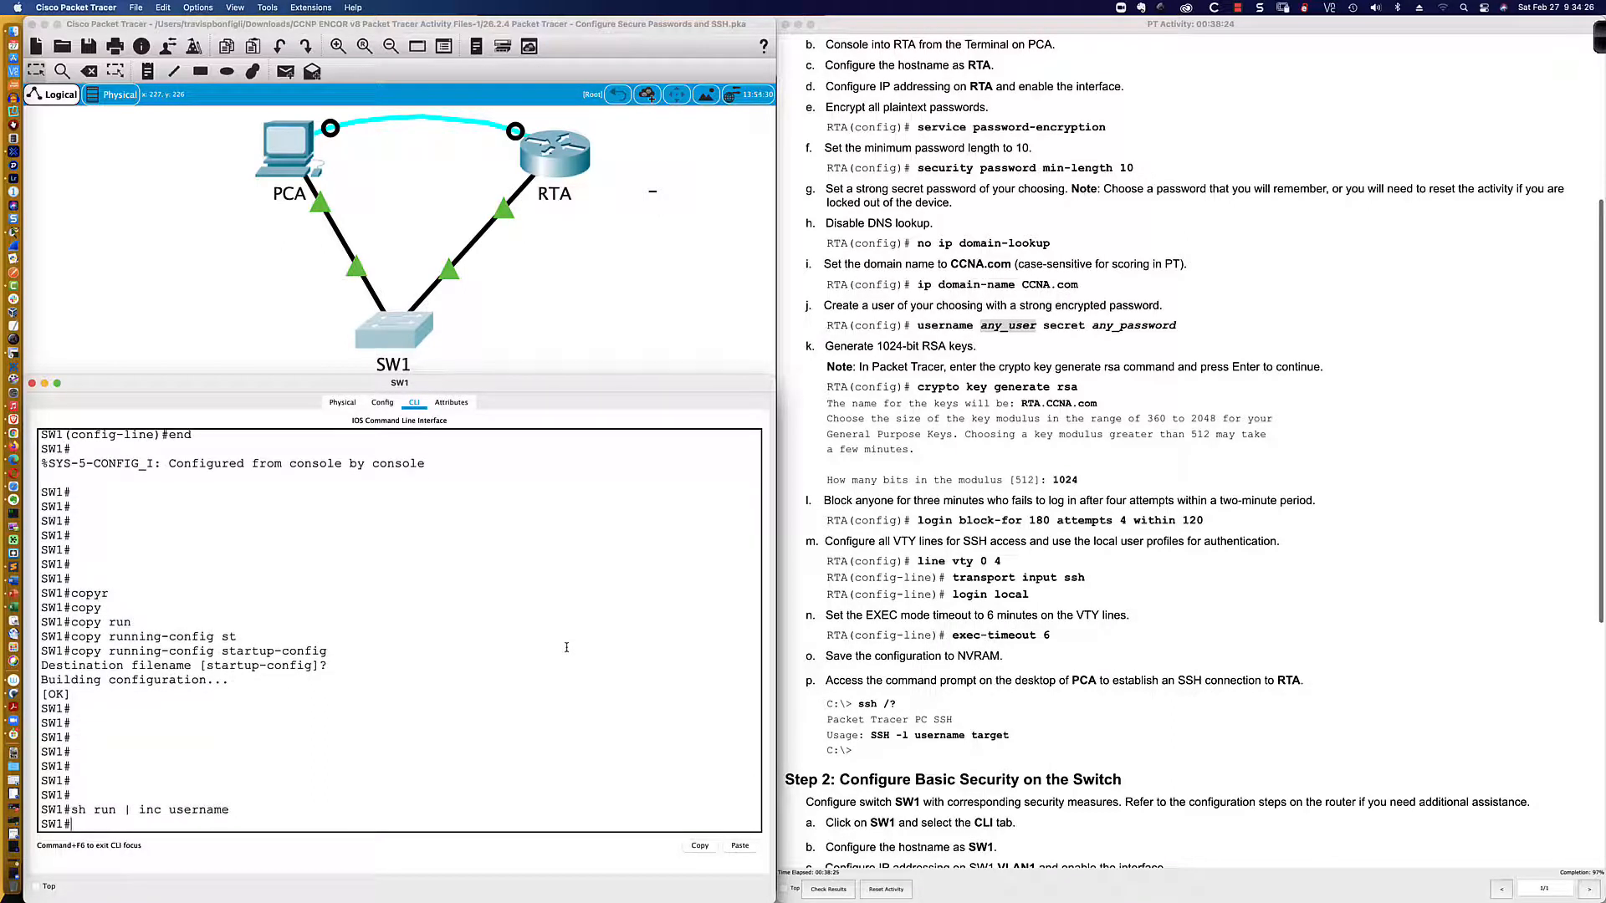
# Step: Give SW1's local user admin a password, then exit configuration mode
pyautogui.write('conf t')
pyautogui.press('Return')
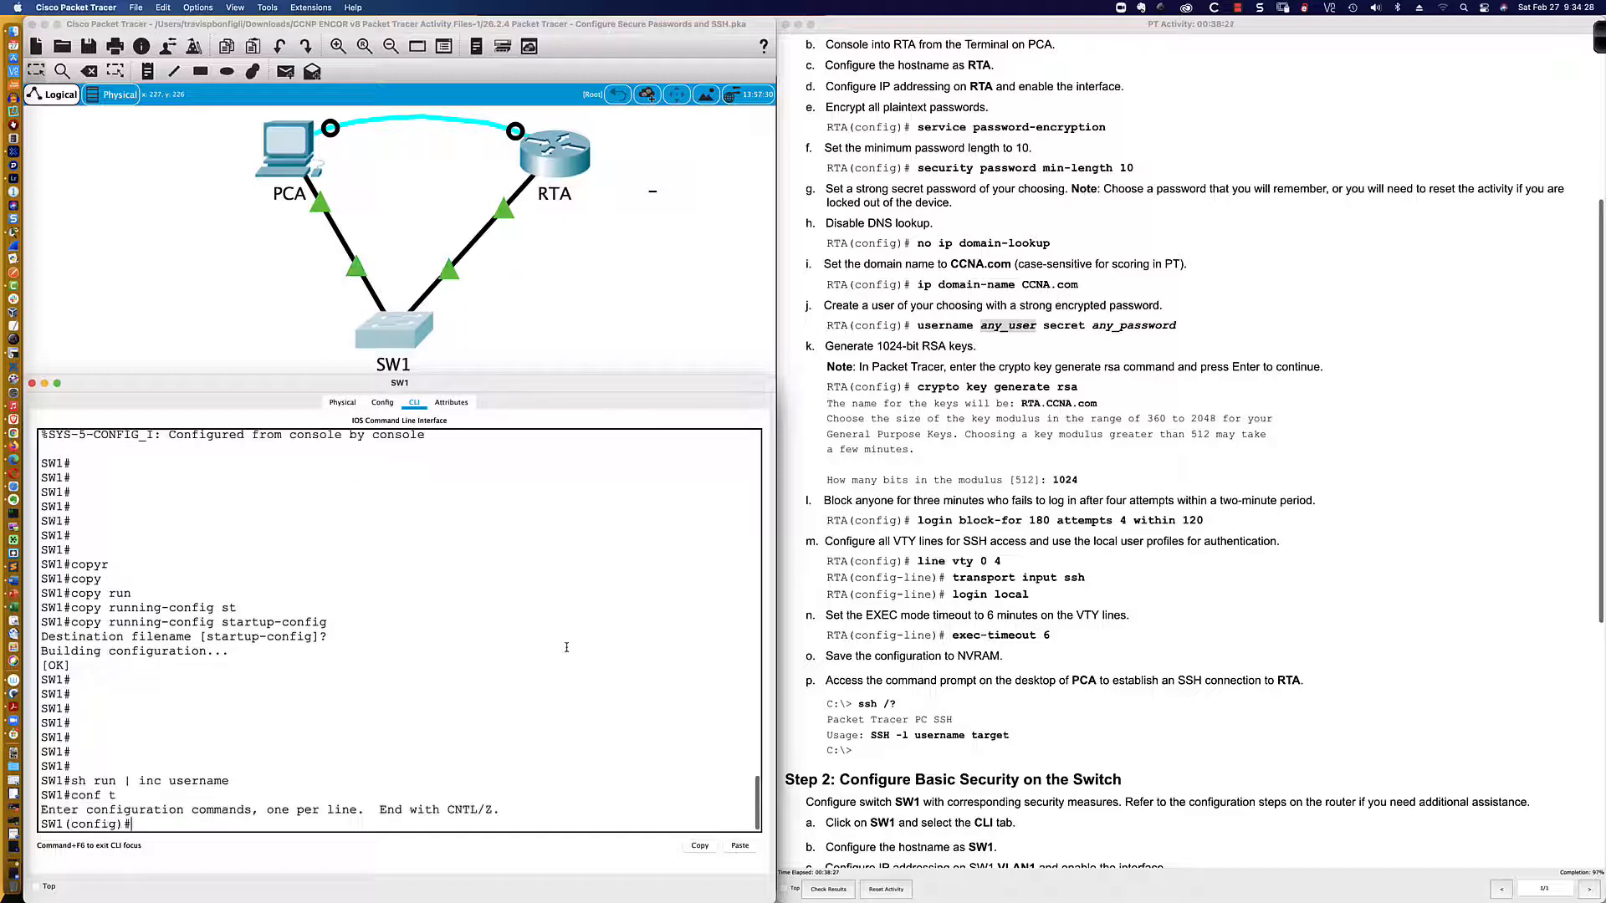
pyautogui.write('username admin pass')
pyautogui.press('Tab')
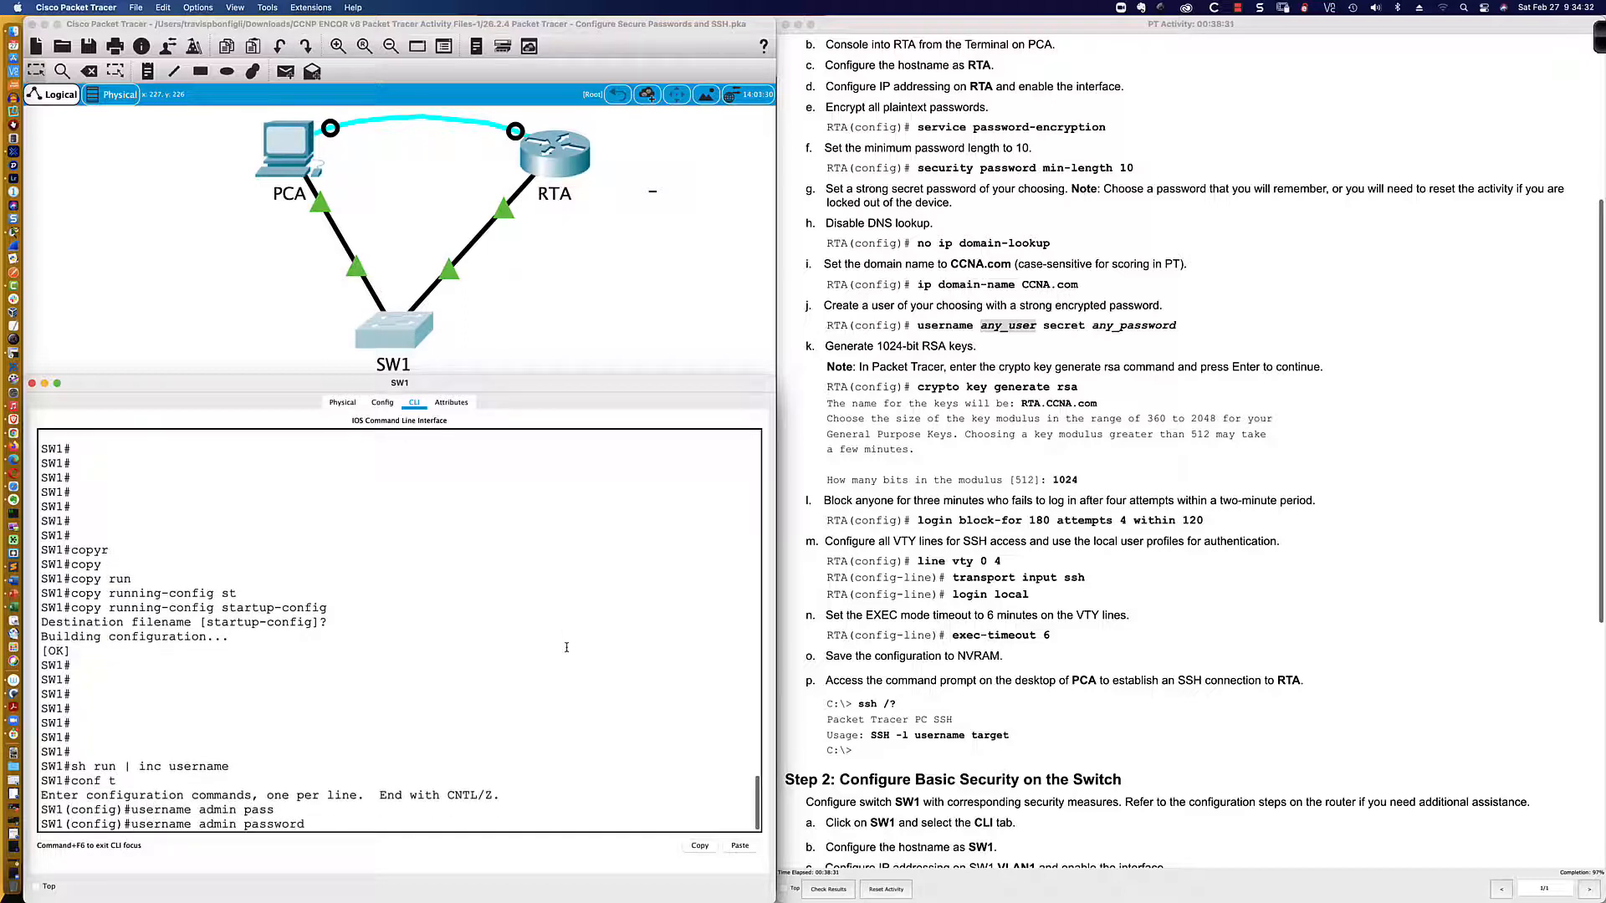
pyautogui.write('abc123')
pyautogui.press('Return')
pyautogui.press('Return')
pyautogui.press('Return')
pyautogui.write('end')
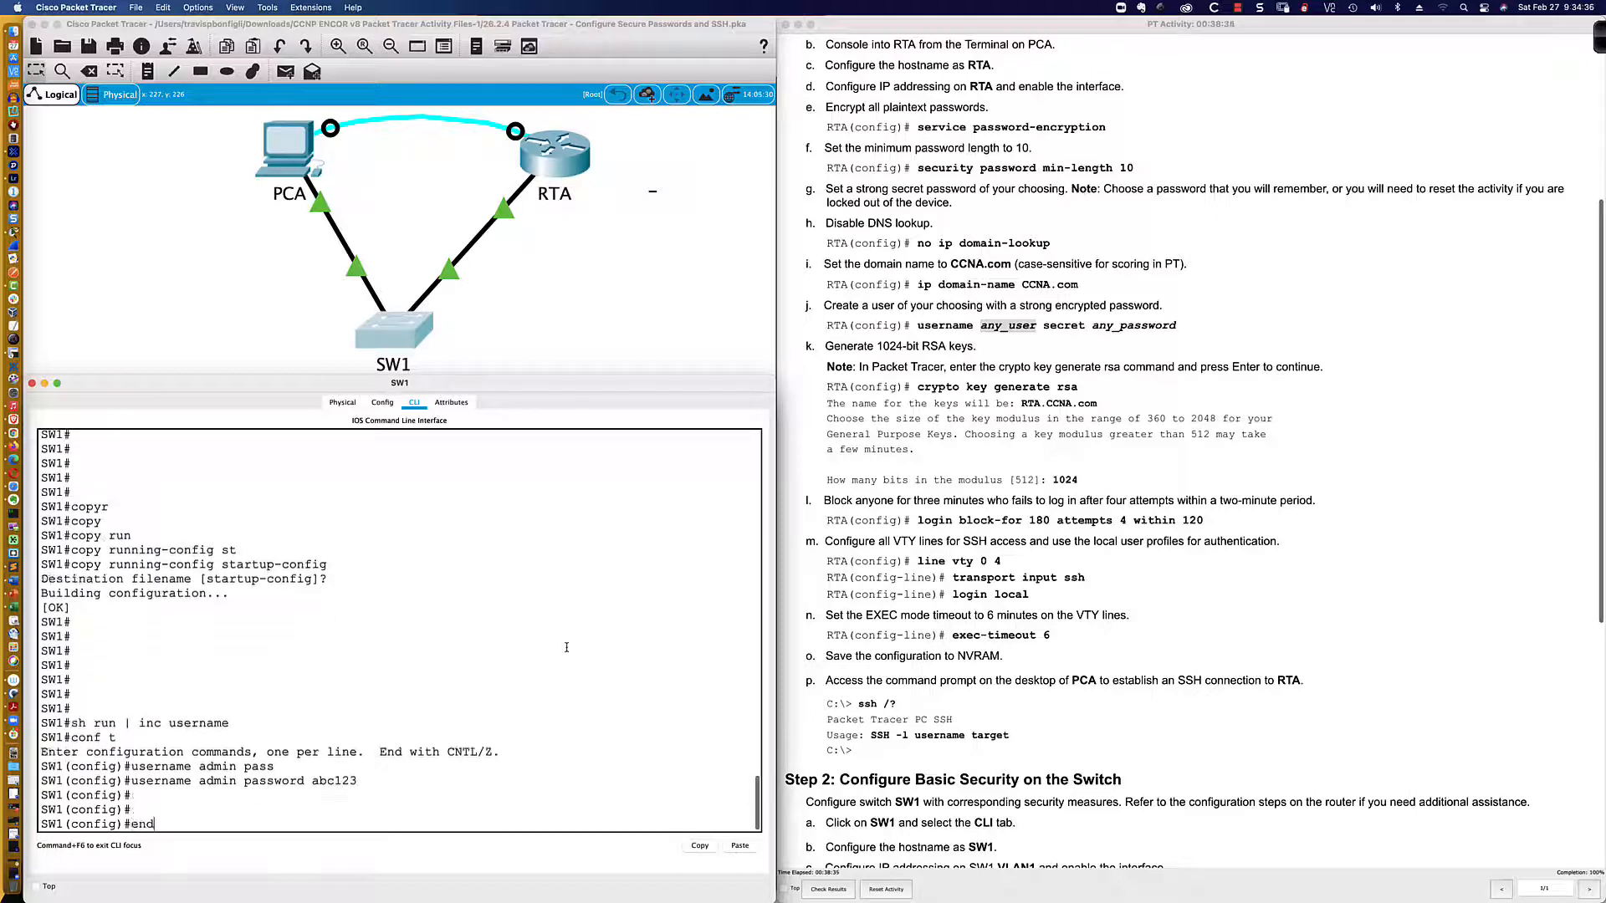
pyautogui.press('Return')
pyautogui.press('Return')
pyautogui.press('Return')
pyautogui.press('Return')
# Step: Save SW1's running-config to startup-config, then switch to another application
pyautogui.write('copy r')
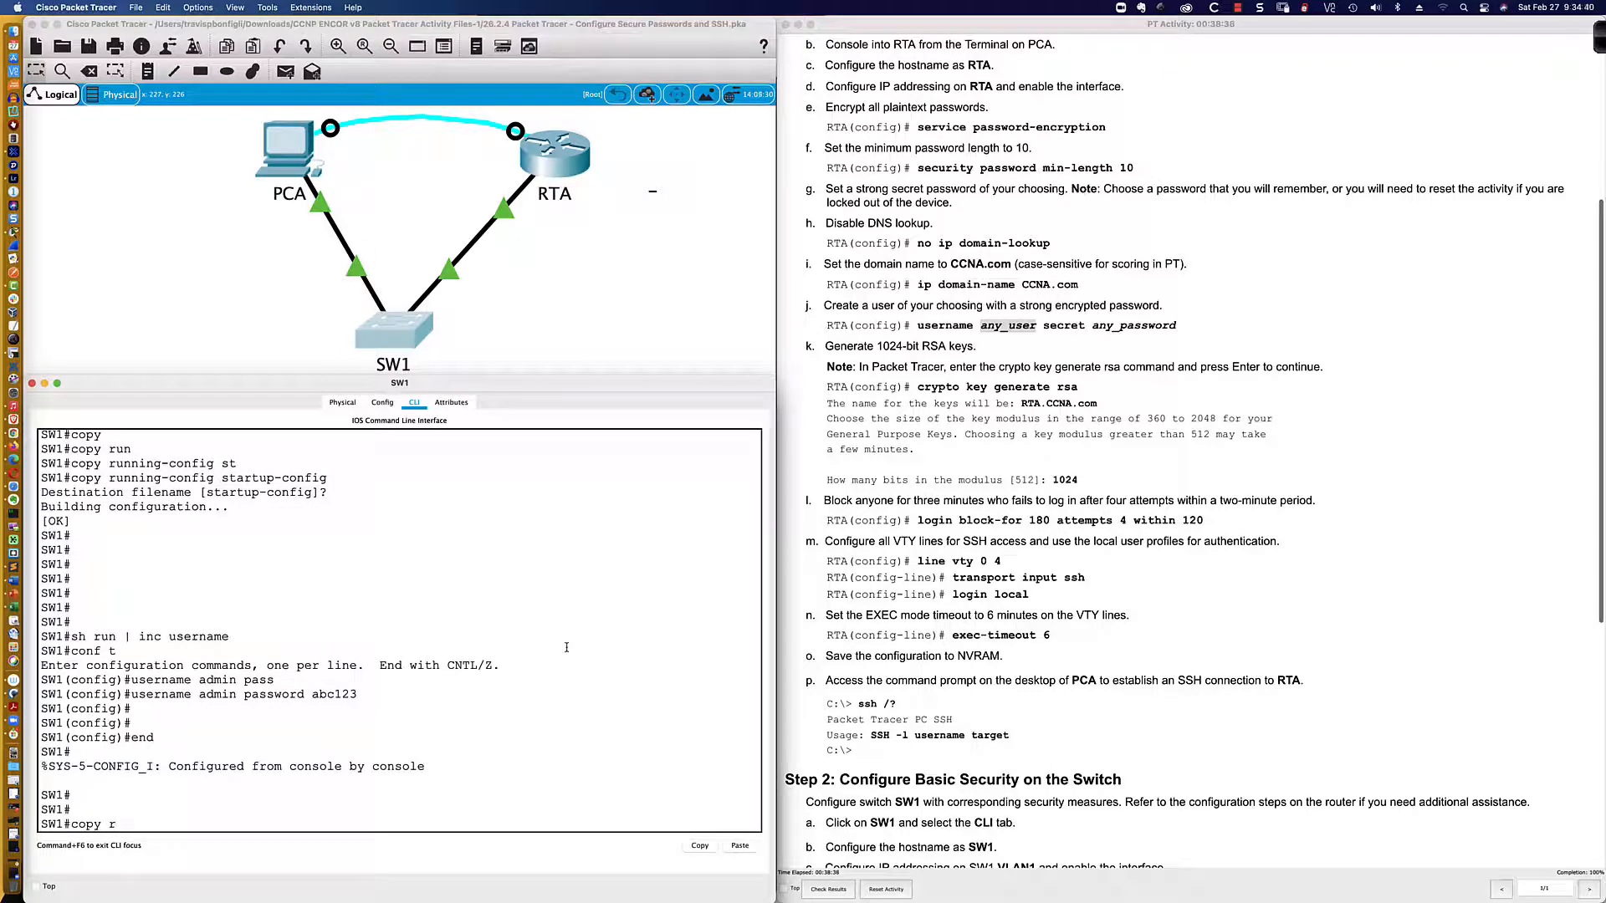
pyautogui.write('run')
pyautogui.press('Tab')
pyautogui.press('BackSpace')
pyautogui.press('BackSpace')
pyautogui.press('BackSpace')
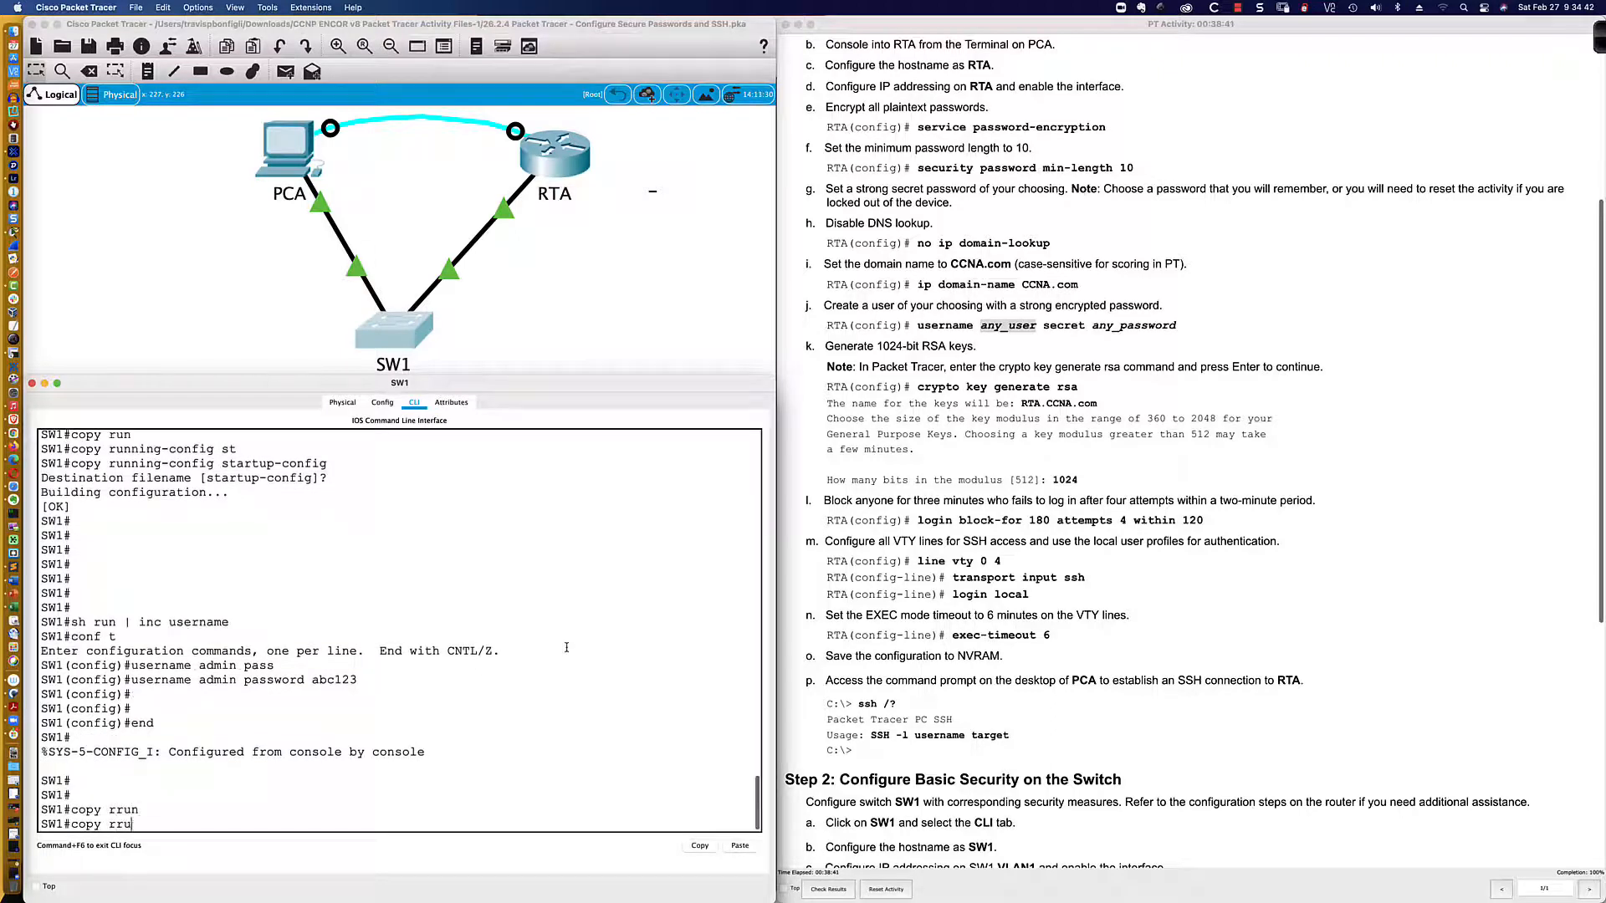
pyautogui.write('u')
pyautogui.press('Tab')
pyautogui.write('st')
pyautogui.press('Tab')
pyautogui.press('Return')
pyautogui.press('Return')
pyautogui.press('Return')
pyautogui.press('Return')
pyautogui.press('Return')
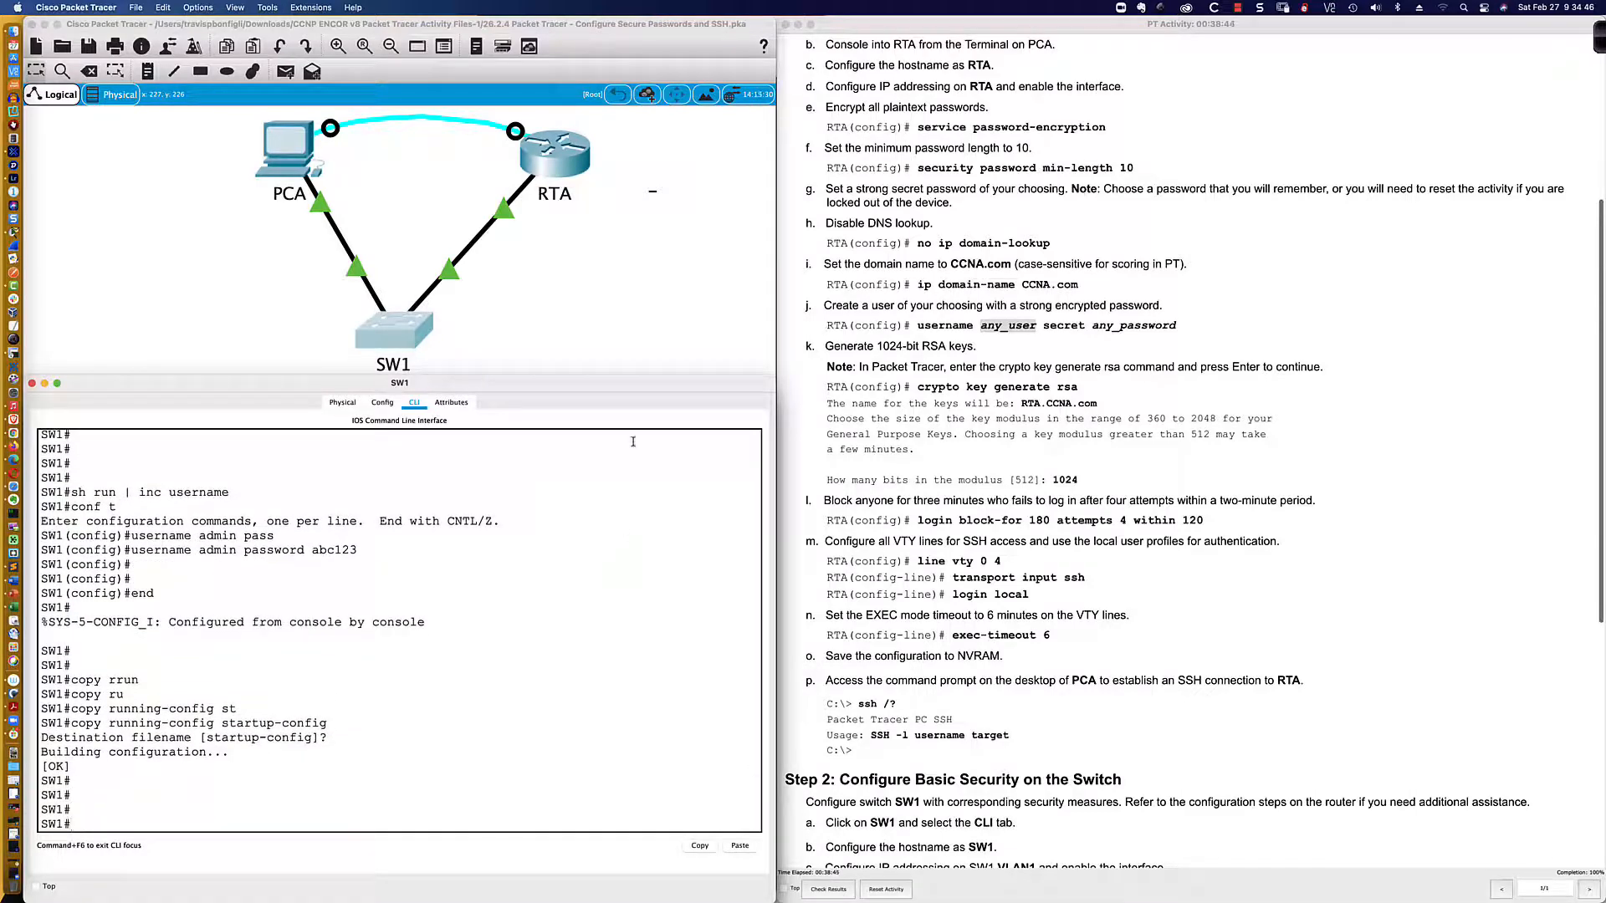
pyautogui.moveTo(633, 375); pyautogui.dragTo(632, 384)
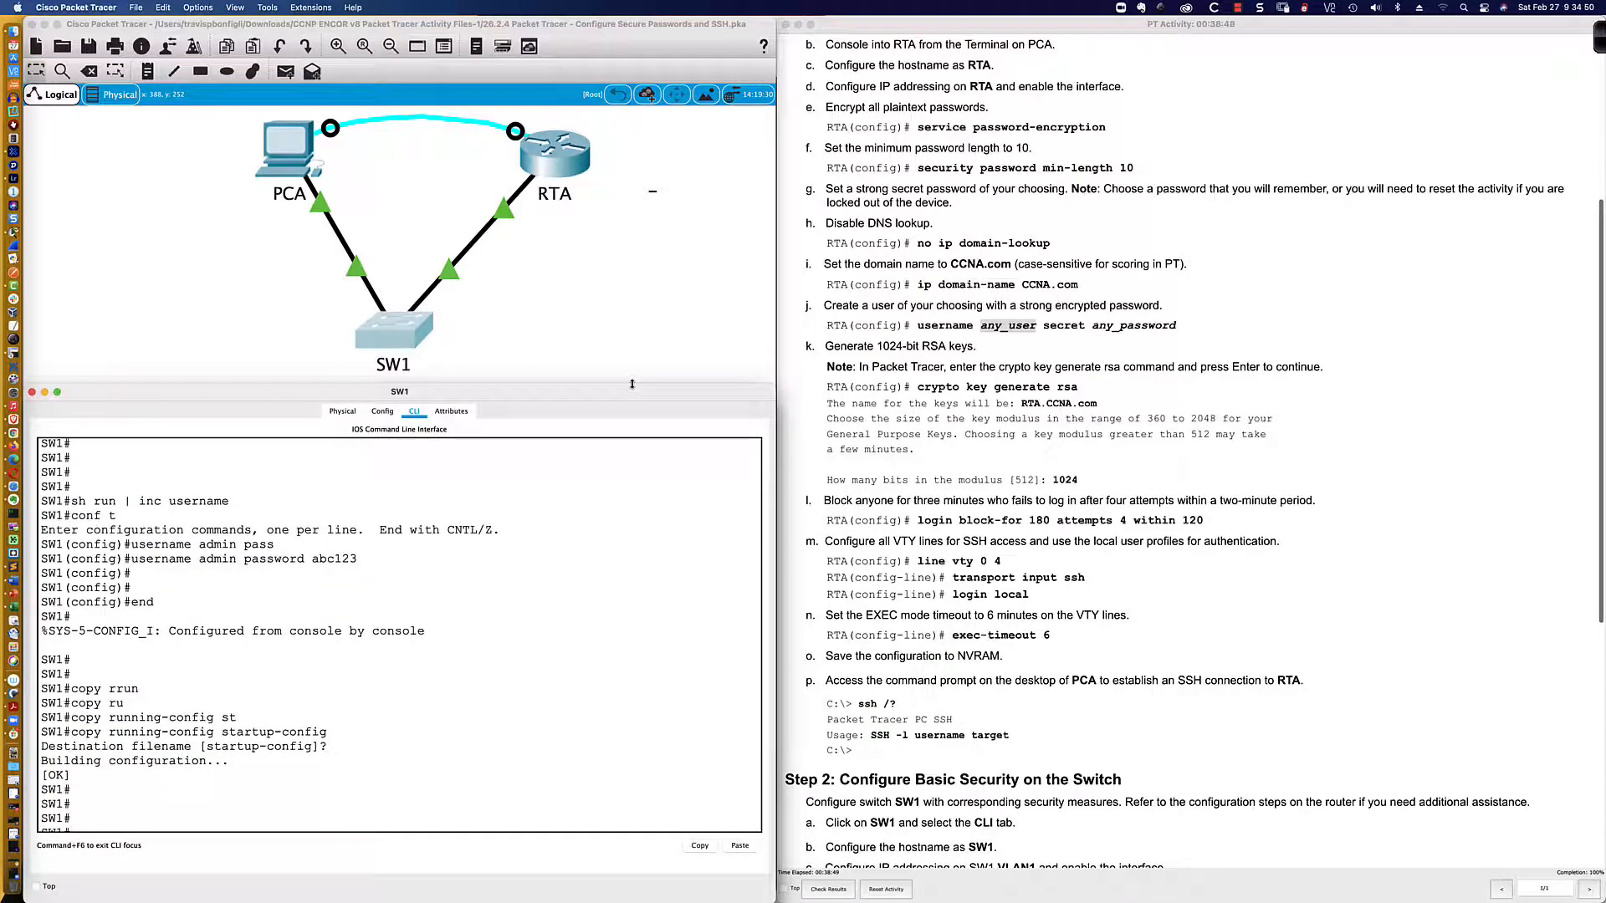
pyautogui.press('super+Tab')
pyautogui.press('super+Tab')
pyautogui.press('super+Tab')
pyautogui.press('super+Tab')
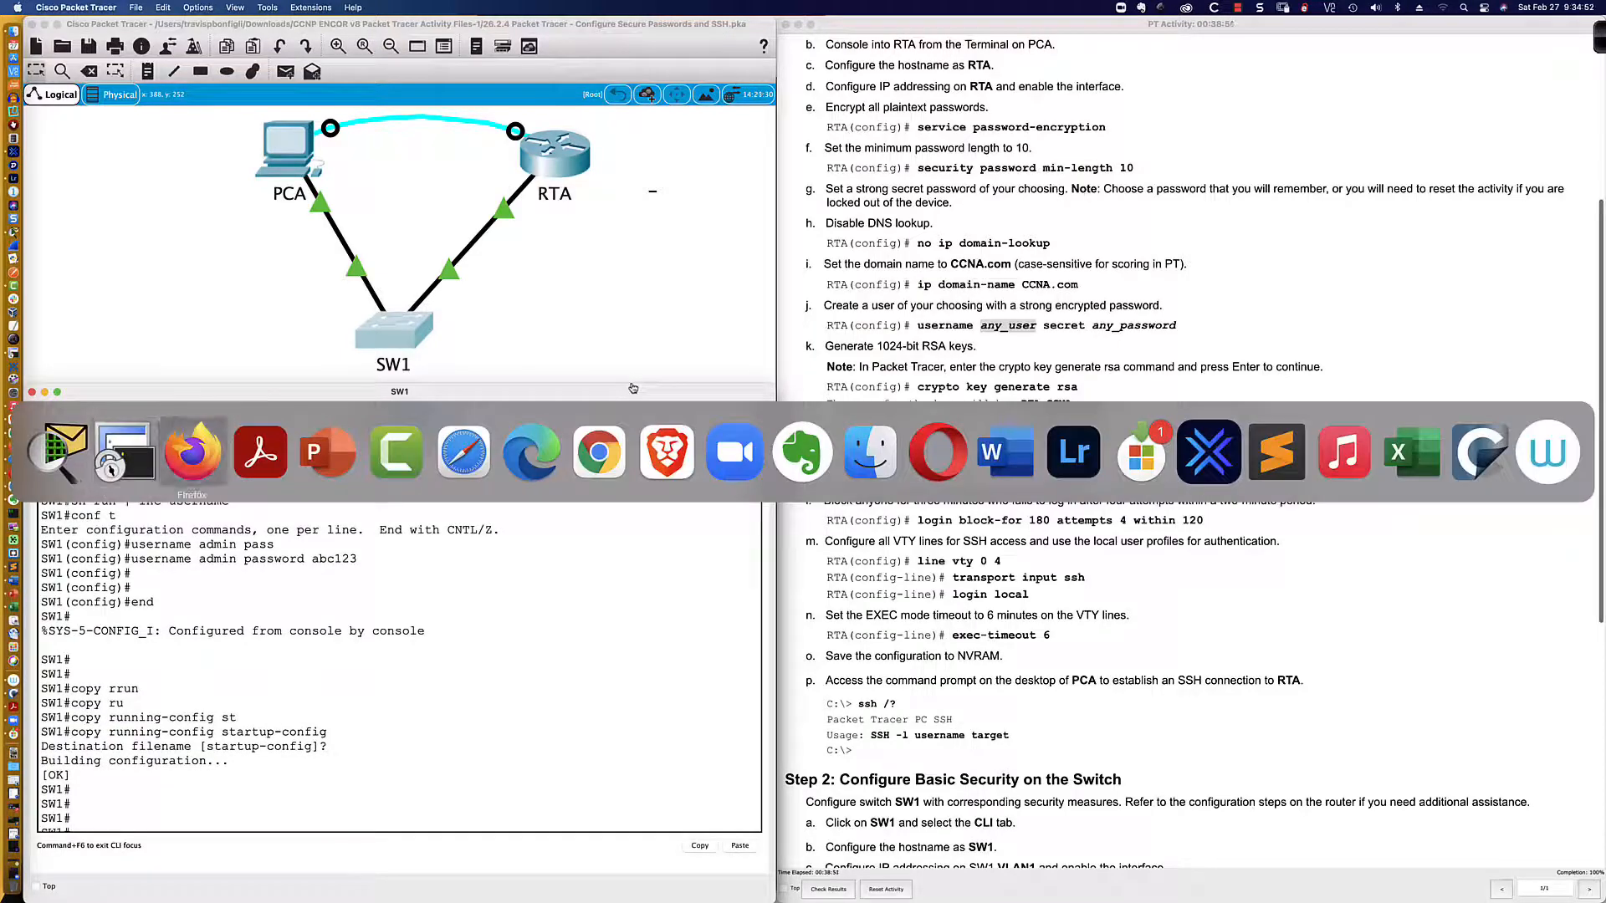